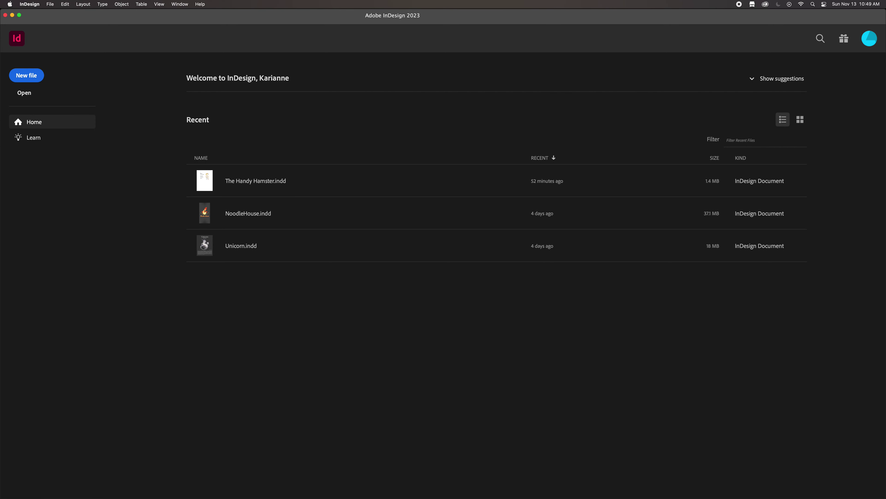
Step: Start a new document and name the preset Noodle House
left_click(30, 79)
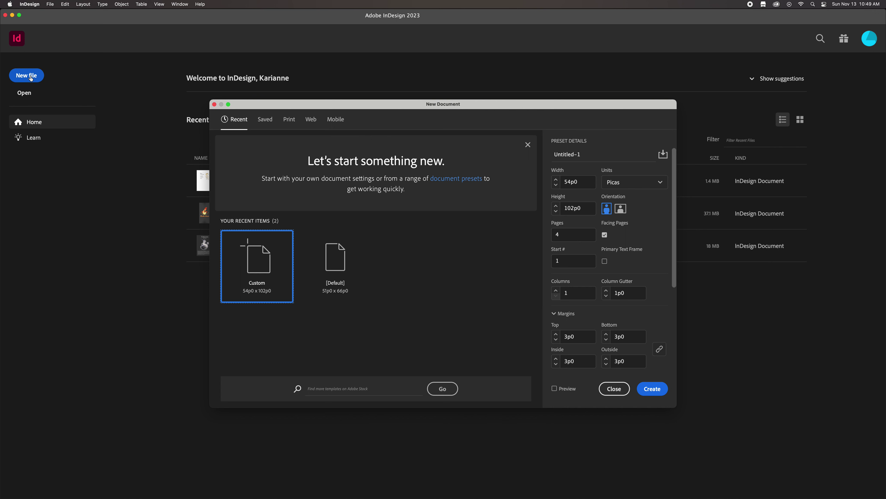
left_click(554, 154)
left_click_drag(554, 154, 551, 153)
type("Noodle House")
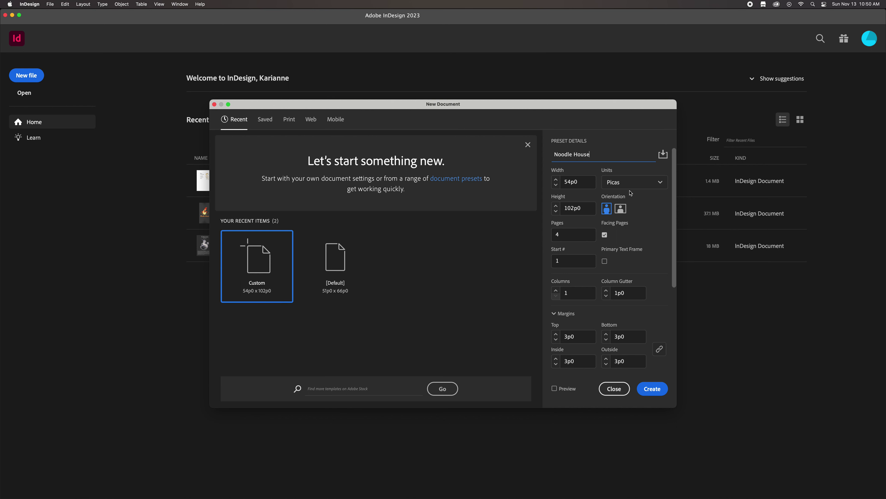
Step: Set units to inches, width 9 in, height 17 in, and 4 pages
left_click(637, 186)
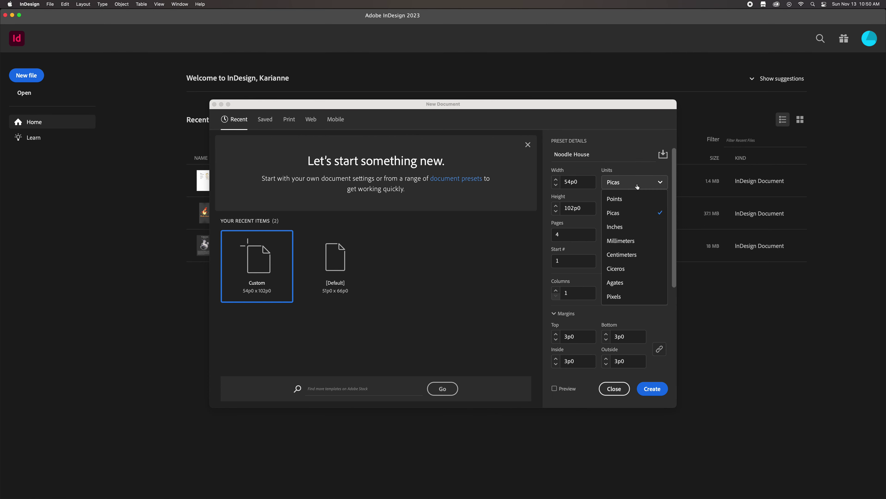
left_click(624, 226)
left_click_drag(581, 182, 549, 182)
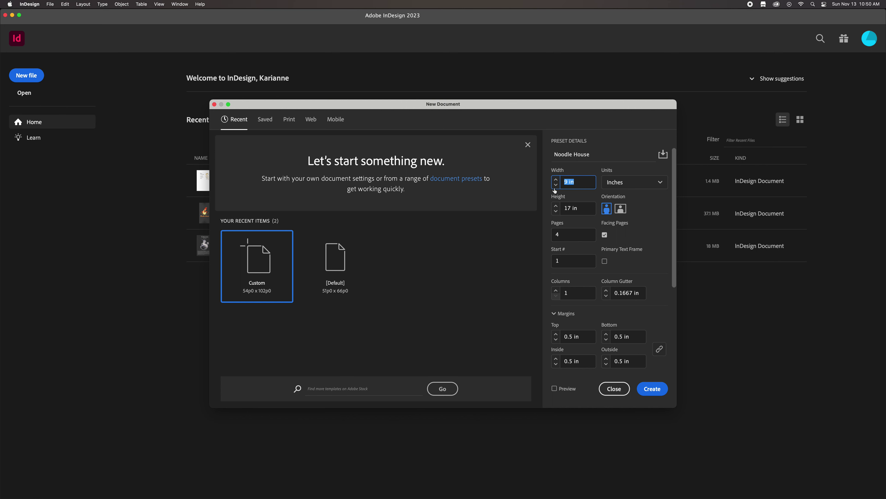
left_click_drag(588, 209, 557, 211)
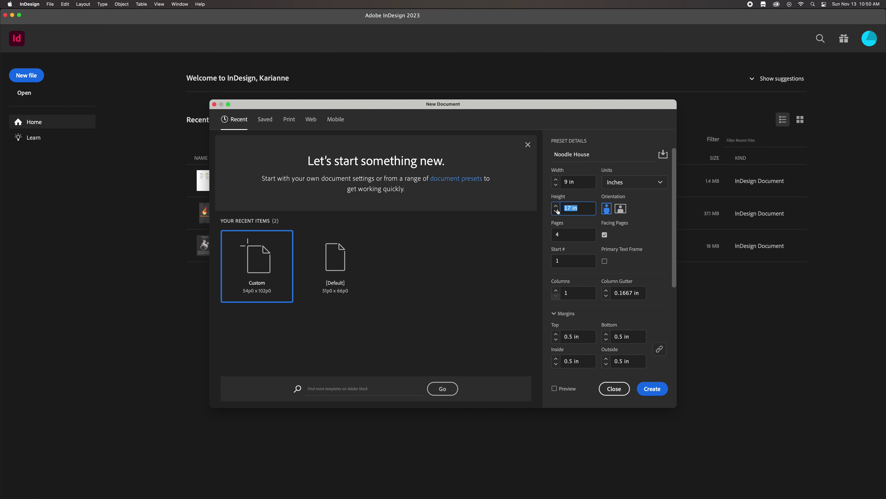
left_click(567, 235)
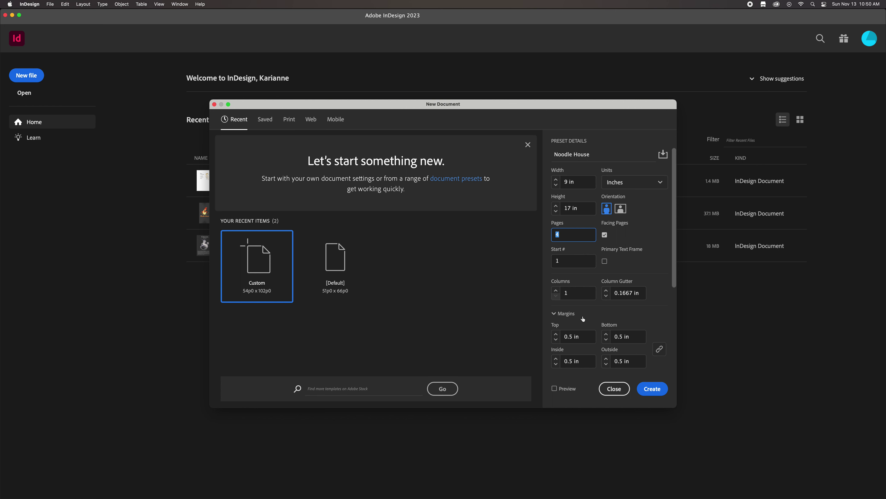
scroll(583, 318, "down", 3)
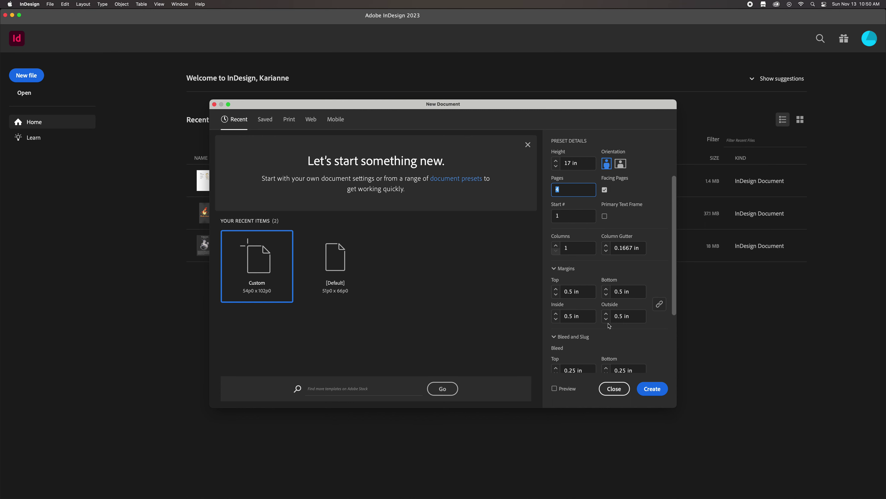
scroll(576, 356, "down", 3)
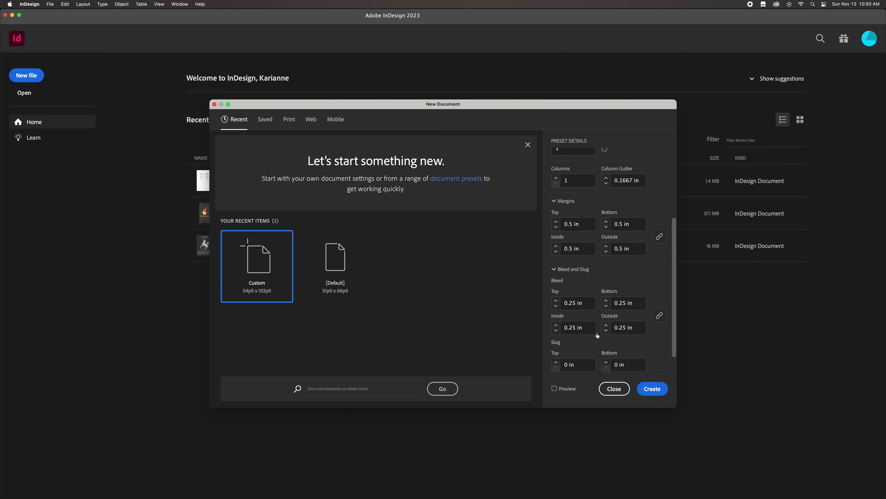
scroll(575, 303, "up", 5)
scroll(581, 303, "down", 6)
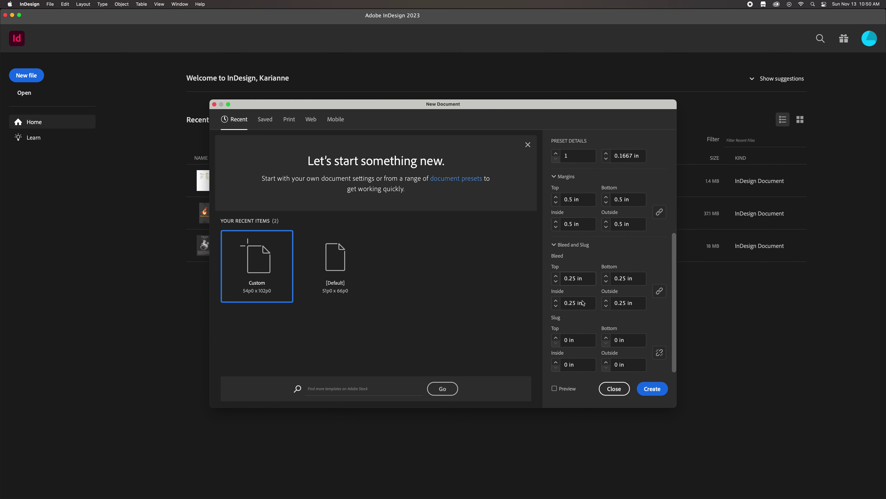
scroll(583, 303, "up", 5)
Step: Create the document and bring up the Pages panel
left_click(652, 388)
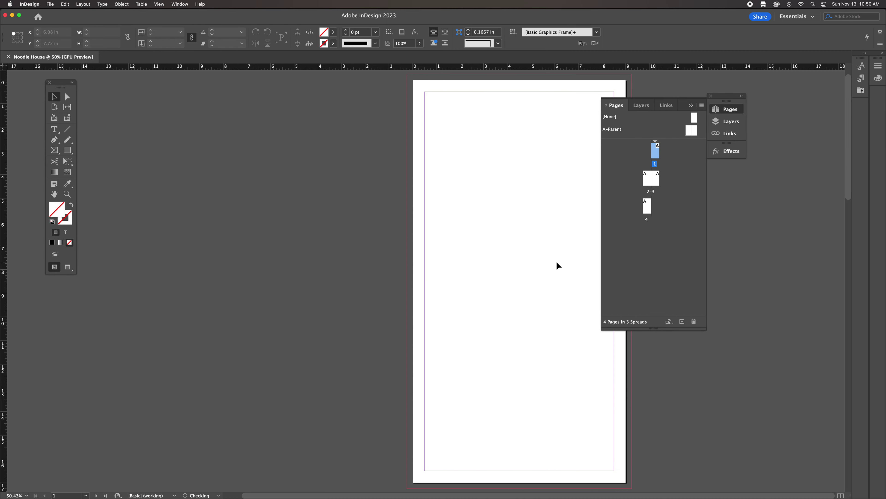
left_click_drag(727, 100, 802, 94)
left_click(802, 104)
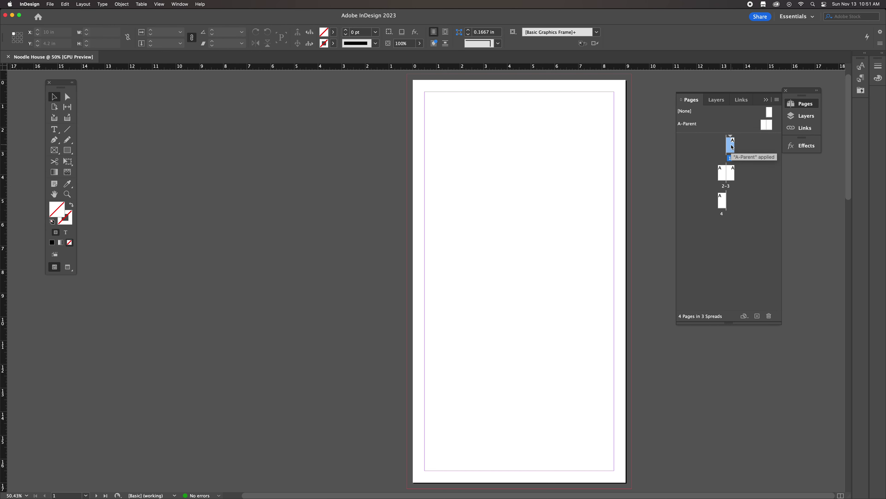
Step: Review the 4 pages laid out in 3 spreads in the Pages panel
left_click(721, 173)
left_click(731, 149)
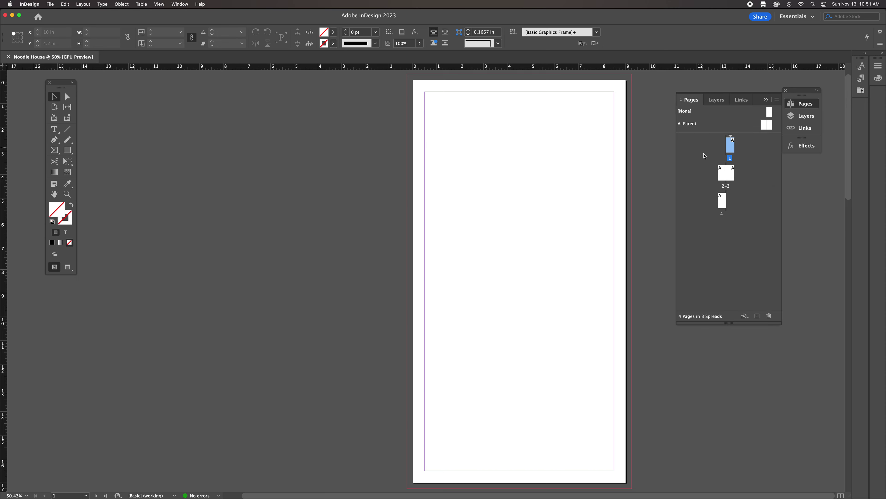
scroll(542, 227, "down", 15)
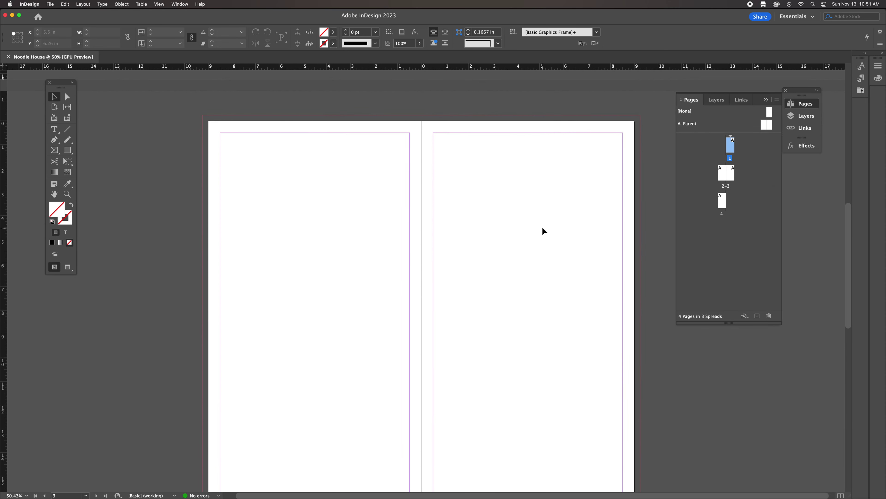
scroll(542, 230, "down", 1)
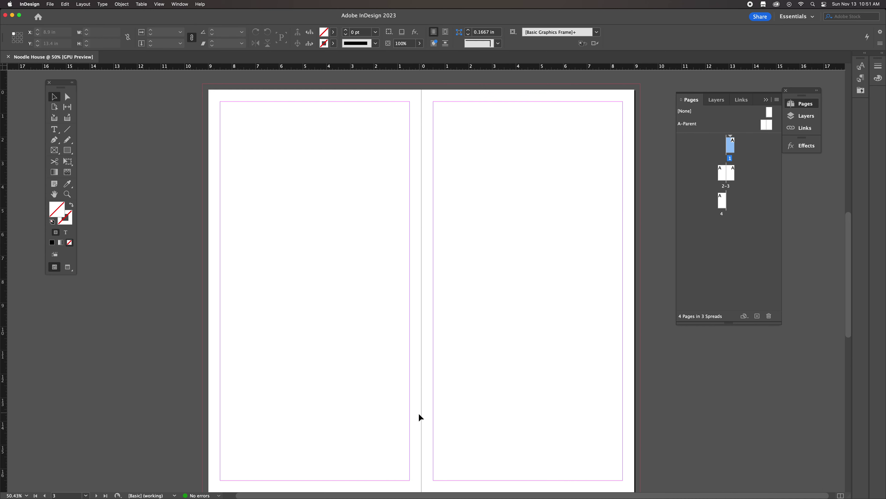
scroll(446, 230, "down", 13)
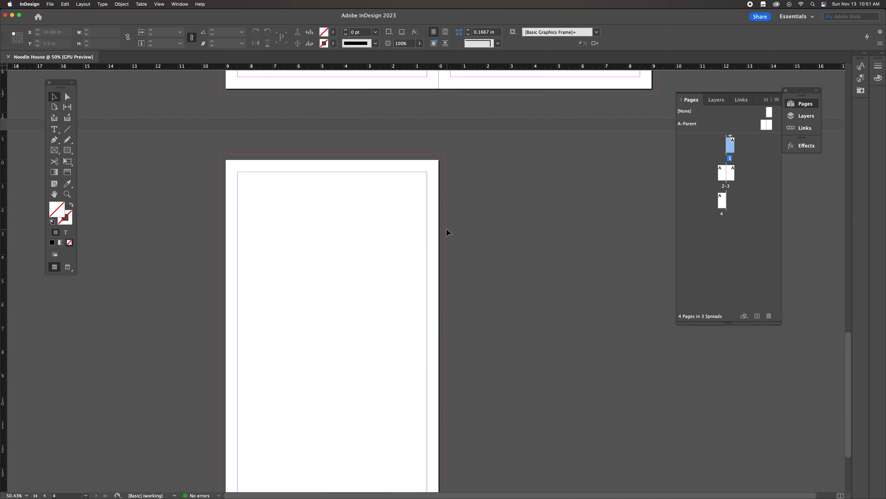
scroll(447, 230, "down", 3)
scroll(446, 228, "up", 13)
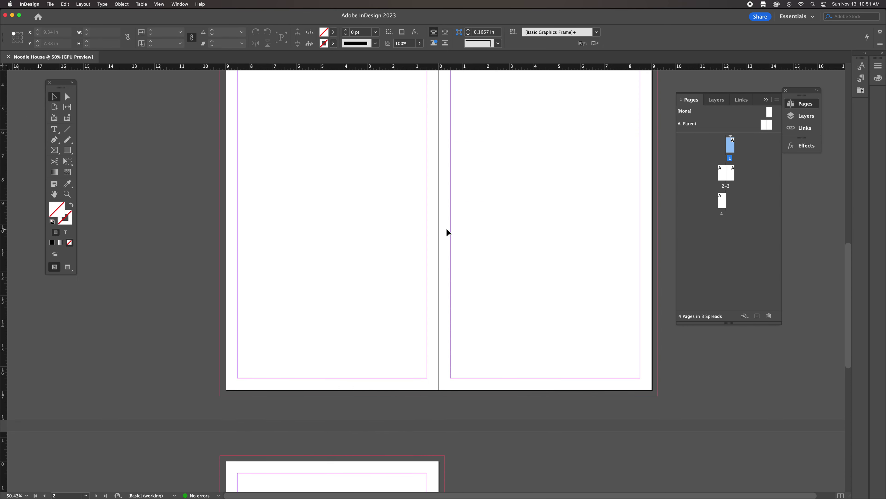
scroll(446, 228, "up", 8)
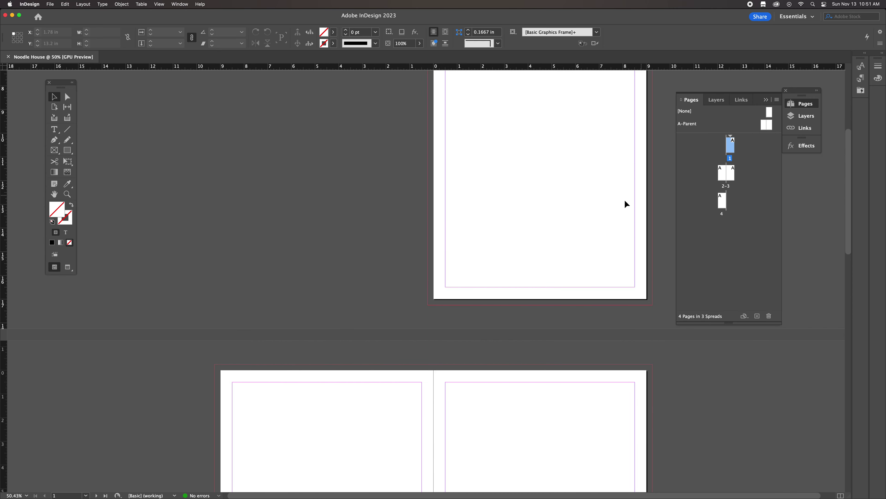
scroll(614, 203, "up", 7)
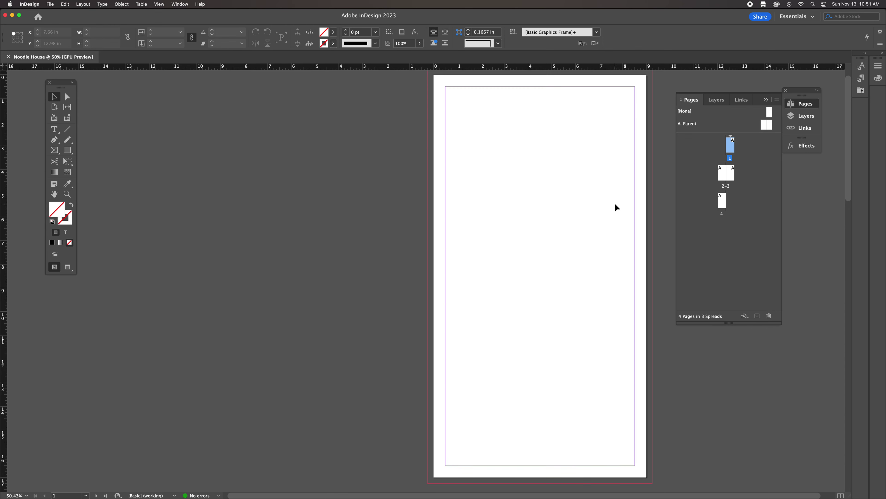
Step: Add a second layer and name the two layers Background and Image
left_click(806, 116)
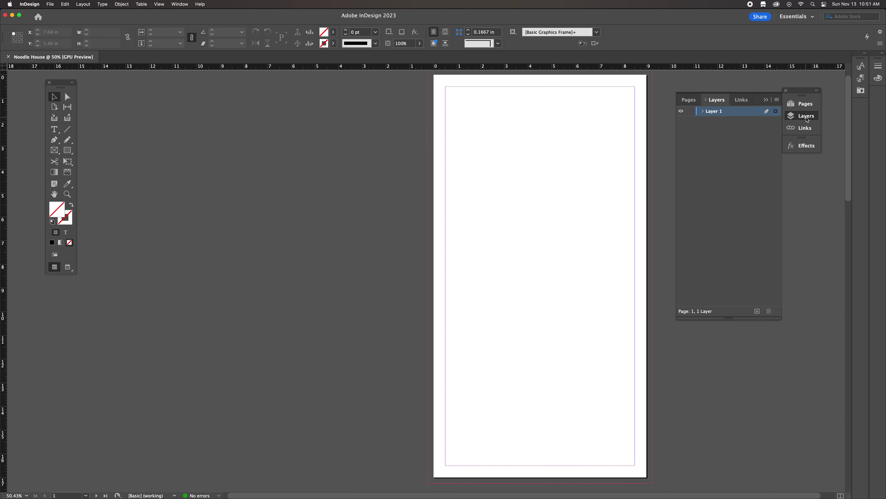
left_click(757, 310)
double_click(714, 121)
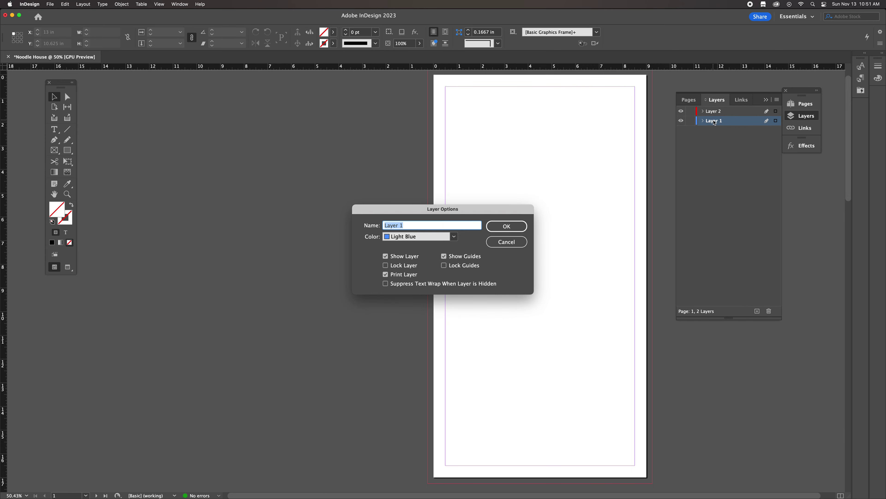
type("Background")
left_click(505, 226)
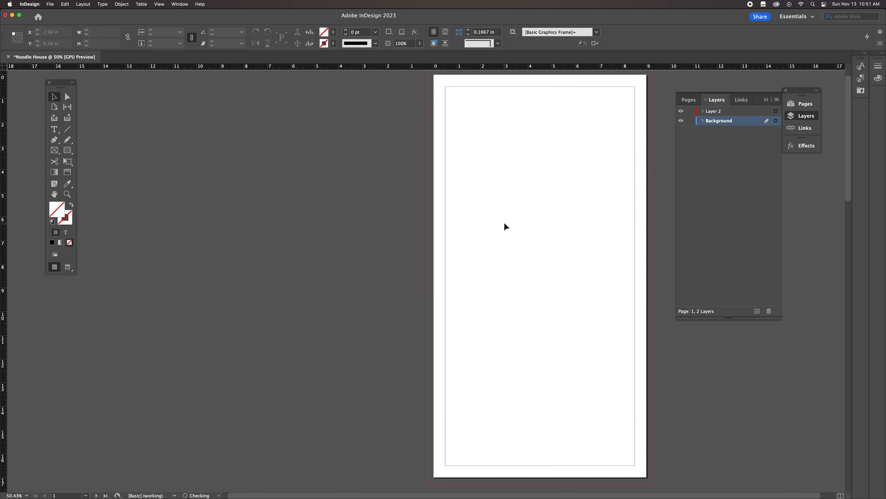
double_click(713, 112)
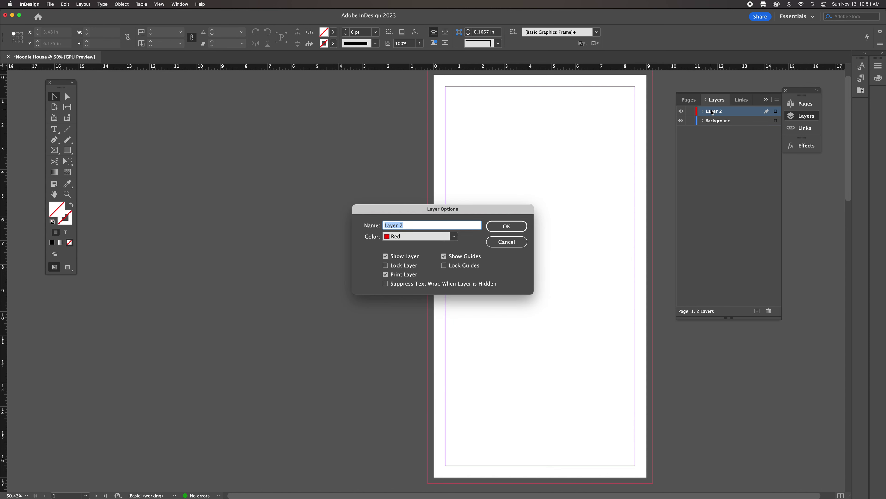
type("Image")
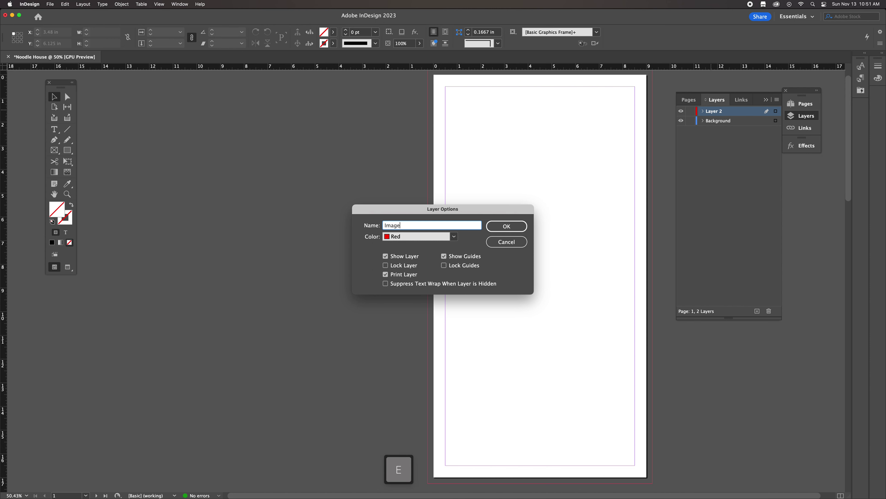
left_click(506, 226)
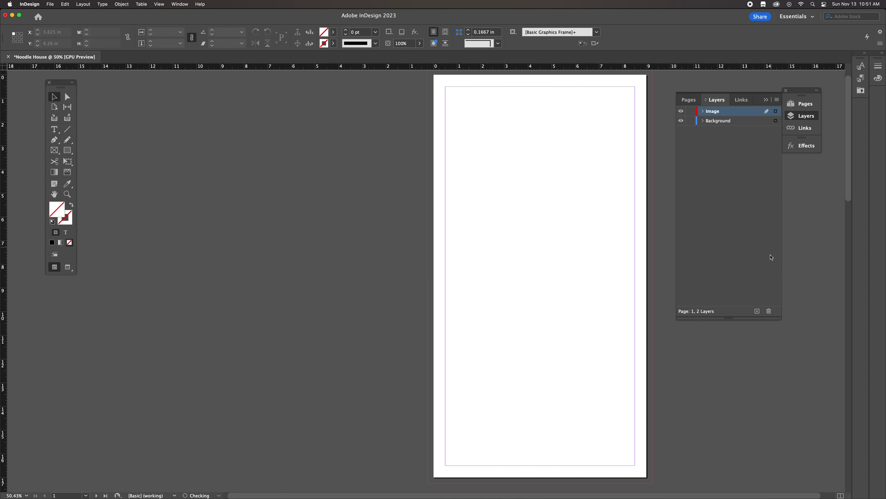
Step: Add a third layer named Text, then make Background the active layer
left_click(757, 311)
double_click(720, 113)
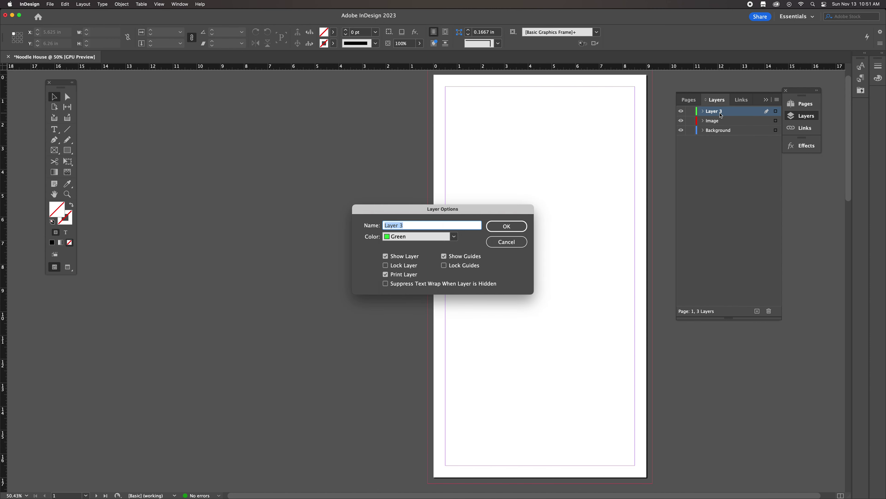
type("Text")
left_click(514, 227)
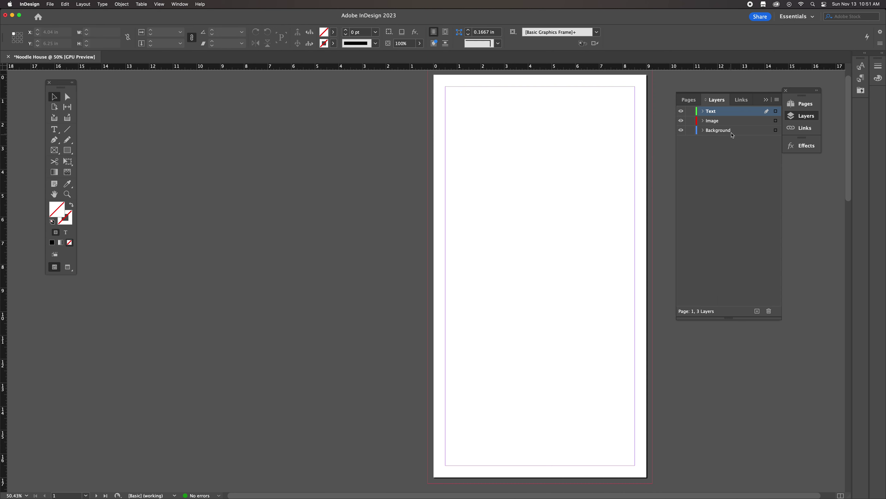
left_click(720, 131)
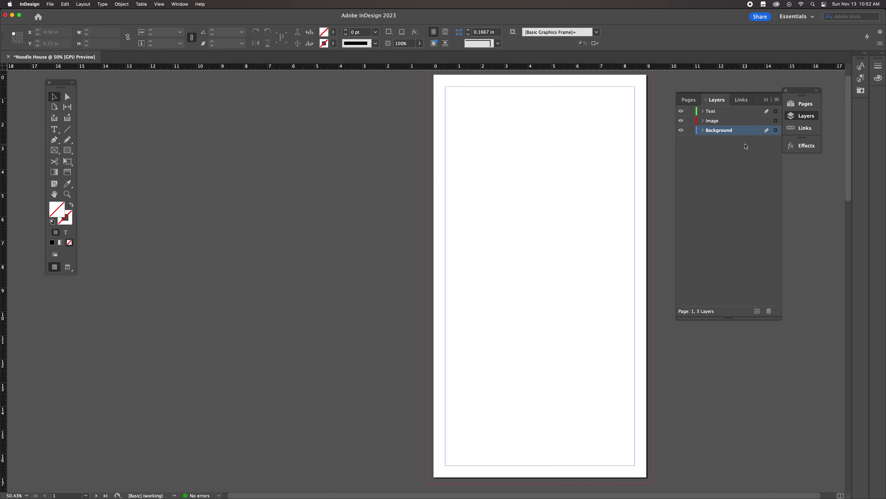
left_click(687, 101)
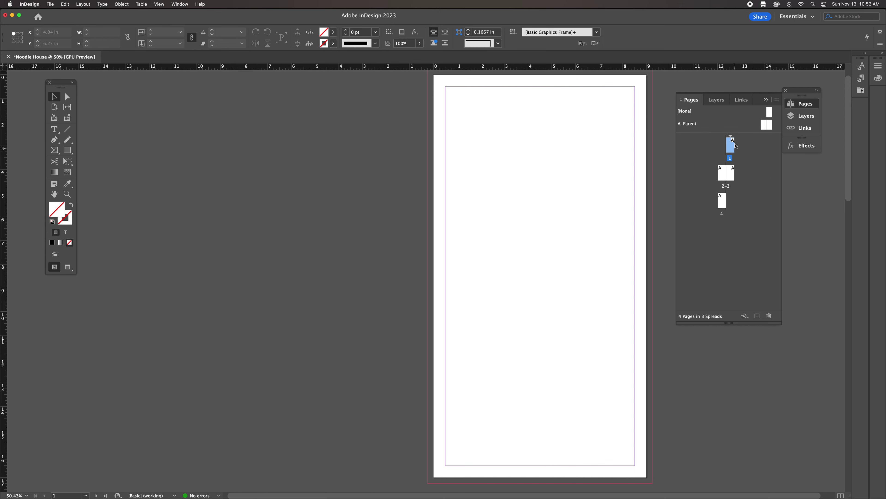
Step: On the A-Parent spread, draw an 18.5 × 17.5 in rectangle spanning the bleed edges
left_click(765, 127)
double_click(764, 128)
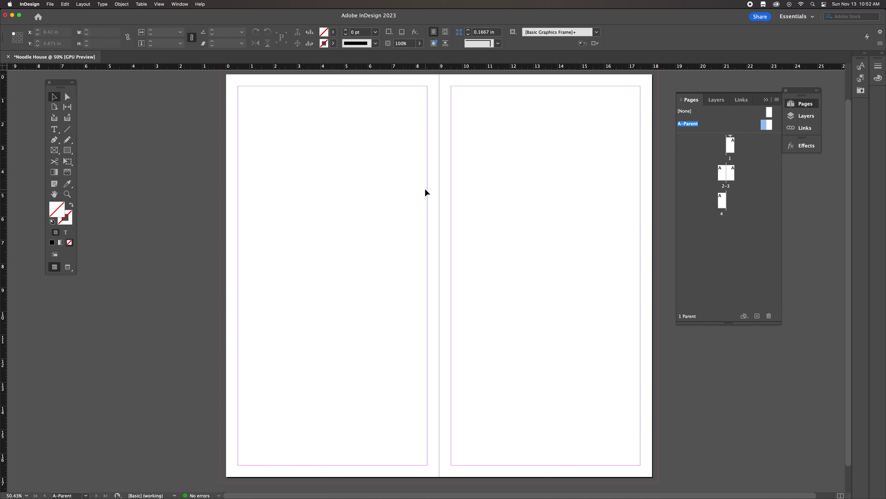
left_click(68, 151)
key("space")
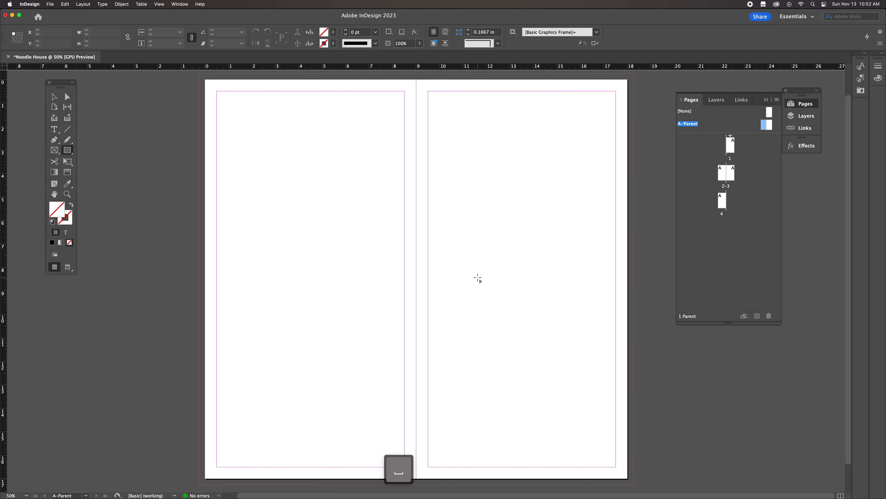
left_click_drag(199, 73, 633, 485)
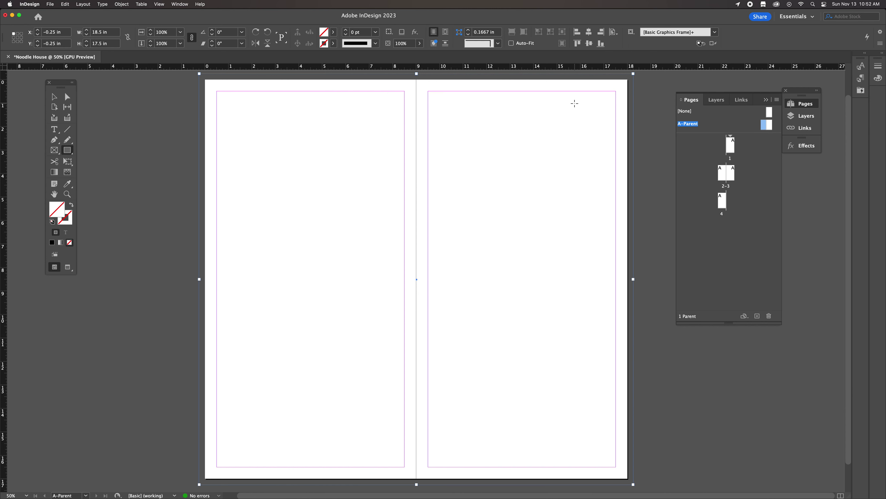
Step: Set the rectangle's fill to hex 484848 (RGB 72, 72, 72)
double_click(58, 209)
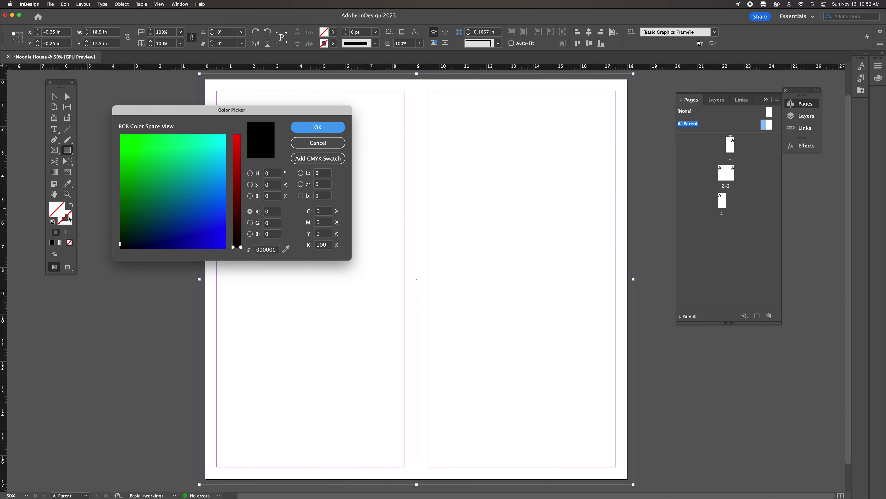
left_click(274, 252)
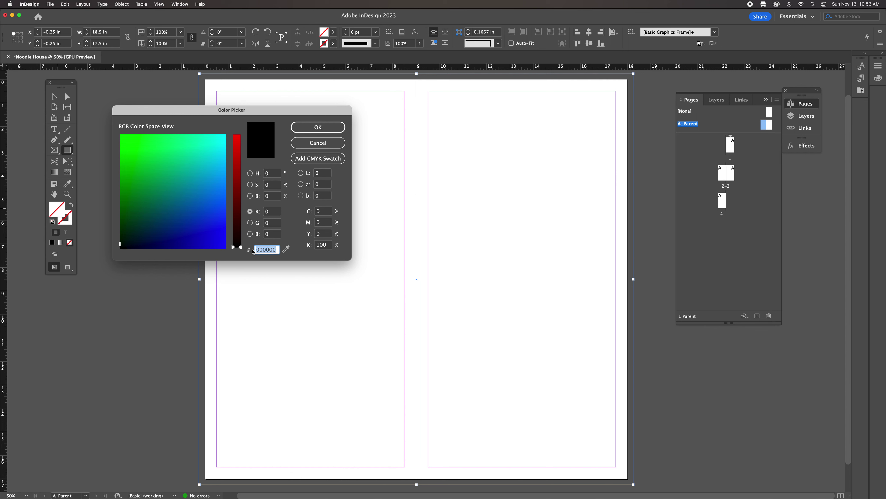
type("484848")
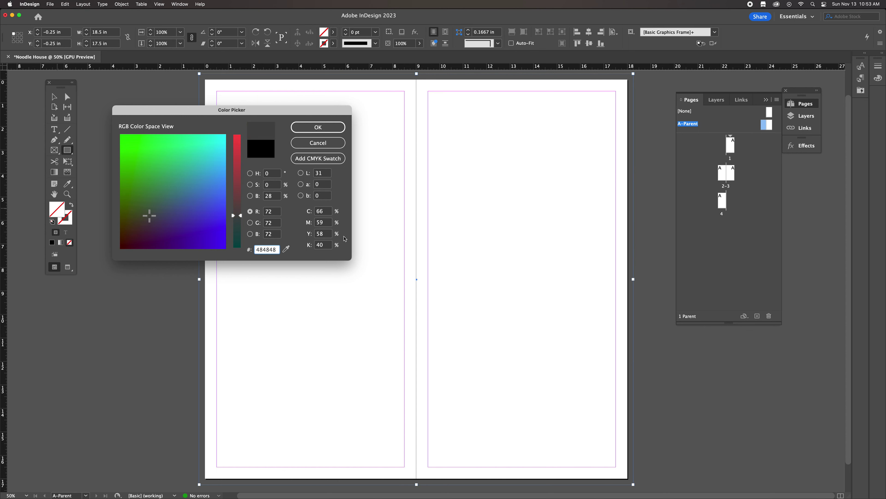
left_click(316, 129)
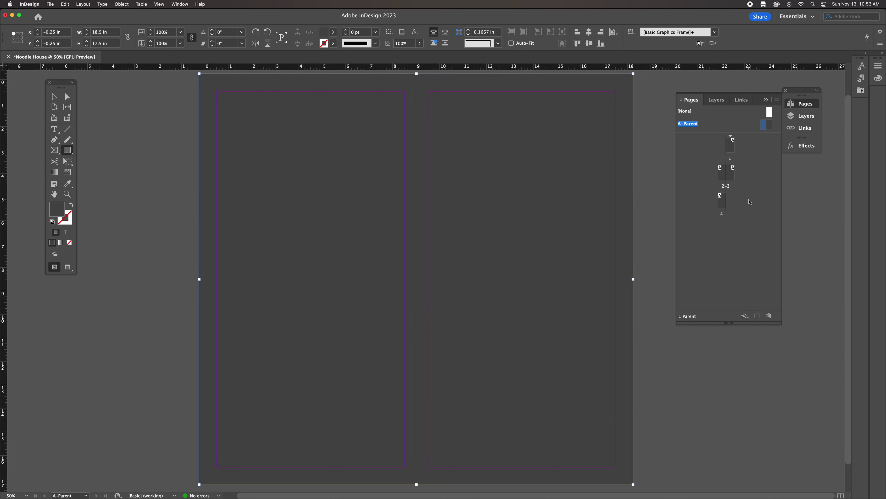
Step: Check the rectangle's layer, then return to page 1 and scroll through the spreads
left_click(716, 100)
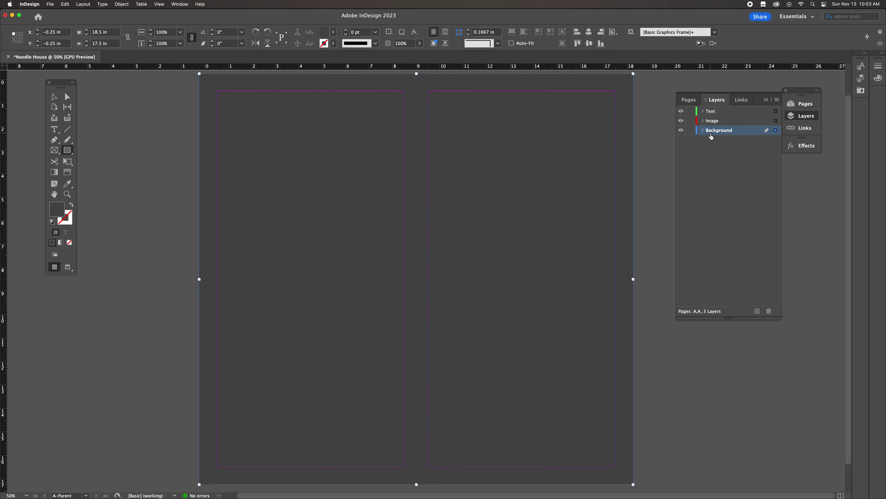
left_click(695, 101)
left_click(701, 164)
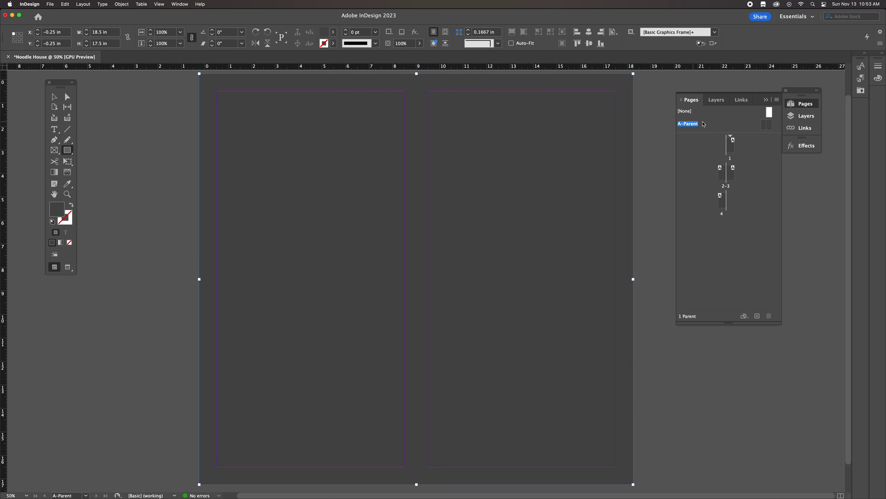
double_click(732, 149)
scroll(530, 247, "down", 10)
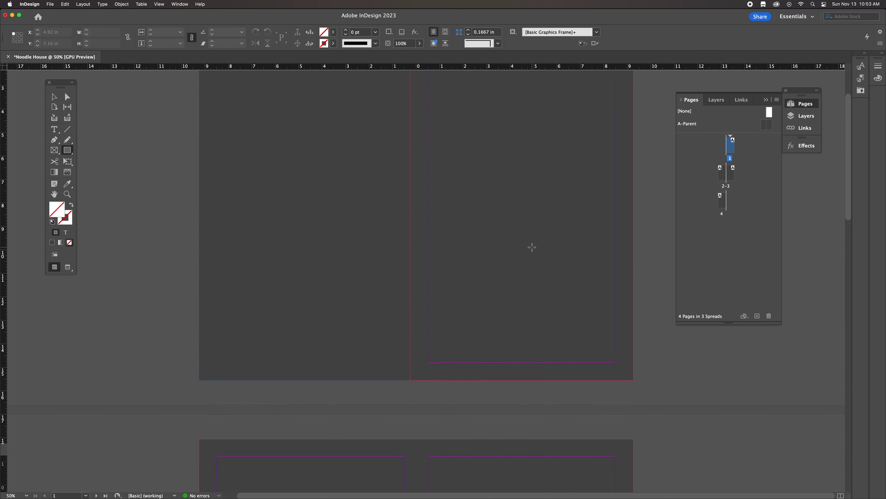
scroll(532, 247, "down", 10)
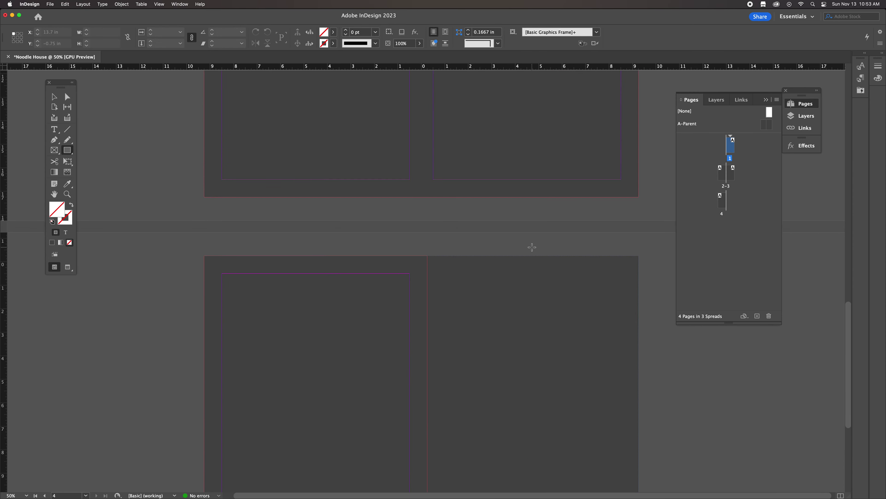
scroll(532, 247, "up", 1)
scroll(532, 247, "up", 4)
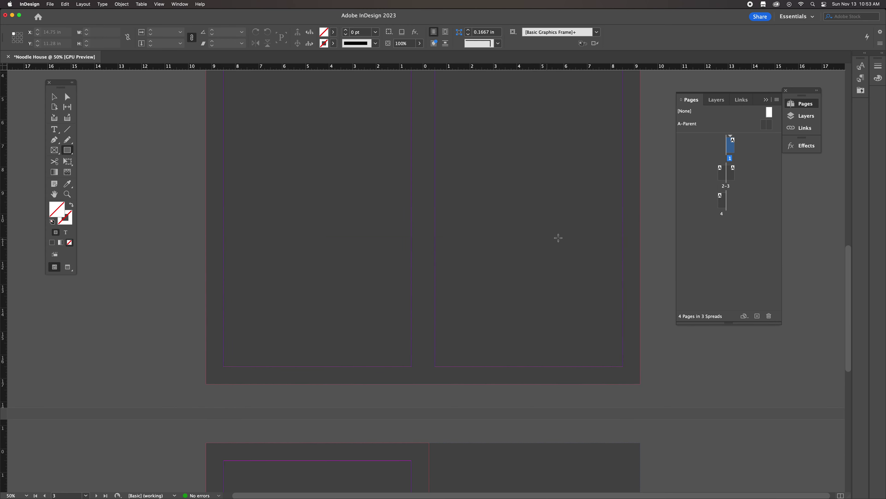
scroll(558, 238, "up", 3)
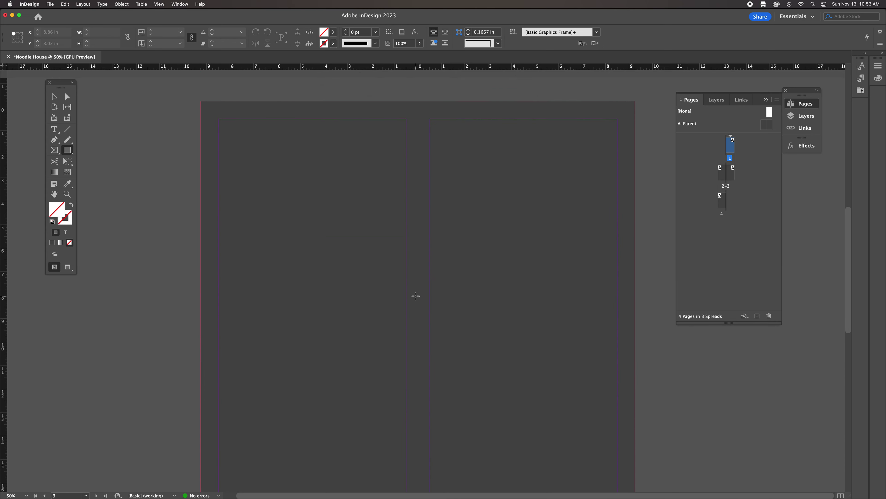
Step: Zoom out to 12.5% to see all spreads, then zoom to 50% on spread 2-3
key("super+minus")
key("super+minus")
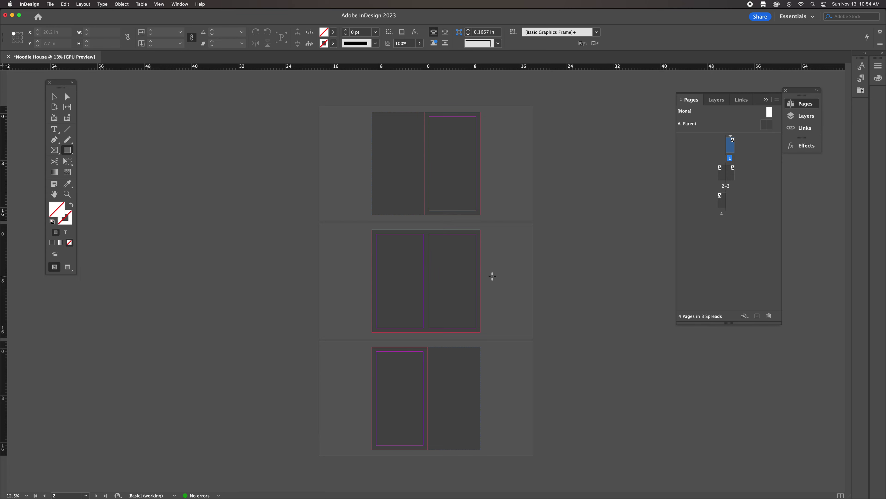
key("v")
key("super+space")
left_click(413, 254)
left_click(412, 254)
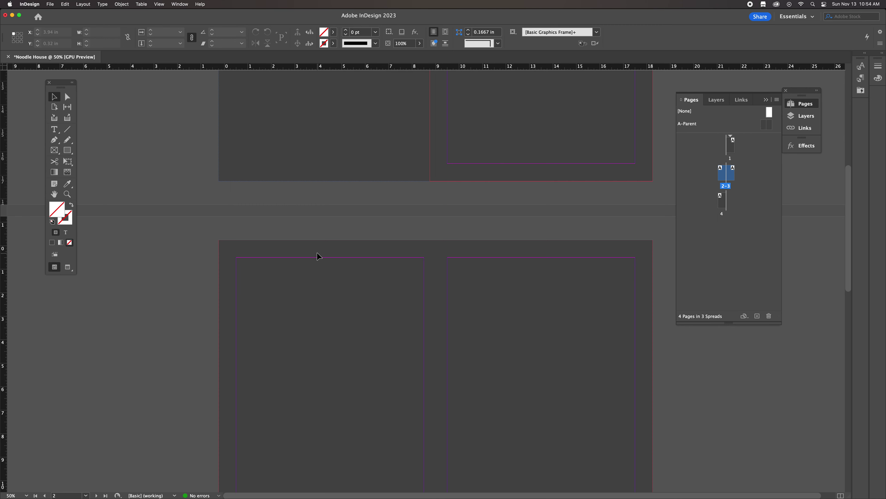
scroll(306, 263, "up", 5)
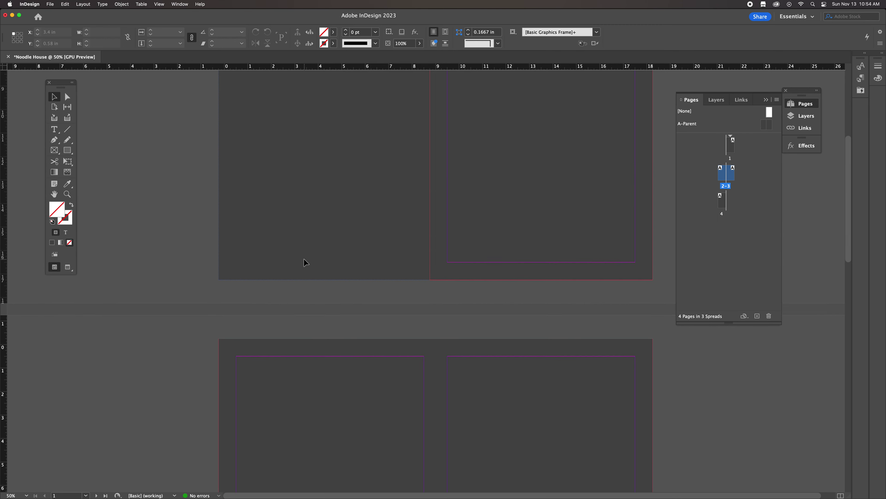
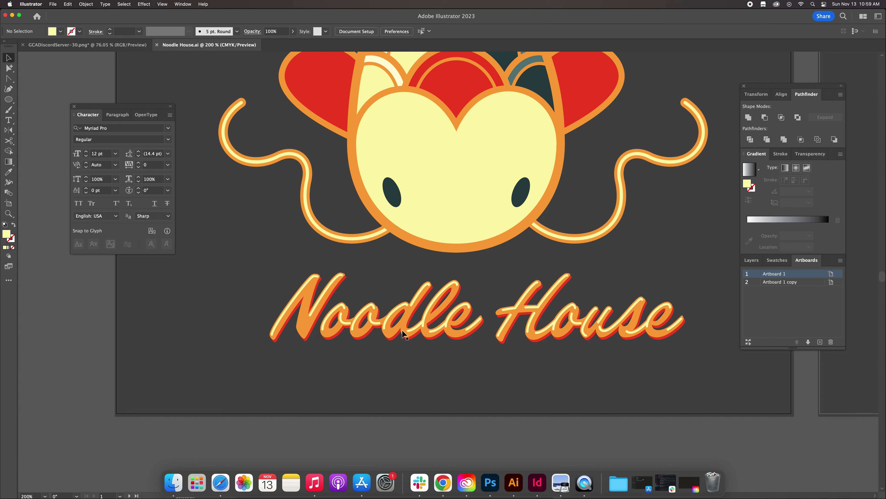
left_click(477, 333)
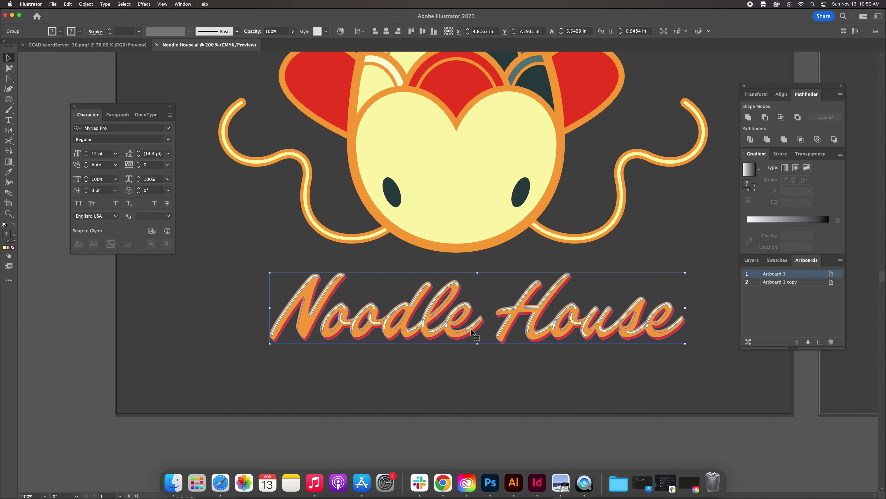
left_click(413, 420)
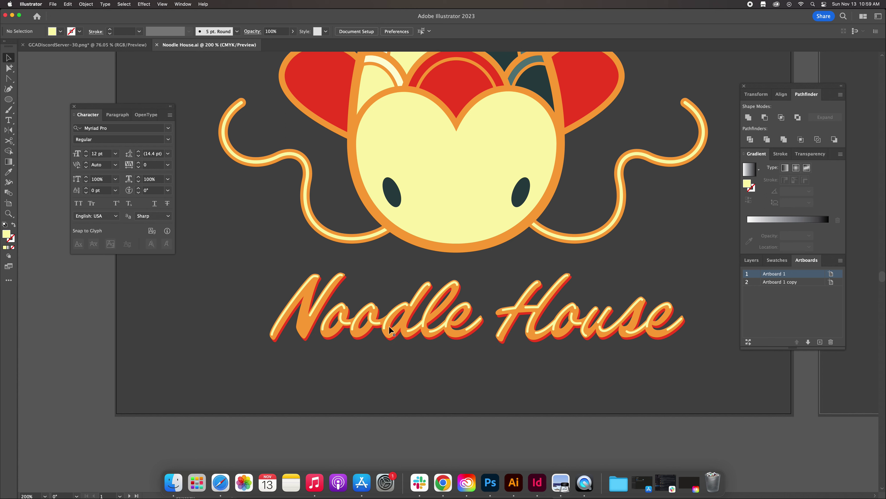
key("a")
left_click(393, 338)
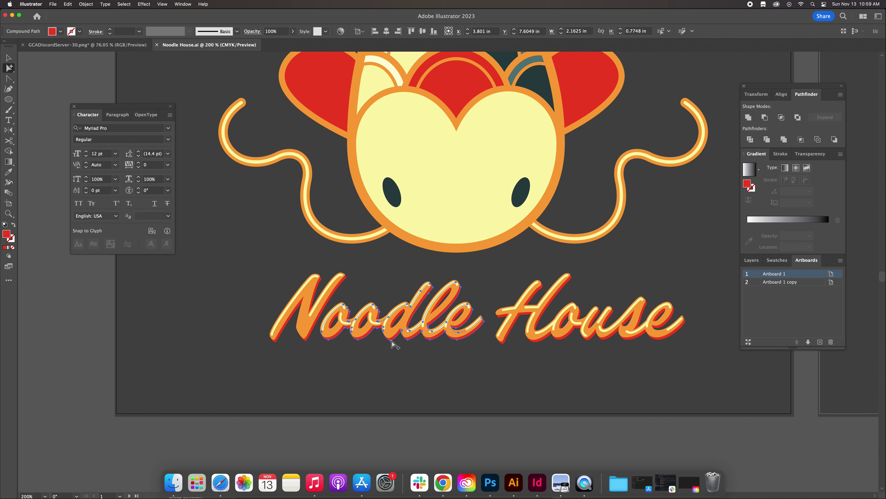
left_click(306, 336)
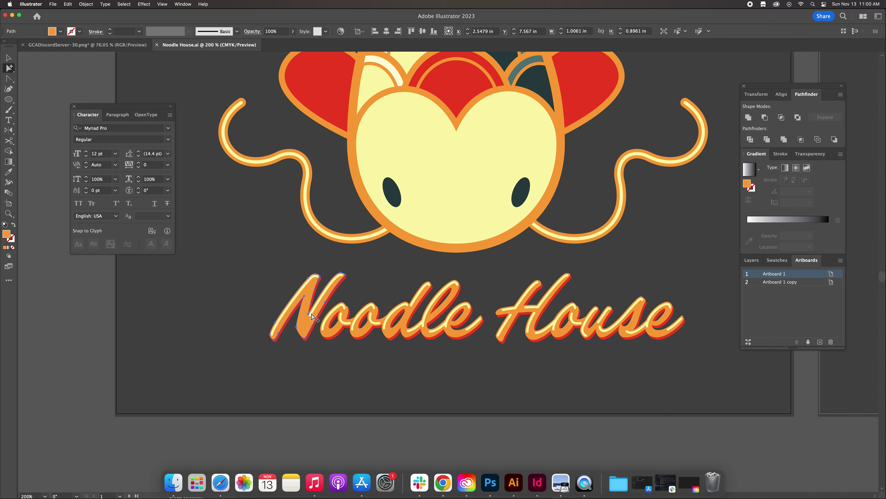
left_click(323, 319)
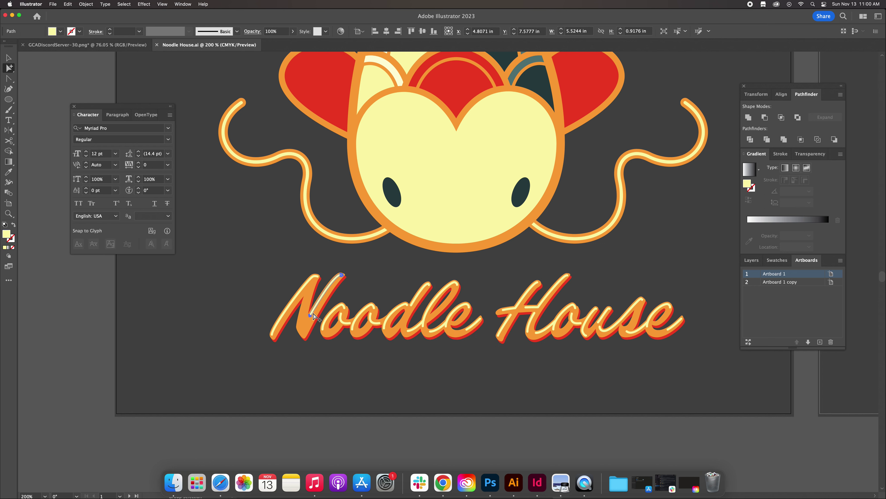
left_click(332, 319)
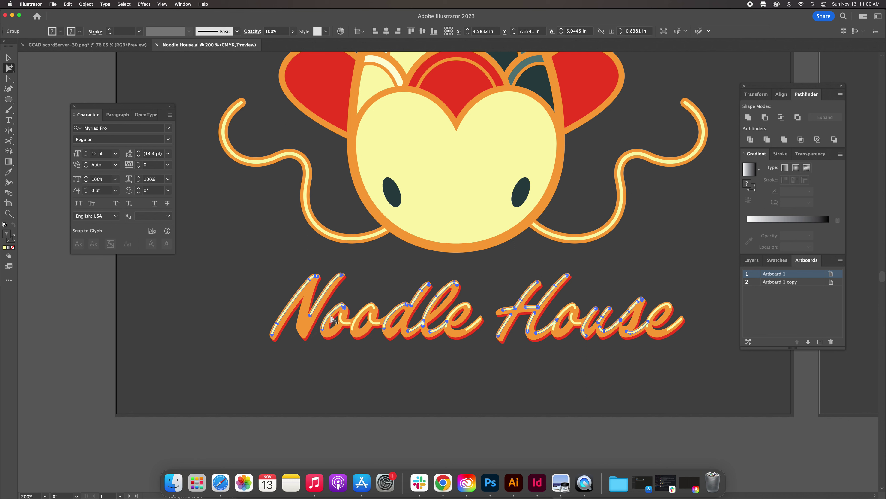
left_click(454, 450)
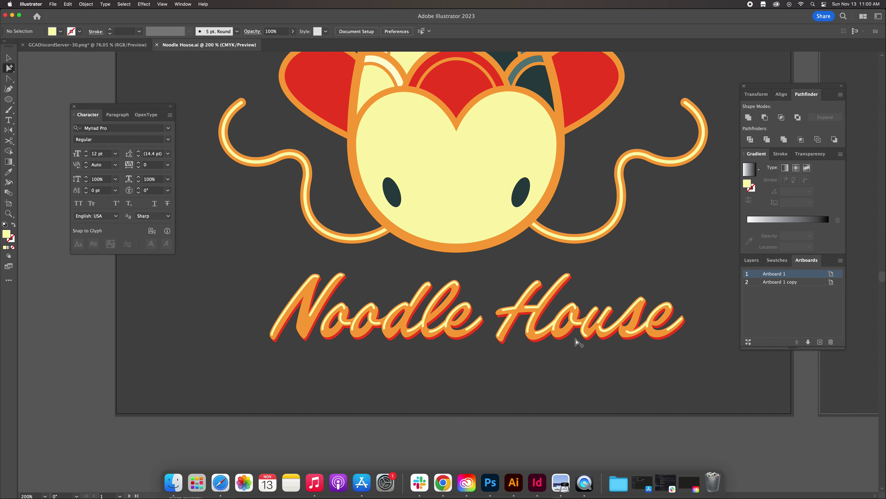
scroll(539, 264, "up", 5)
Step: Select the whole koi fish group with the Selection tool
key("v")
left_click(445, 268)
scroll(445, 267, "up", 3)
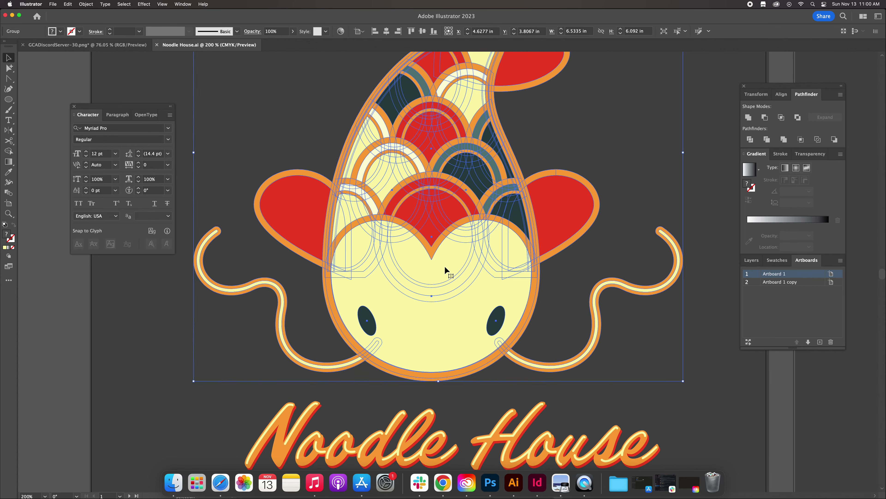
scroll(445, 268, "up", 2)
scroll(445, 268, "up", 3)
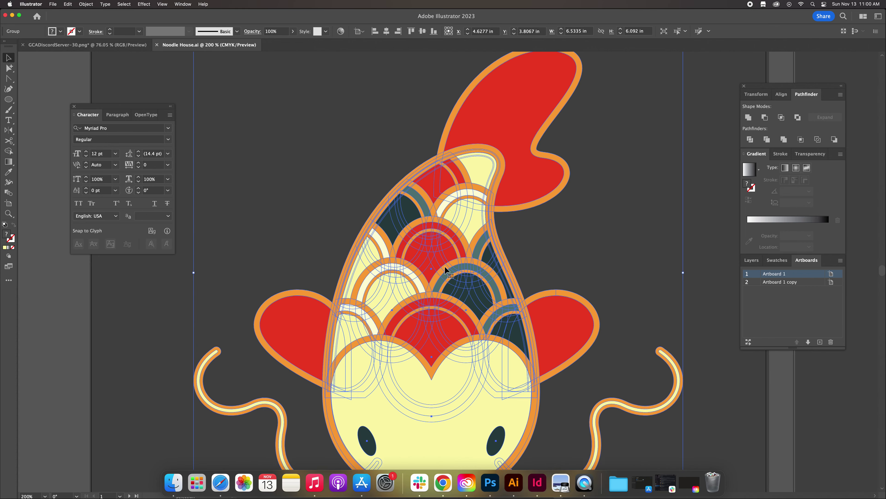
Step: Pick out the koi's red tail fin and orange tail outline paths with Direct Selection
left_click(390, 184)
key("a")
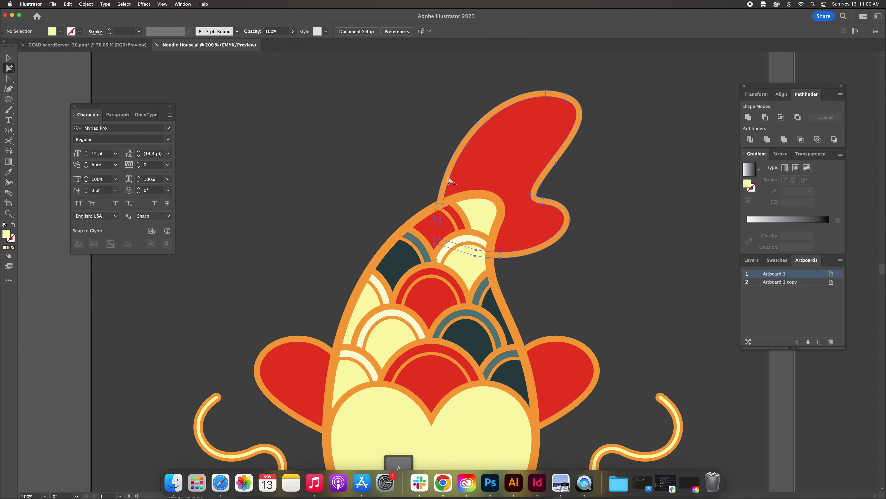
left_click(474, 181)
left_click(448, 181)
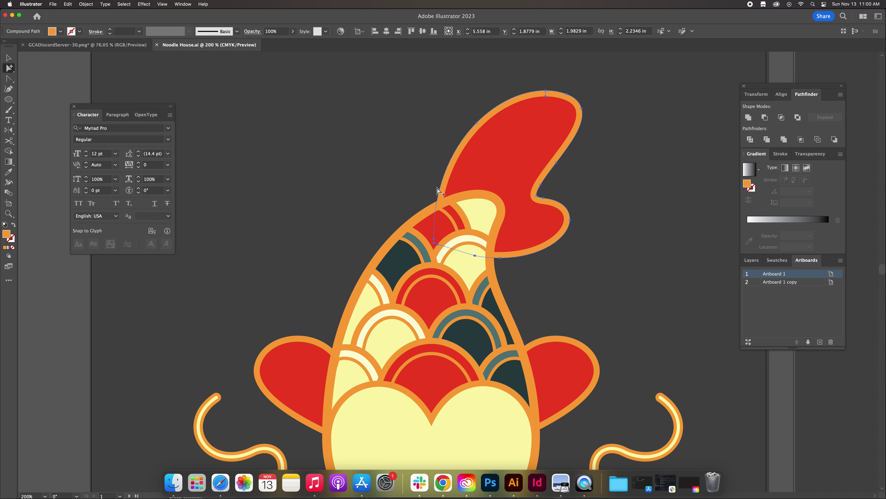
left_click(534, 224)
scroll(478, 244, "down", 3)
scroll(478, 242, "down", 6)
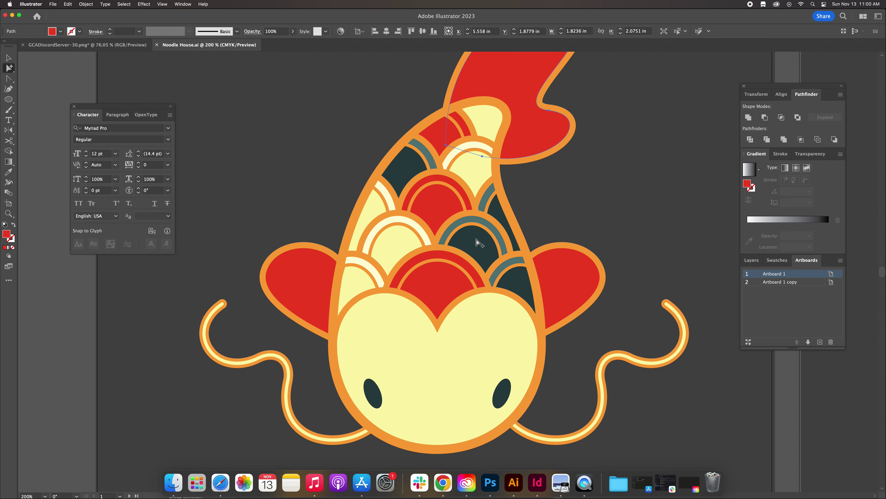
scroll(471, 293, "down", 3)
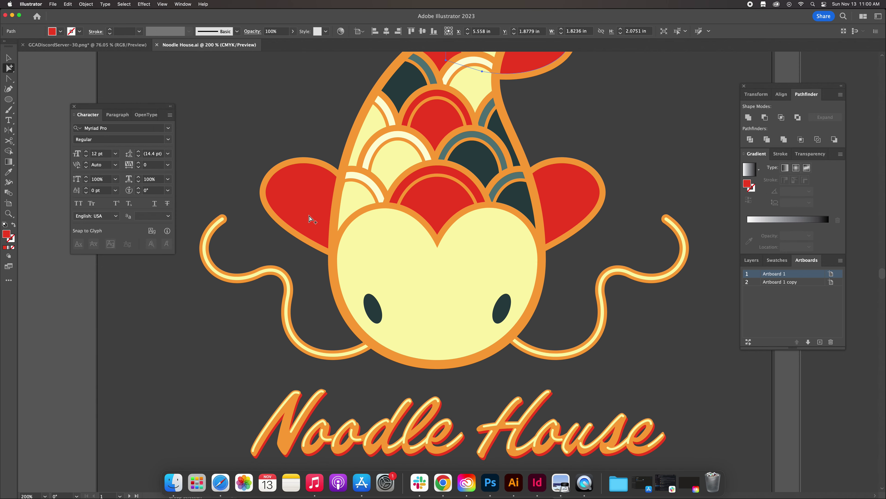
Step: Pick out the pale-yellow, dark and red scale shapes individually inside the koi
left_click(357, 201)
left_click(426, 198)
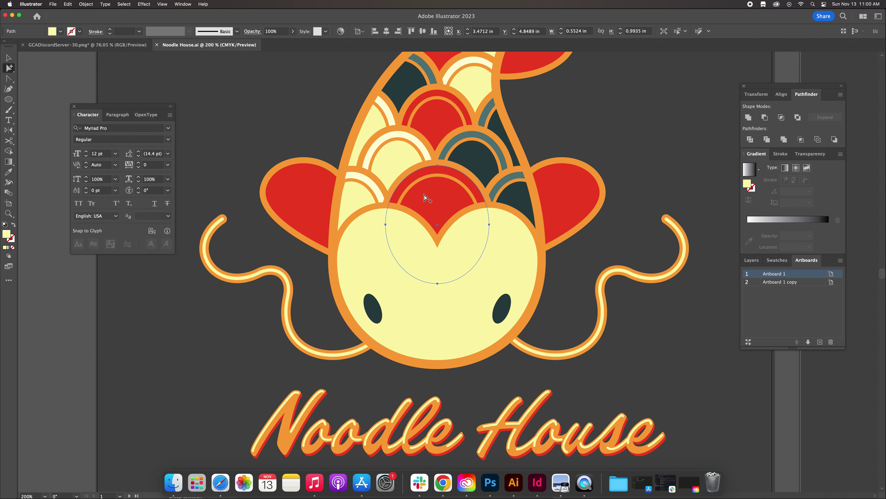
left_click(434, 186)
left_click(481, 150)
left_click(440, 121)
Step: Zoom out and select the whole Noodle House lettering group
key("super+minus")
key("super+minus")
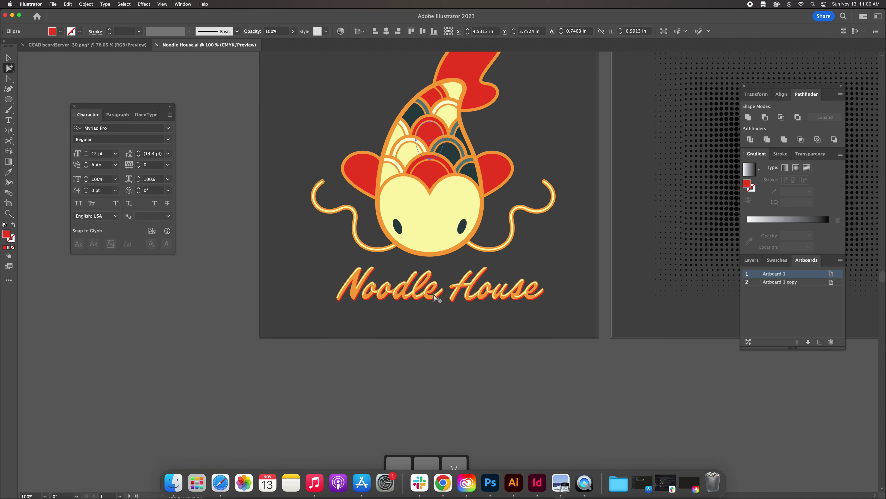
key("v")
left_click(424, 288)
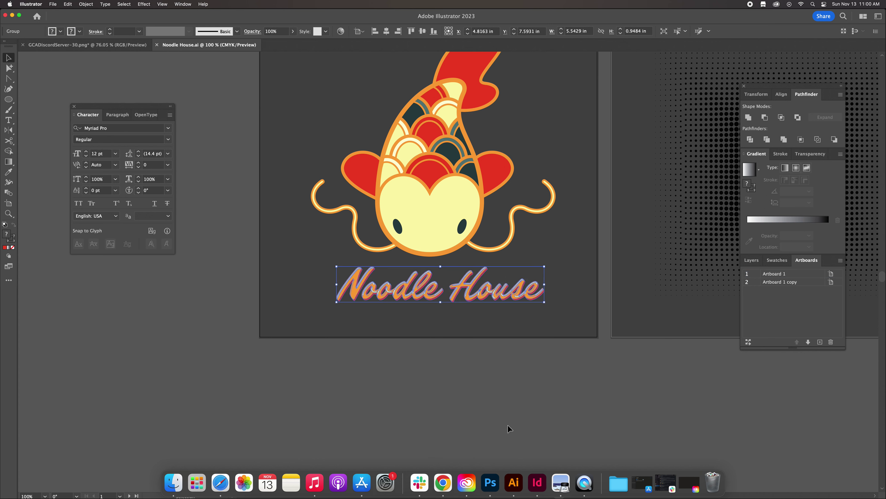
Step: Paste the copied Noodle House artwork into the InDesign menu spread
left_click(538, 484)
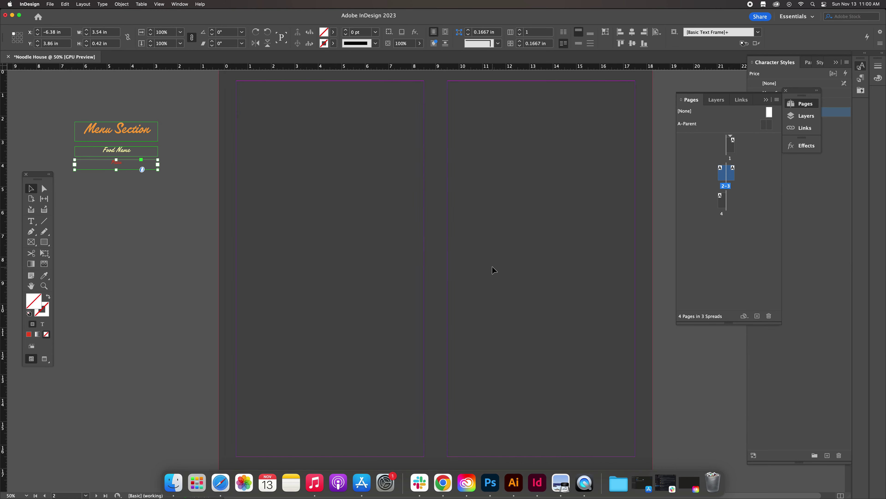
scroll(492, 269, "up", 10)
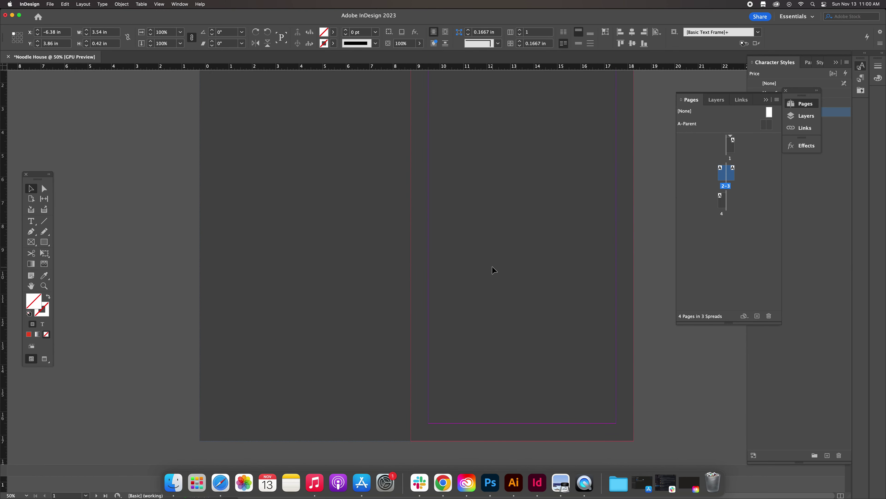
key("super+v")
scroll(471, 349, "down", 5)
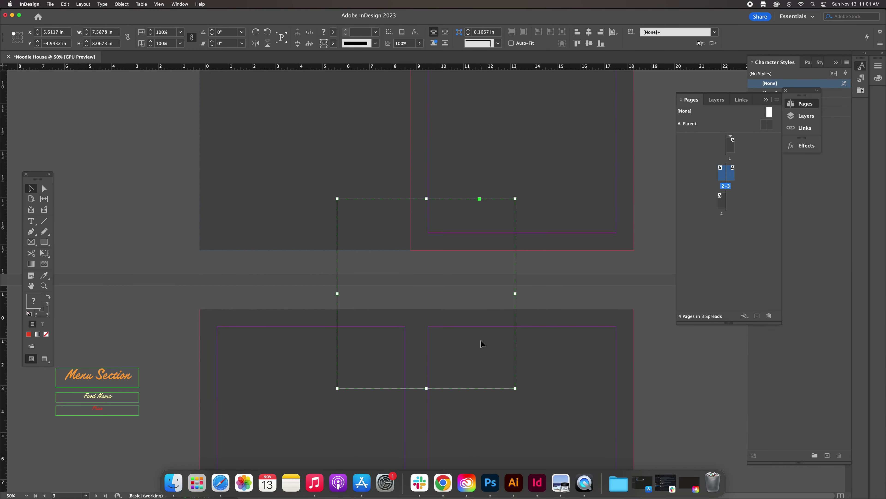
scroll(461, 288, "up", 2)
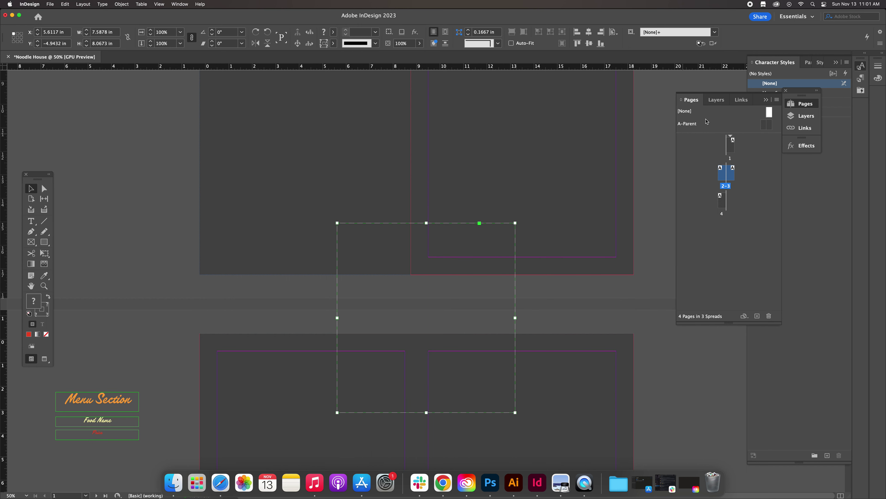
Step: Move the pasted artwork onto the Image layer by cutting and re-pasting it
left_click(716, 99)
left_click(712, 120)
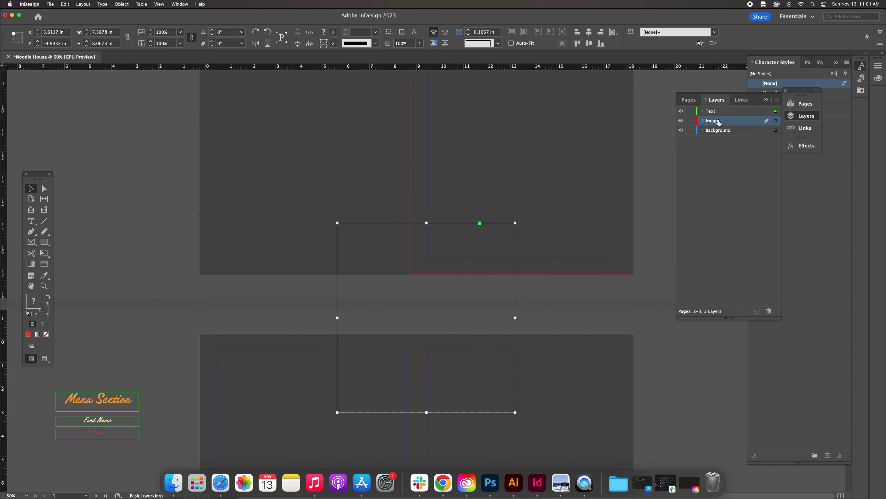
key("super+x")
key("super+v")
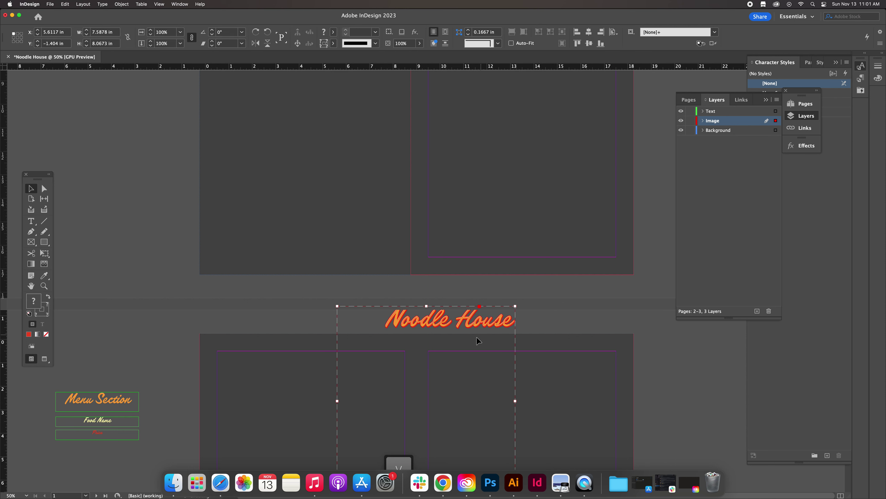
Step: Position the Noodle House artwork on cover page 1
left_click_drag(480, 329, 554, 177)
scroll(556, 177, "up", 3)
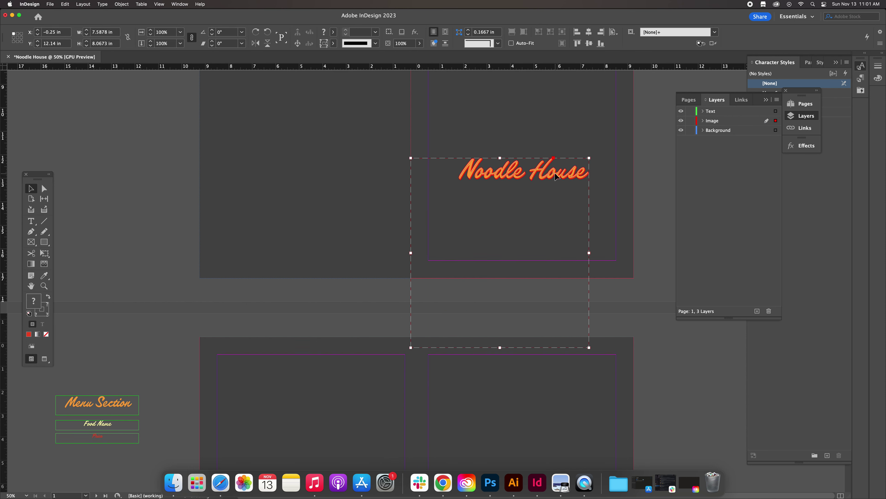
left_click_drag(545, 221, 585, 218)
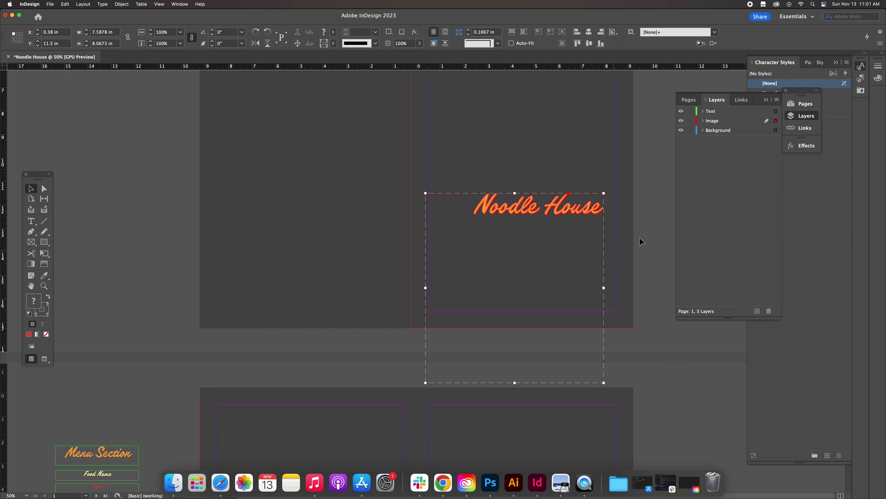
left_click(660, 233)
Step: Marquee-select the lettering outlines with Direct Selection, undoing the accidental deletion
left_click(44, 188)
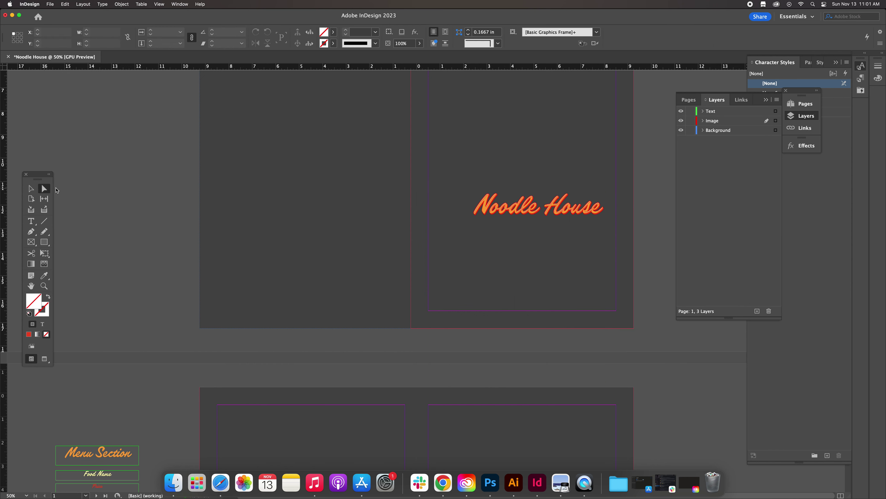
left_click_drag(457, 180, 523, 227)
left_click_drag(609, 226, 608, 226)
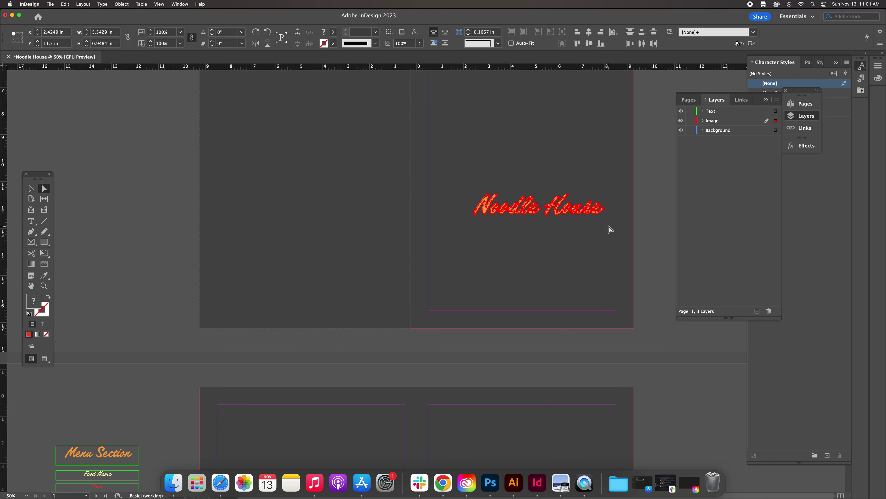
key("Delete")
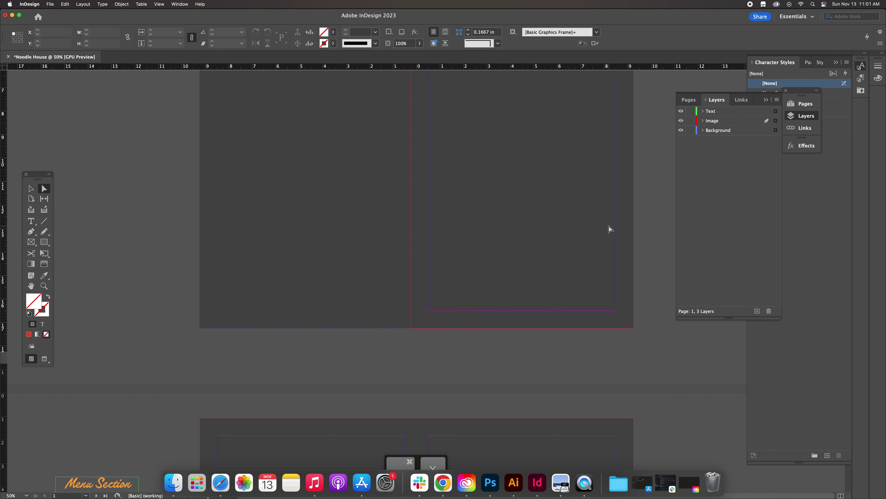
key("super+f")
left_click(520, 343)
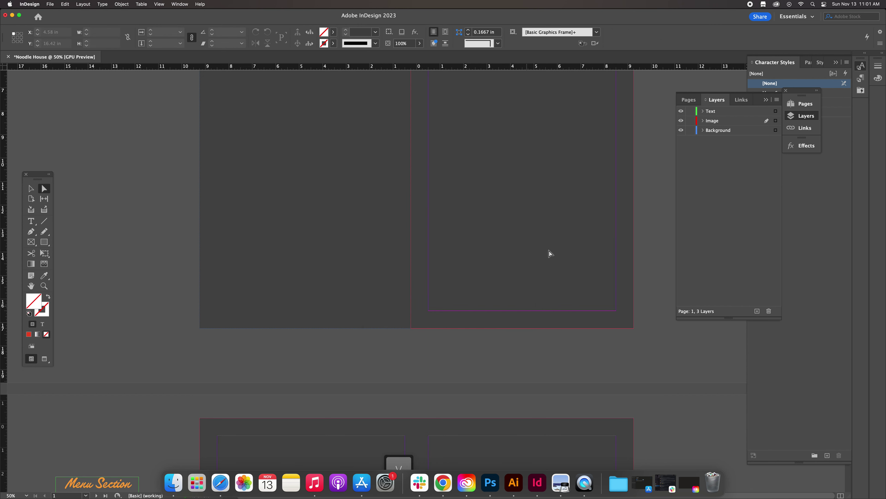
key("super+z")
Step: Nudge the Noodle House lettering slightly left and select the House outline
left_click_drag(452, 236, 547, 217)
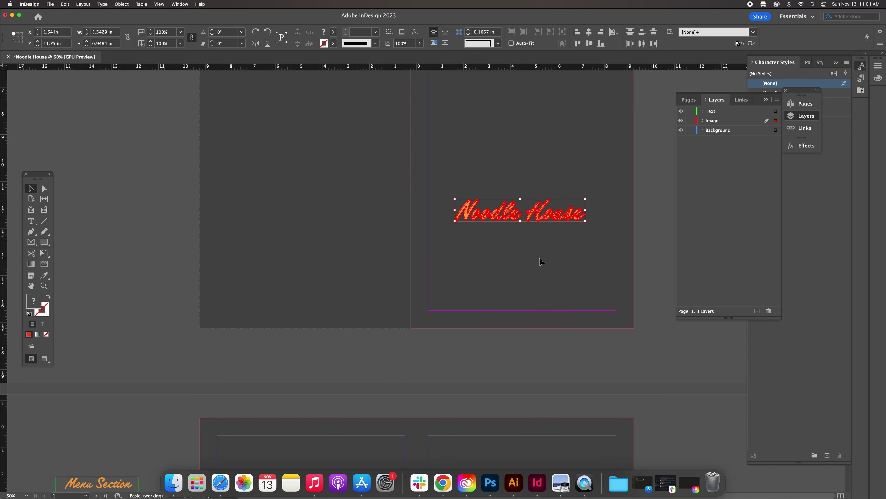
left_click(539, 258)
key("super+=")
key("super+=")
left_click(441, 258)
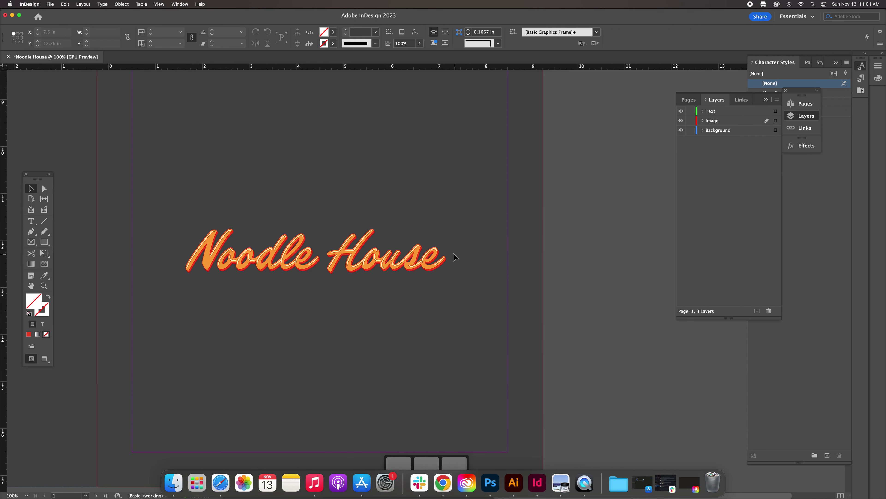
left_click(441, 274)
key("super+=")
key("super+=")
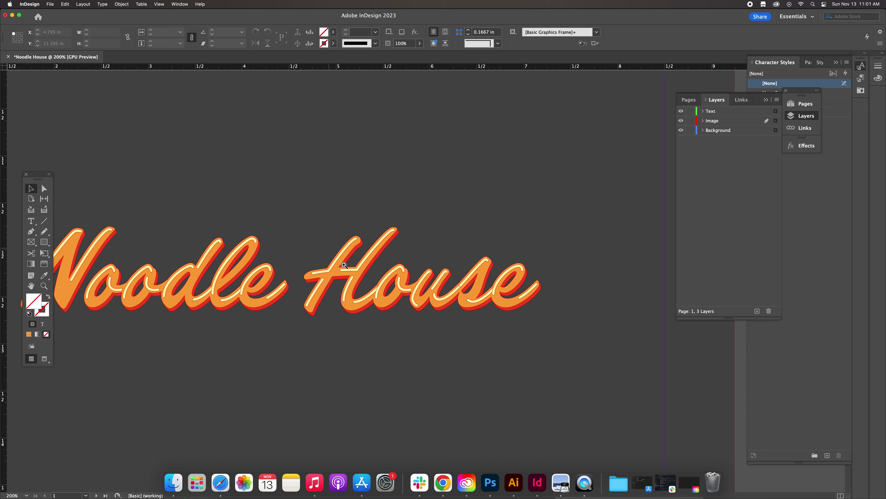
left_click(397, 282, "alt+super")
scroll(396, 281, "down", 5)
scroll(396, 281, "up", 7)
left_click(365, 366)
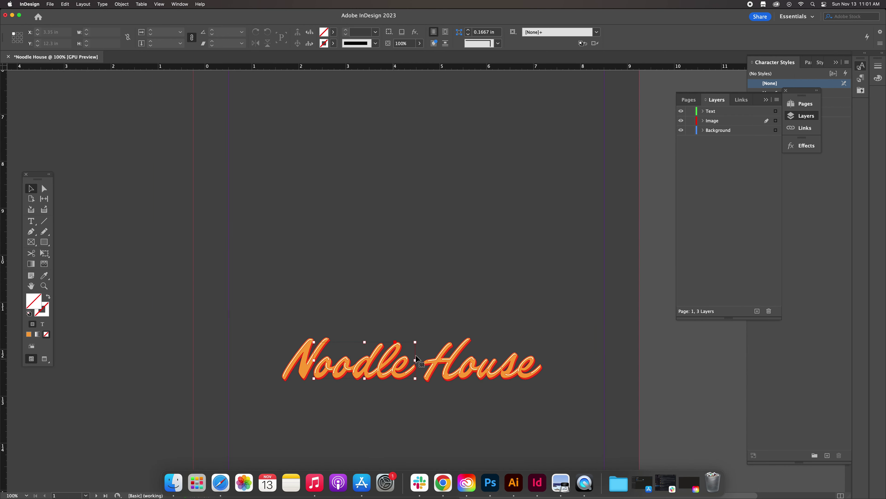
key("super+a")
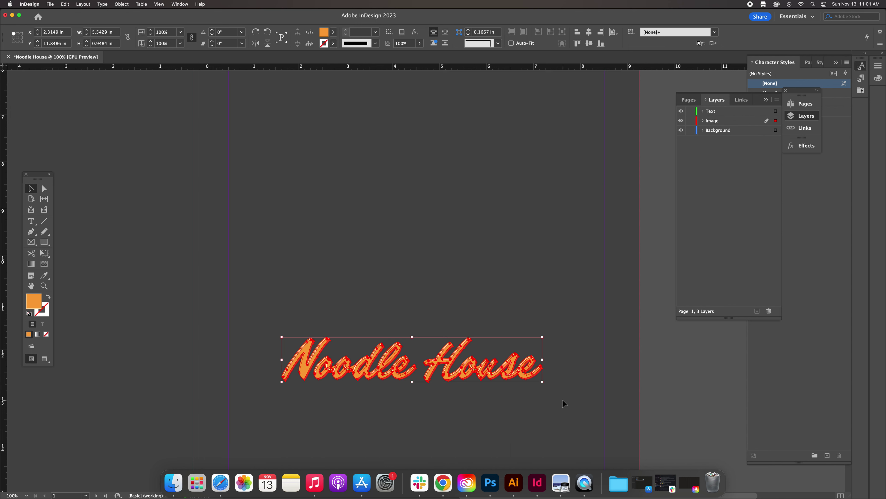
key("super+minus")
key("super+minus")
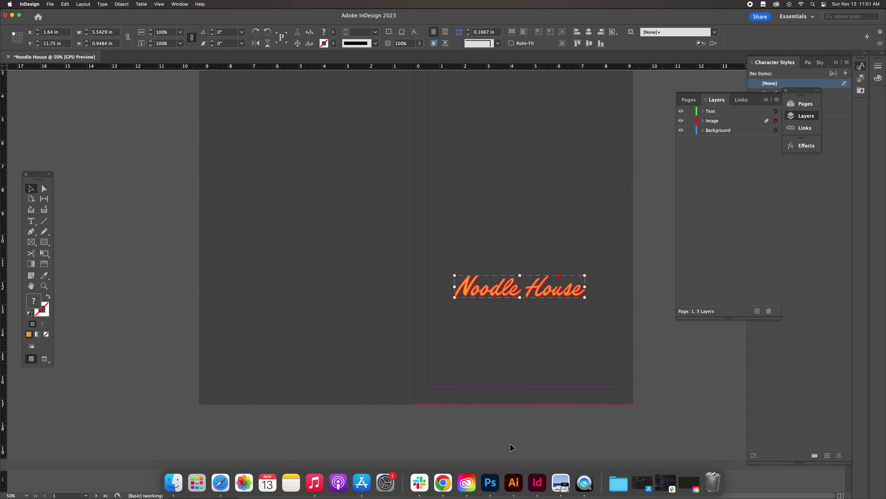
left_click(514, 482)
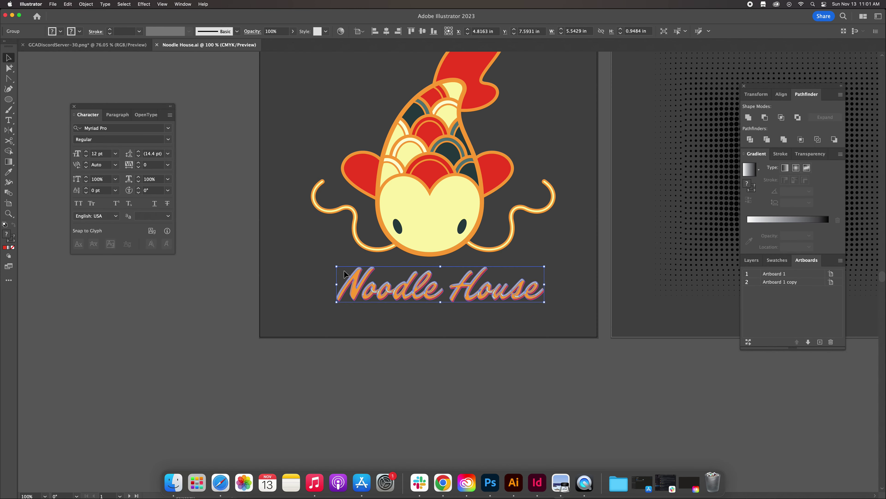
Step: Select the koi fish artwork in Illustrator and switch back to InDesign
left_click(414, 211)
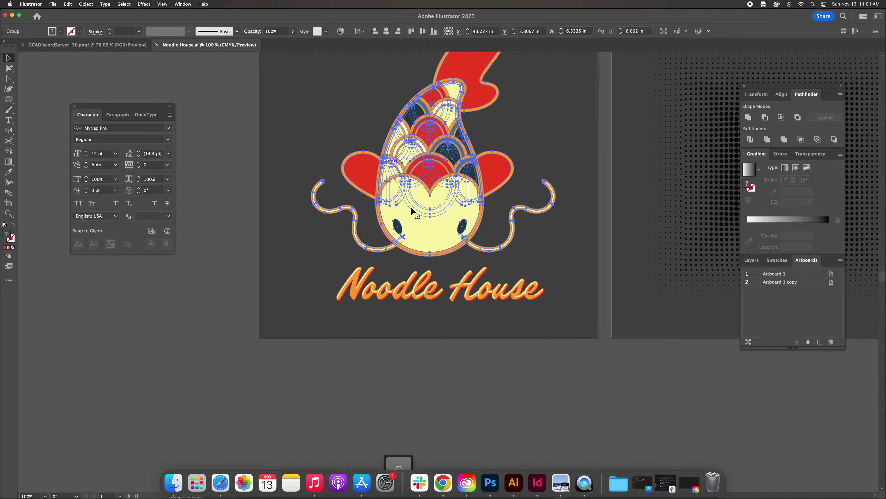
scroll(517, 444, "down", 1)
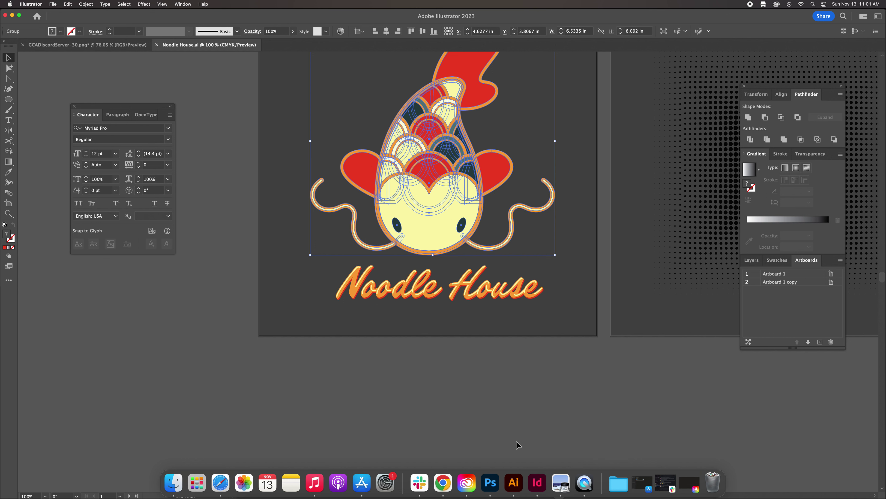
left_click(537, 483)
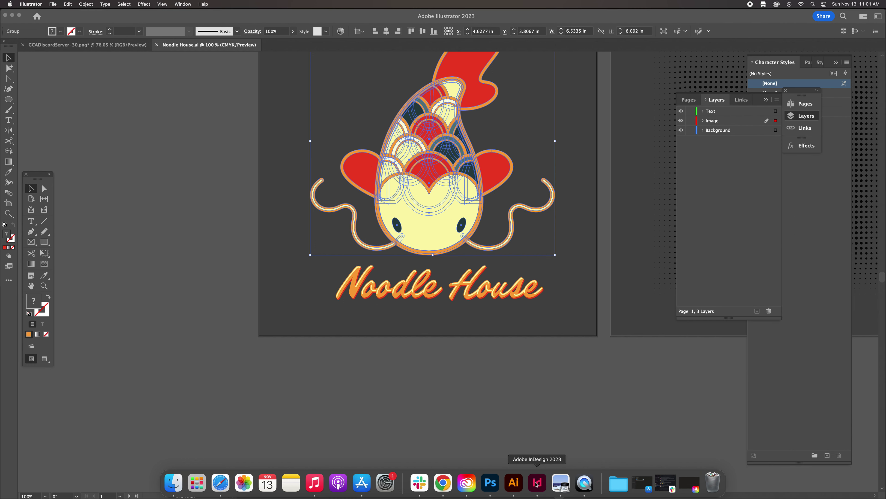
Step: Paste the koi fish artwork and place it above the Noodle House lettering
left_click(523, 254)
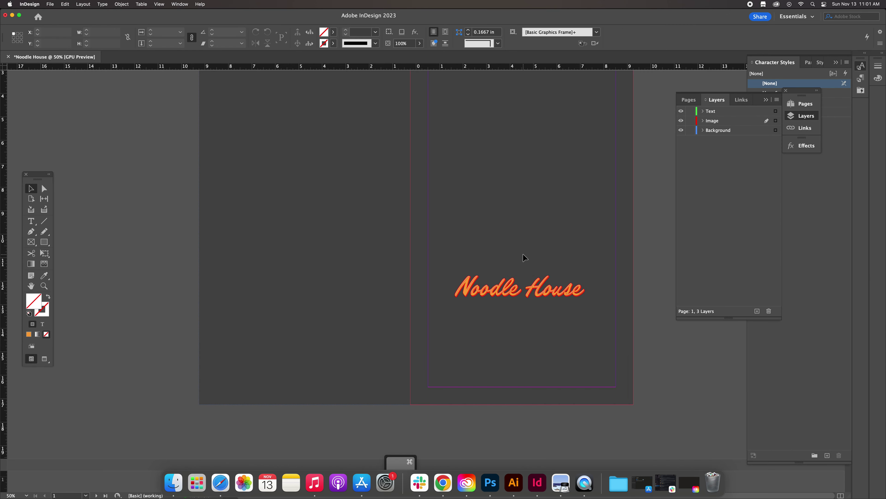
key("super+v")
left_click_drag(440, 314, 534, 237)
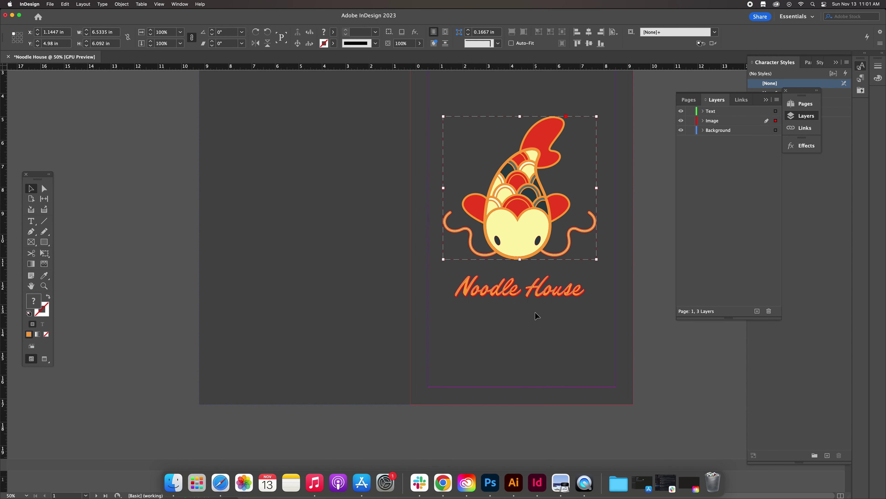
scroll(537, 299, "up", 1)
scroll(537, 300, "up", 5)
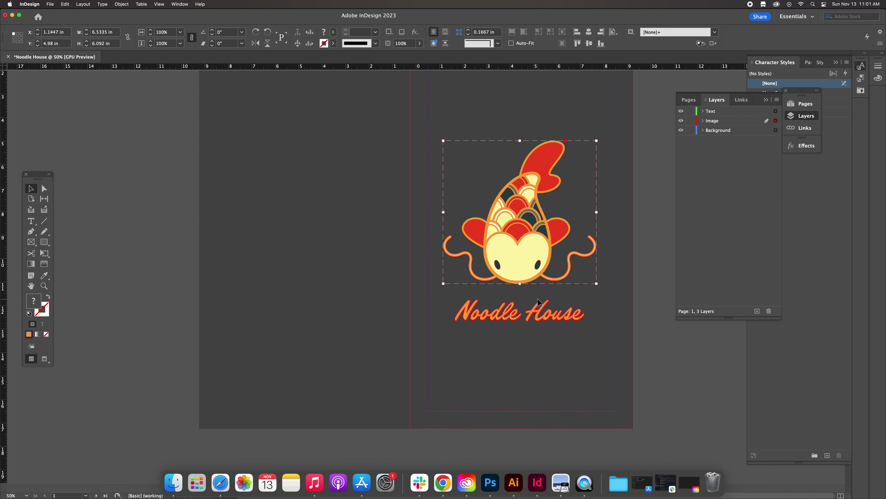
Step: Pick out the fish body, orange outline and right red fin paths with Direct Selection
left_click(564, 332)
scroll(489, 258, "up", 4)
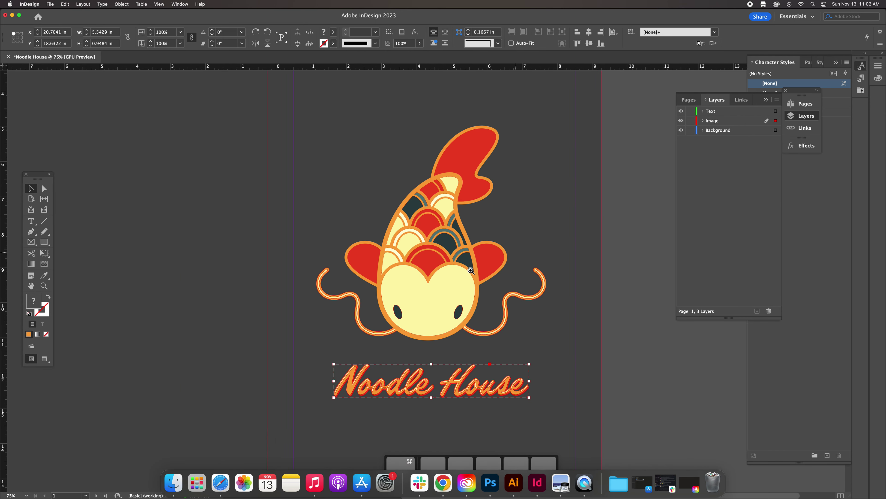
key("a")
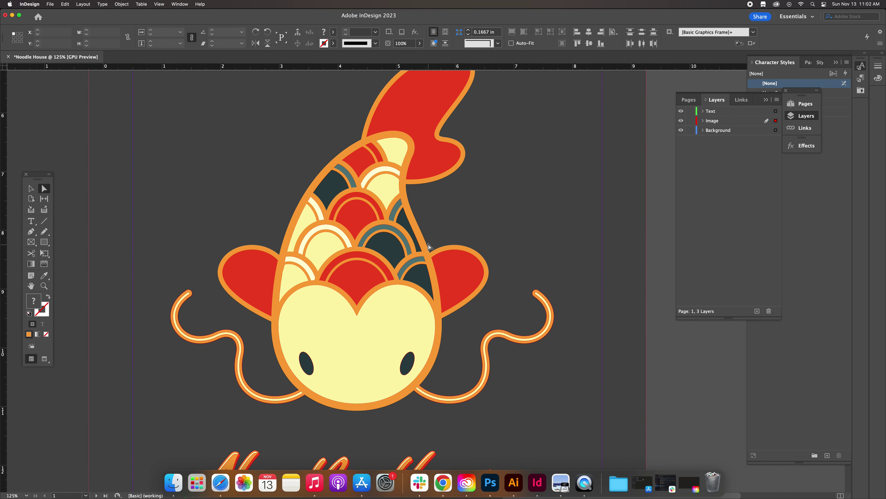
left_click(420, 228)
left_click(414, 227)
left_click(474, 258)
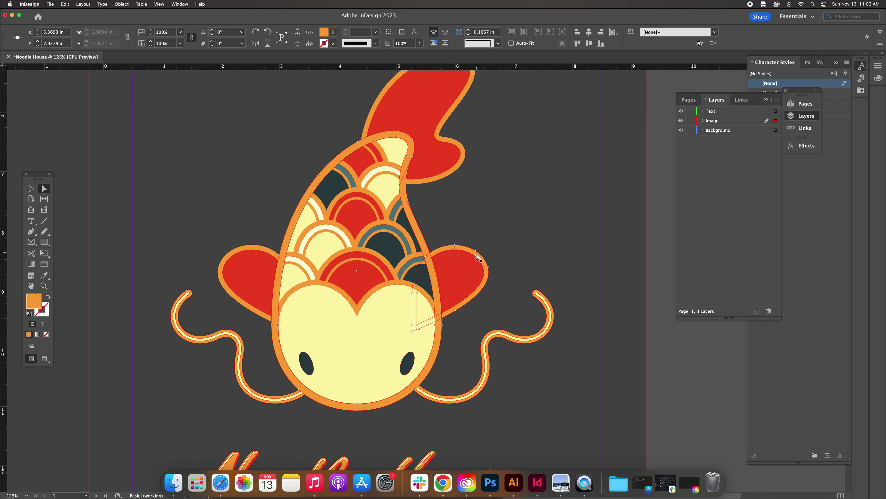
scroll(466, 271, "down", 3)
scroll(466, 271, "down", 5)
scroll(466, 271, "up", 2)
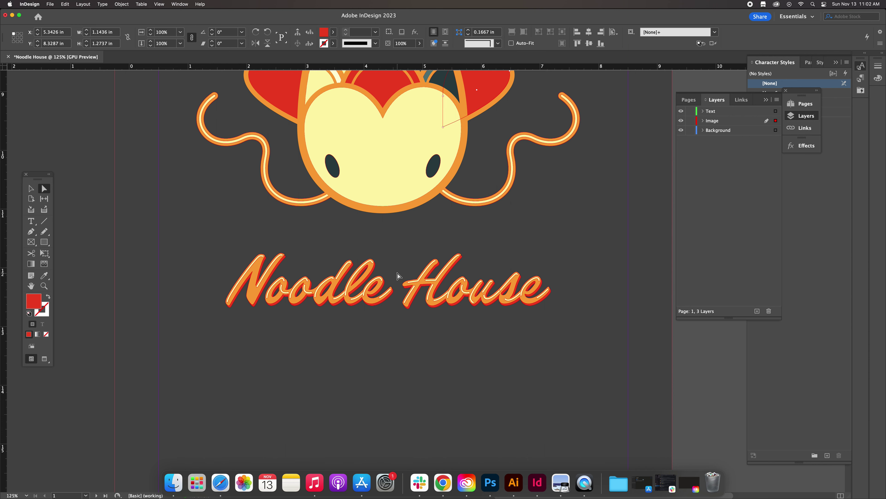
Step: Zoom out to view the whole cover page
left_click(464, 282, "alt+super")
left_click(465, 282, "alt+super")
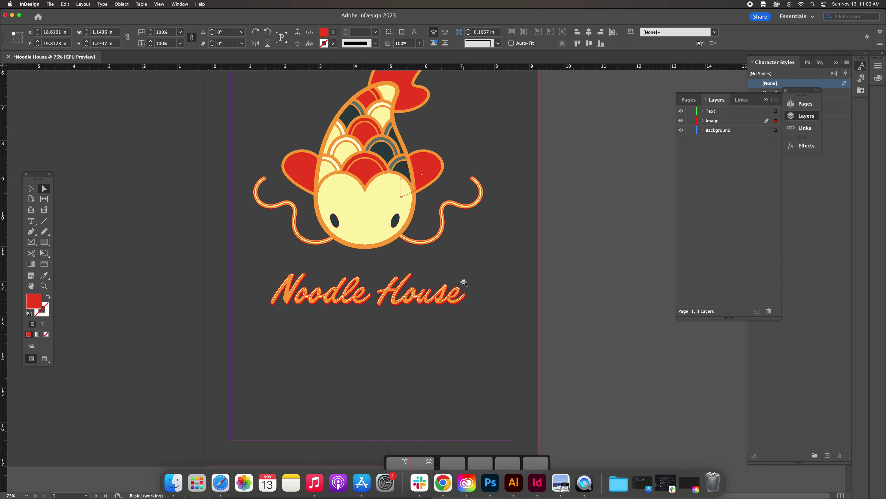
left_click(464, 282, "alt+super")
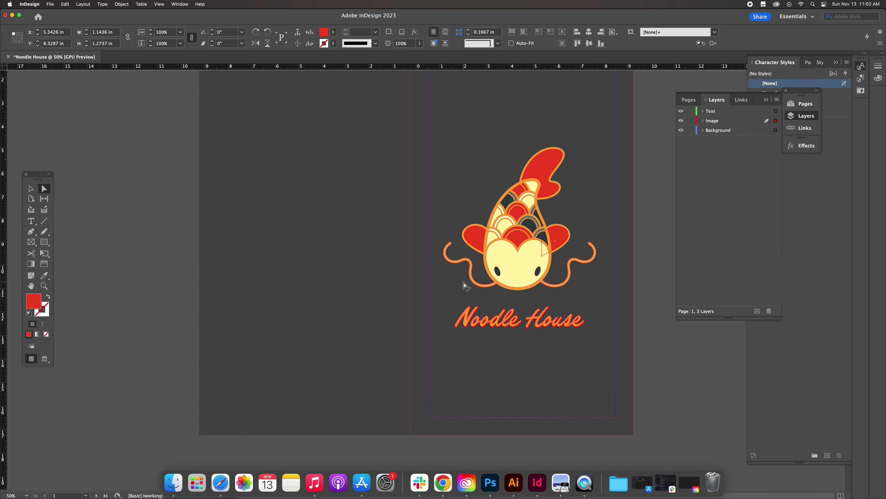
scroll(463, 283, "up", 5)
scroll(463, 282, "down", 3)
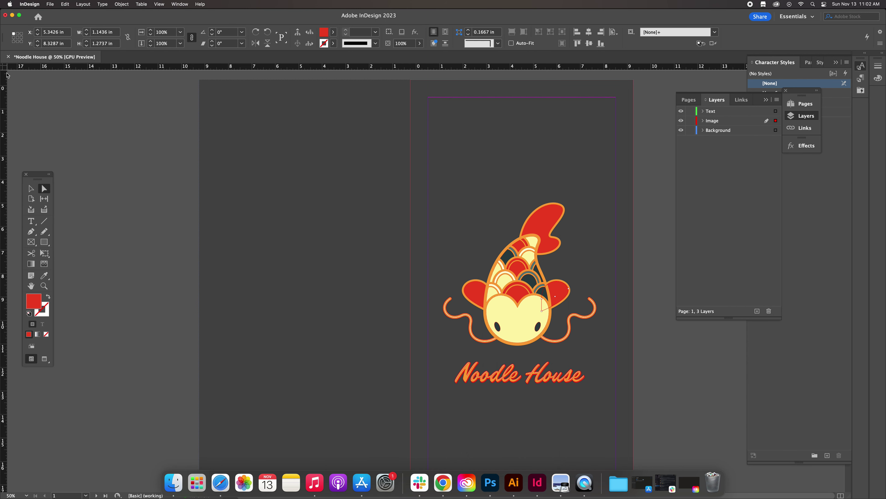
Step: Toggle the rulers off and back on and check the ruler unit options
key("super+r")
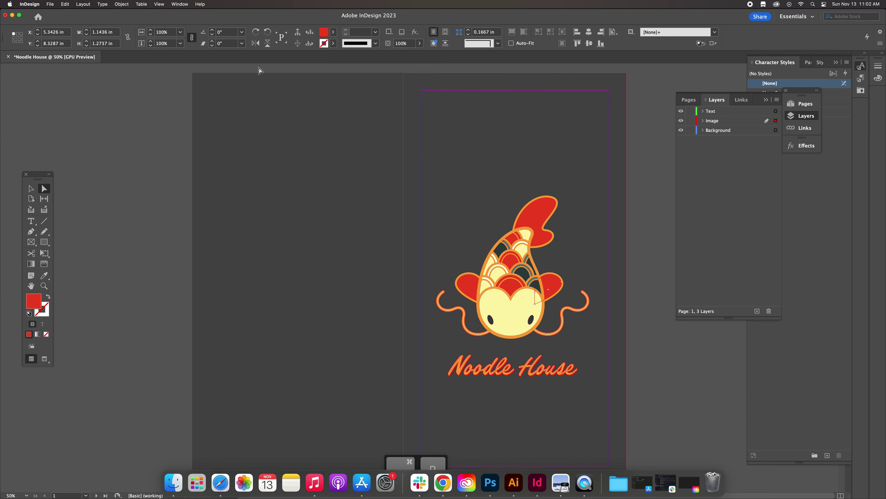
key("super+r")
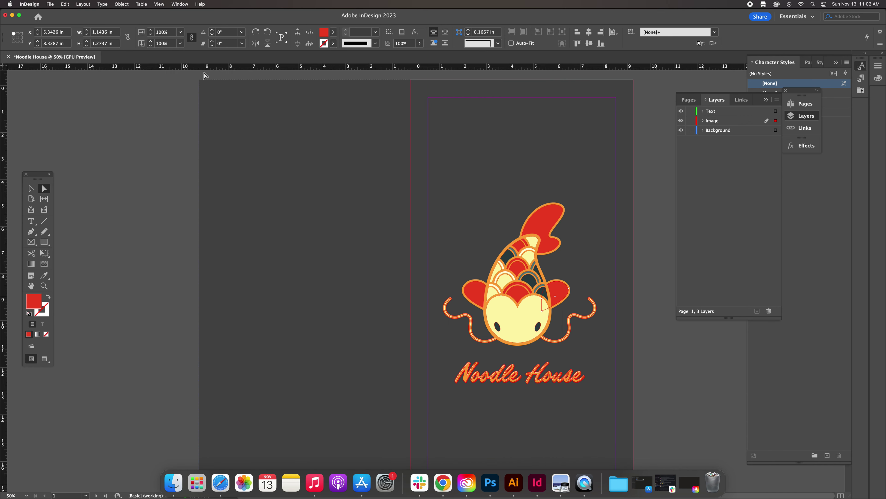
right_click(104, 67)
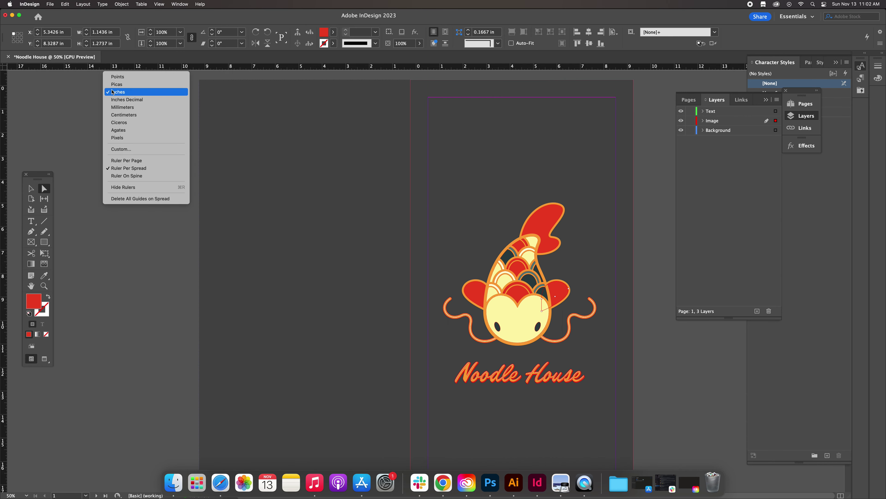
right_click(121, 69)
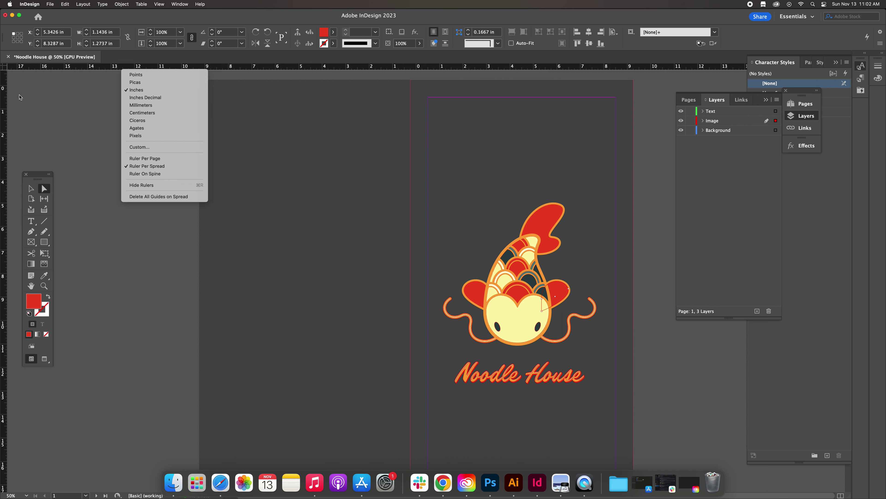
right_click(3, 96)
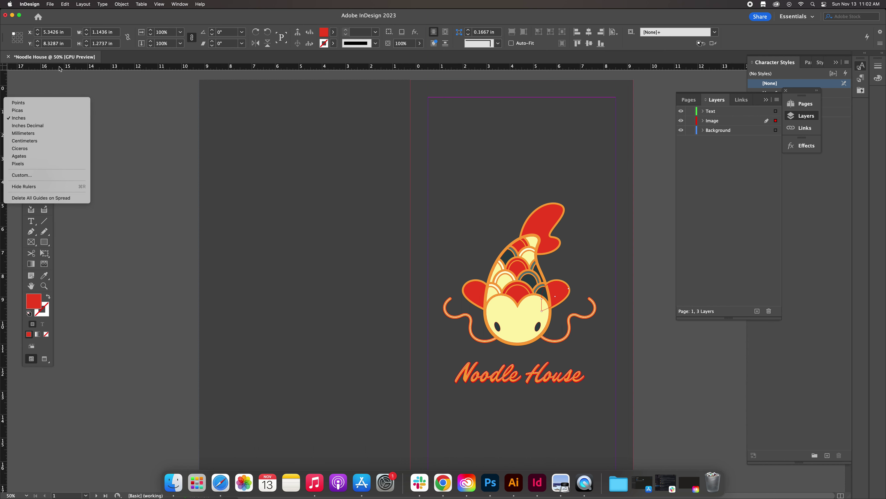
left_click(395, 188)
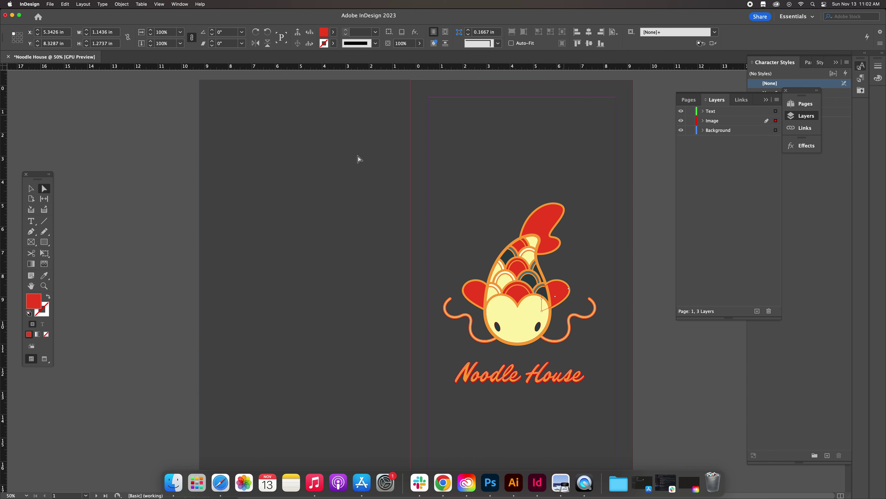
Step: Drag a vertical guide from the left ruler to the page centre
left_click_drag(4, 164, 522, 162)
left_click_drag(522, 163, 522, 163)
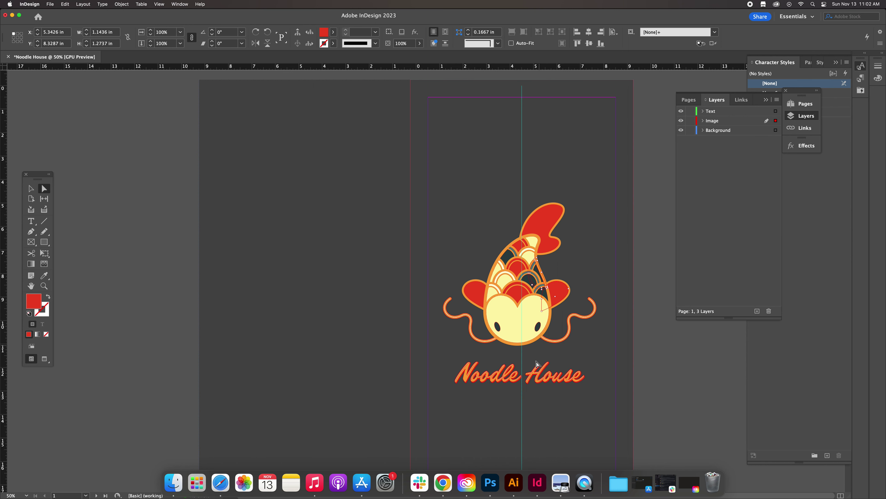
scroll(645, 360, "down", 1)
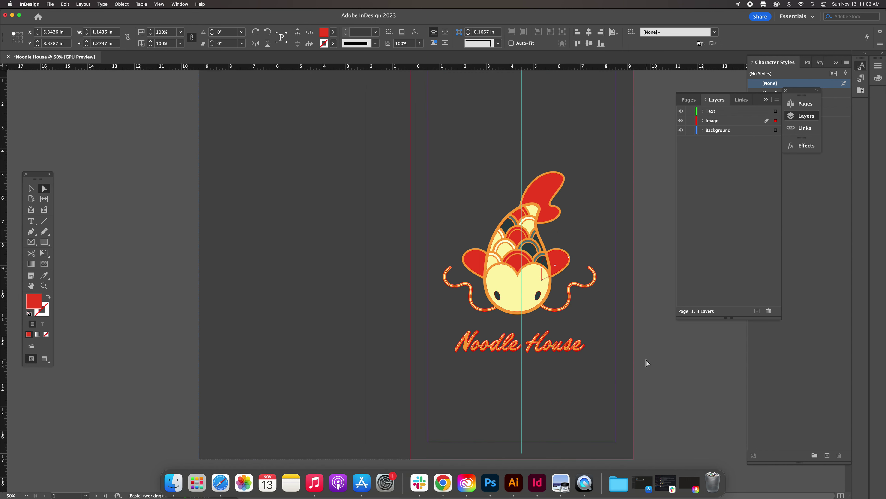
scroll(646, 361, "up", 3)
Step: Select the red tail fin path and pull a horizontal guide down to Y 8.5 in
left_click(535, 250)
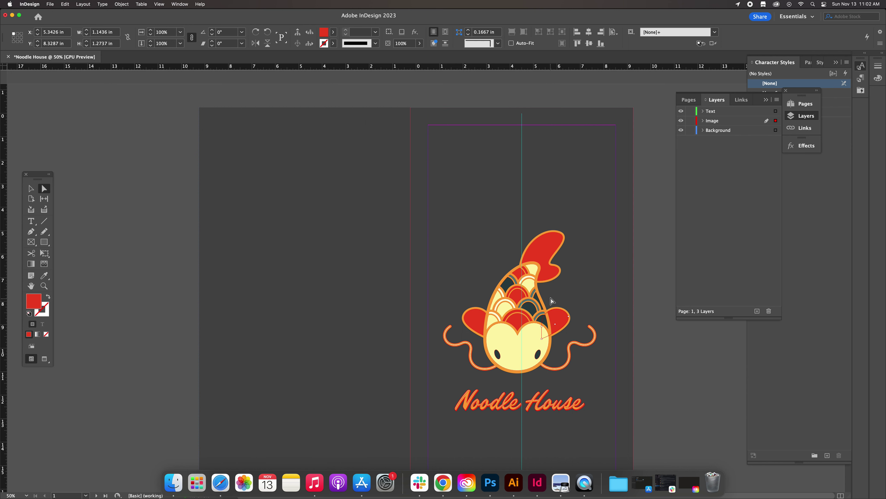
scroll(556, 295, "down", 3)
scroll(372, 90, "down", 2)
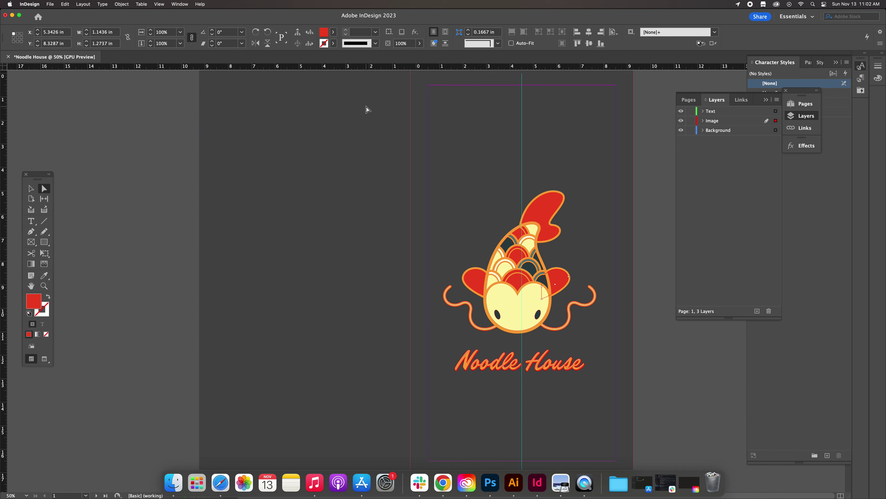
scroll(366, 107, "down", 5)
left_click_drag(351, 69, 338, 212)
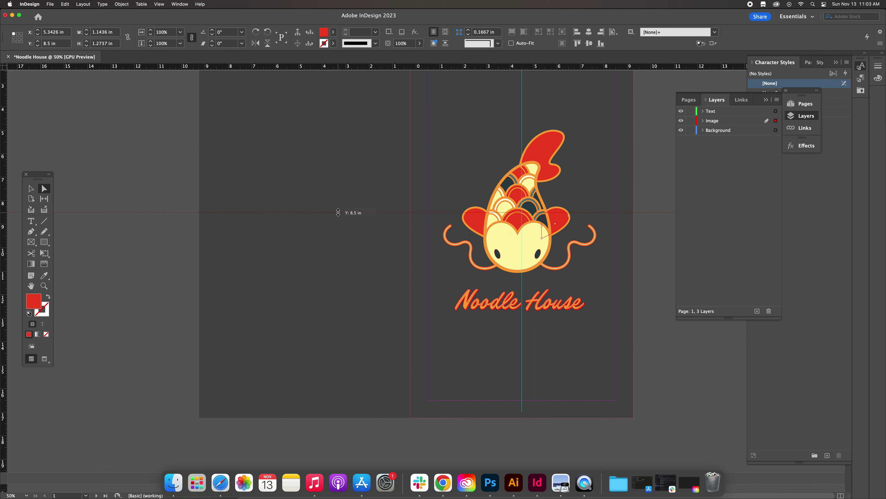
Step: Drop the horizontal guide at 8.5 in, then zoom out and select the koi image frame
left_click_drag(338, 213, 337, 214)
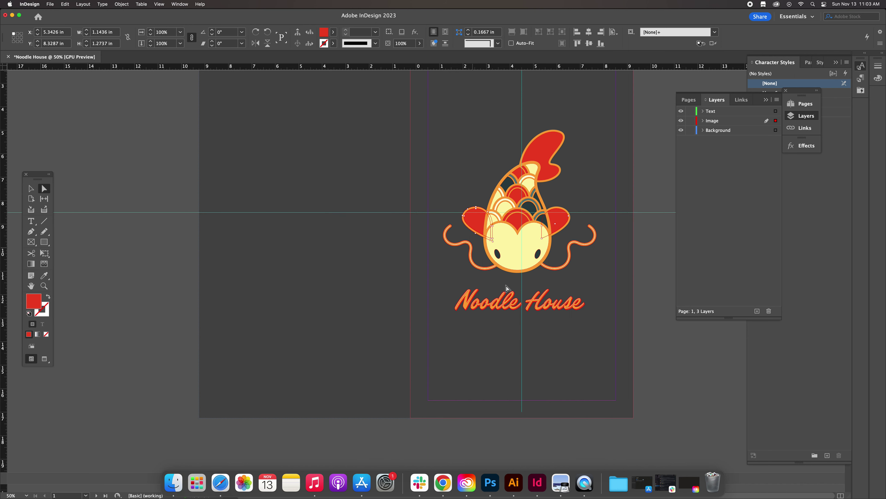
left_click(639, 353)
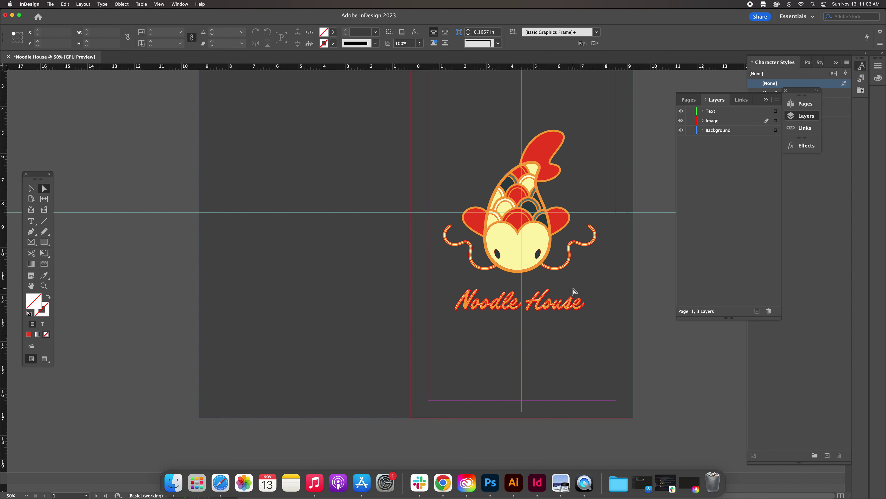
scroll(572, 289, "up", 4)
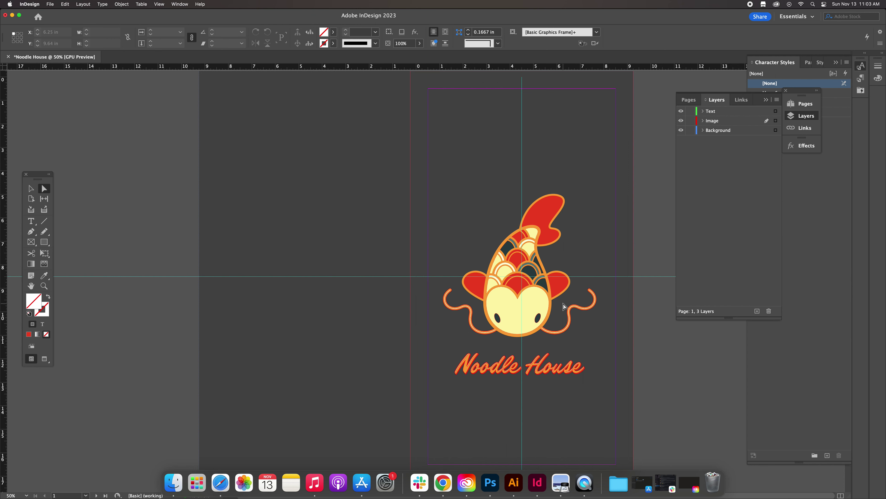
key("v")
key("super+minus")
left_click(494, 223)
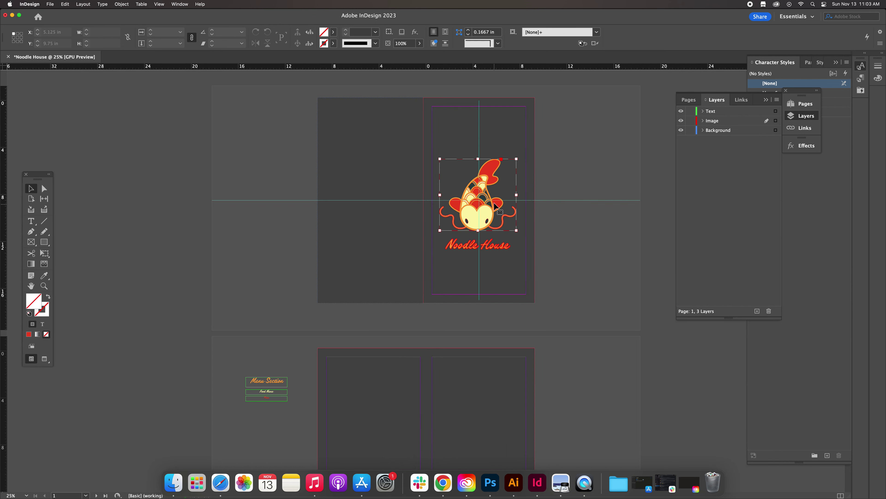
Step: Move the koi and Noodle House title together above the horizontal guide
left_click(490, 246, "shift")
left_click_drag(491, 246, 490, 214)
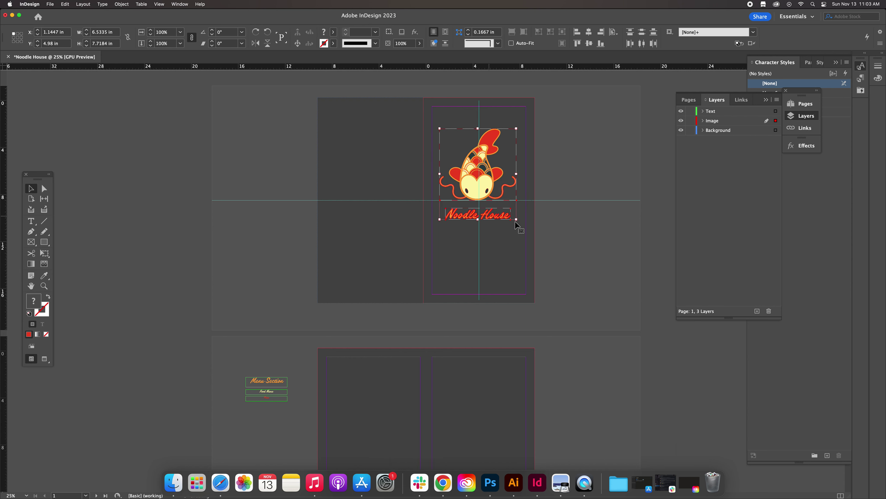
left_click(483, 223)
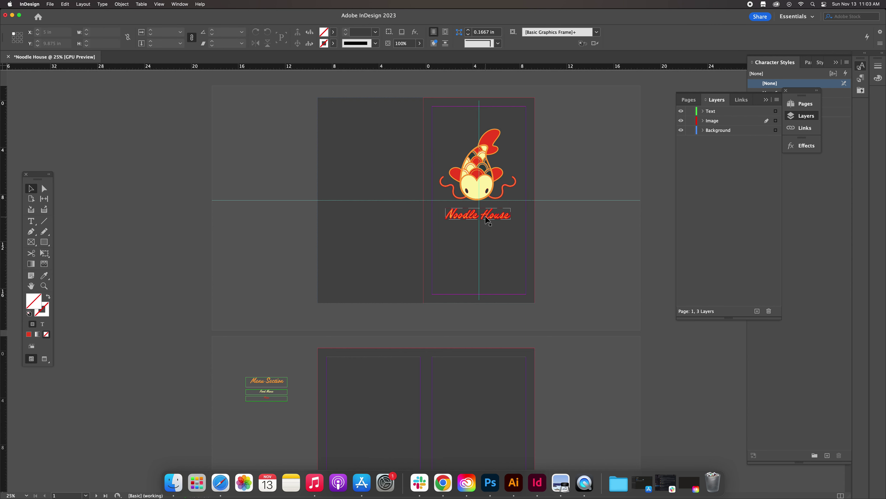
left_click(487, 189)
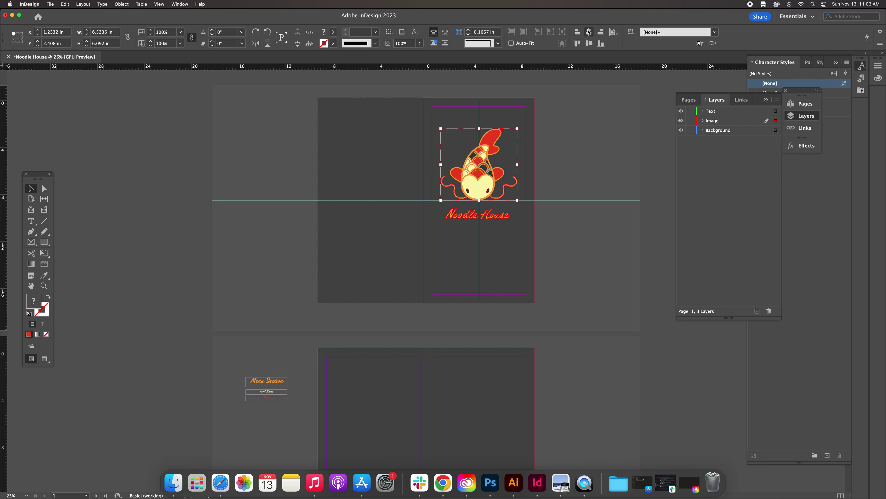
left_click(492, 217)
Step: Centre the title and koi with Align Horizontal Centers, aligning to the page
left_click(589, 32)
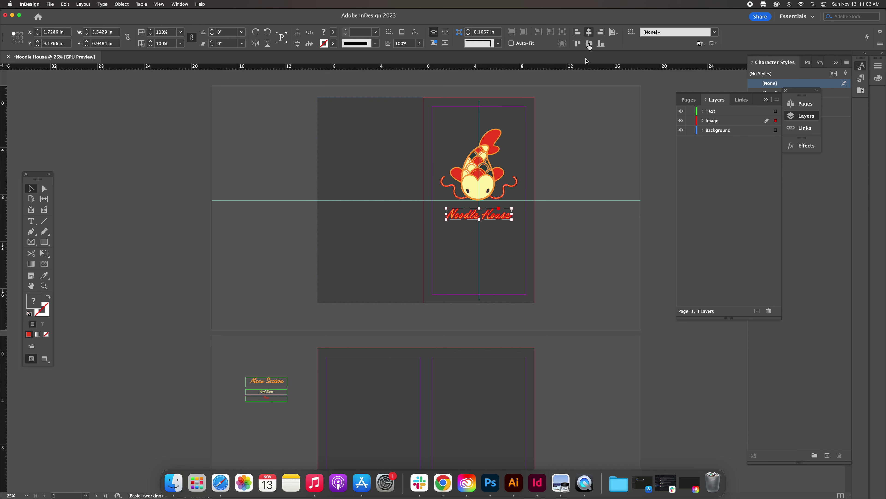
left_click(573, 236)
left_click(490, 216)
left_click(499, 164)
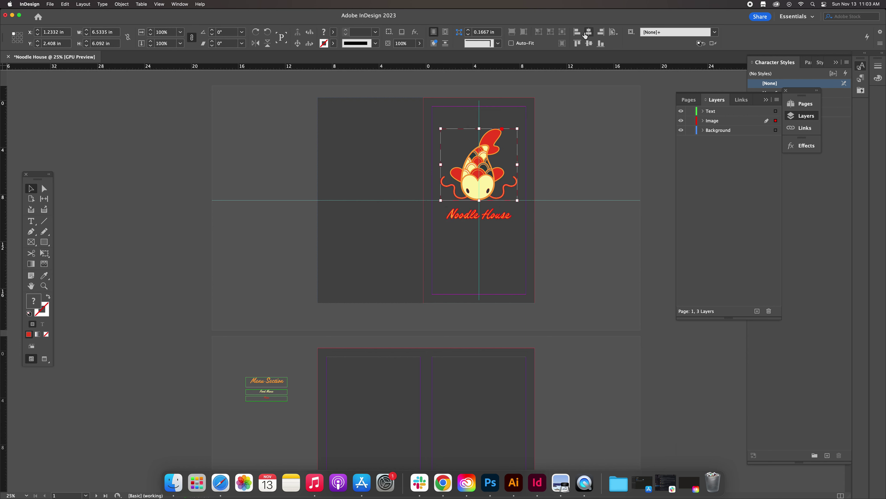
left_click(613, 32)
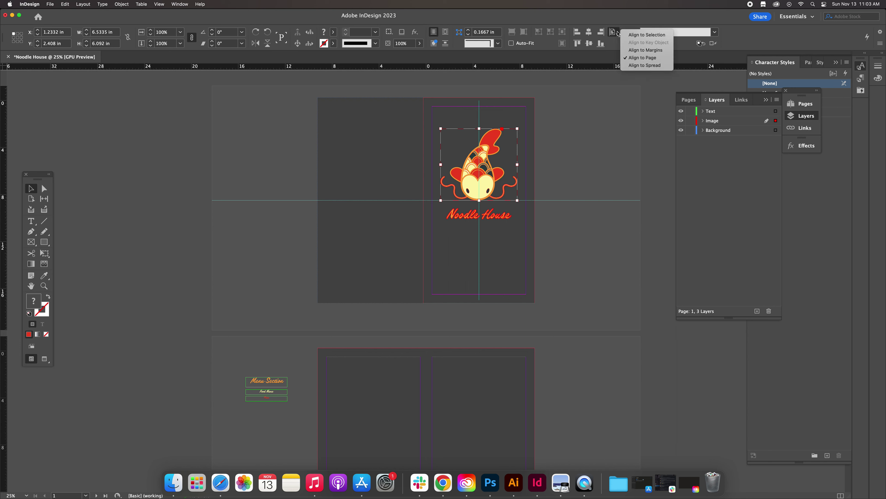
left_click(634, 58)
Step: Enlarge the Noodle House title to about 8.03 in wide by 1.37 in tall
left_click(493, 216)
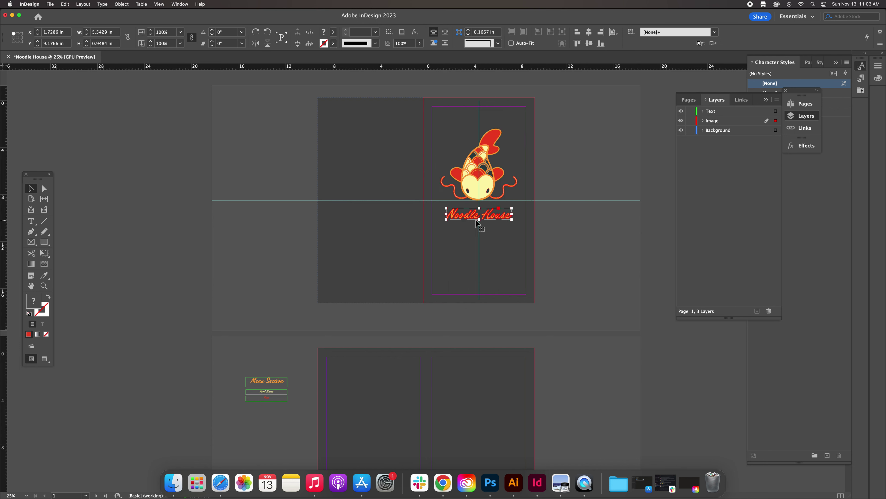
left_click_drag(479, 220, 479, 225)
left_click(490, 192)
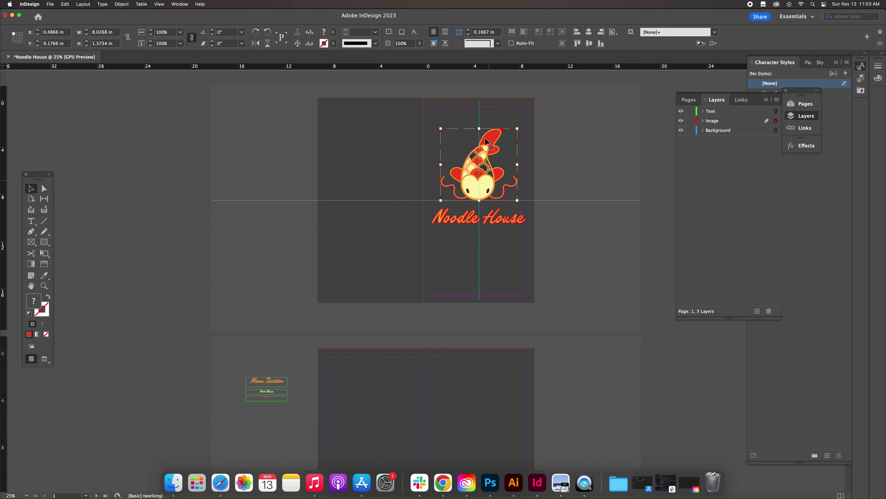
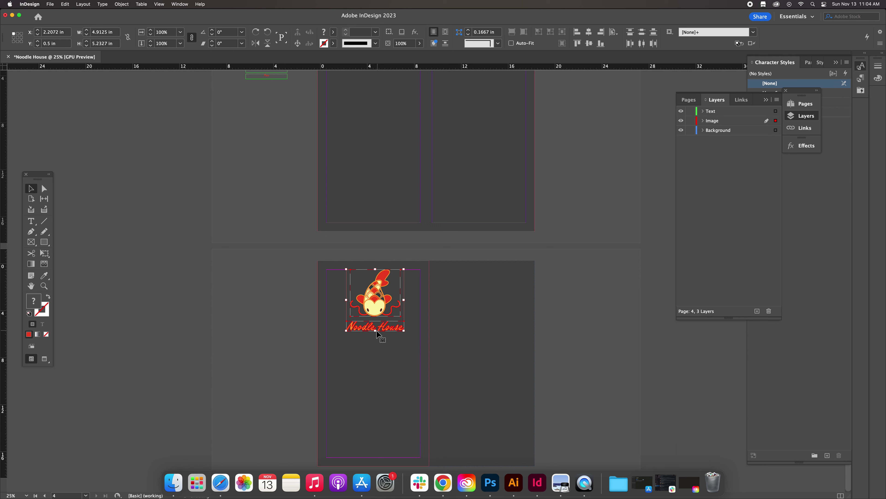
Step: Nudge the koi logo group and centre it horizontally on the page
left_click_drag(378, 333, 375, 328)
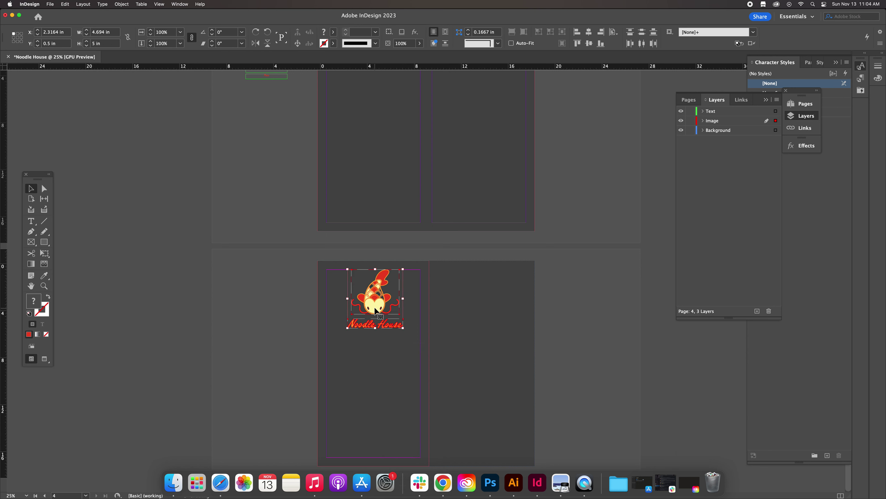
left_click(589, 32)
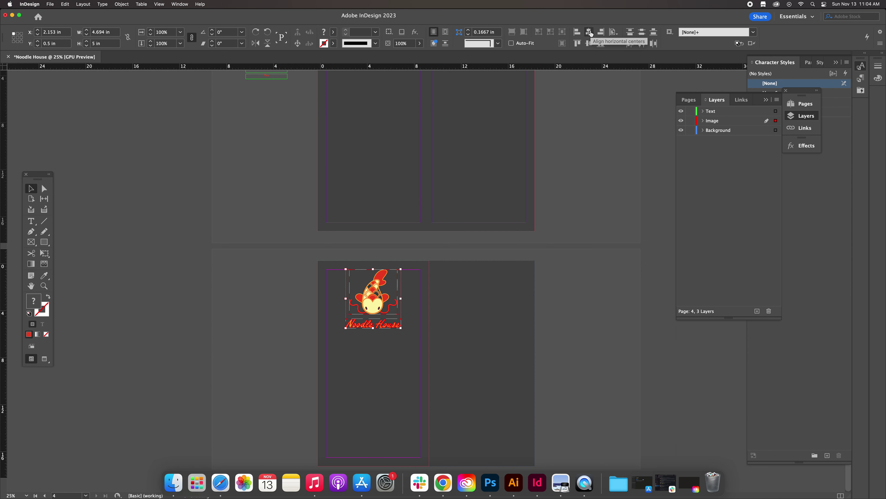
left_click(276, 345)
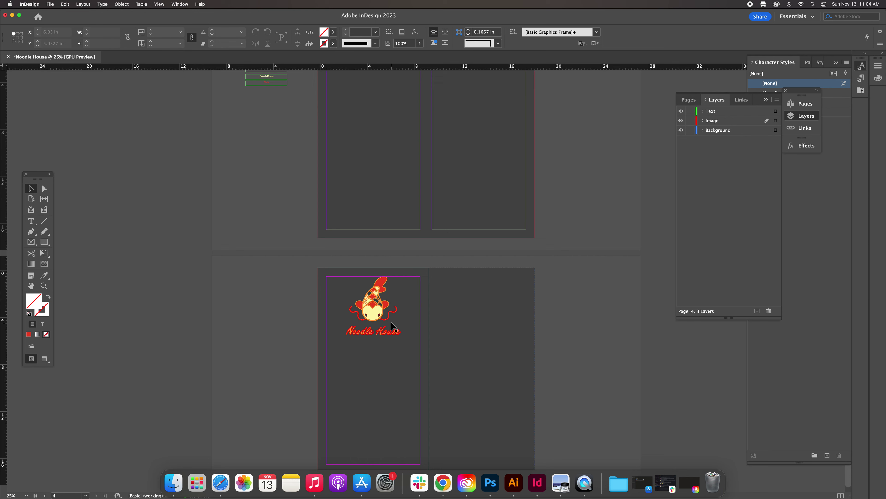
Step: Paste a copy of the Noodle House title onto page 2 at its left margin
scroll(393, 327, "up", 10)
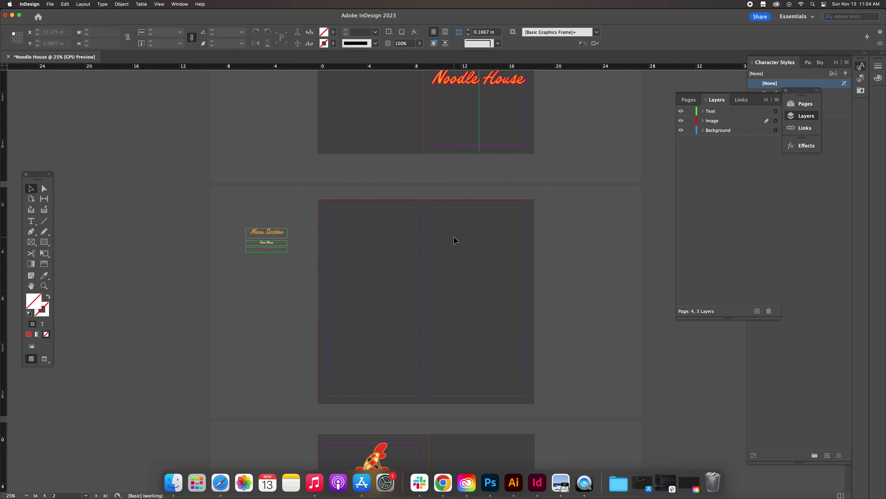
scroll(467, 196, "up", 2)
left_click(468, 102)
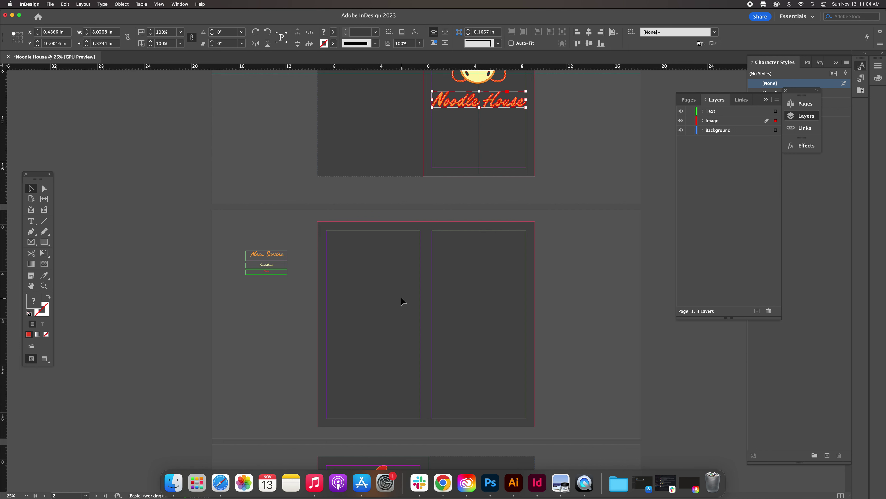
left_click(395, 265)
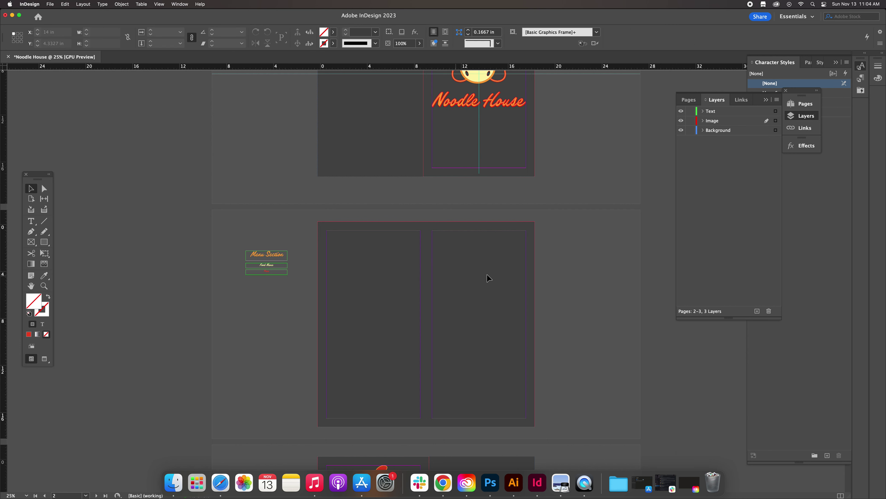
key("super+v")
left_click_drag(442, 327, 391, 283)
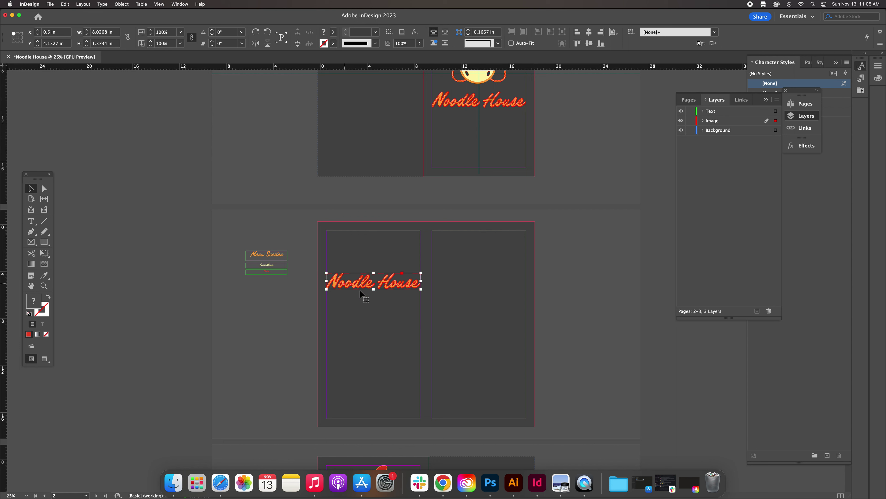
left_click_drag(380, 281, 382, 284)
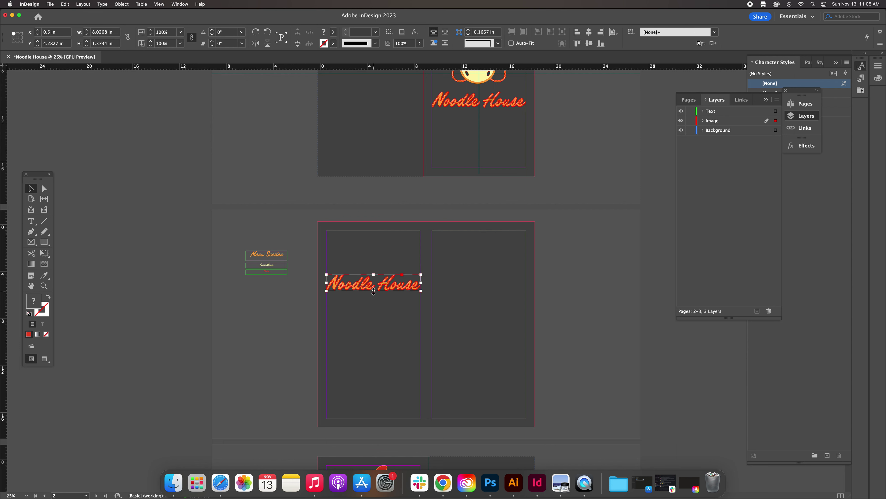
left_click(552, 281)
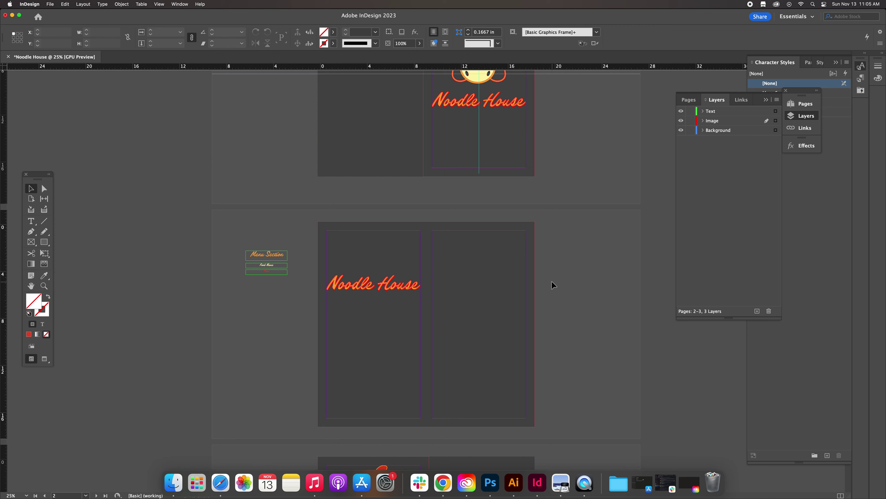
left_click(514, 481)
Step: Select the halftone dot pattern on the Artboard 1 copy artboard
scroll(500, 241, "right", 10)
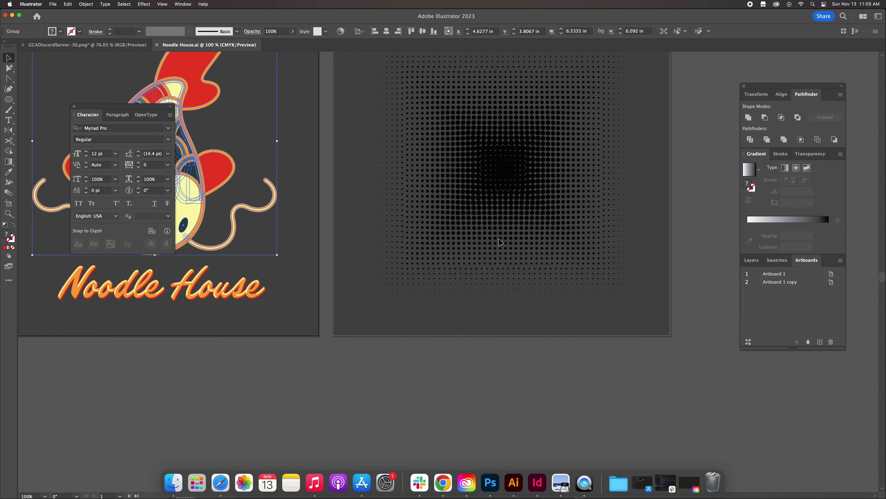
left_click(502, 192)
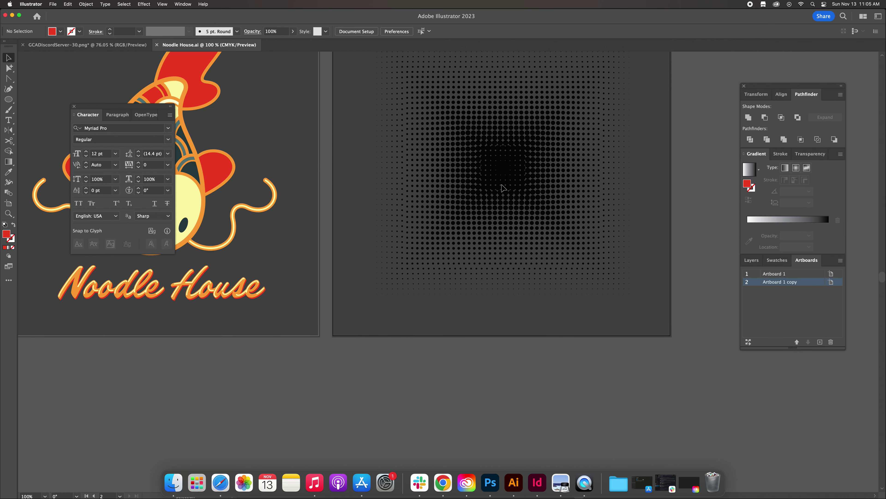
left_click(503, 171)
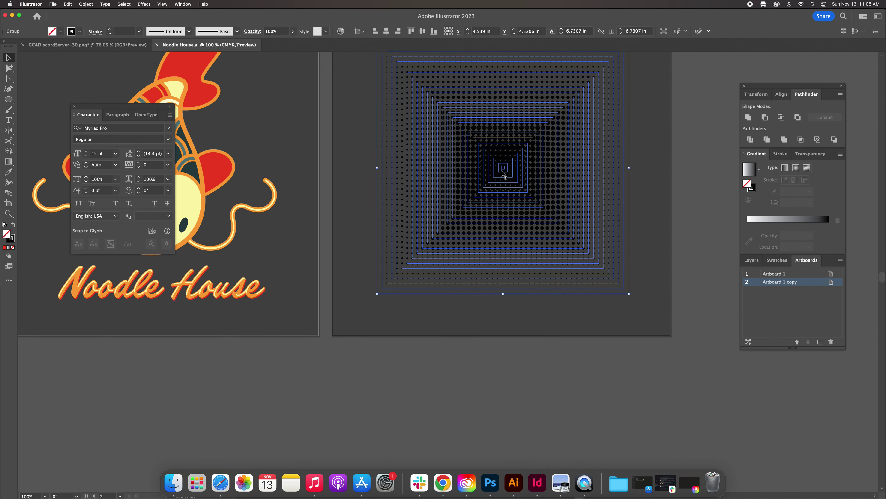
scroll(481, 154, "up", 1)
scroll(481, 154, "up", 2)
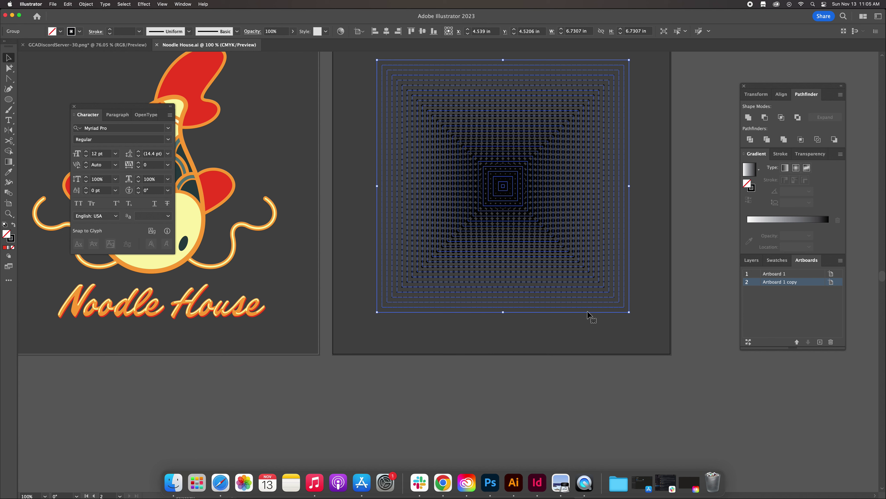
Step: Show the halftone's dashed-line stroke options in the Stroke panel and reselect the pattern
left_click(13, 239)
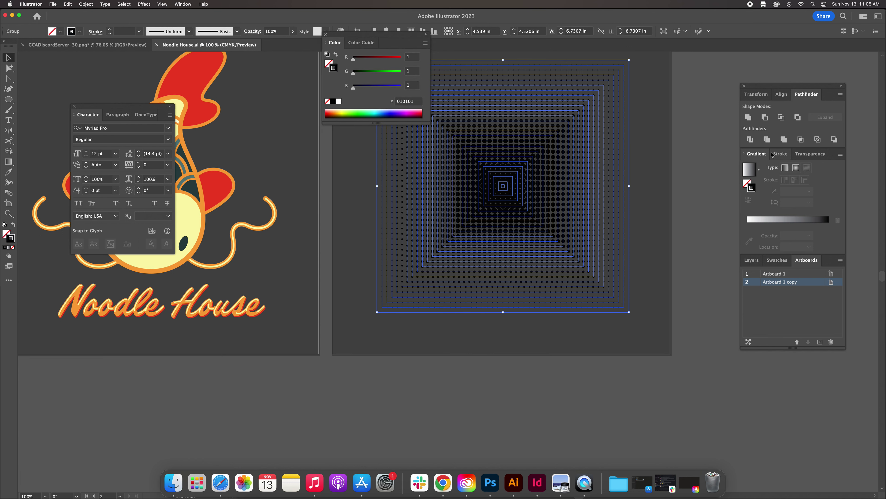
left_click(780, 154)
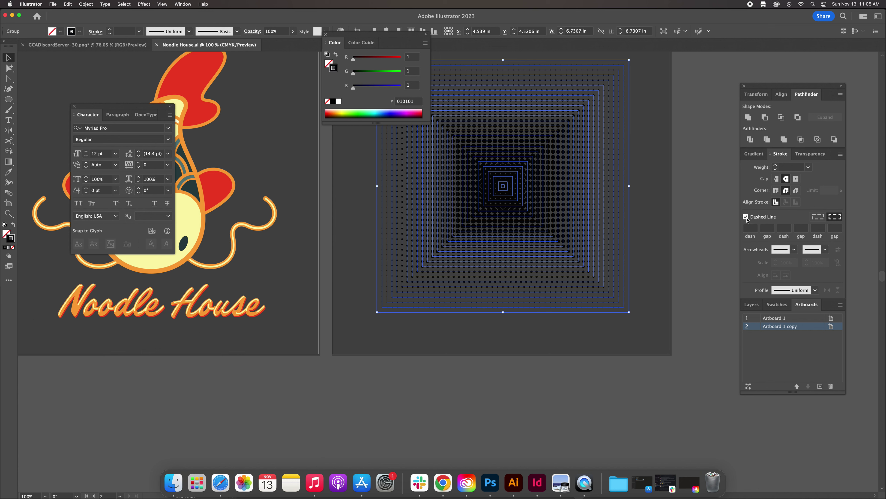
left_click(645, 220)
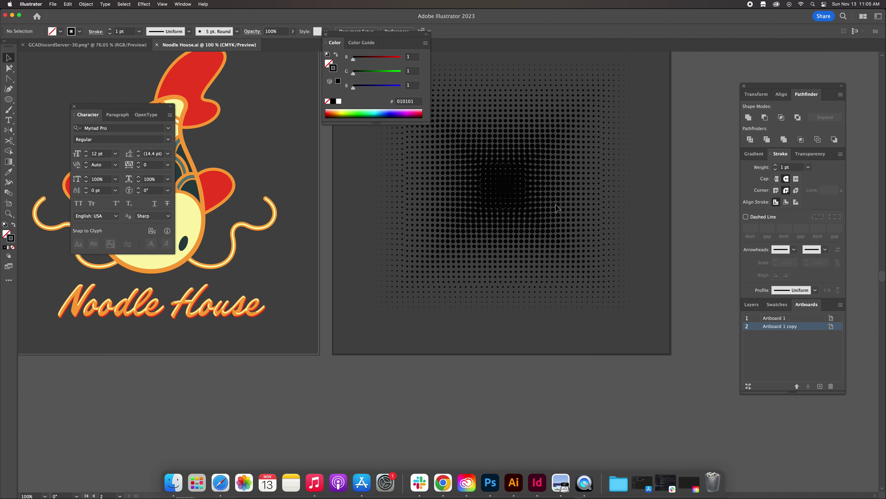
scroll(565, 204, "up", 3)
scroll(565, 205, "left", 4)
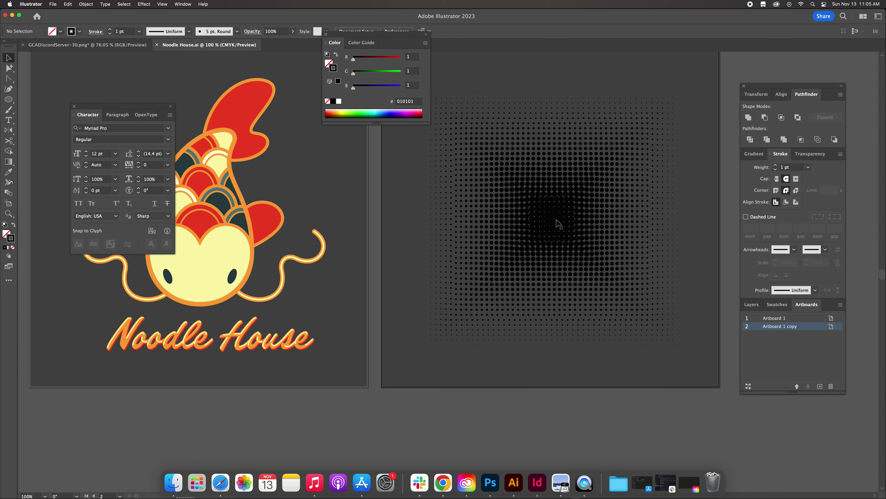
left_click(558, 224)
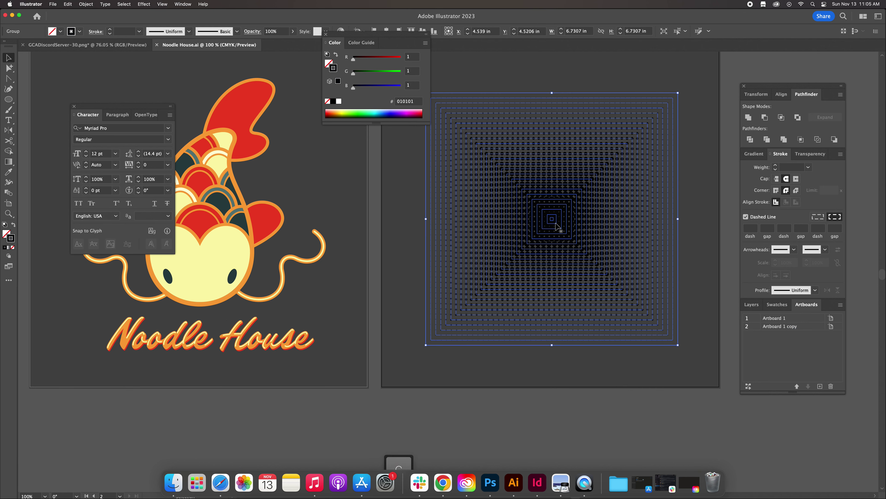
Step: Zoom in on the spread, trial-paste the halftone onto page 3, then delete it
left_click(541, 483)
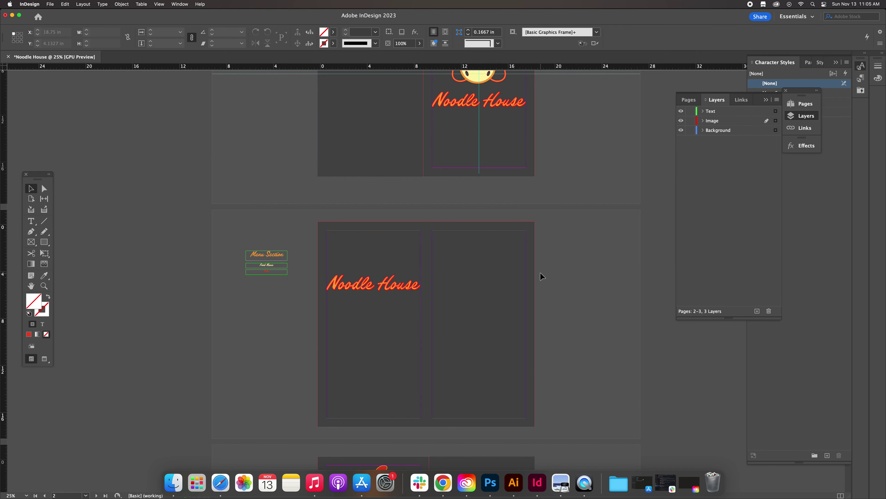
left_click(469, 276)
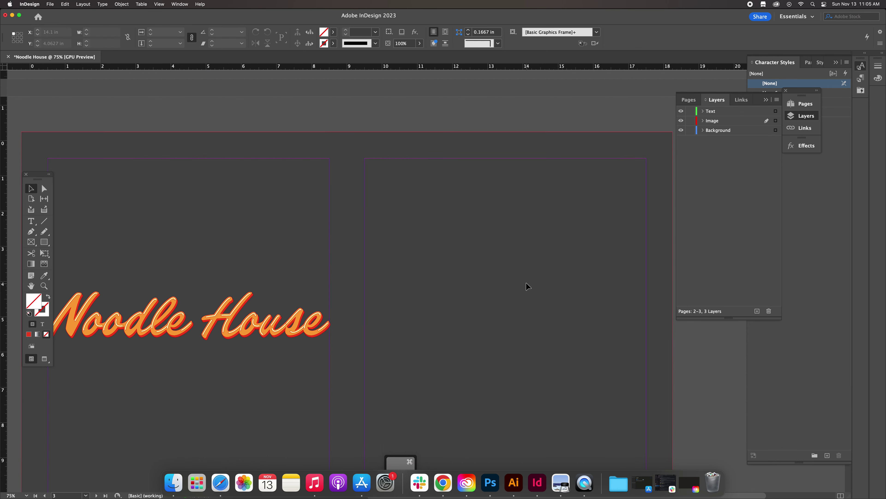
key("super+v")
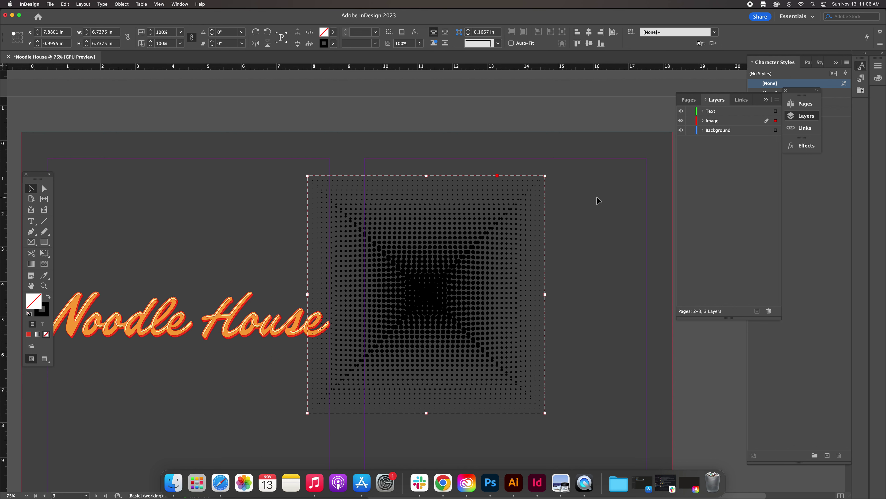
key("Delete")
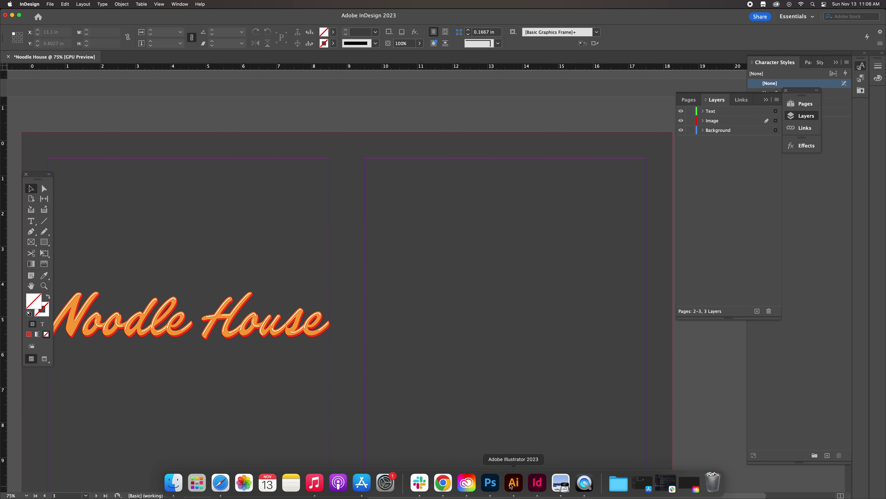
Step: Outline the halftone's dashed strokes and merge the dots into one shape
left_click(513, 482)
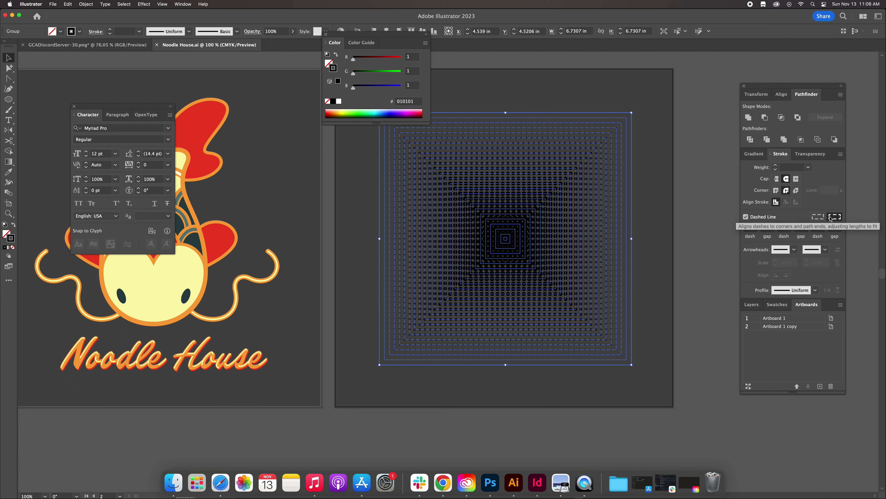
left_click(719, 232)
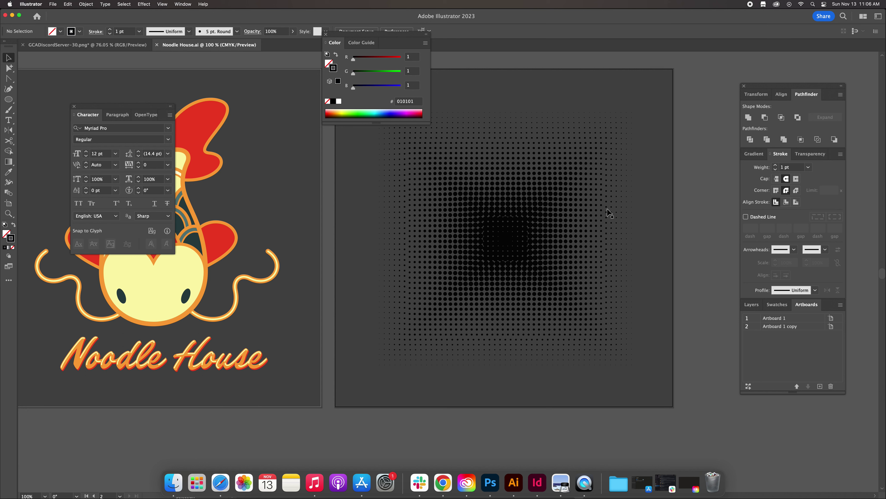
left_click(609, 212)
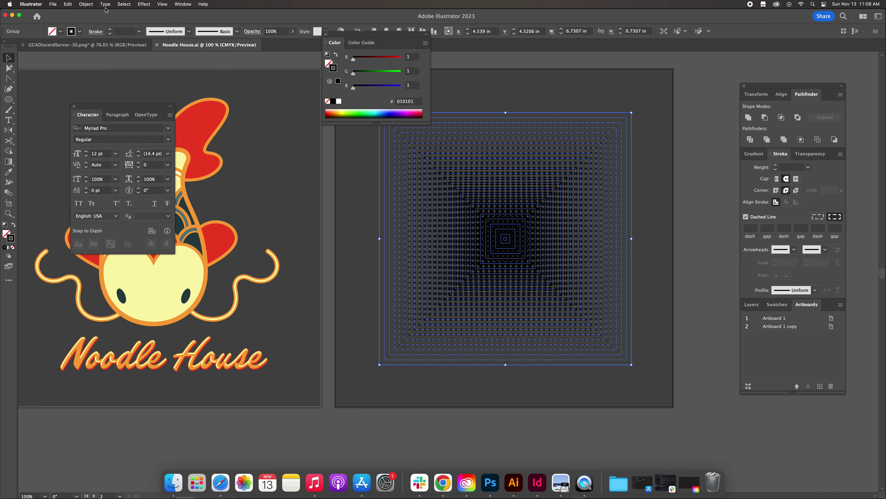
left_click(86, 4)
mouse_move(120, 188)
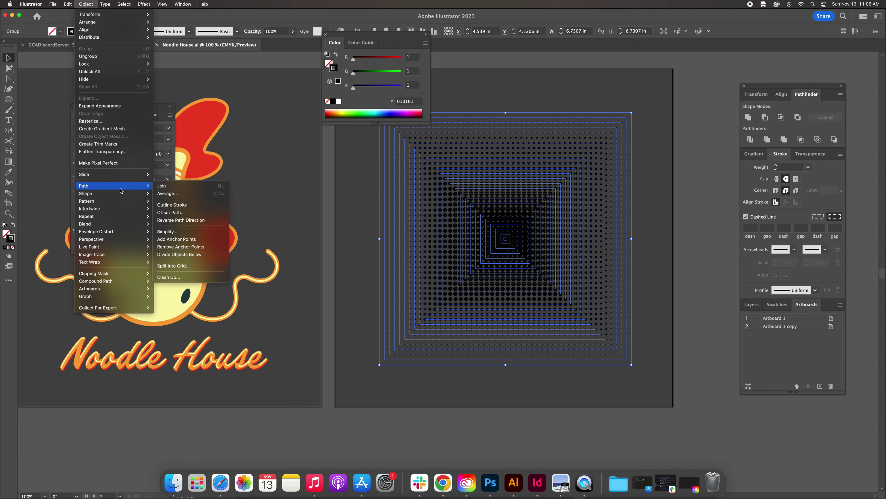
left_click(177, 206)
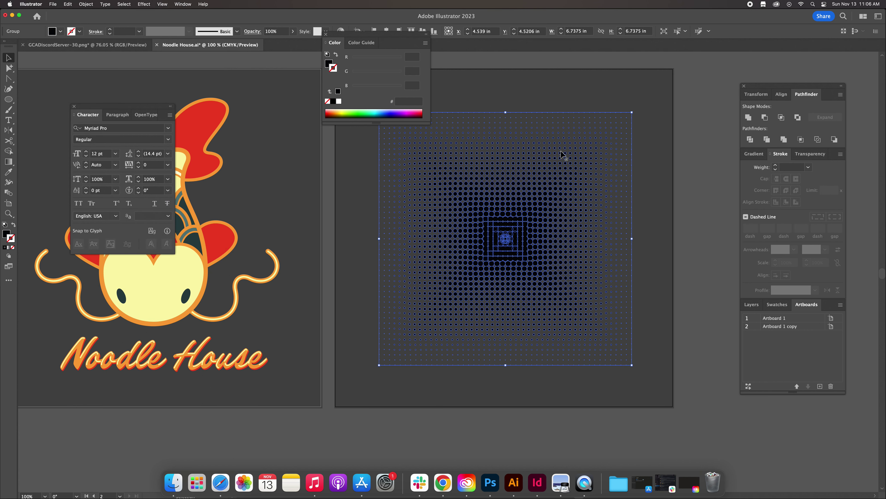
left_click(748, 117)
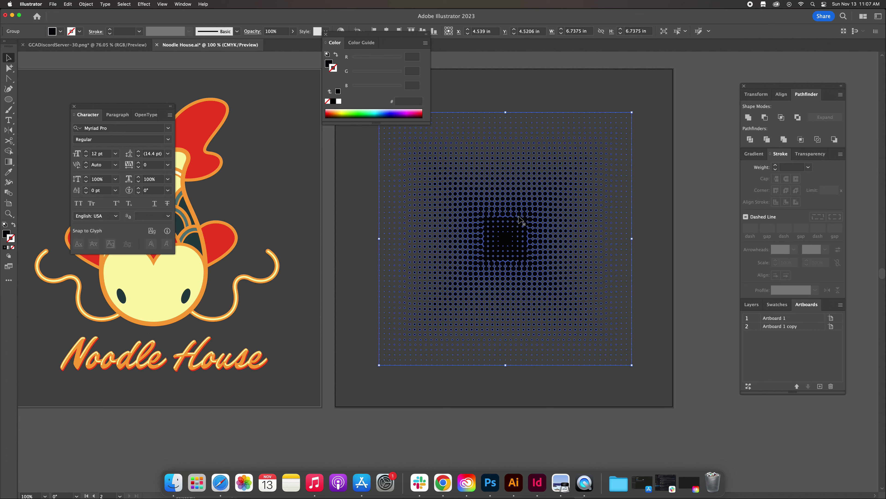
Step: Reselect the finished halftone dot pattern and return to InDesign
left_click(696, 280)
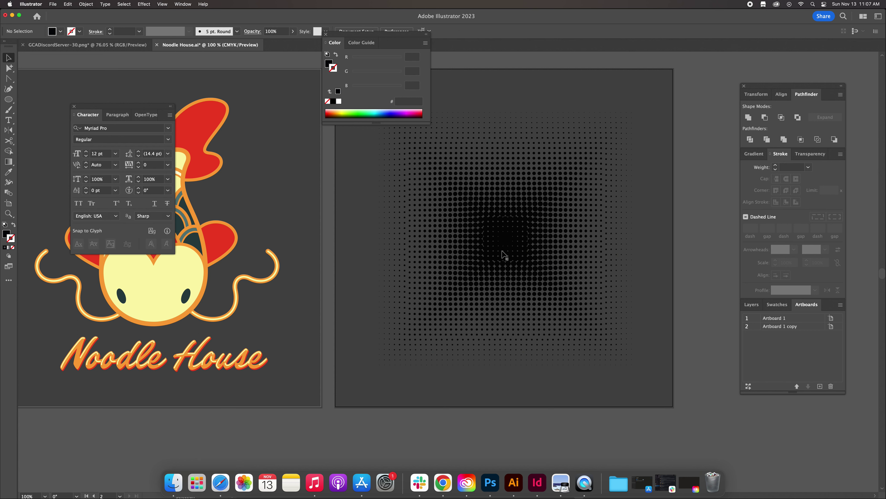
left_click(507, 241)
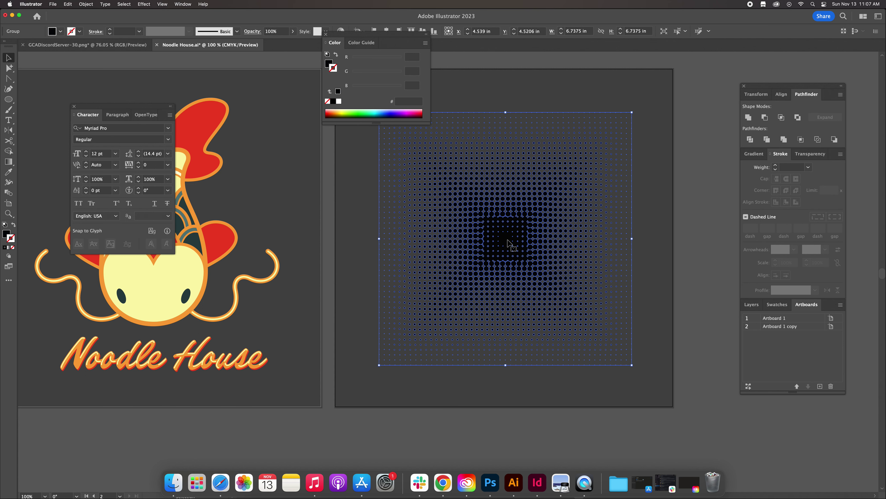
left_click(539, 483)
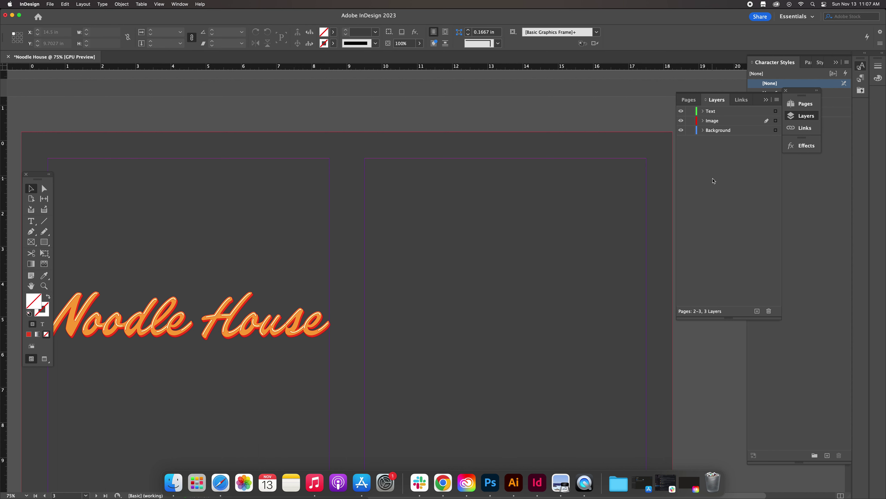
Step: Paste the halftone square onto the Background layer, accepting the embedded EPS warning
left_click(727, 130)
scroll(493, 241, "down", 5)
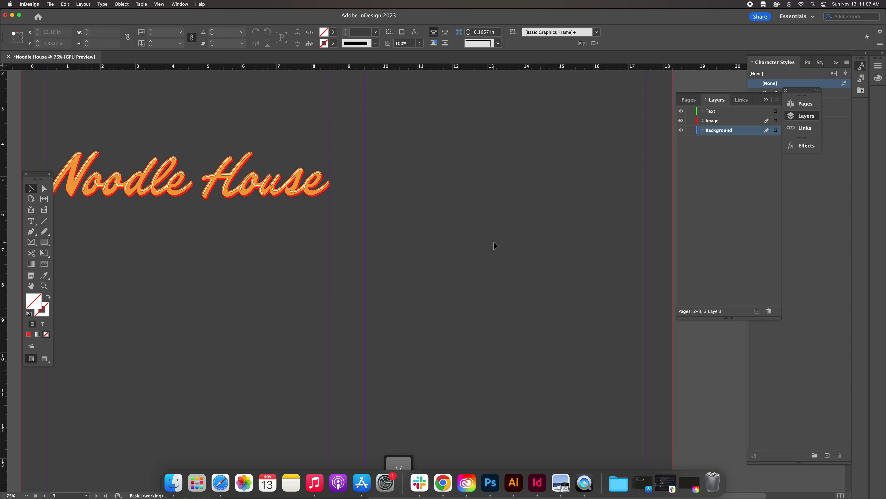
key("super+v")
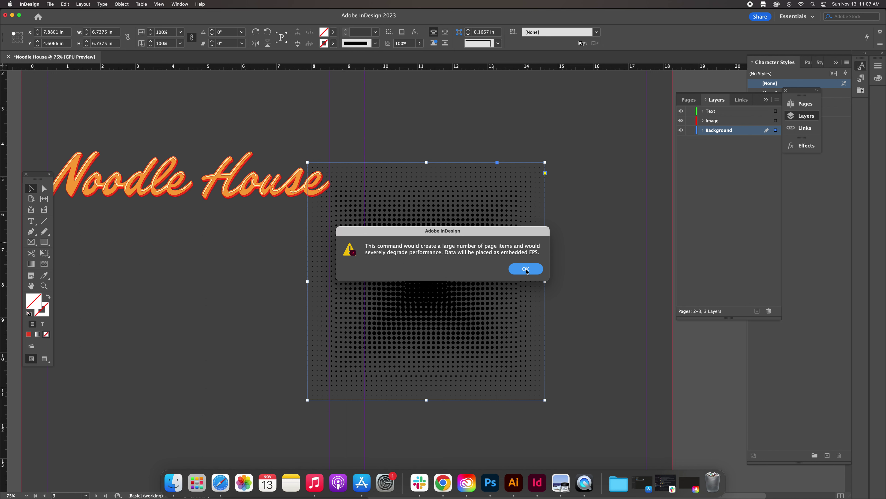
left_click(526, 269)
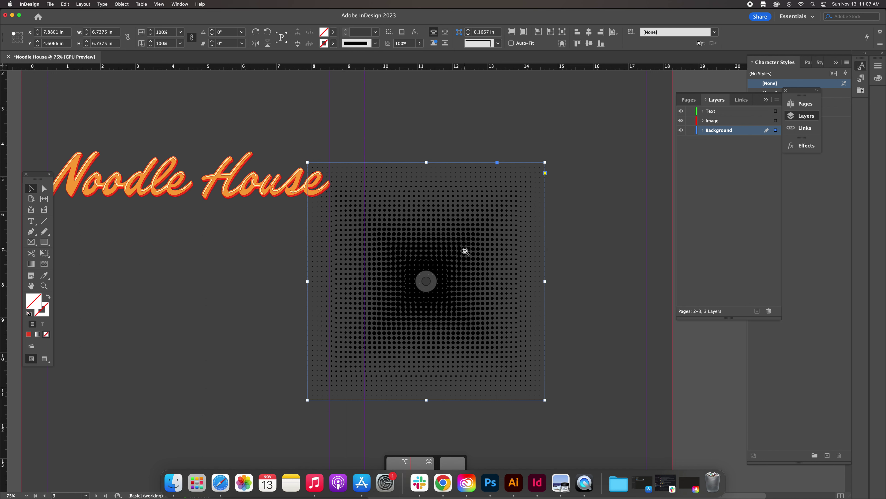
Step: Zoom out and position the halftone within the right-hand page
key("super+minus")
key("super+minus")
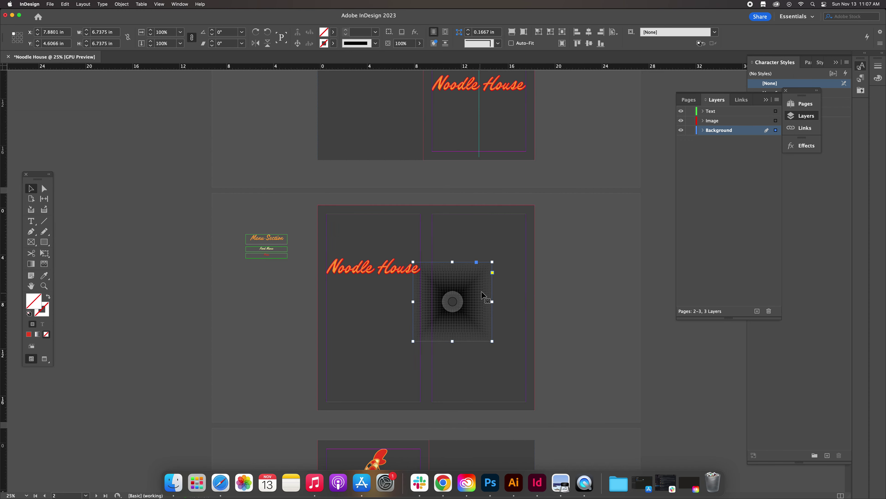
left_click_drag(476, 286, 509, 252)
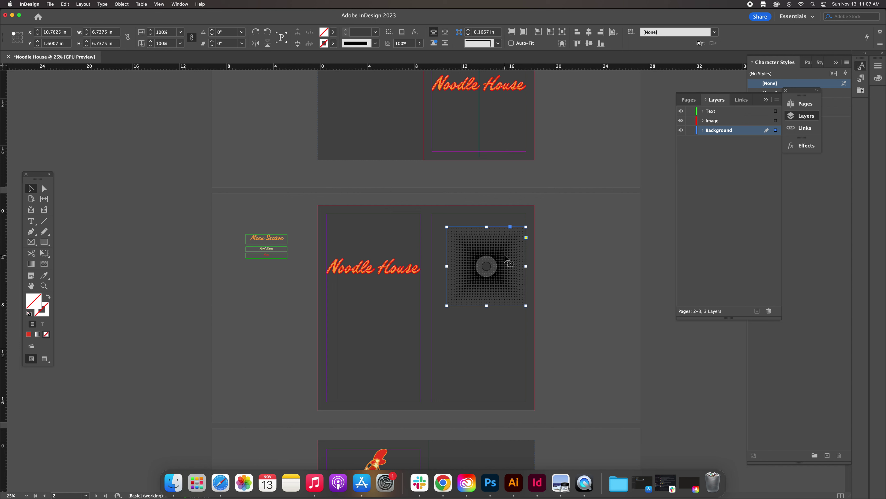
scroll(517, 238, "up", 1)
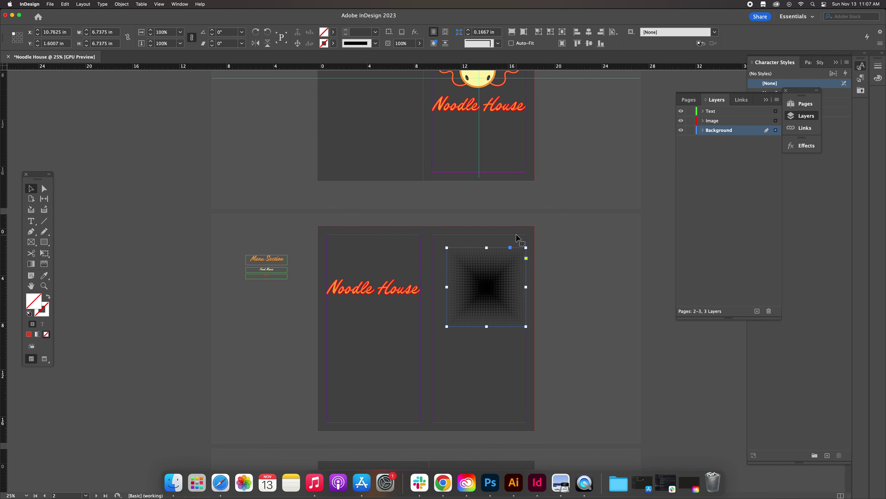
left_click_drag(513, 268, 506, 268)
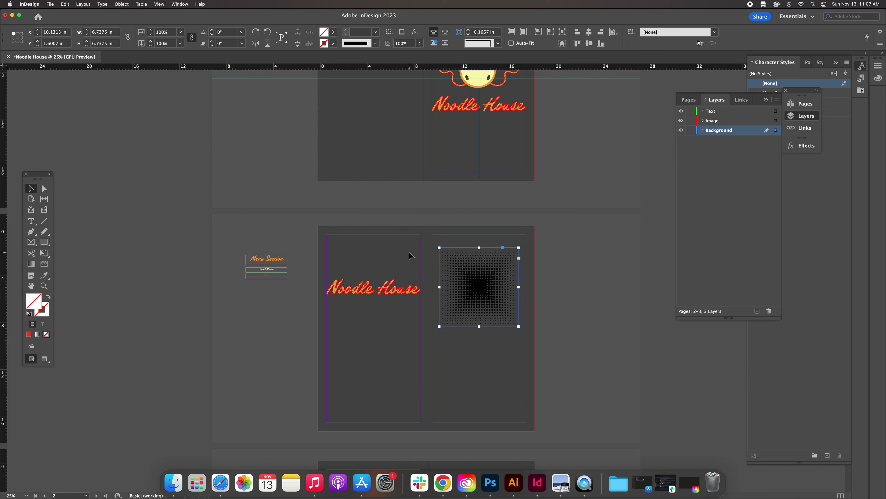
left_click(180, 4)
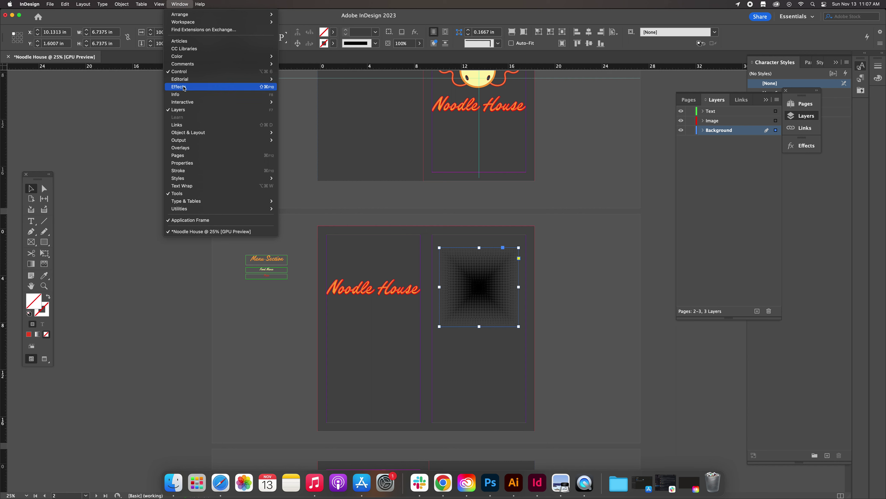
Step: Keep Normal blending and lower the halftone's opacity to about 47% in Effects
left_click(184, 87)
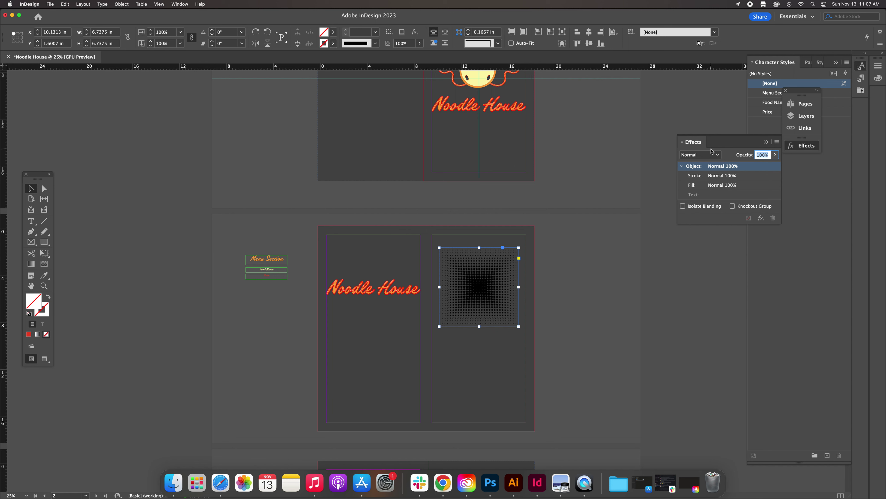
left_click(697, 155)
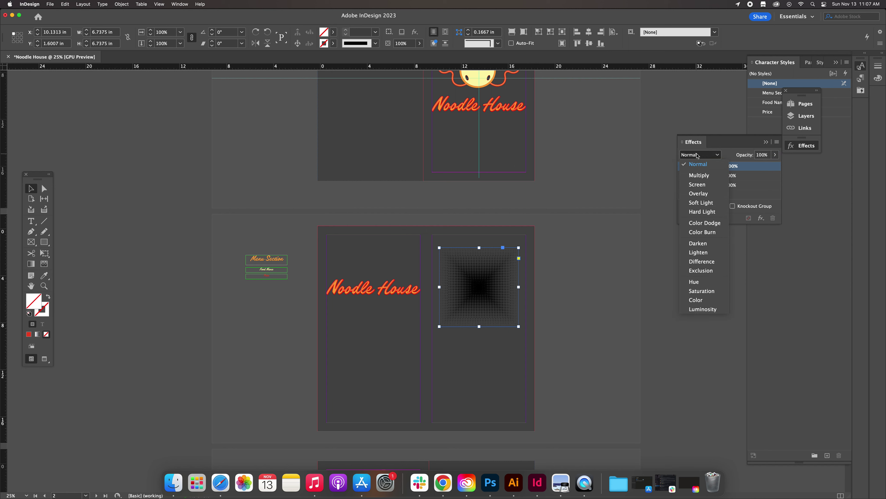
left_click(779, 157)
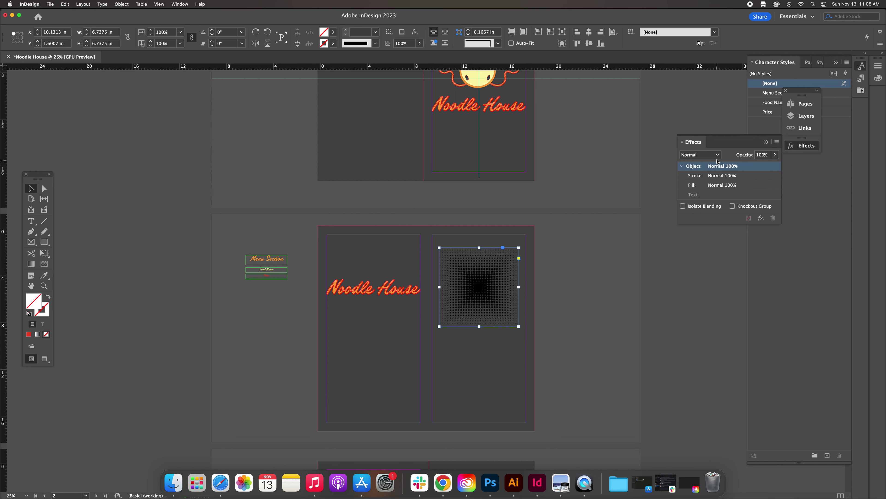
left_click_drag(775, 155, 751, 166)
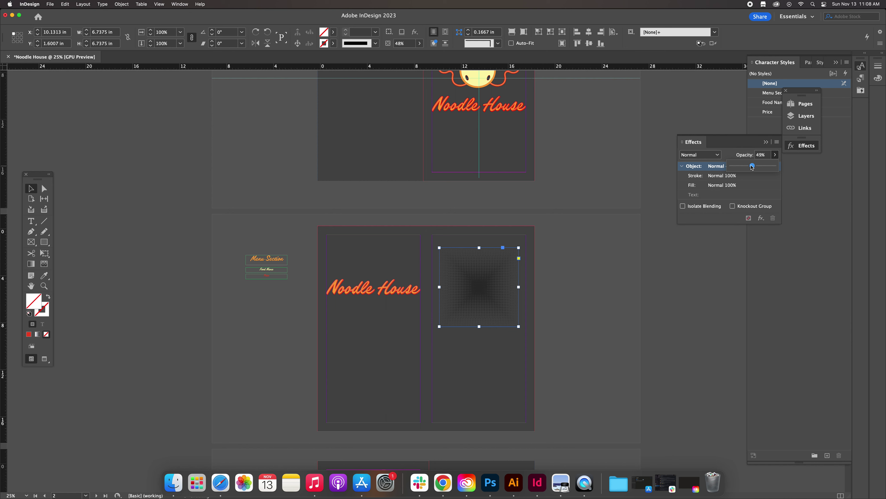
left_click(551, 257)
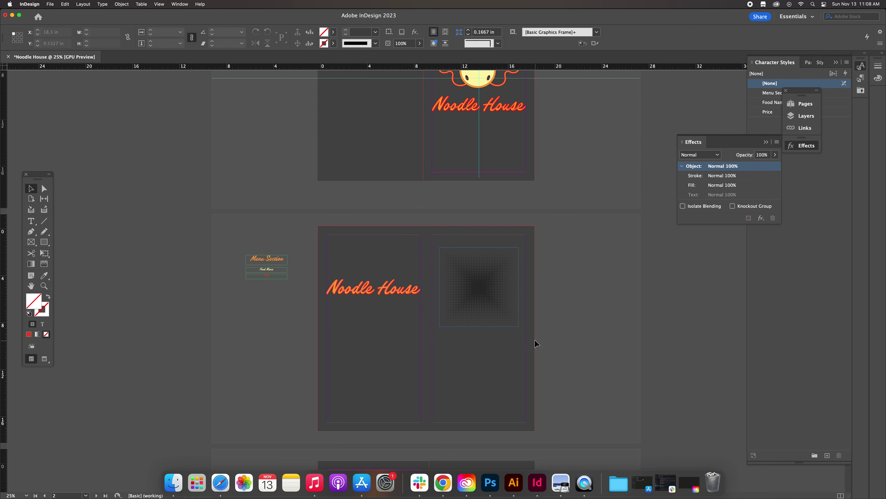
scroll(519, 297, "up", 1)
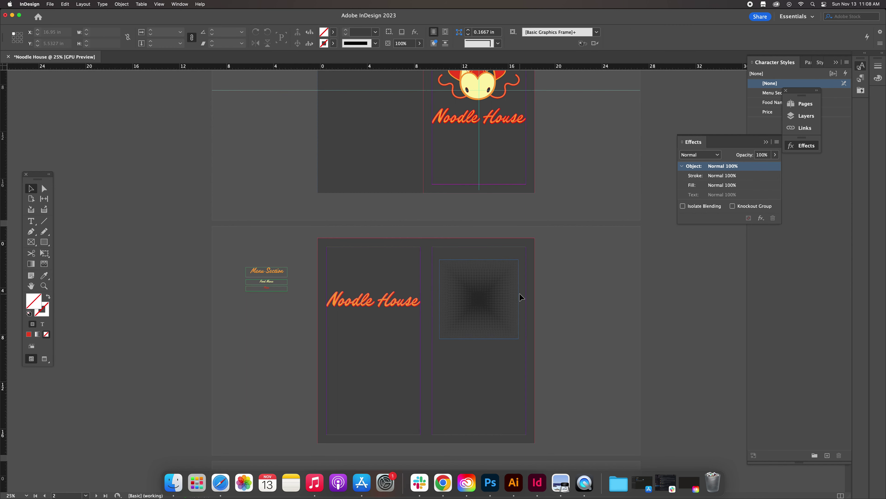
scroll(519, 297, "up", 3)
Step: Set the halftone to 50% opacity and rotate it 45° into a diamond
left_click(500, 326)
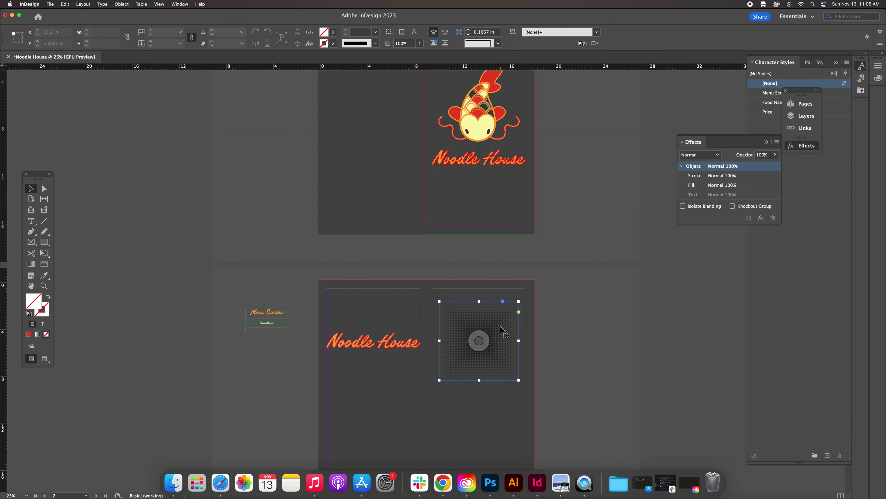
key("5")
key("r")
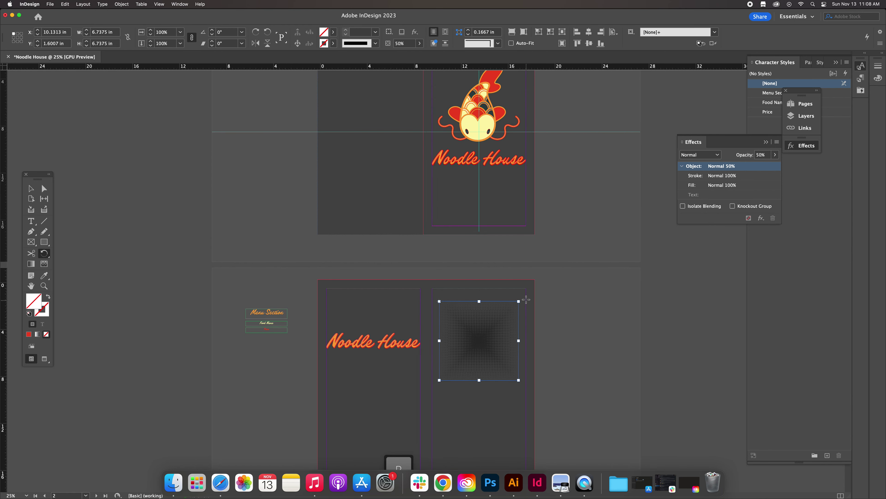
left_click_drag(525, 281, 539, 338)
key("v")
Step: Move the diamond to the cover's bottom edge and duplicate it to the top edge
left_click_drag(458, 370, 496, 250)
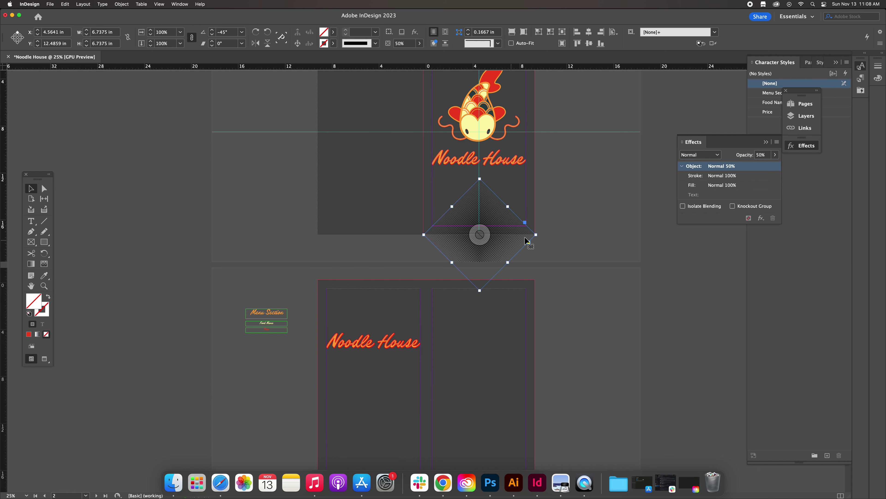
scroll(520, 242, "up", 1)
left_click(563, 255)
scroll(490, 286, "up", 3)
left_click_drag(489, 295, 483, 117)
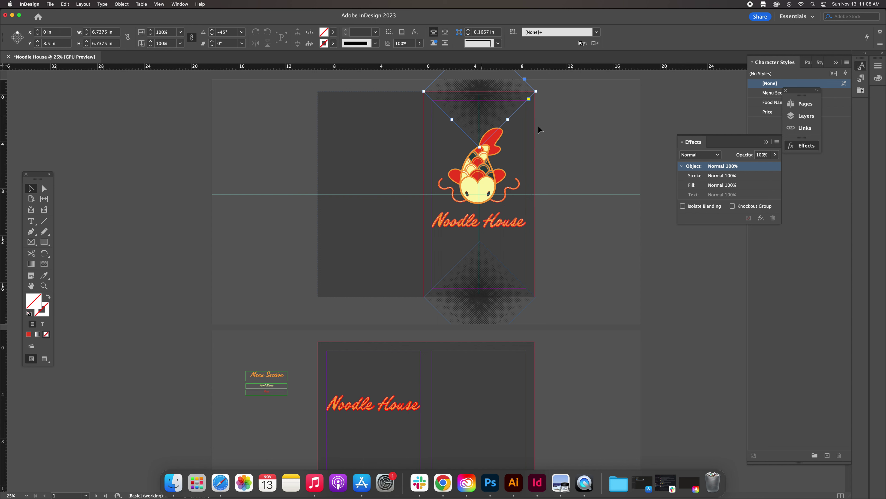
left_click(539, 130)
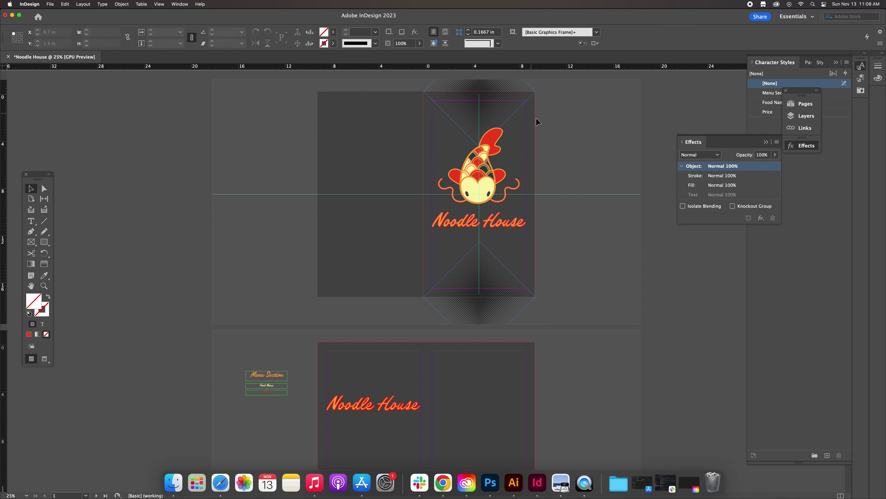
scroll(580, 170, "up", 1)
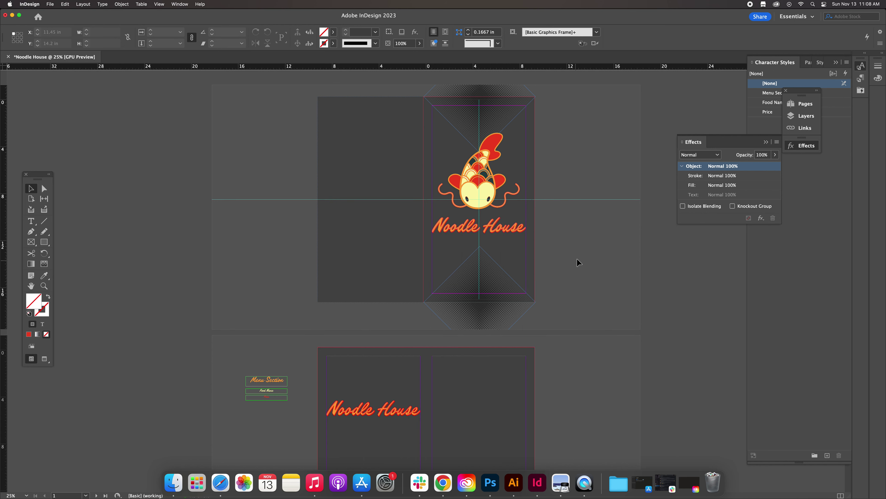
key("w")
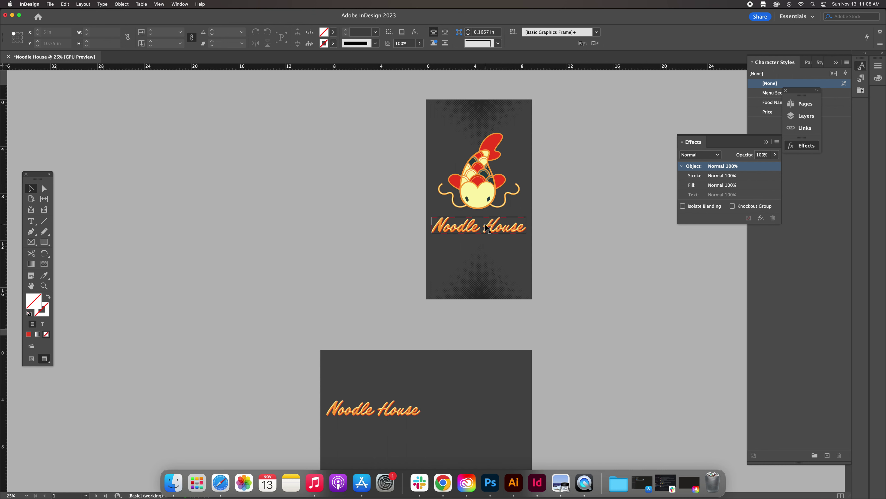
Step: Group the koi logo with the Noodle House title and shift them slightly lower
key("w")
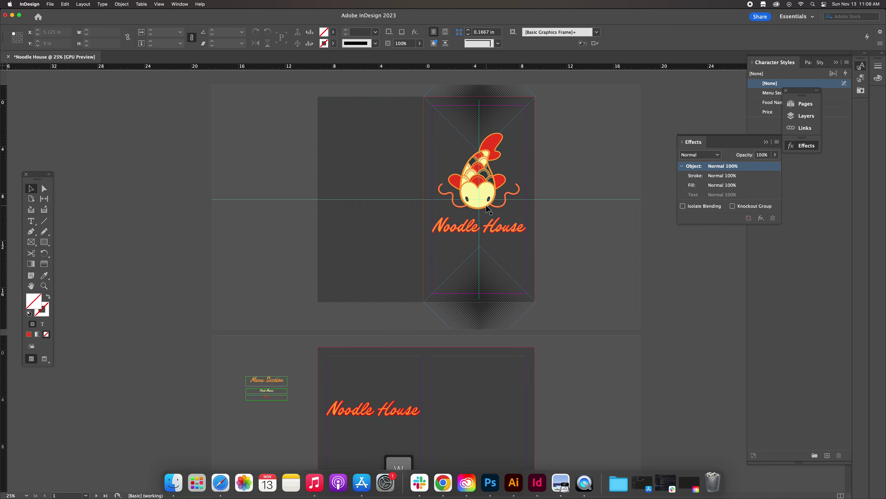
left_click(488, 209)
left_click(493, 231, "shift")
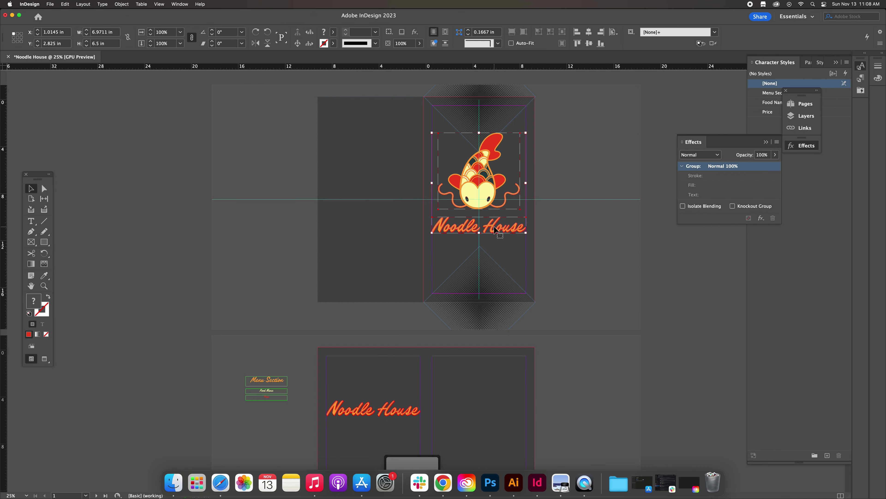
key("super+g")
left_click_drag(493, 231, 494, 238)
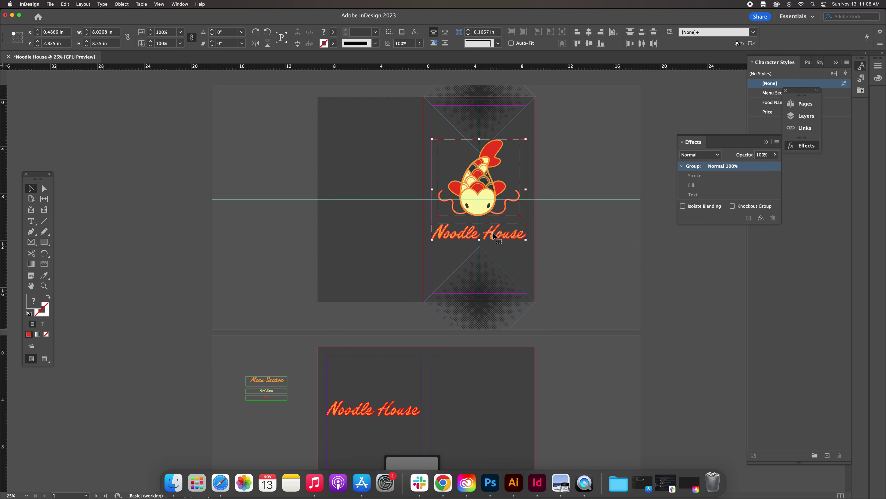
left_click(590, 238)
key("w")
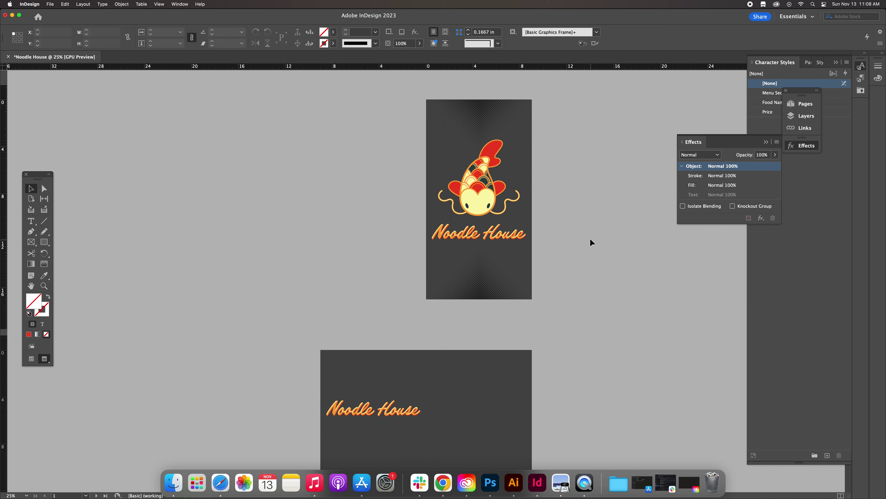
Step: Select the bottom diamond halftone and hide all panels to view the layout
key("w")
scroll(590, 238, "down", 5)
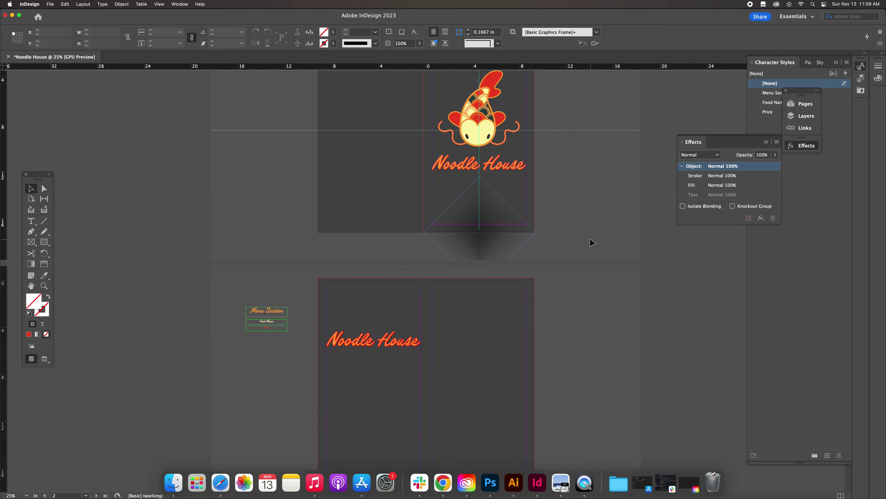
left_click(499, 189)
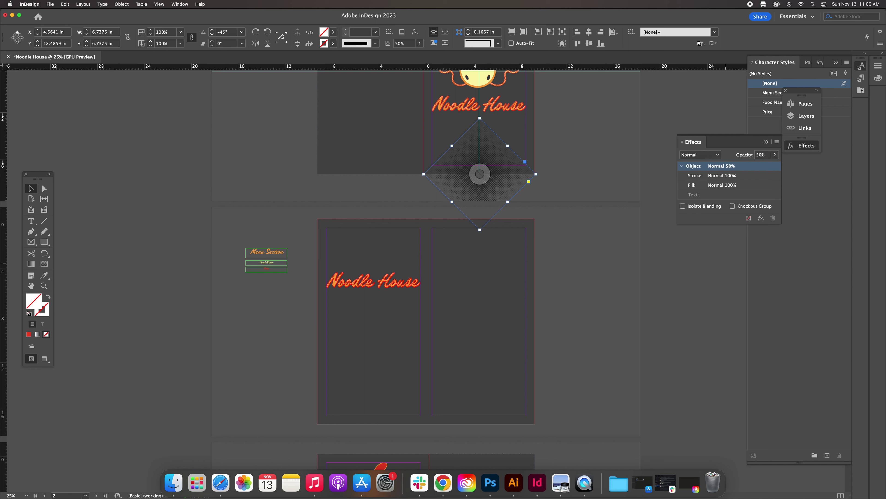
key("Tab")
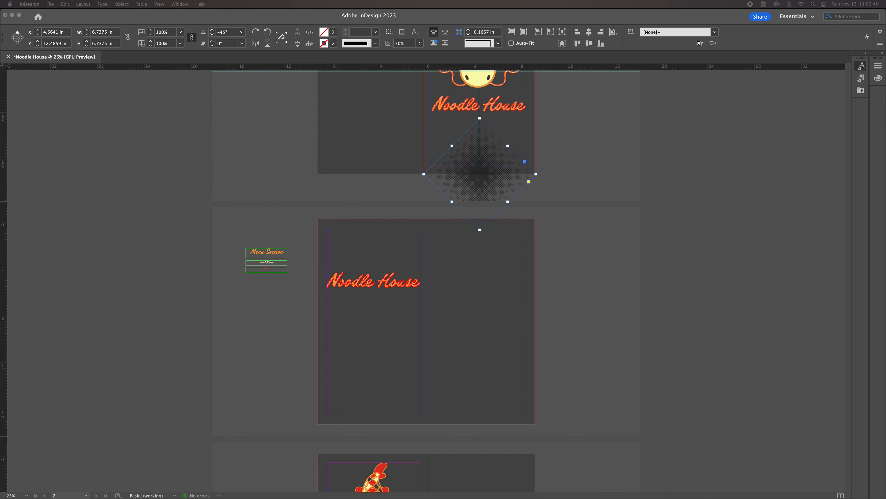
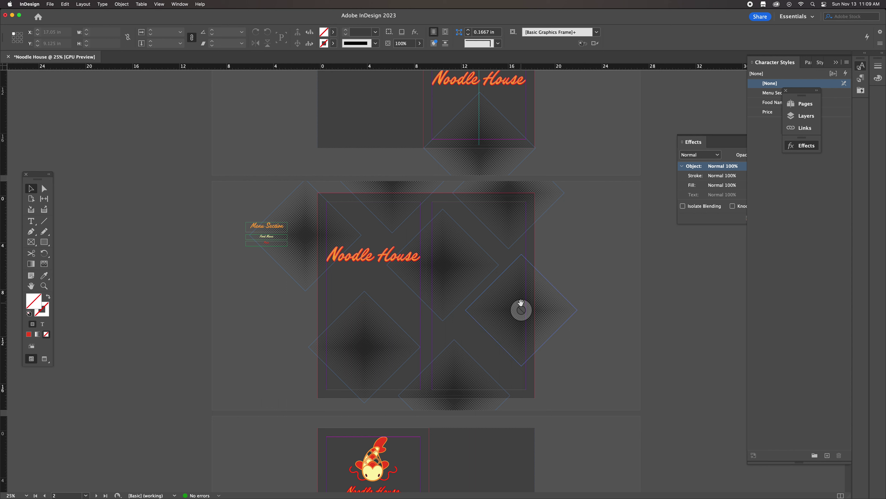
Step: Scroll through the Noodle House pages and bring the Effects panel, at 100% opacity, forward
scroll(447, 271, "up", 3)
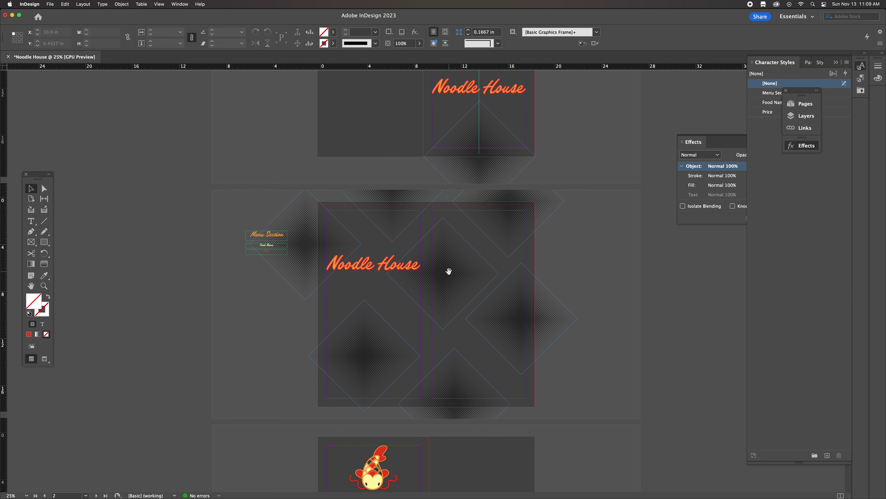
scroll(515, 253, "up", 1)
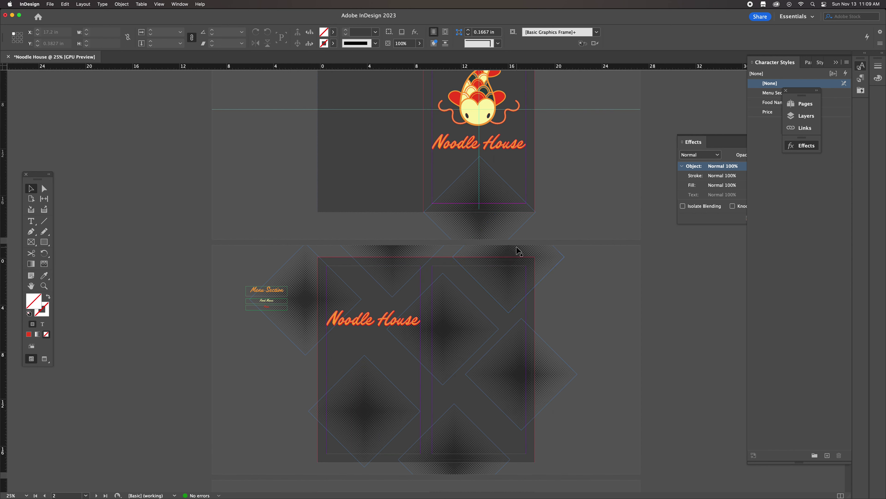
scroll(519, 250, "up", 2)
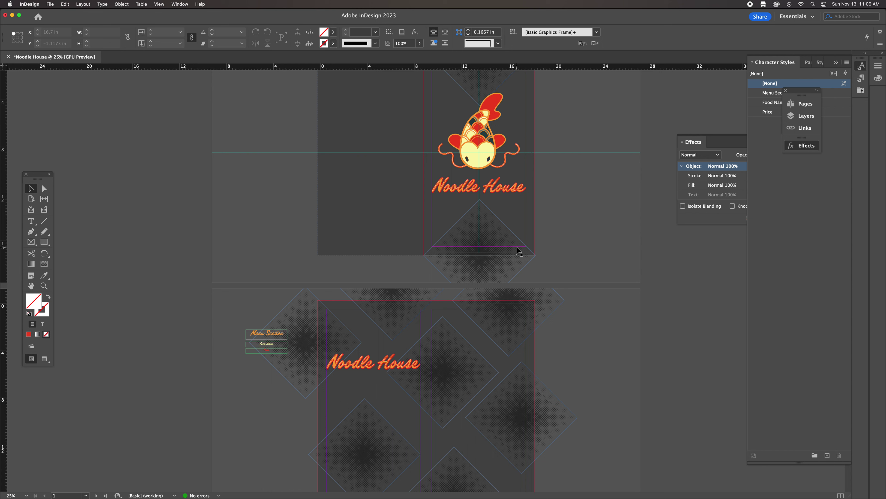
scroll(518, 251, "down", 1)
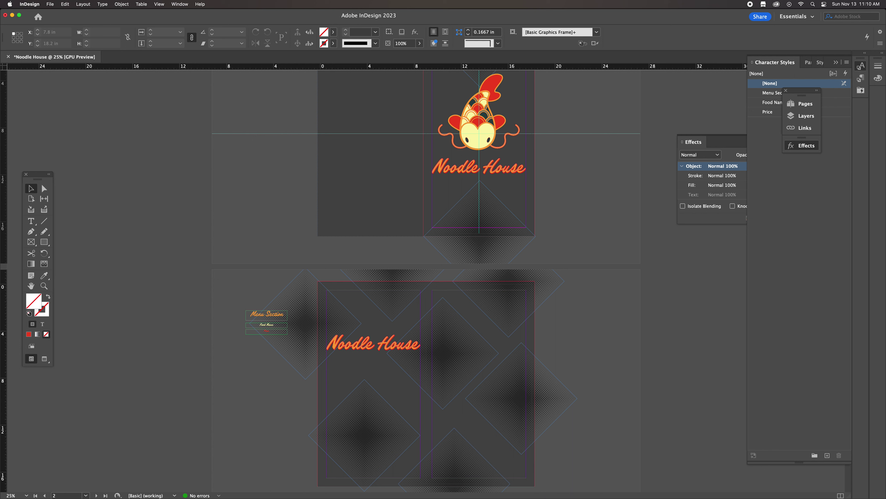
left_click(719, 137)
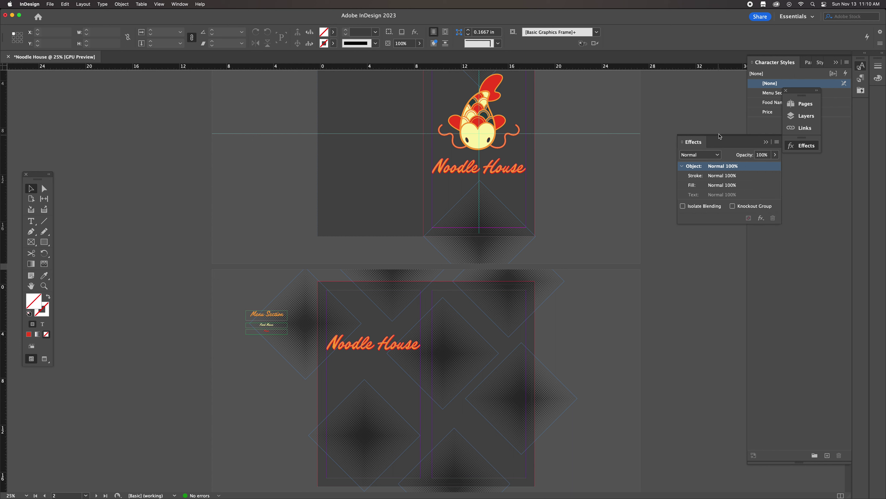
left_click(878, 65)
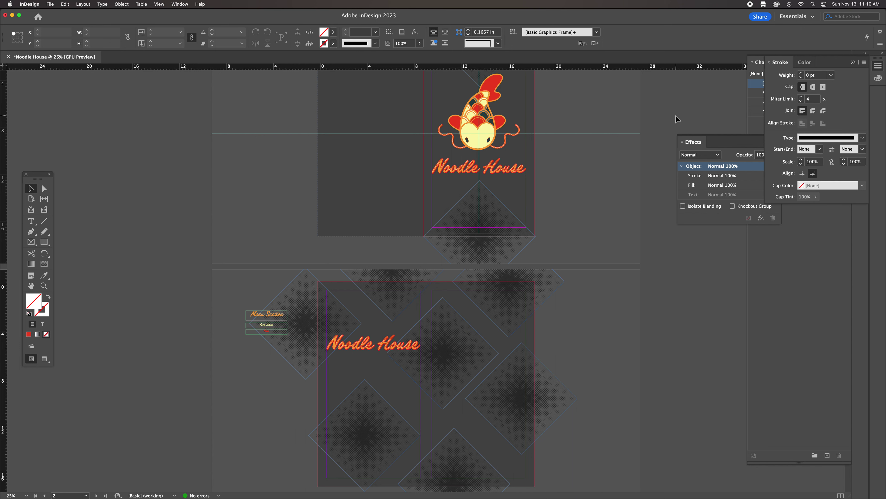
Step: Open the Layers panel from the Window menu and lock the Background layer
left_click(180, 3)
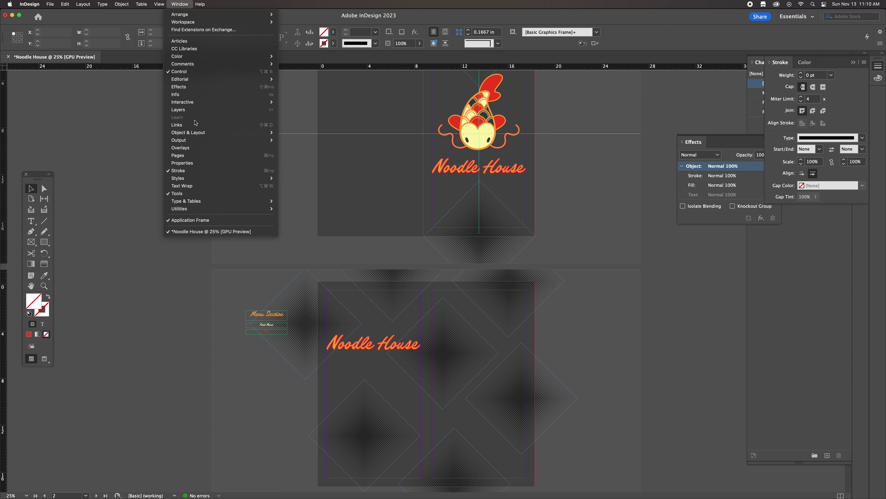
left_click(195, 109)
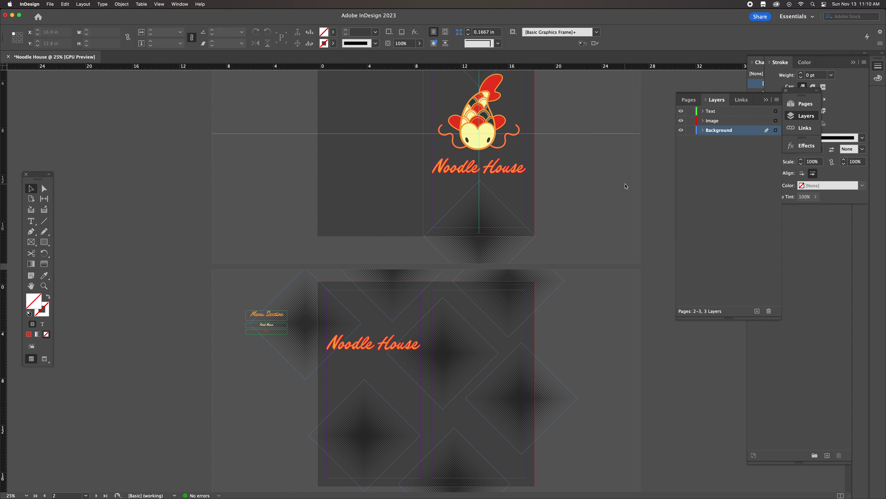
left_click(691, 130)
Step: Check the koi image and Noodle House title frames on both spreads, then deselect
left_click(495, 147)
left_click(497, 172)
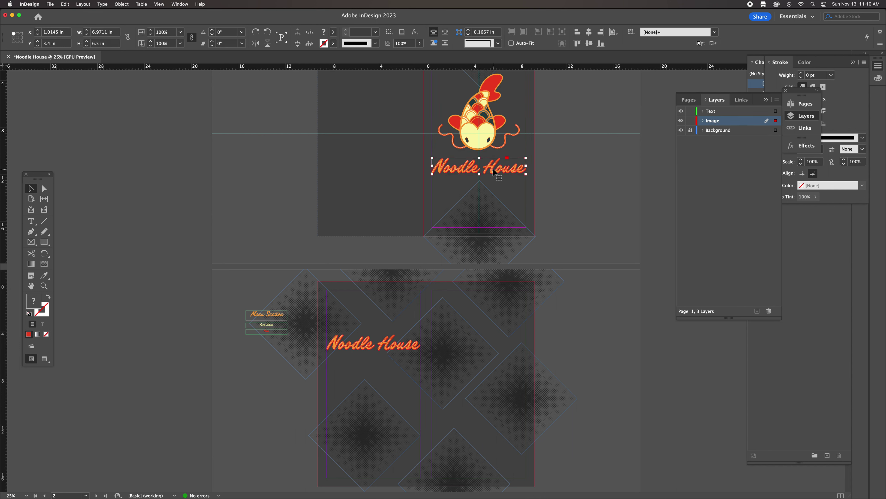
left_click(378, 345)
left_click(704, 148)
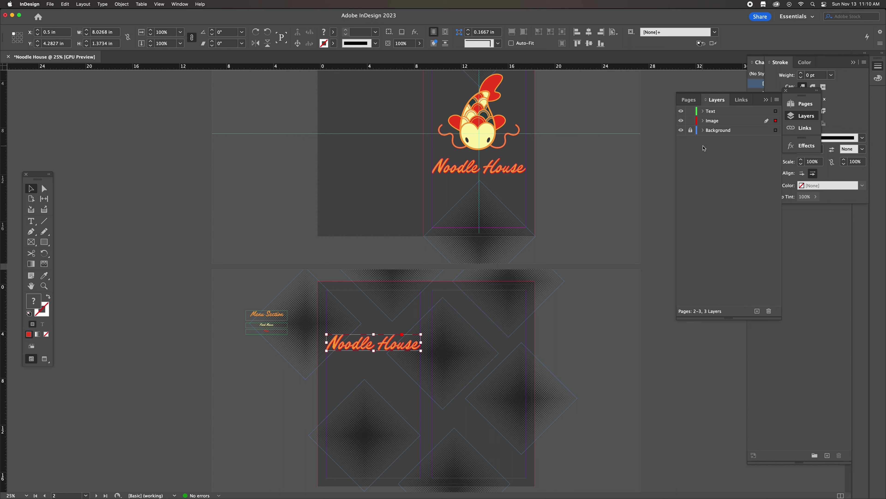
left_click(588, 206)
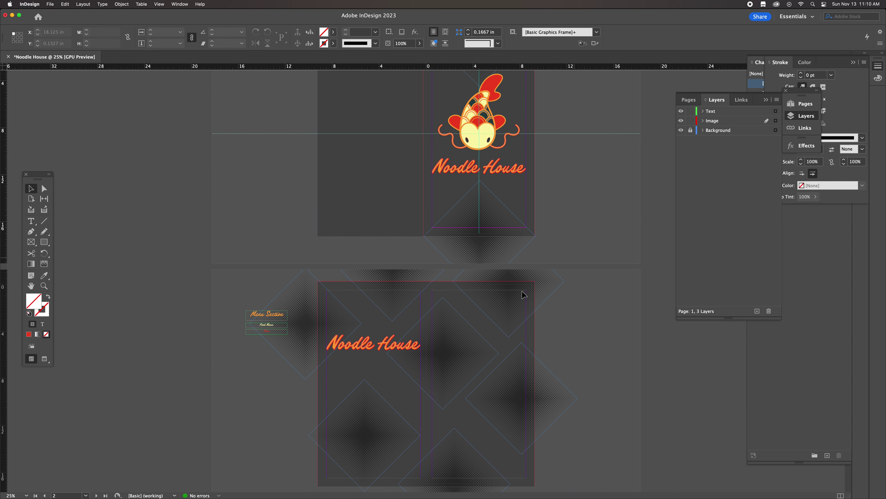
Step: Scroll to the halftone menu page on spread 2-3
scroll(525, 292, "down", 5)
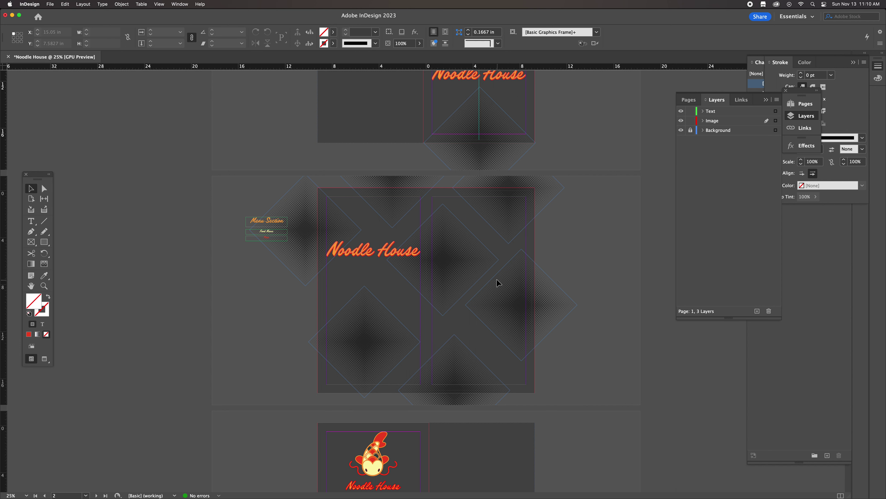
scroll(552, 279, "down", 4)
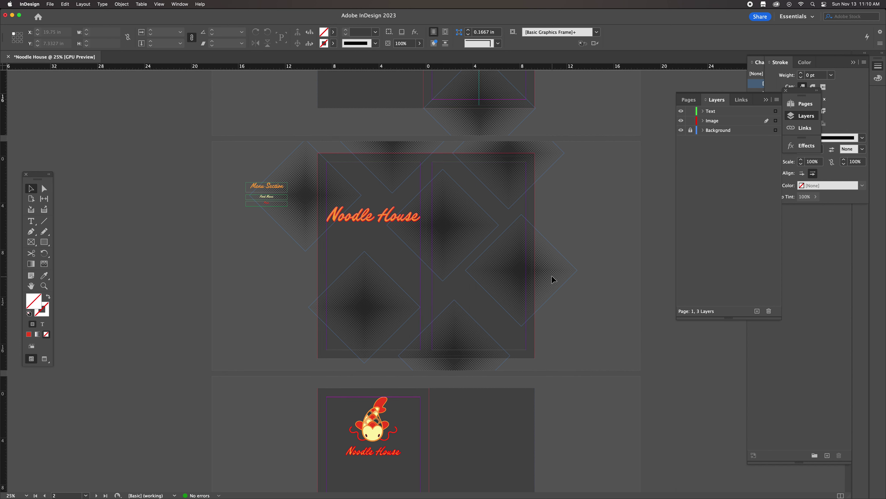
scroll(552, 279, "down", 4)
scroll(552, 279, "up", 8)
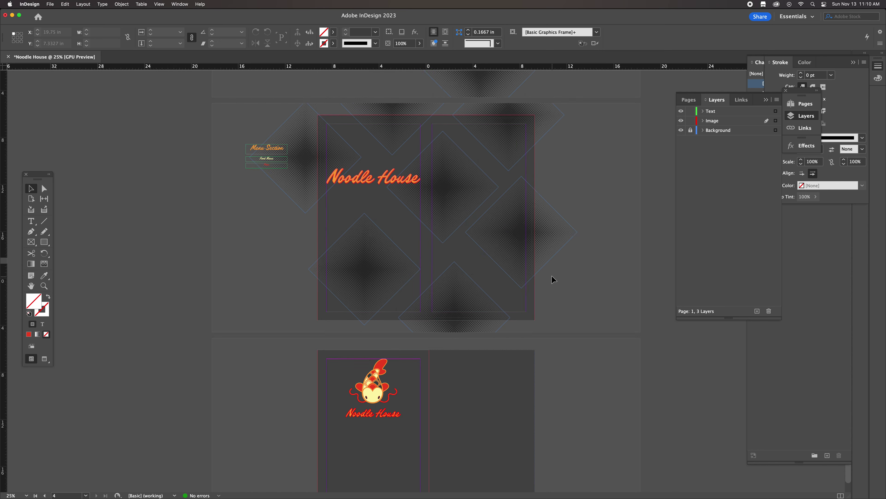
scroll(552, 280, "up", 3)
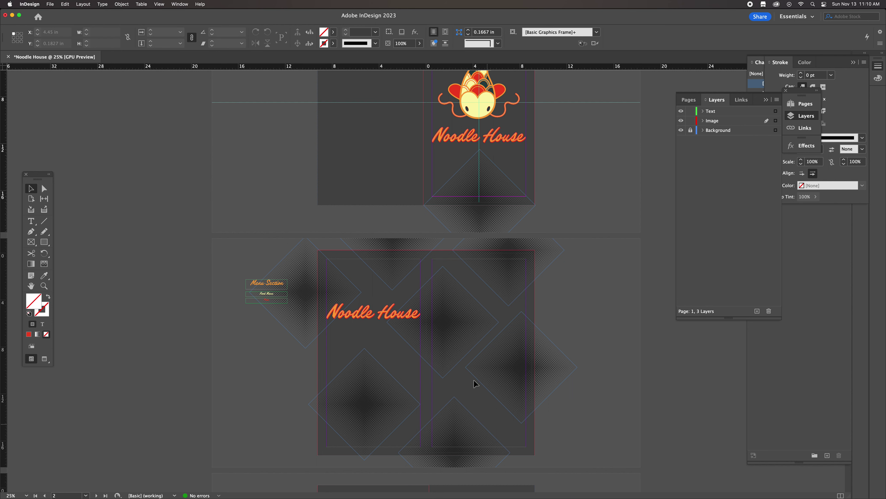
scroll(423, 301, "up", 2)
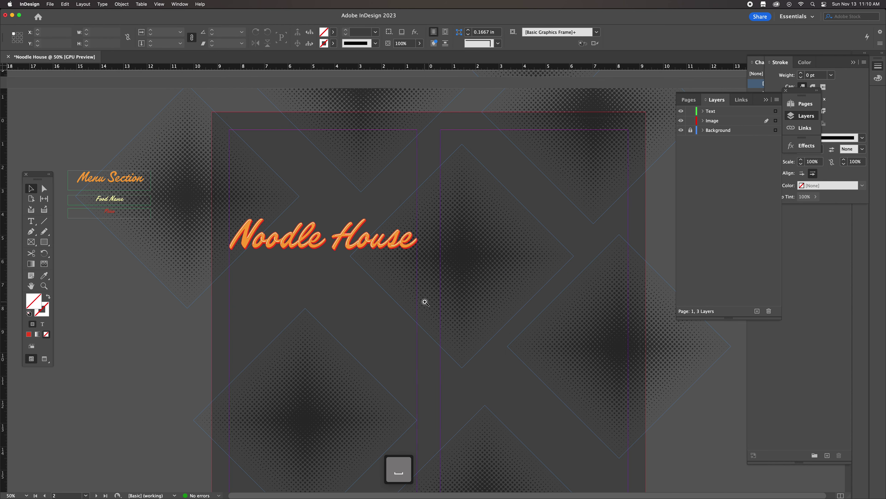
scroll(424, 302, "down", 2)
scroll(424, 301, "up", 1)
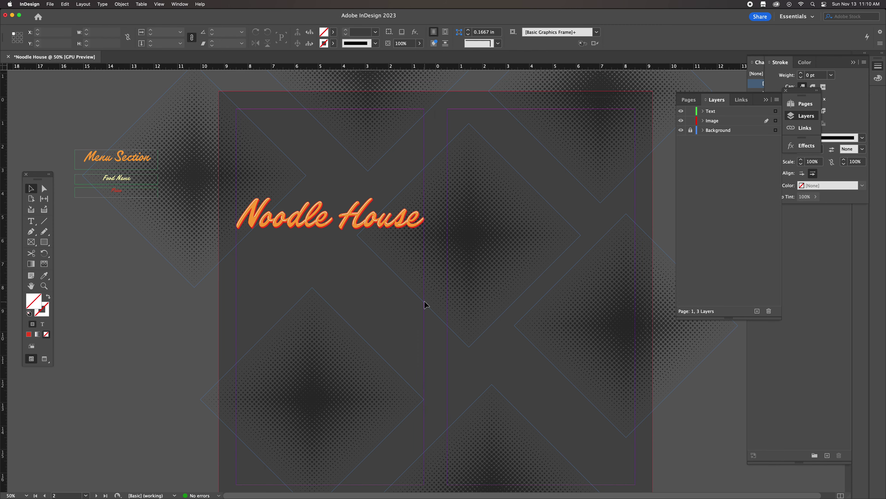
Step: Take the Rectangle Frame tool and try a frame from the left page's margin corner
key("f")
scroll(425, 302, "down", 1)
scroll(425, 302, "up", 3)
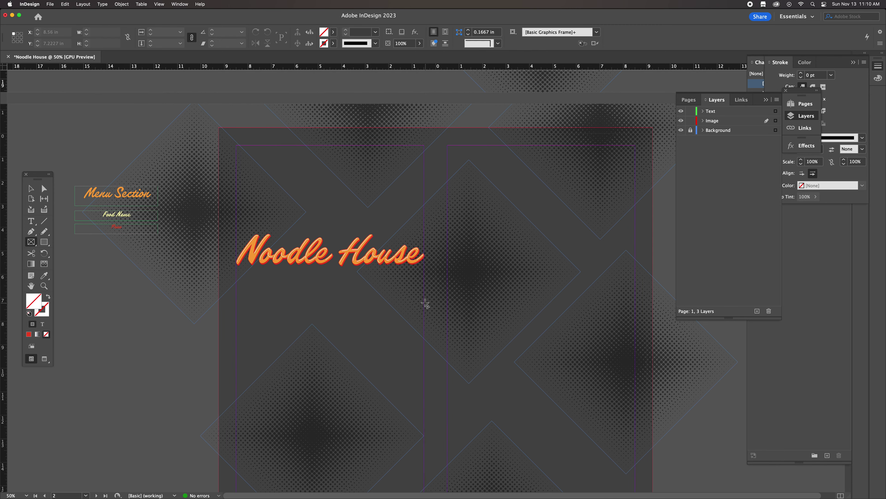
left_click_drag(236, 145, 423, 233)
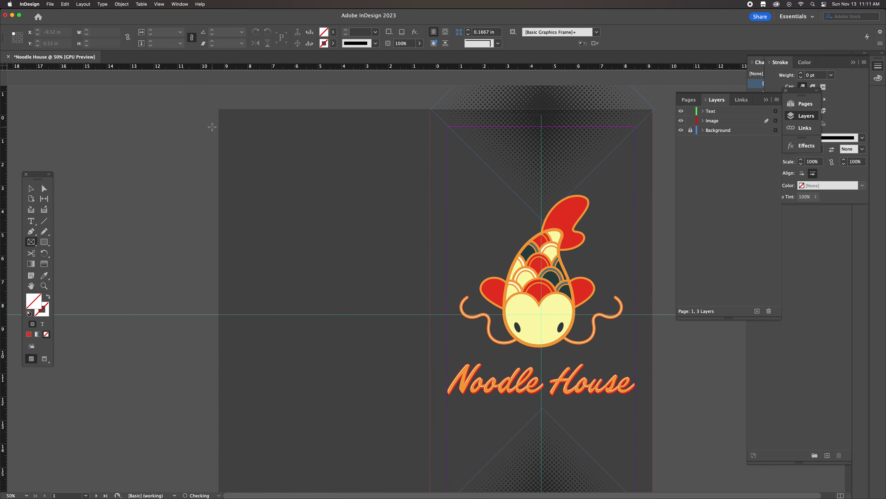
scroll(421, 139, "down", 15)
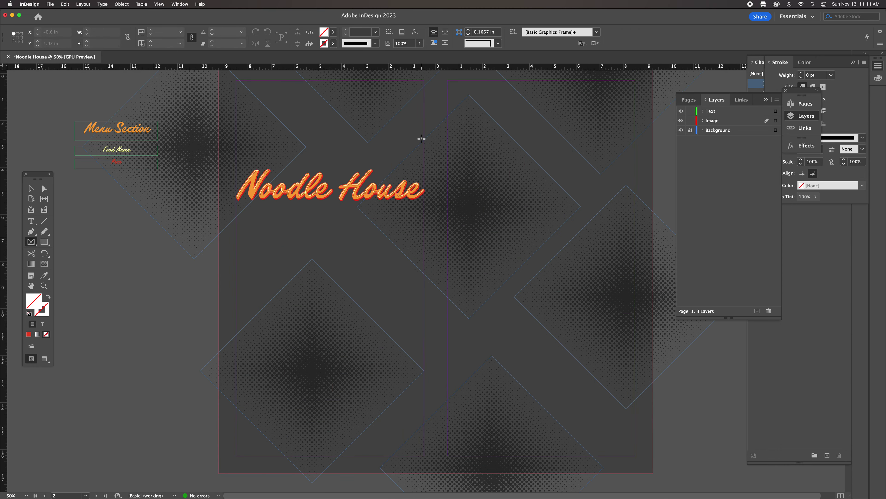
scroll(421, 139, "up", 6)
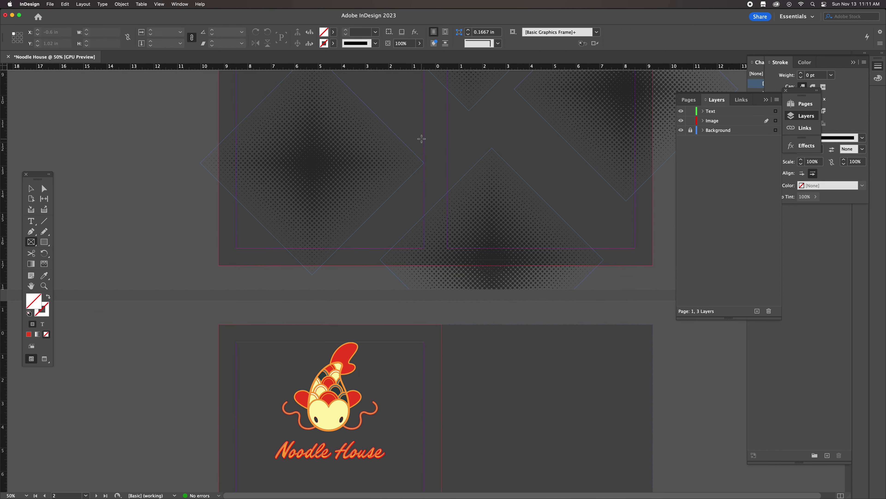
scroll(421, 139, "up", 5)
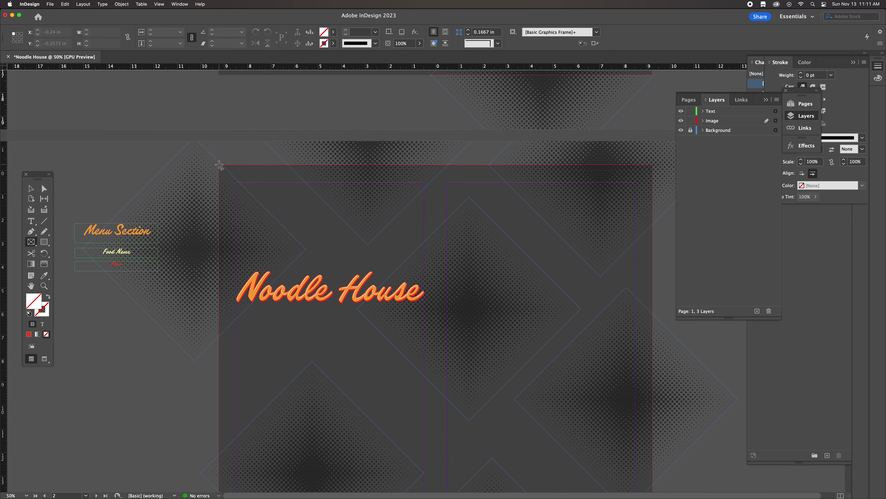
Step: Draw three image frames down the left page: top, middle and bottom
left_click_drag(218, 165, 433, 278)
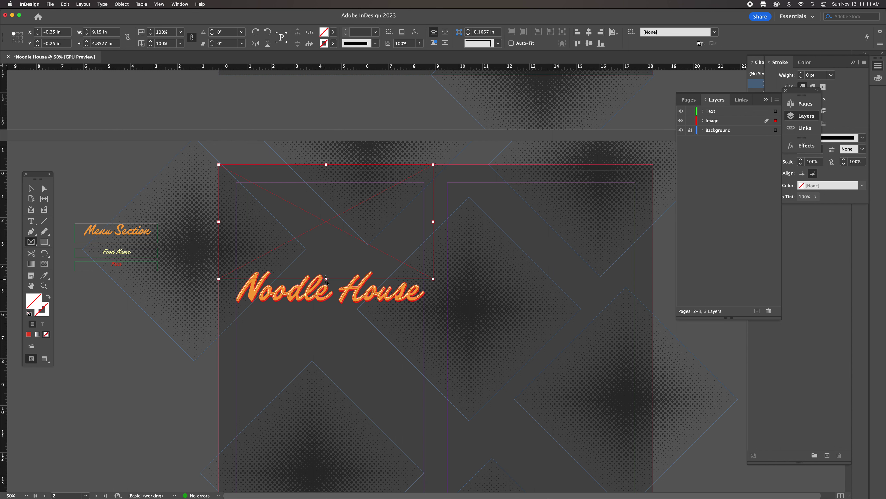
scroll(428, 272, "down", 3)
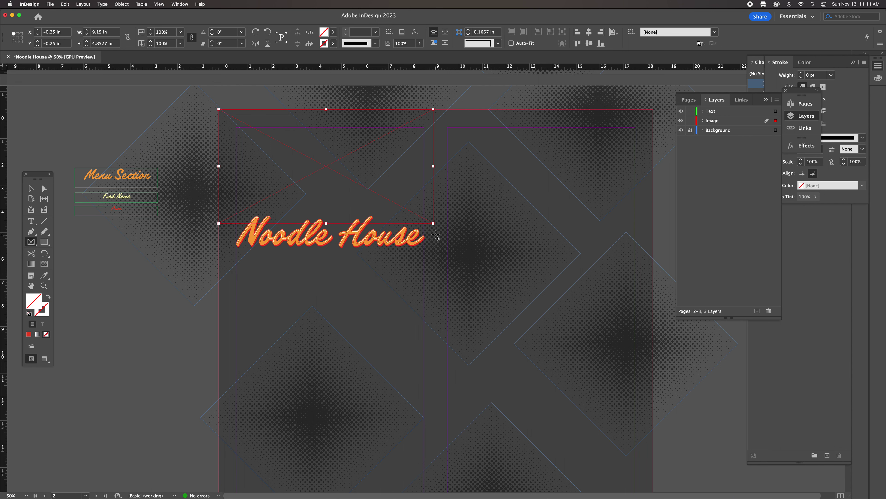
scroll(317, 275, "down", 2)
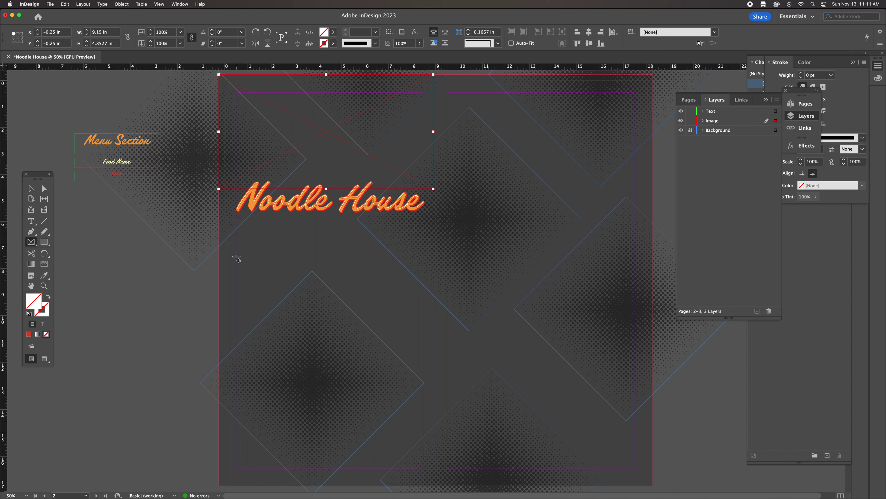
left_click_drag(236, 255, 424, 354)
left_click_drag(237, 395, 424, 467)
Step: Draw two image frames on the right page, one at the top and one lower down
scroll(438, 348, "right", 2)
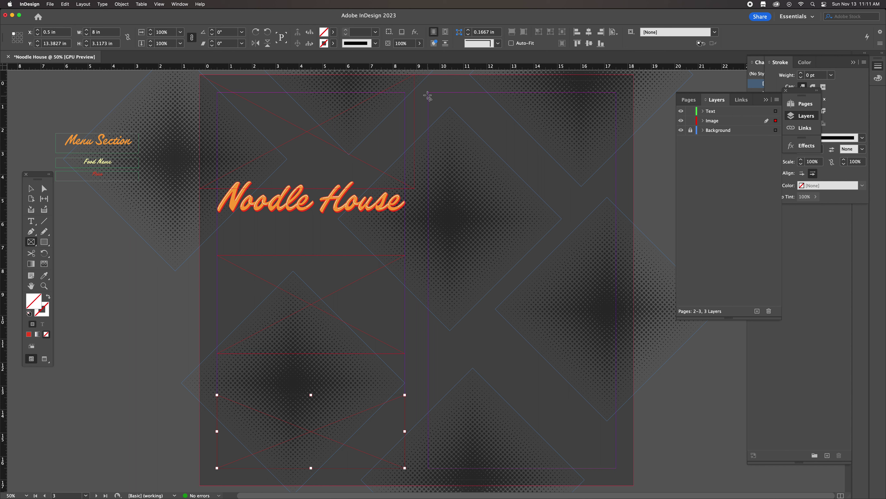
left_click_drag(429, 107, 616, 289)
left_click_drag(430, 327, 616, 408)
mouse_move(561, 487)
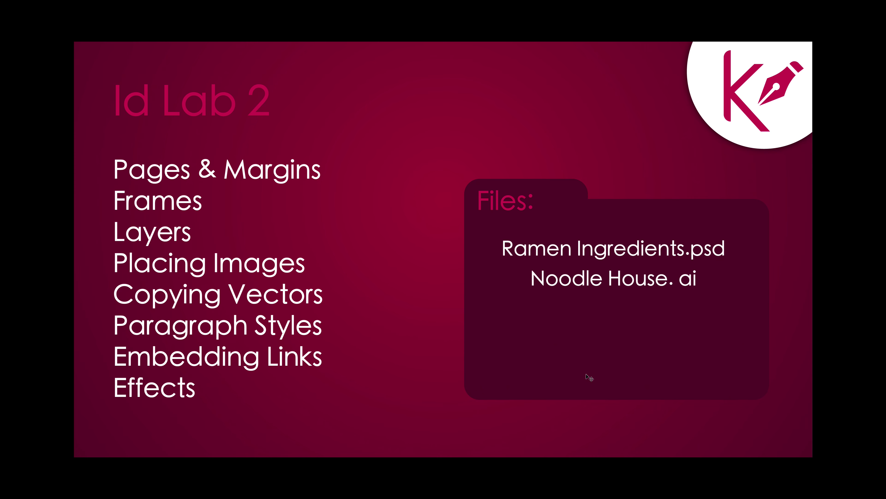
Step: Leave full-screen view and switch to the Ramen Ingredients.psd document
key("f")
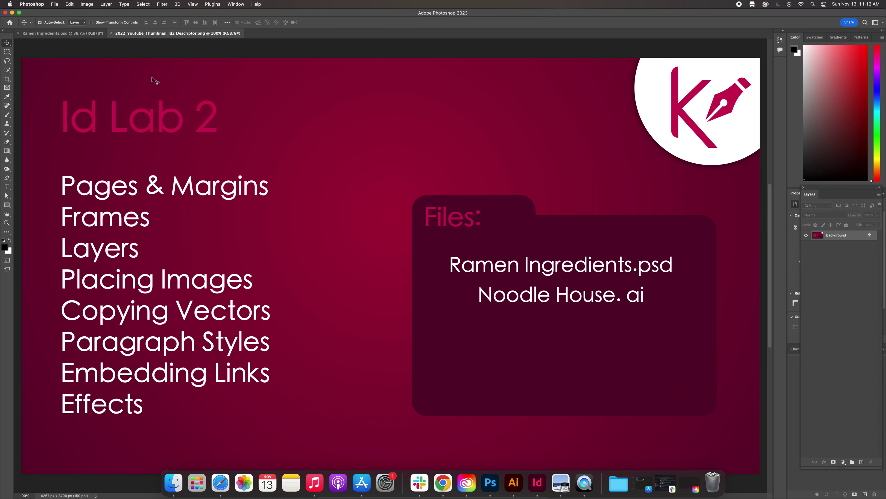
left_click(60, 34)
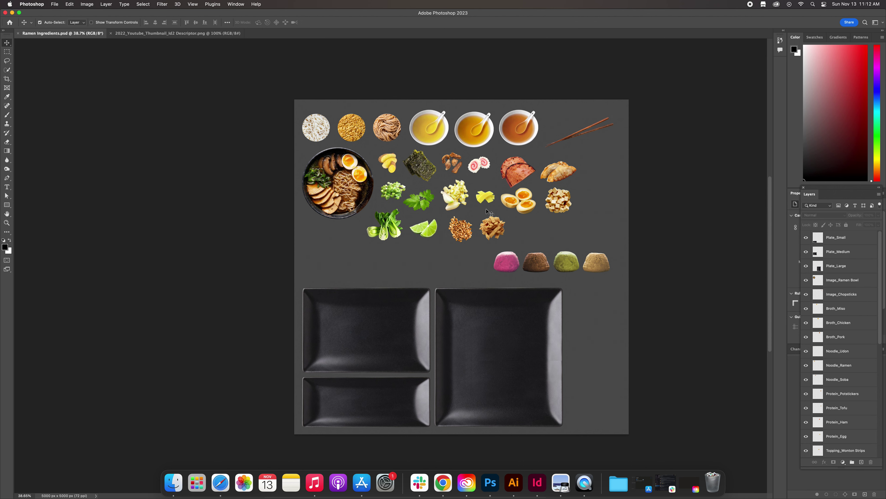
Step: Zoom the ingredient sheet to 100% and dismiss the no-layers-selected warning
left_click(483, 199, "super")
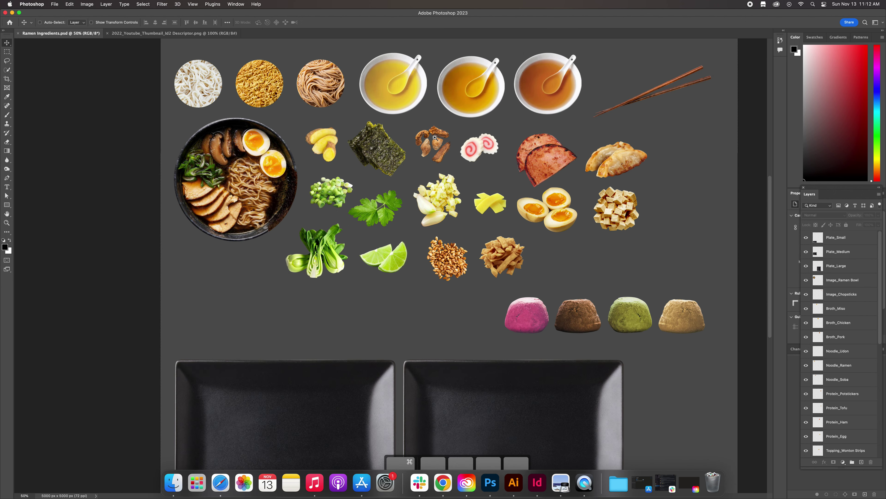
left_click(455, 172, "super")
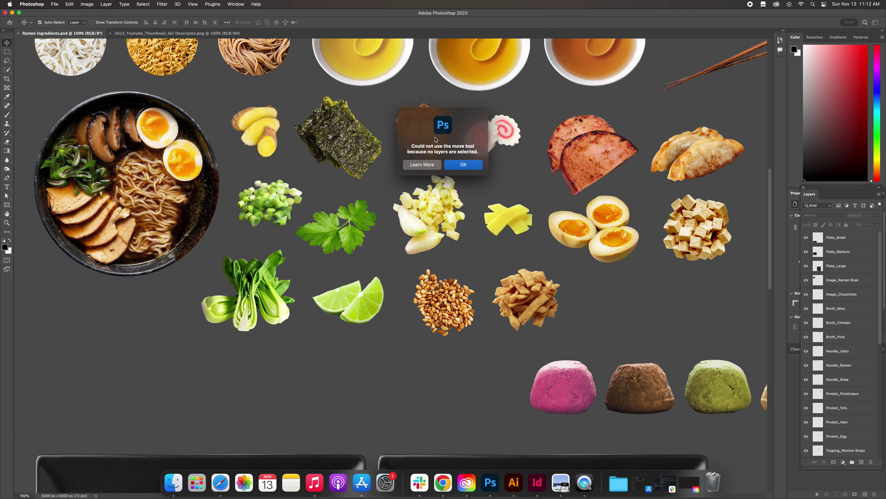
left_click(466, 167)
Step: Pan around the canvas to inspect the food cut-outs, mochi and plates
scroll(407, 159, "up", 5)
scroll(407, 159, "up", 3)
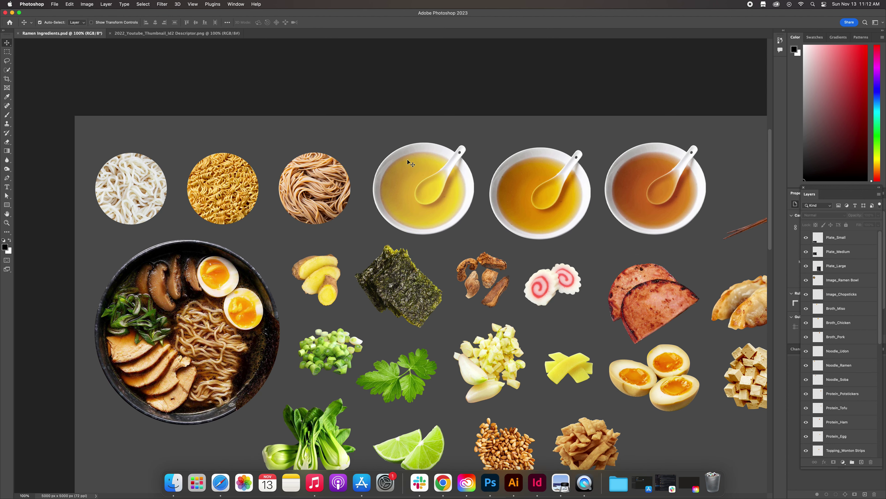
scroll(407, 160, "left", 5)
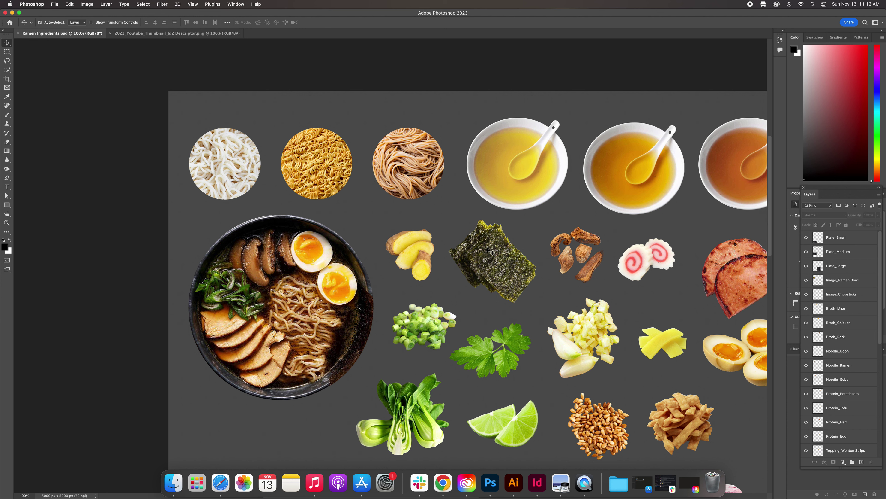
scroll(487, 248, "down", 5)
scroll(487, 247, "right", 5)
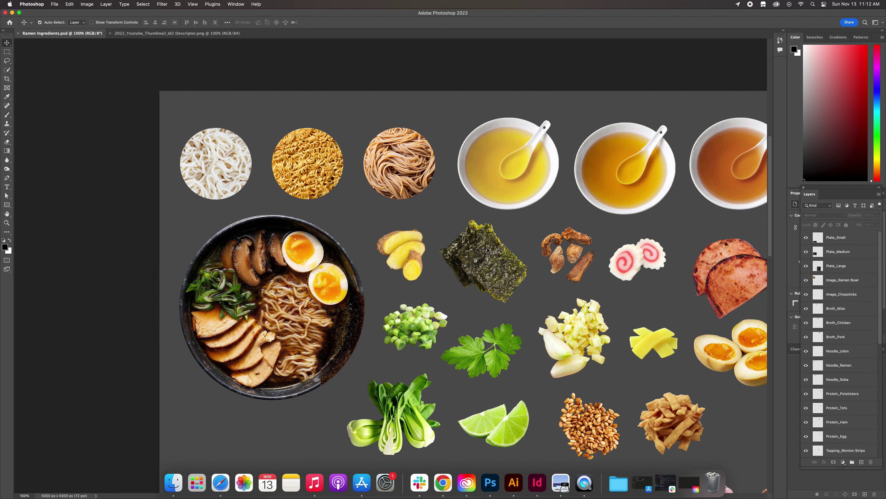
scroll(487, 249, "right", 7)
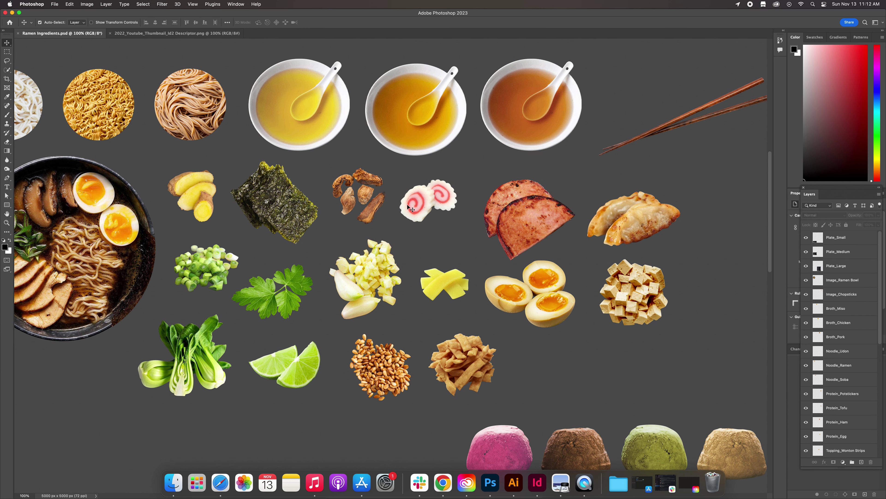
scroll(583, 224, "left", 8)
scroll(584, 224, "down", 3)
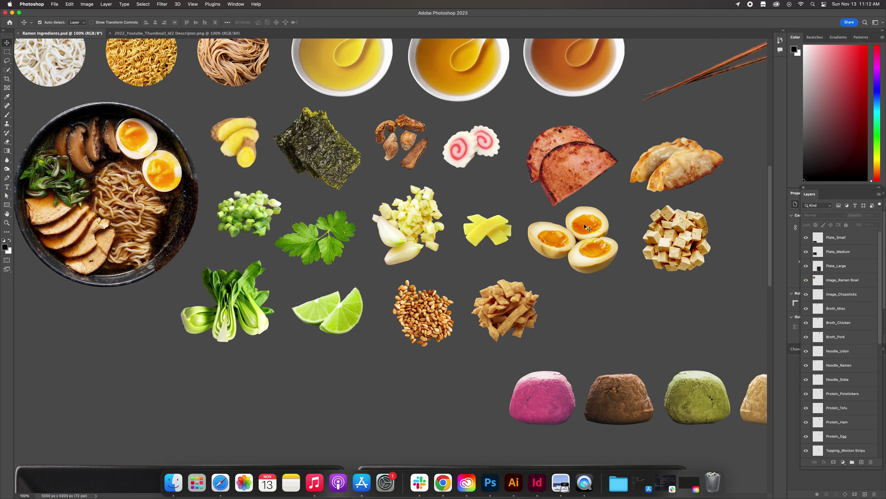
scroll(585, 226, "left", 3)
scroll(585, 226, "up", 3)
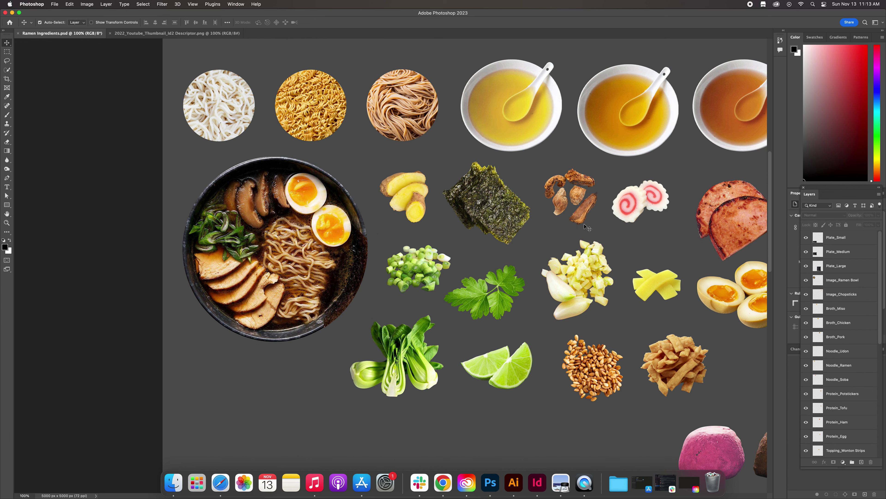
scroll(587, 228, "right", 8)
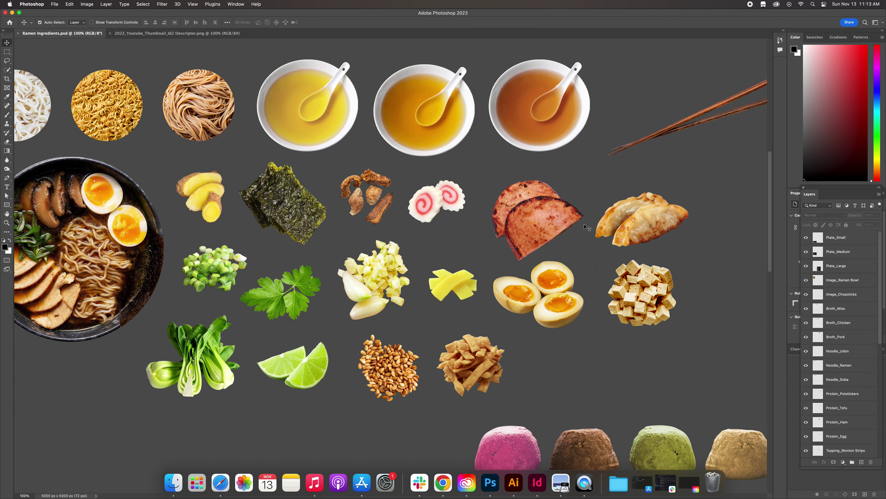
scroll(584, 224, "down", 5)
scroll(584, 224, "down", 10)
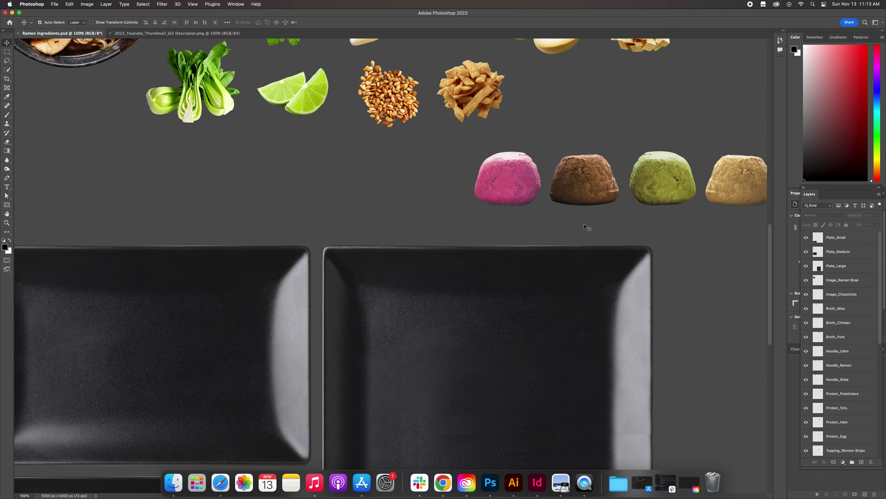
scroll(584, 224, "up", 11)
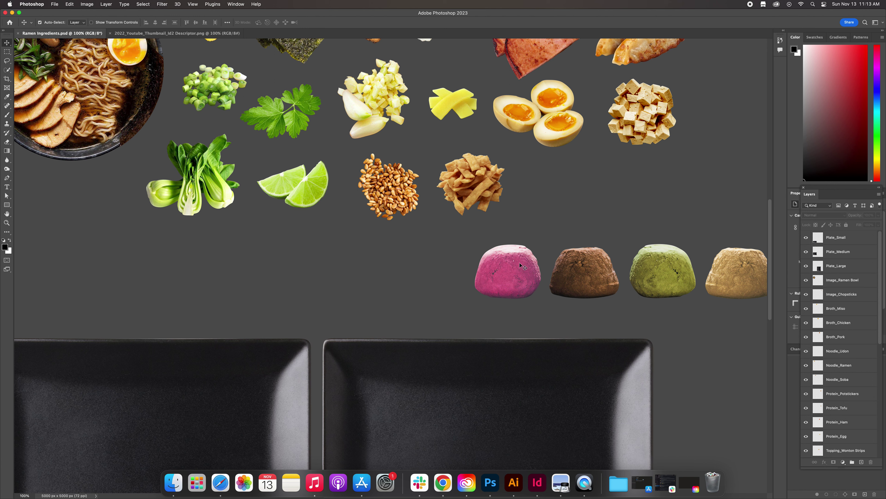
scroll(570, 210, "up", 1)
scroll(572, 212, "up", 3)
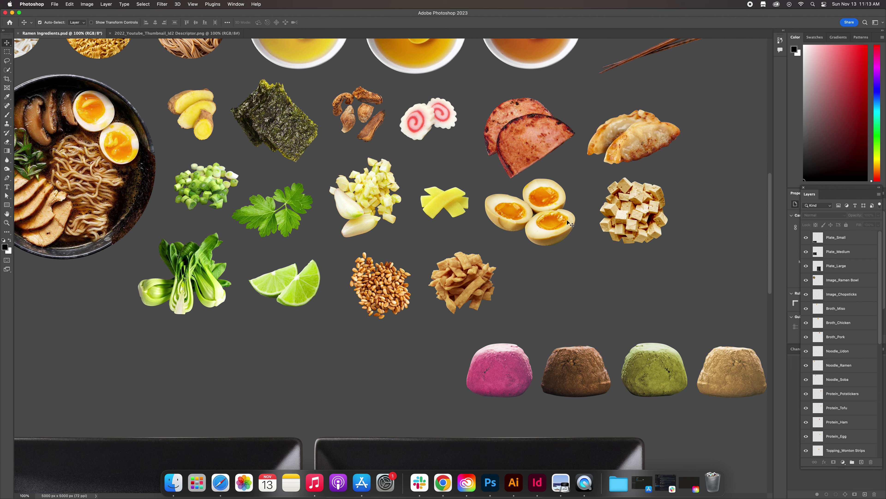
scroll(544, 166, "up", 3)
scroll(317, 138, "left", 6)
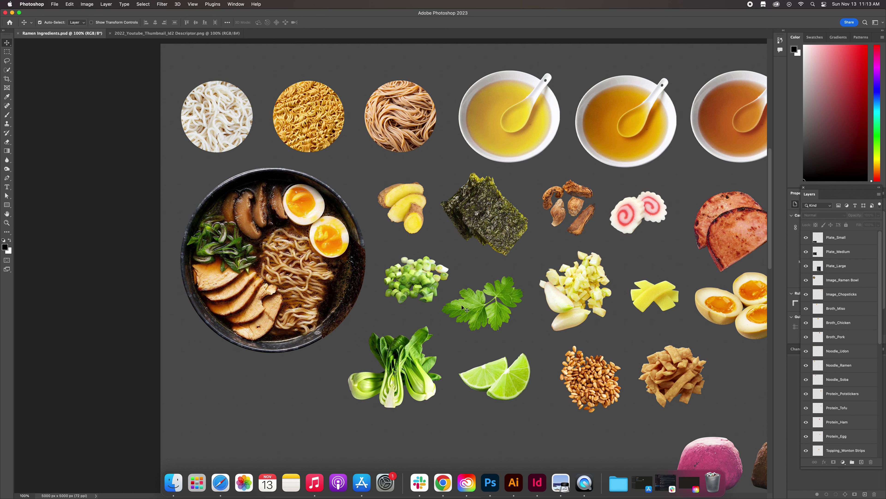
scroll(535, 329, "right", 10)
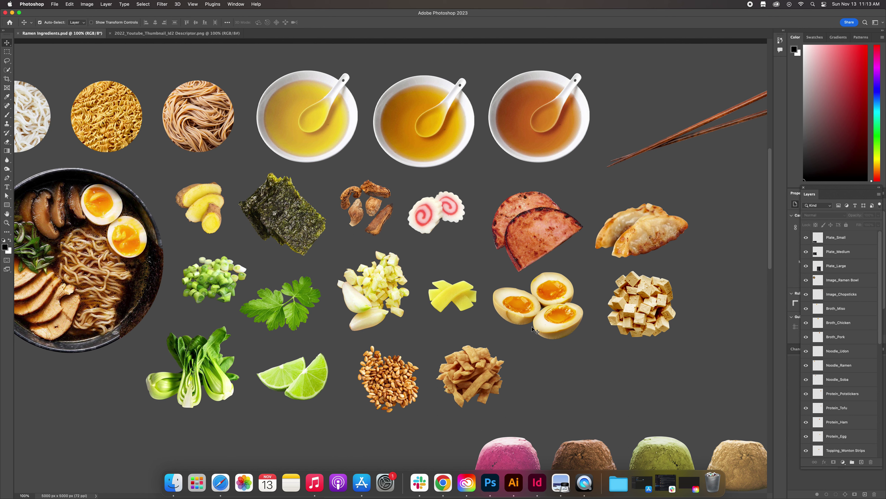
scroll(840, 417, "down", 5)
scroll(840, 417, "down", 3)
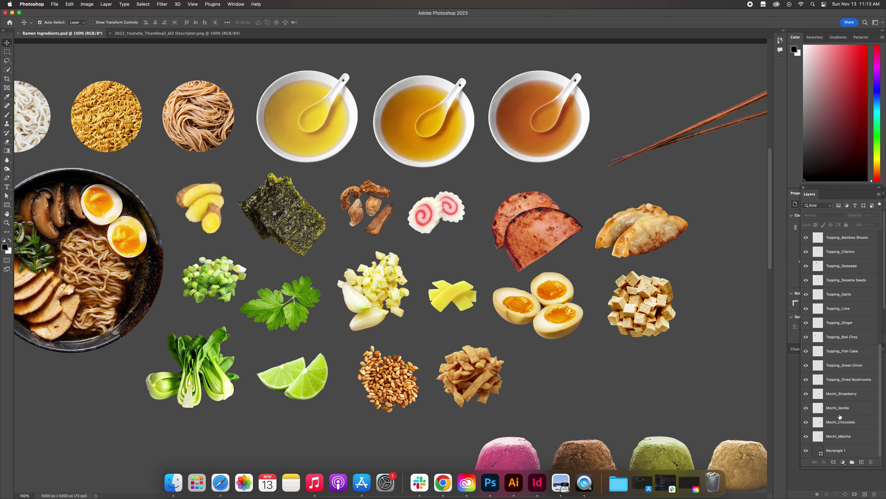
scroll(535, 312, "up", 10)
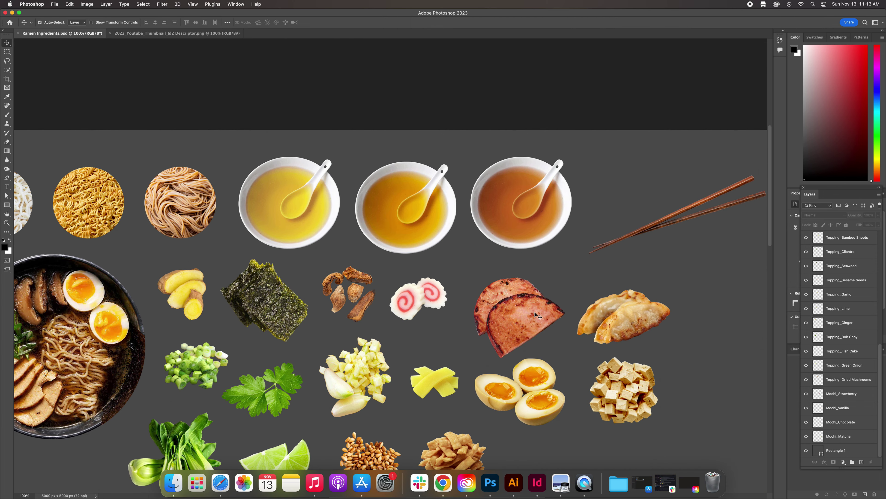
scroll(534, 312, "left", 3)
scroll(535, 312, "down", 10)
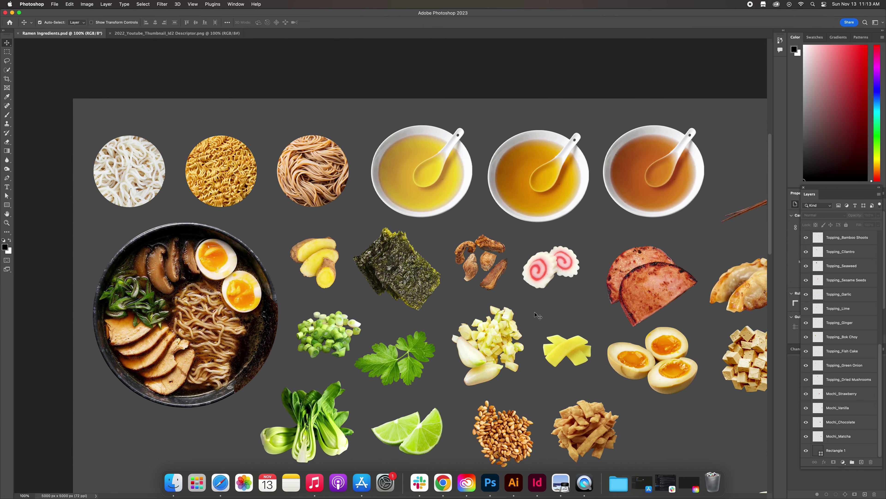
scroll(535, 313, "down", 2)
scroll(535, 313, "right", 1)
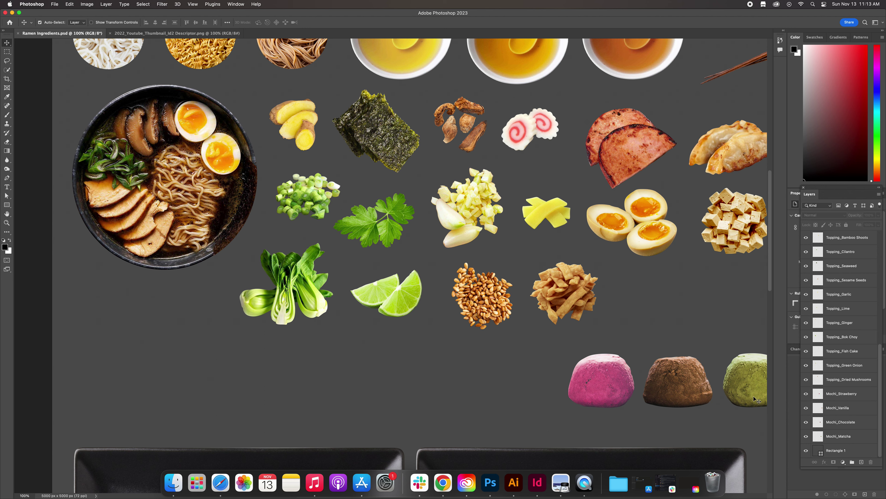
scroll(565, 374, "down", 2)
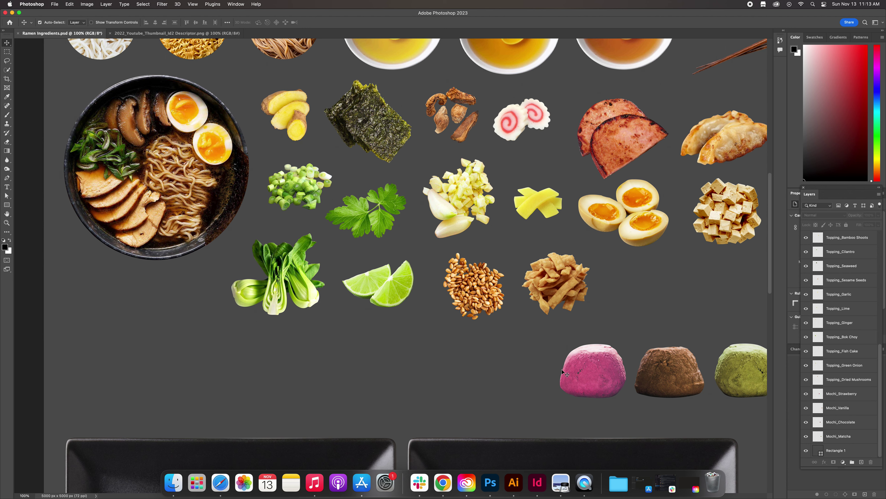
scroll(565, 374, "right", 5)
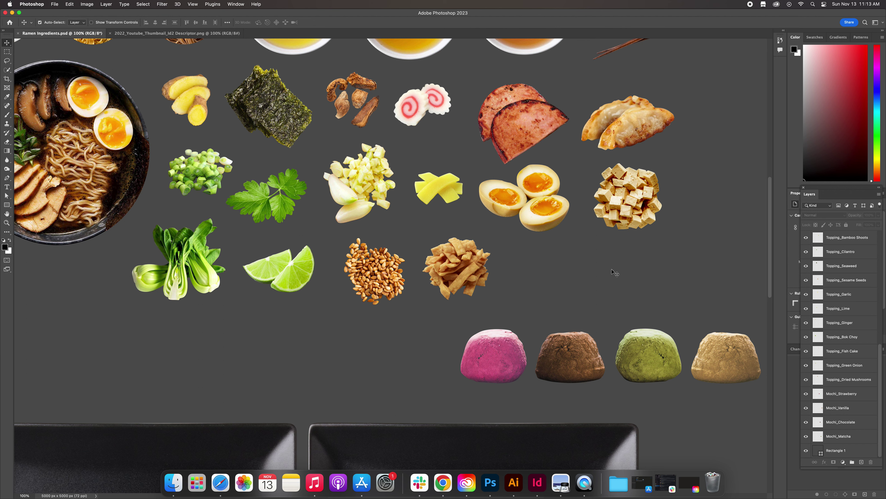
Step: Hide the grey Rectangle 1 background layer
left_click(806, 450)
scroll(540, 317, "up", 5)
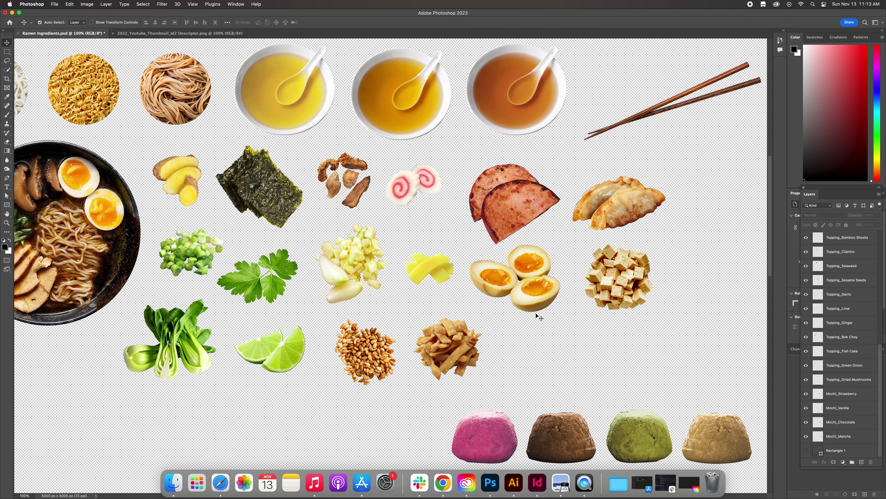
scroll(506, 323, "right", 2)
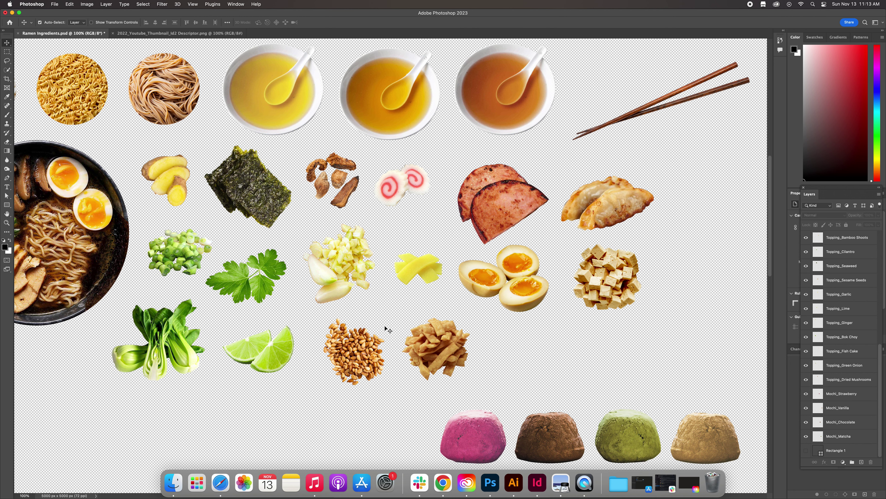
Step: Start File > Export > Layers to Files with the Desktop as destination
left_click(56, 4)
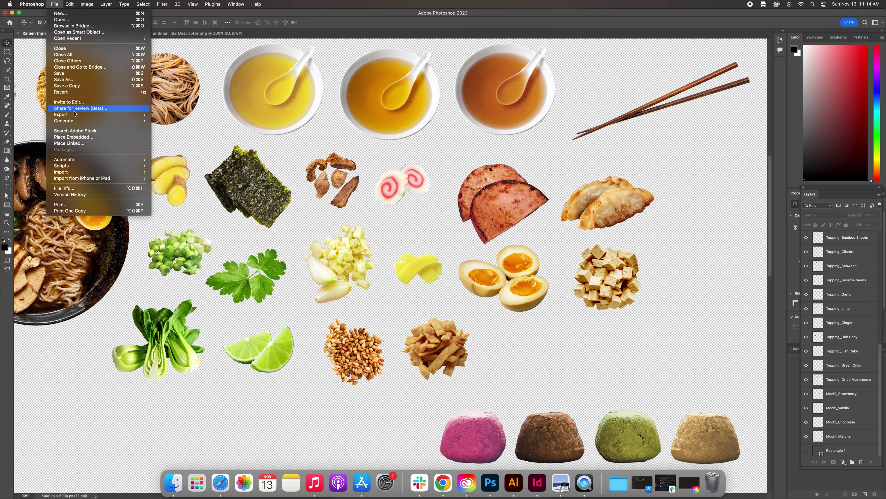
mouse_move(74, 115)
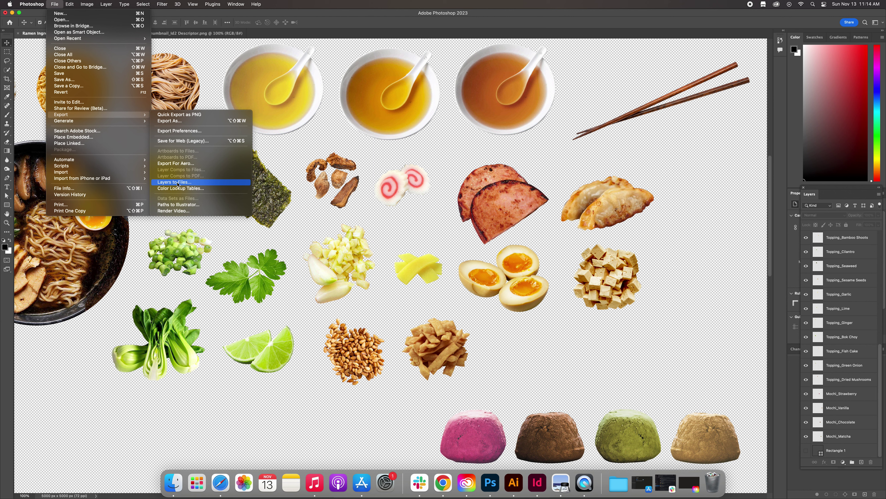
left_click(175, 182)
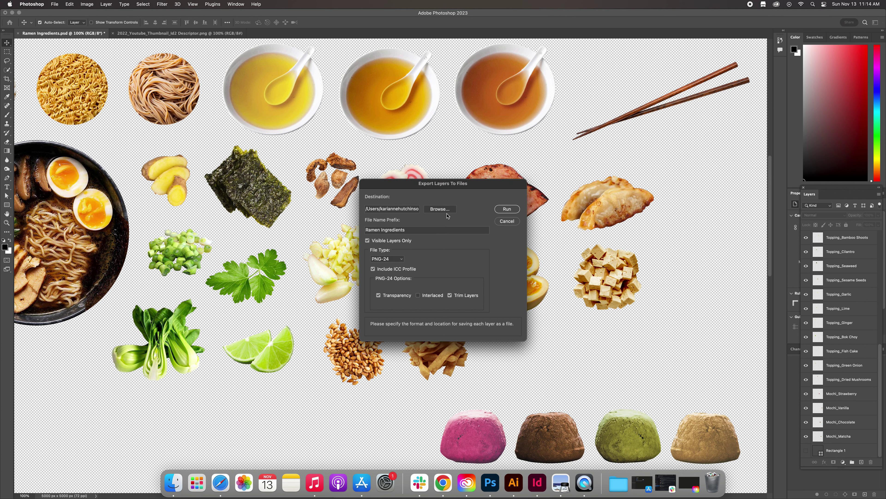
left_click(448, 210)
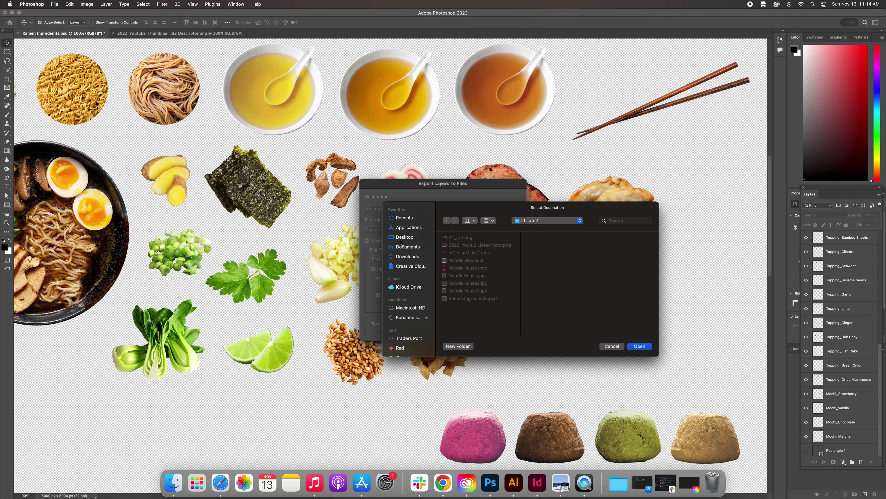
left_click(404, 239)
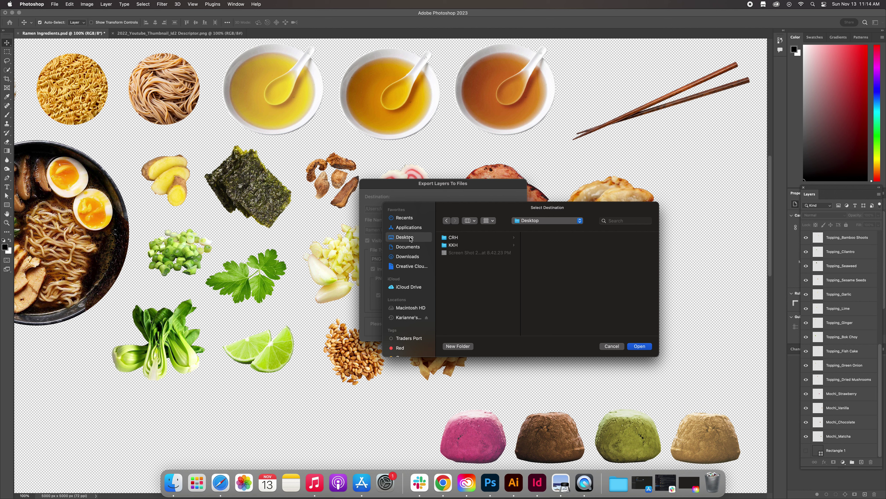
left_click(640, 346)
Step: Set the file prefix to NH, keep PNG-24, and run the export
left_click_drag(430, 230, 356, 226)
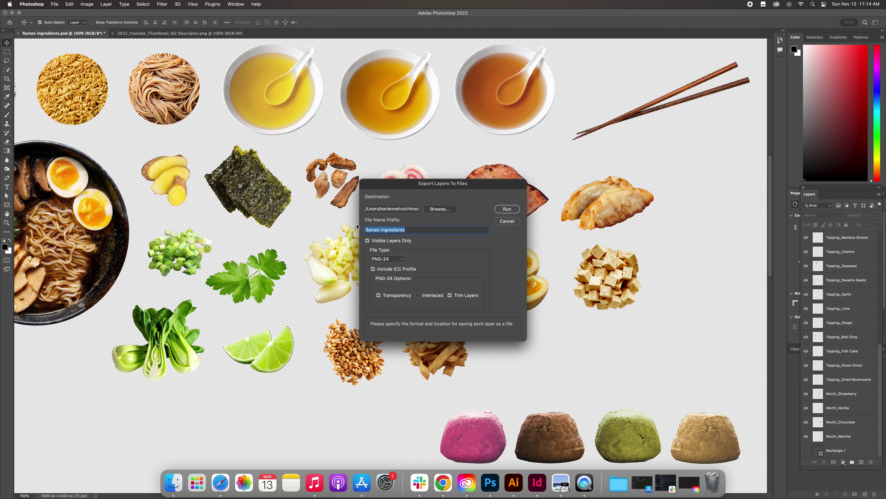
type("R")
key("BackSpace")
type("NH")
left_click(401, 259)
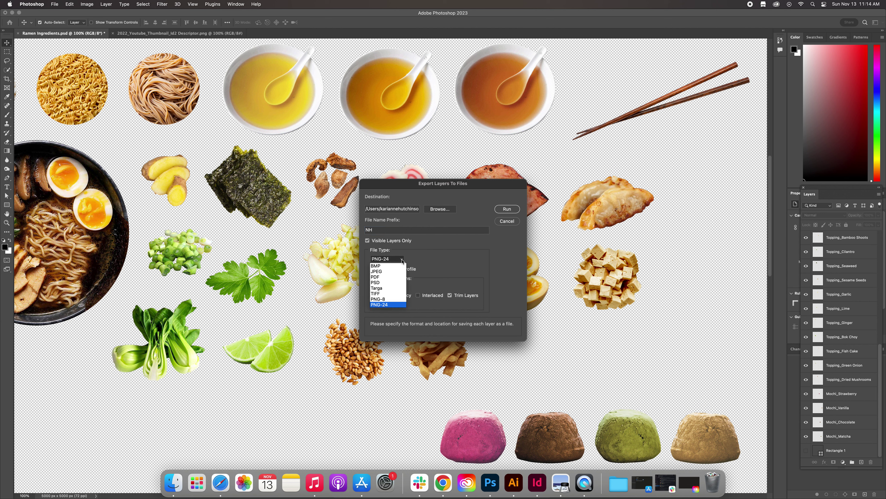
left_click(379, 305)
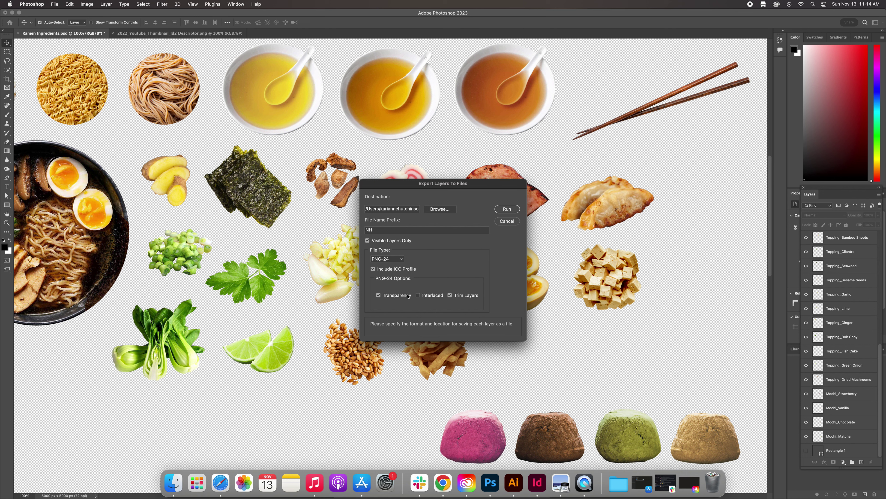
left_click(511, 213)
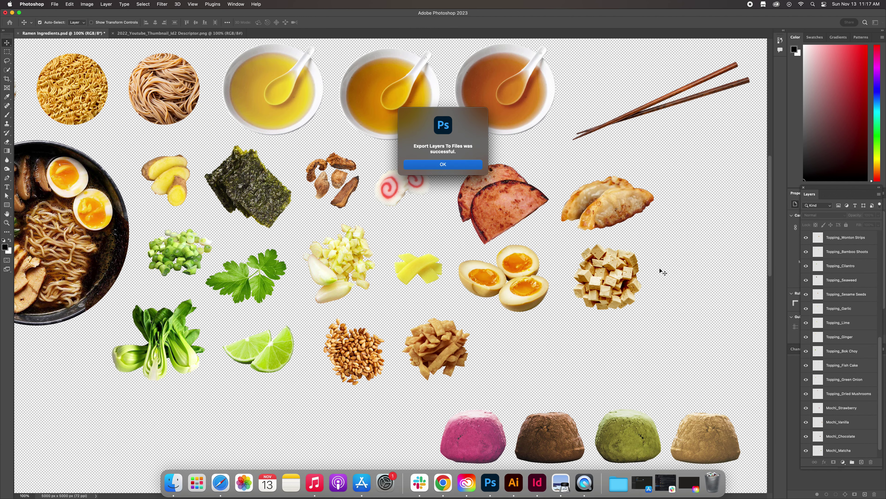
Step: Dismiss the 'Export Layers To Files was successful' alert
left_click(448, 166)
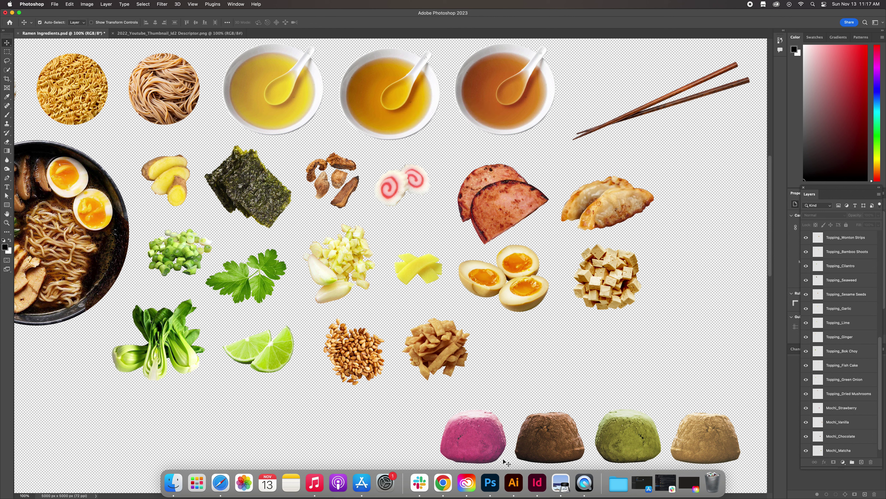
Step: Switch back to the Noodle House layout in InDesign
left_click(538, 484)
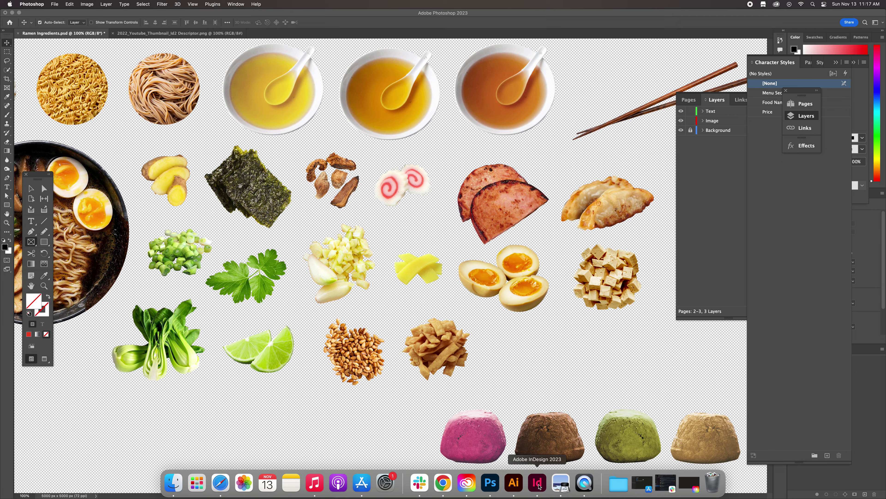
scroll(416, 380, "down", 2)
scroll(416, 380, "up", 3)
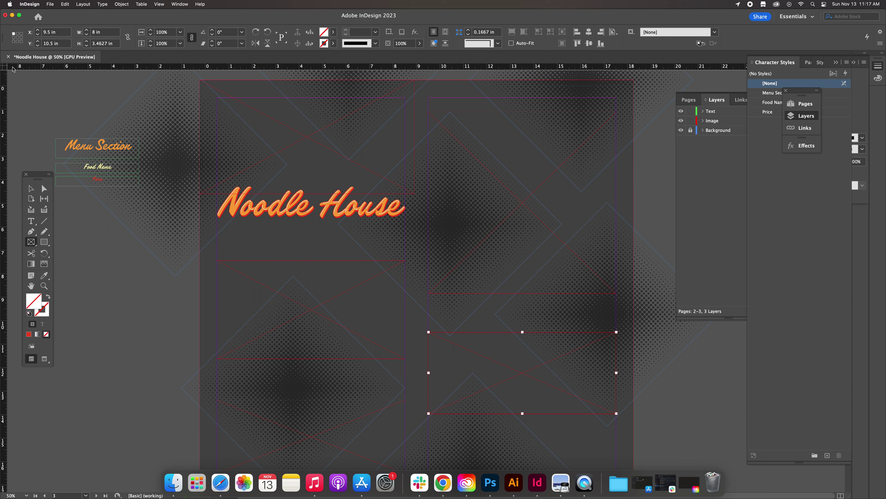
Step: Place the NH_0003 ramen bowl PNG into the selected lower frame
left_click(51, 4)
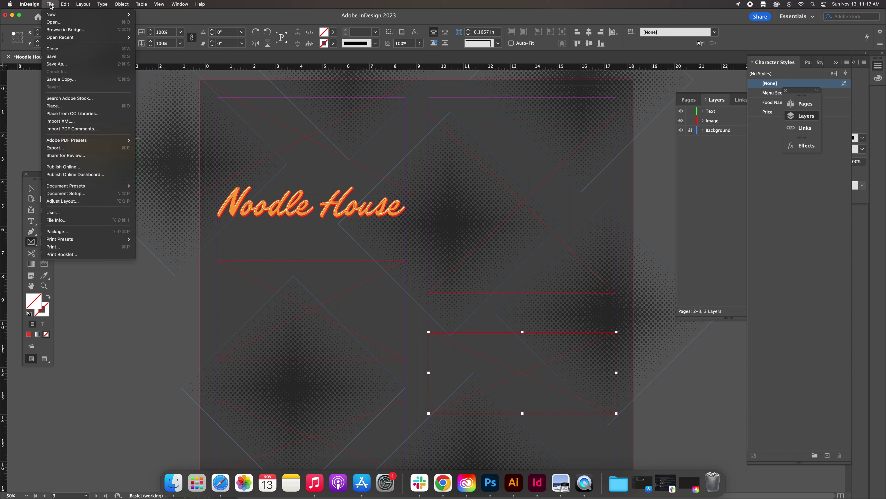
left_click(54, 105)
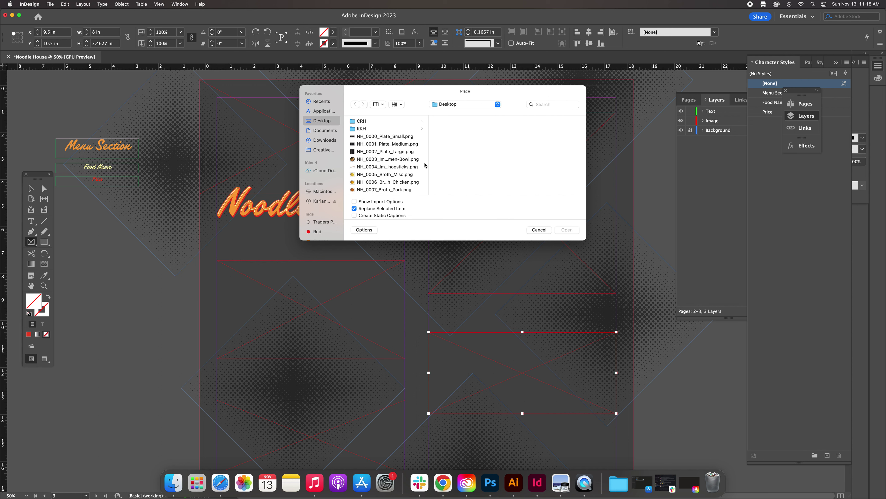
scroll(412, 163, "down", 1)
left_click(383, 153)
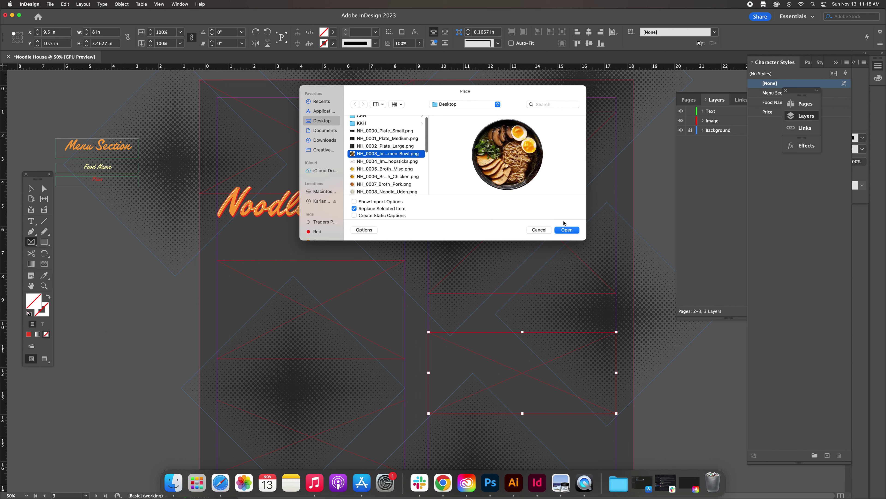
left_click(566, 230)
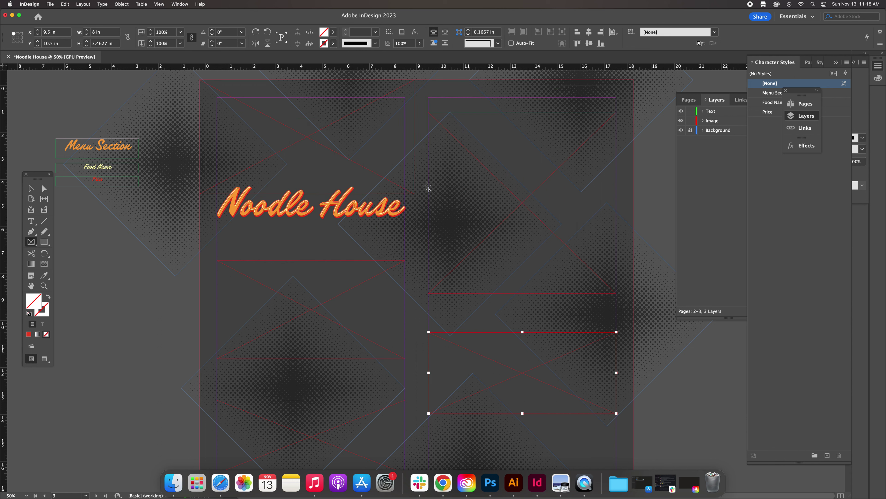
left_click(304, 136)
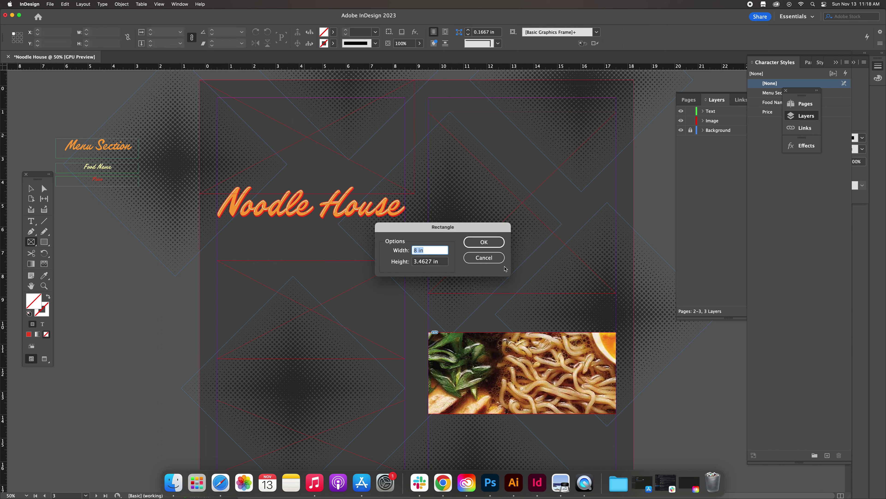
left_click(501, 259)
Step: Undo the placement and put the ramen image into the top page frame instead
key("super+z")
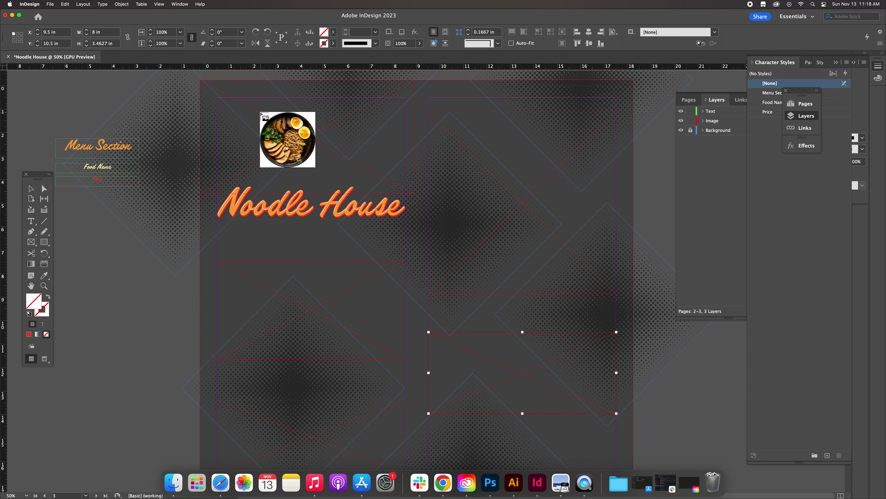
left_click(261, 113)
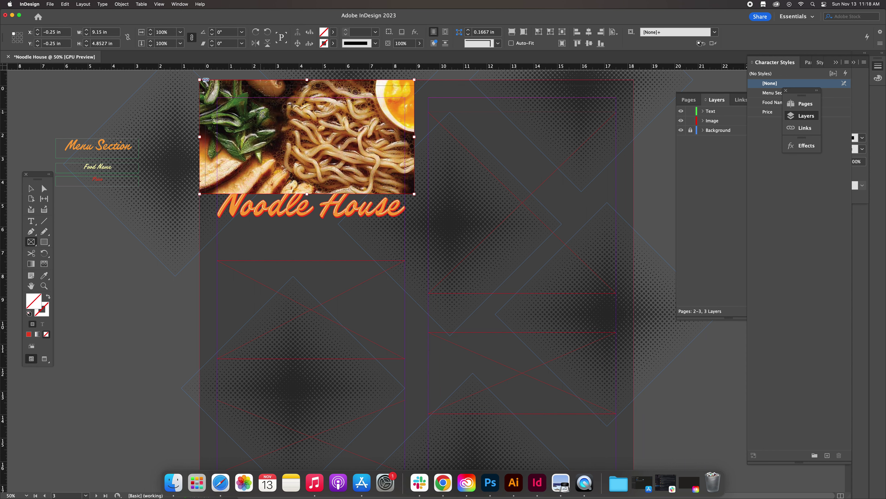
scroll(407, 209, "up", 5)
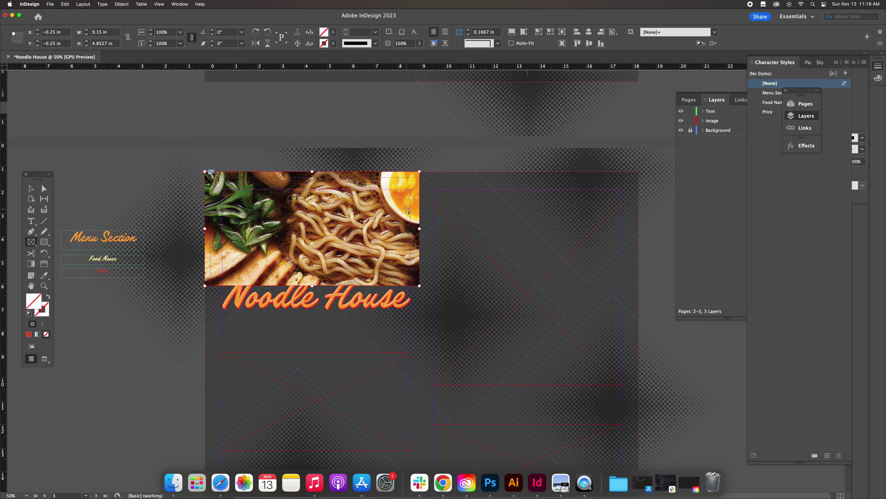
scroll(407, 209, "left", 2)
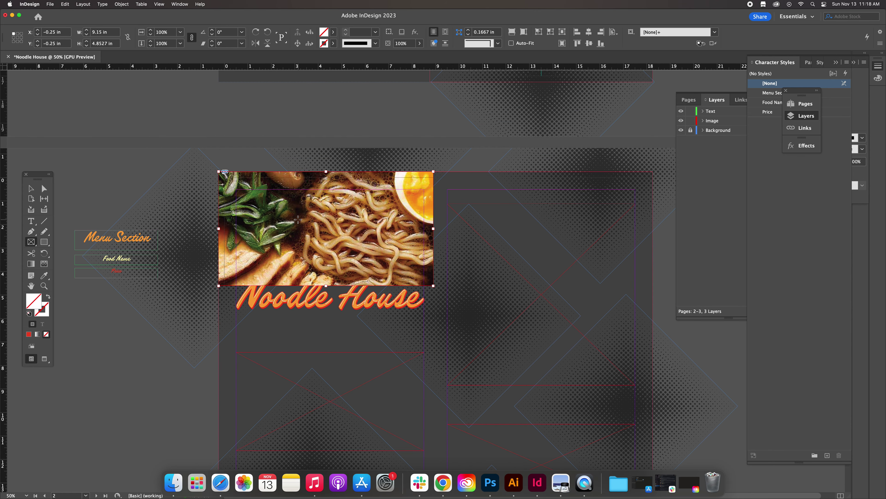
left_click(347, 236)
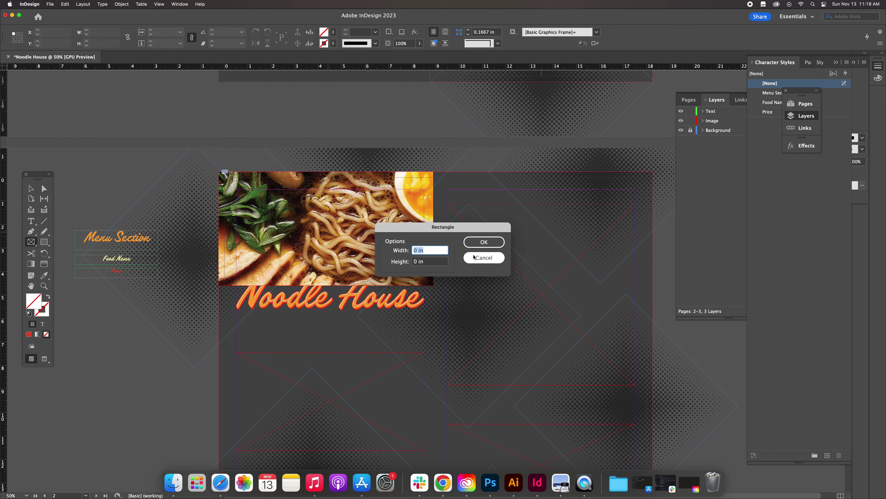
left_click(472, 256)
Step: Scale the ramen photo to about 49%, shift it right, and rotate it 90°
key("v")
left_click(325, 228)
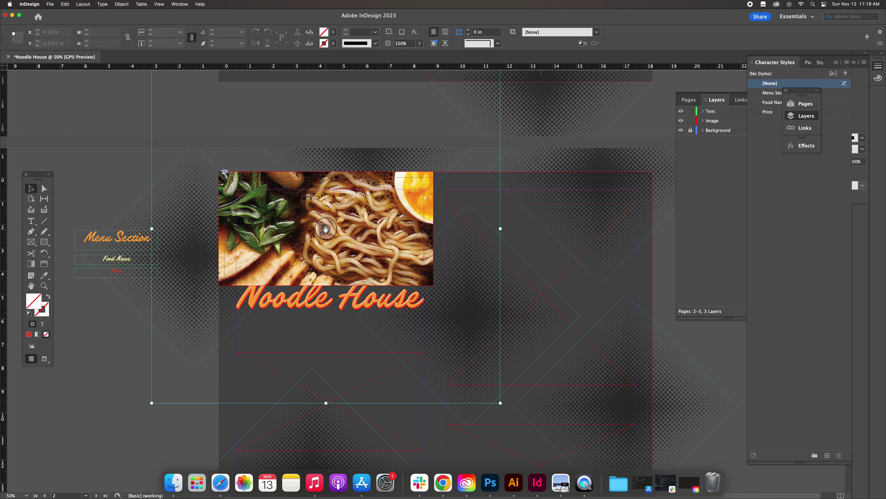
left_click_drag(500, 404, 382, 281)
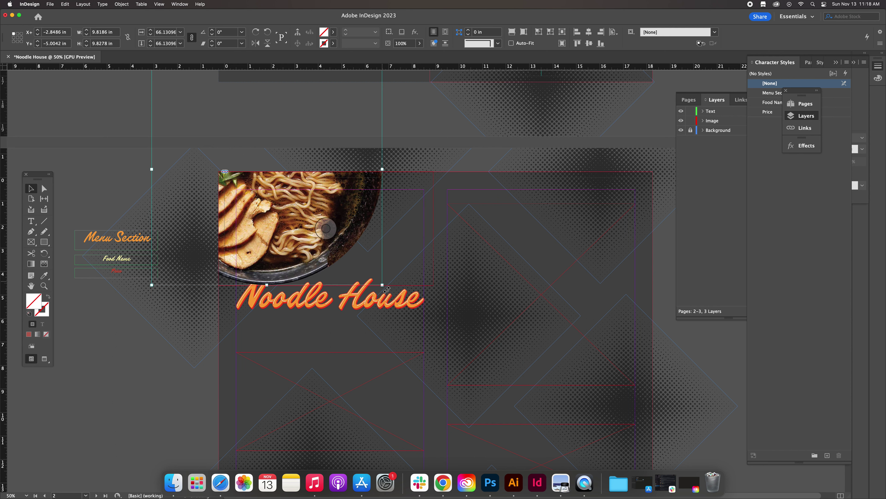
scroll(171, 140, "up", 3)
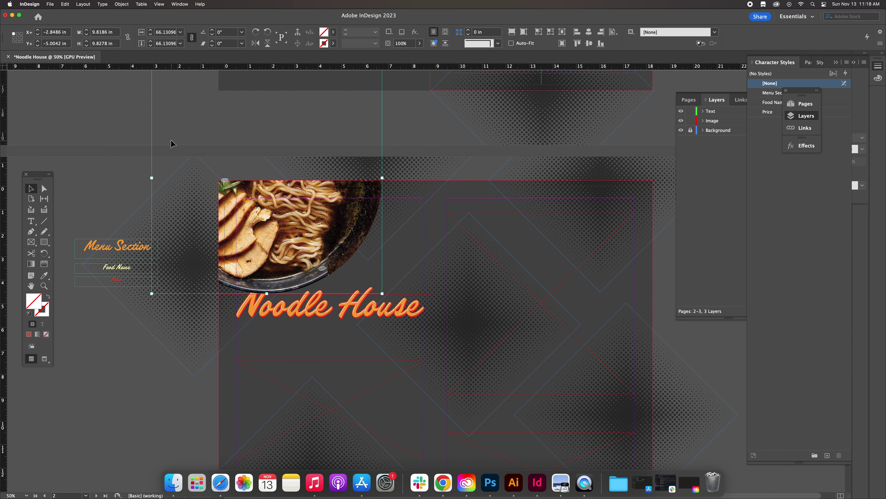
scroll(144, 316, "up", 4)
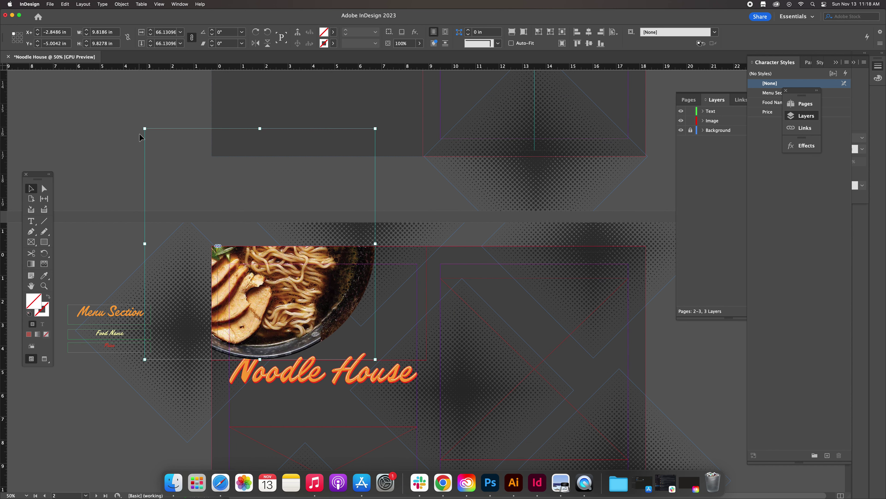
left_click_drag(143, 129, 208, 213)
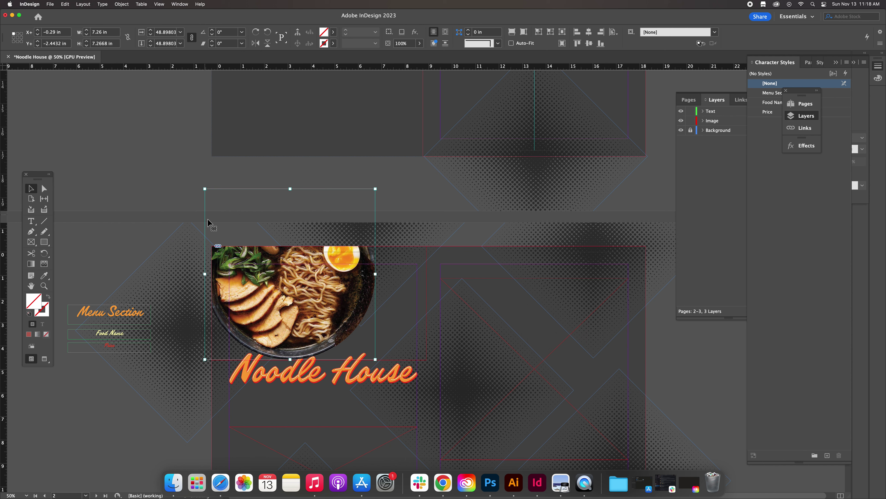
left_click_drag(345, 338, 376, 337)
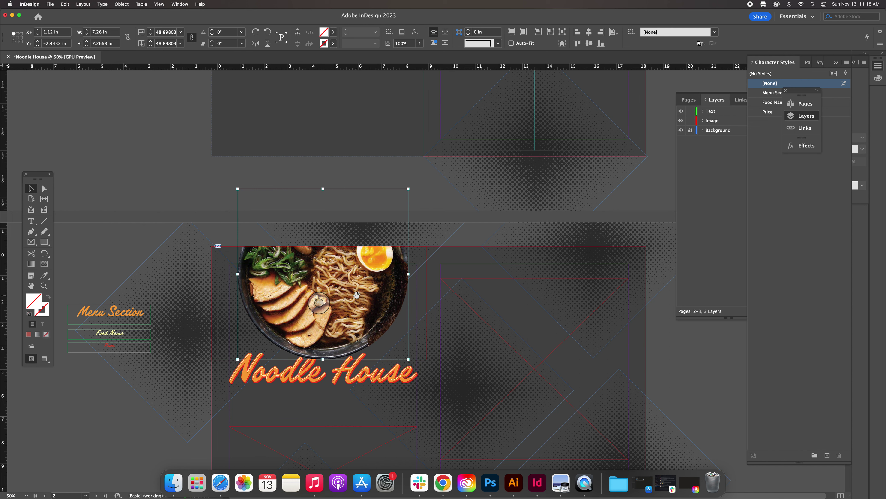
left_click_drag(413, 188, 242, 181)
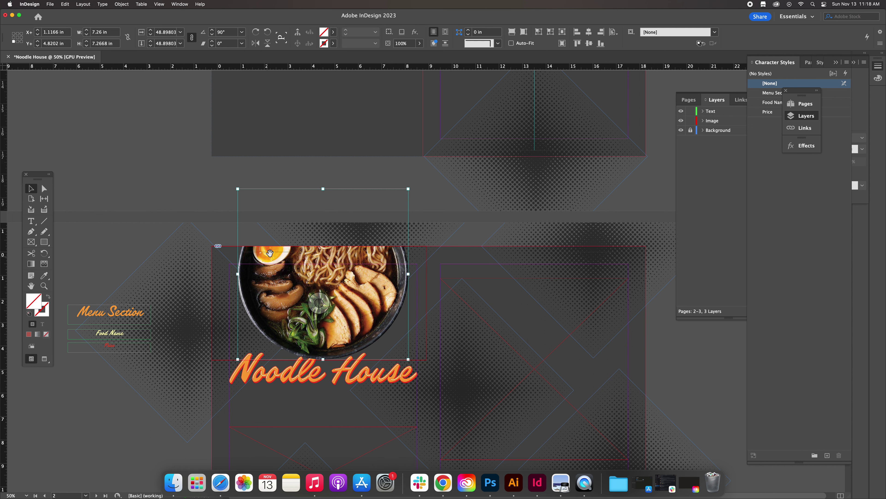
Step: Nudge the Noodle House title slightly lower and deselect everything
scroll(377, 298, "down", 2)
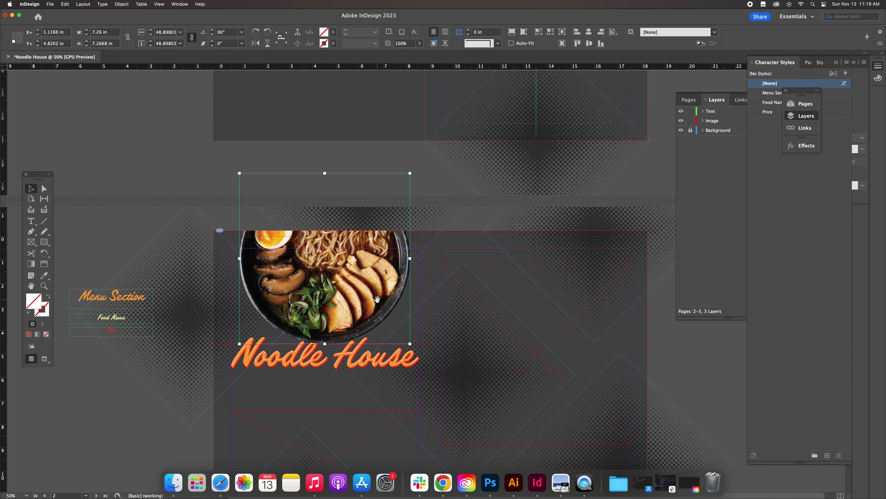
left_click(306, 358)
left_click_drag(306, 359, 306, 367)
left_click(365, 320)
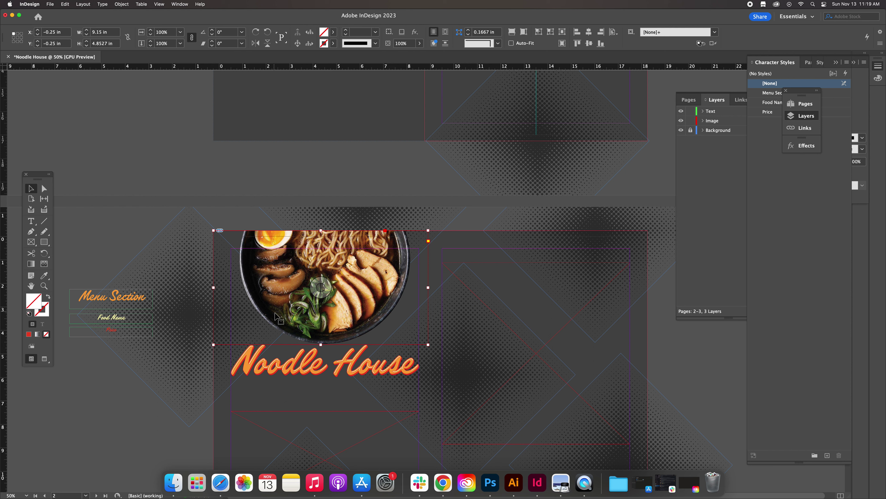
left_click(343, 366)
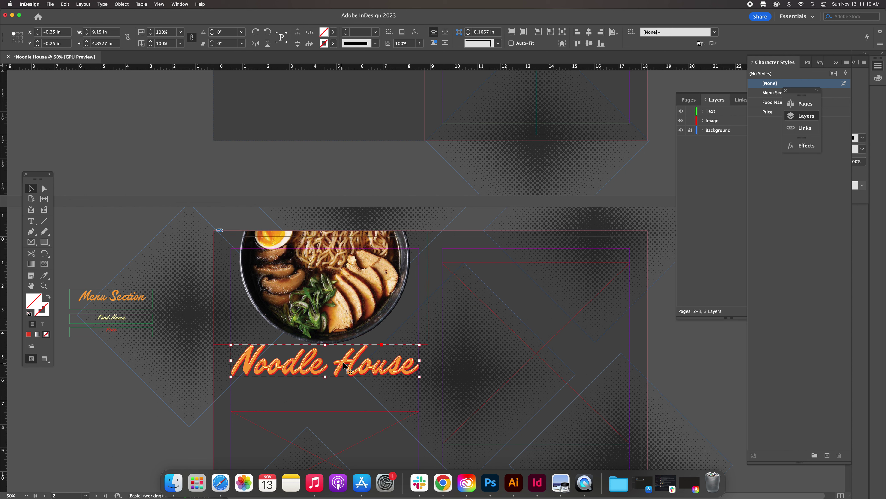
left_click(92, 386)
left_click(50, 4)
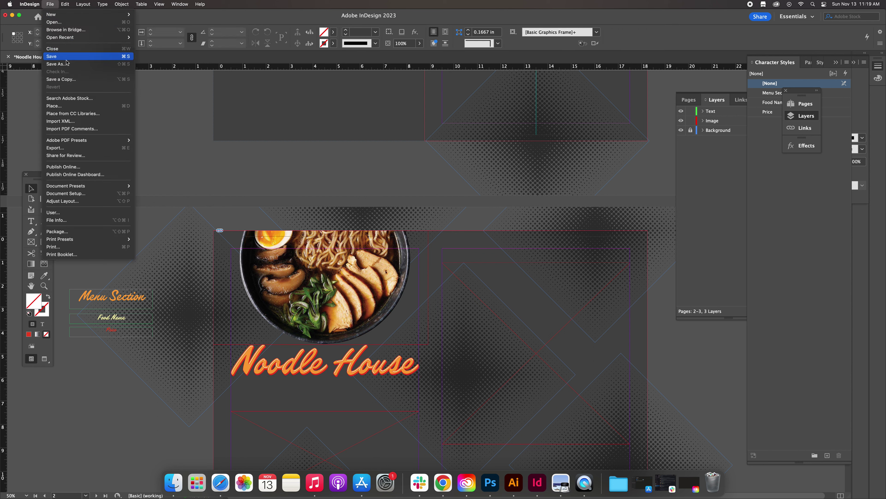
Step: Place the chopsticks image over the ramen bowl and scale it down to about 73%
left_click(58, 107)
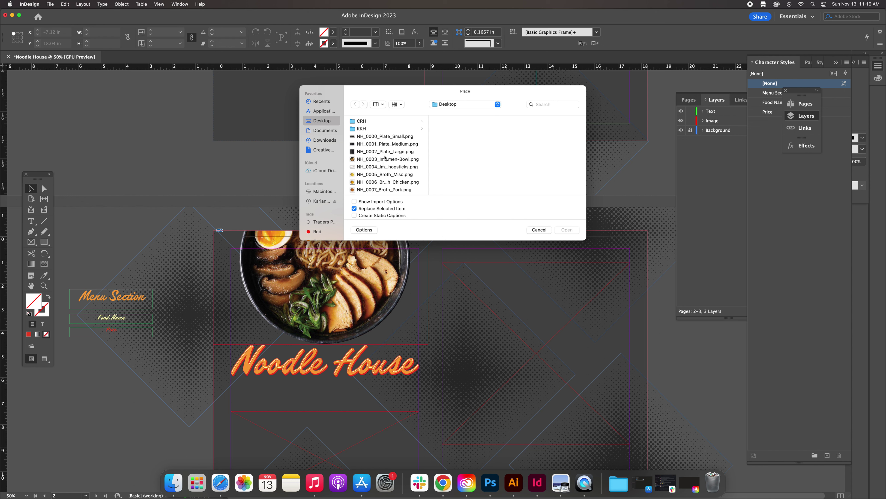
left_click(384, 168)
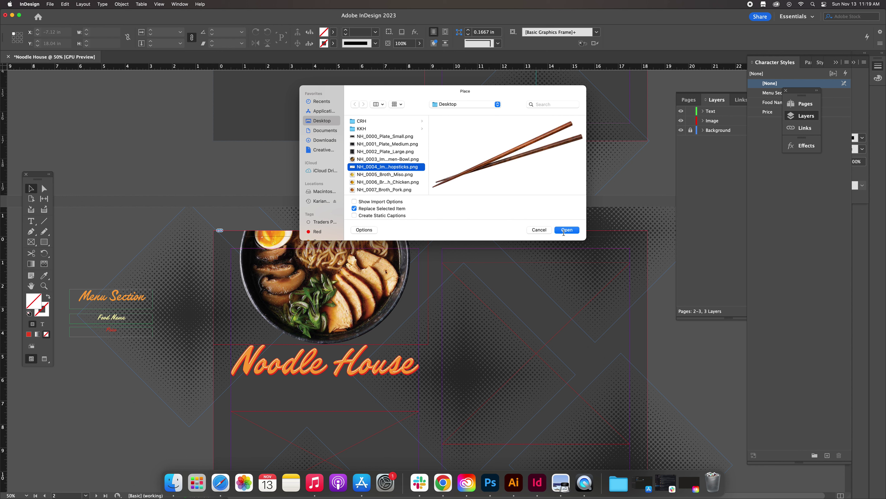
left_click(562, 233)
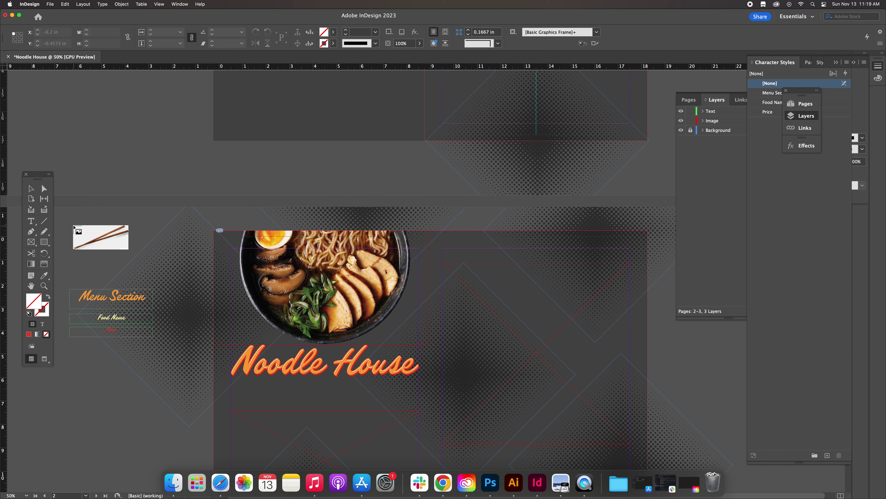
left_click(73, 225)
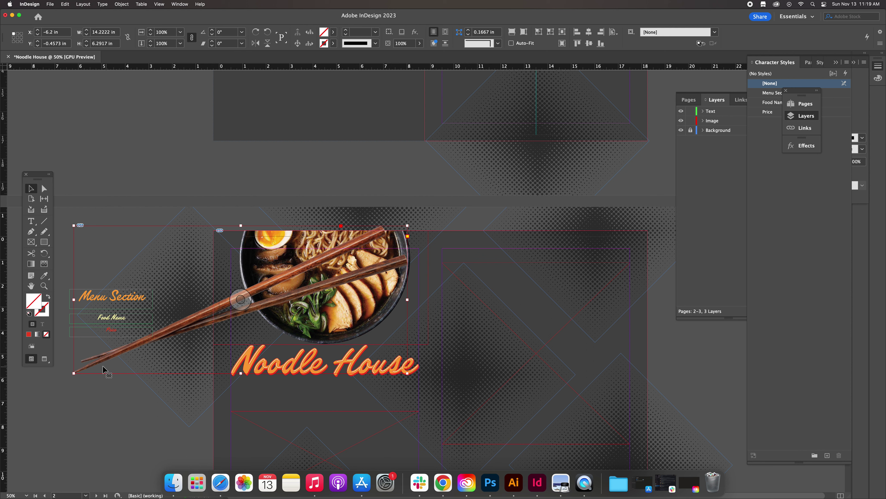
left_click(236, 301)
left_click_drag(74, 373, 184, 333)
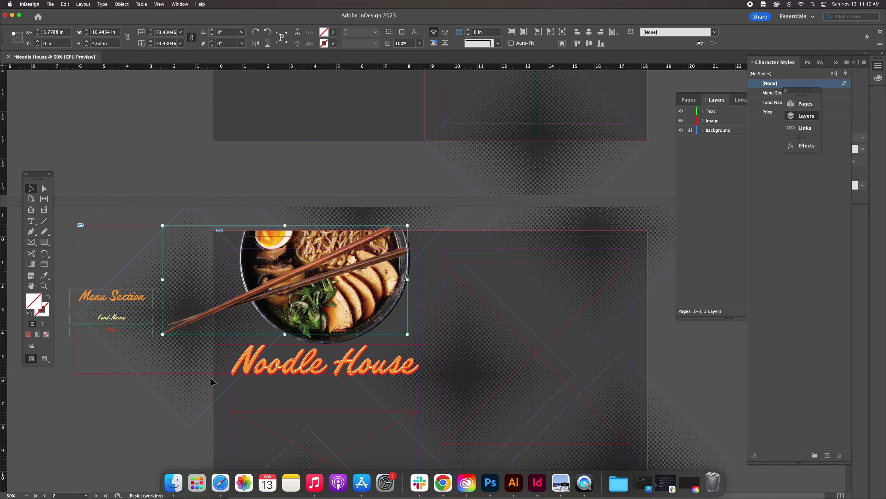
Step: Rotate the chopsticks frame to about 43.25° and lay it diagonally across the ramen bowl
left_click(193, 373)
key("super+z")
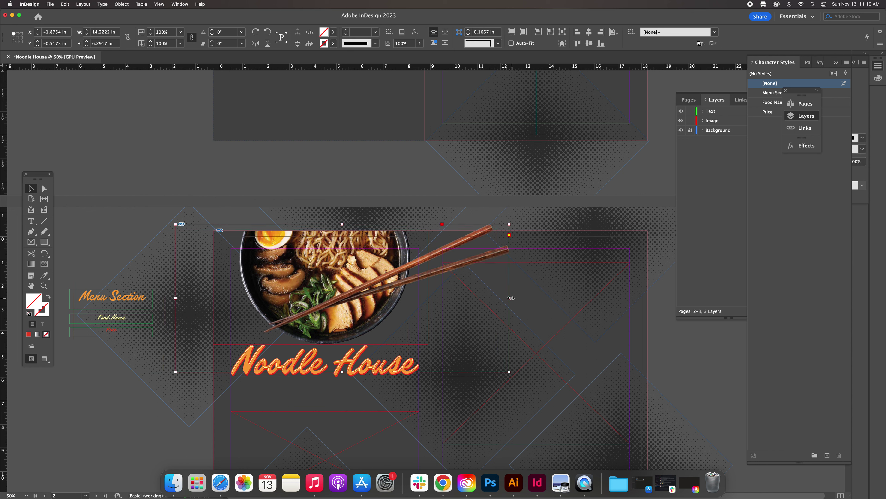
left_click_drag(513, 374, 471, 233)
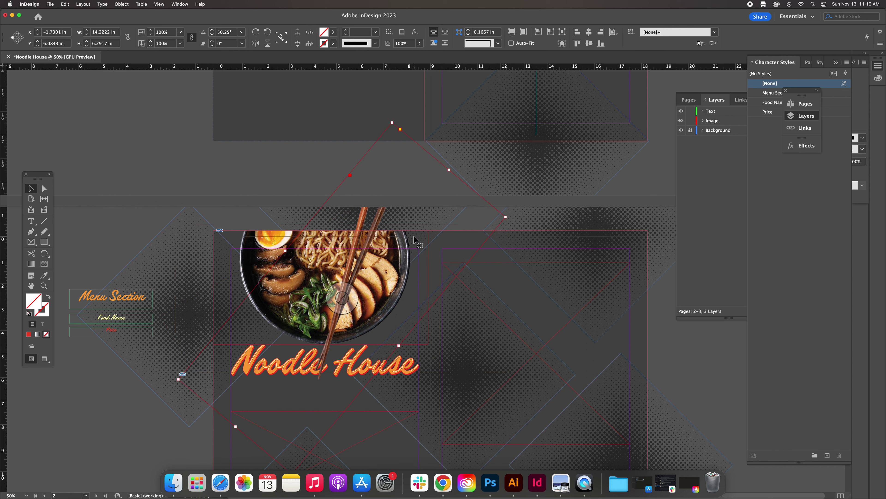
left_click_drag(336, 328, 355, 309)
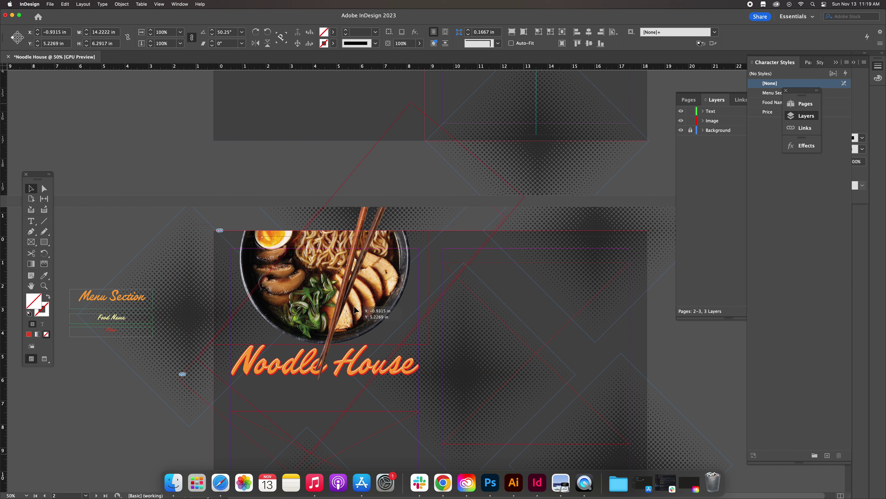
key("super+z")
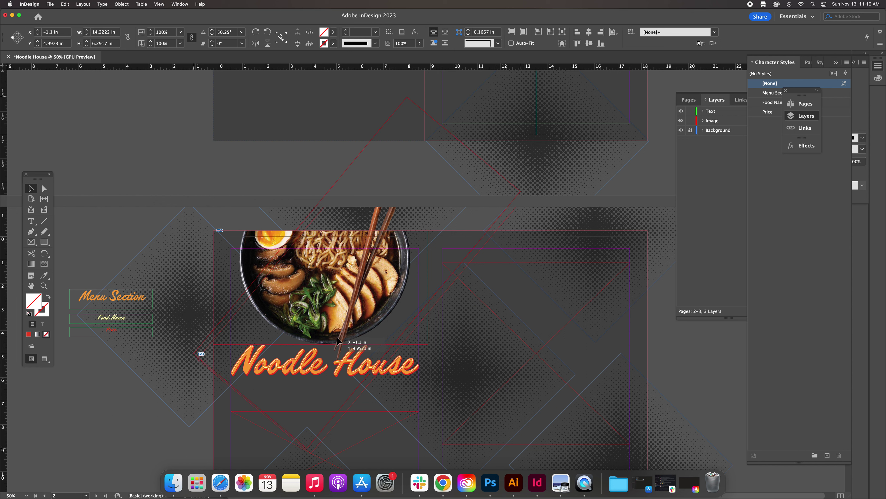
left_click_drag(337, 348, 330, 340)
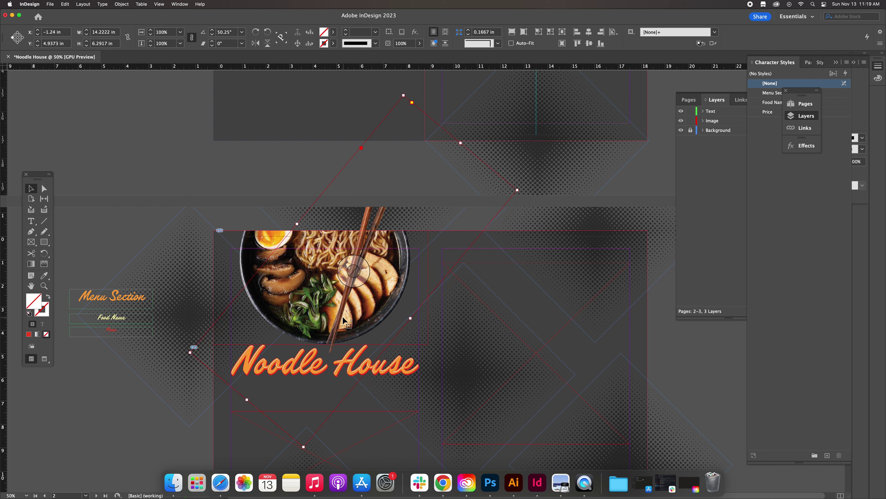
left_click_drag(335, 336, 335, 341)
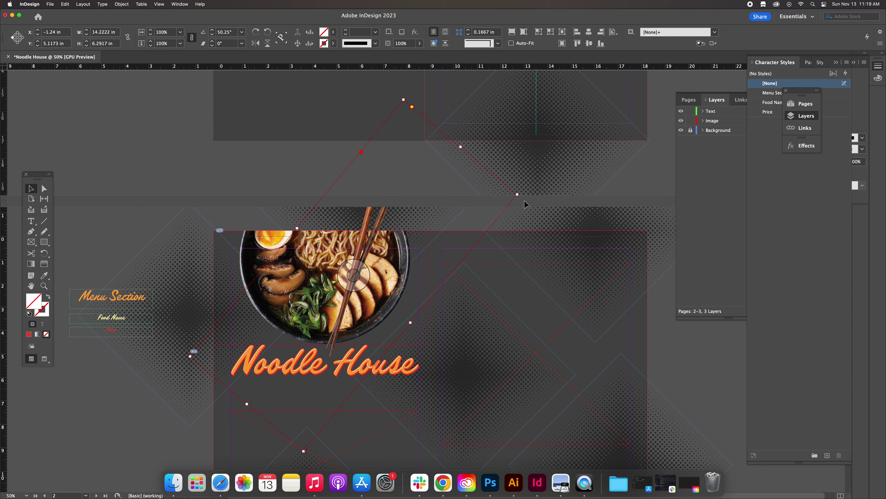
left_click_drag(520, 194, 527, 215)
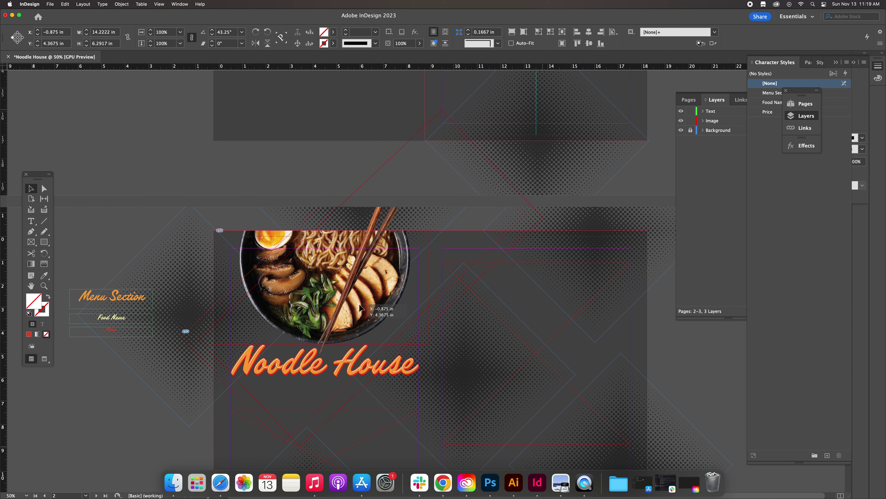
left_click_drag(340, 312, 350, 314)
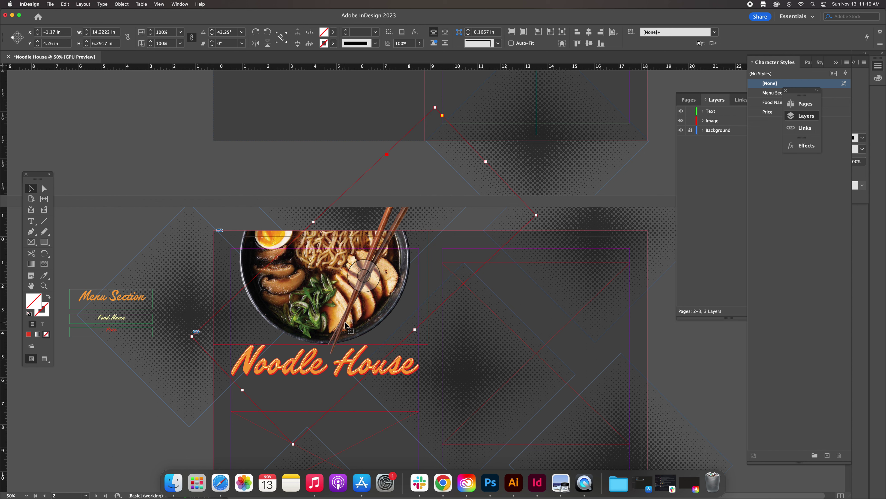
left_click(165, 387)
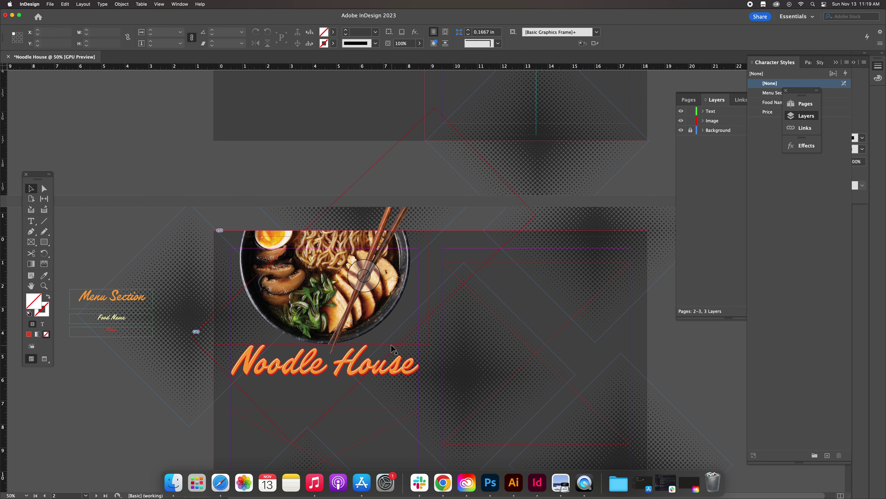
scroll(390, 348, "down", 3)
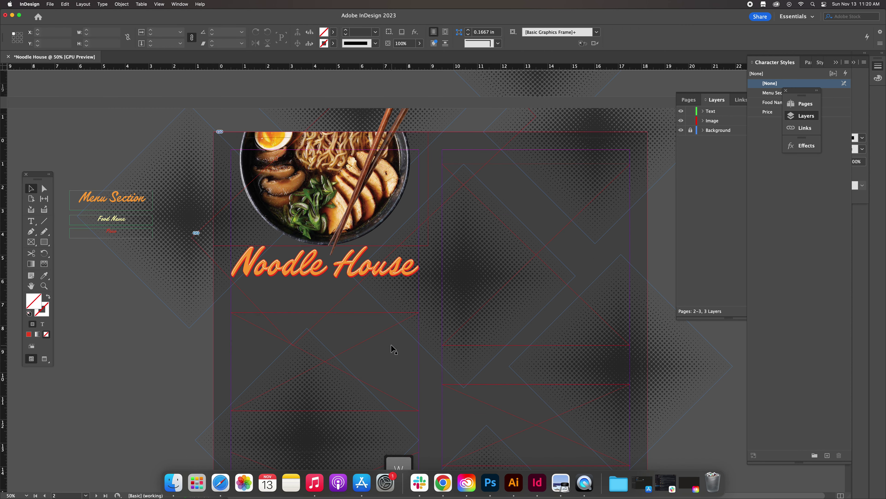
key("w")
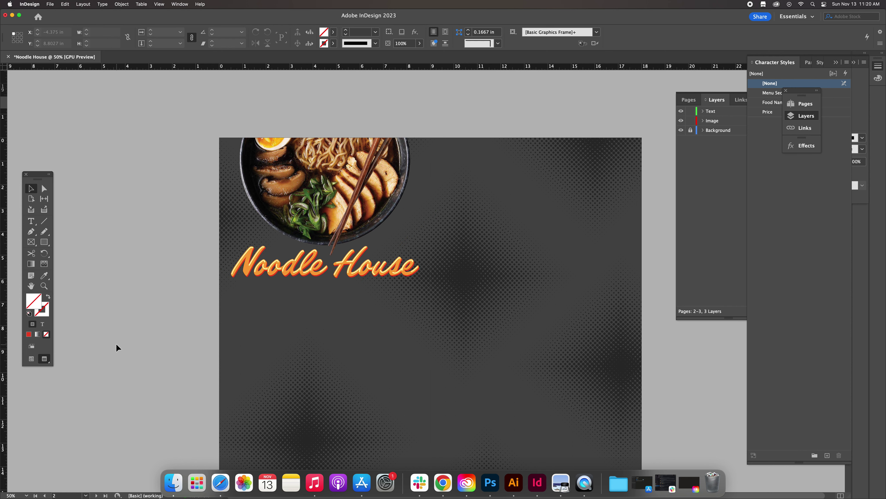
key("w")
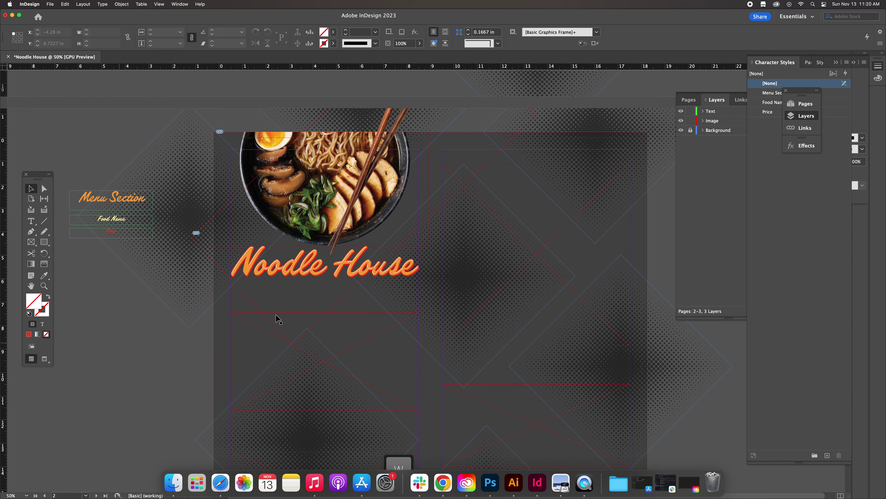
scroll(450, 310, "down", 5)
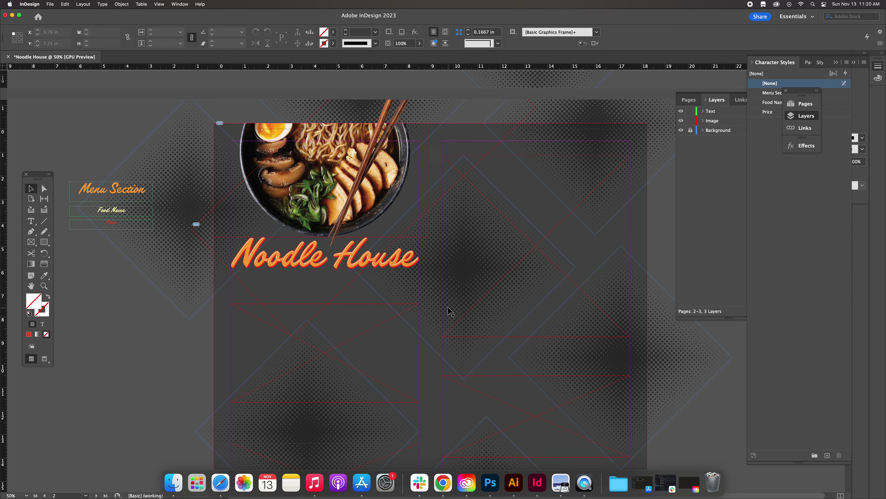
scroll(450, 310, "up", 1)
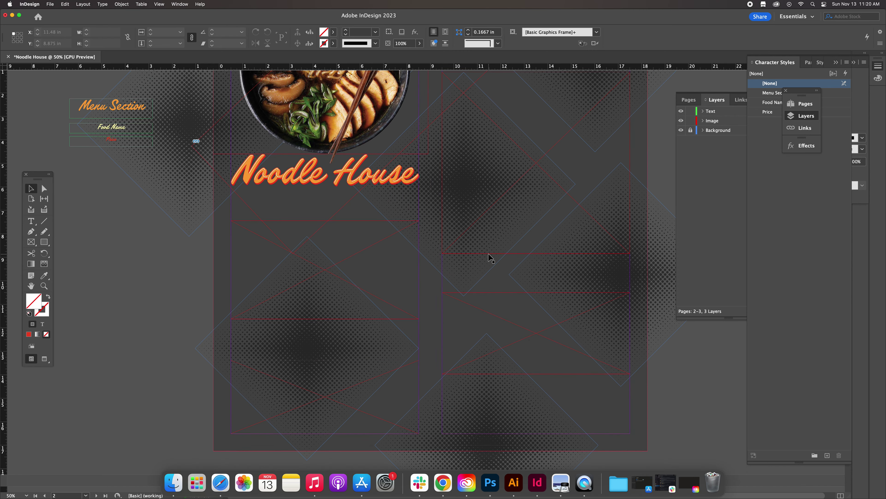
scroll(490, 258, "up", 3)
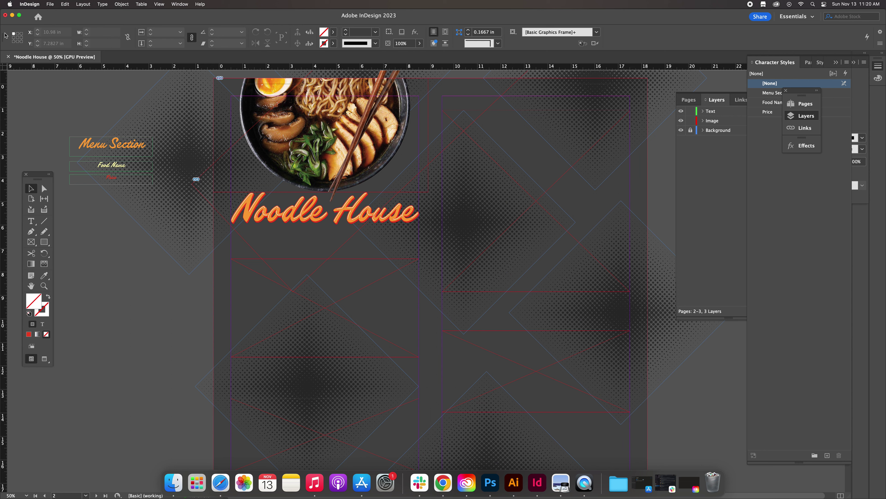
Step: Place NH_0002_Plate_Large.png into the upper right-hand frame
left_click(51, 4)
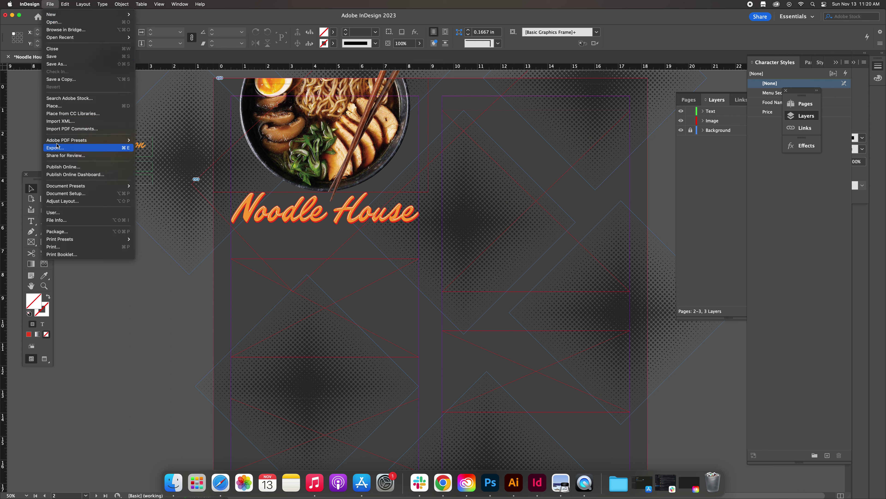
left_click(60, 106)
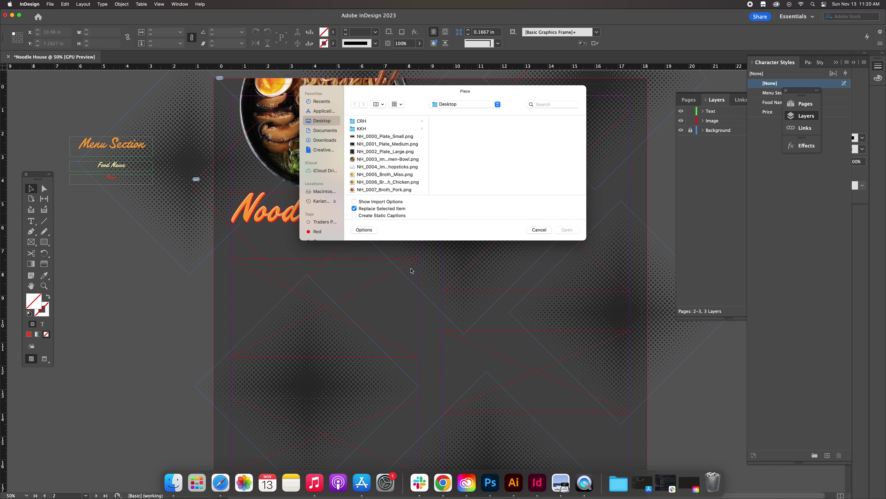
left_click(391, 153)
left_click(565, 230)
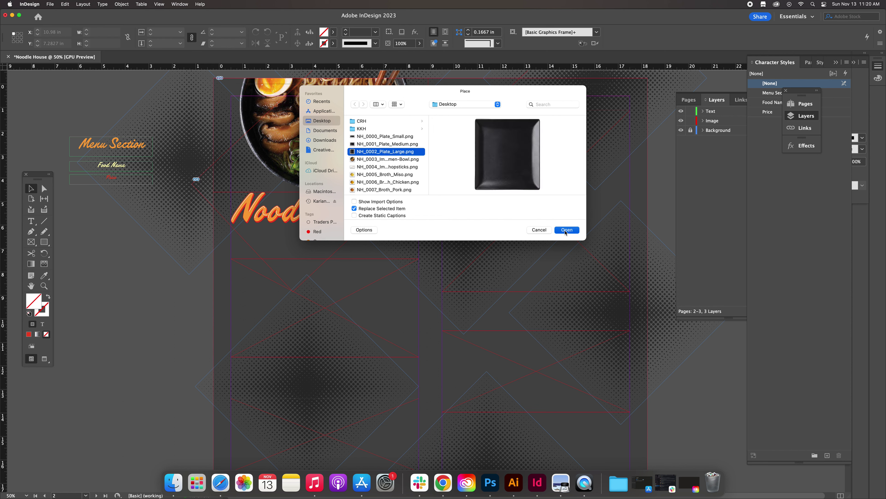
left_click(522, 188)
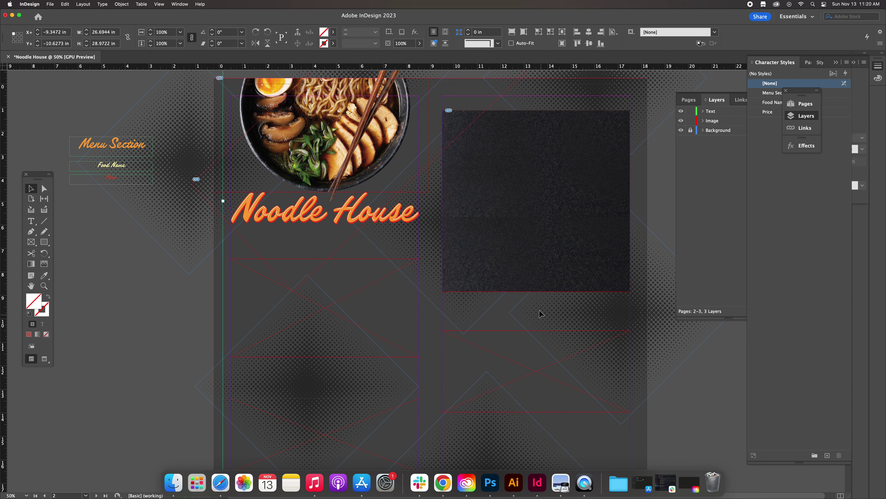
Step: Scale the large plate down proportionally to about 7.2 in wide and trim the frame height
left_click(529, 288, "alt+super")
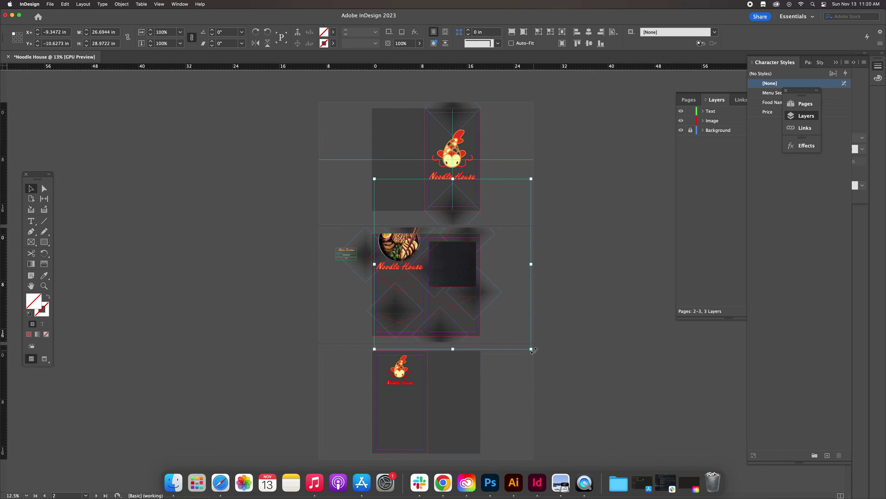
left_click_drag(531, 348, 474, 280)
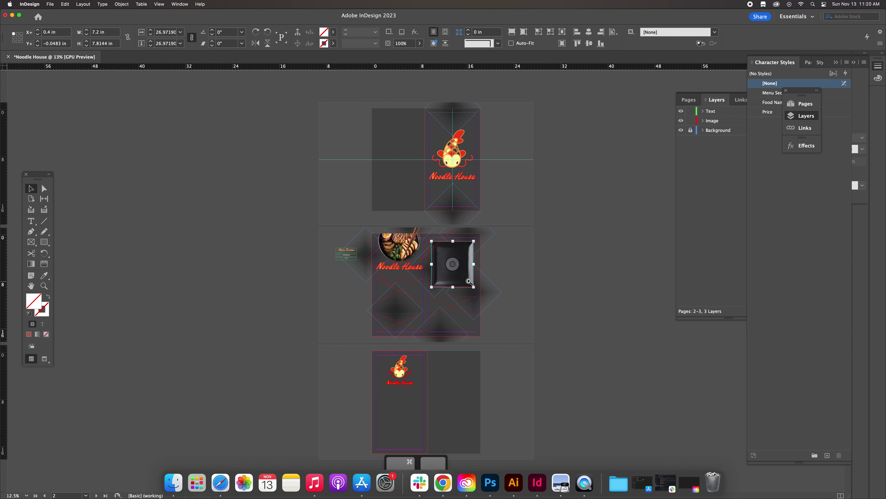
left_click(469, 280, "super")
left_click(469, 280, "super")
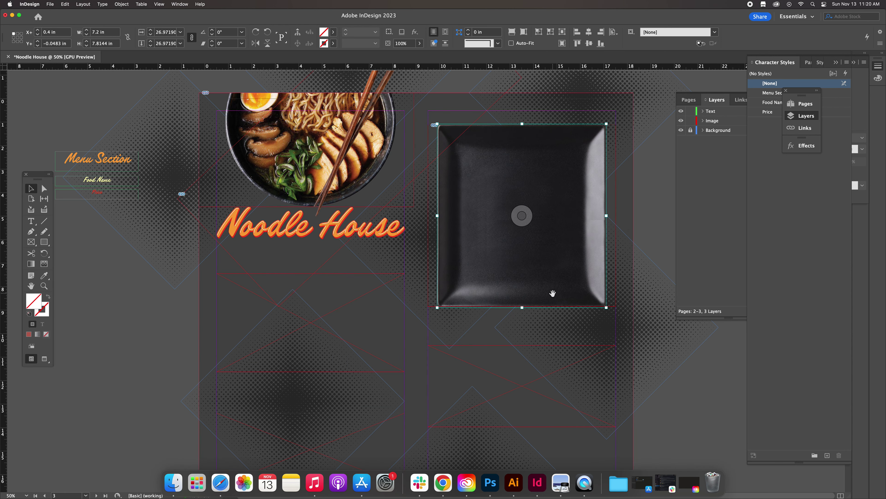
left_click_drag(522, 308, 521, 306)
left_click(663, 390)
scroll(452, 327, "down", 3)
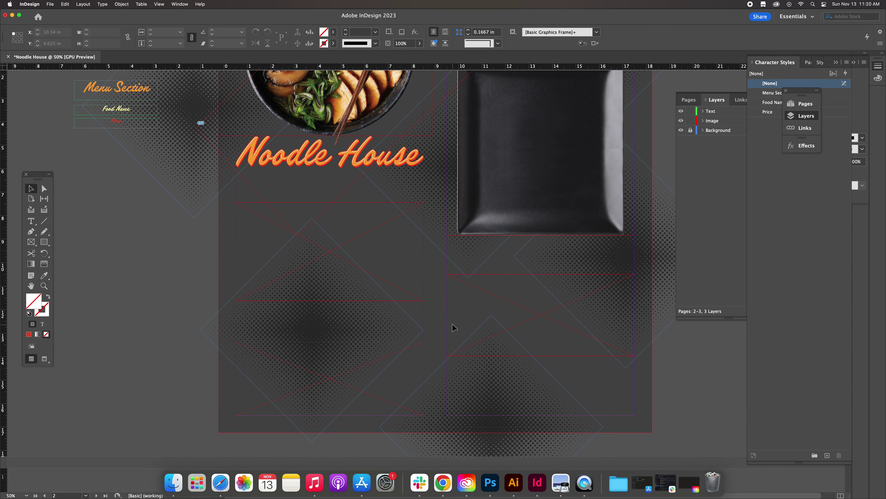
scroll(452, 327, "right", 2)
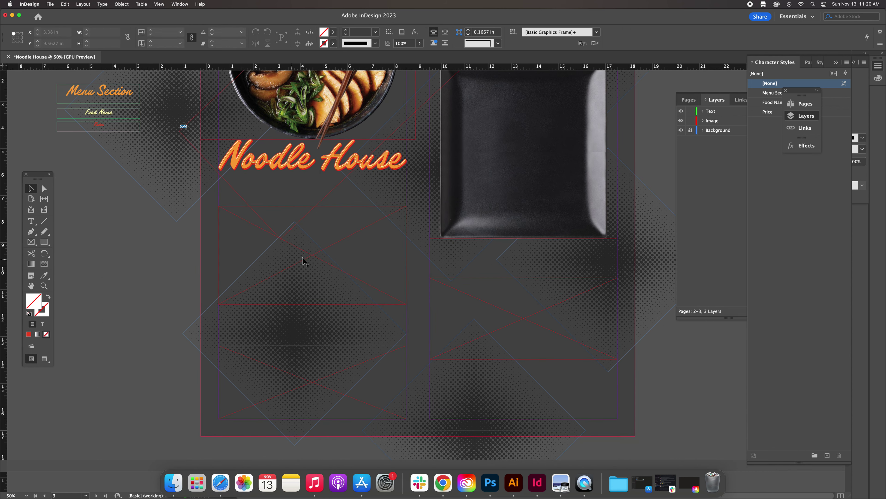
Step: Place NH_0001_Plate_Medium.png in a new frame below the Noodle House title
left_click(50, 4)
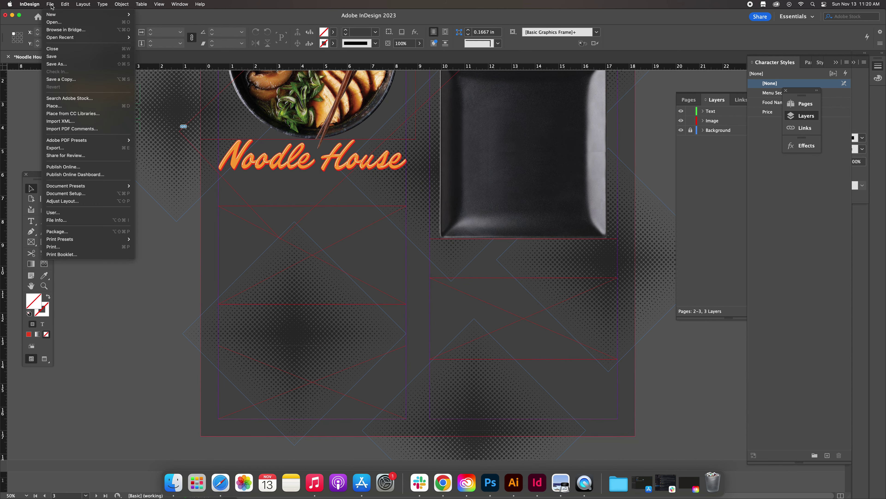
left_click(76, 106)
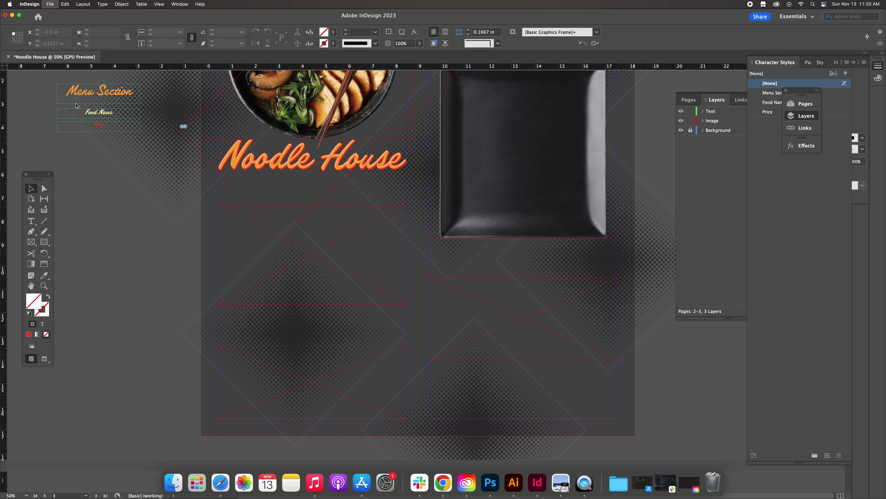
left_click(371, 143)
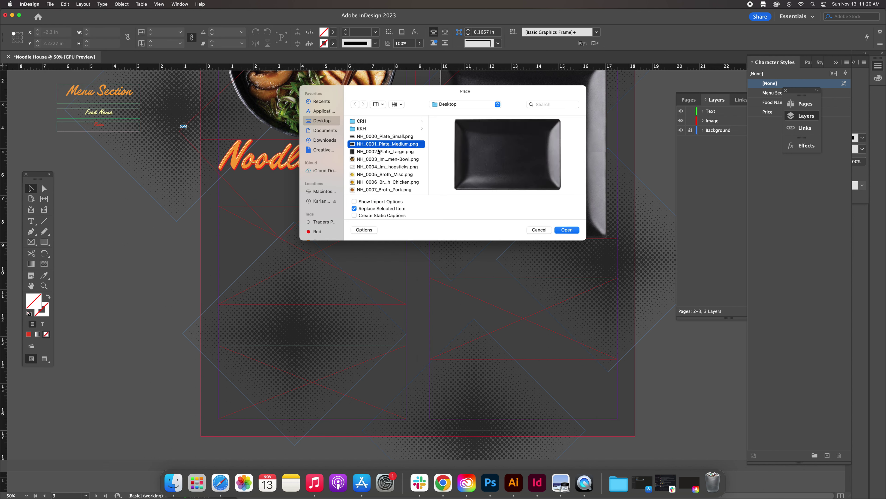
left_click(568, 231)
left_click_drag(247, 222, 247, 224)
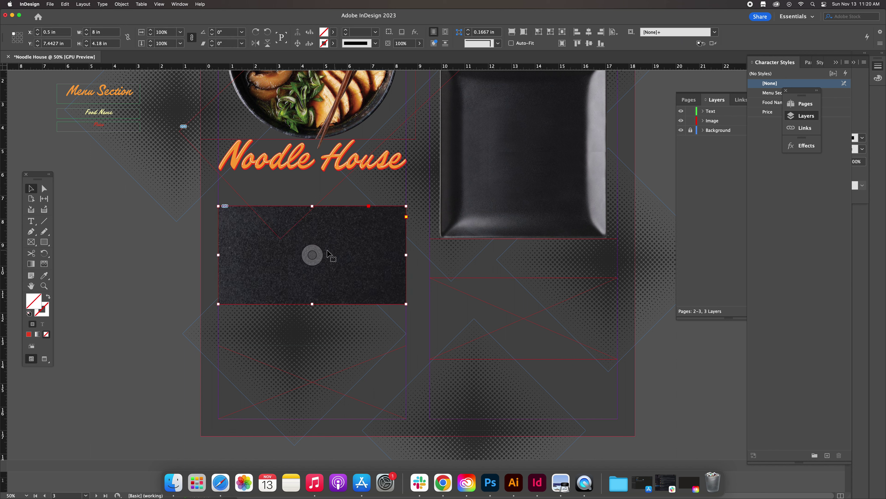
Step: Scale the oversized medium plate image down proportionally
left_click(478, 376)
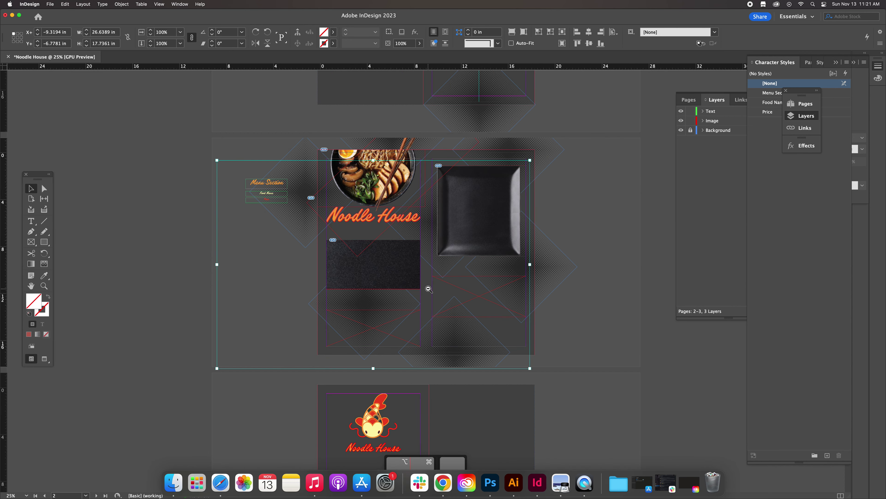
scroll(434, 276, "down", 2)
left_click_drag(479, 343, 417, 299)
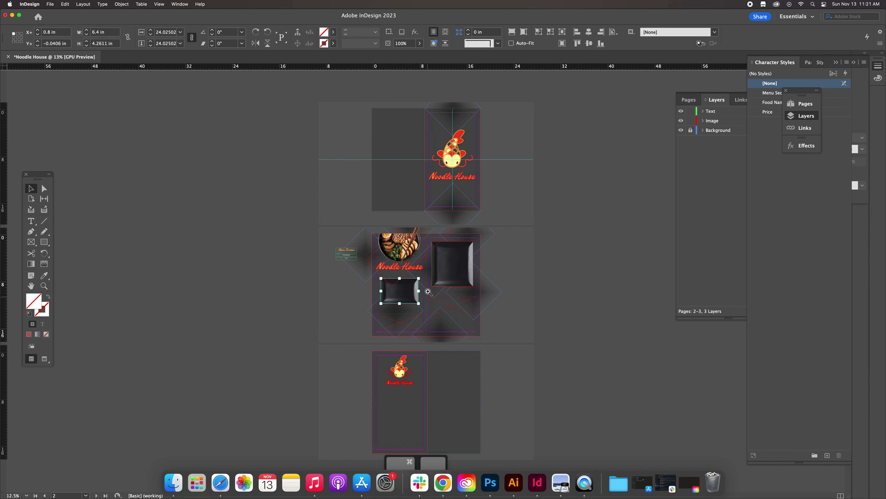
left_click(428, 292, "super")
left_click(420, 292, "super")
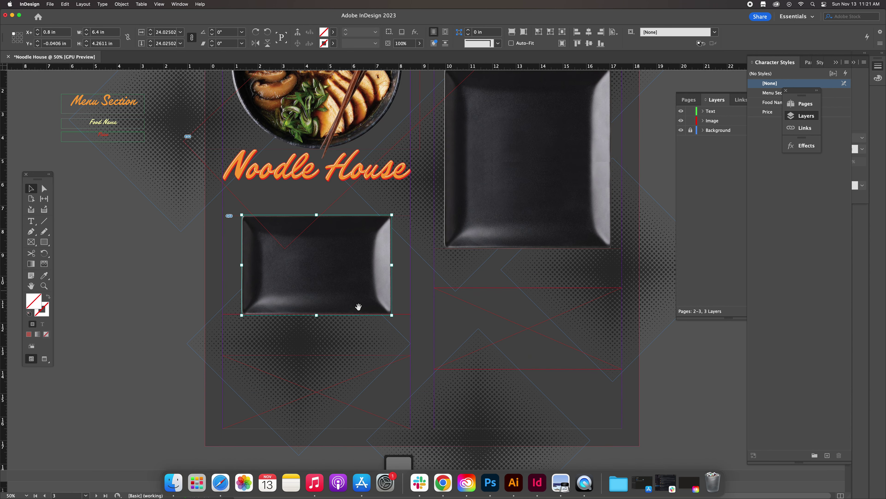
Step: Stretch the medium plate's frame taller
left_click(398, 315)
left_click_drag(317, 314, 317, 330)
key("super+z")
left_click_drag(317, 314, 317, 328)
key("super+z")
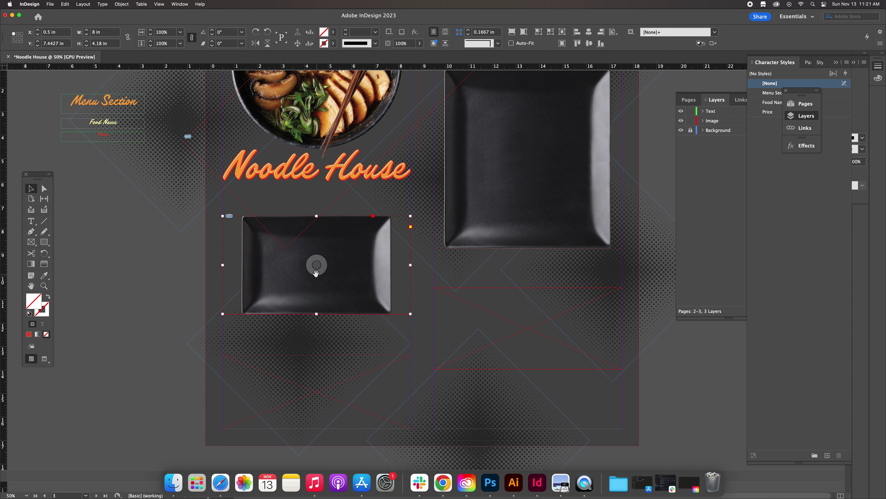
double_click(269, 274)
key("Escape")
left_click_drag(316, 313, 320, 328)
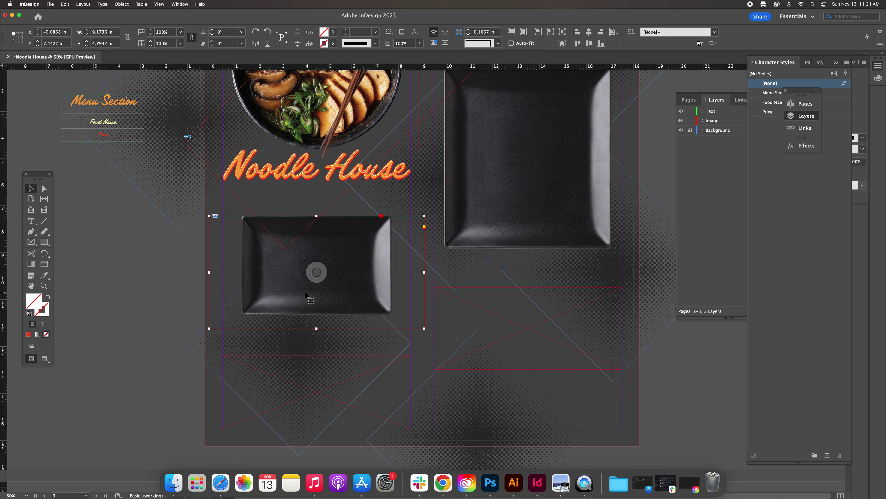
Step: Scale the medium plate photo up proportionally to about 8 in wide
left_click(317, 272)
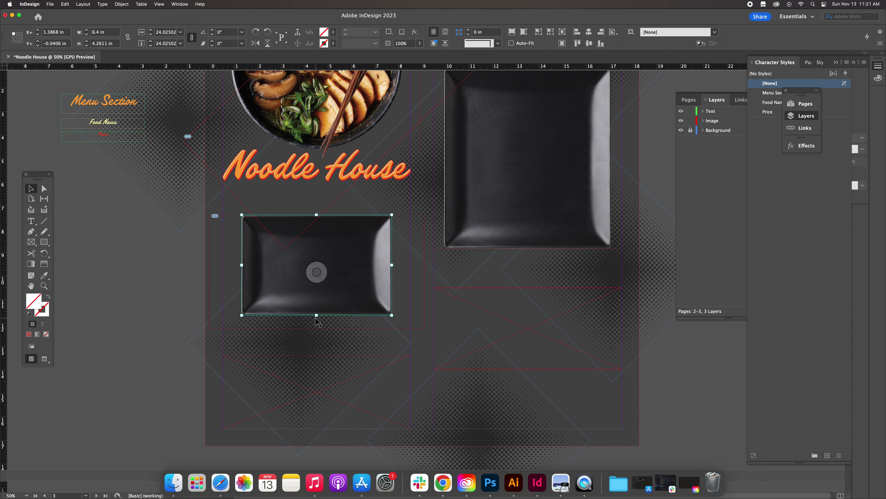
left_click_drag(316, 318, 316, 329)
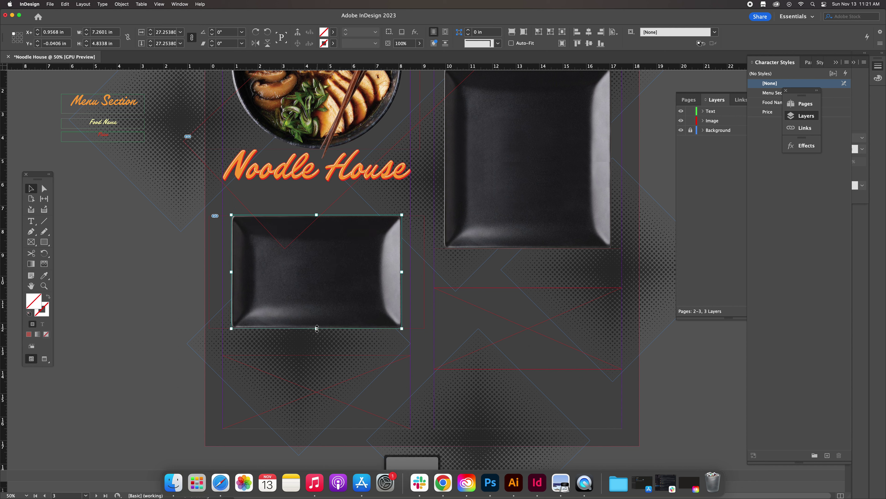
left_click_drag(401, 271, 410, 272)
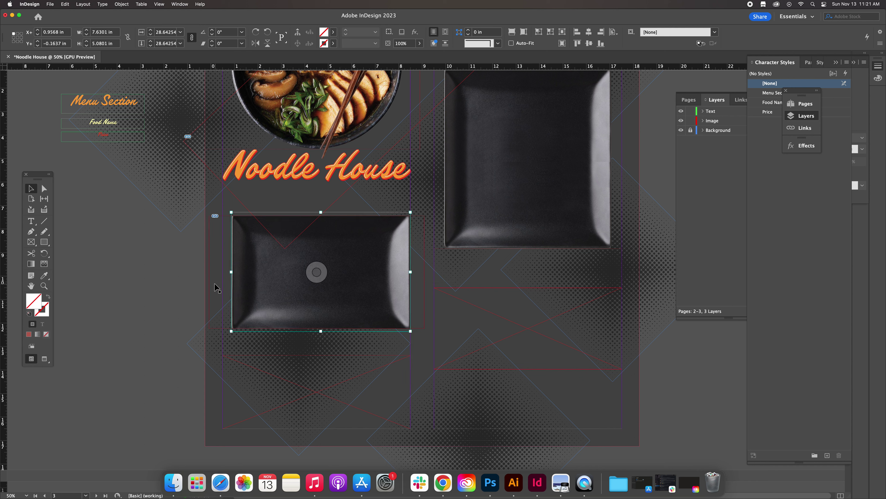
left_click_drag(229, 273, 223, 272)
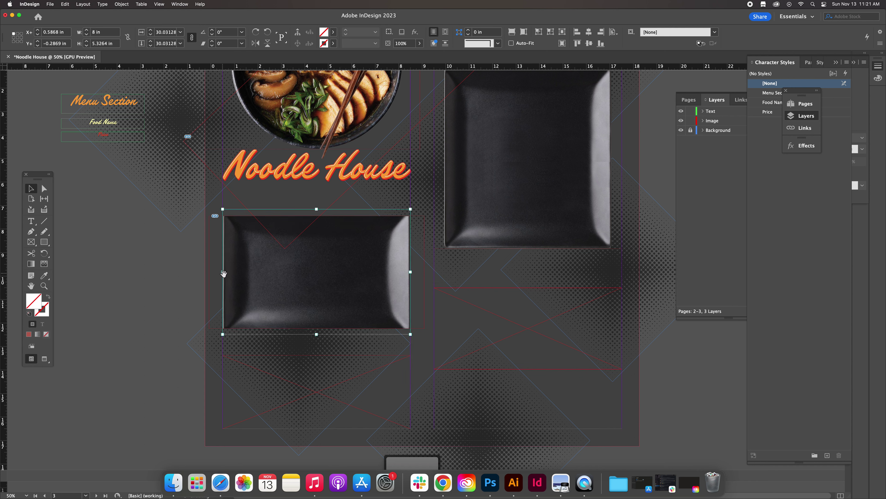
Step: Raise the frame's top edge and lower its bottom edge to about 9.17 × 5.44 in
left_click(211, 233)
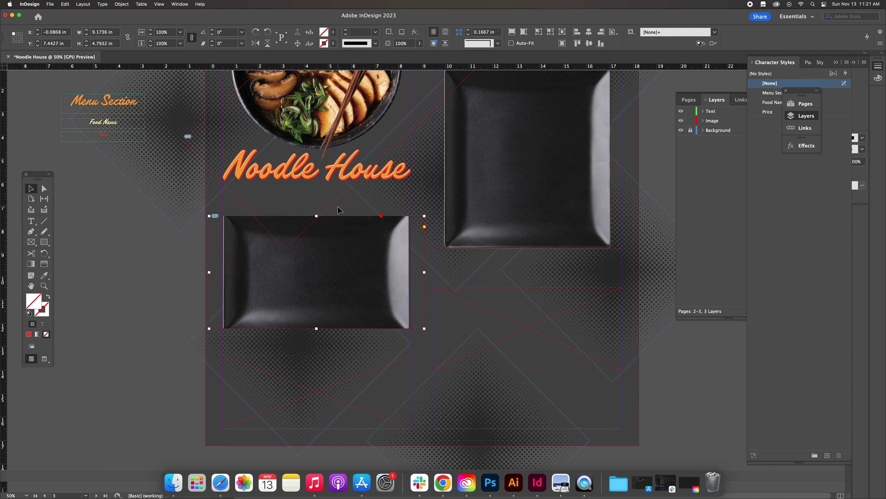
left_click_drag(315, 216, 316, 206)
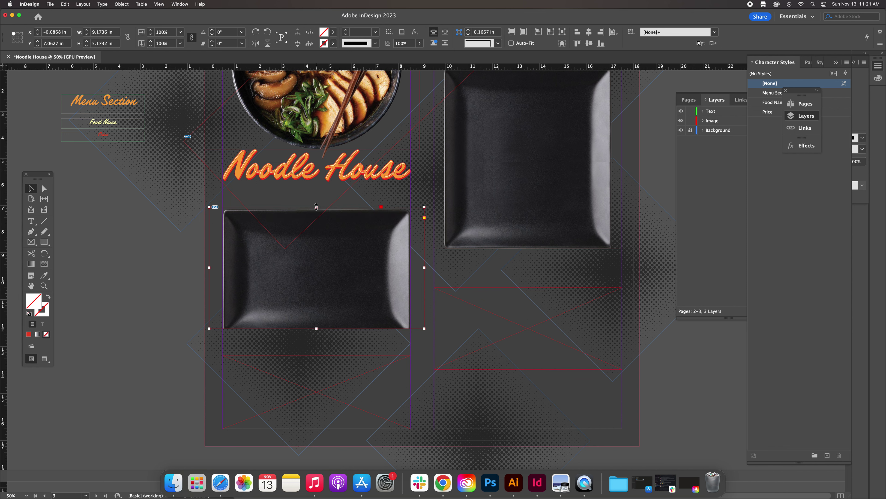
left_click_drag(316, 329, 316, 334)
scroll(392, 307, "down", 3)
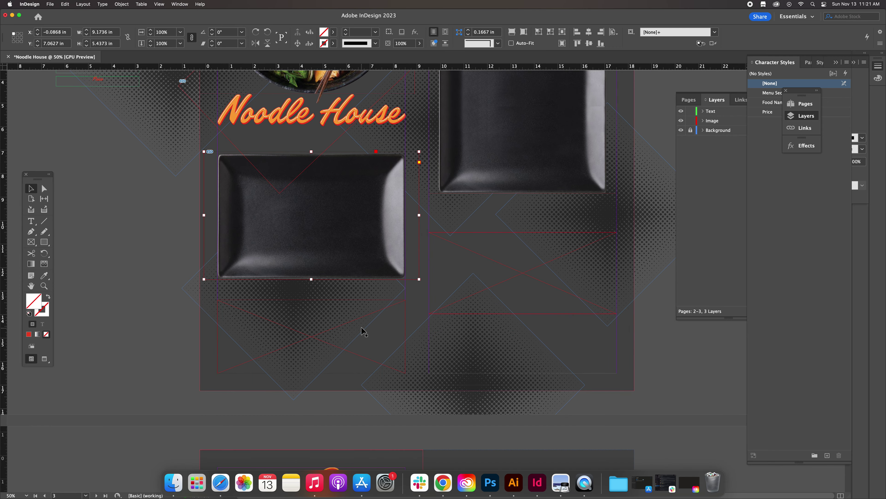
scroll(436, 274, "up", 8)
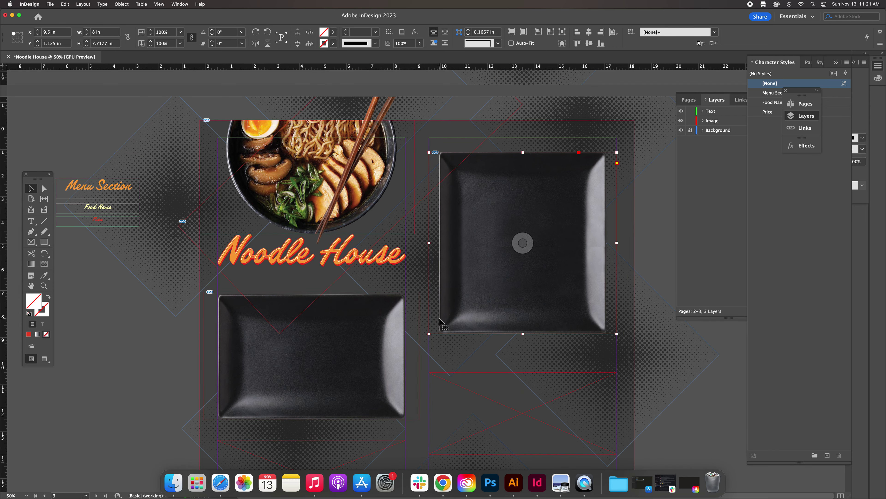
Step: Fit the square plate photo proportionally and enlarge it to 8 in wide
left_click(523, 245)
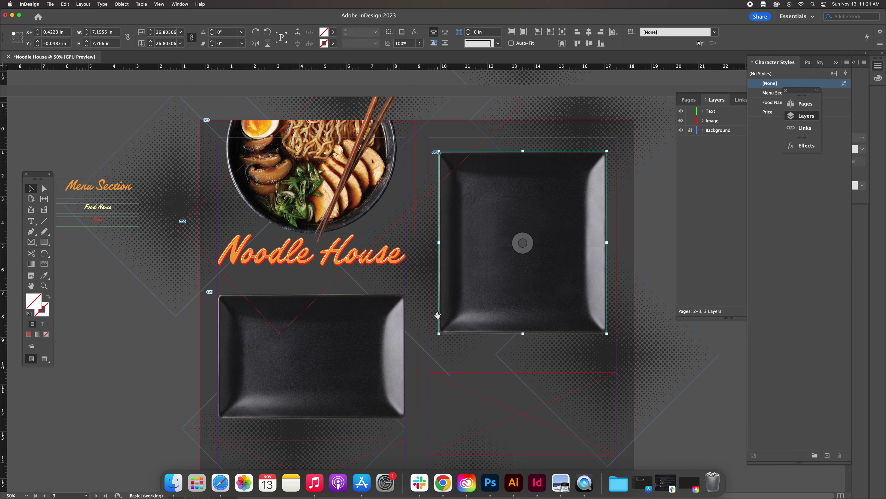
key("super+alt+shift+c")
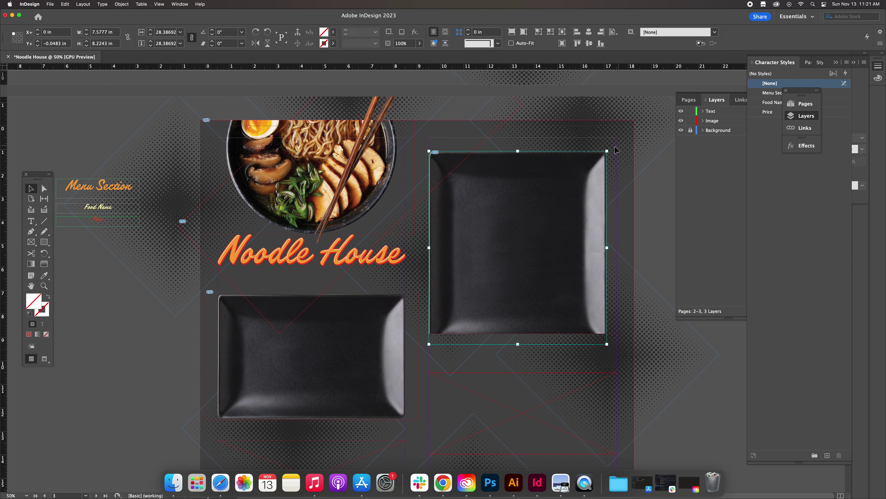
left_click_drag(607, 151, 617, 140)
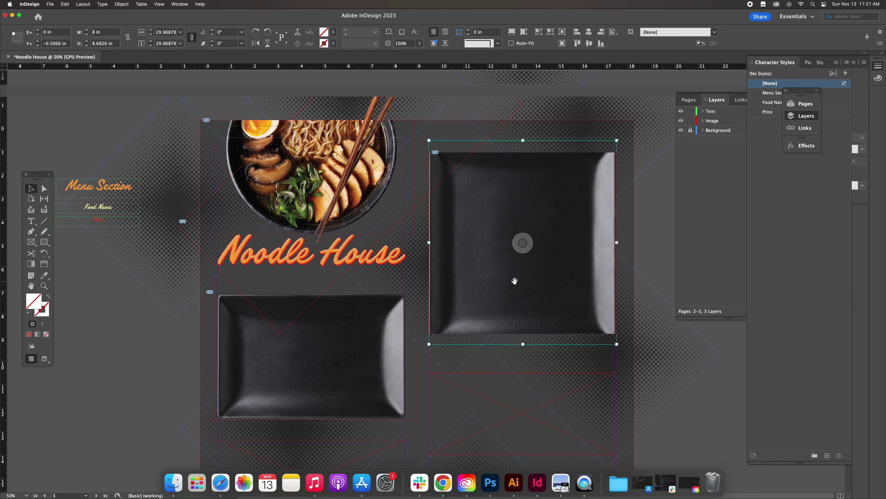
Step: Resize the square plate's frame to about 8 × 8.8 in
left_click(610, 334)
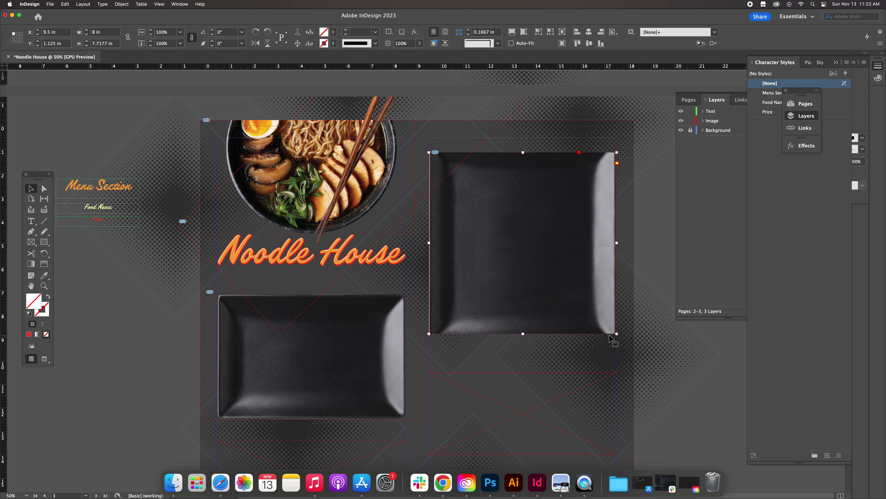
left_click_drag(523, 334, 522, 351)
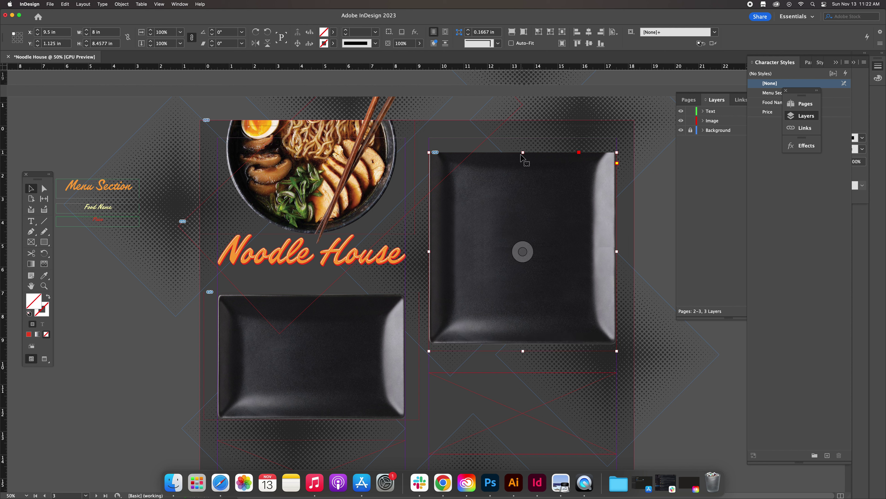
left_click_drag(523, 152, 523, 139)
left_click_drag(524, 350, 524, 346)
scroll(527, 268, "down", 1)
scroll(527, 268, "down", 3)
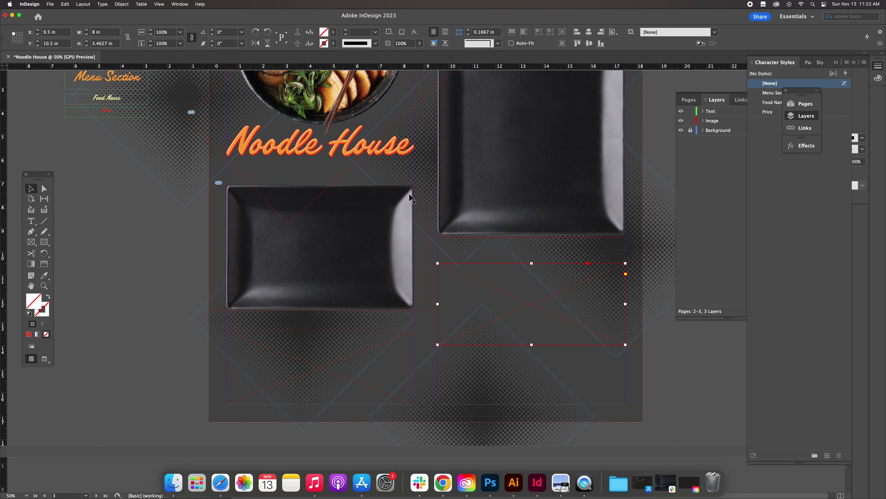
left_click(188, 256)
left_click(53, 4)
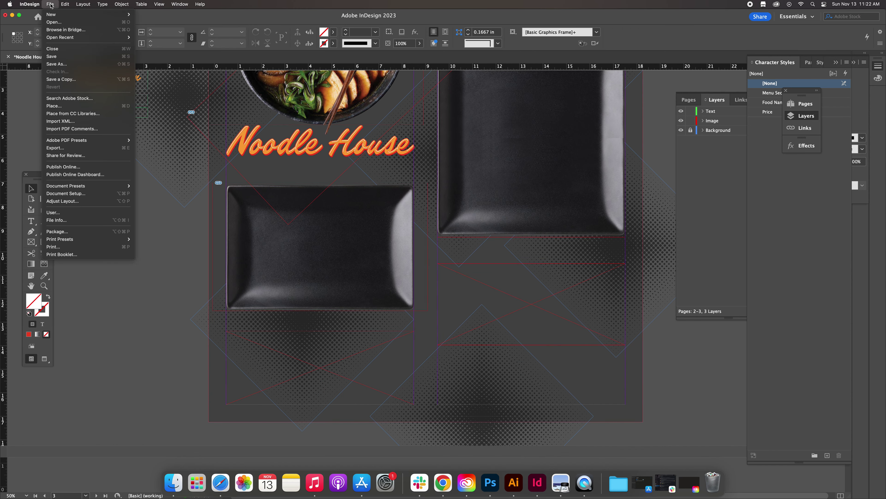
Step: Place NH_0000_Plate_Small.png below the left plate and scale the image down
left_click(54, 106)
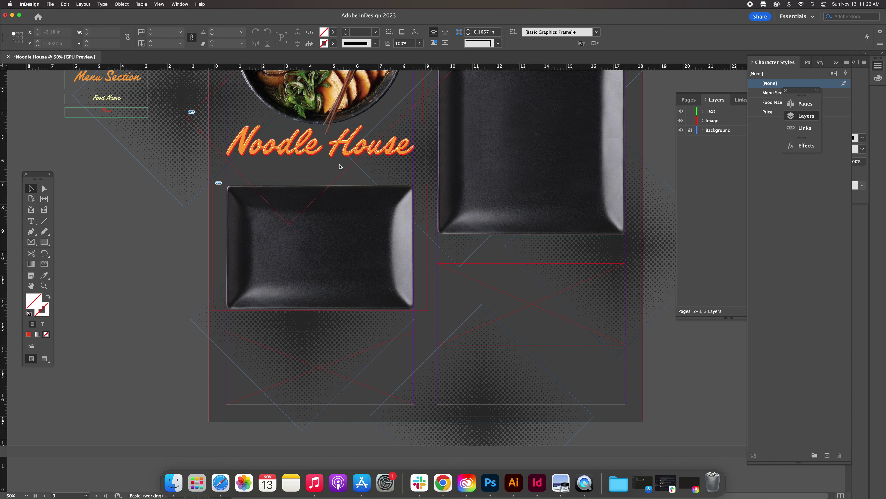
left_click(383, 137)
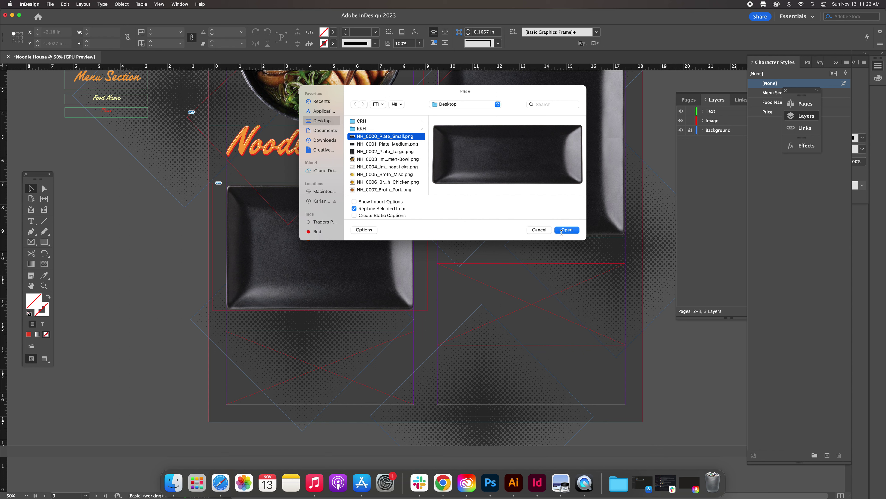
left_click(566, 230)
left_click(283, 361)
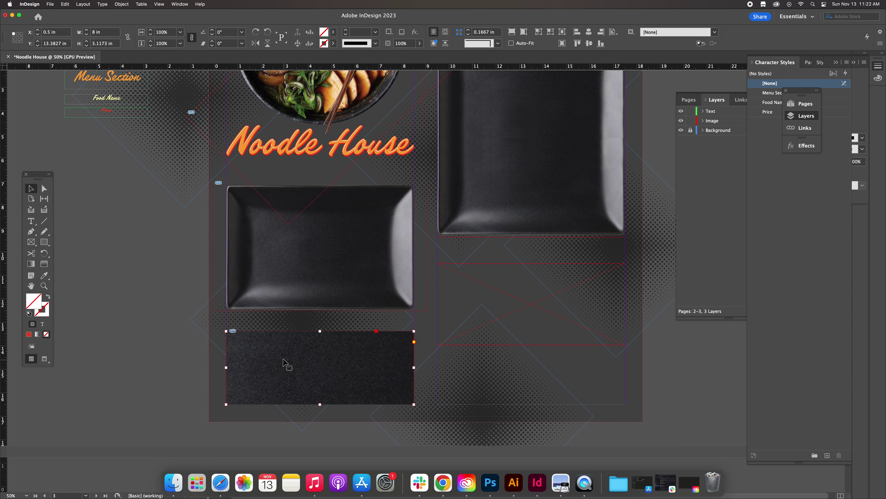
left_click(331, 366)
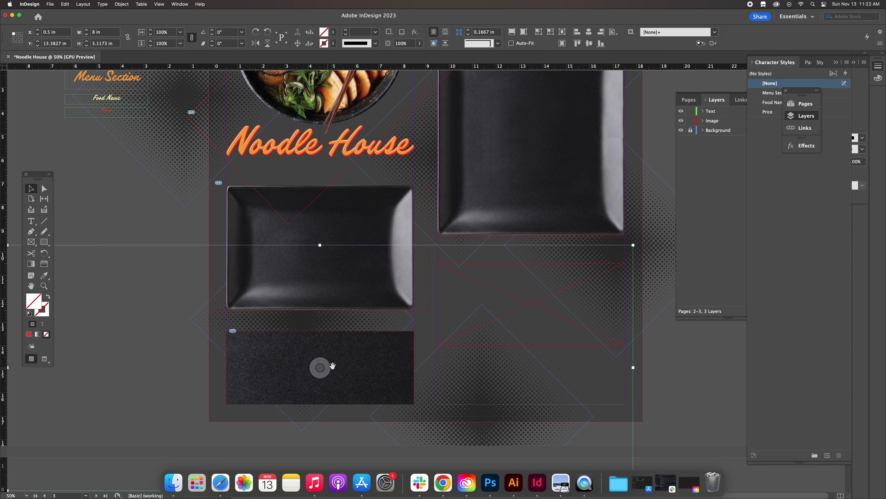
left_click_drag(634, 245, 401, 331)
Step: Shrink the small plate's frame to about 7.9 × 3.15 in and fit content proportionally
scroll(441, 269, "down", 6)
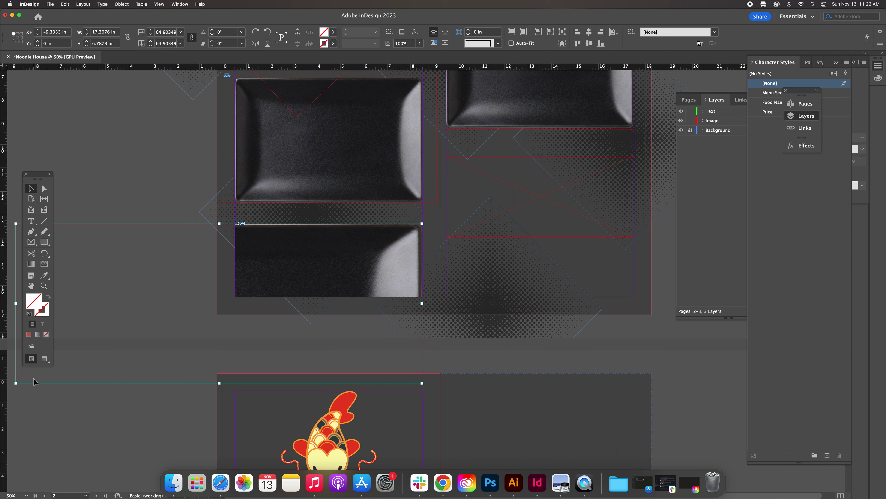
left_click_drag(16, 383, 235, 290)
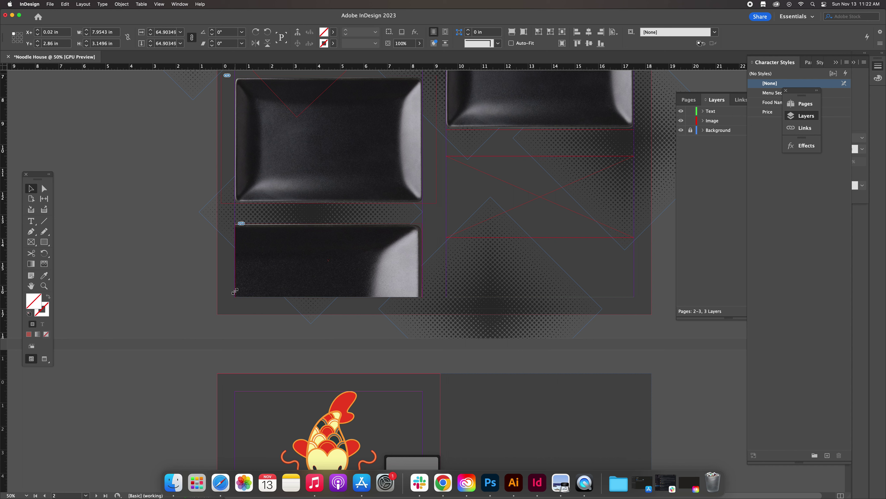
key("super+alt+shift+c")
left_click(158, 300)
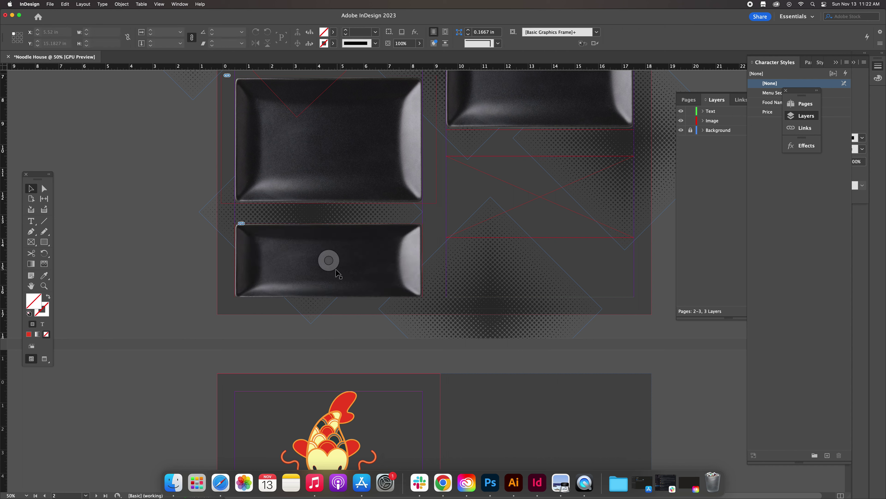
left_click(313, 287)
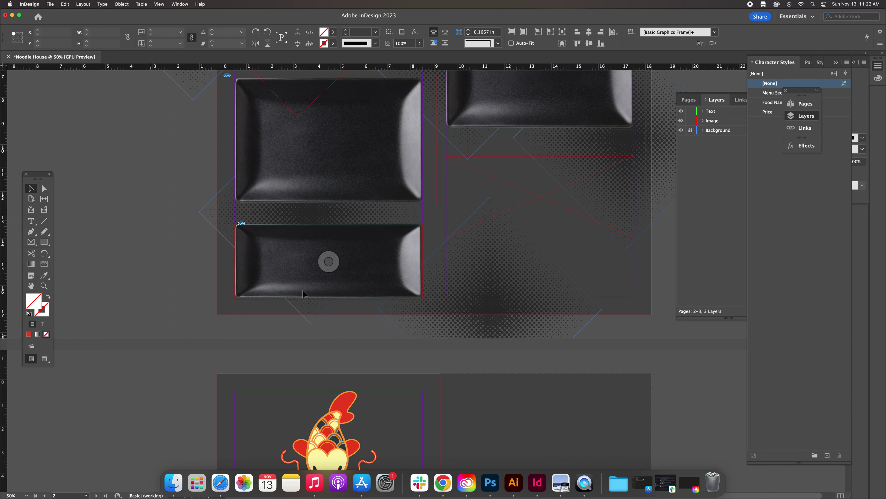
left_click(453, 329)
scroll(450, 367, "up", 3)
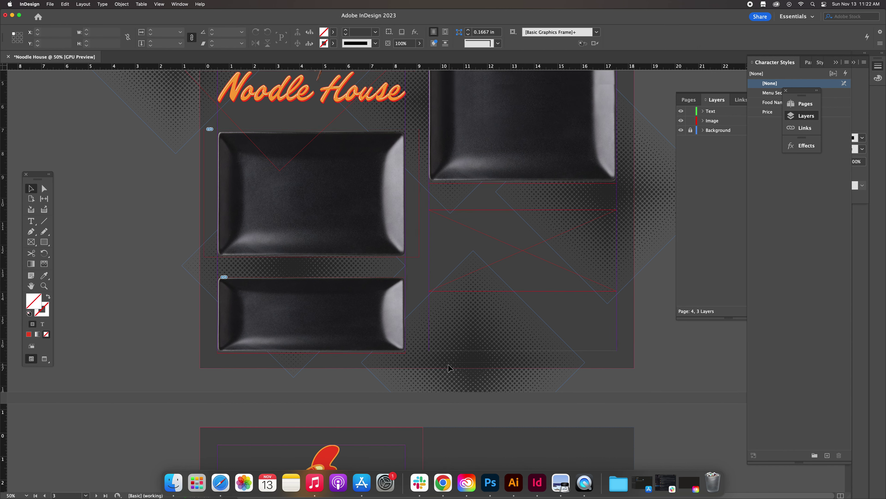
Step: Delete the empty lower-right frame and duplicate the small plate into the right column
left_click(509, 265)
key("Delete")
left_click(311, 315)
left_click_drag(290, 320, 499, 253)
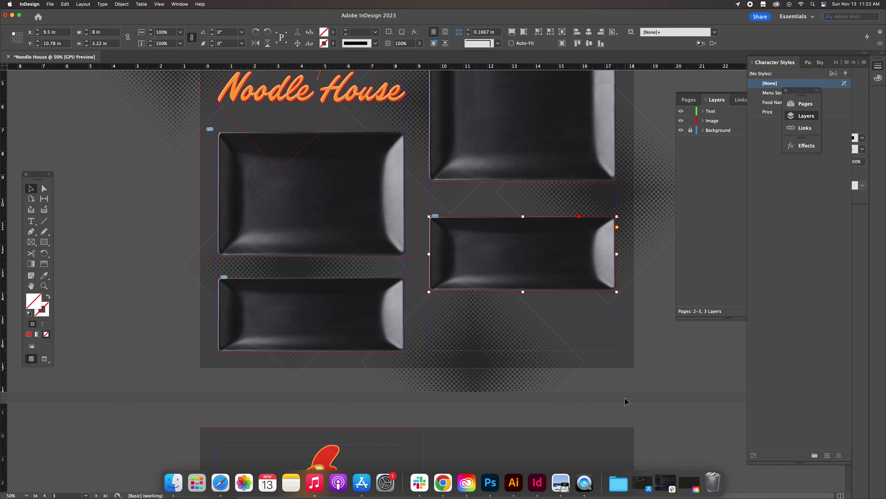
left_click(507, 313)
scroll(507, 314, "up", 8)
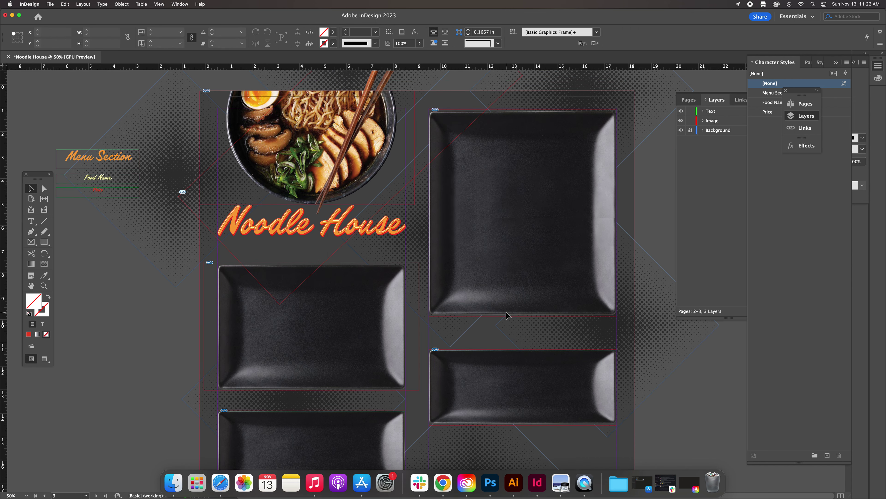
scroll(507, 314, "down", 4)
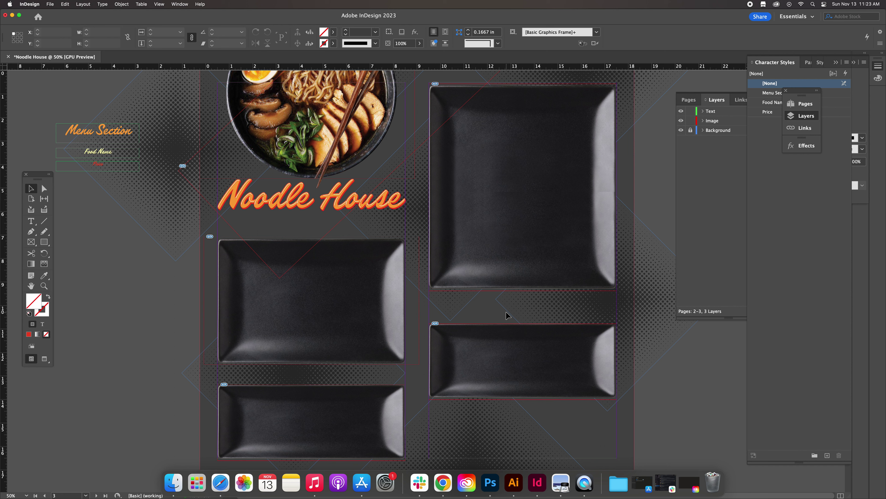
Step: Draw a square 1.52 in placeholder frame on the plate and duplicate it into a row of three
key("f")
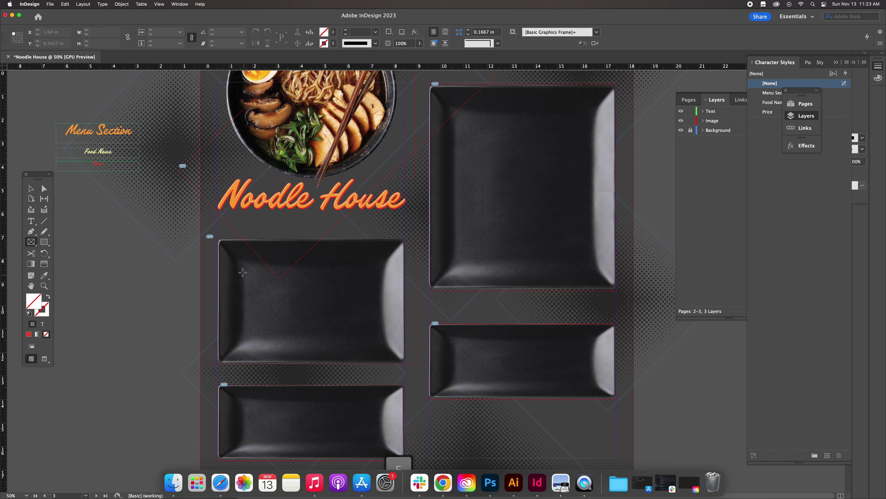
left_click_drag(242, 264, 270, 304)
key("v")
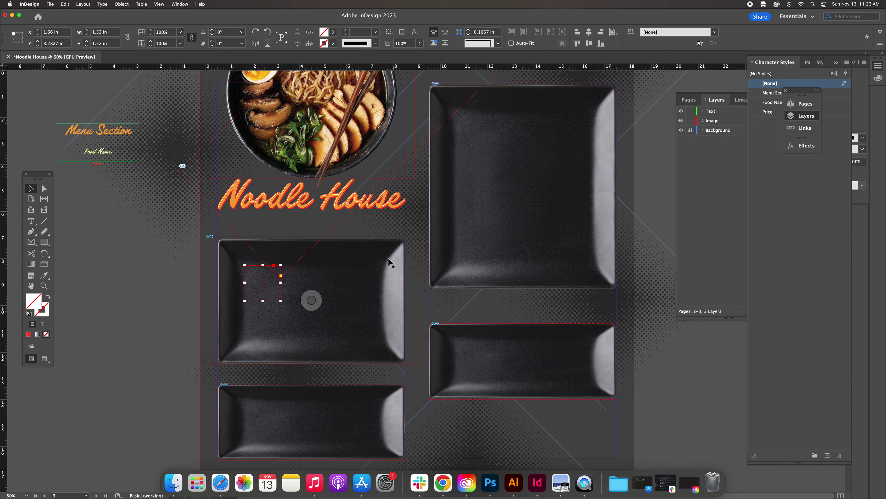
left_click_drag(263, 287, 312, 285)
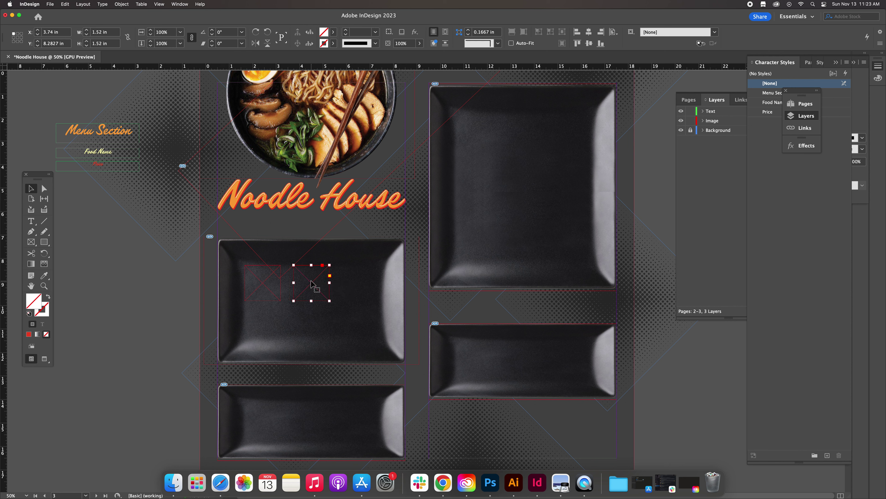
left_click_drag(312, 285, 359, 282)
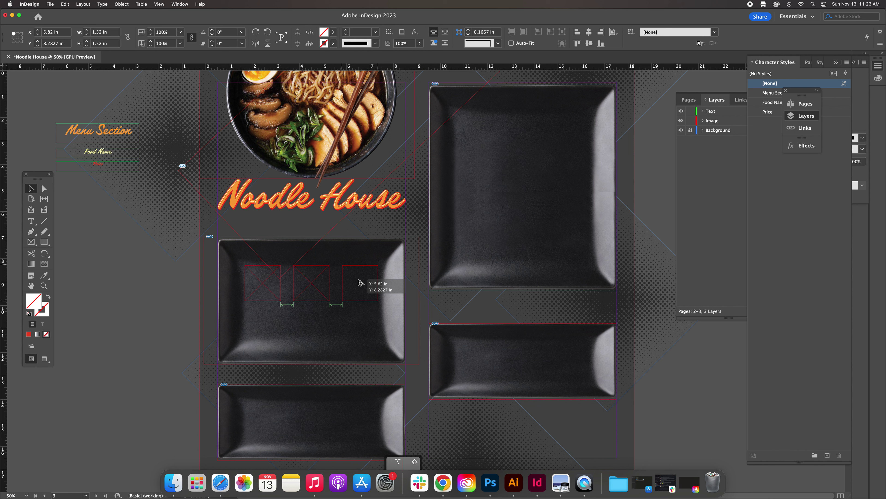
left_click_drag(359, 282, 360, 282)
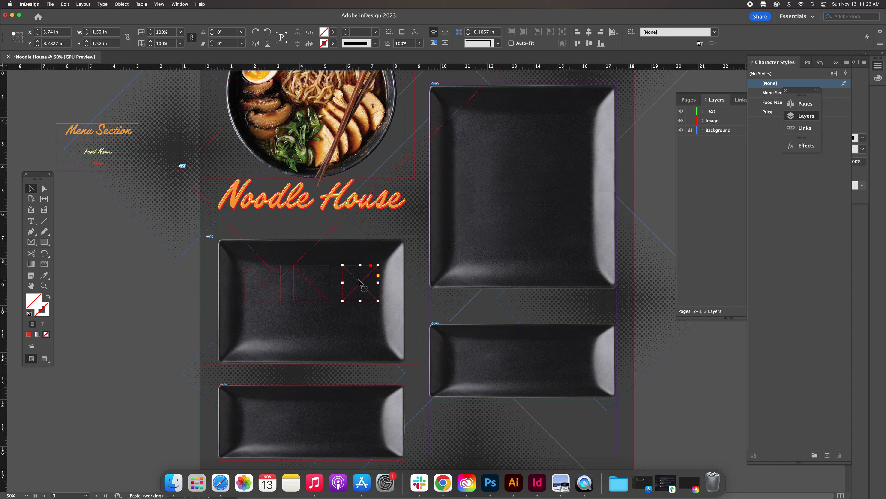
Step: Duplicate the row of three frames downward to form a 3×2 grid
left_click(318, 291, "shift")
left_click(264, 288, "shift")
left_click_drag(264, 289, 267, 328)
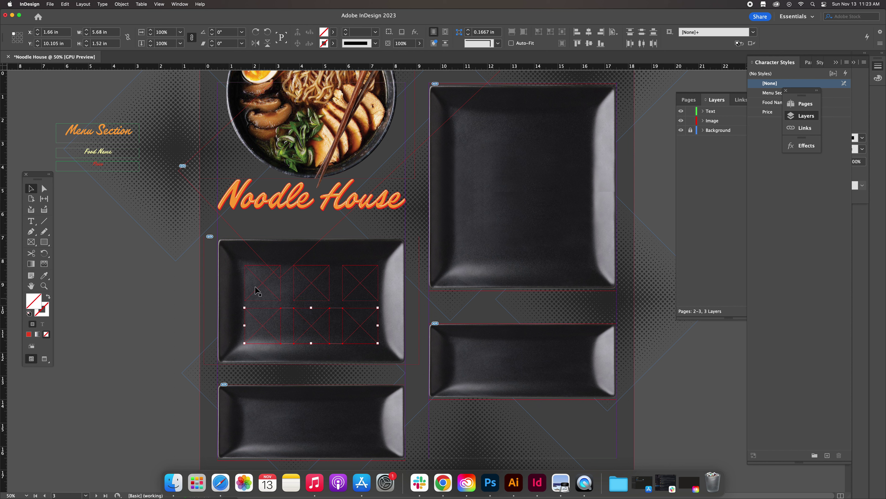
left_click(302, 288, "shift")
left_click_drag(356, 282, 356, 281)
scroll(387, 293, "down", 1)
scroll(387, 293, "down", 3)
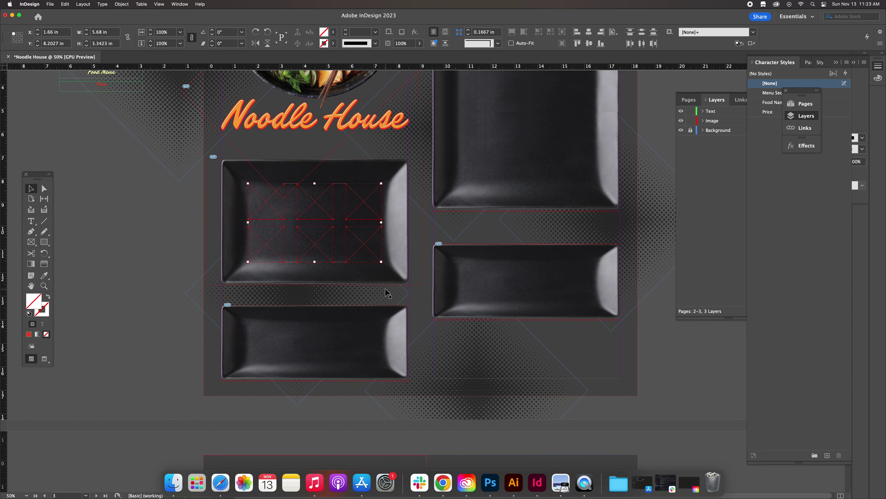
left_click(149, 319)
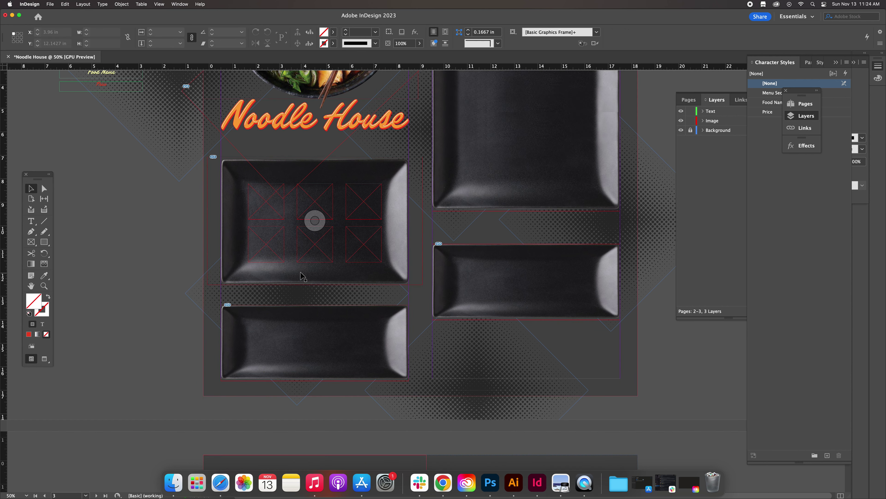
Step: Copy a grid frame onto the bottom-left plate and line up four frames in a row
left_click(273, 245)
left_click_drag(273, 246, 382, 349)
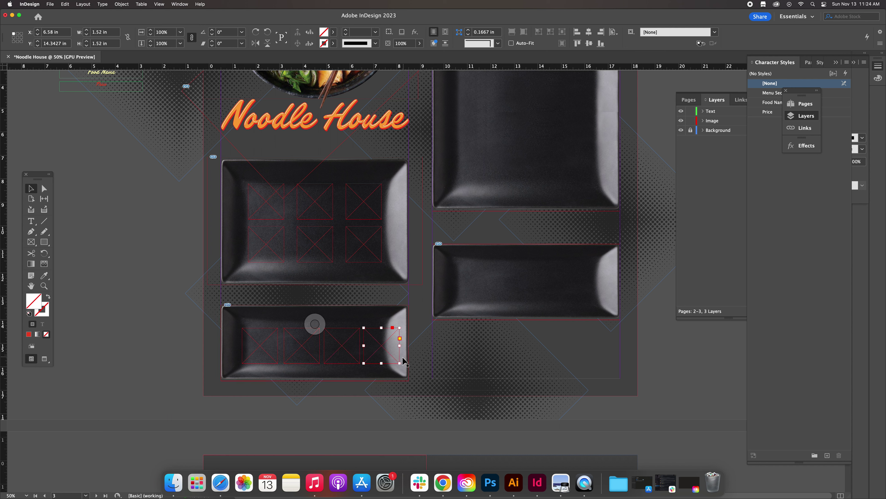
left_click_drag(286, 352, 281, 352)
left_click_drag(340, 348, 337, 348)
key("Left")
key("Left")
key("Left")
key("Left")
key("Left")
key("Left")
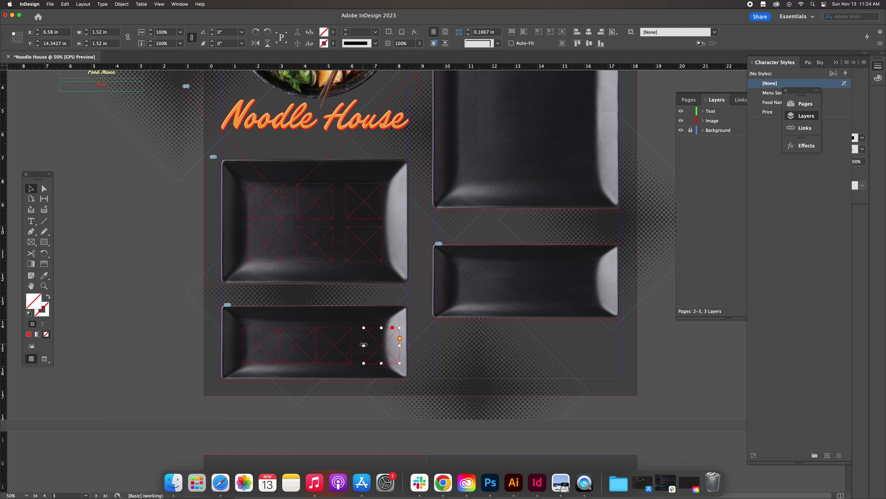
left_click_drag(381, 347, 372, 348)
left_click(175, 355)
Step: Shift the row of four frames slightly left on the bottom plate
left_click(265, 351)
left_click(302, 350, "shift")
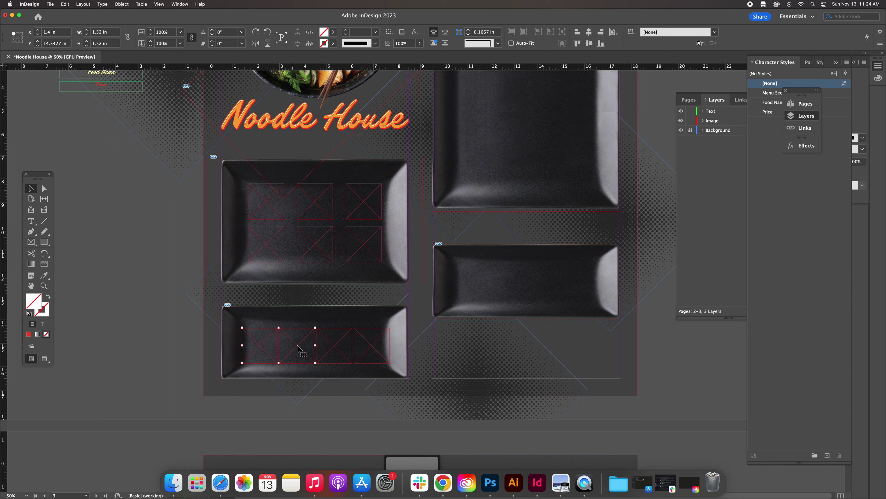
left_click(333, 350, "shift")
left_click(370, 351, "shift")
left_click_drag(370, 350, 367, 351)
left_click(152, 353)
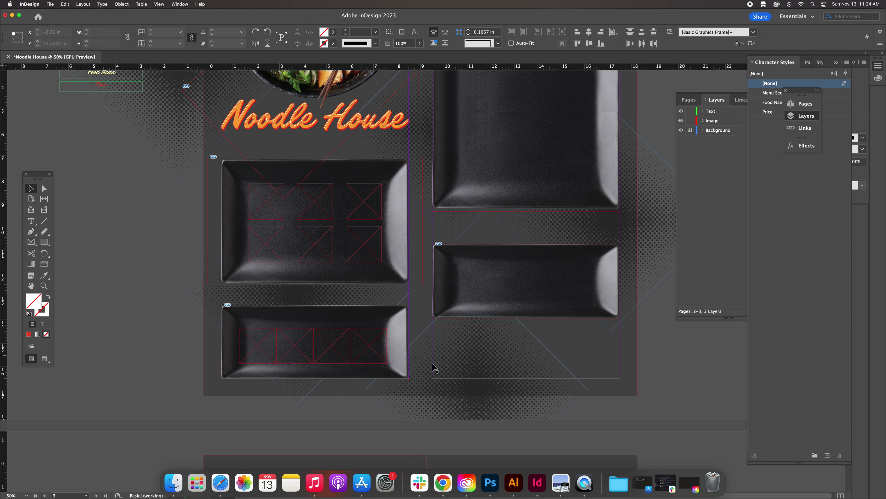
Step: Copy the row of four frames onto the right middle plate
mouse_move(396, 352)
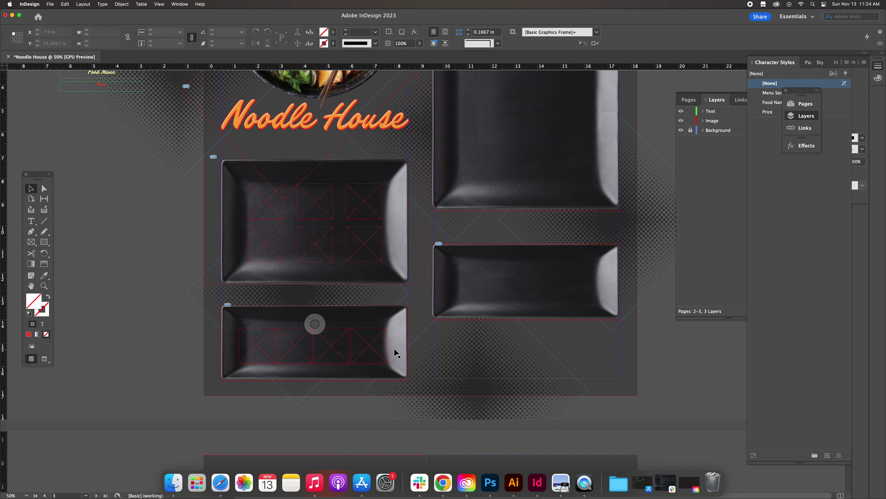
mouse_move(505, 304)
left_click(262, 349)
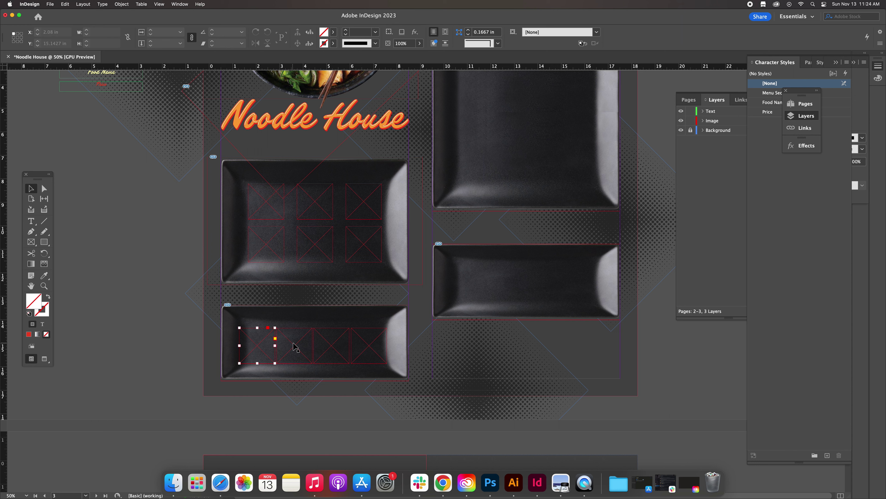
left_click(297, 347, "shift")
left_click(329, 348, "shift")
left_click(375, 350, "shift")
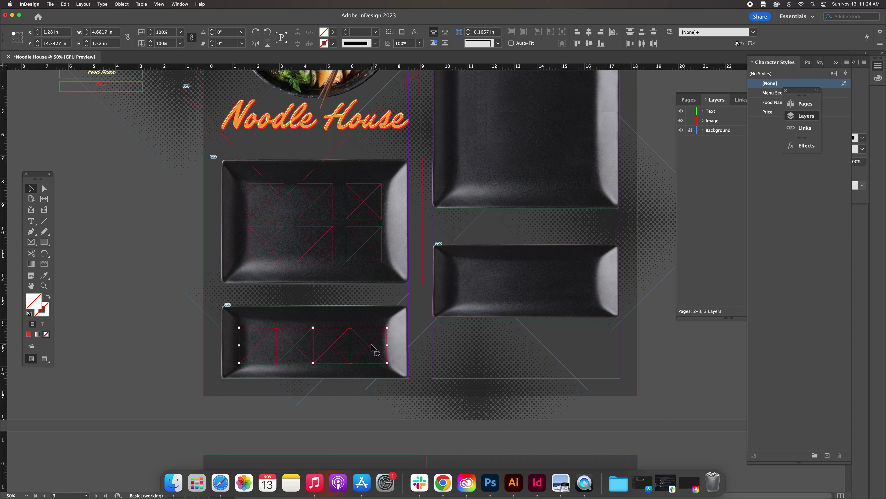
left_click_drag(369, 351, 579, 290)
Step: Copy the frame row up onto the large square plate
scroll(597, 278, "up", 5)
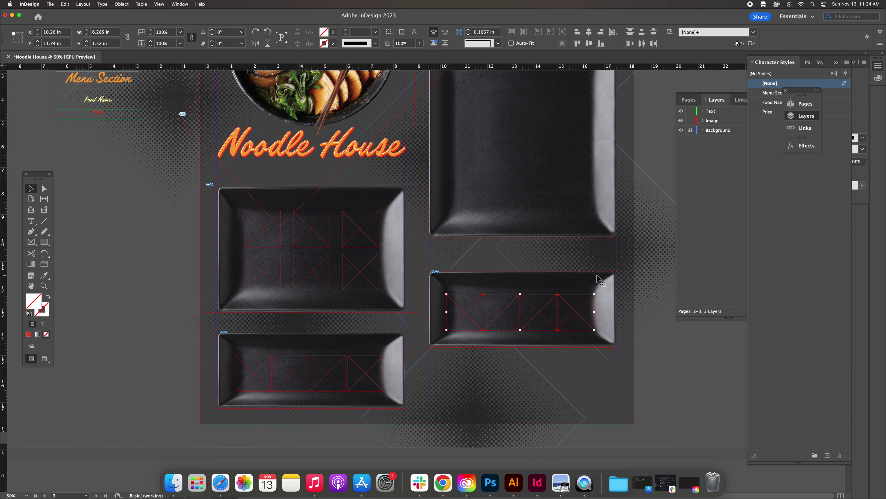
scroll(597, 277, "up", 1)
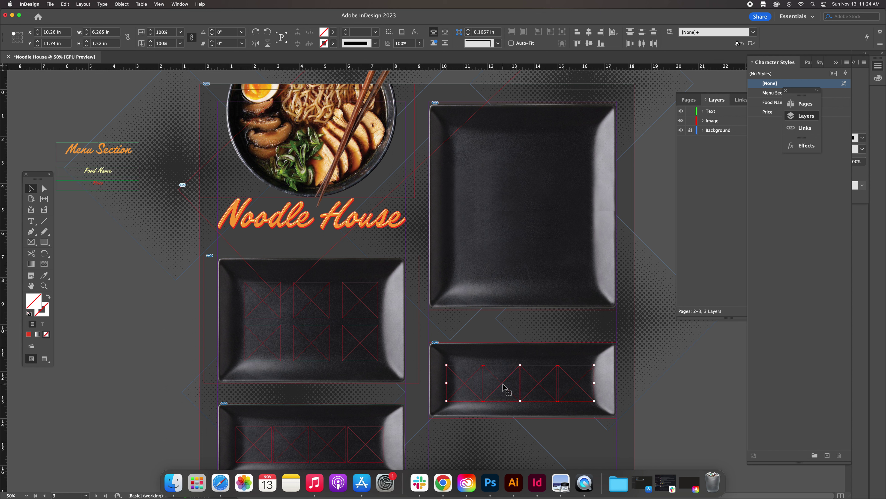
left_click_drag(505, 387, 497, 168)
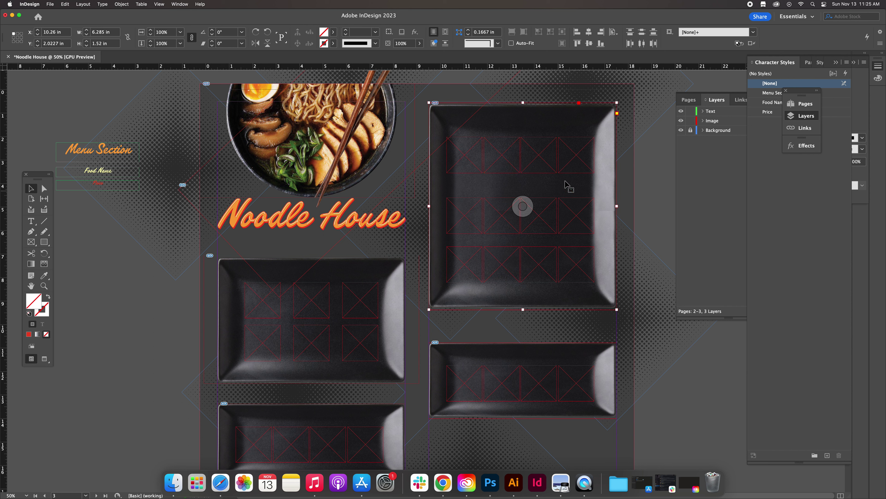
Step: Delete the extra right-hand frame from each of the first three rows
left_click(572, 180)
key("BackSpace")
left_click(572, 215)
key("BackSpace")
left_click(572, 266)
key("BackSpace")
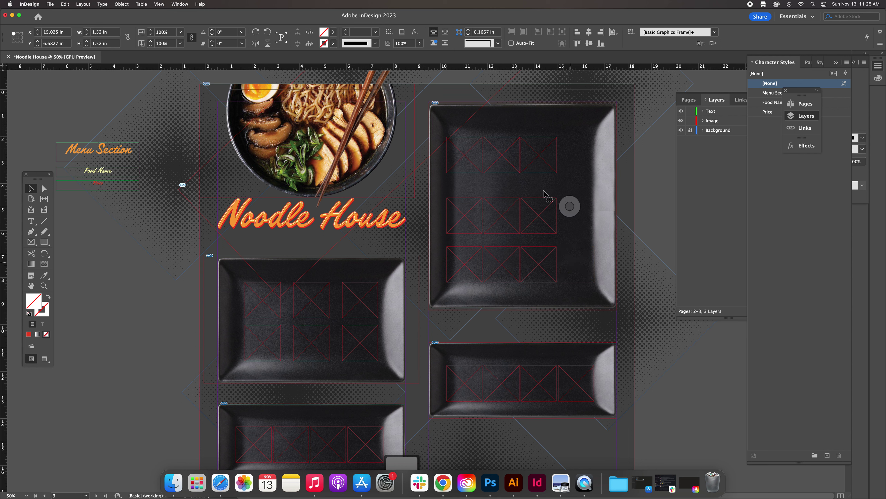
Step: Move the three top-row frames together up and to the right
left_click(466, 159)
left_click(502, 161, "shift")
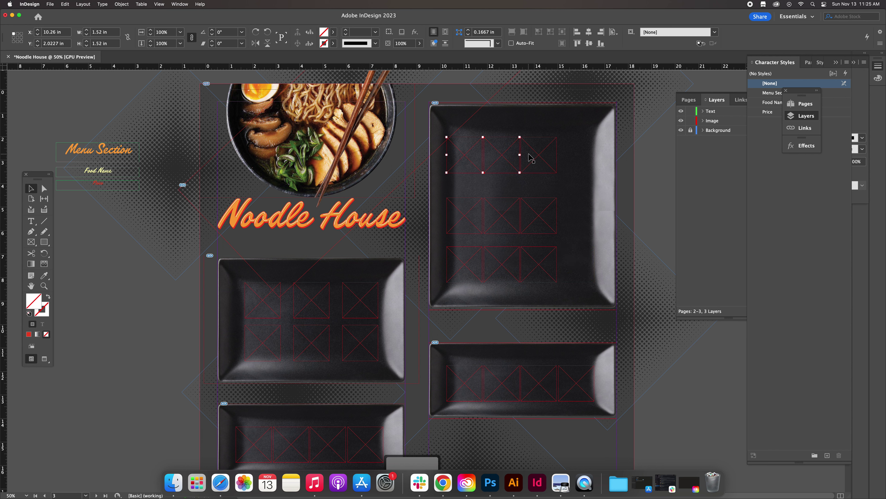
left_click(537, 157, "shift")
left_click_drag(536, 153, 551, 148)
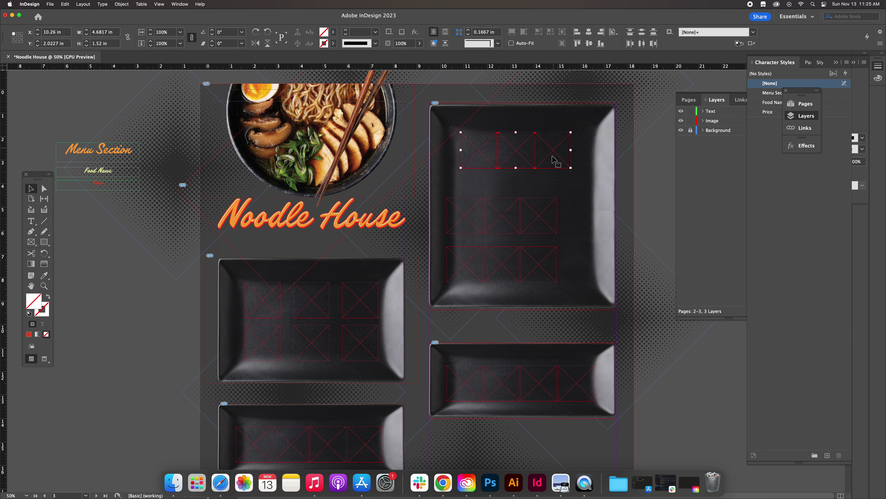
Step: Delete all remaining frames in the middle and lower rows
key("BackSpace")
left_click(502, 218)
key("BackSpace")
left_click(469, 227)
key("BackSpace")
left_click(472, 266)
key("BackSpace")
left_click(503, 263)
key("BackSpace")
left_click(538, 263)
key("BackSpace")
Step: Space out and raise the top-row frames, then duplicate the row downward to fill the plate
left_click_drag(492, 151, 484, 152)
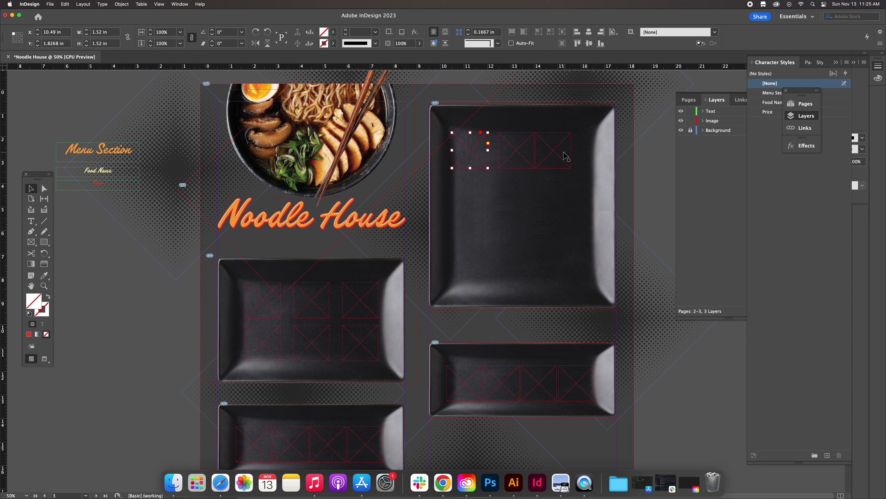
left_click_drag(552, 154, 573, 151)
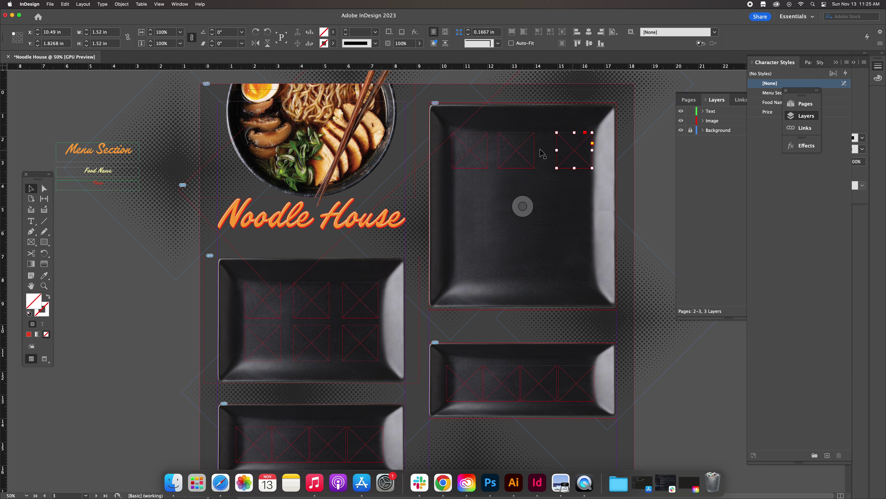
left_click_drag(517, 153, 523, 153)
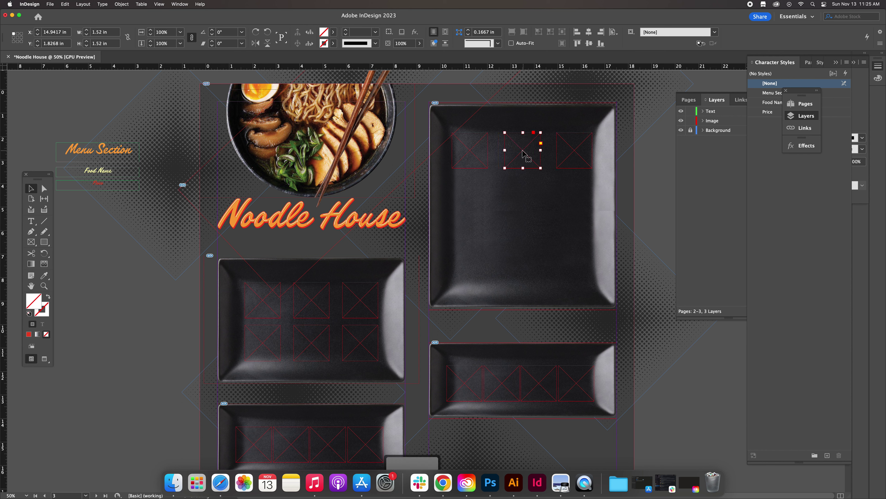
left_click(477, 159, "shift")
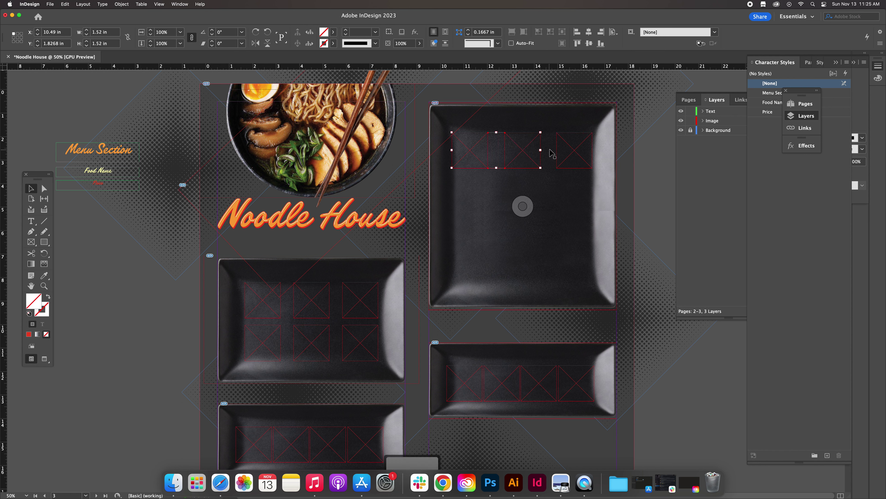
left_click(566, 146, "shift")
left_click_drag(567, 147, 566, 138)
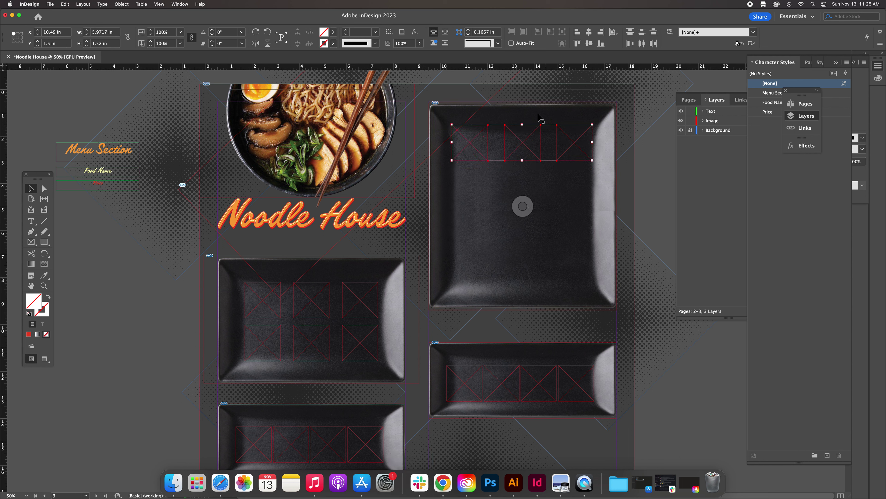
left_click_drag(467, 141, 469, 195)
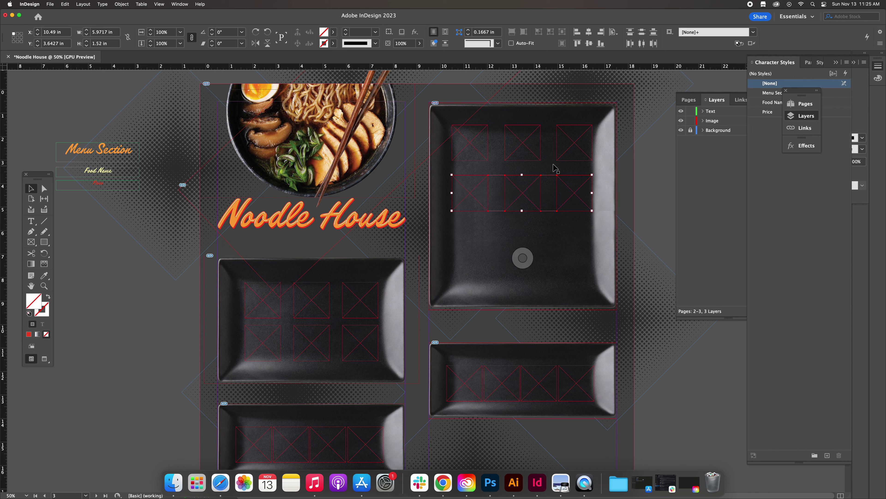
left_click_drag(522, 198, 524, 287)
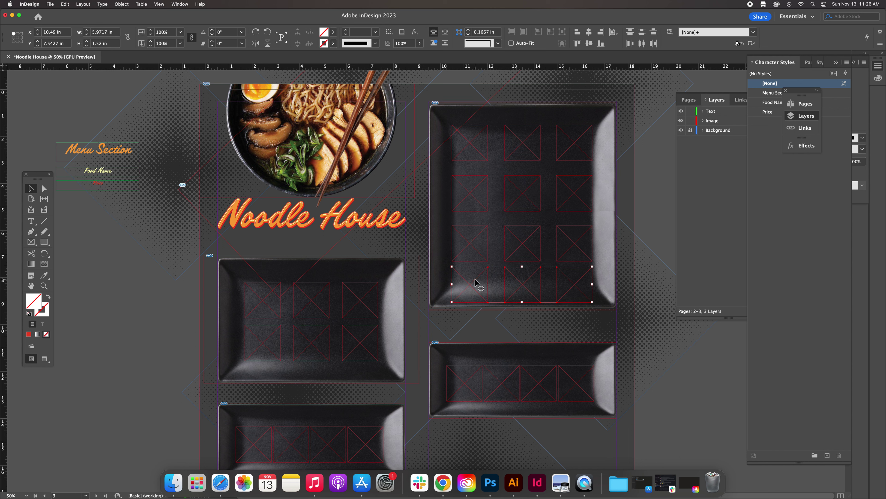
Step: Nudge the top row and the second row of frames upward into position
left_click(472, 142)
left_click(525, 145, "shift")
left_click(573, 144, "shift")
left_click_drag(572, 145, 572, 140)
left_click(472, 199)
left_click(522, 193, "shift")
left_click(576, 197, "shift")
left_click_drag(575, 197, 575, 190)
Step: Align the third and bottom rows on the guides and fine-tune the row spacing
left_click(475, 246)
left_click(522, 243, "shift")
left_click(573, 242, "shift")
left_click_drag(573, 241, 572, 235)
left_click(476, 285)
left_click(524, 285, "shift")
left_click(573, 286, "shift")
left_click_drag(573, 285, 571, 282)
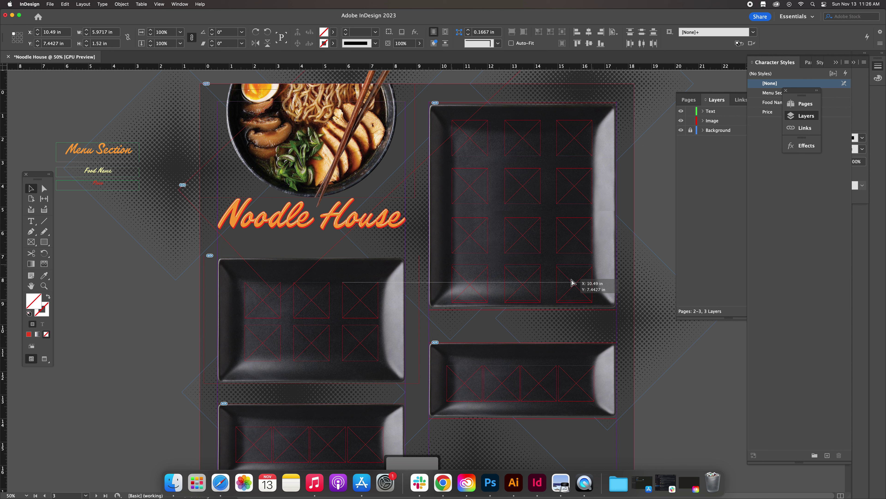
left_click_drag(572, 282, 573, 283)
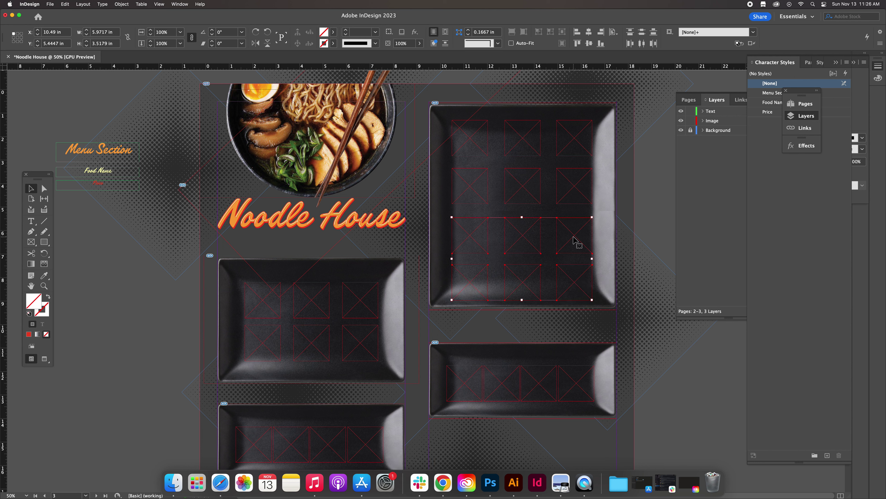
left_click_drag(572, 238, 573, 235)
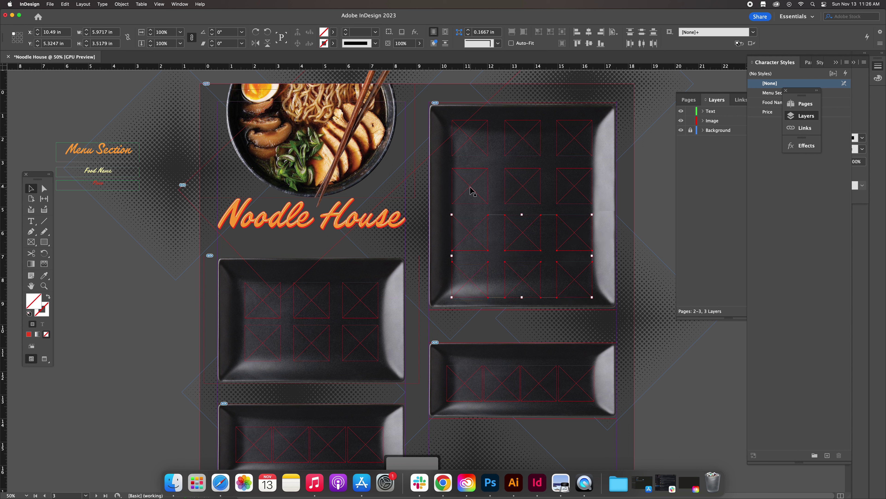
left_click_drag(573, 189, 574, 187)
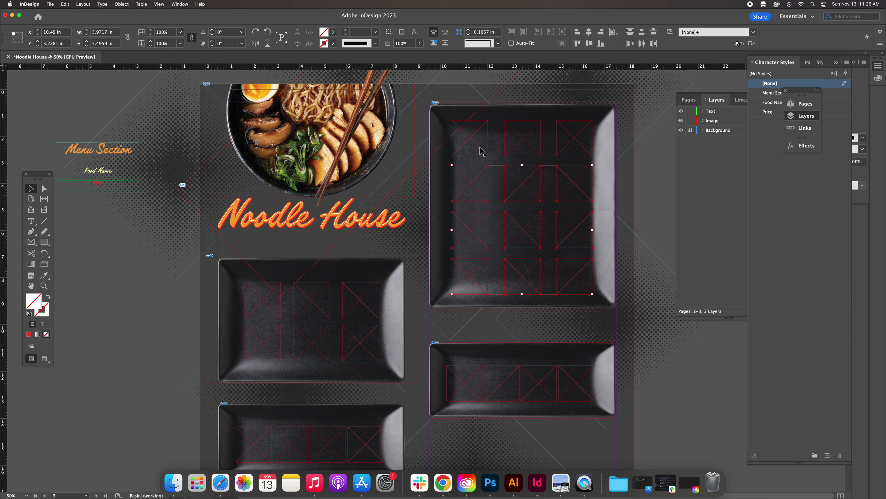
Step: Deselect the plate frames and scroll back to the Noodle House page
left_click(694, 395)
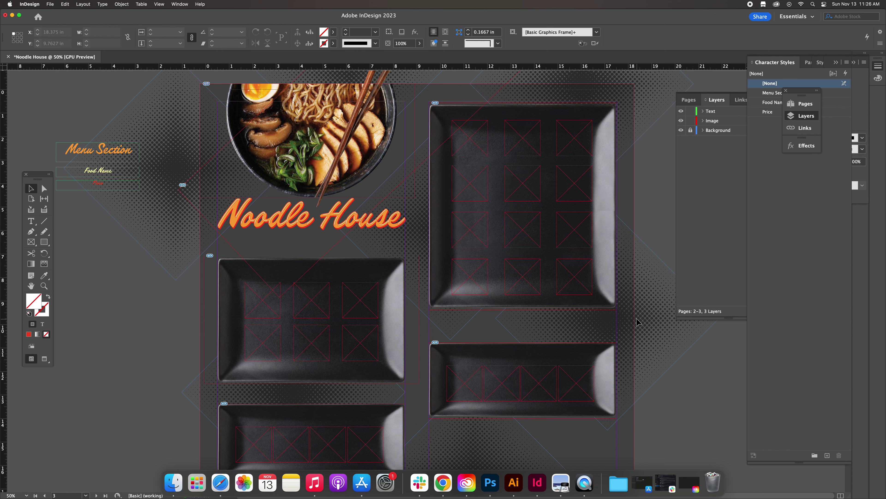
scroll(532, 284, "down", 2)
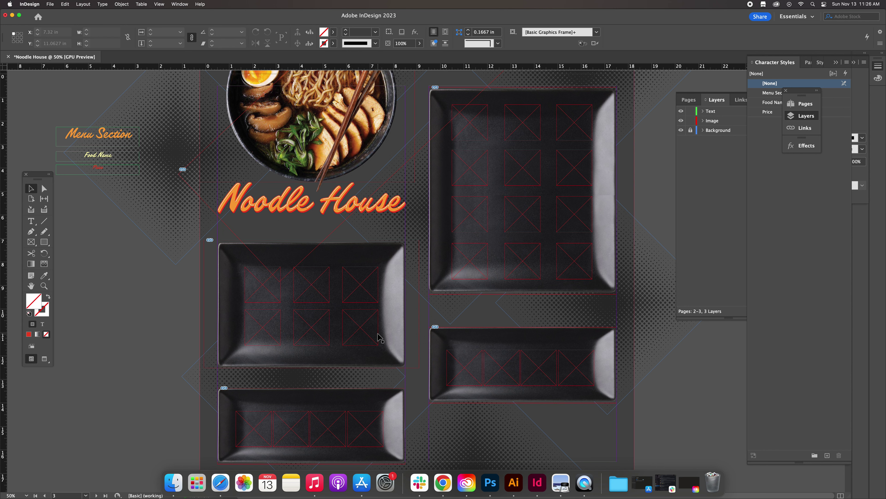
scroll(380, 338, "left", 1)
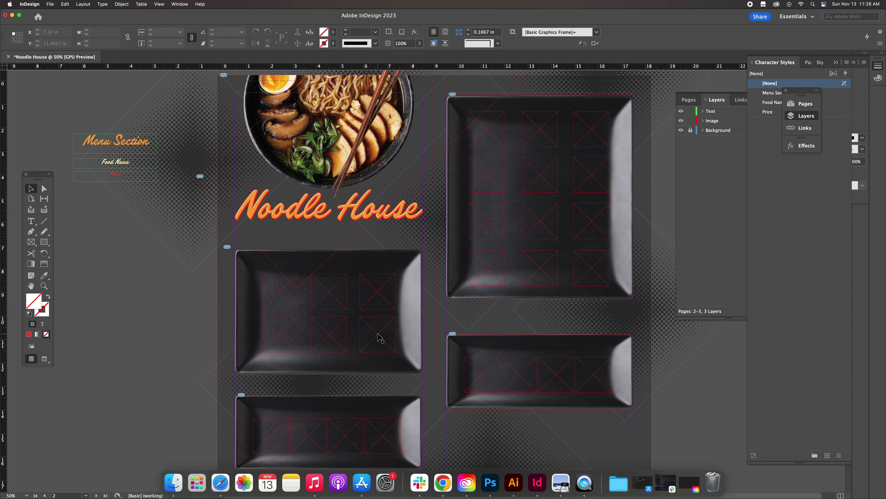
scroll(379, 338, "down", 3)
scroll(380, 337, "up", 2)
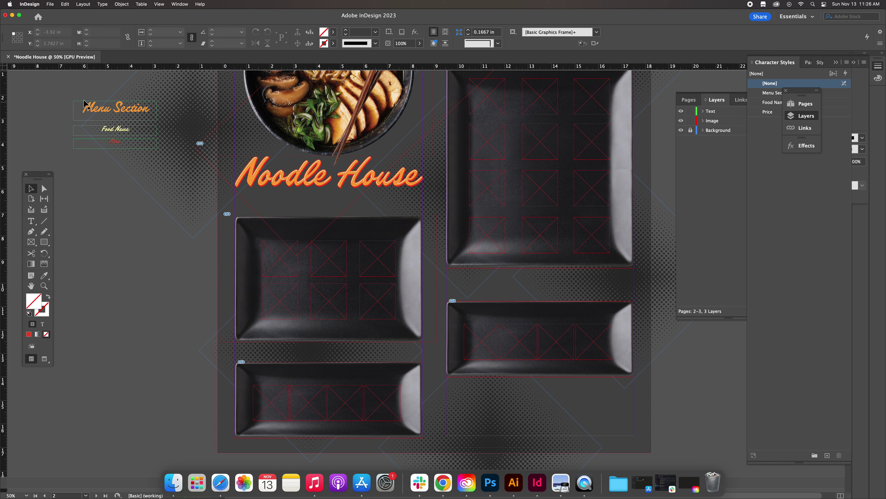
Step: Place the three broth photos into the top-row cells of the left plate
left_click(50, 4)
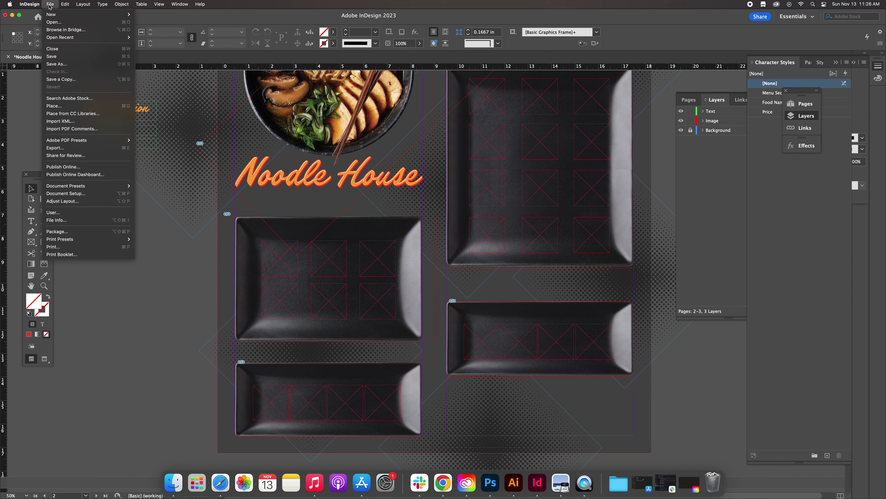
left_click(87, 106)
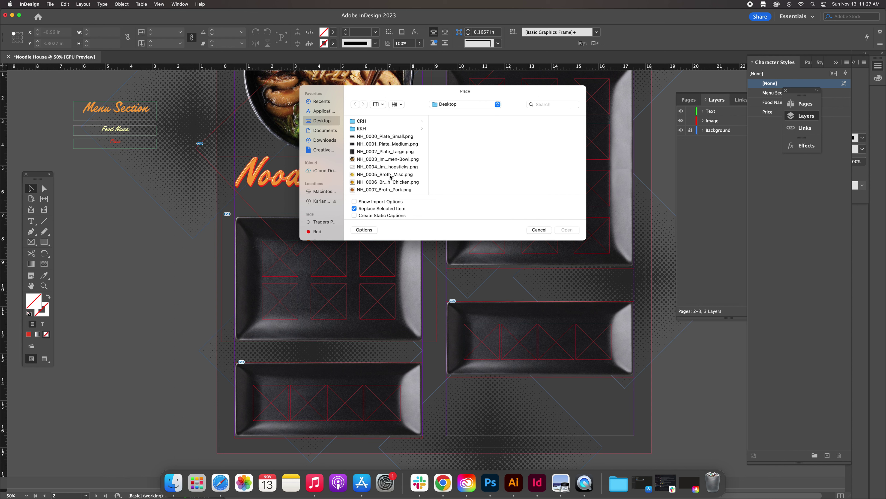
left_click_drag(381, 175, 405, 190)
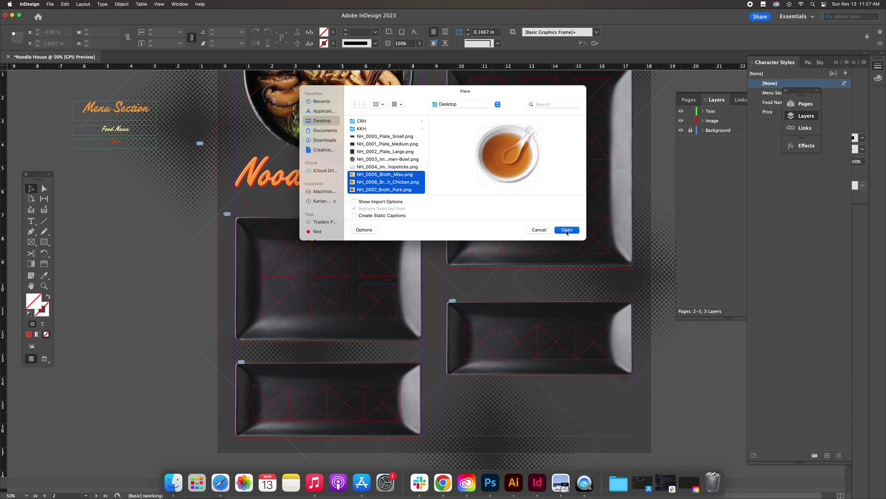
left_click(567, 229)
left_click_drag(268, 248, 269, 249)
left_click(317, 248)
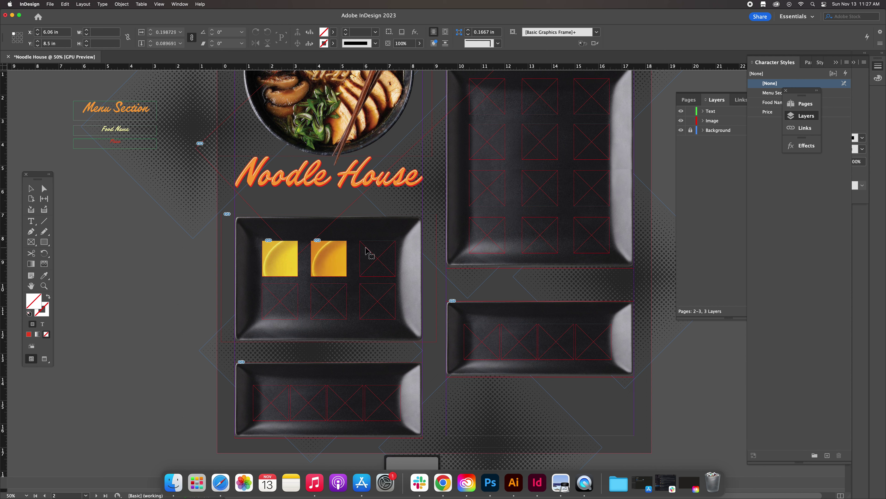
left_click(365, 250)
Step: Shrink each broth photo to fit its cell, then deselect
left_click(279, 259)
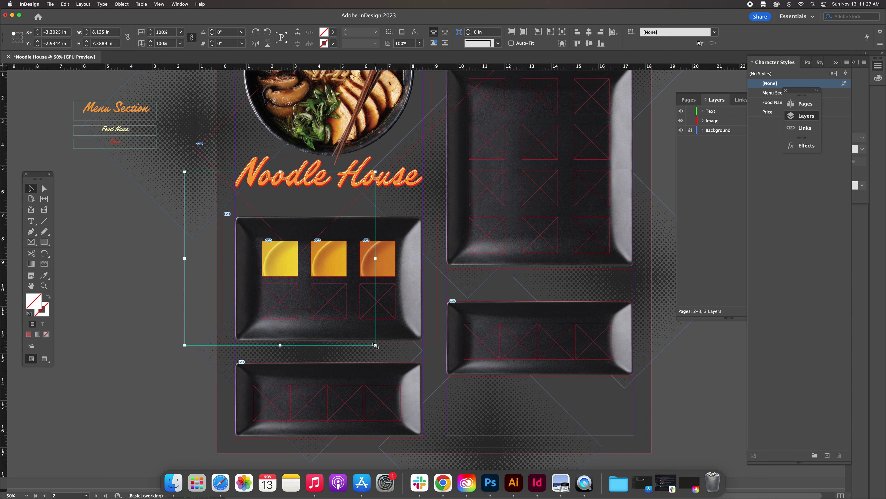
left_click_drag(375, 345, 292, 275)
left_click(330, 259)
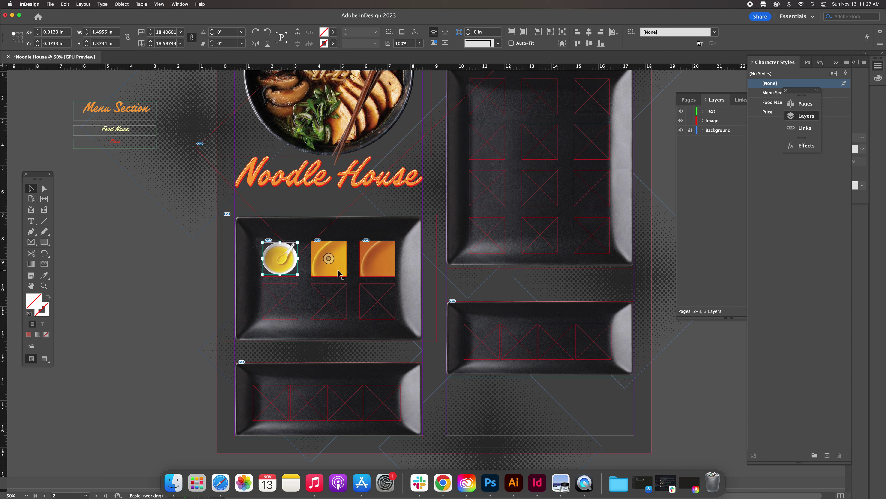
left_click(329, 259)
left_click_drag(424, 345, 337, 274)
left_click(377, 258)
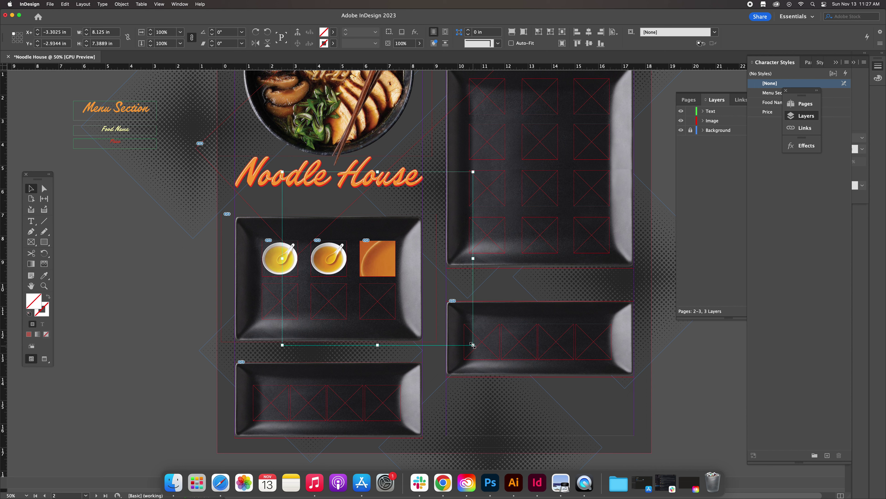
left_click_drag(473, 345, 386, 272)
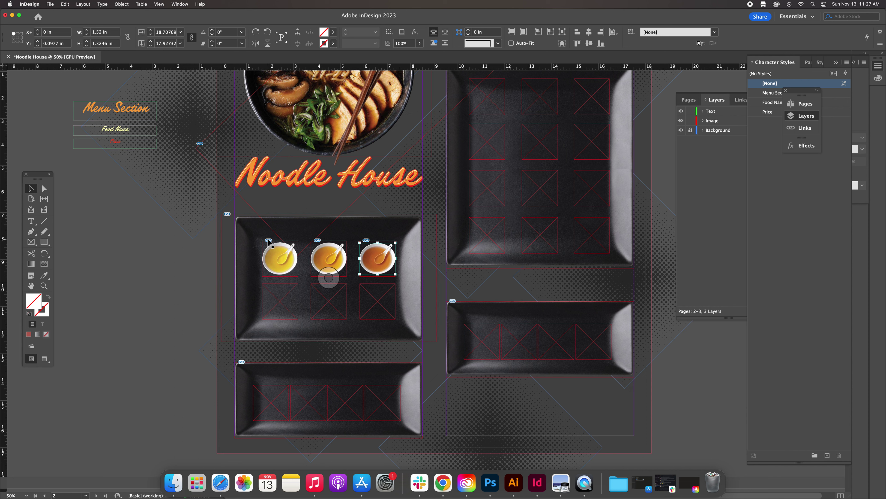
key("super+shift+a")
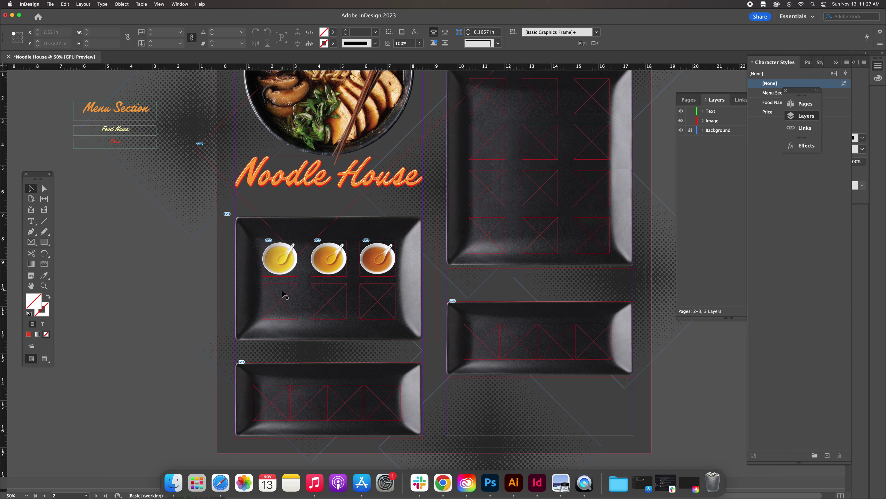
Step: Place the udon, ramen and soba photos into the second-row cells
left_click(50, 5)
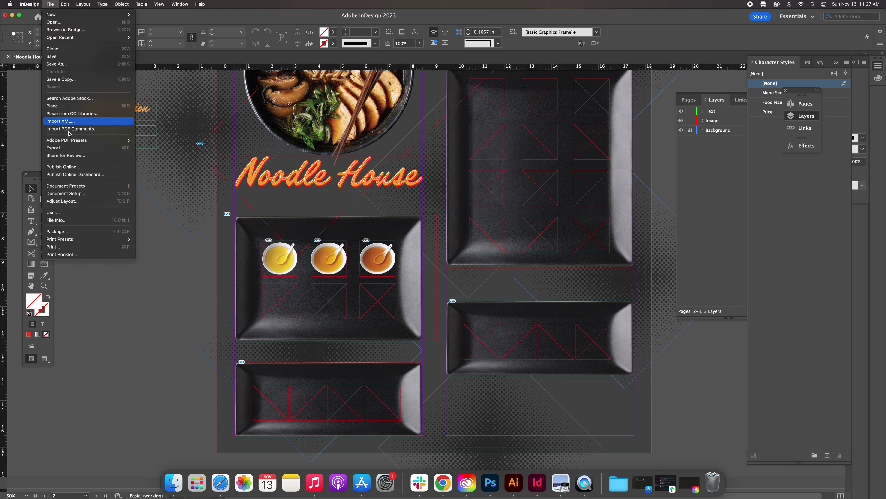
left_click(54, 105)
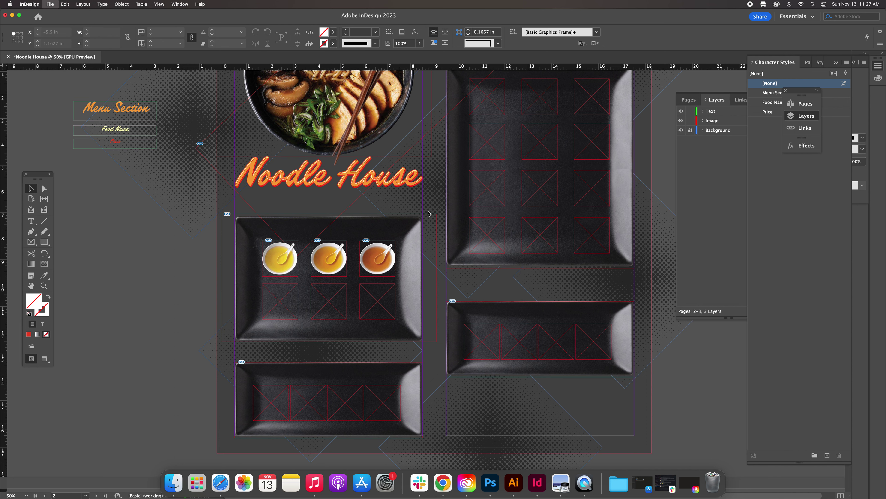
scroll(387, 183, "down", 5)
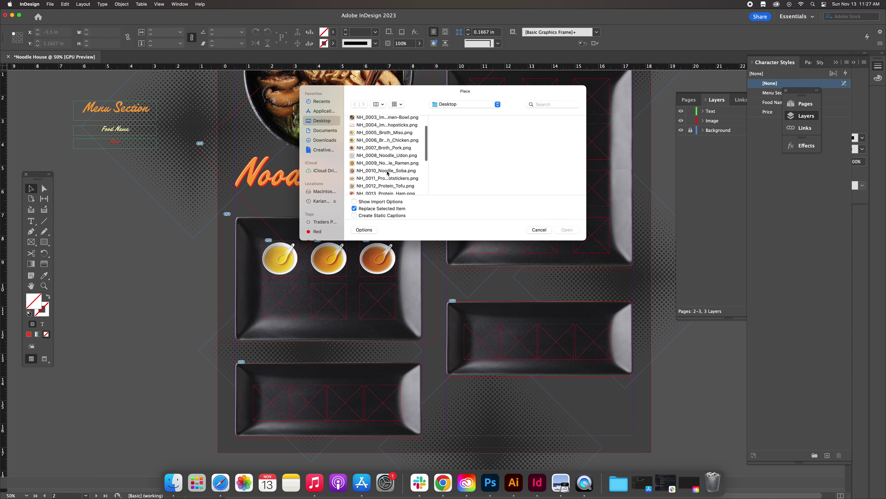
left_click(389, 155)
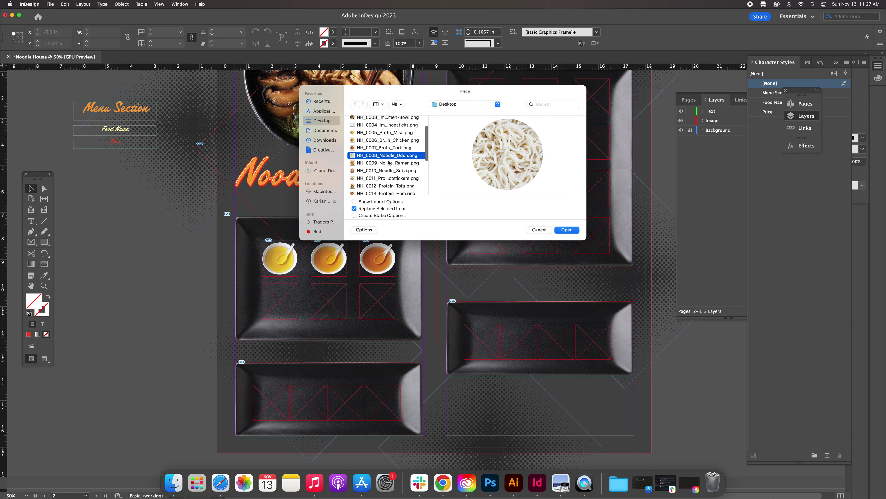
left_click(389, 163, "shift")
left_click(389, 171, "shift")
left_click(567, 230)
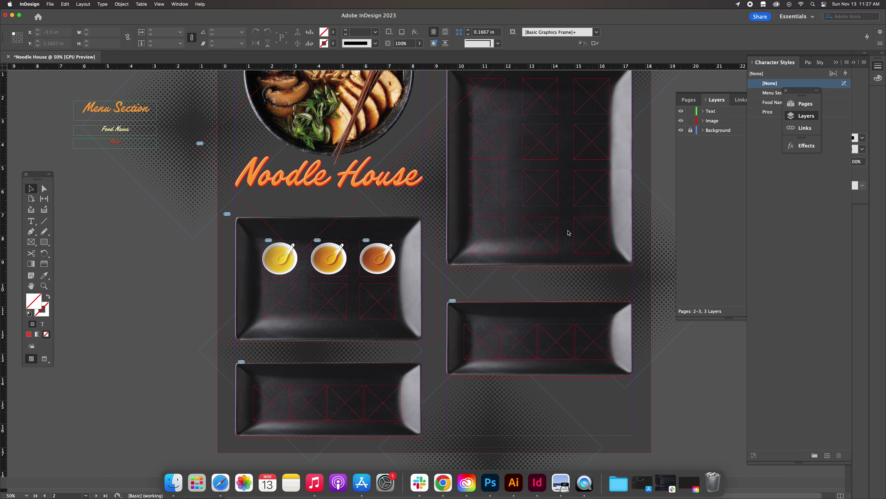
left_click(267, 291)
left_click(320, 292)
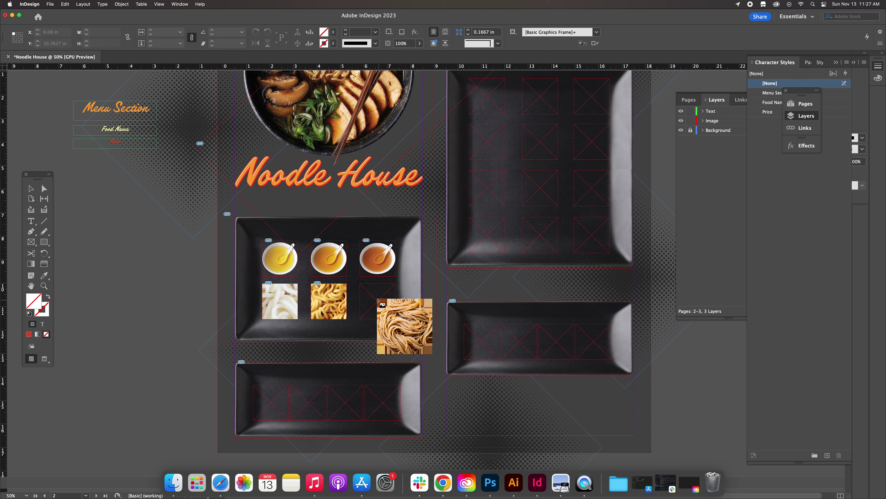
left_click(369, 292)
Step: Shrink the udon, ramen and soba photos to fit their cells, then deselect
left_click(280, 301)
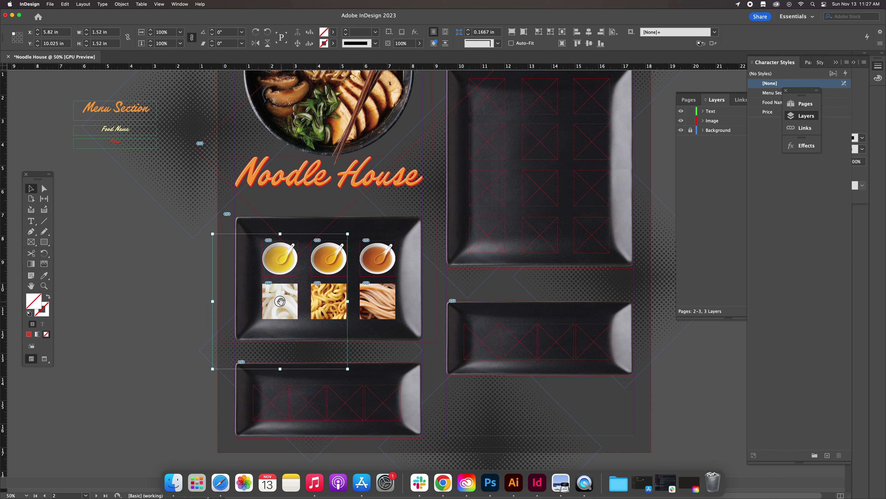
left_click_drag(348, 370, 296, 318)
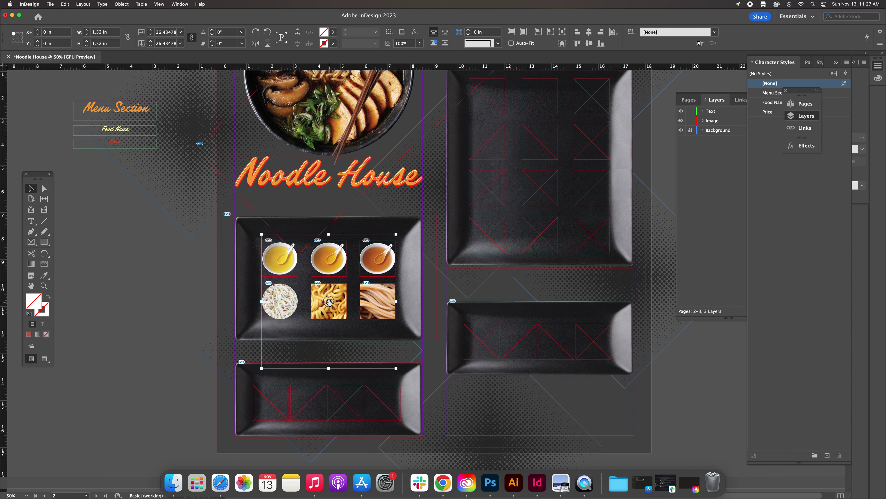
left_click_drag(396, 368, 374, 312)
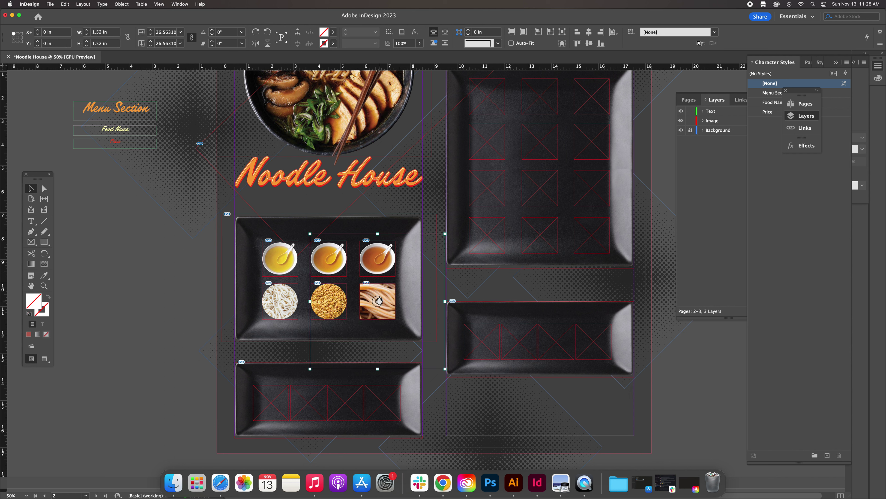
left_click_drag(444, 368, 396, 319)
left_click(177, 349)
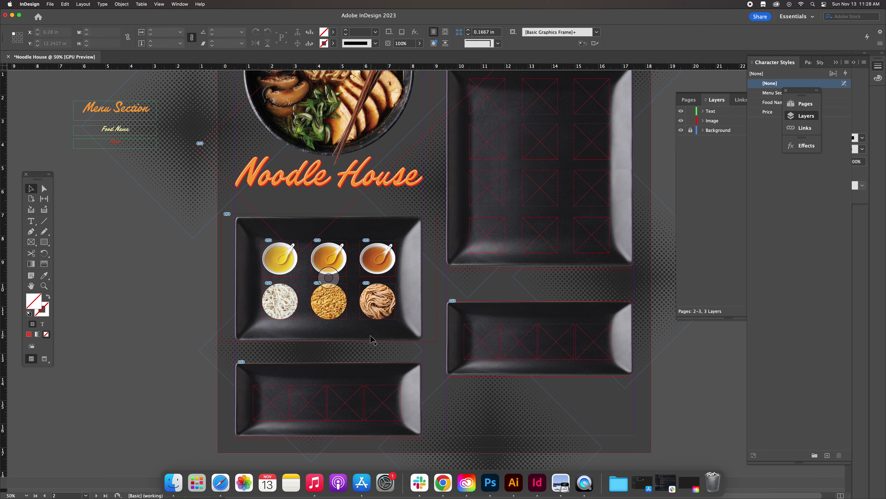
scroll(372, 334, "down", 5)
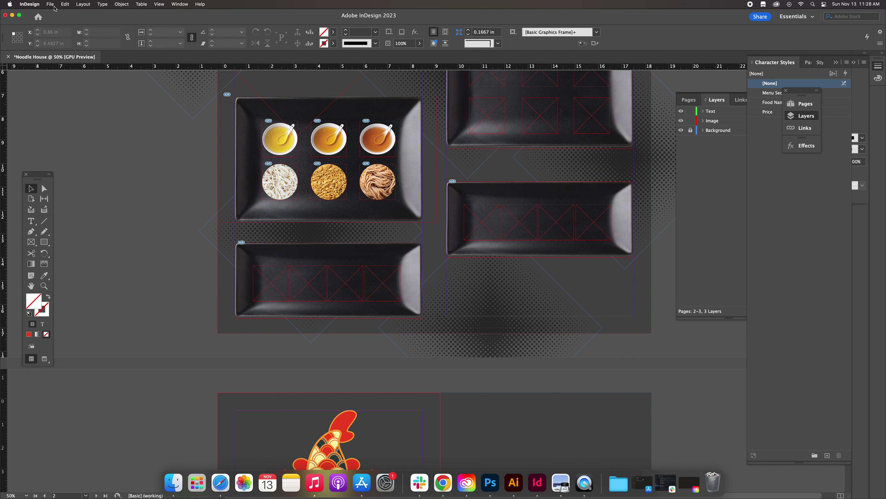
Step: Place the dumpling, tofu, ham and egg photos into the four small-plate cells
left_click(50, 4)
left_click(328, 182)
scroll(390, 170, "down", 5)
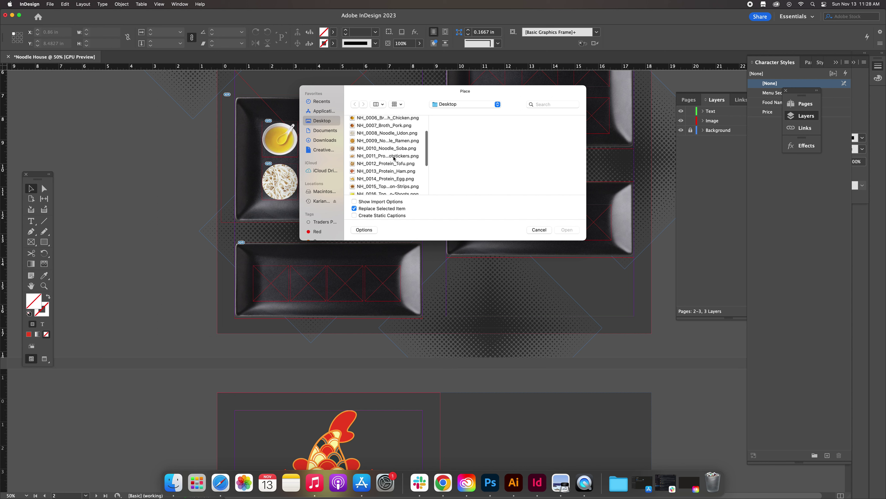
left_click(393, 158)
left_click(402, 179, "shift")
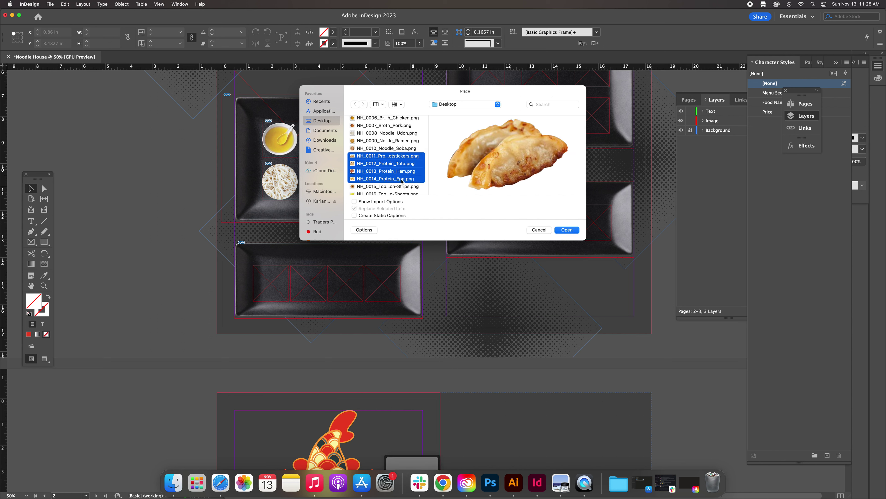
left_click(566, 230)
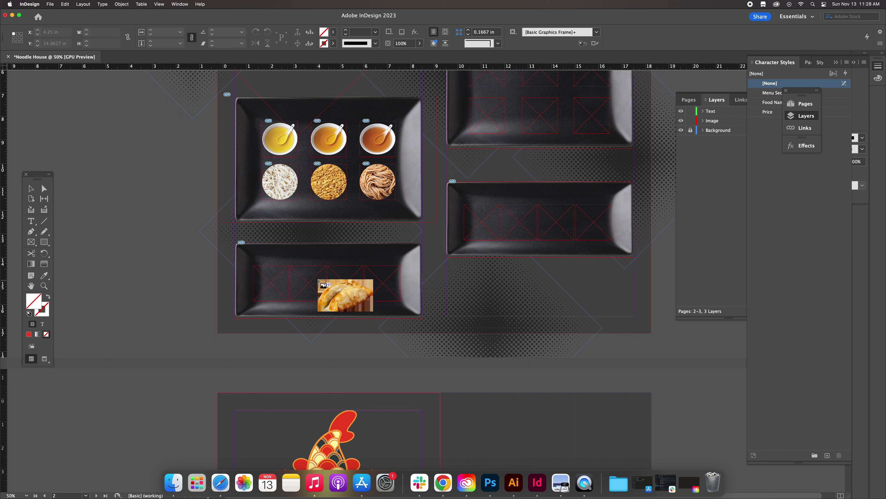
left_click(265, 279)
left_click(300, 279)
left_click(334, 276)
left_click(373, 276)
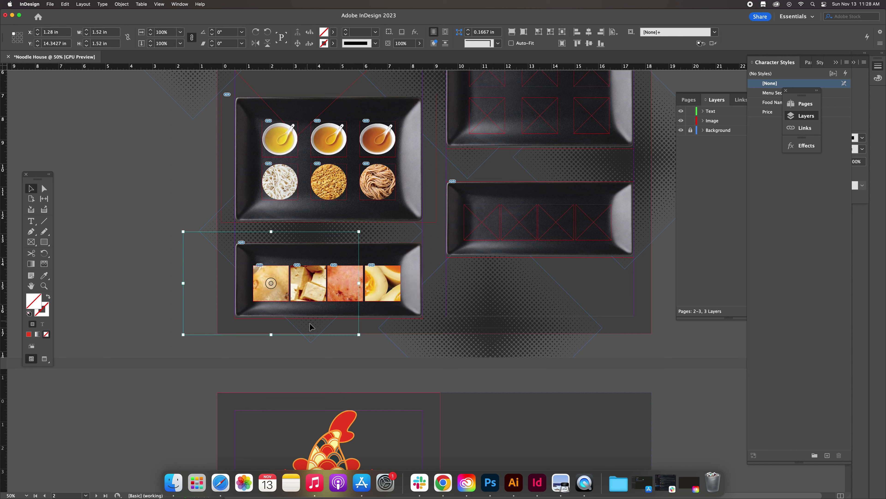
Step: Shrink the dumpling, ham and egg photos to fit their cells
left_click_drag(289, 300, 283, 293)
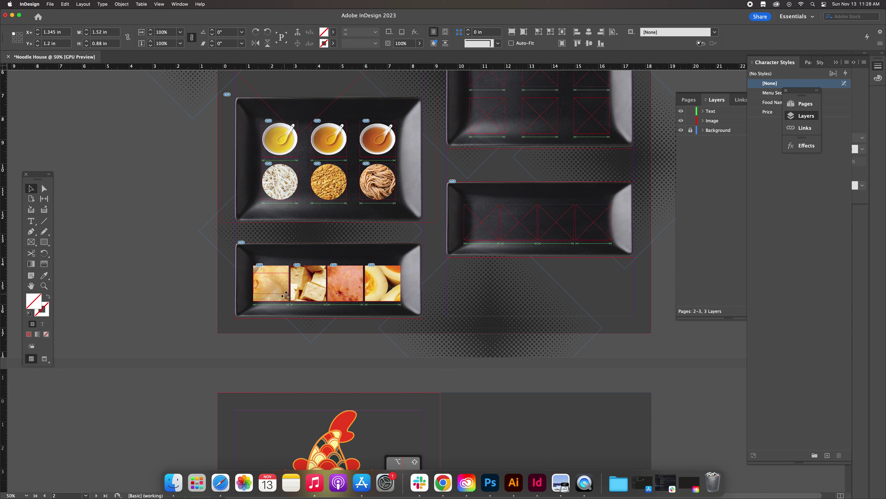
key("super+alt+shift+e")
key("super+z")
left_click_drag(375, 348, 327, 298)
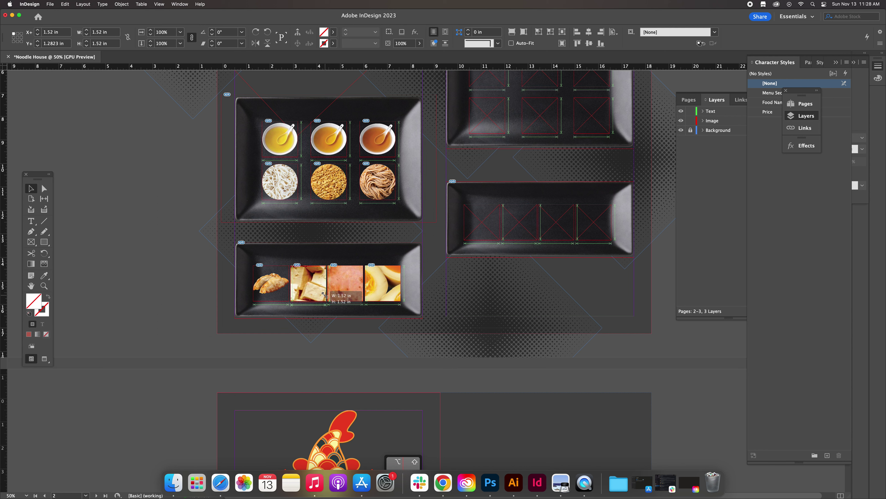
left_click(345, 283)
left_click_drag(431, 360, 361, 298)
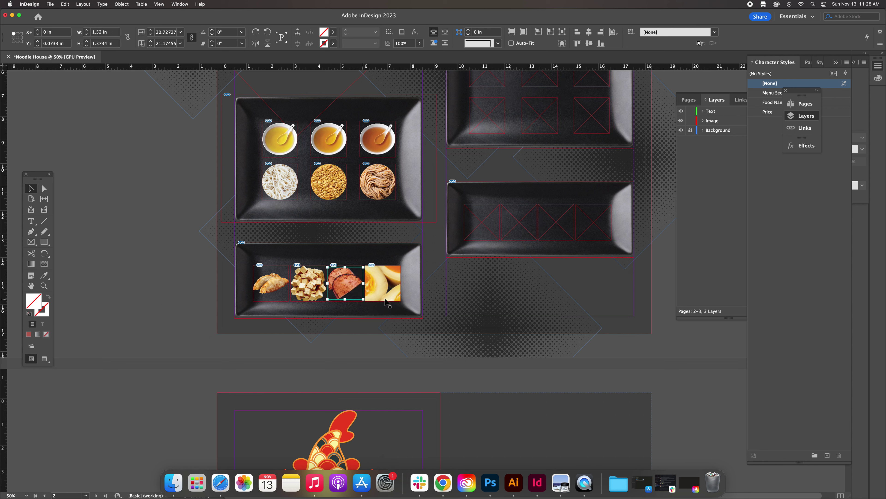
left_click(382, 284)
left_click_drag(467, 347, 402, 296)
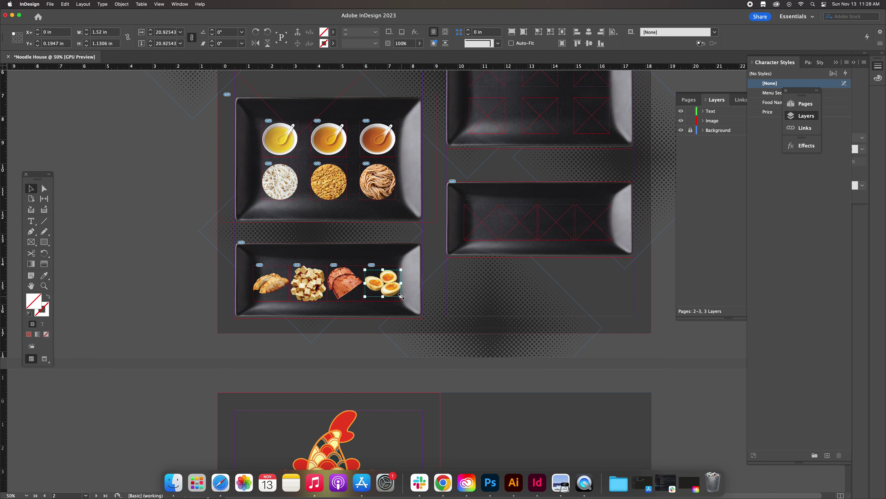
scroll(435, 316, "up", 5)
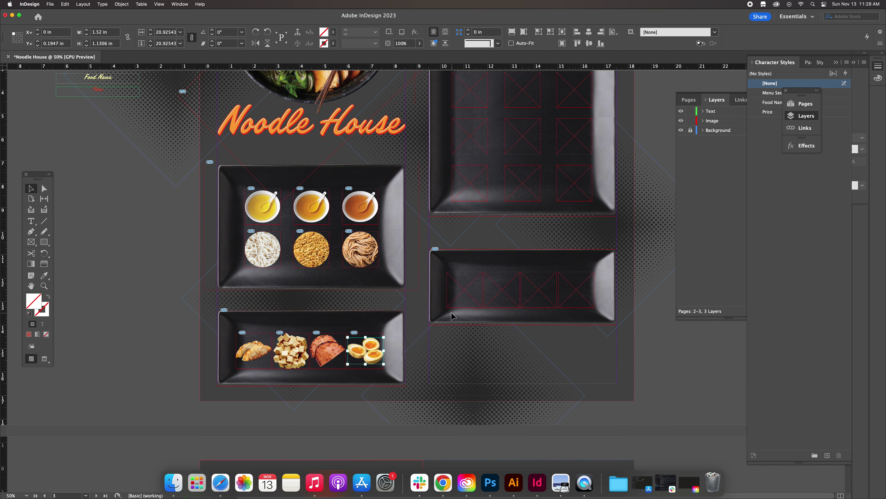
scroll(452, 316, "up", 5)
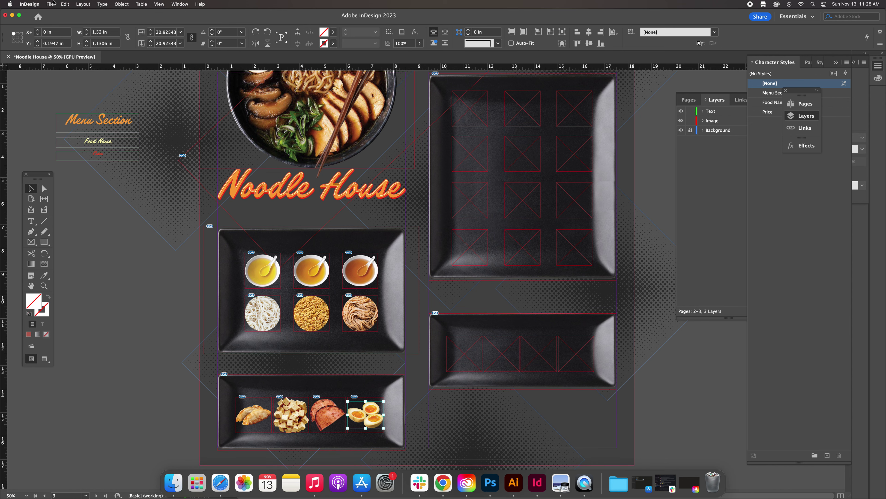
Step: Load the twelve topping photos NH_0015 through NH_0026 for placing
left_click(51, 3)
left_click(76, 106)
scroll(392, 154, "down", 5)
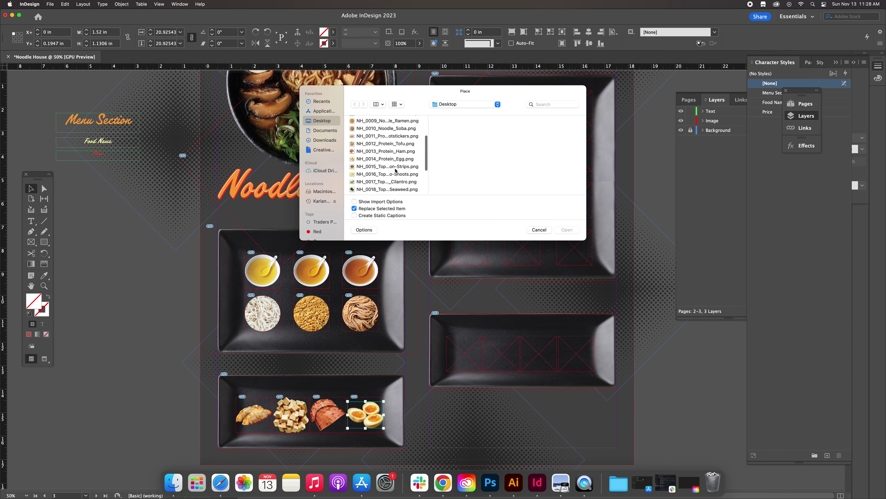
left_click(395, 168)
scroll(394, 166, "down", 5)
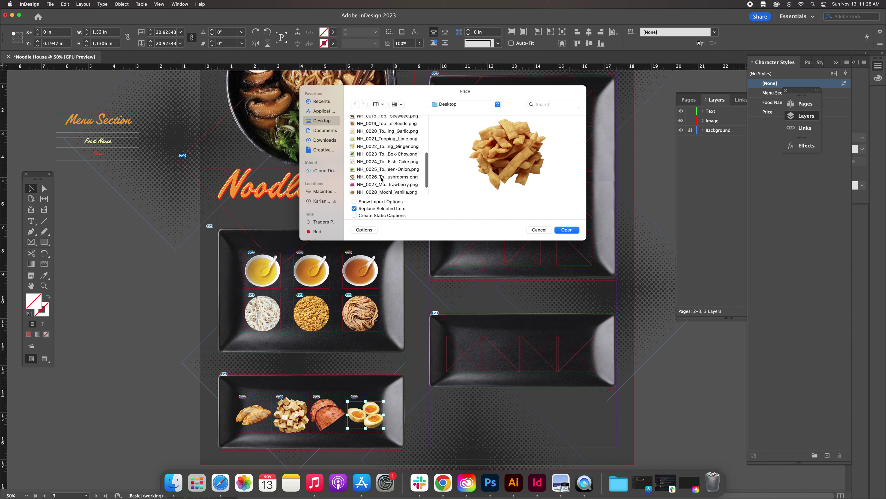
left_click(392, 177, "shift")
scroll(393, 176, "down", 1)
left_click(566, 230)
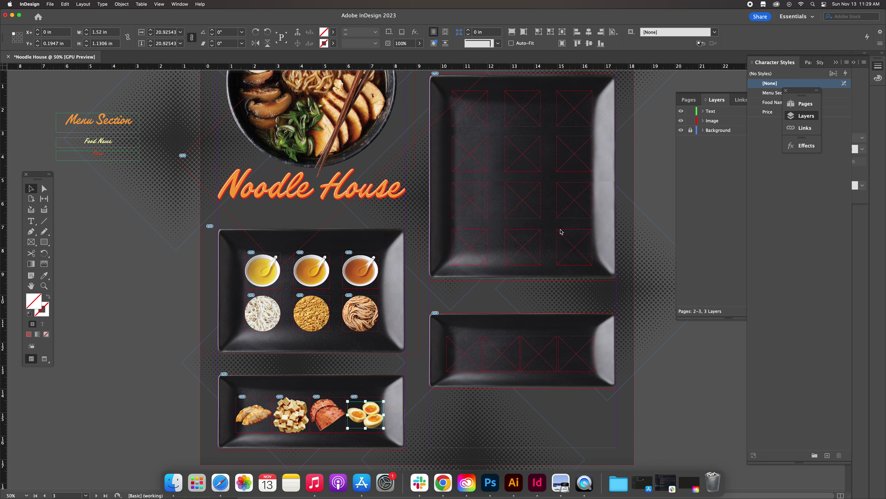
scroll(539, 205, "up", 1)
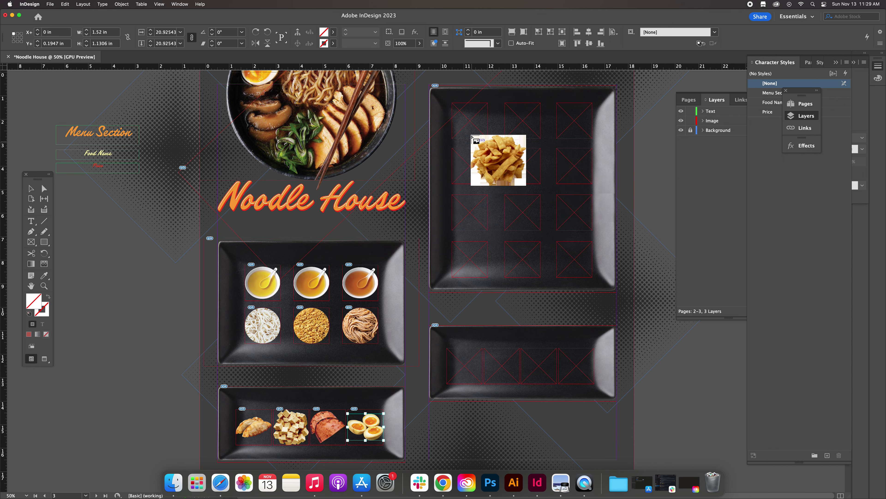
Step: Drop the topping photos, wonton strips through mushroom, into the large plate's frames row by row
left_click(467, 118)
left_click(517, 118)
left_click(571, 114)
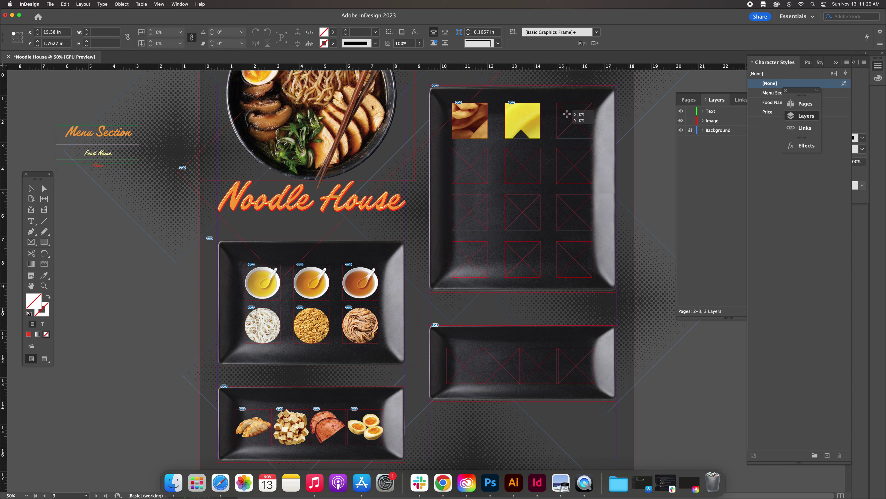
left_click(460, 155)
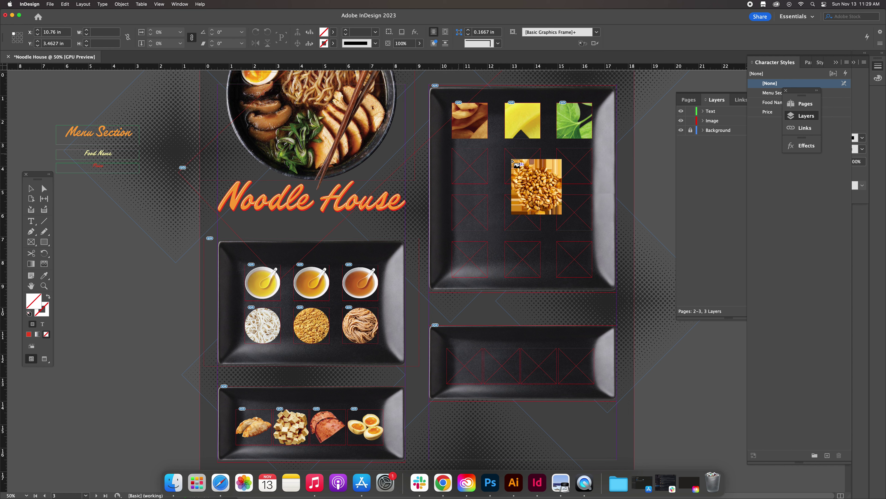
left_click(516, 153)
left_click(565, 157)
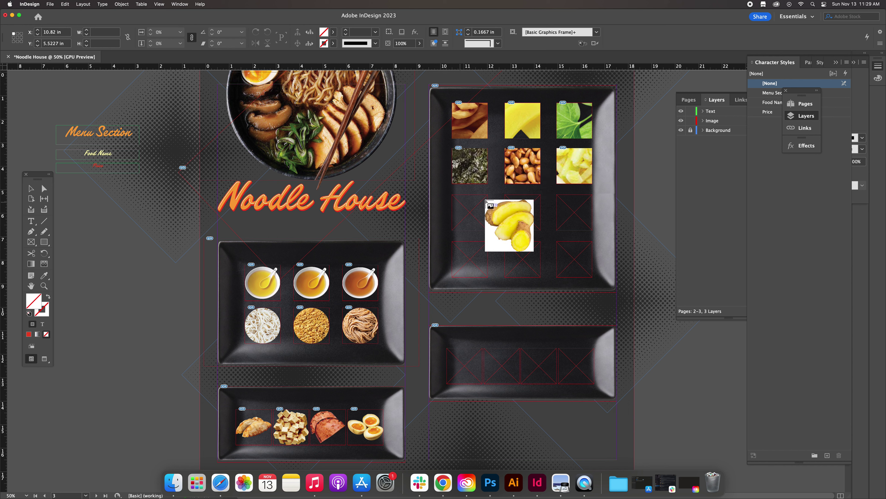
left_click(472, 201)
left_click(570, 206)
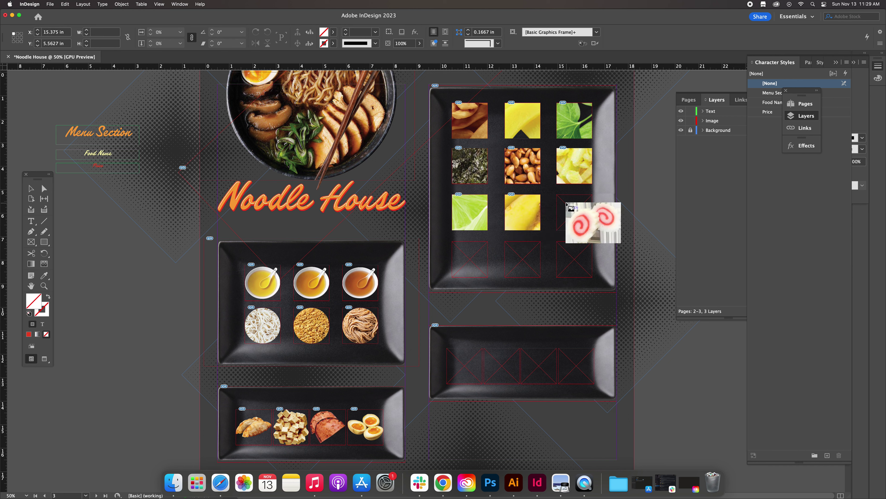
left_click(457, 248)
left_click(512, 247)
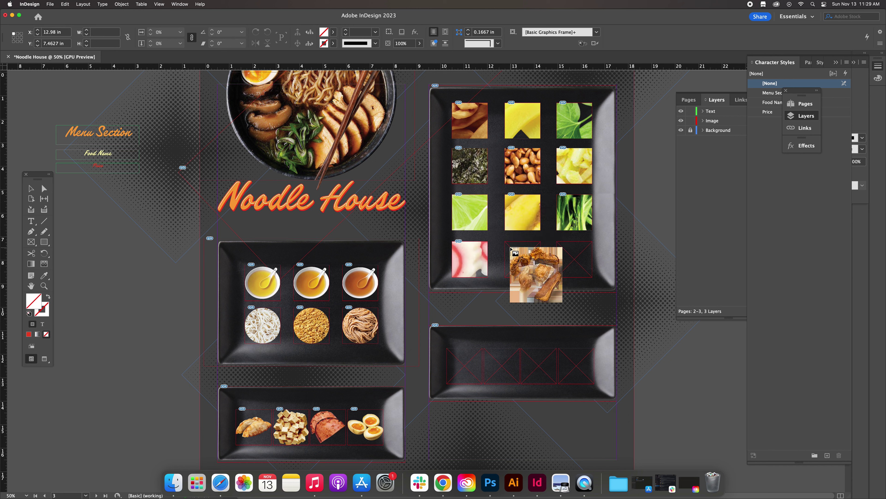
left_click(562, 248)
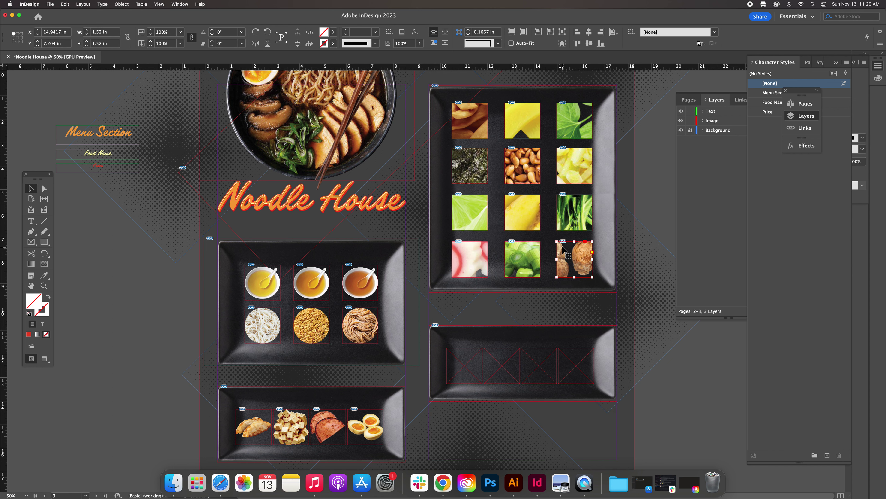
Step: Shrink the wonton strips, yellow topping and herb photos to fit their top-row cells
scroll(562, 248, "up", 1)
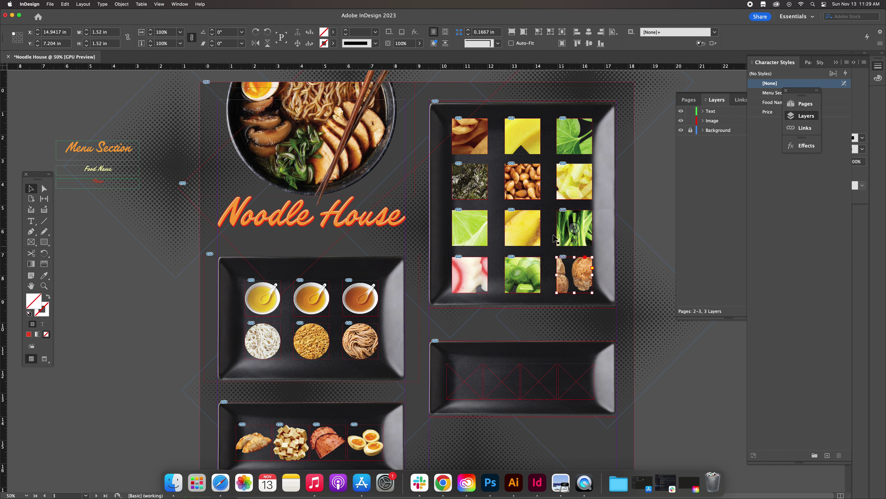
left_click(470, 144)
left_click_drag(534, 196, 490, 154)
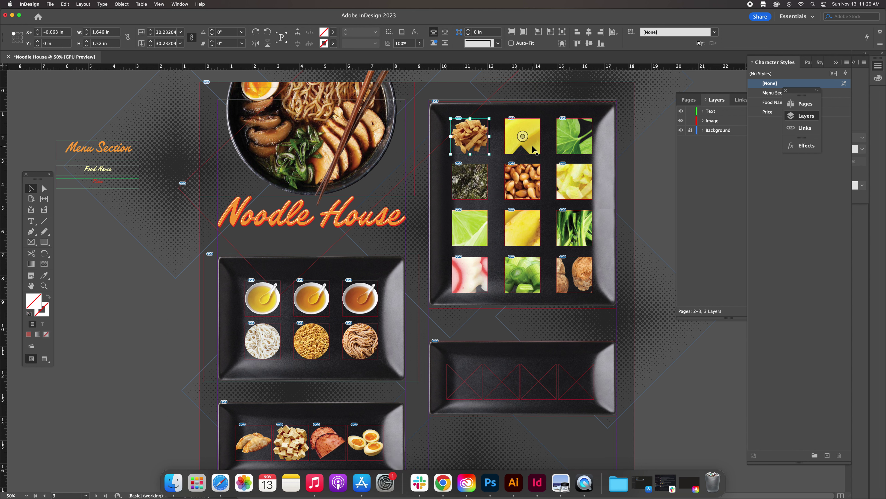
left_click(522, 136)
left_click_drag(567, 167, 539, 149)
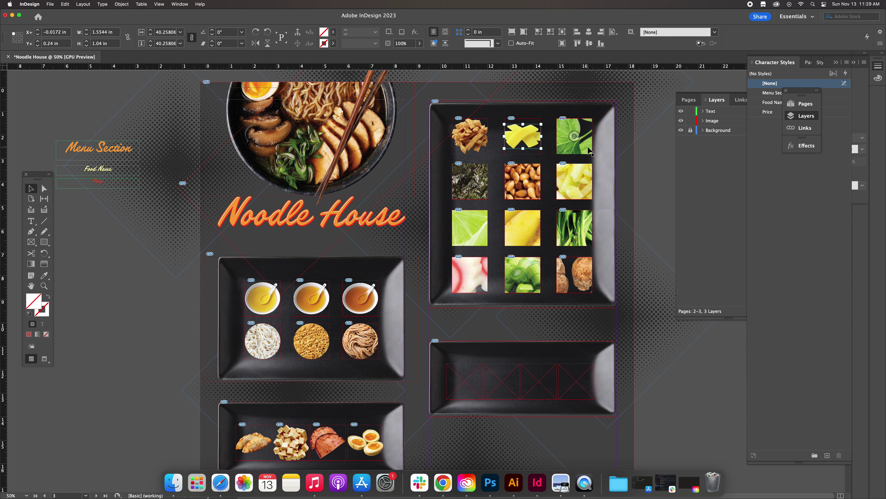
left_click(574, 136)
left_click_drag(650, 189, 593, 148)
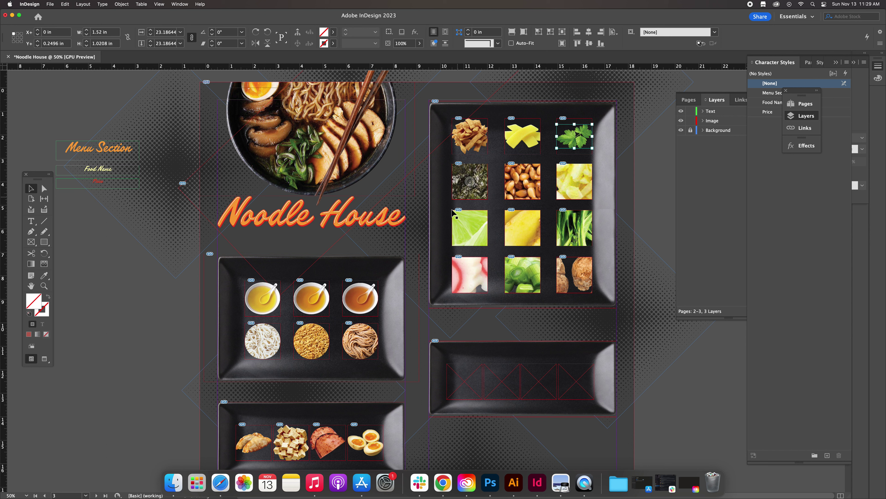
Step: Shrink the nori, seeds, garlic and lime photos to fit their cells
left_click(470, 182)
left_click_drag(554, 262, 487, 202)
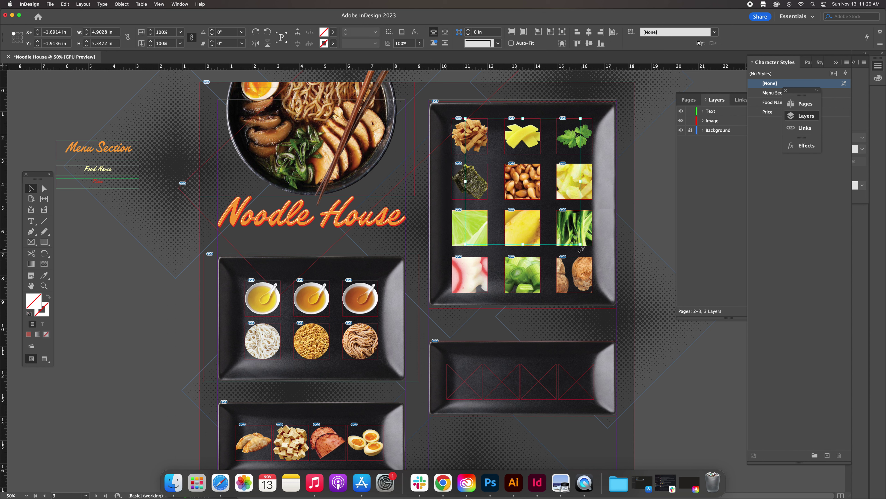
left_click_drag(581, 247, 574, 240)
left_click_drag(537, 204, 535, 199)
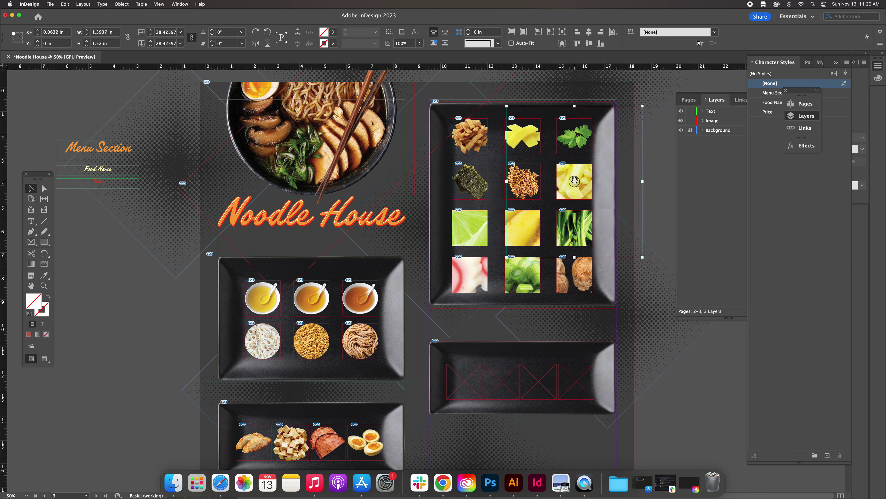
left_click_drag(575, 181, 592, 200)
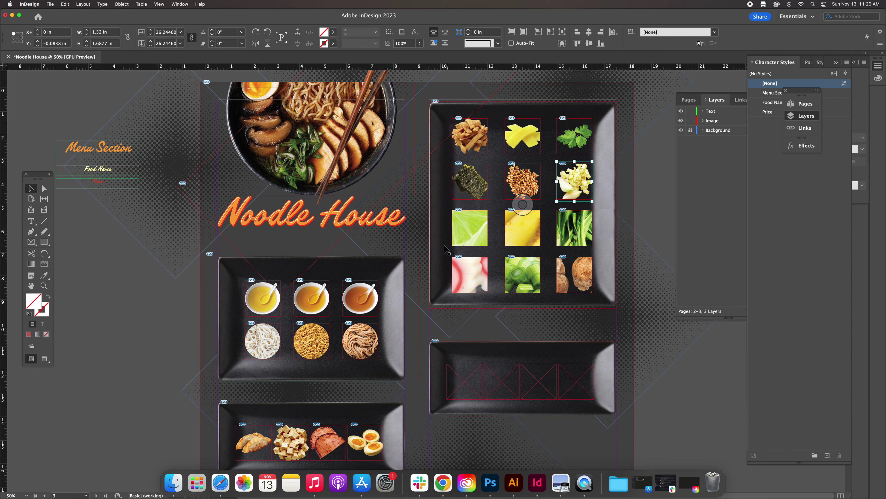
left_click_drag(420, 190, 490, 237)
Step: Fit the ginger photo to its frame and scale the bok choy photo into its cell
left_click(523, 227)
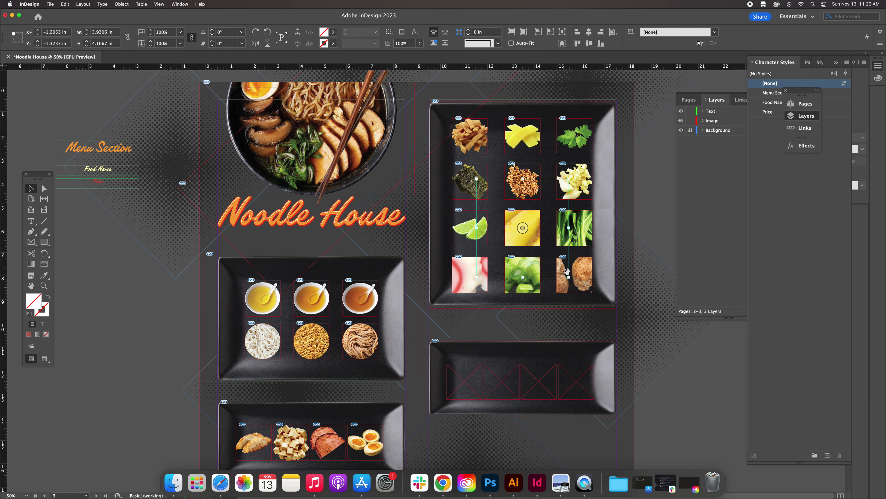
key("super+alt+shift+e")
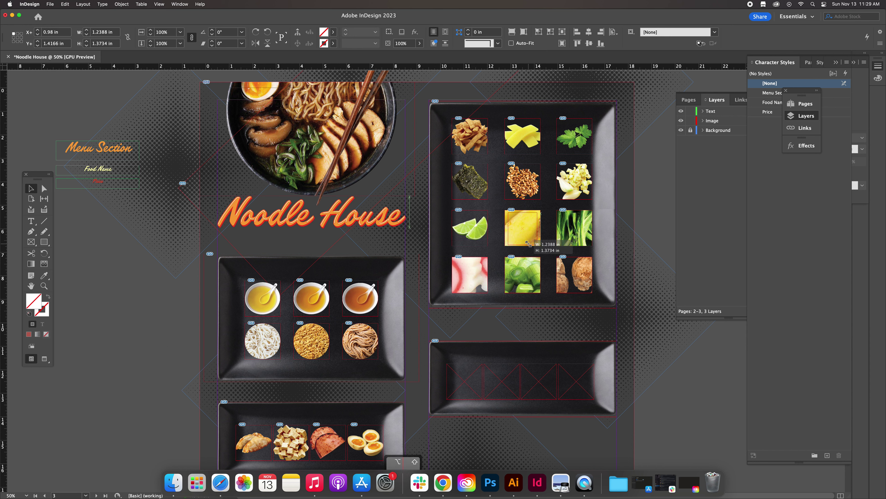
left_click(574, 228)
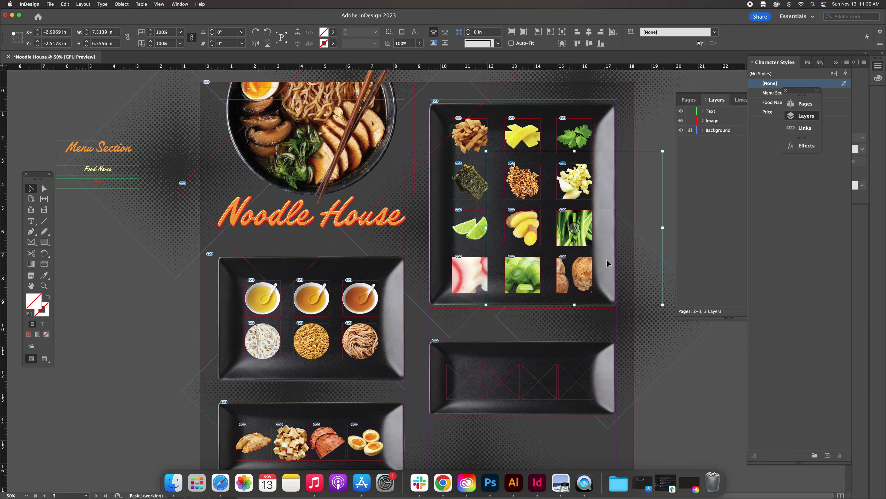
left_click_drag(662, 305, 555, 245)
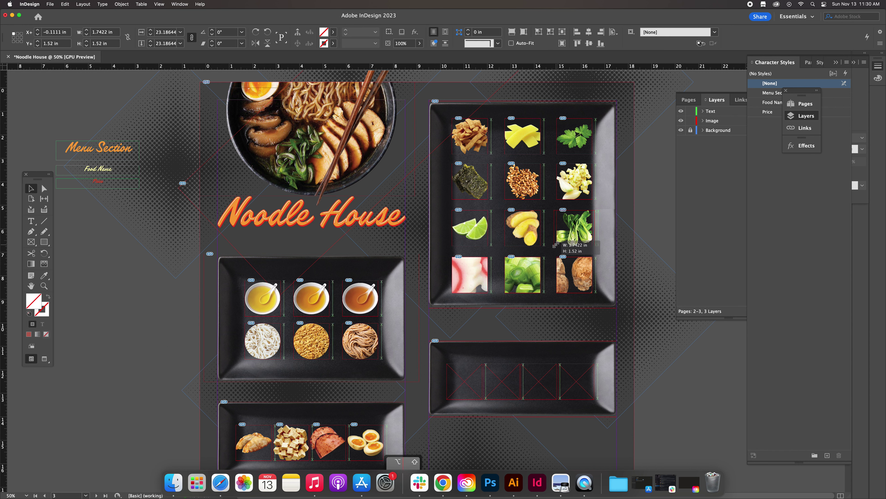
left_click_drag(555, 244, 560, 245)
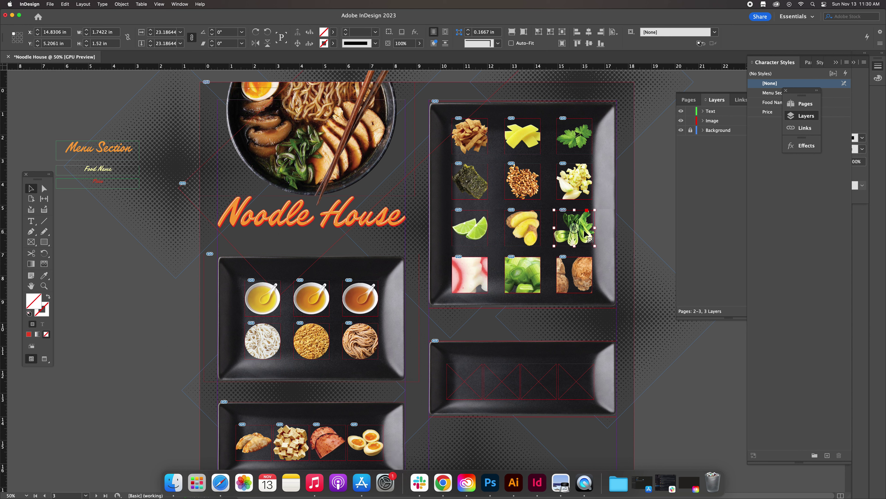
left_click(575, 227)
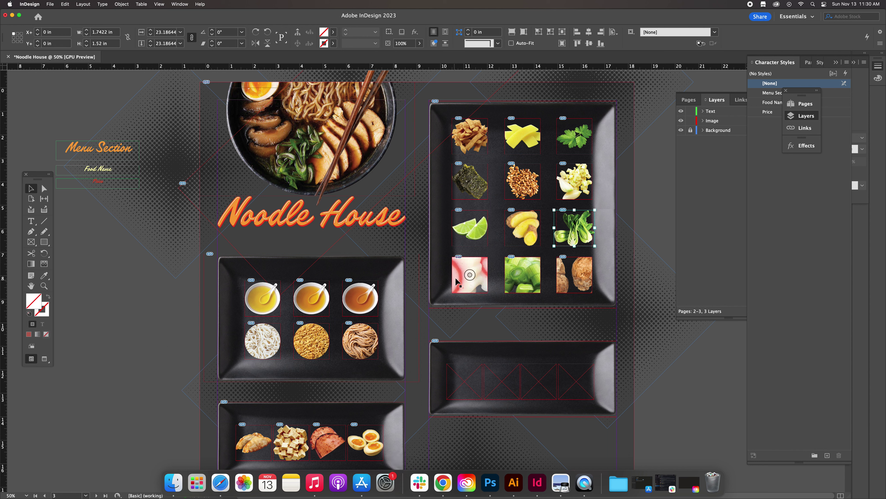
Step: Shrink the fish cake, green onion and mushroom photos on the bottom row to fit
left_click(470, 275)
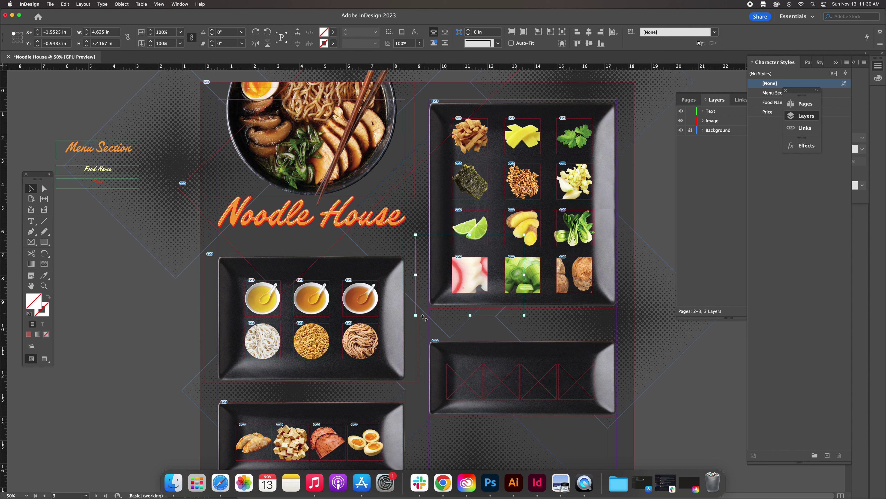
left_click_drag(424, 317, 461, 289)
left_click(521, 274)
left_click(522, 275)
left_click_drag(460, 317, 512, 286)
left_click(575, 275)
left_click_drag(524, 327, 557, 293)
scroll(568, 322, "down", 4)
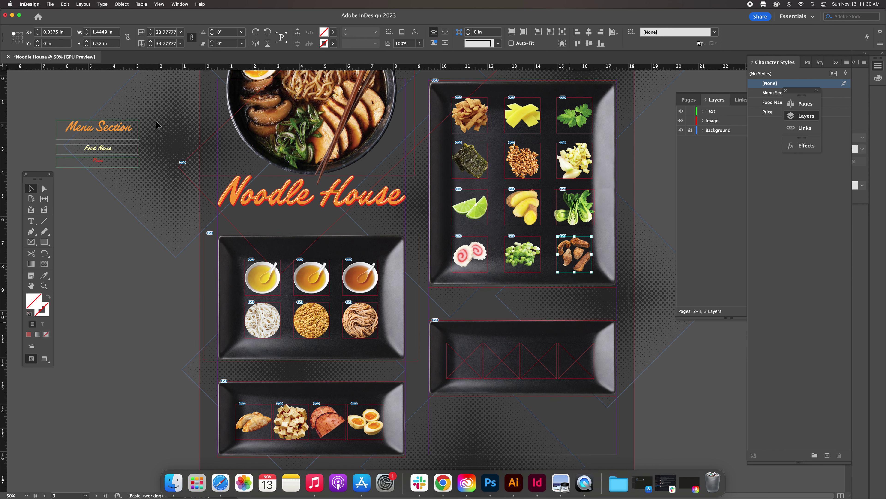
Step: Dismiss the File menu without running anything and deselect the mushroom frame
left_click(50, 4)
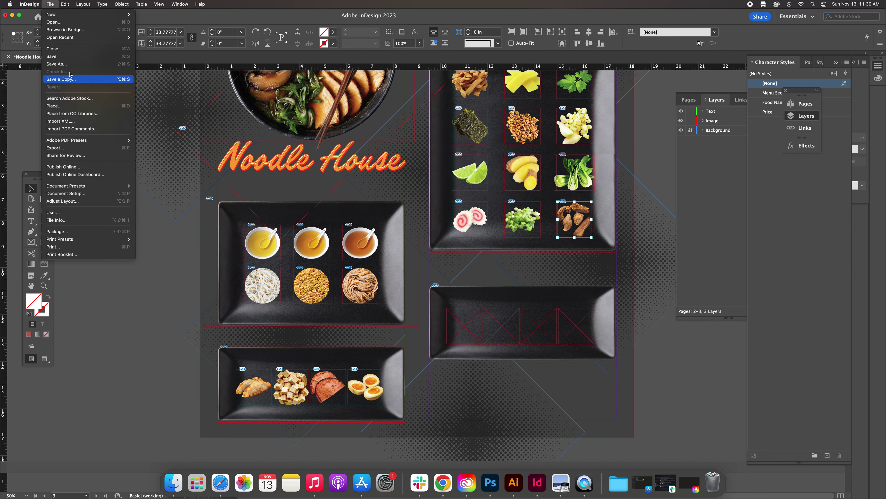
left_click(164, 157)
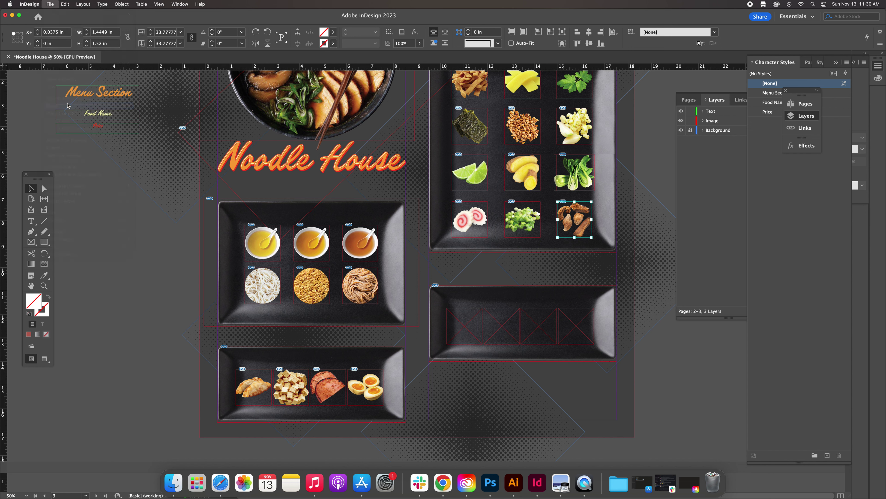
left_click(539, 232)
left_click(697, 403)
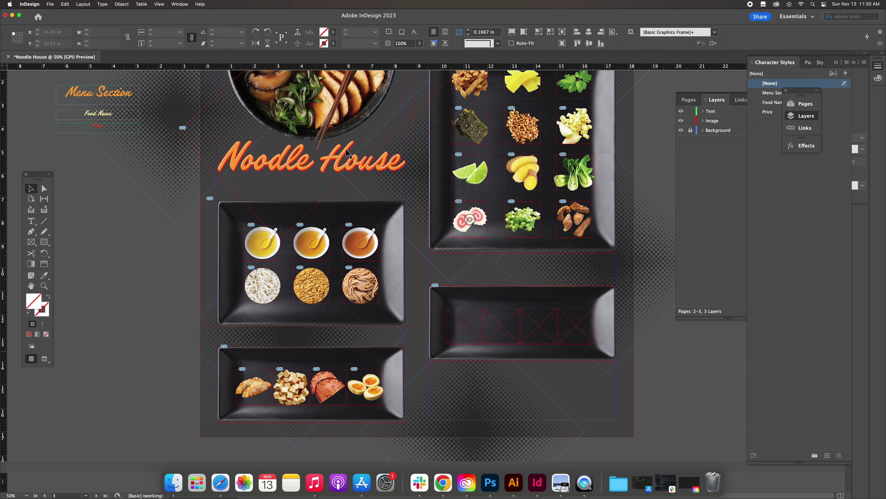
Step: Load all four mochi image files, including matcha, via File > Place
left_click(51, 4)
left_click(406, 262)
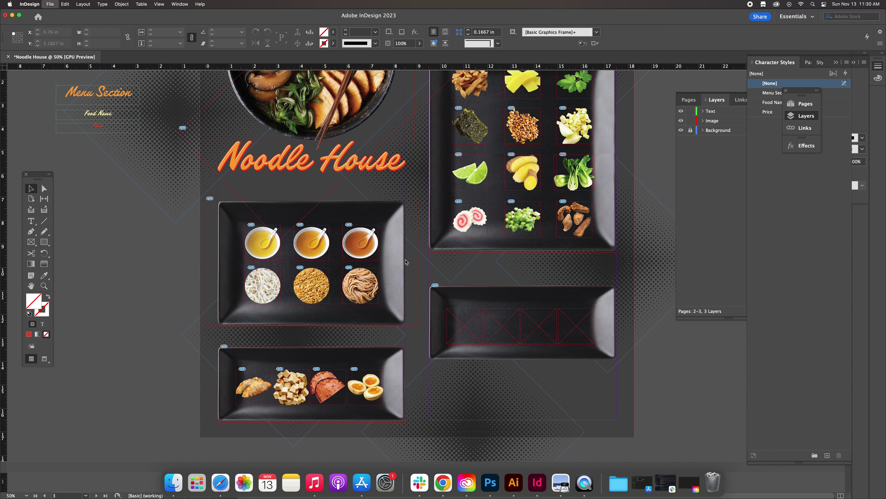
scroll(394, 182, "down", 10)
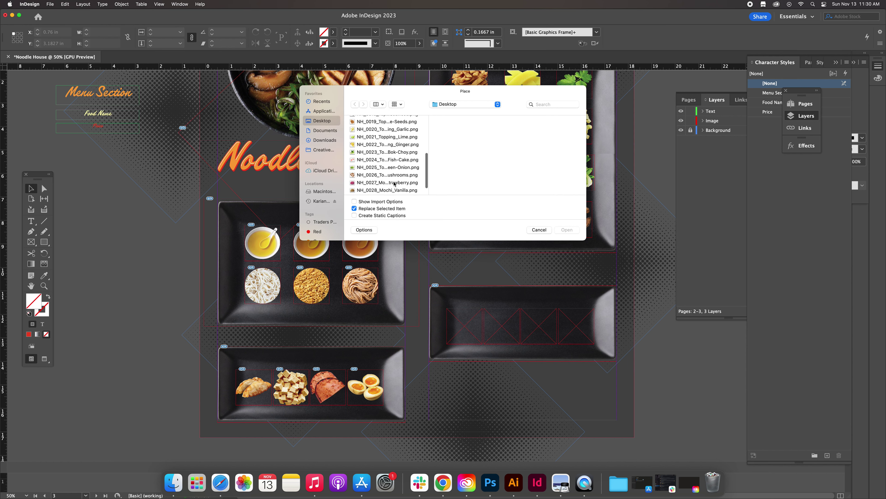
left_click(391, 180)
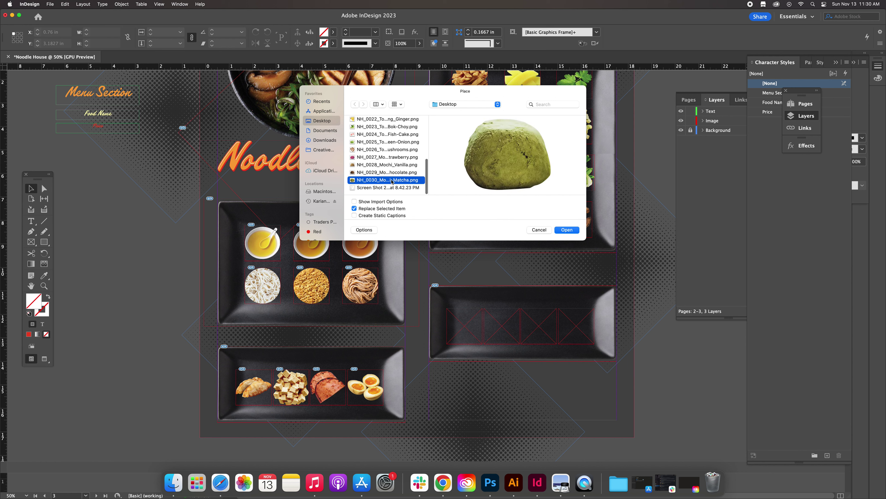
left_click(393, 157, "shift")
left_click(566, 230)
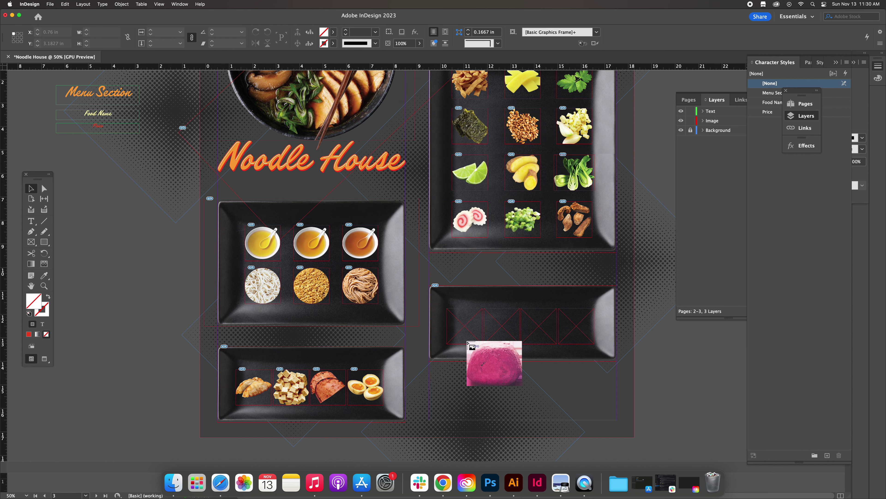
Step: Drop the strawberry mochi and the other three into the dessert tray's four empty frames
left_click(453, 314)
left_click(491, 317)
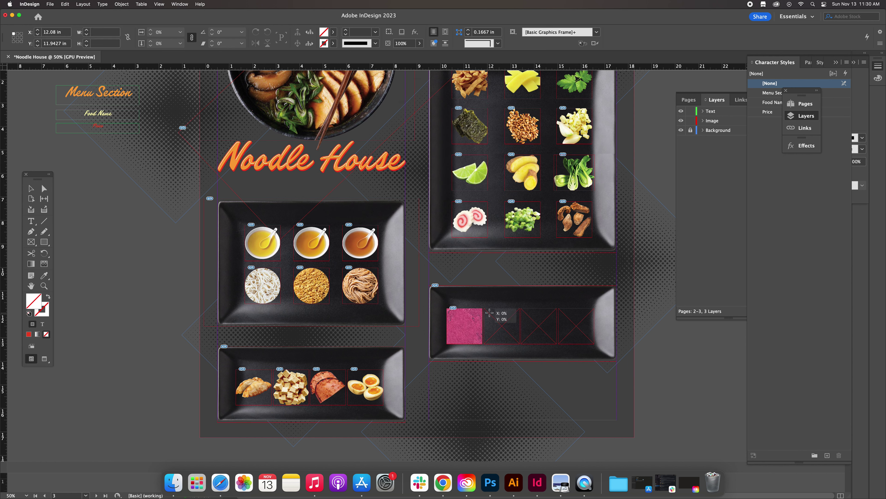
left_click(525, 314)
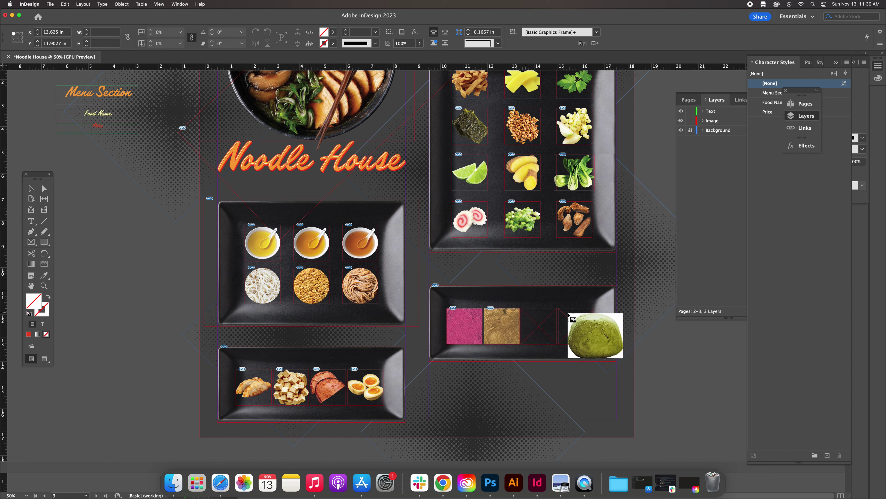
left_click(569, 323)
Step: Scale the golden and brown mochi photos down to fit their tray cells
left_click_drag(465, 326, 482, 337)
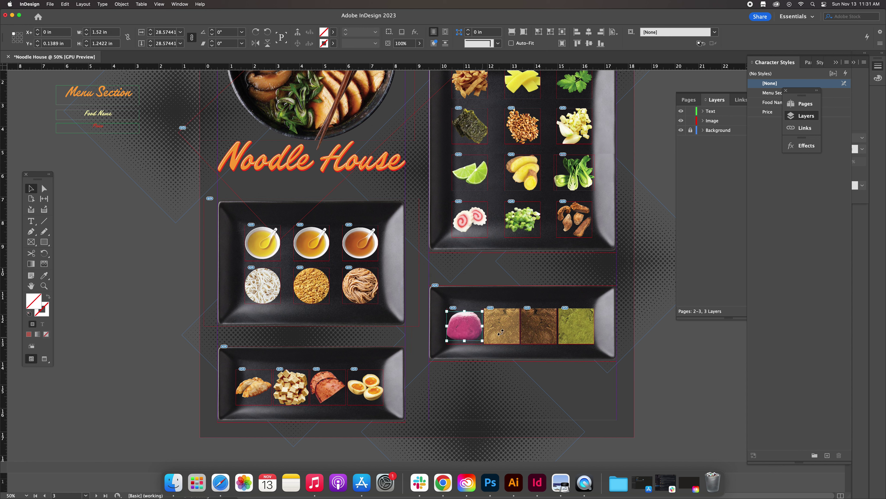
left_click(506, 327)
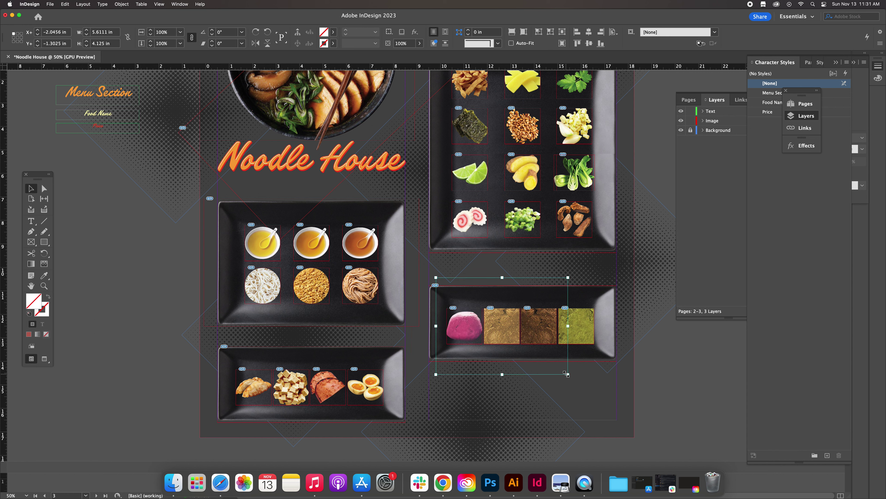
left_click(502, 326)
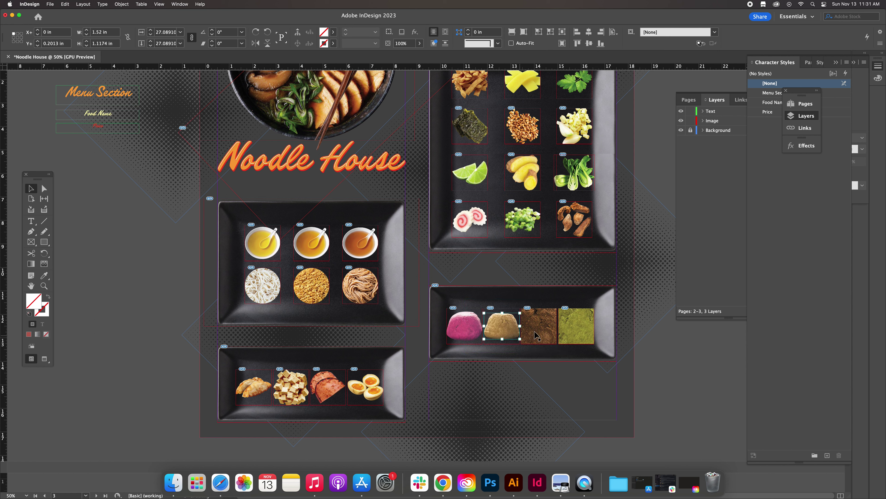
left_click(603, 368)
left_click_drag(603, 374, 558, 333)
Step: Shrink the green mochi to fit and nudge it right, then nudge the pink mochi left
left_click(583, 330)
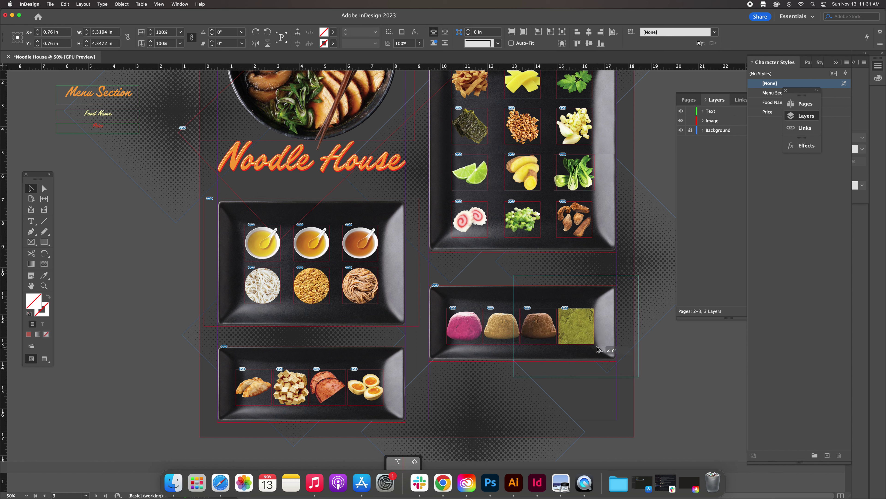
left_click_drag(636, 376, 592, 340)
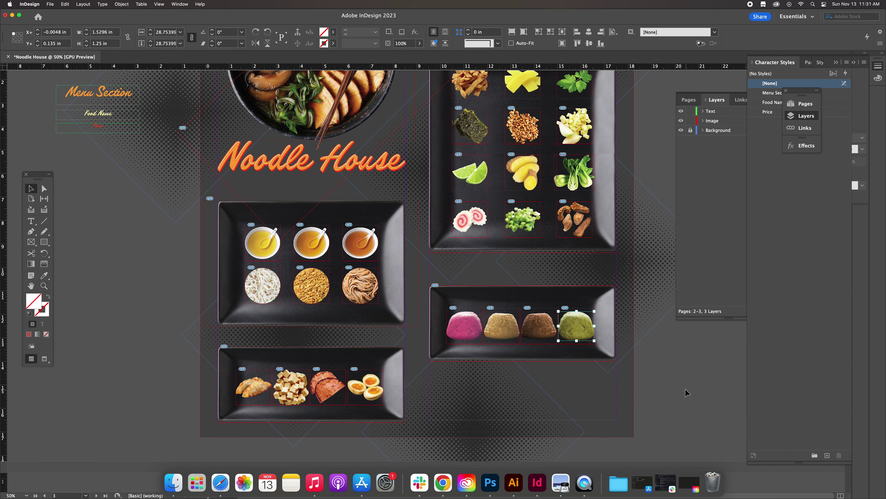
left_click(522, 304)
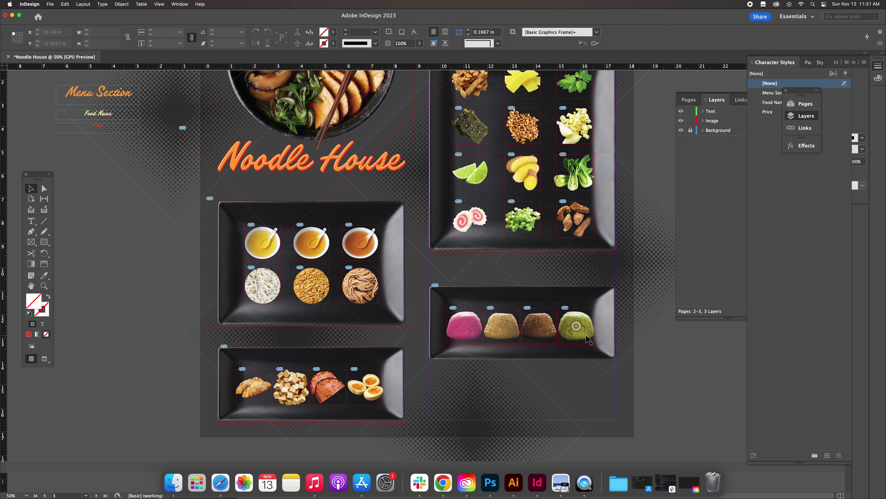
left_click(587, 338)
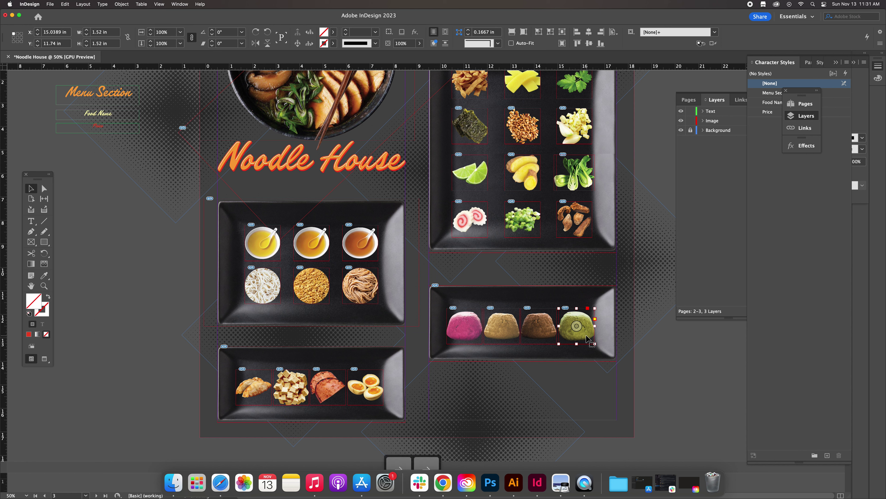
key("Right")
key("Right")
left_click(447, 331)
key("shift+Escape")
key("Left")
key("Left")
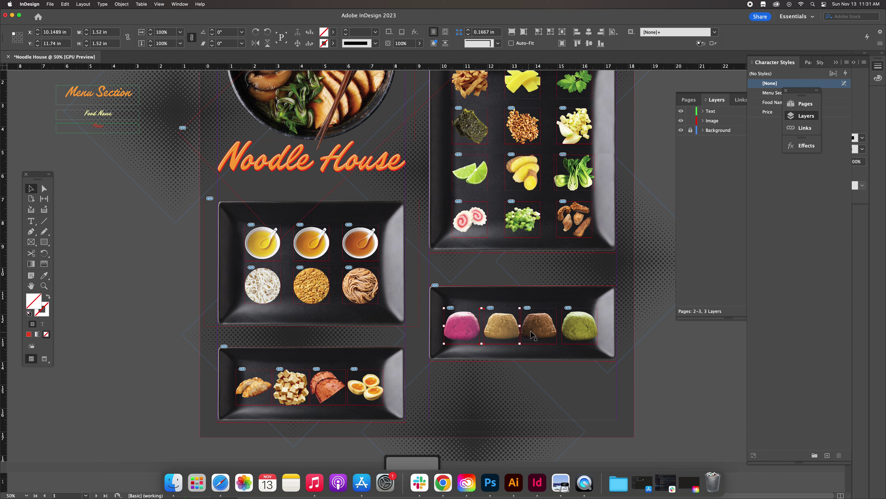
Step: Select all four mochi frames and try distributing them, undoing the tray-wide spread
left_click(531, 335, "shift")
left_click(579, 329, "shift")
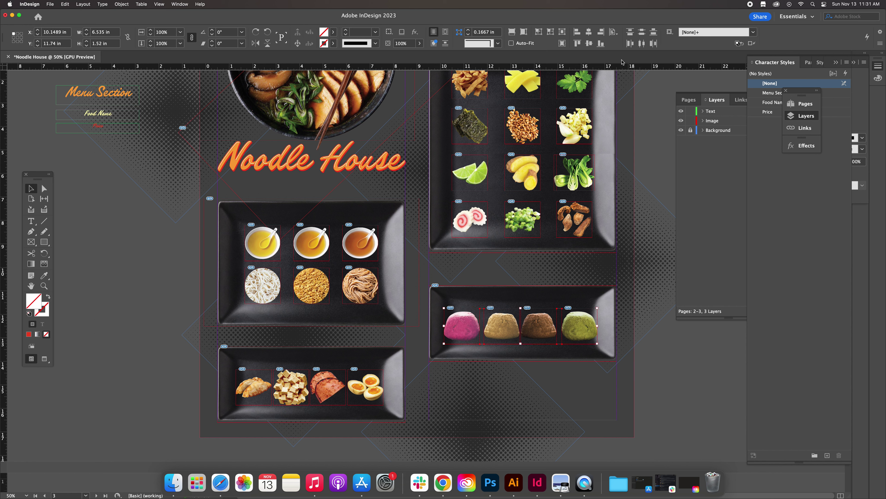
left_click(641, 44)
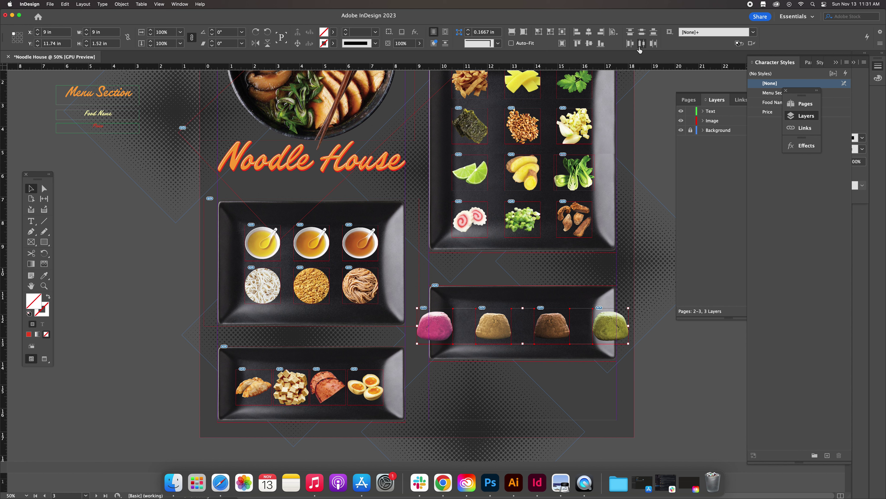
key("super+z")
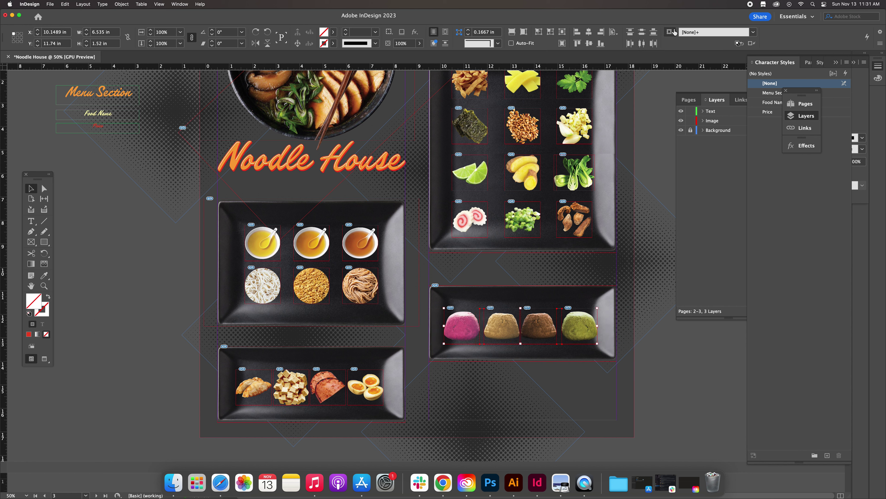
Step: Distribute the four mochi by horizontal centers with Align To Selection, then deselect
left_click(670, 32)
left_click(623, 33)
left_click(614, 32)
left_click(637, 35)
left_click(643, 44)
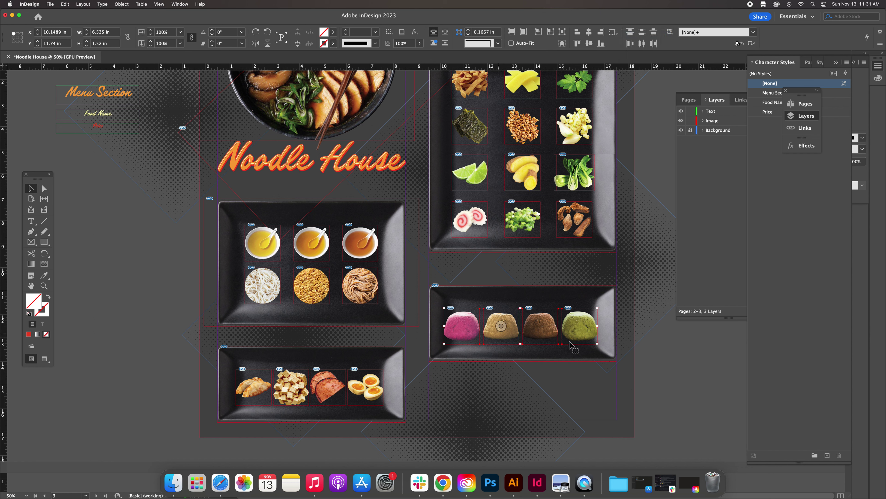
left_click(642, 378)
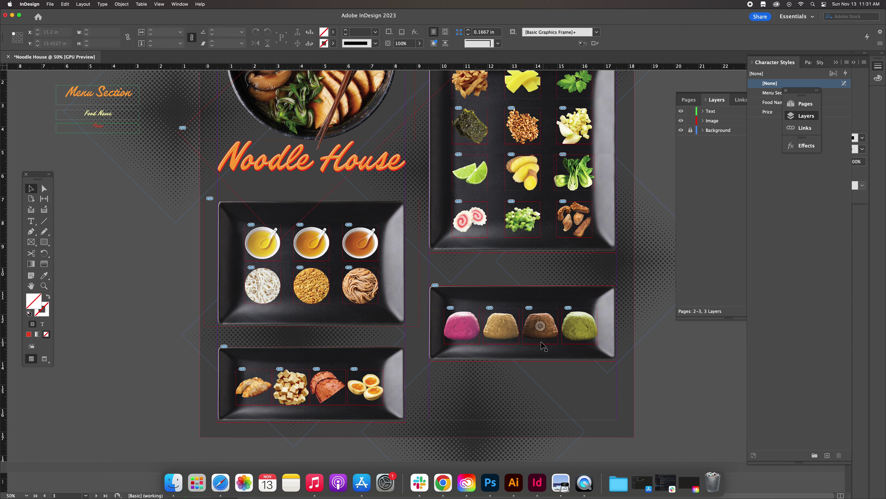
scroll(540, 346, "up", 5)
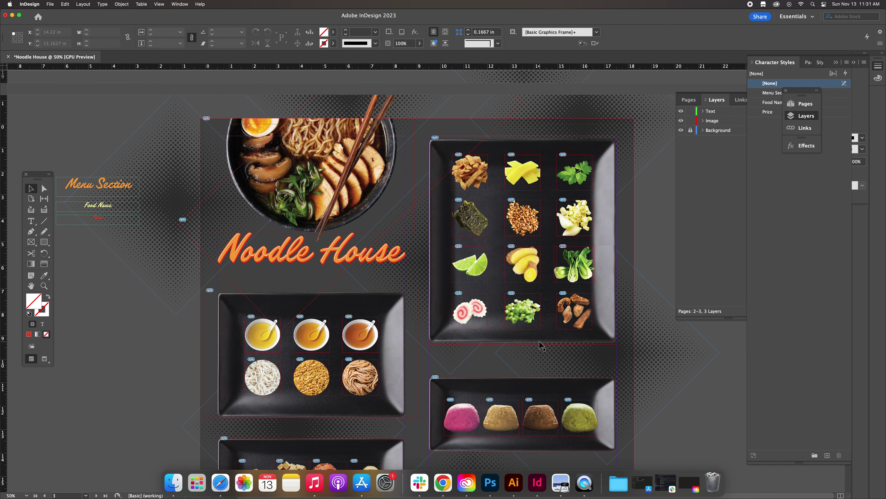
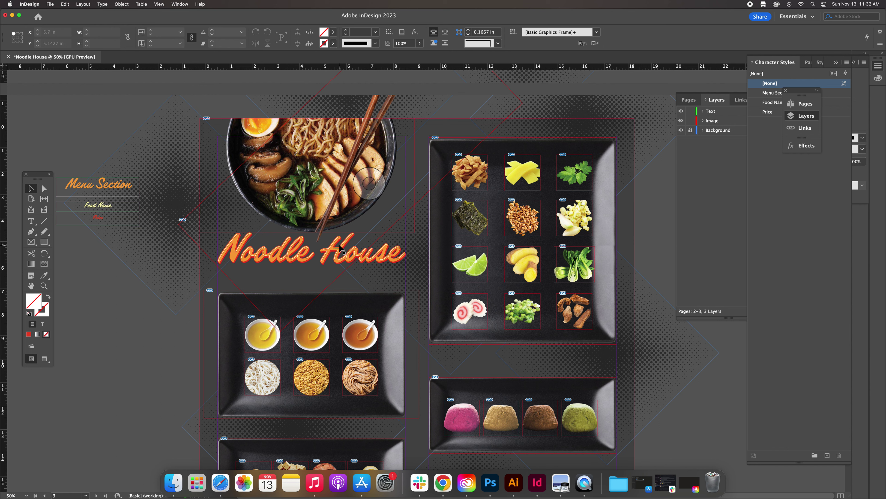
Step: Move the Menu Section frame below the Noodle House title and widen it to 8 in
scroll(340, 248, "down", 3)
scroll(356, 253, "left", 1)
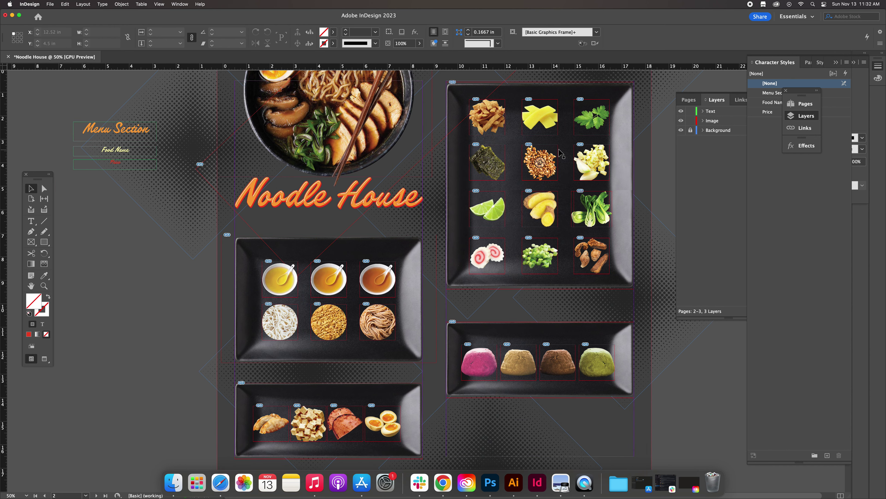
left_click(91, 130)
left_click_drag(91, 130, 310, 221)
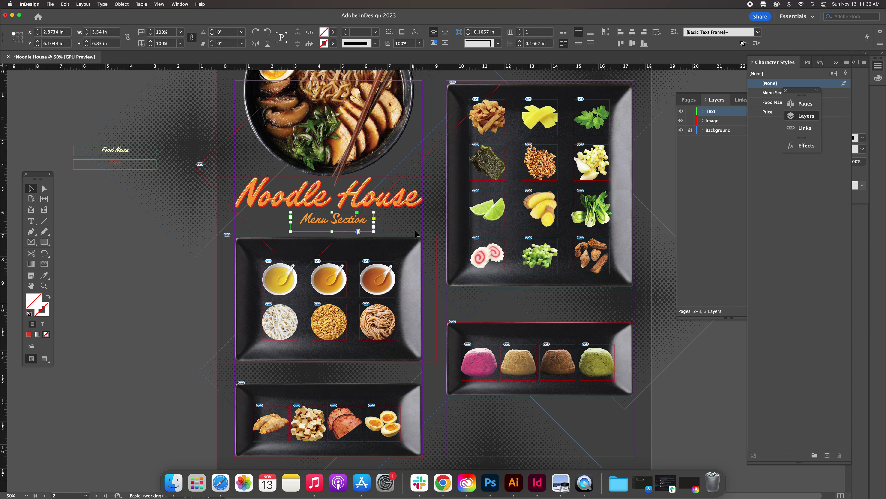
left_click_drag(377, 224, 424, 226)
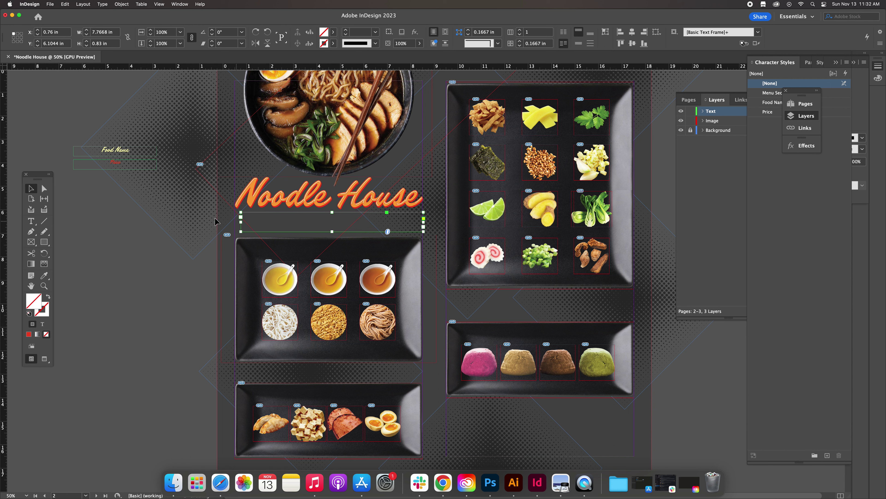
left_click_drag(241, 222, 236, 222)
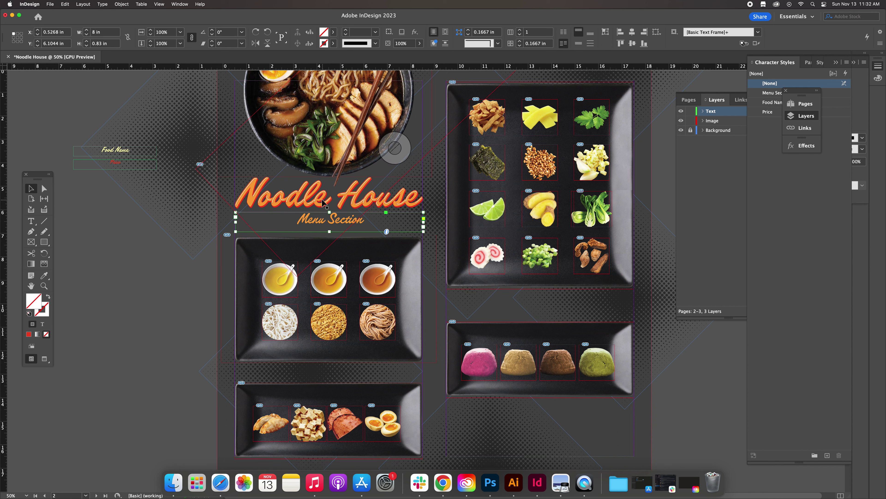
Step: Shrink the Noodle House title frame proportionally to about 7.01 in wide
left_click(304, 202)
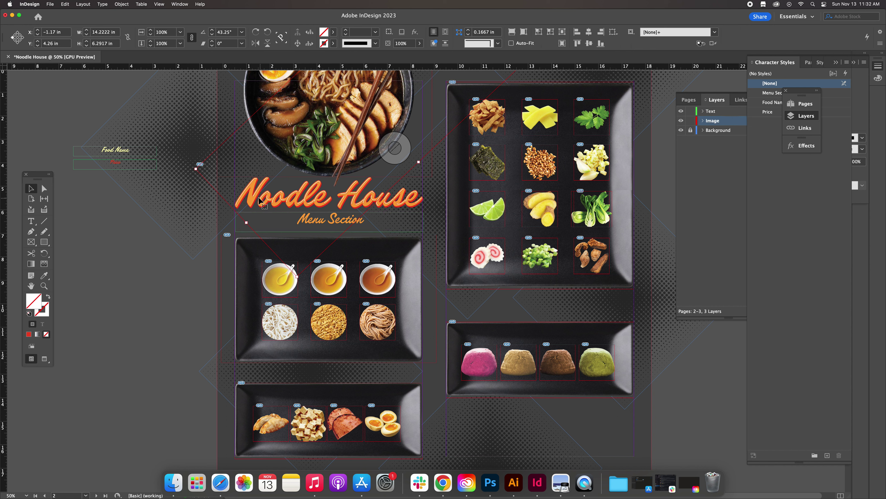
left_click_drag(329, 209, 329, 206)
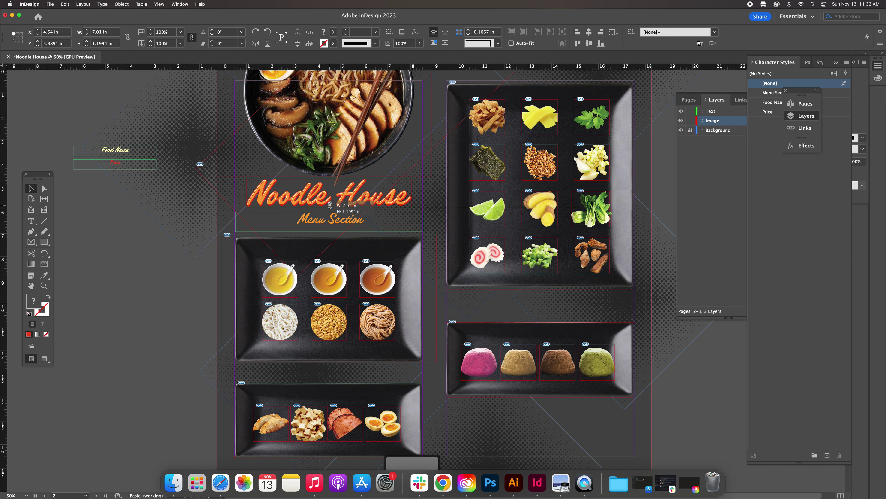
left_click_drag(329, 207, 330, 204)
left_click(210, 288)
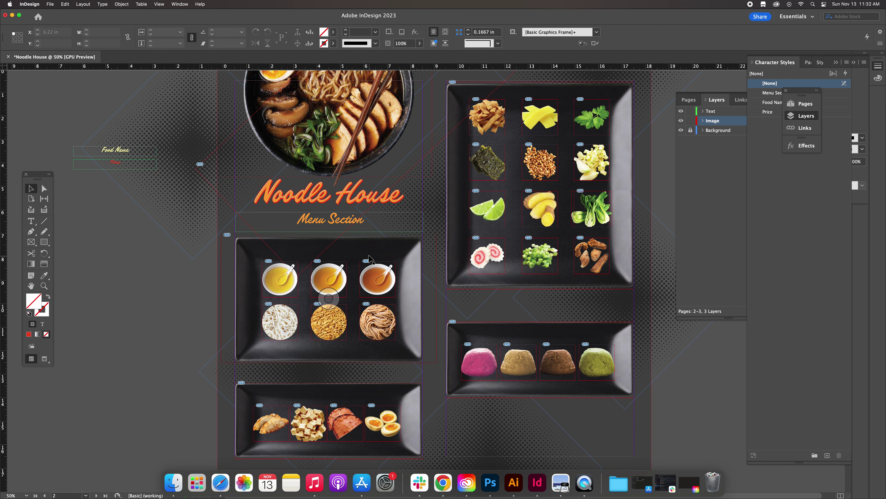
scroll(370, 261, "up", 3)
scroll(370, 260, "down", 5)
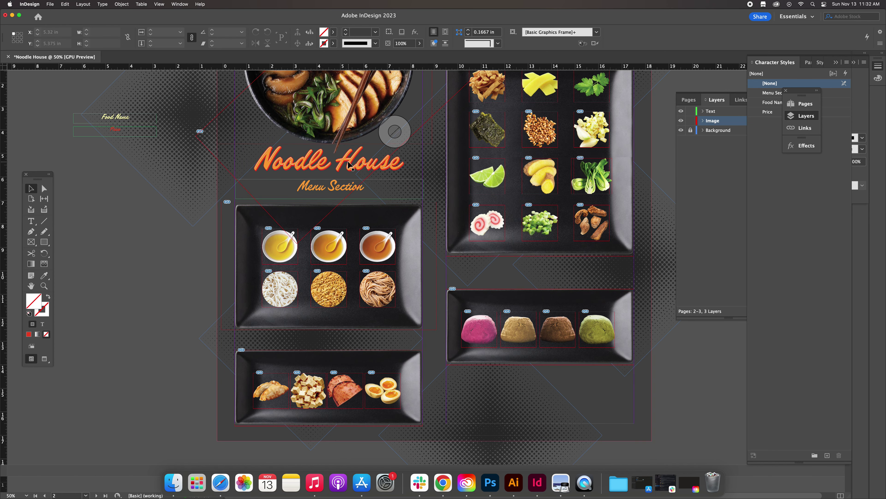
scroll(349, 164, "up", 4)
left_click(354, 170)
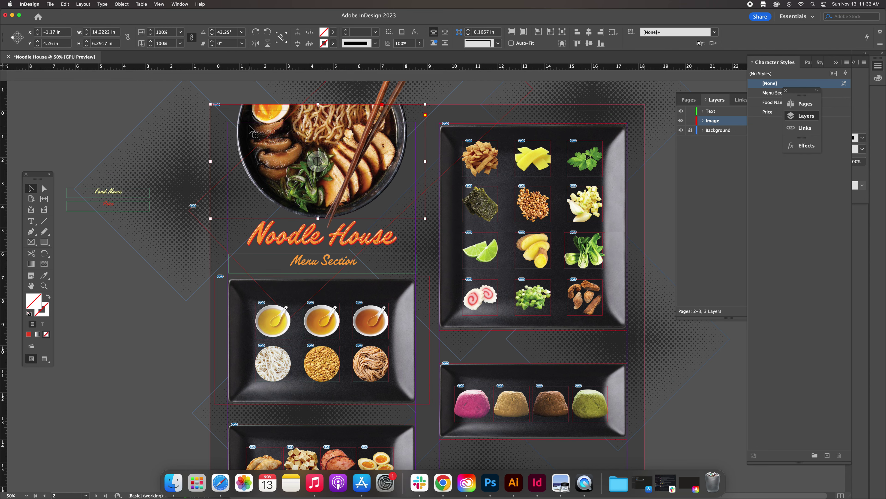
key("super+shift+a")
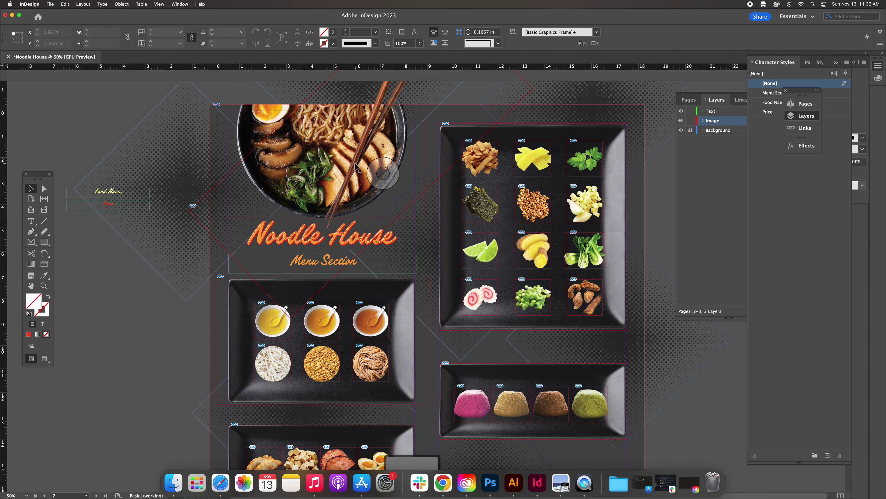
left_click(355, 161)
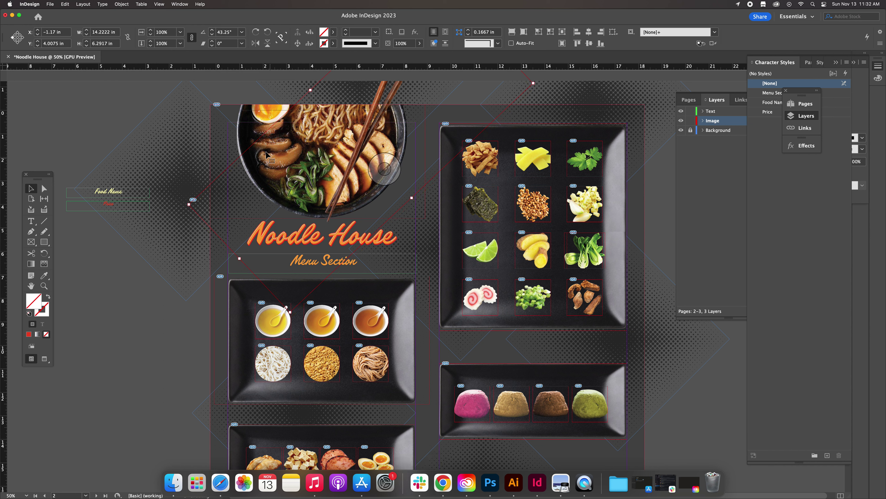
left_click(250, 130)
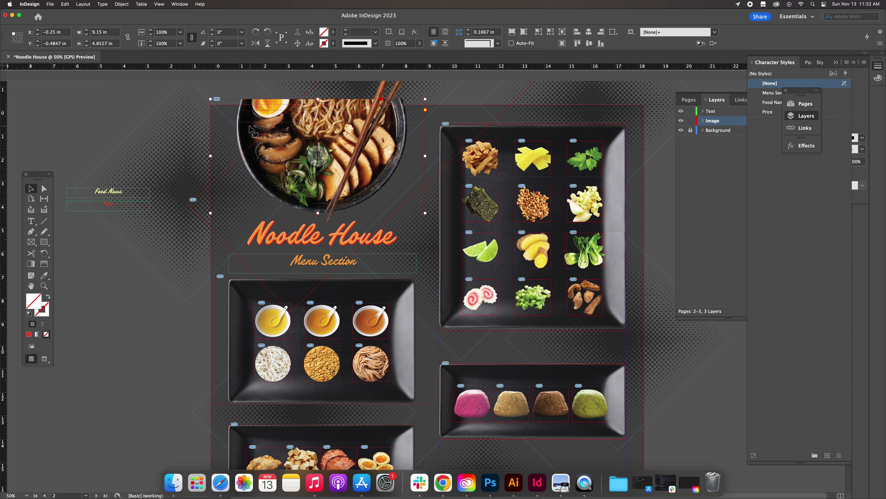
left_click(150, 316)
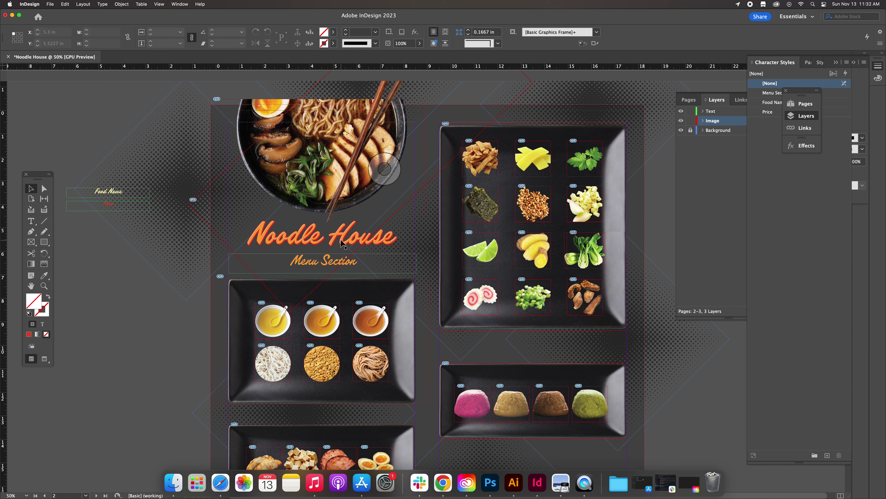
left_click(383, 245)
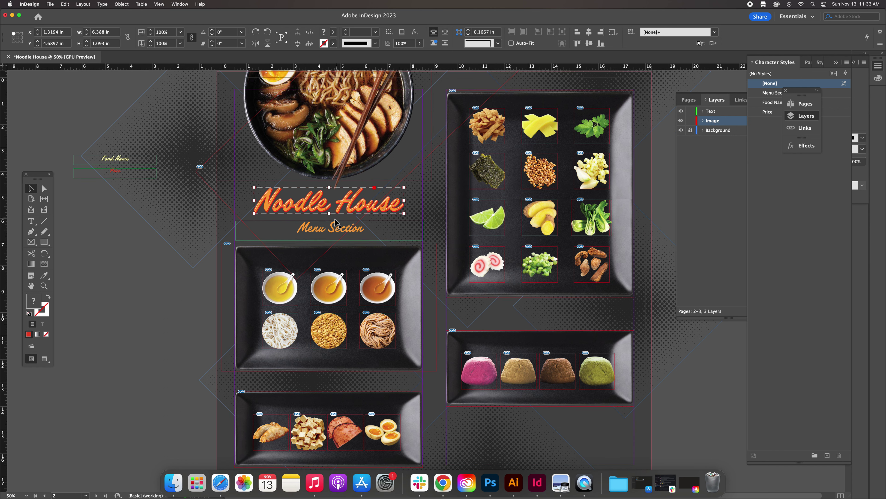
Step: Retype the Menu Section subheading as 'Choose Your Broth & Noodles'
left_click(334, 234)
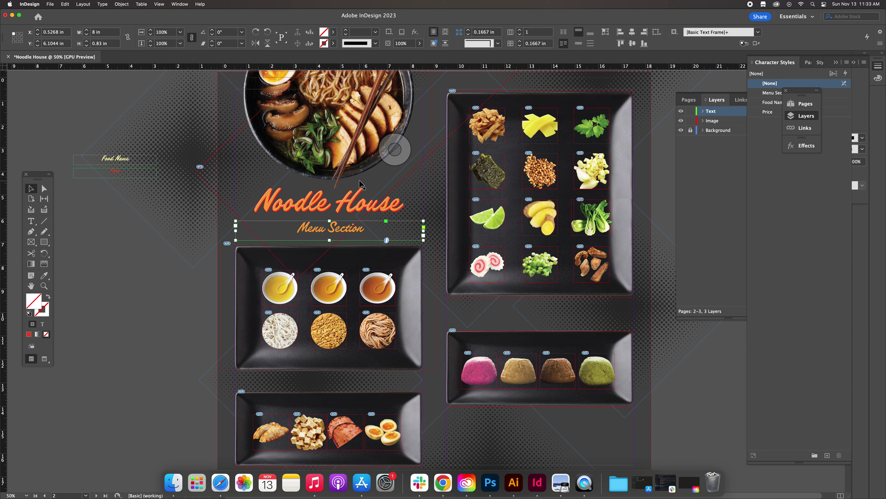
left_click(160, 307)
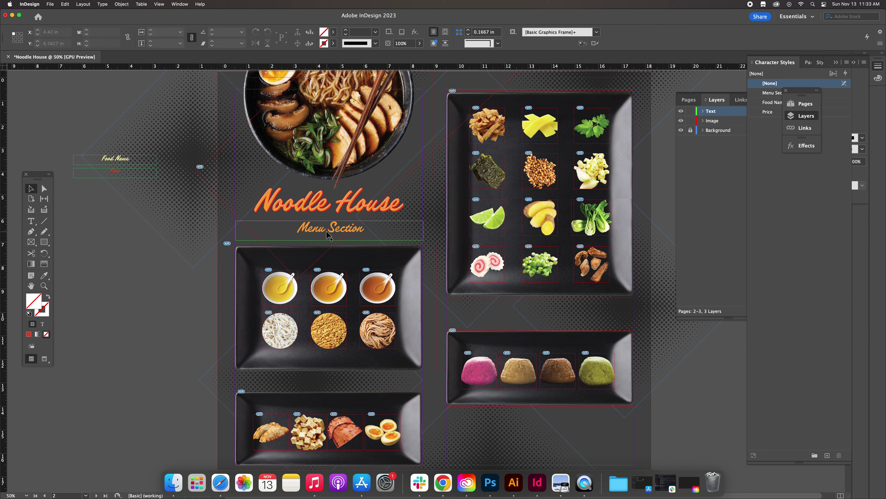
double_click(328, 235)
left_click_drag(297, 230, 380, 235)
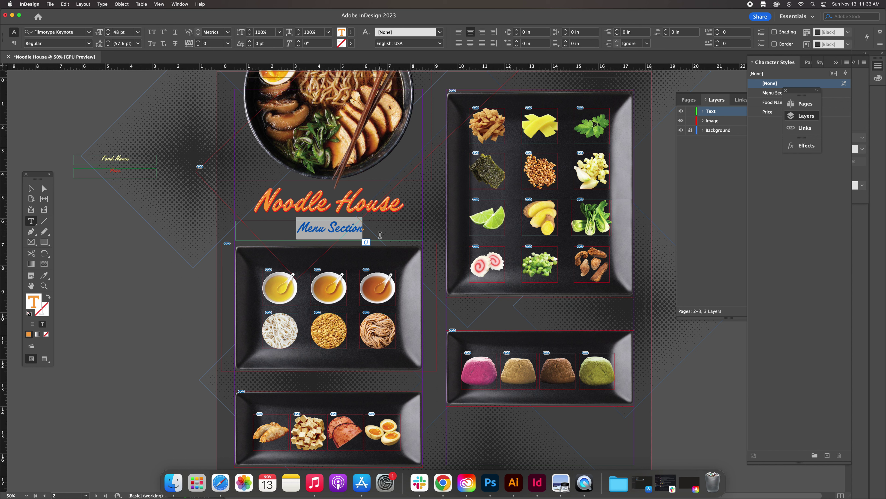
type("Choose Your Broth")
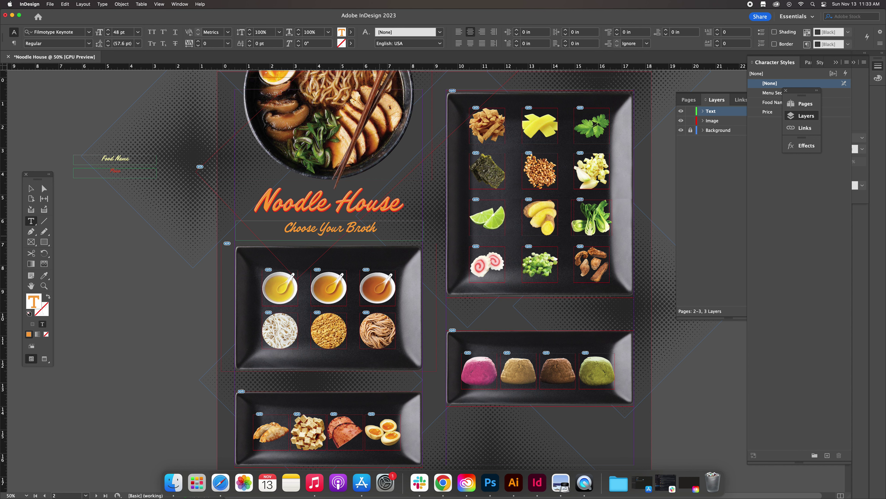
type(" E")
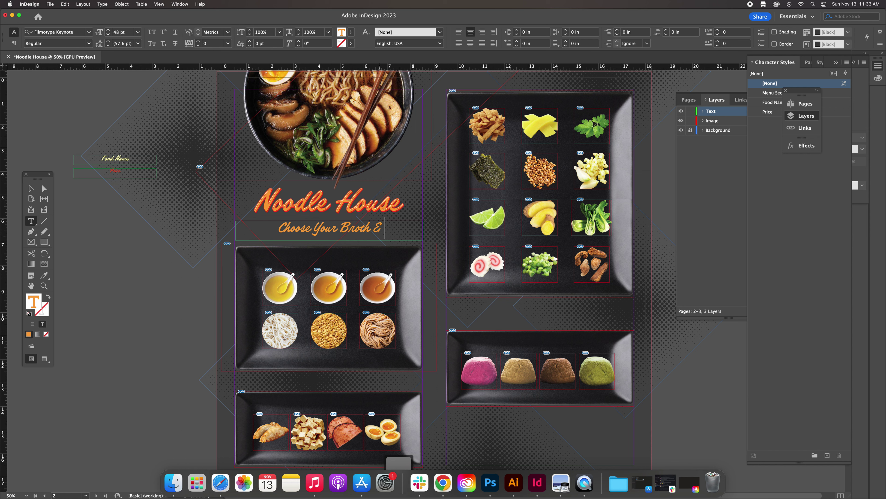
type(" Noodles")
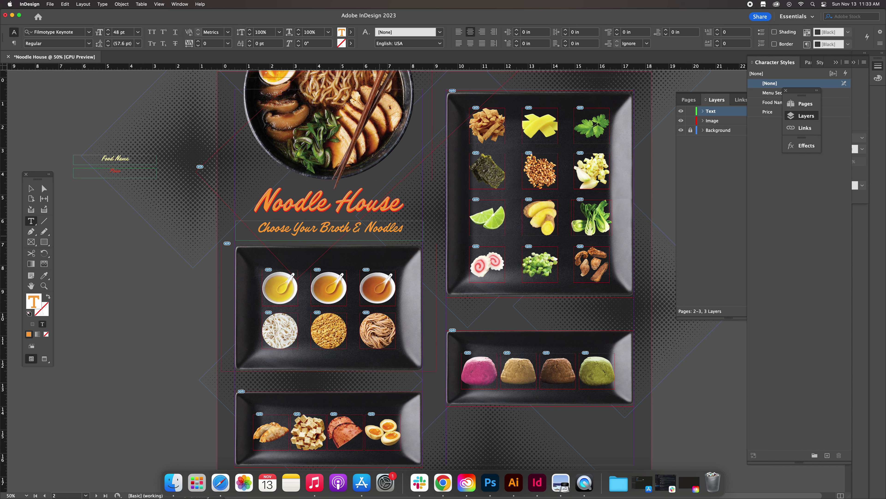
left_click(31, 188)
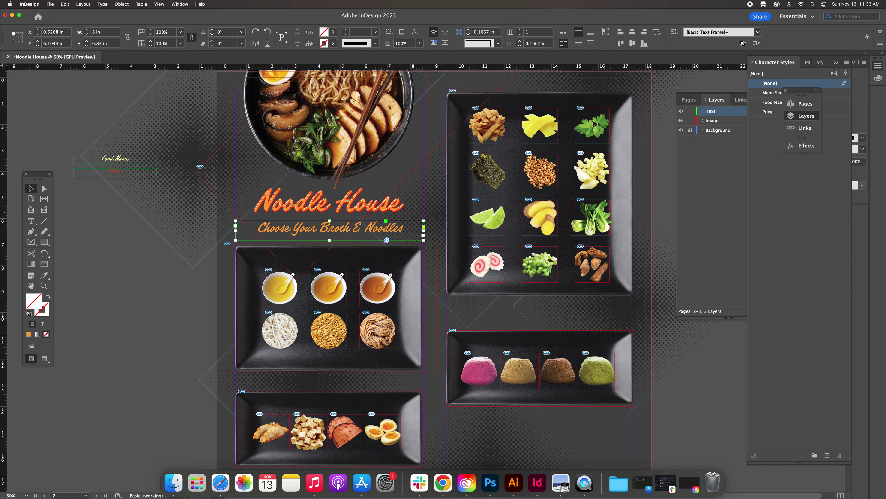
Step: Copy the red Price frame below the subheading and retype it as the $5.00 combo price line
left_click_drag(114, 174, 332, 243)
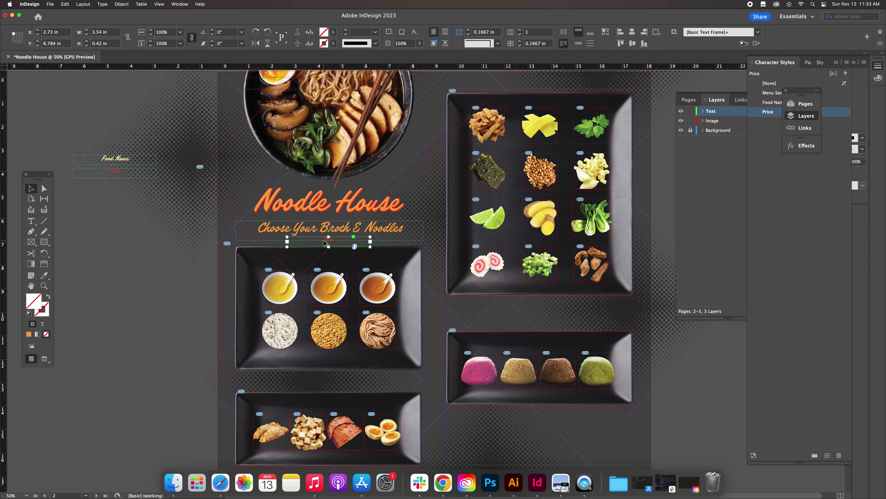
double_click(364, 246)
key("super+a")
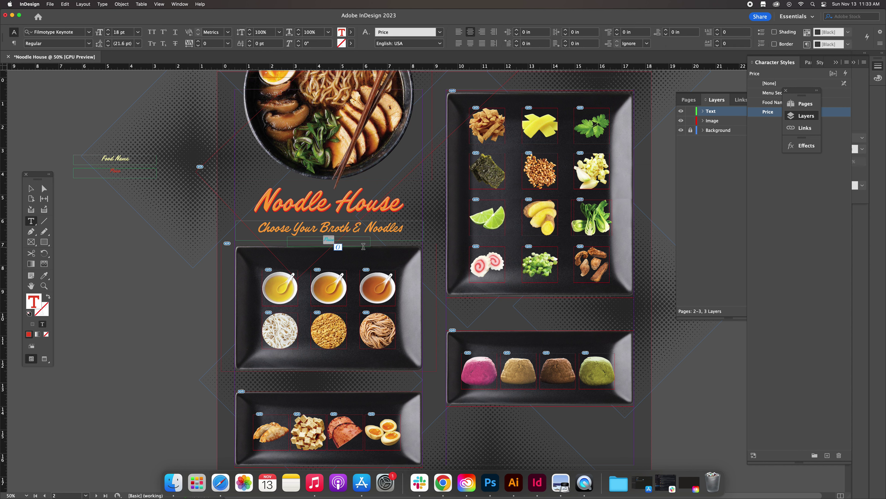
type("4ny")
type(" Combo")
type(" $5")
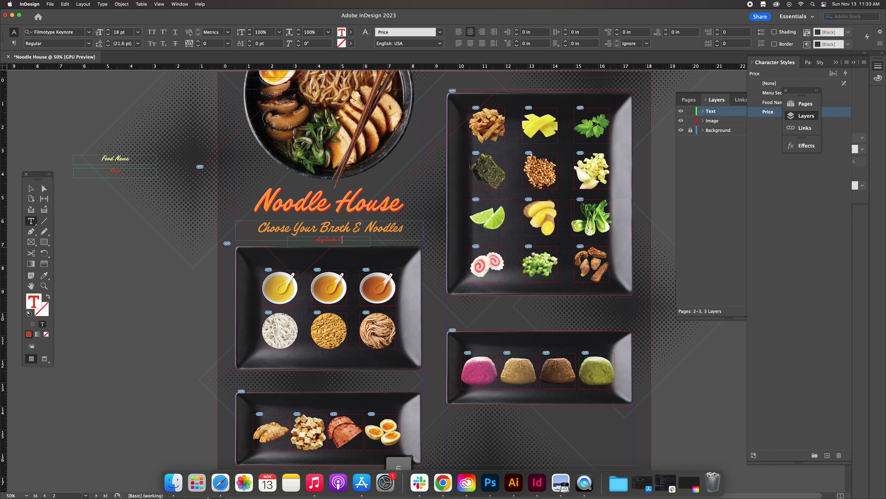
type(".00")
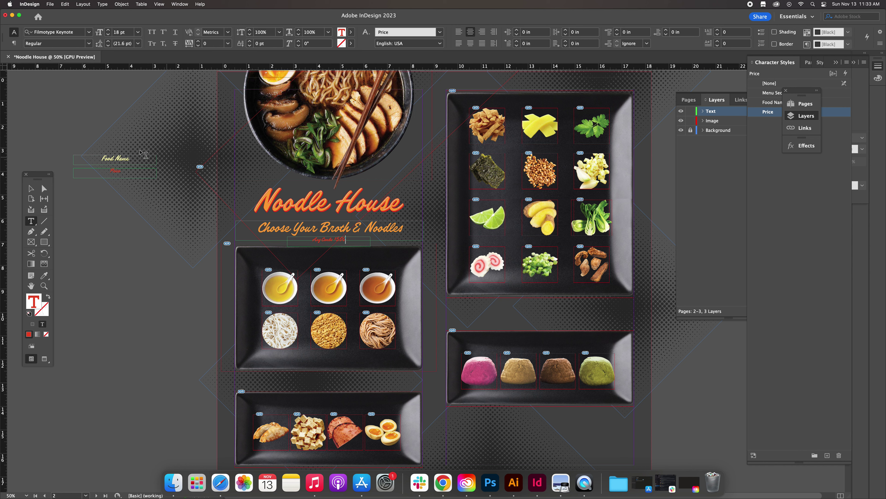
left_click(30, 189)
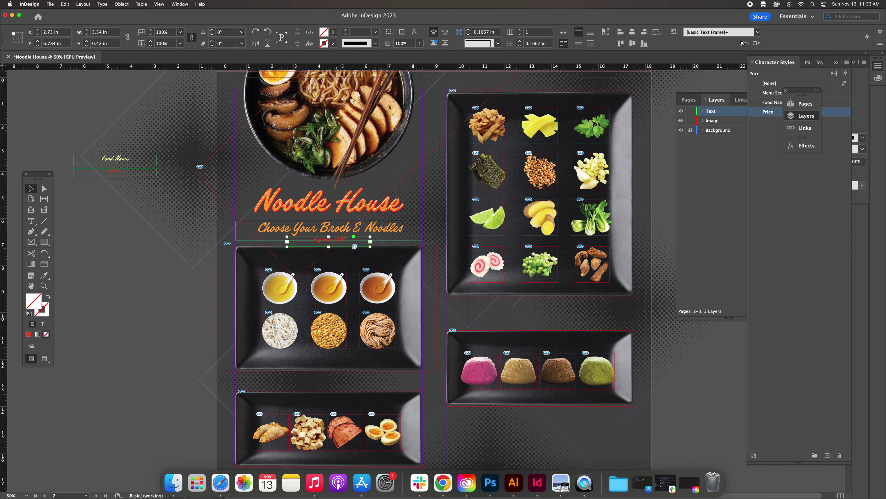
Step: Move the Noodle House title frame up slightly
left_click(340, 207)
left_click(394, 209)
left_click_drag(393, 209, 394, 207)
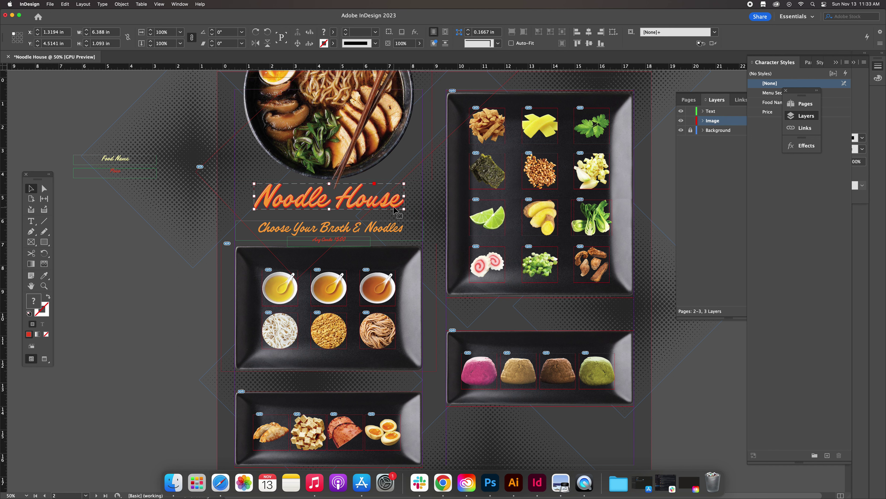
left_click(161, 283)
scroll(423, 276, "down", 5)
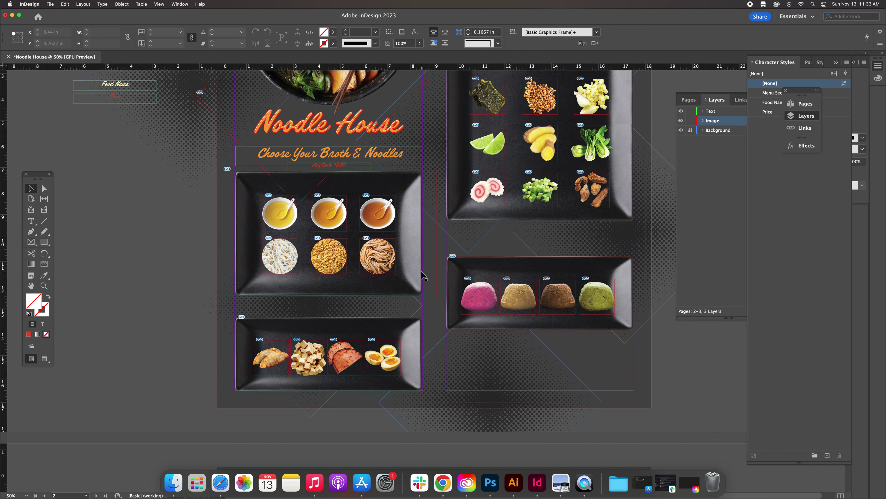
Step: Duplicate the broth heading downward and retype the copy as 'Pick Your Protiens'
left_click(378, 162)
left_click_drag(390, 164, 386, 310)
key("t")
left_click(263, 306)
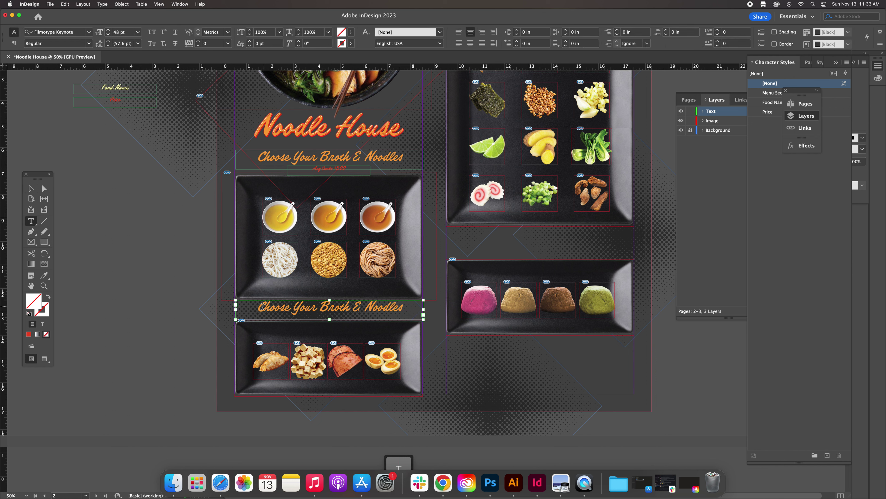
left_click_drag(262, 306, 413, 311)
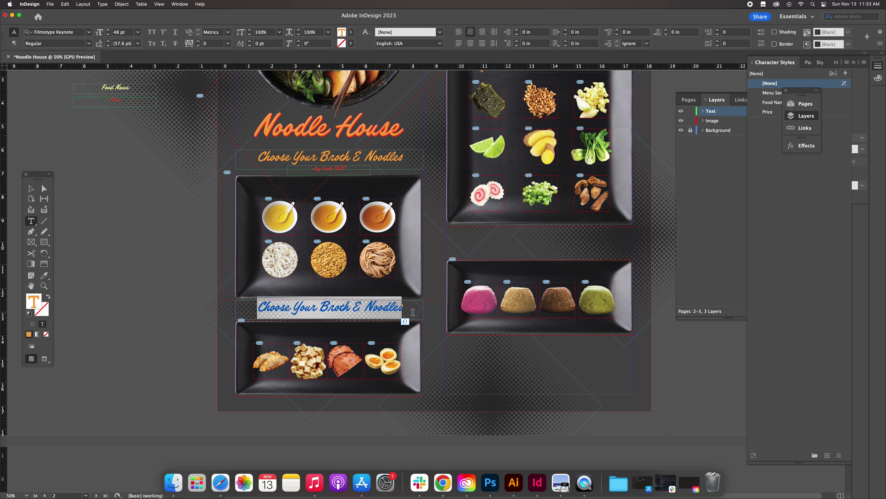
type("Pick Your Exp")
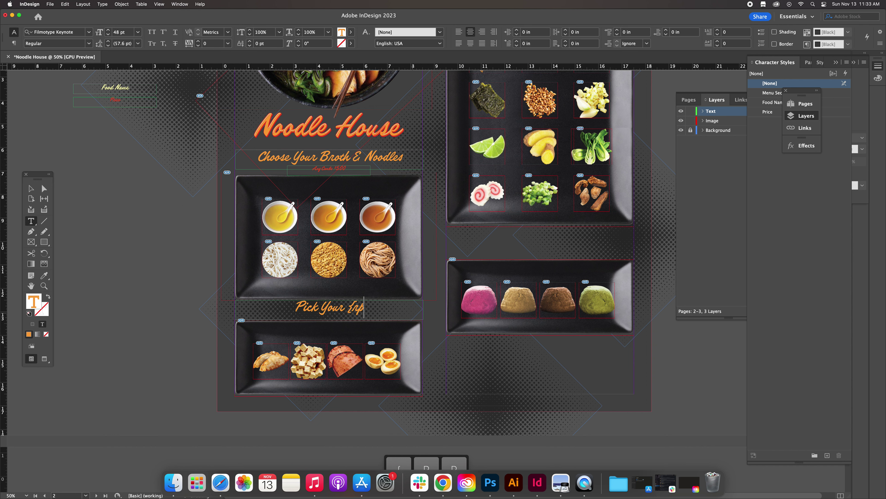
key("BackSpace")
key("BackSpace")
key("BackSpace")
type("Pro")
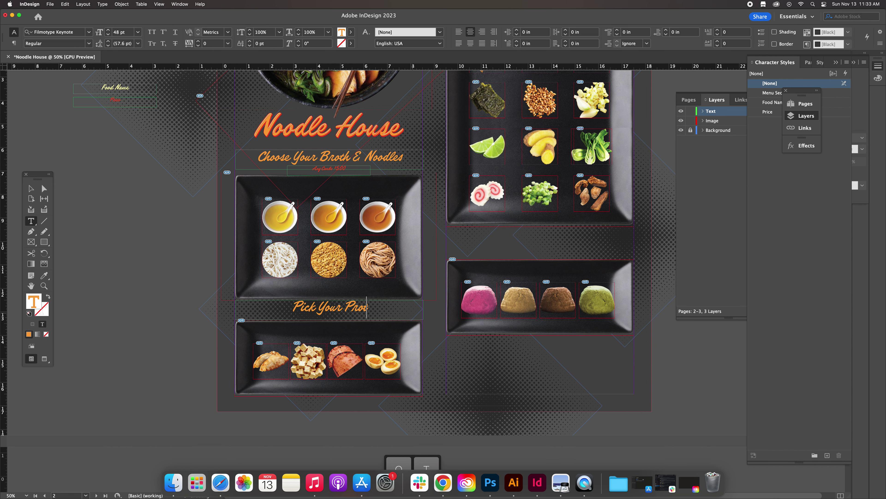
type("tiens")
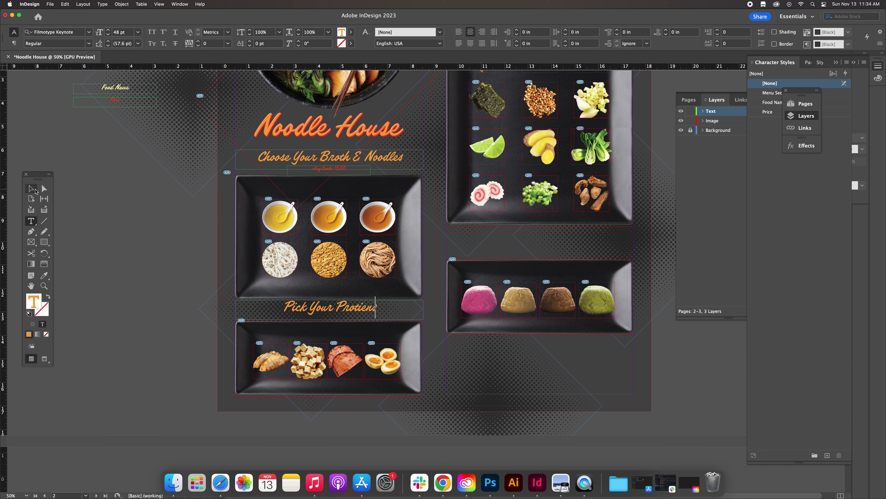
left_click(35, 189)
Step: Lower the 'Pick Your Protiens' heading to sit just above the dumpling and egg plate
left_click(348, 311)
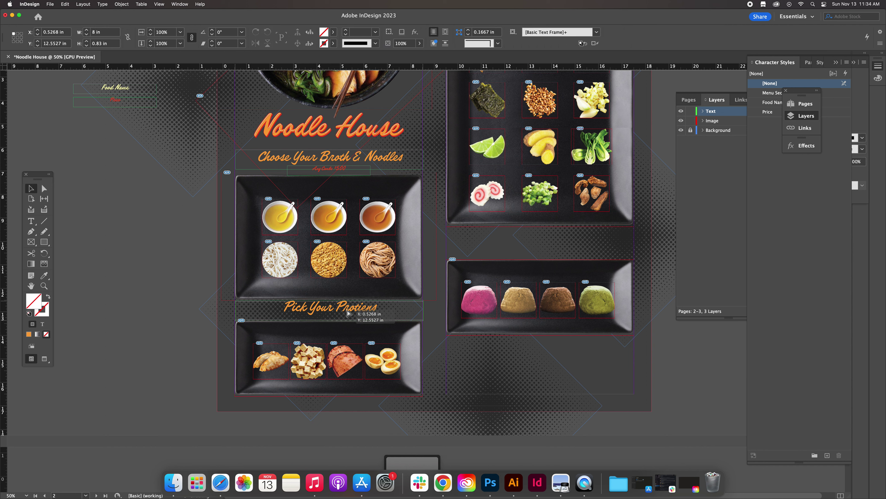
left_click_drag(348, 310, 349, 316)
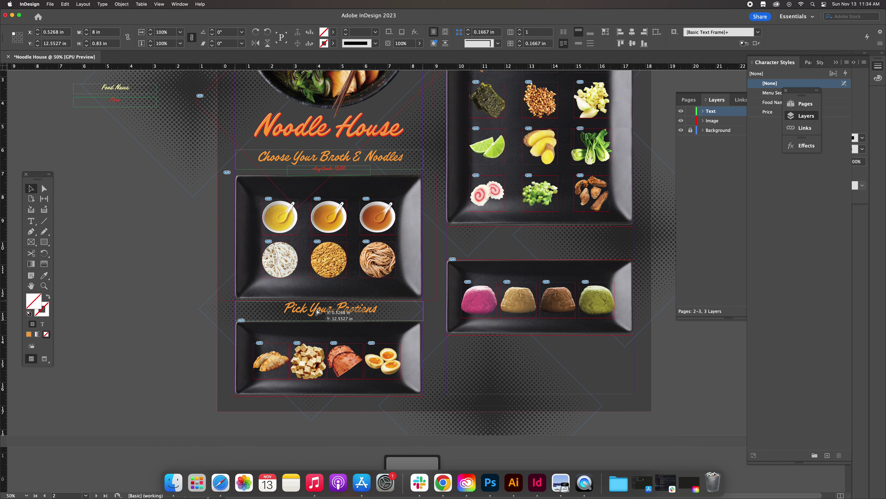
key("Down")
key("Down")
key("Down")
key("Down")
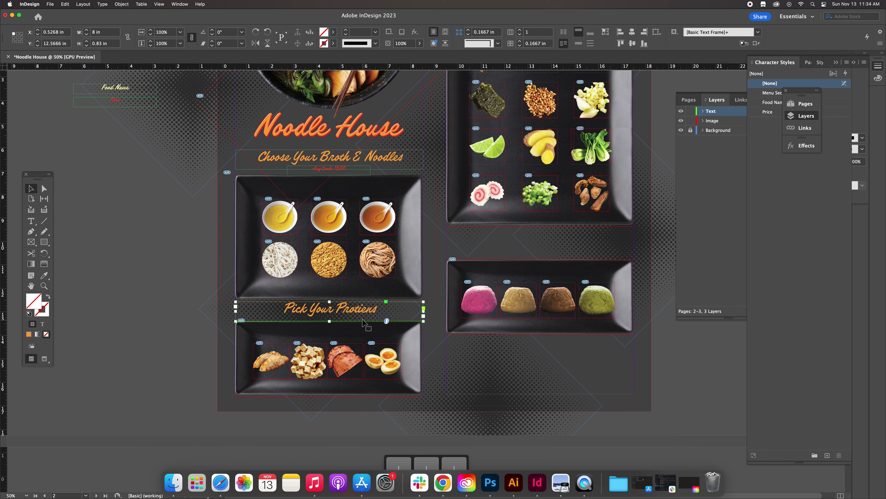
key("Down")
key("Down")
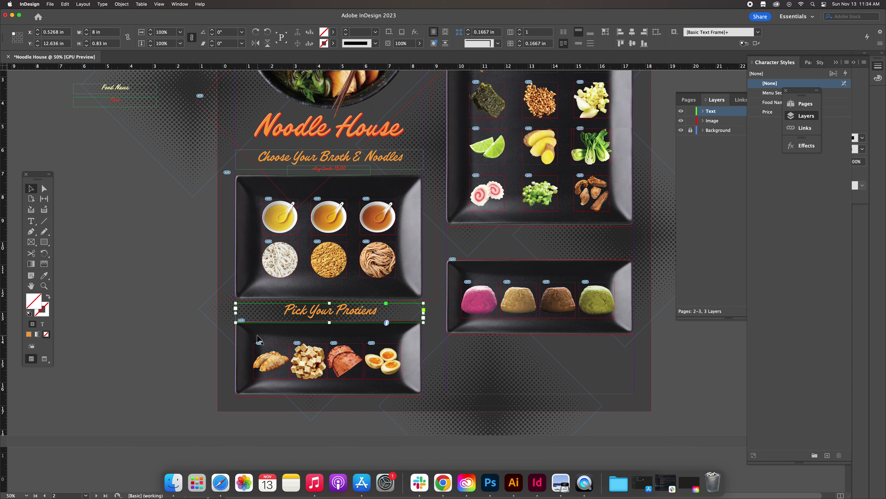
key("Down")
key("Down")
left_click(355, 333)
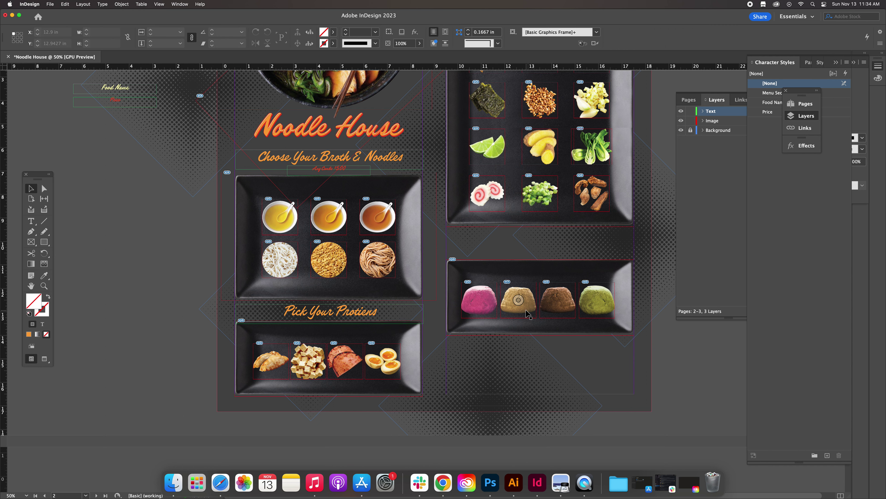
Step: Move the right-column toppings and dessert plates group down about 0.25 in
scroll(529, 314, "up", 6)
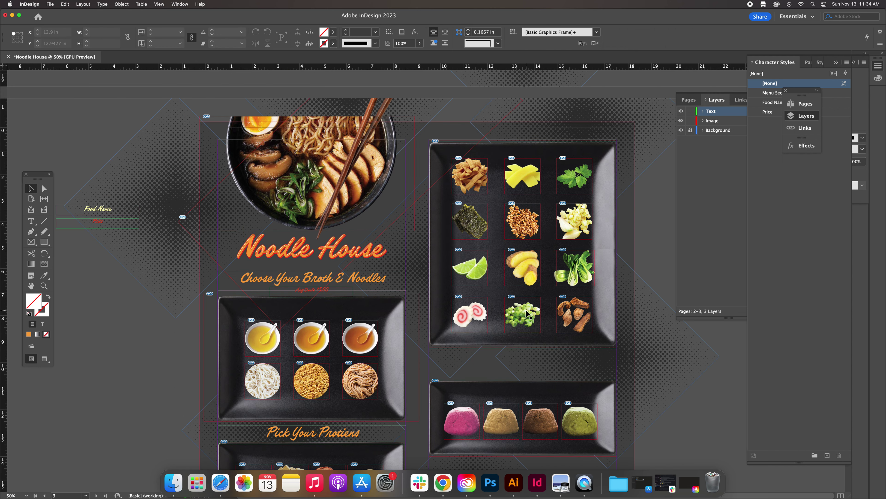
scroll(527, 312, "down", 3)
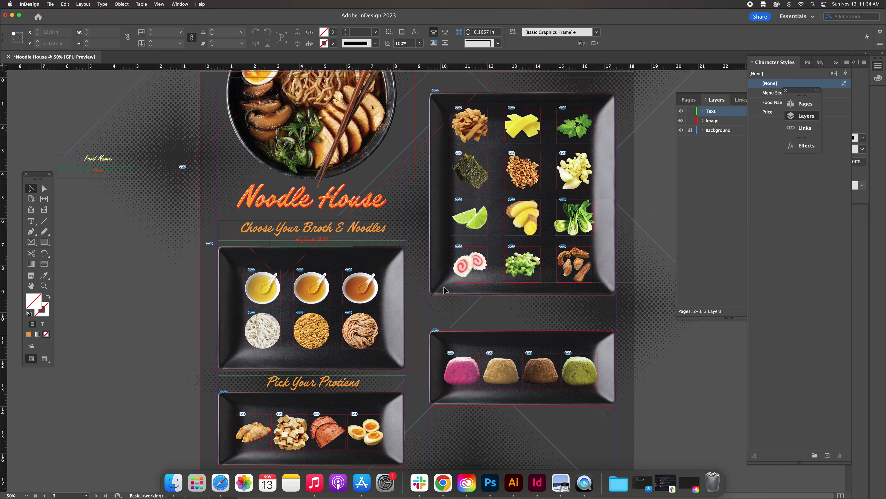
left_click(522, 367)
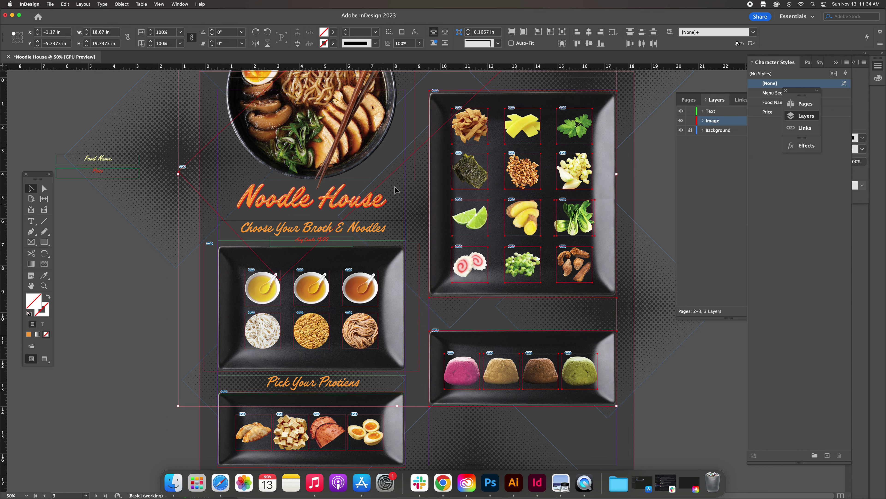
left_click(480, 340)
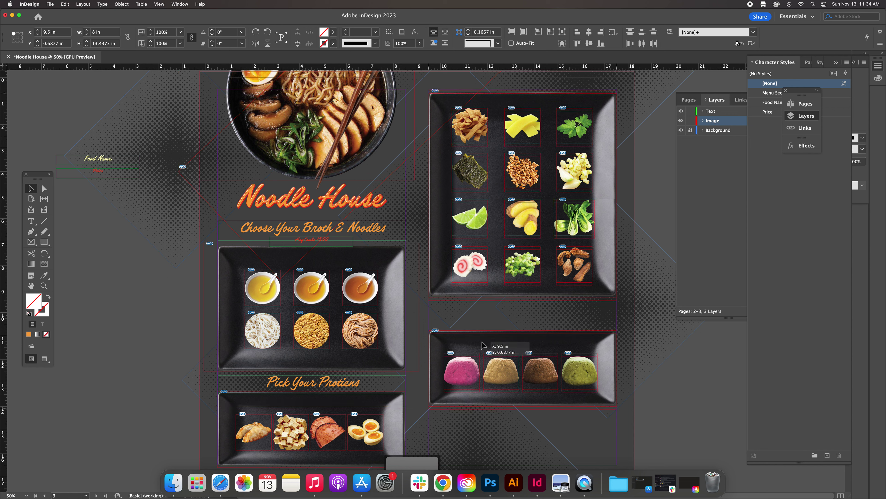
left_click_drag(482, 338, 554, 352)
left_click(677, 422)
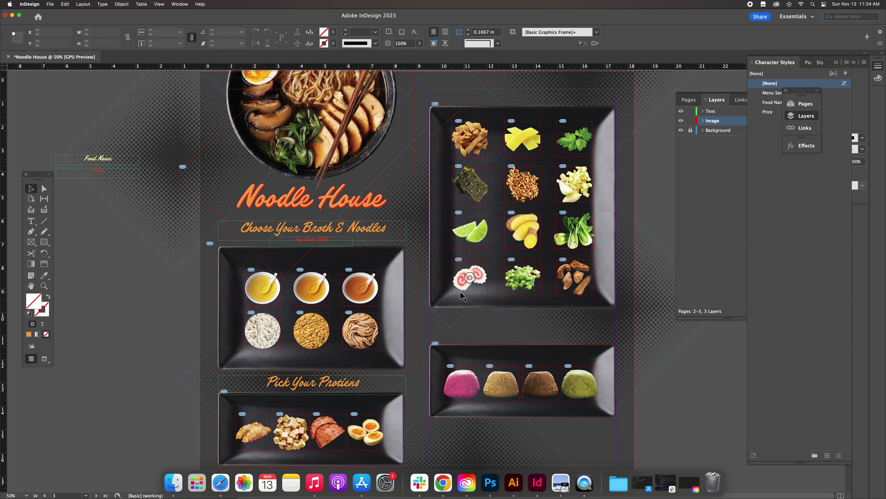
Step: Copy the 'Choose Your Broth & Noodles' heading with its price line above the toppings plate
left_click(313, 385)
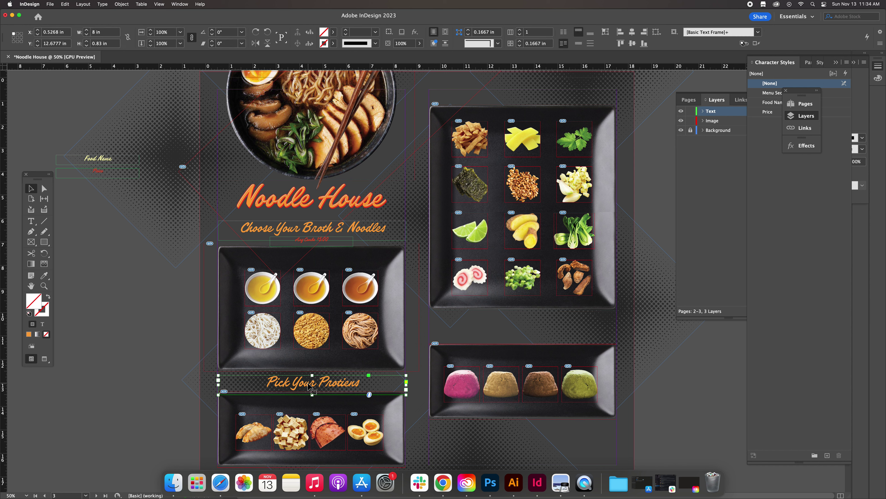
left_click_drag(313, 385, 313, 385)
left_click(299, 240)
left_click(300, 242)
left_click(302, 231, "shift")
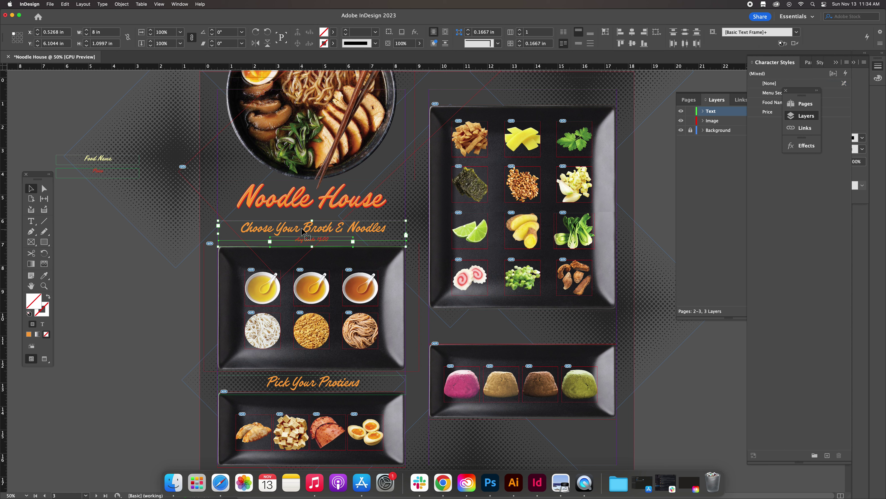
left_click_drag(305, 231, 519, 92)
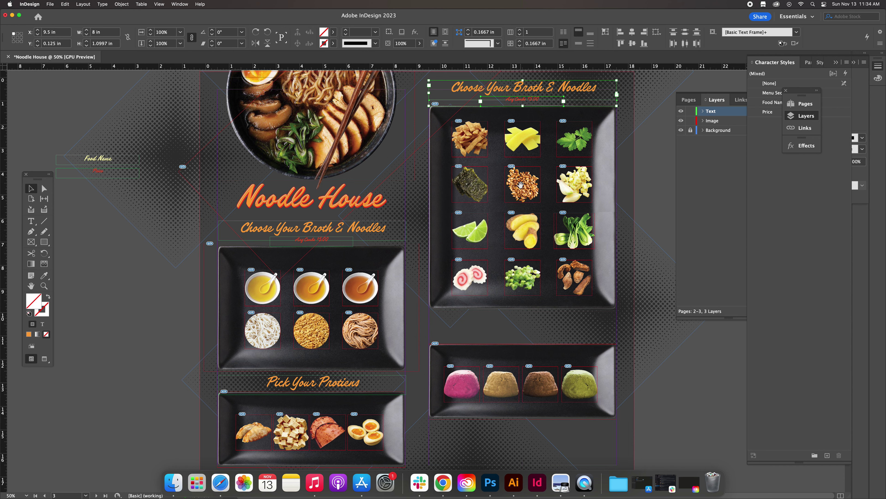
scroll(521, 184, "up", 3)
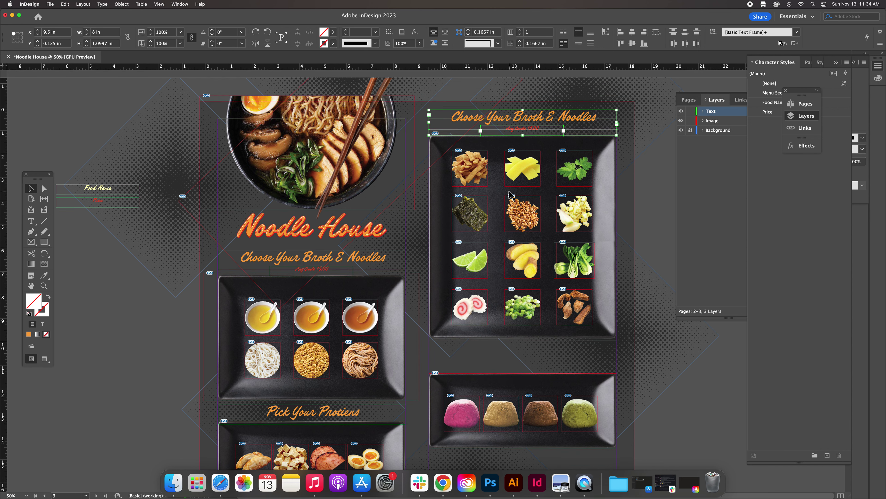
Step: Retype the copied heading as 'Select Your Toppings' and its price line as 'Free'
double_click(454, 119)
left_click_drag(452, 118, 618, 118)
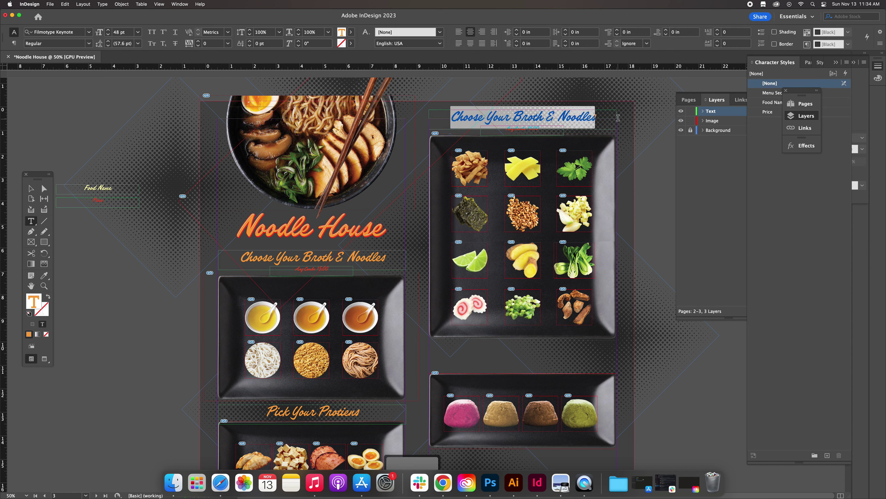
type("Select Your Toppings")
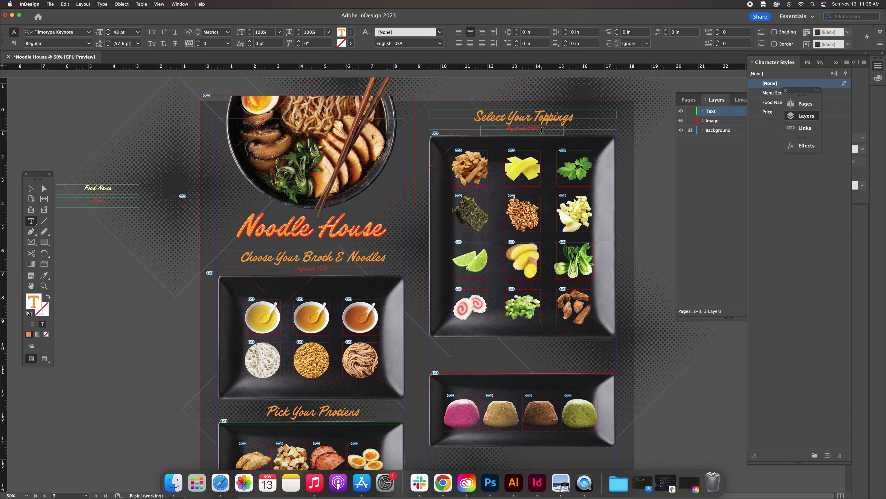
double_click(523, 128)
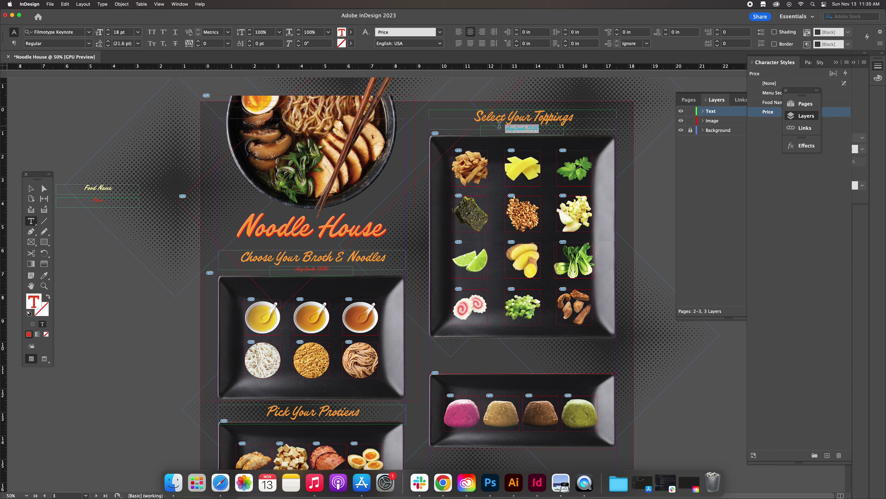
type("Free")
left_click(32, 188)
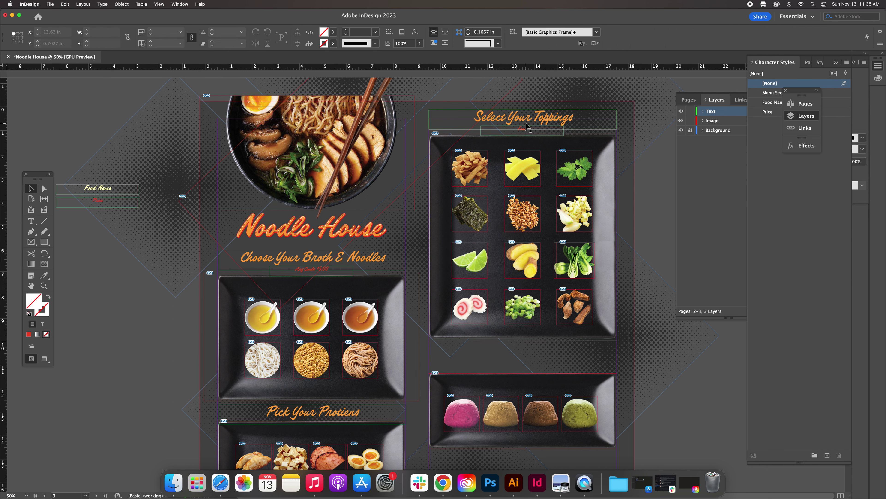
scroll(578, 178, "down", 2)
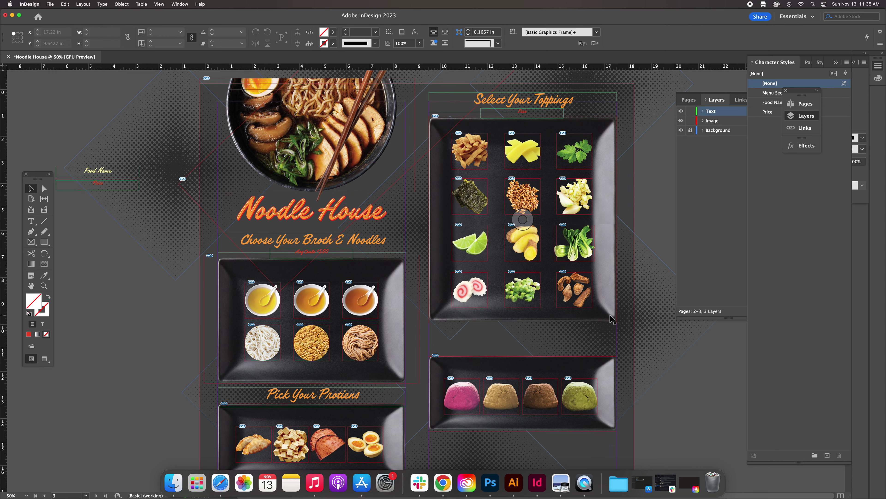
left_click(616, 321)
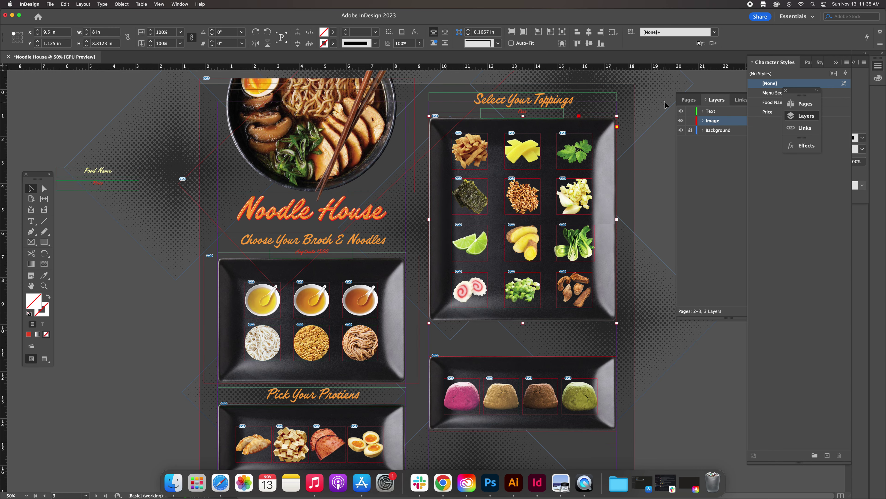
Step: Select the toppings tray group and shift it slightly higher, undoing an accidental move
left_click(427, 316)
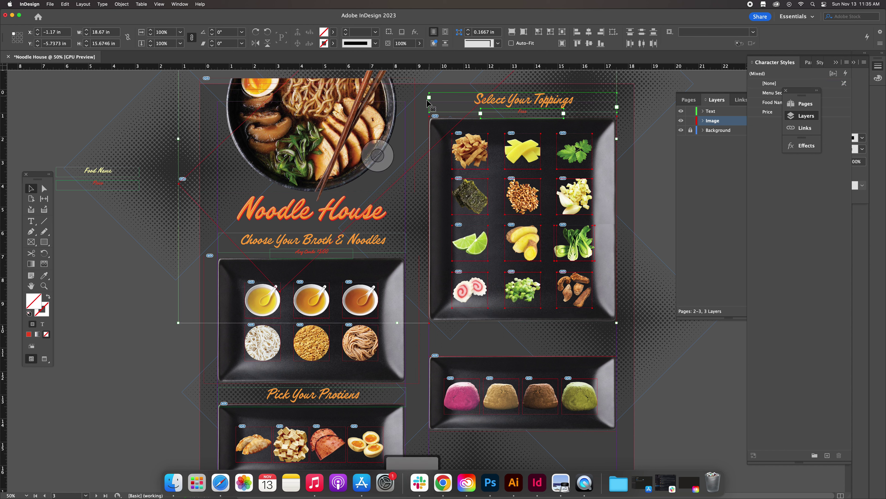
left_click(411, 169, "shift")
left_click_drag(497, 125, 497, 134)
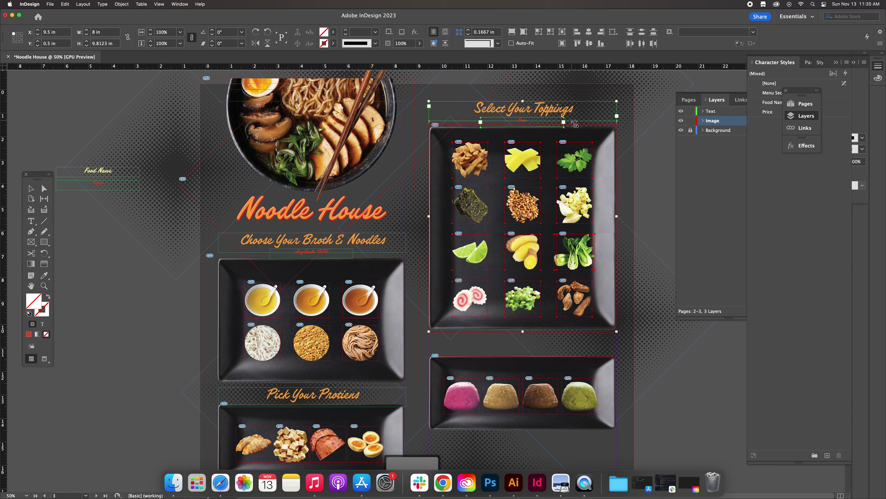
left_click(571, 111)
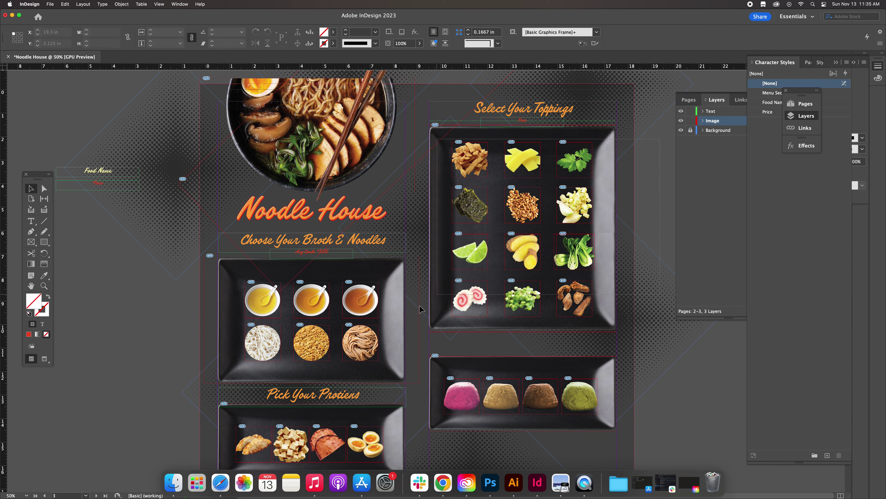
left_click(523, 229)
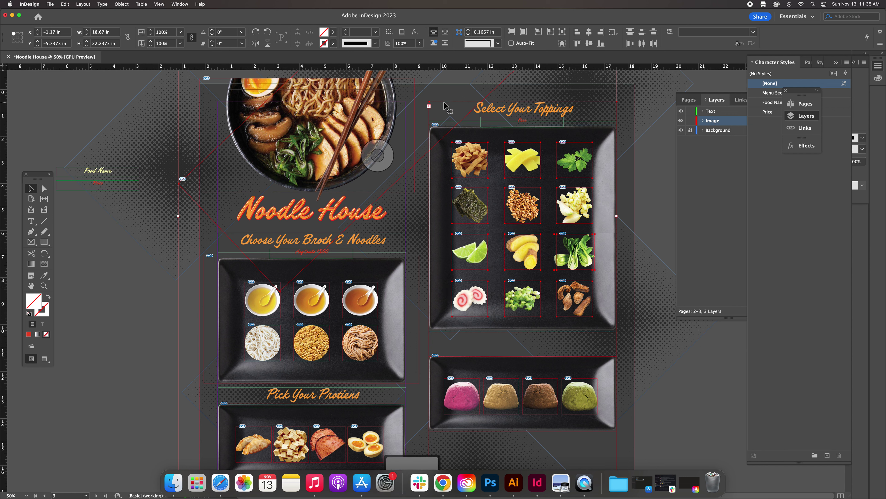
left_click(446, 145)
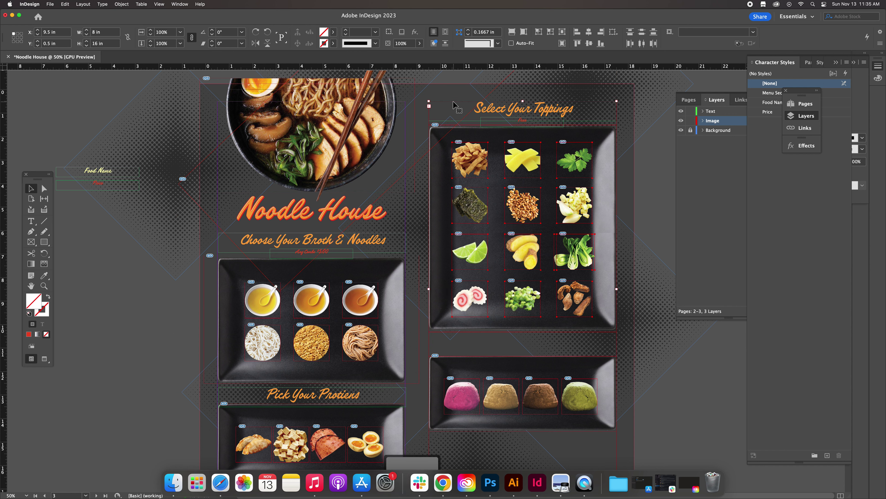
left_click(441, 181)
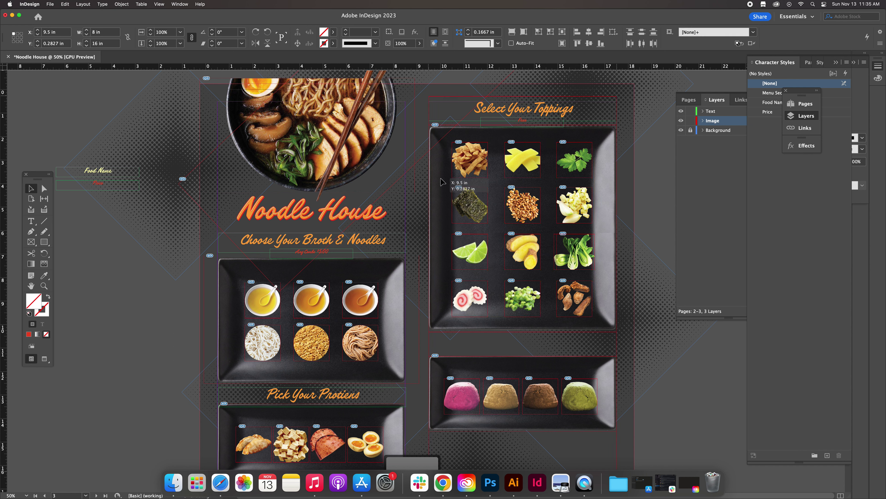
left_click(442, 185)
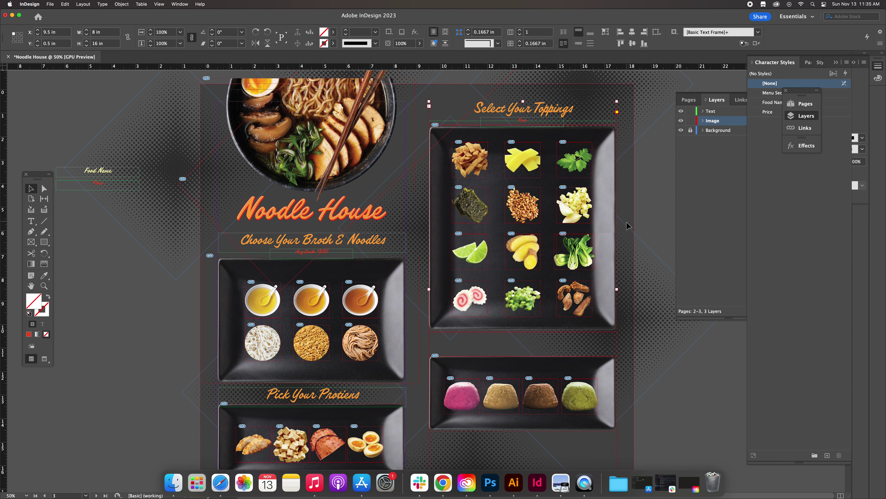
left_click(656, 301)
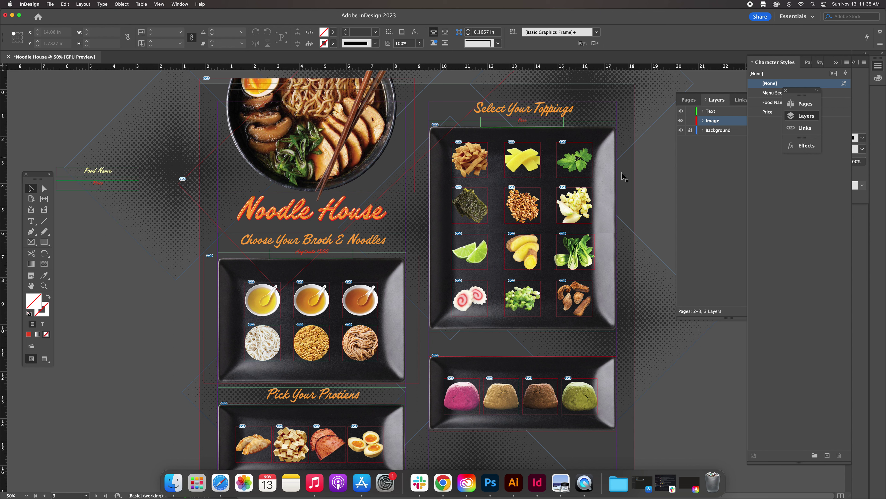
left_click(442, 324)
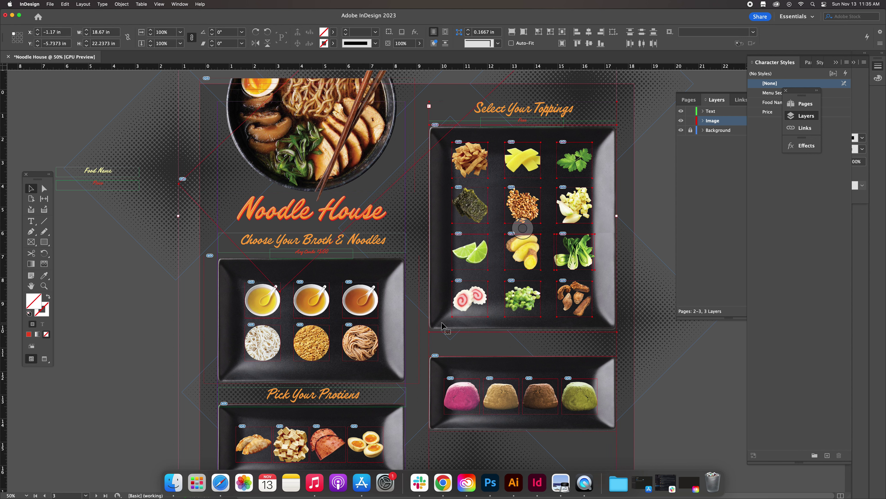
left_click_drag(442, 324, 445, 320)
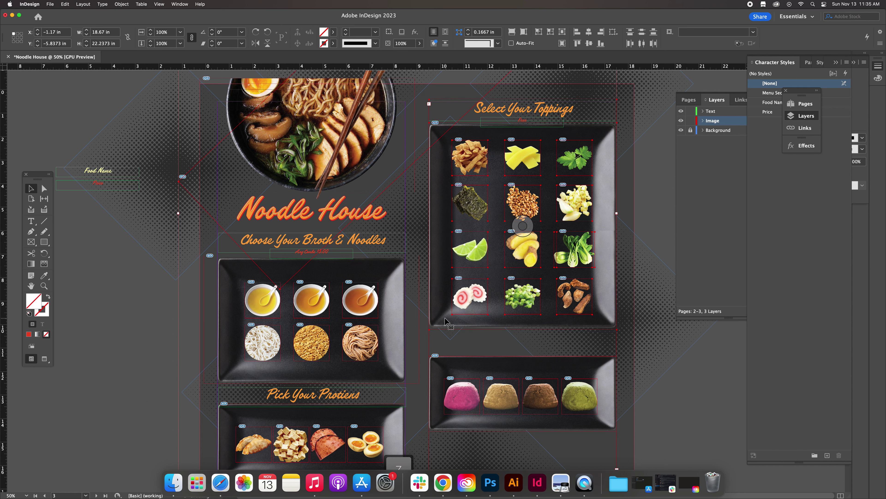
key("cmd+z")
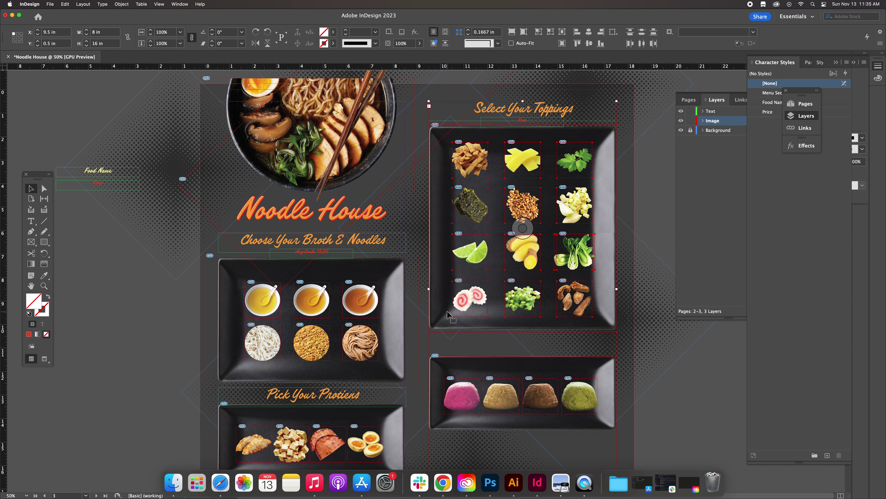
left_click_drag(445, 308, 446, 307)
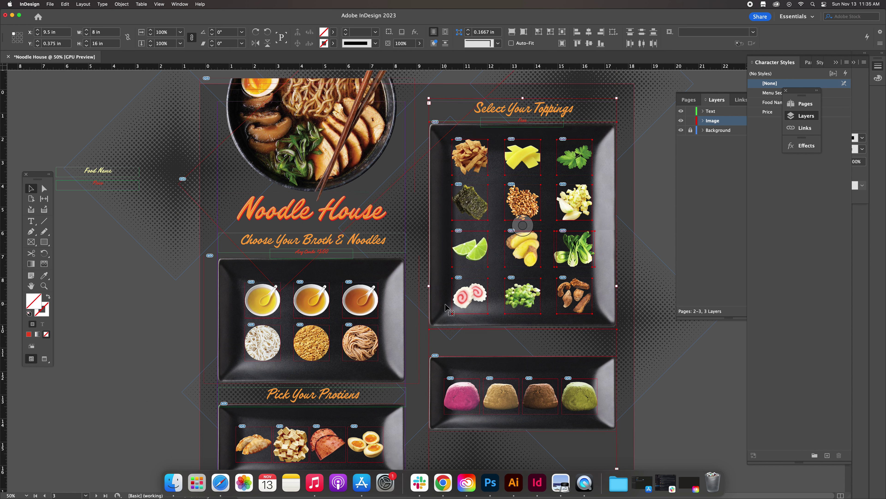
left_click(691, 391)
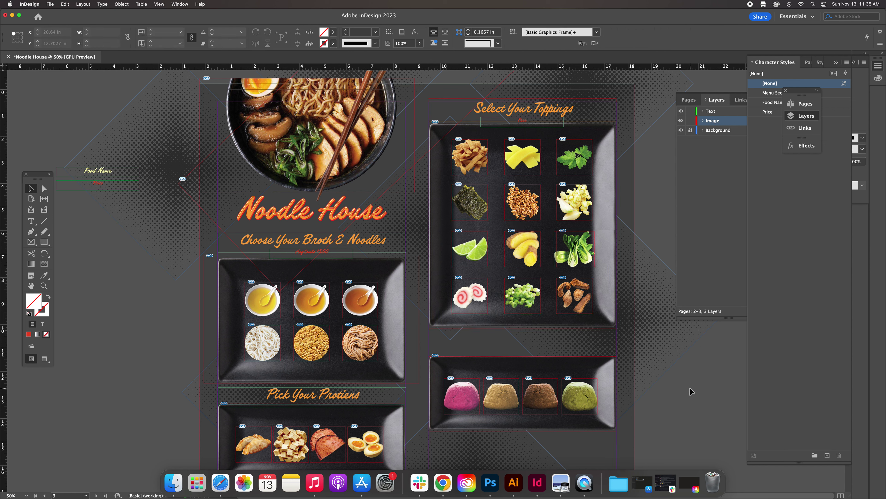
Step: Raise the Select Your Toppings heading, then lift the toppings tray slightly, fine-tuning with the Down arrow
left_click_drag(539, 111, 530, 122)
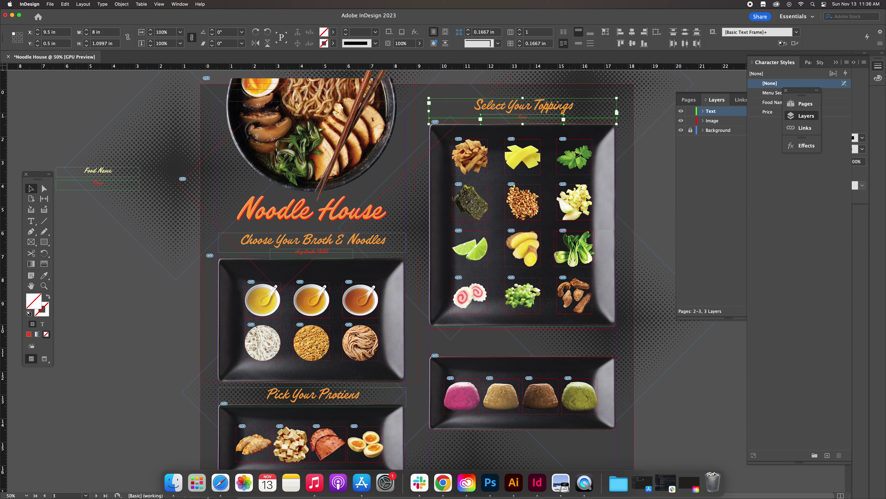
left_click(654, 190)
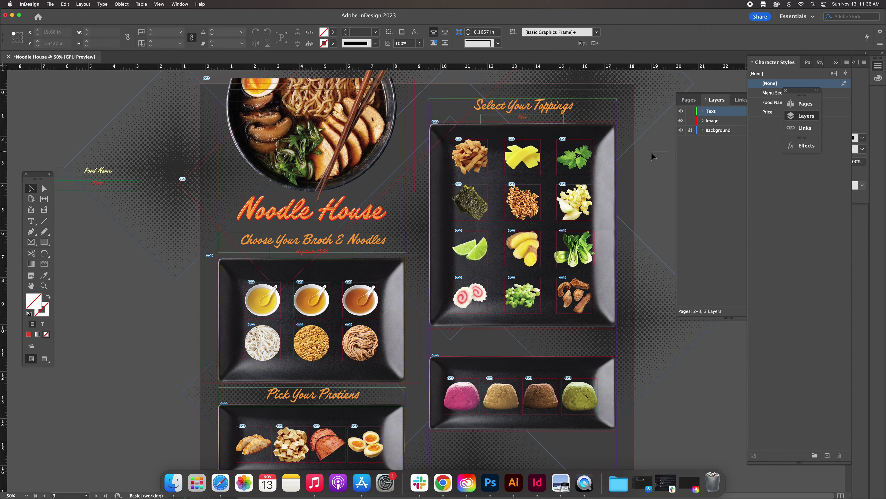
left_click(440, 311)
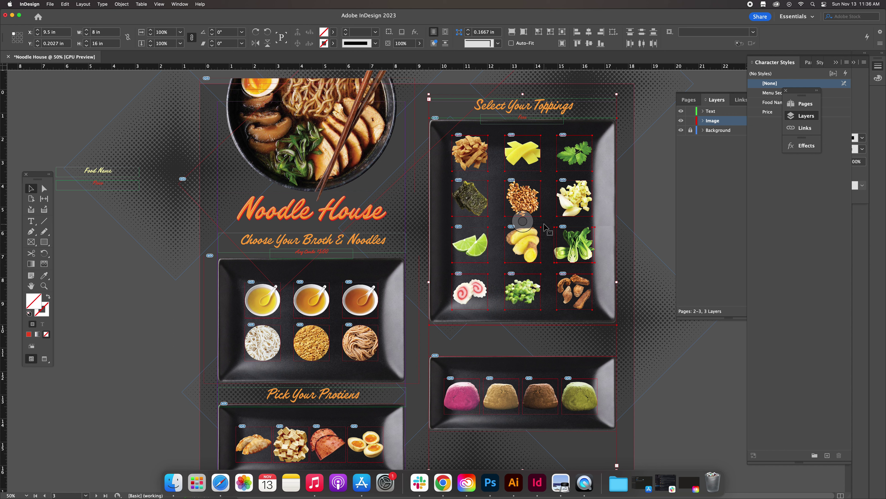
key("super+shift+a")
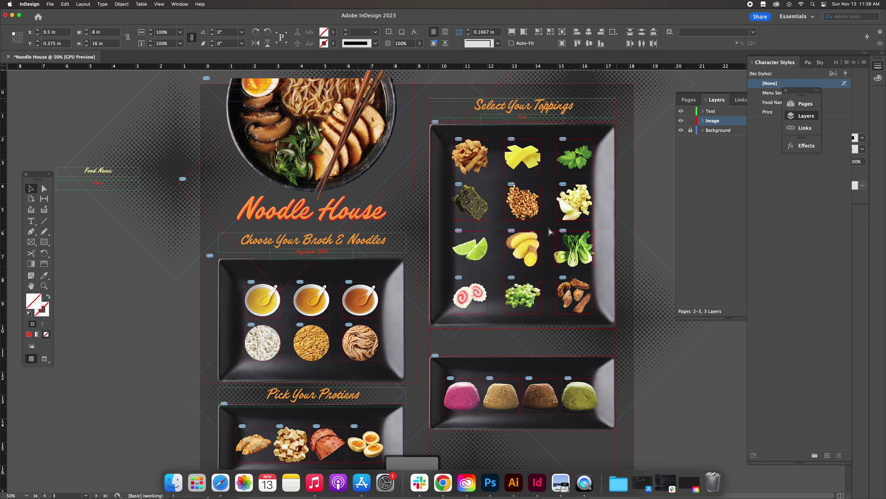
left_click(550, 230)
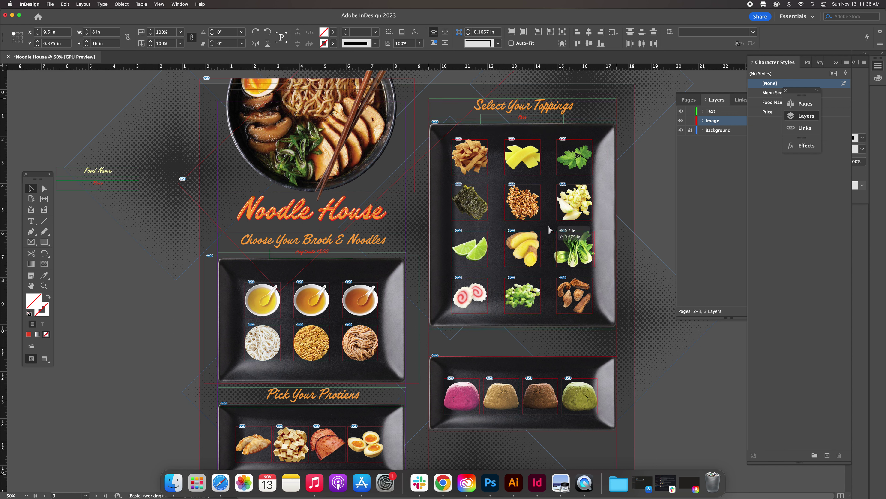
left_click_drag(549, 226, 549, 224)
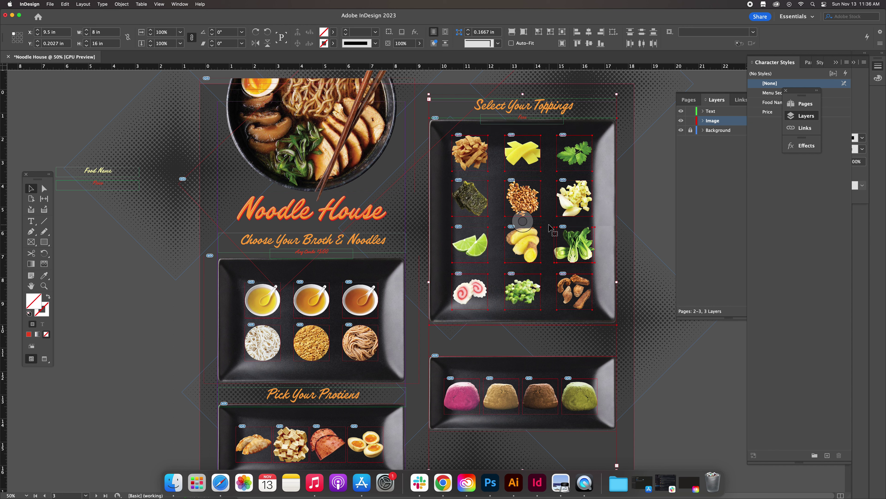
key("Down")
key("Down")
key("Down")
key("Down")
key("Down")
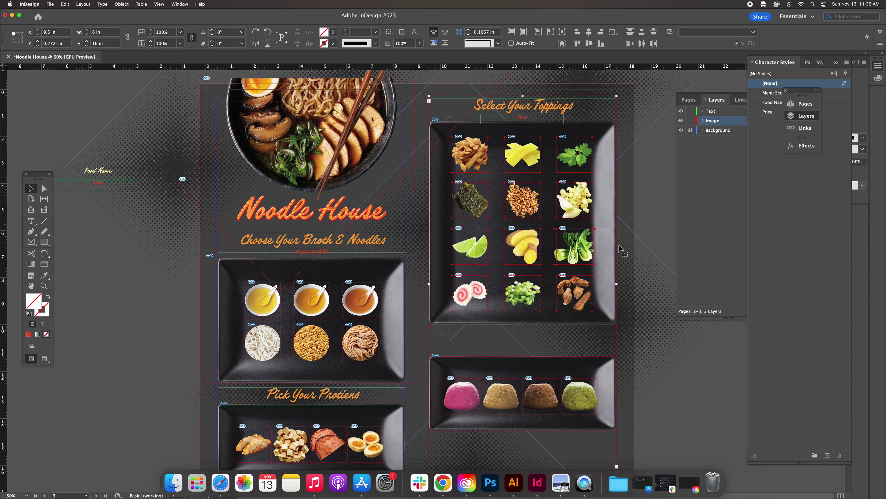
left_click(637, 237)
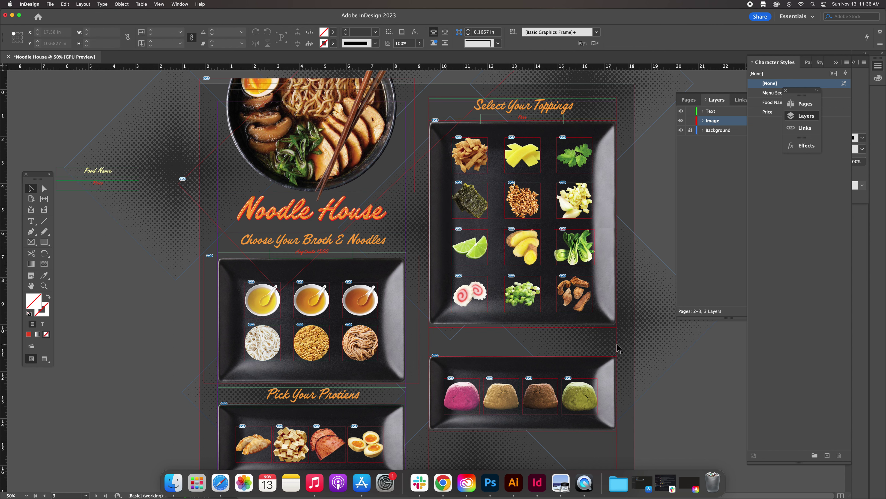
key("w")
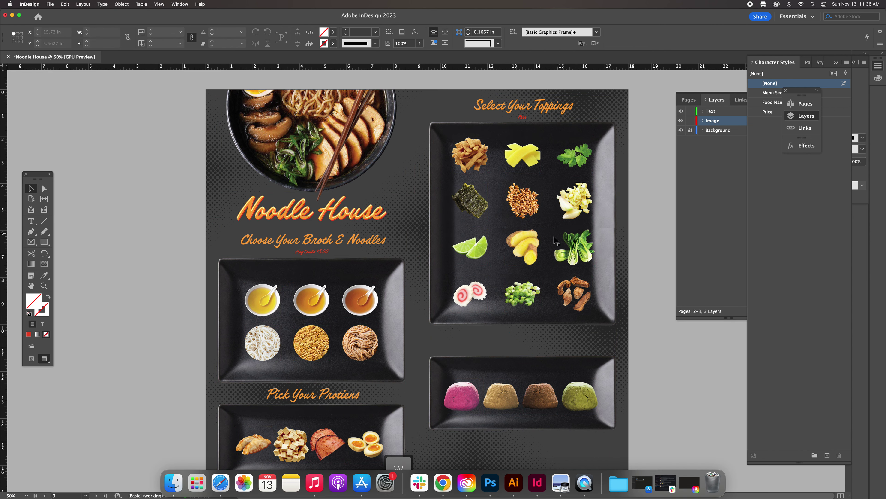
scroll(606, 269, "down", 2)
scroll(606, 270, "up", 2)
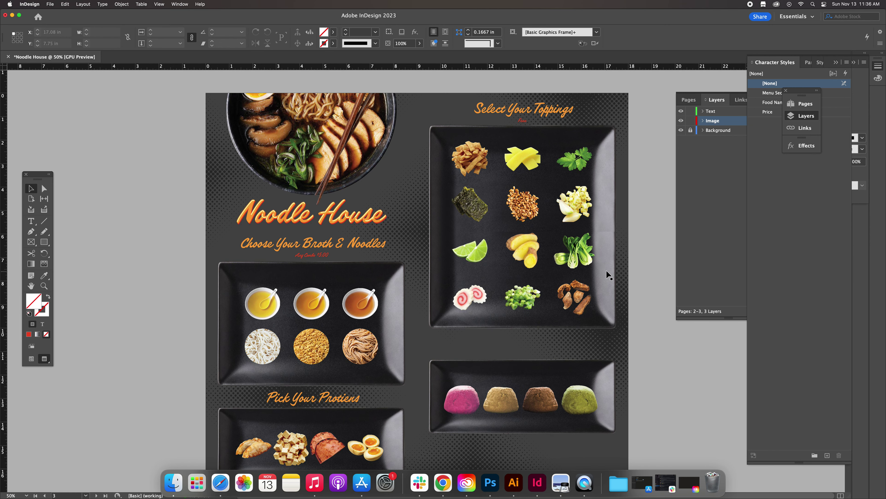
key("w")
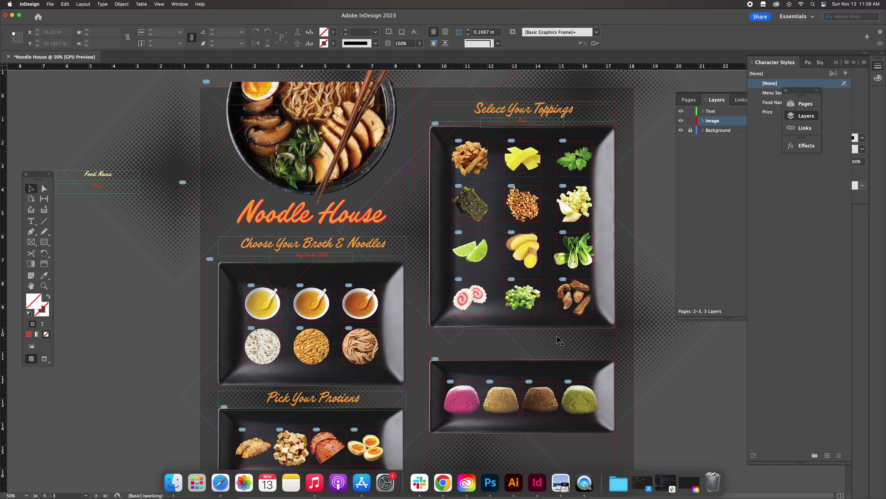
Step: Copy the toppings heading and price line above the dessert tray and retitle it 'Order Dessert'
left_click(520, 123)
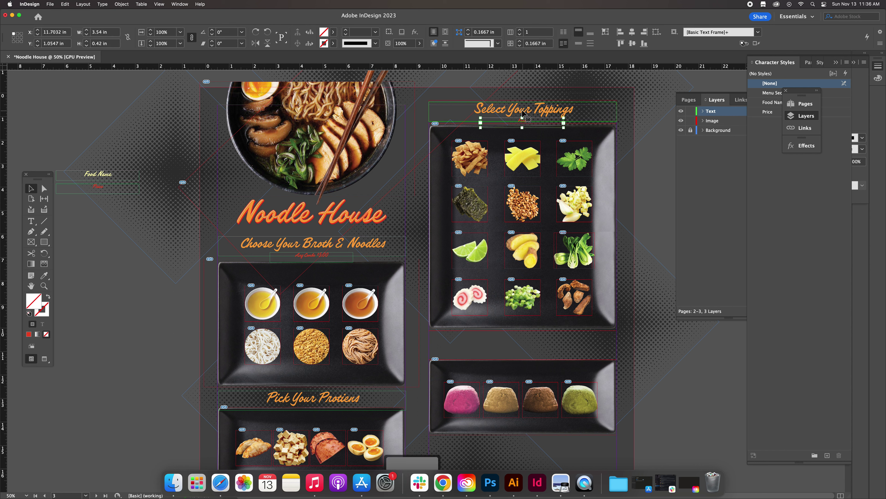
left_click(558, 114, "shift")
left_click_drag(559, 112, 553, 343)
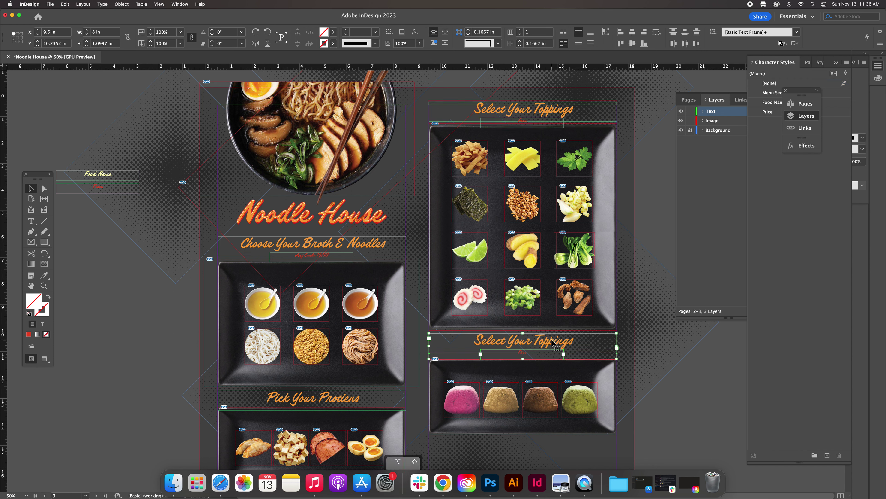
key("t")
left_click_drag(481, 338, 594, 342)
type("On")
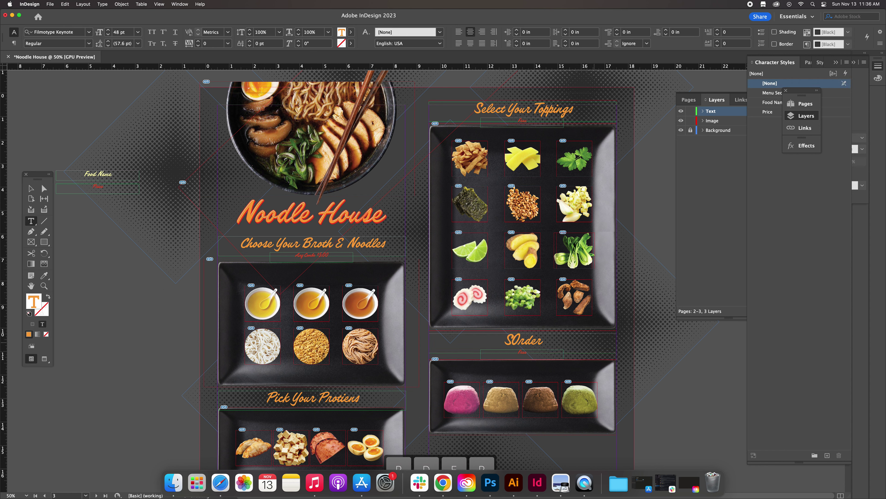
key("BackSpace")
key("BackSpace")
key("BackSpace")
type("O")
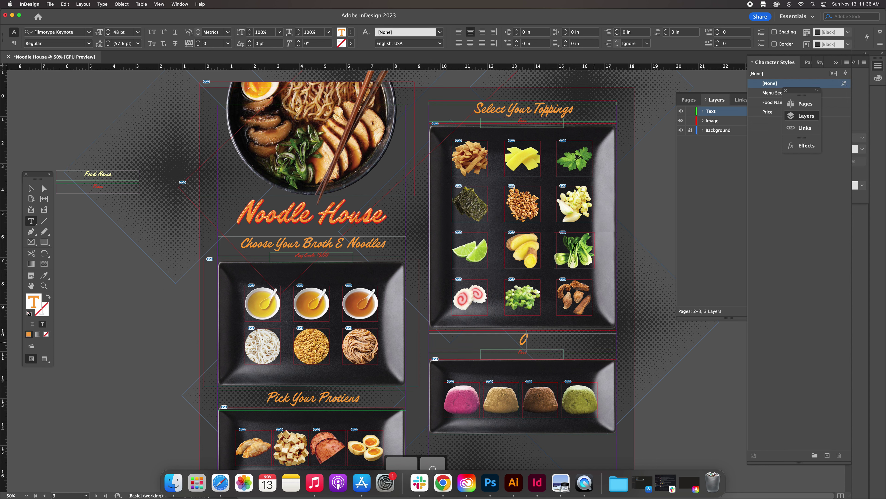
type("rder Dessert")
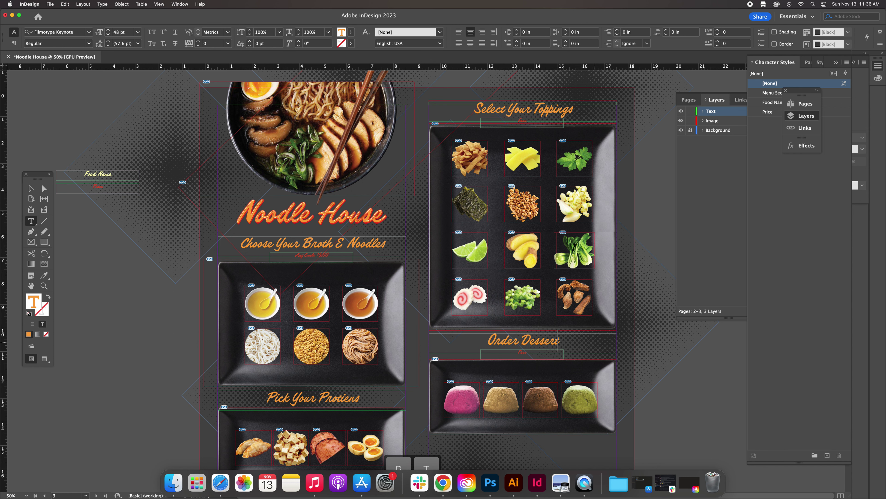
left_click_drag(558, 341, 497, 347)
Step: Write the dessert tagline offering 2 pieces of mochi for $2.50
left_click(521, 354)
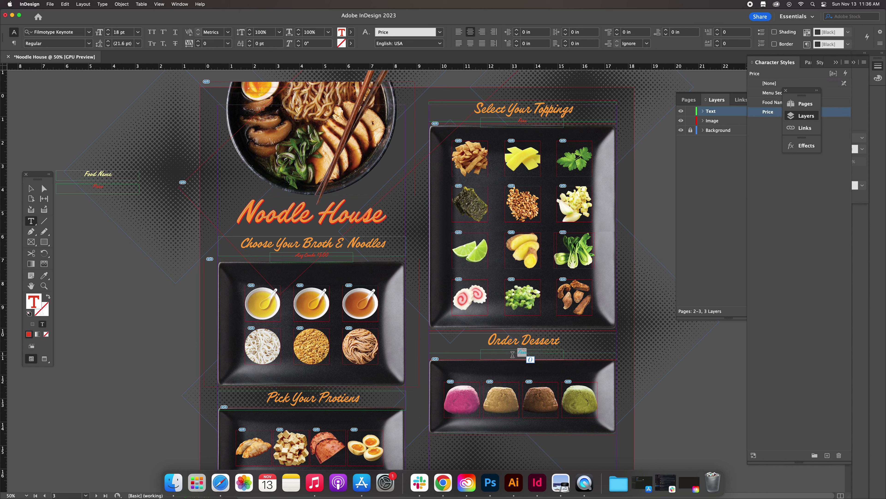
type("2 Pi")
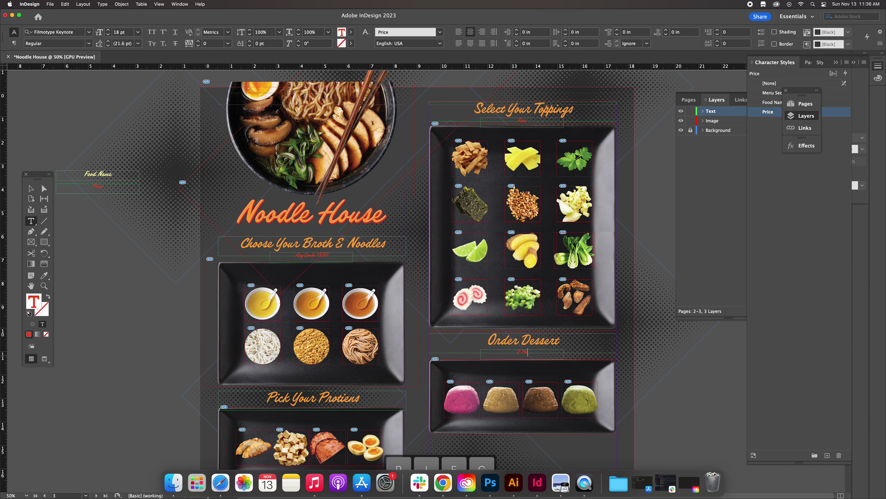
type("eces of")
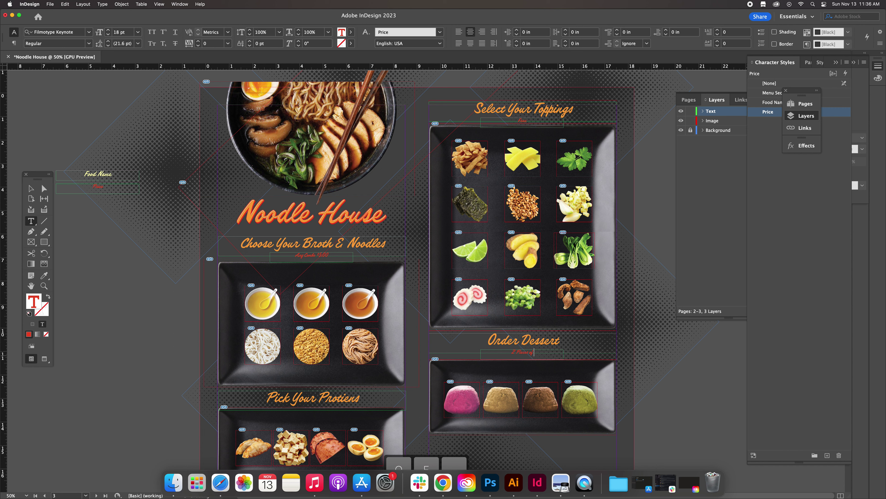
type(" Moc")
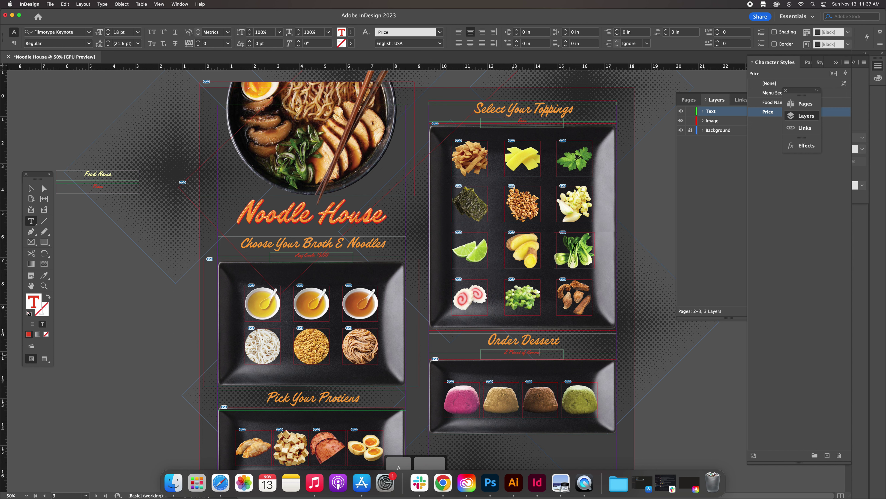
type("emade Moch")
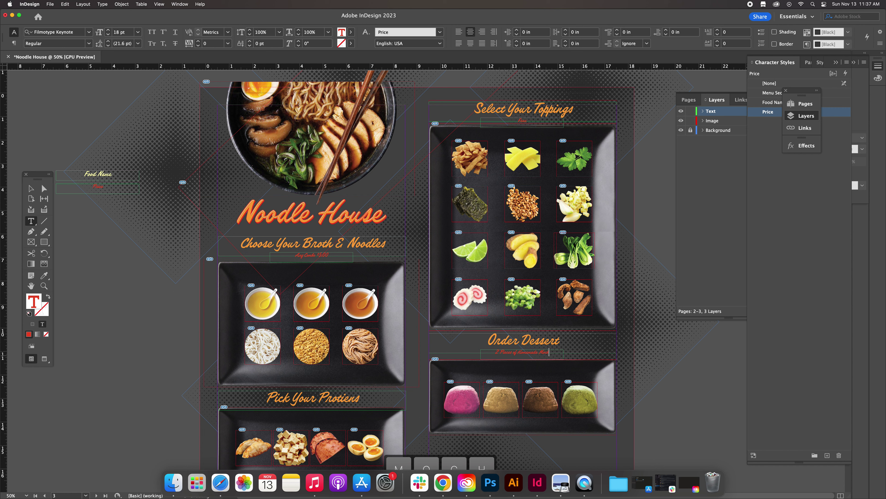
type("i for")
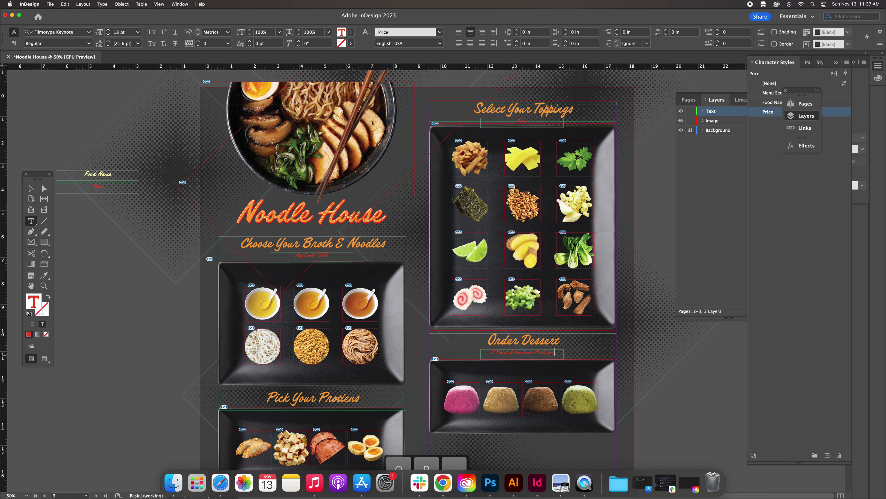
type(" $")
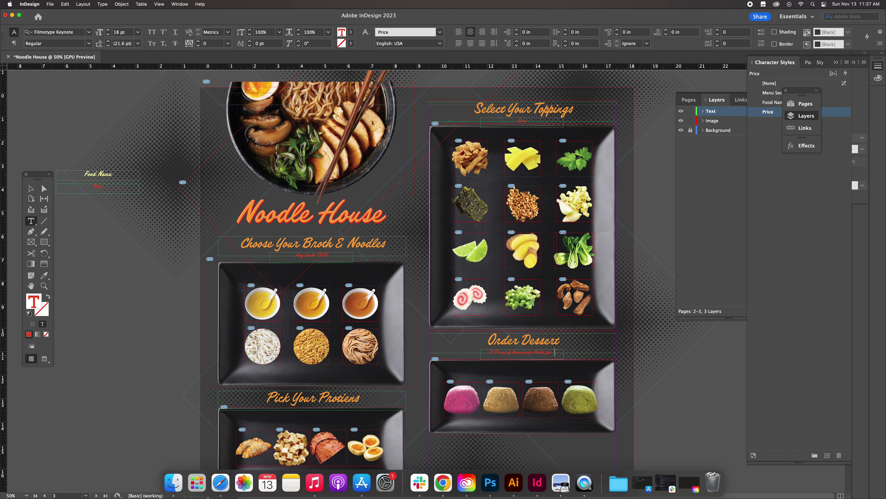
type("2.50")
scroll(271, 116, "down", 2)
scroll(270, 116, "down", 6)
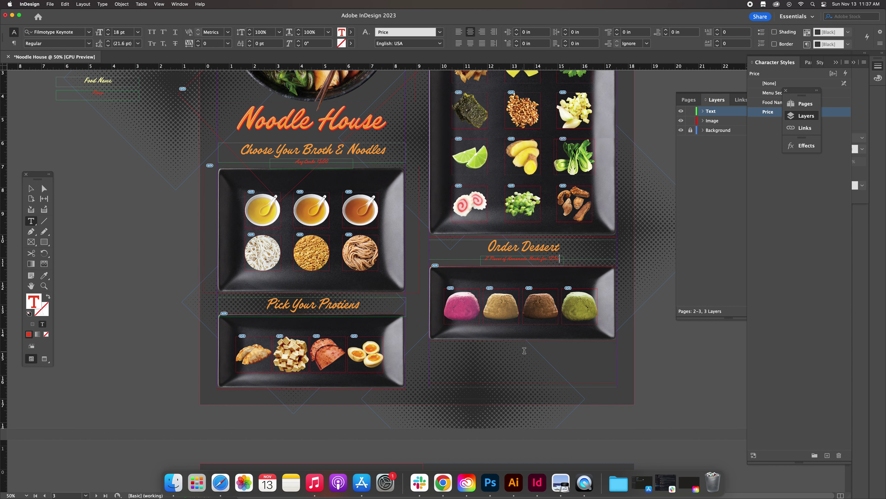
left_click(31, 189)
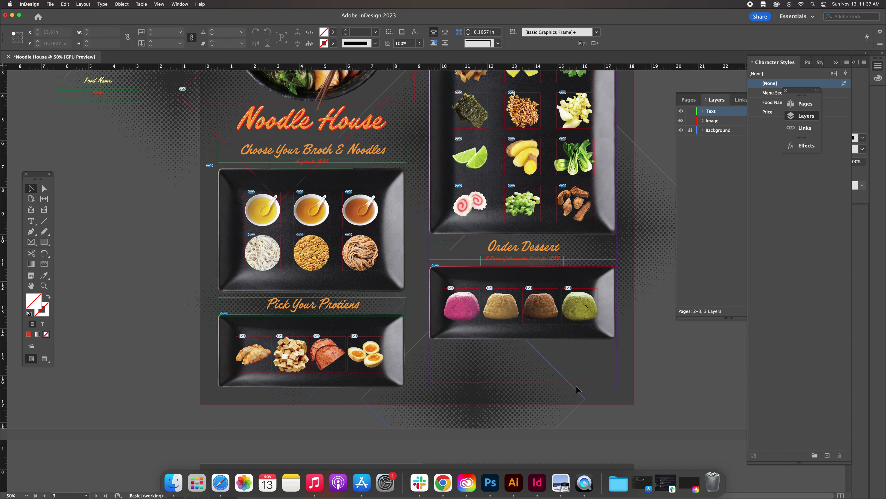
Step: Move the right-column group of trays and headings up slightly
scroll(550, 292, "up", 3)
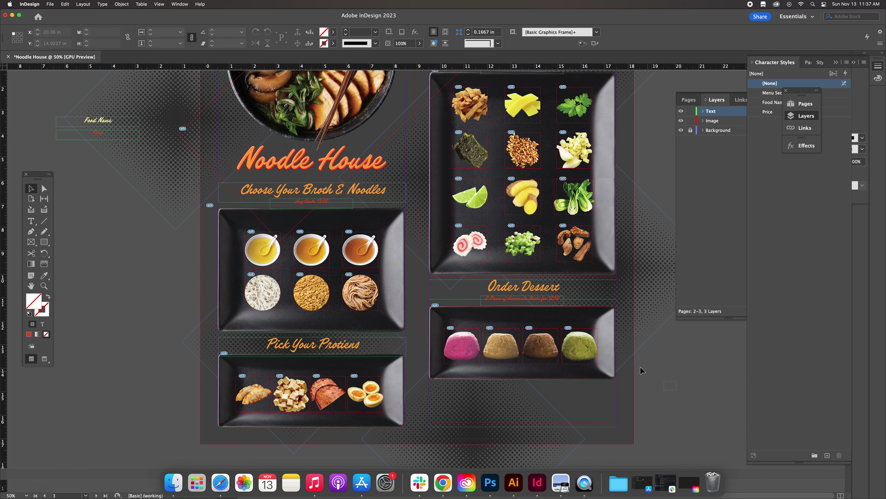
left_click(432, 289)
left_click_drag(493, 313, 494, 311)
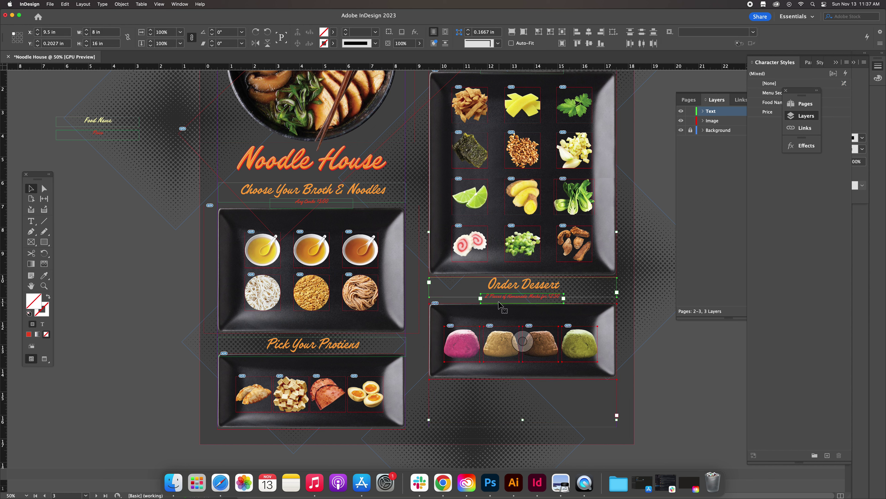
double_click(510, 299)
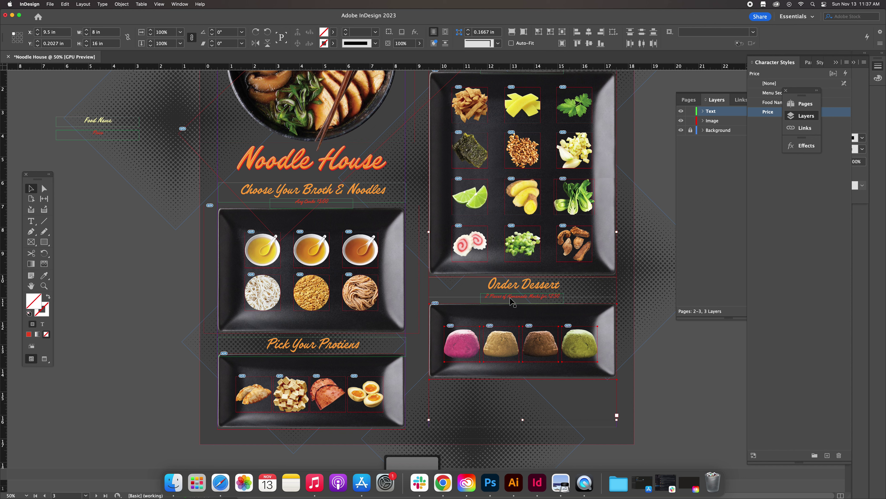
left_click(522, 340)
left_click_drag(522, 340, 512, 312)
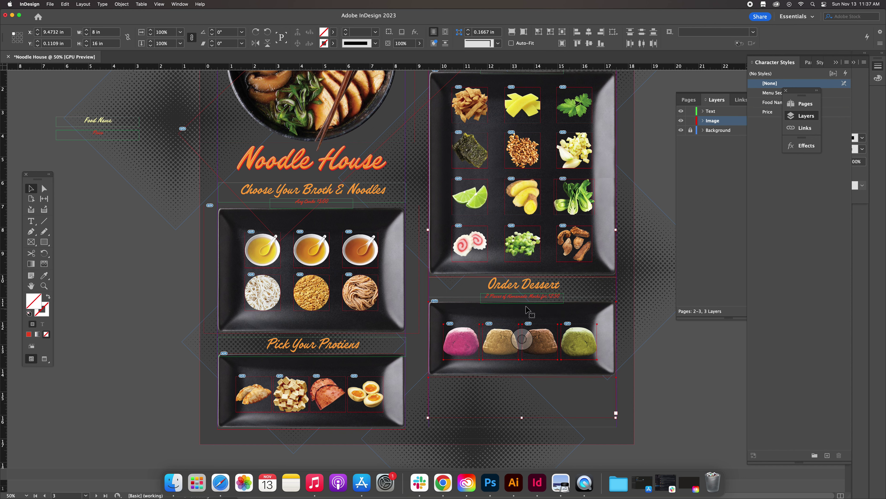
scroll(527, 310, "up", 5)
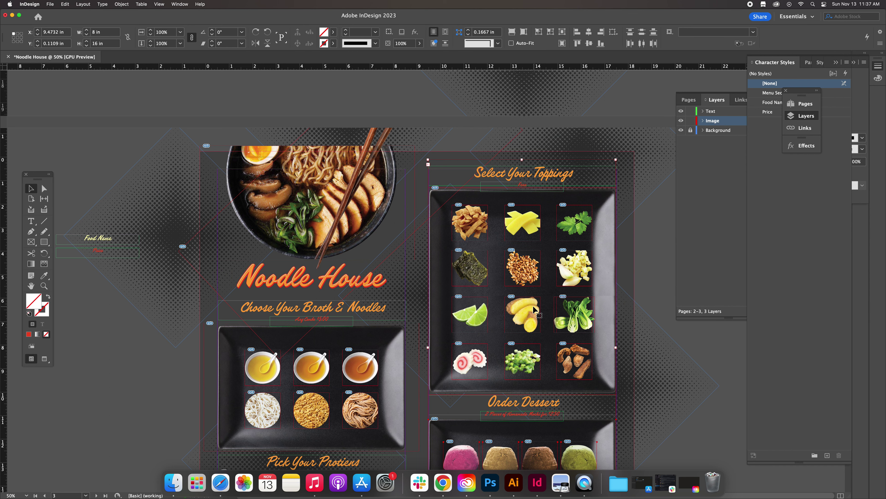
scroll(532, 309, "up", 2)
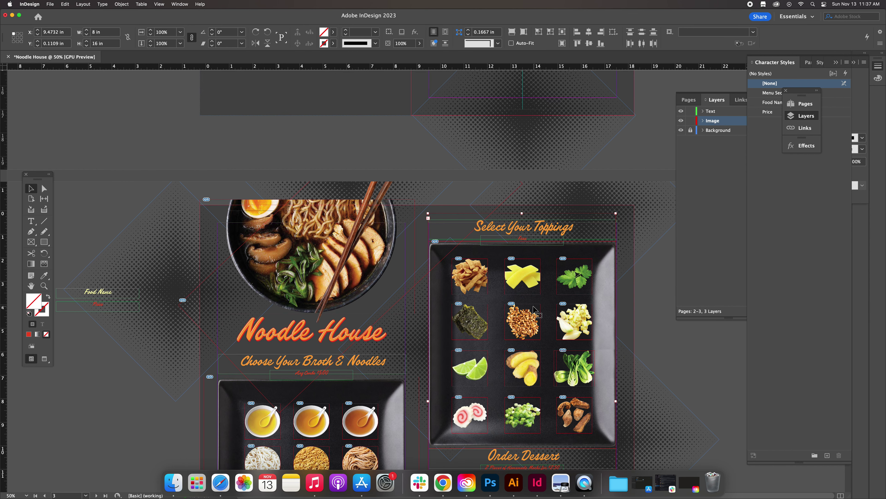
scroll(533, 309, "down", 7)
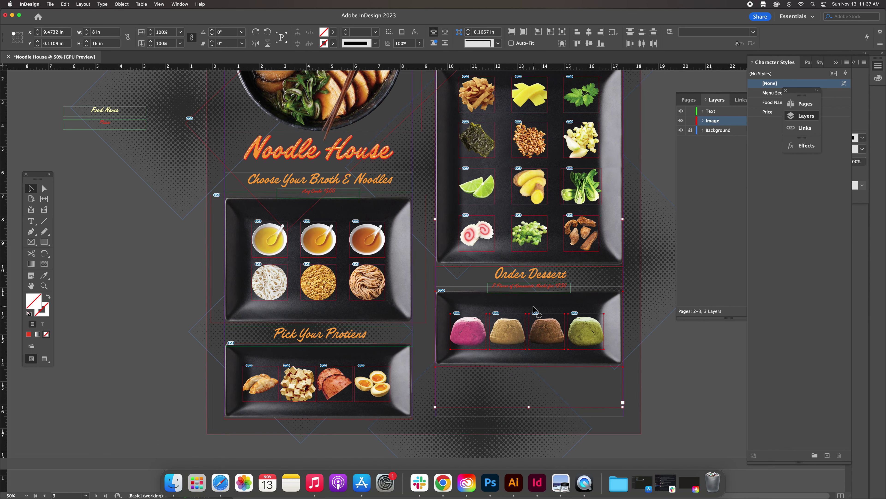
left_click(696, 392)
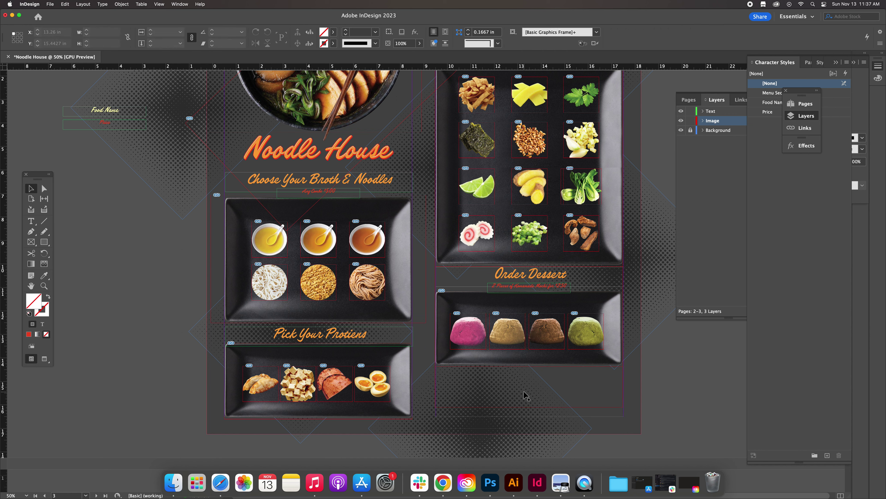
Step: Copy the Order Dessert heading below the dessert tray, retype it 'Drinks' and narrow it to about 3 in
left_click(541, 278)
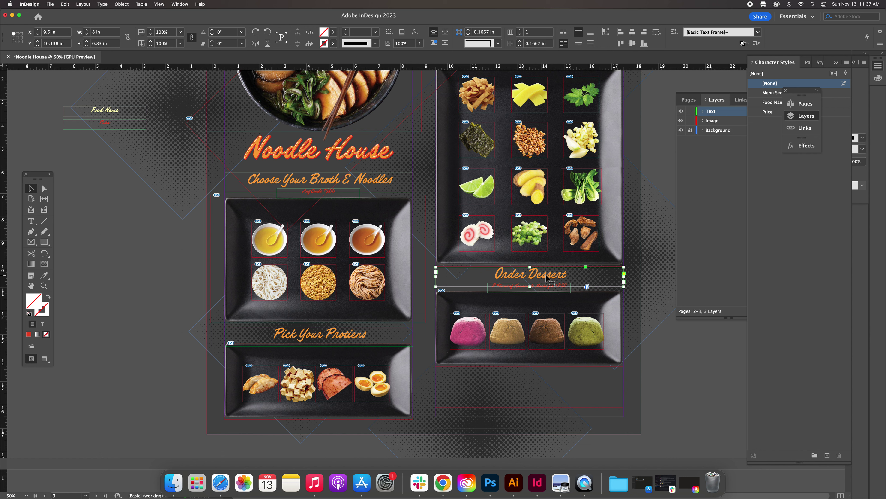
left_click_drag(566, 282, 533, 382)
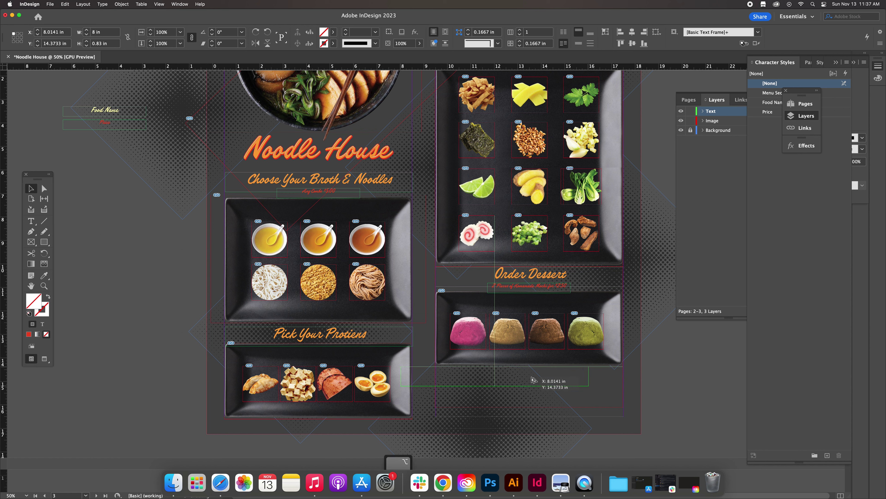
double_click(575, 377)
triple_click(580, 377)
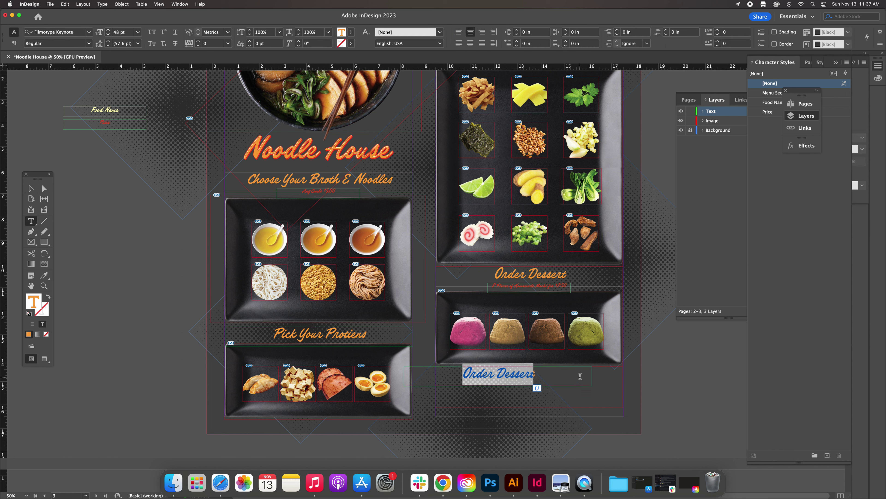
type("Drinks")
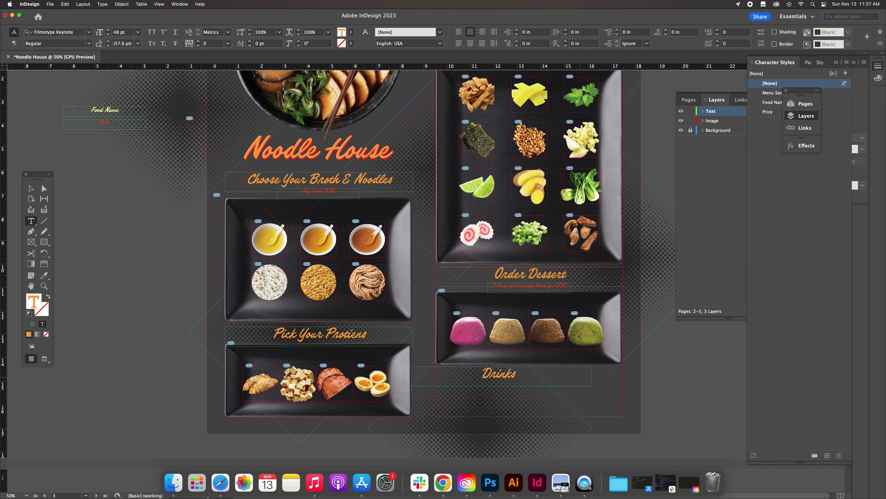
left_click(31, 188)
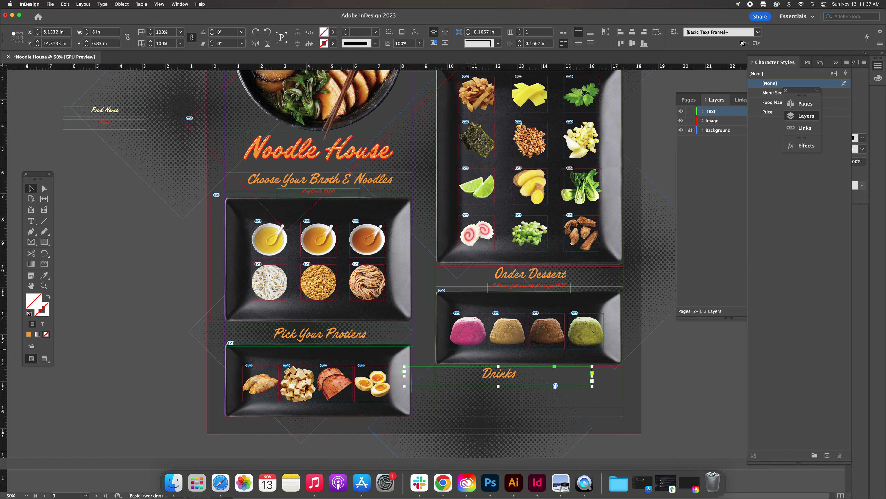
left_click_drag(592, 376, 538, 378)
left_click(539, 377)
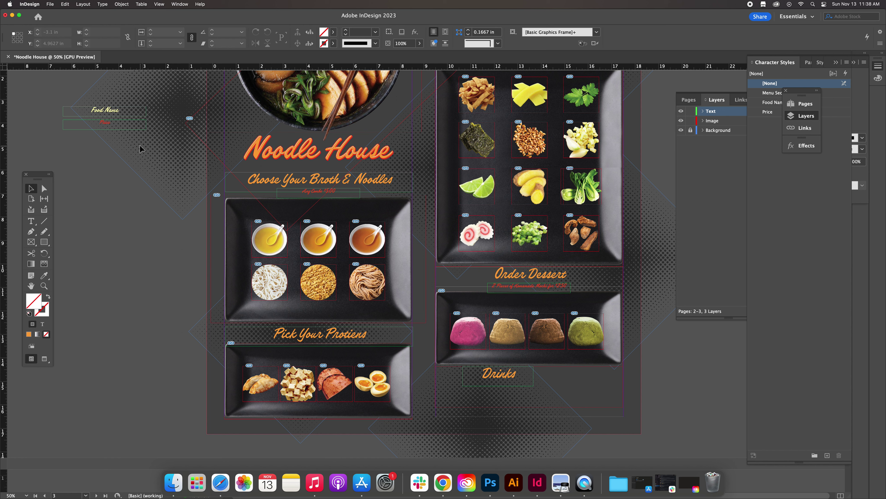
Step: Duplicate the Drinks heading to its right as 'Kids' and shift Drinks slightly left
left_click_drag(508, 379, 589, 379)
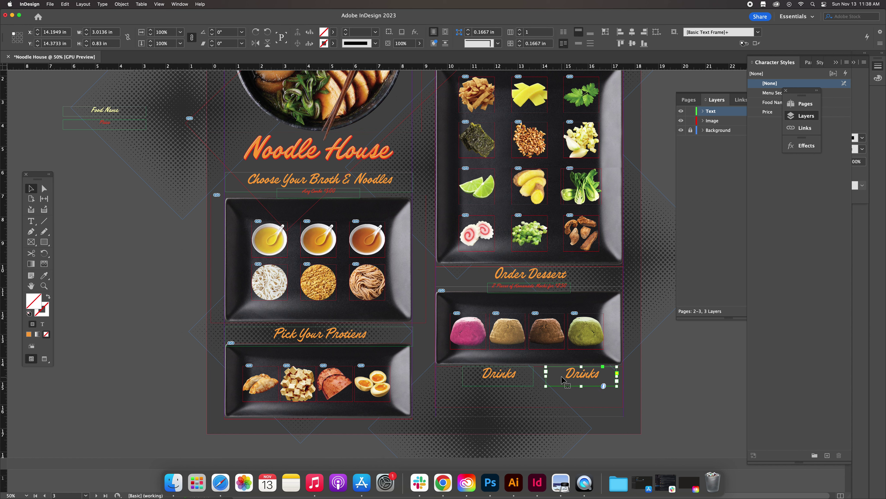
double_click(562, 379)
key("super+a")
type("Kids")
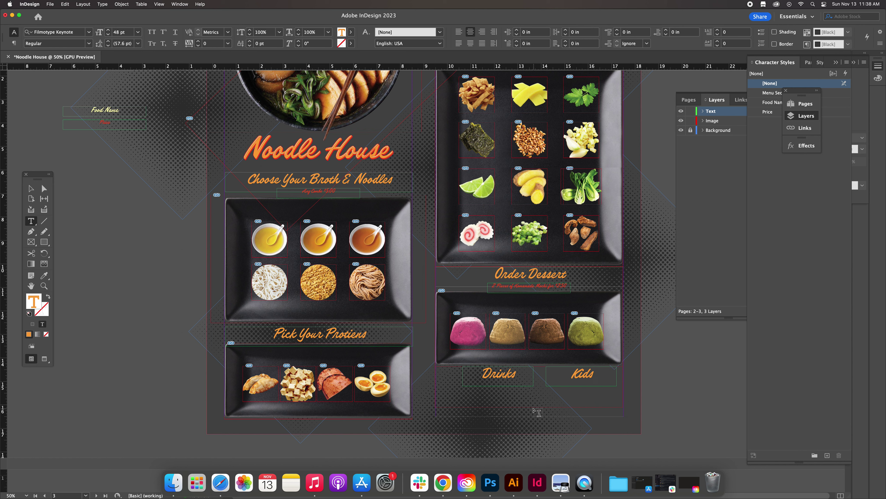
left_click(31, 188)
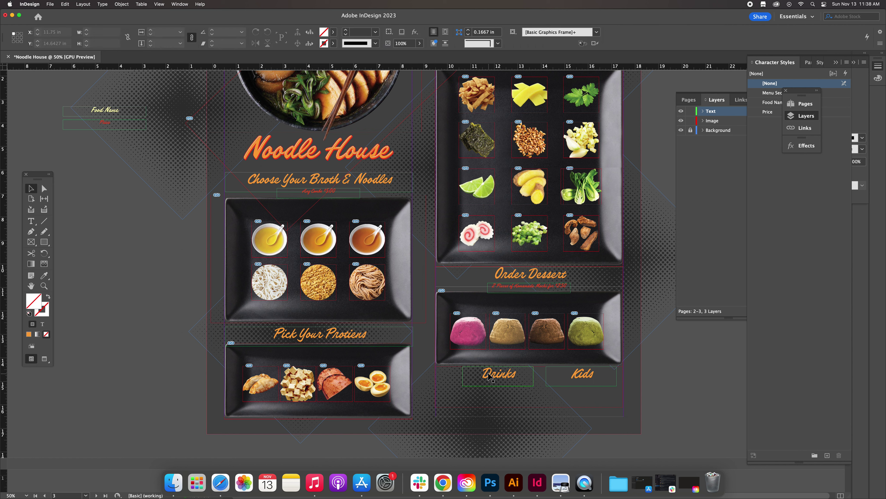
left_click_drag(491, 376, 482, 377)
left_click(675, 399)
scroll(437, 314, "up", 5)
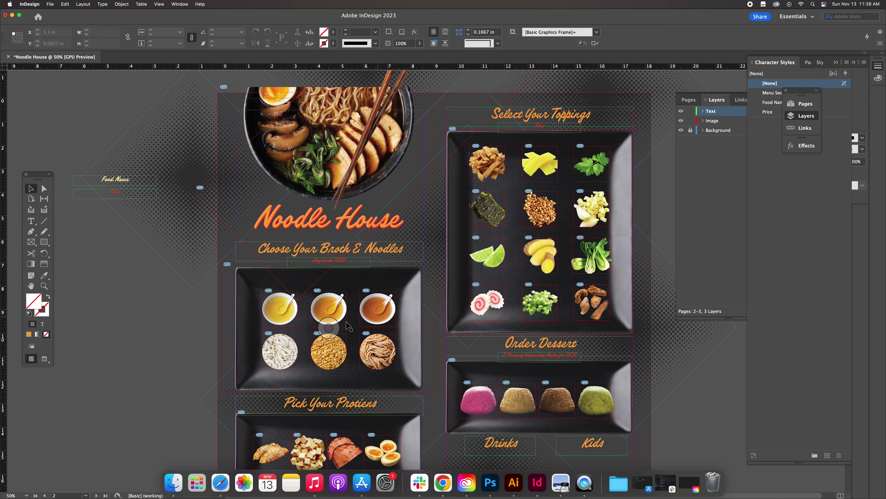
Step: Draw a small frame above the first broth bowl and rename the Food Name character style to 'tt'
key("f")
left_click_drag(263, 283, 300, 294)
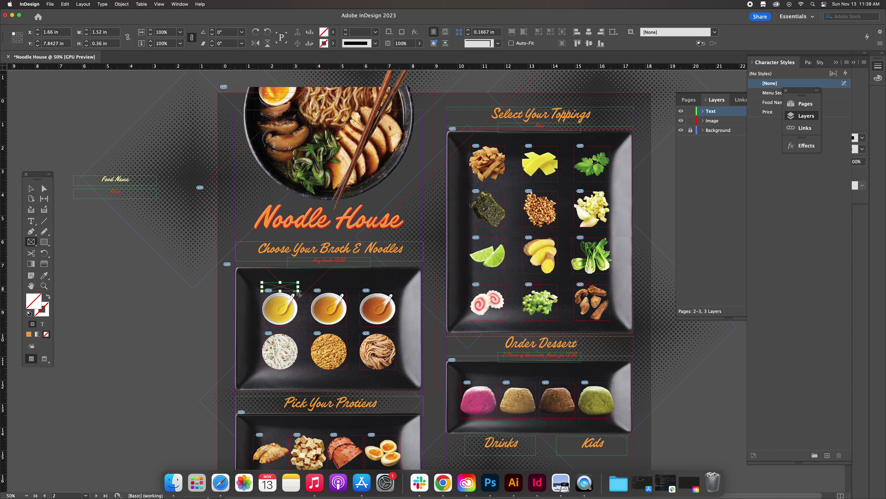
left_click(775, 105)
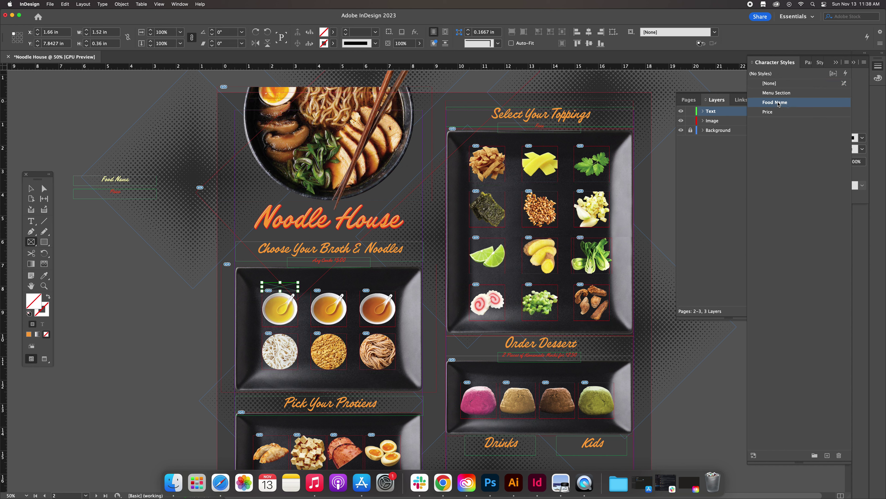
left_click(776, 104)
type("tt")
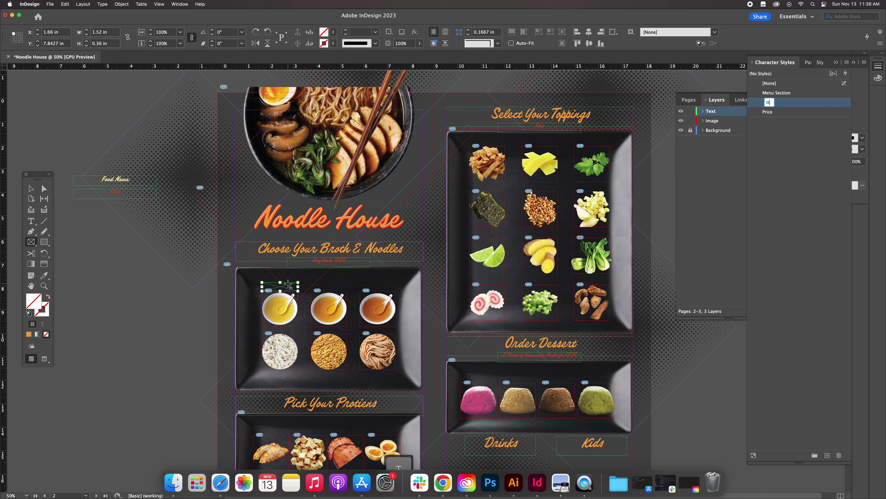
key("Return")
left_click(288, 287)
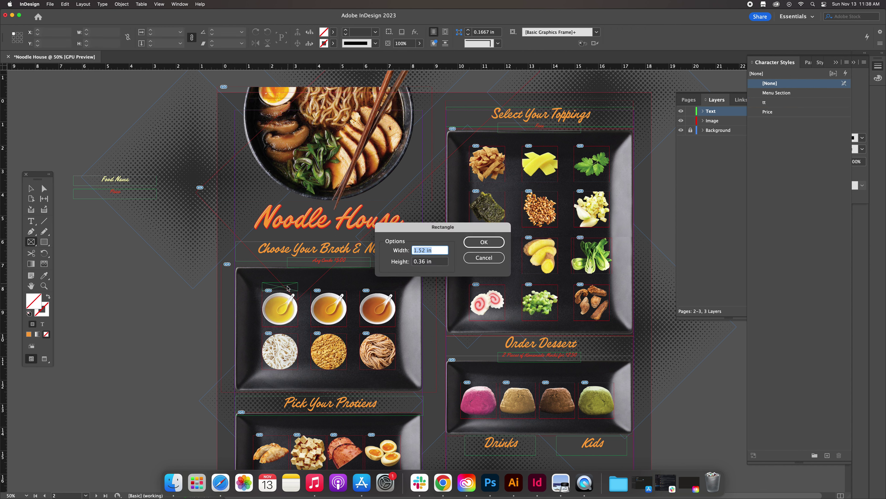
left_click(468, 259)
Step: Turn the frame into a centre-aligned text label reading 'Miso' in the tt style
left_click(31, 220)
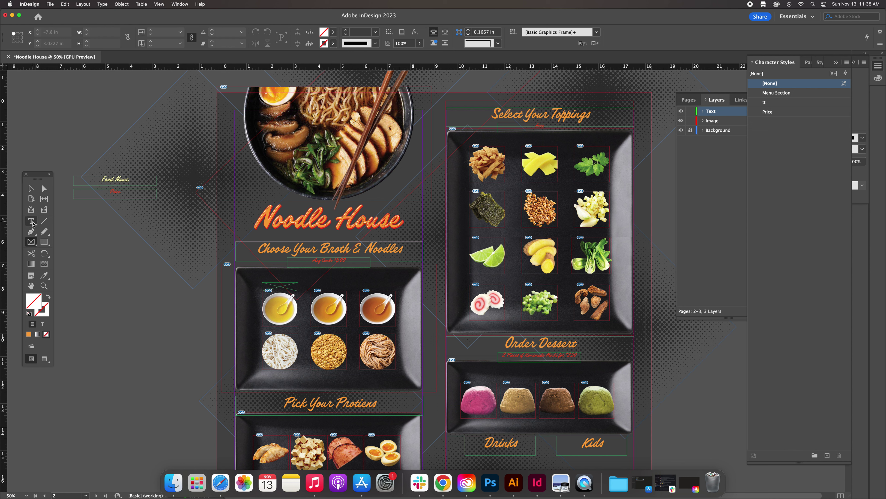
left_click(268, 285)
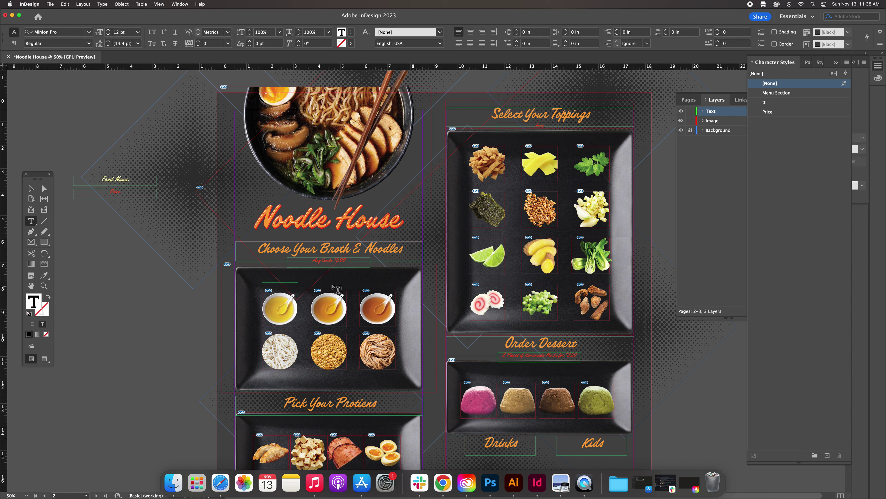
left_click(776, 104)
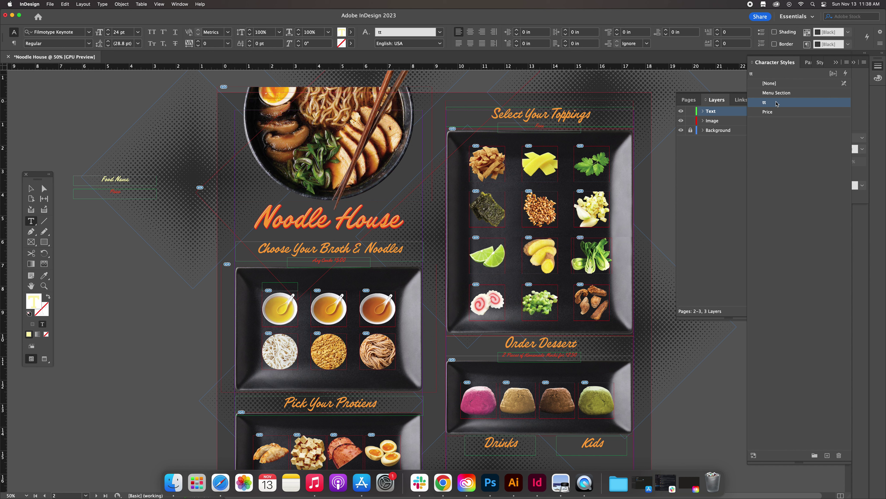
type("Miso")
double_click(262, 285)
left_click(469, 32)
left_click(31, 188)
Step: Duplicate the Miso label over the second and third bowls, renamed 'Chicken' and 'Pork'
left_click_drag(281, 286, 354, 287)
double_click(329, 286)
type("Chicken")
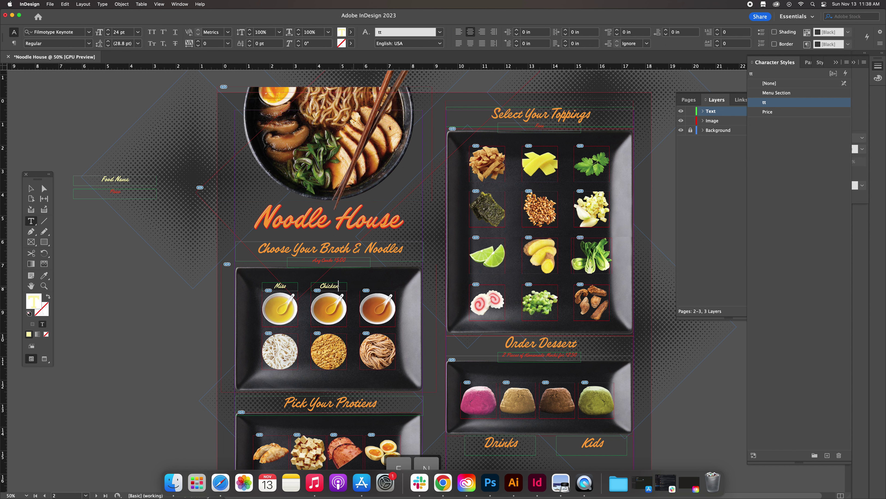
scroll(110, 158, "down", 3)
left_click(30, 188)
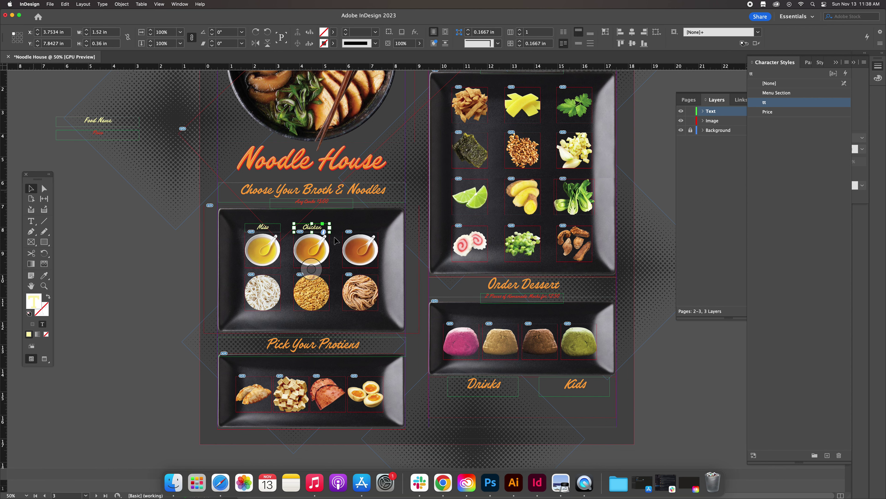
left_click_drag(312, 233, 360, 232)
double_click(359, 232)
double_click(359, 228)
type("Pork")
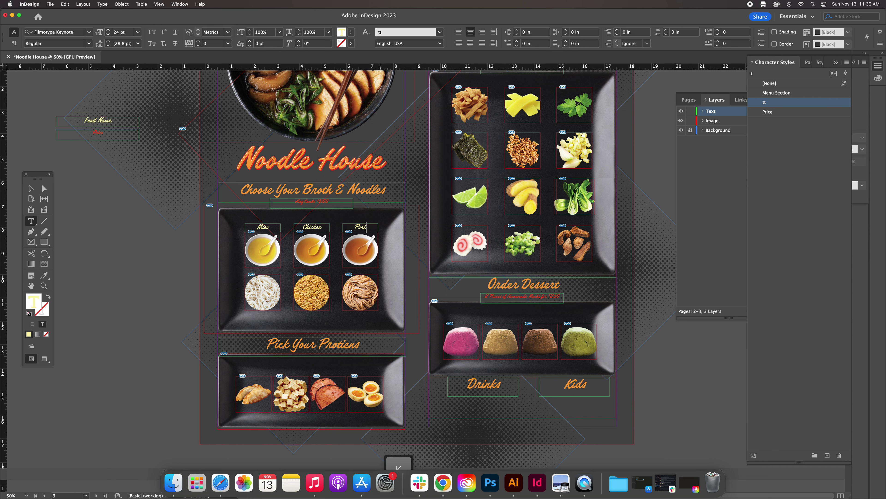
scroll(73, 183, "down", 3)
left_click(31, 188)
Step: Copy the Miso, Chicken and Pork labels as a row below the noodles
left_click(217, 197)
left_click(262, 196)
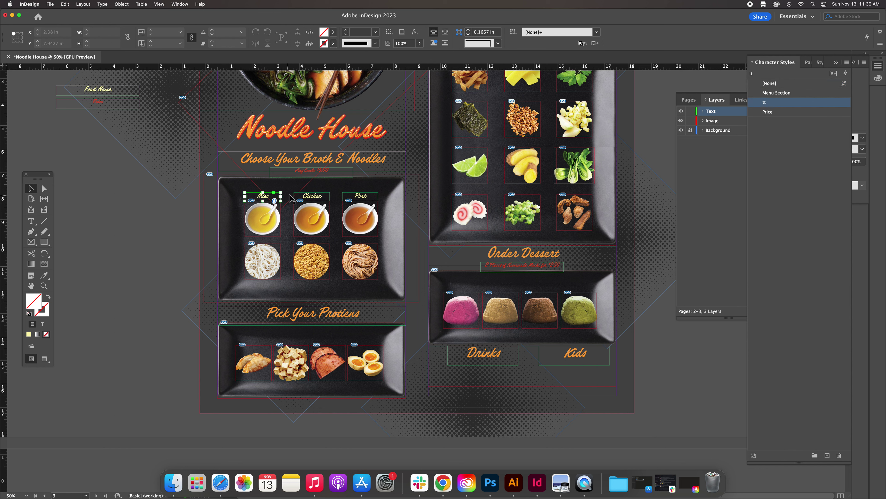
left_click(310, 199, "shift")
left_click(367, 201, "shift")
left_click_drag(367, 201, 369, 287)
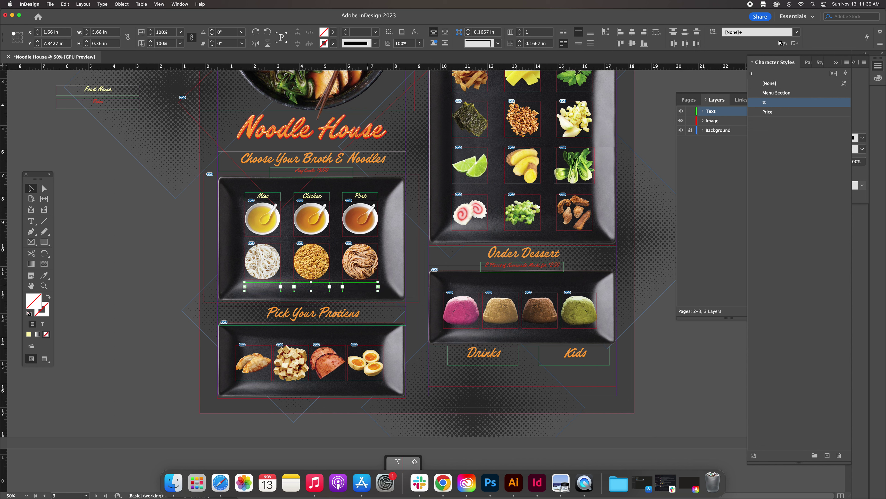
Step: Rename the lower label row to 'Udon', 'Ramen' and 'Soba'
left_click(286, 290)
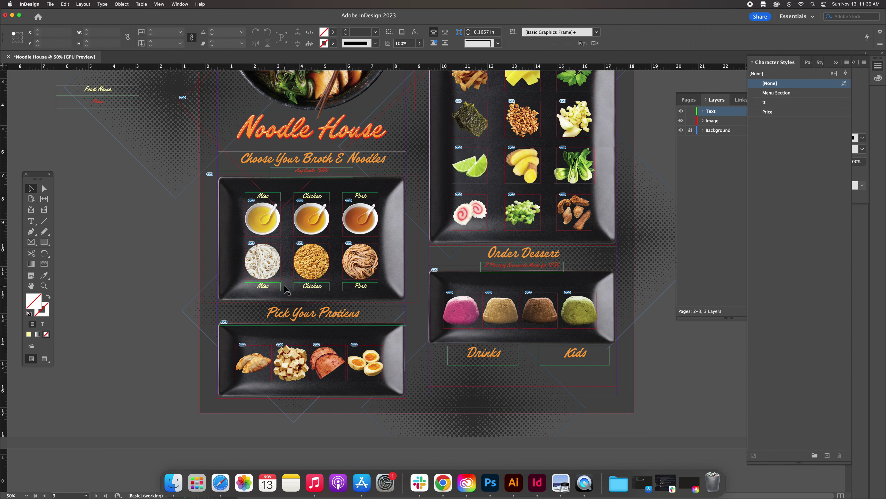
double_click(267, 289)
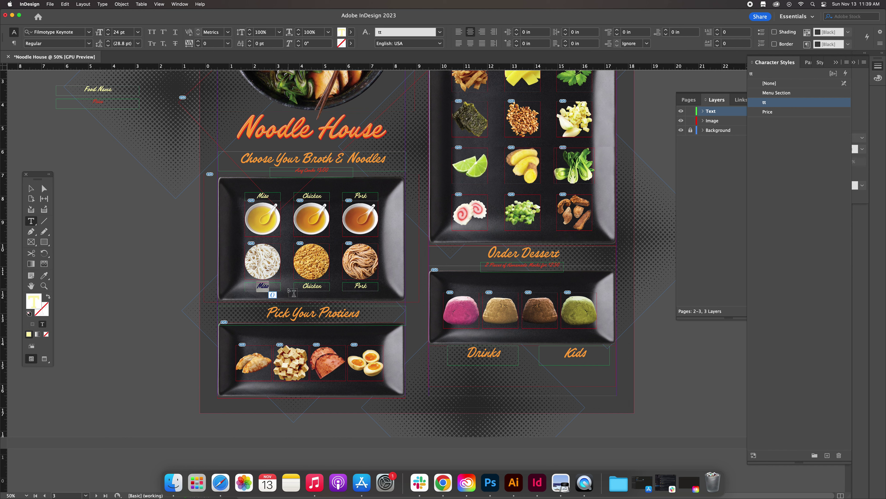
type("Udon")
double_click(304, 286)
type("Ramen")
key("super+p")
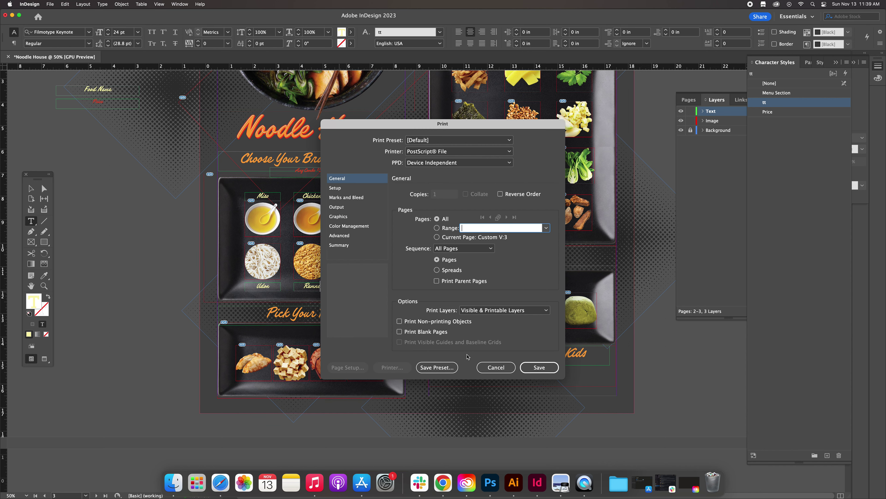
key("Escape")
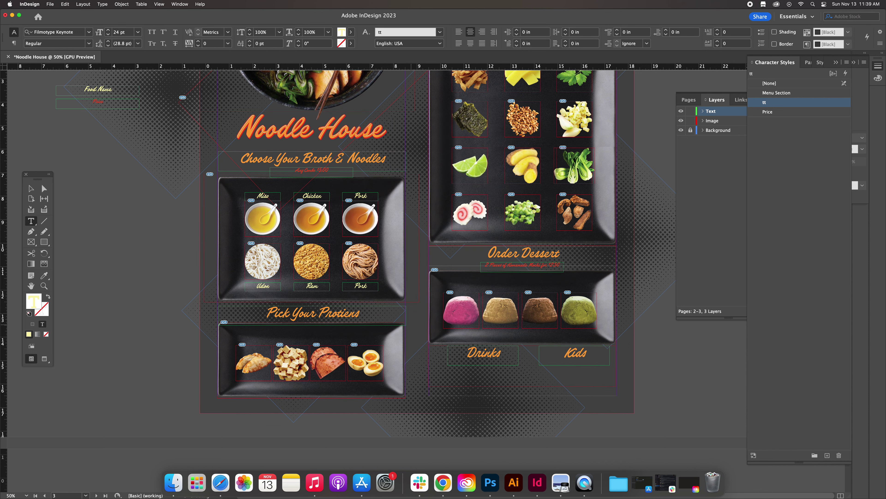
double_click(361, 285)
type("Soba")
left_click(31, 189)
Step: Copy the Udon label onto the dumplings and position it just above them
left_click(262, 286)
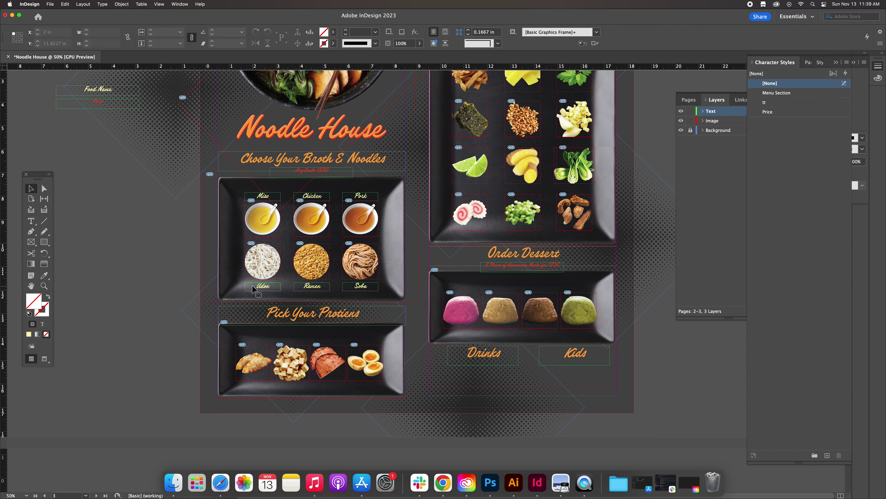
left_click(312, 289, "shift")
left_click(361, 289, "shift")
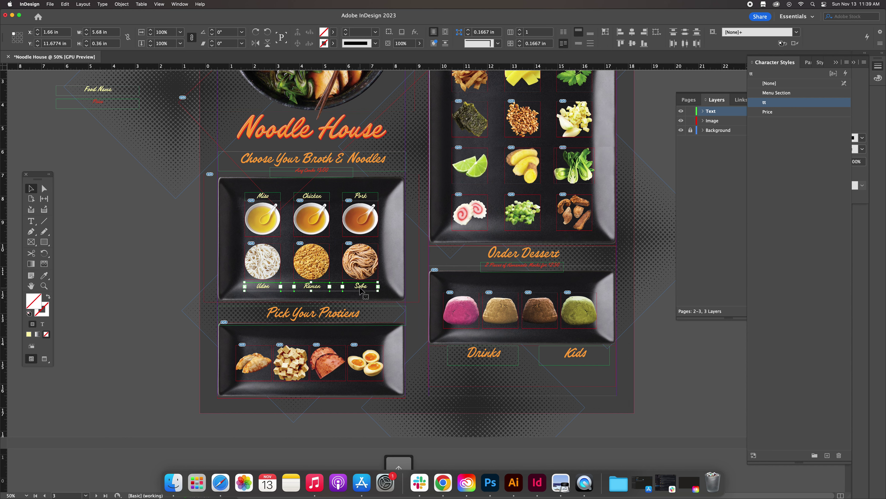
left_click(216, 288)
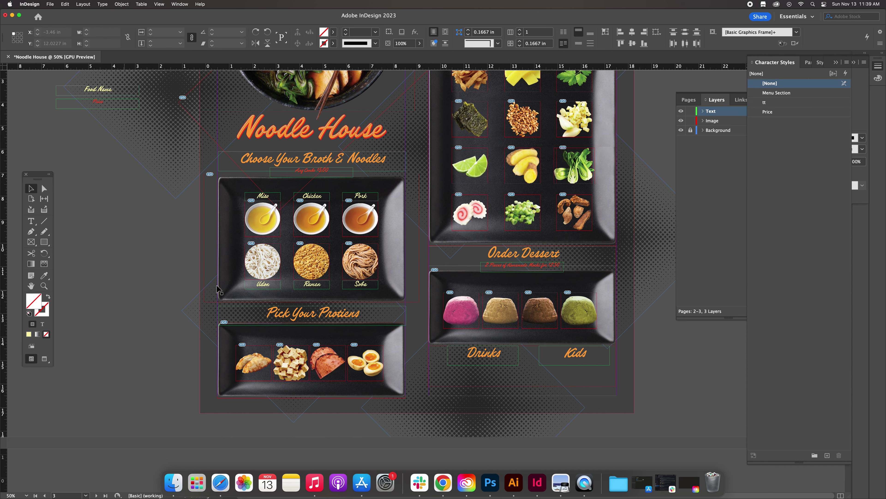
scroll(311, 227, "down", 5)
left_click_drag(266, 210, 258, 268)
left_click_drag(259, 266, 258, 260)
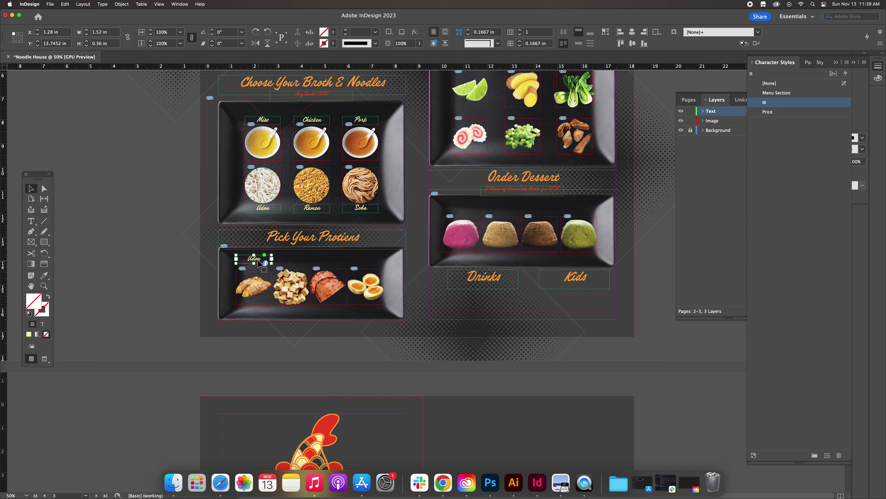
left_click_drag(259, 260, 261, 267)
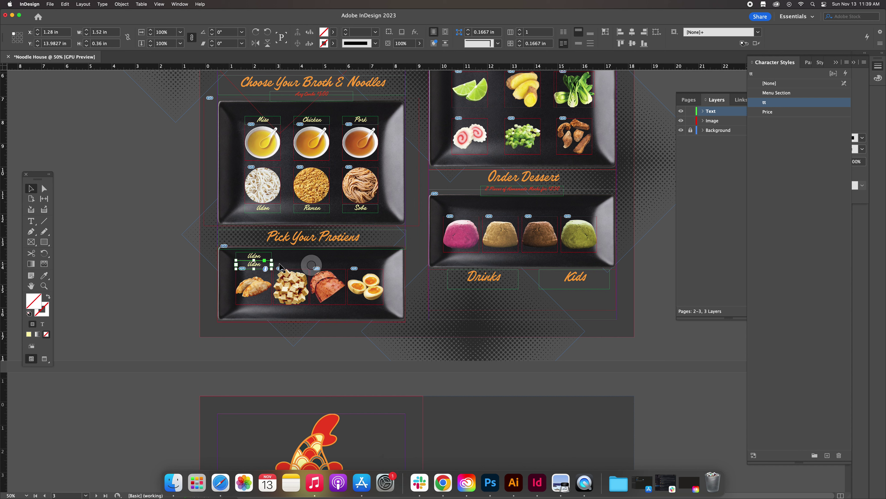
Step: Apply the red Price style to the lower copy and retype the upper label as 'Potstickers (2)'
left_click(769, 112)
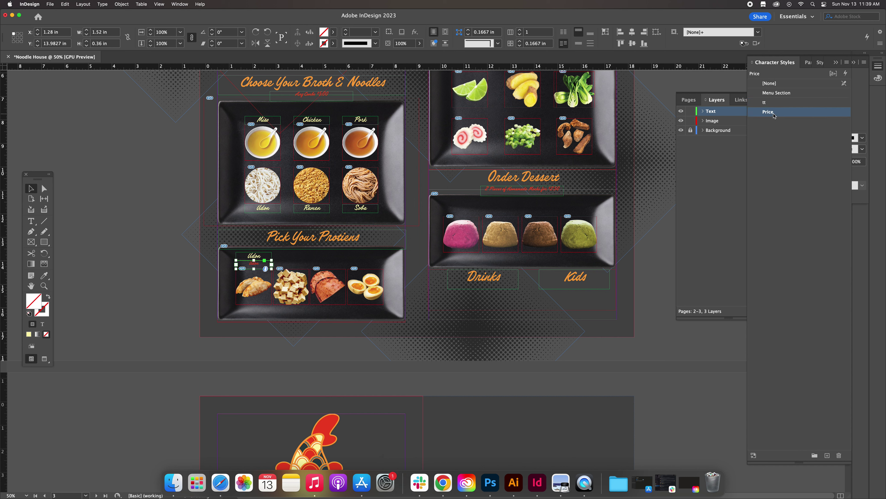
left_click(144, 277)
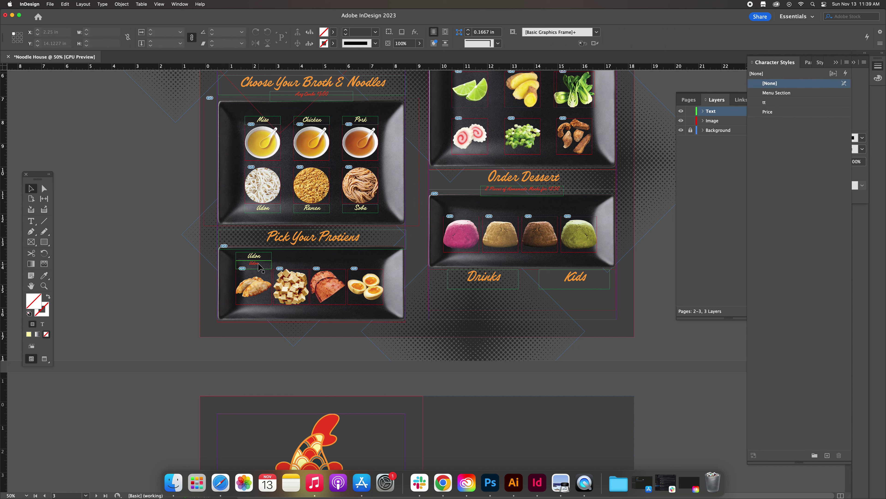
double_click(251, 260)
double_click(254, 256)
type("Po")
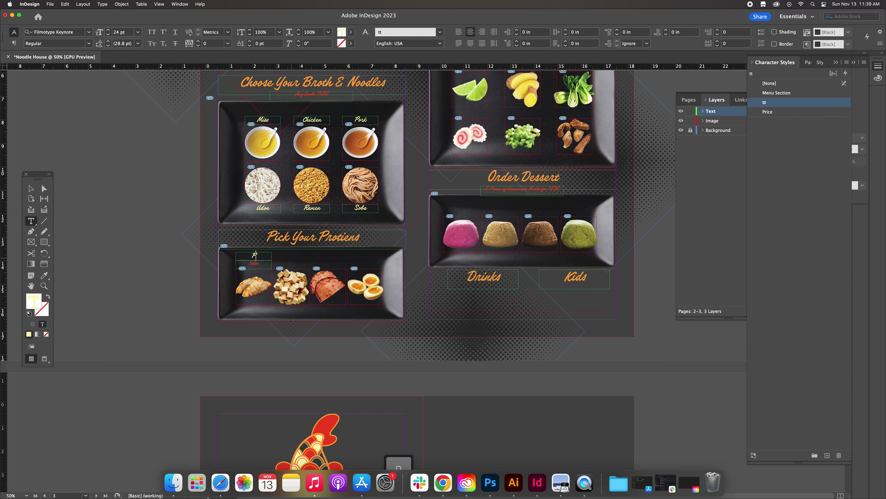
type("tstickers")
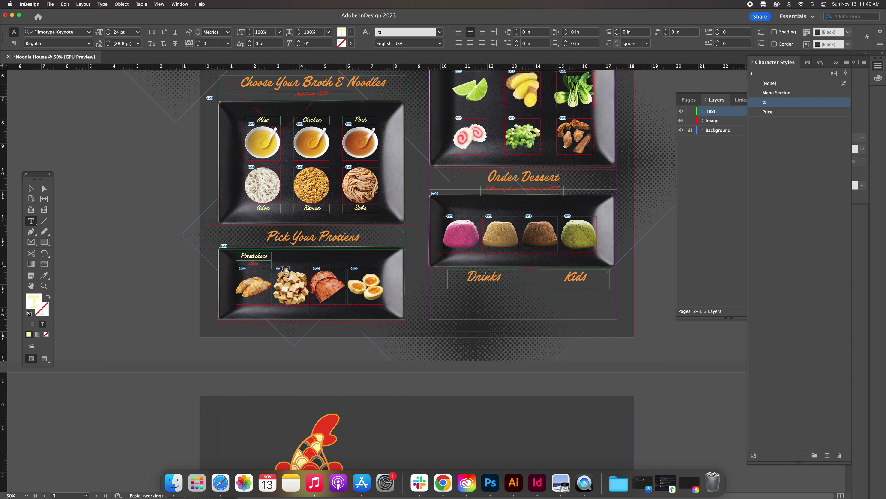
type(" (")
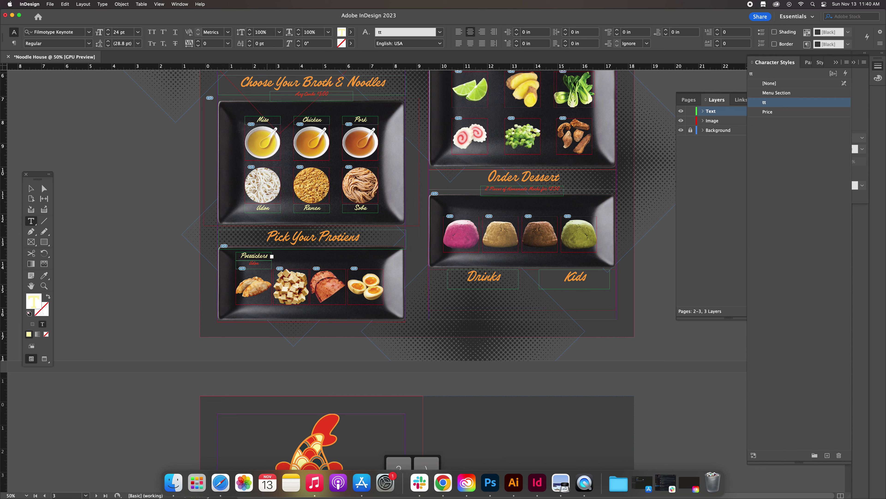
left_click(31, 188)
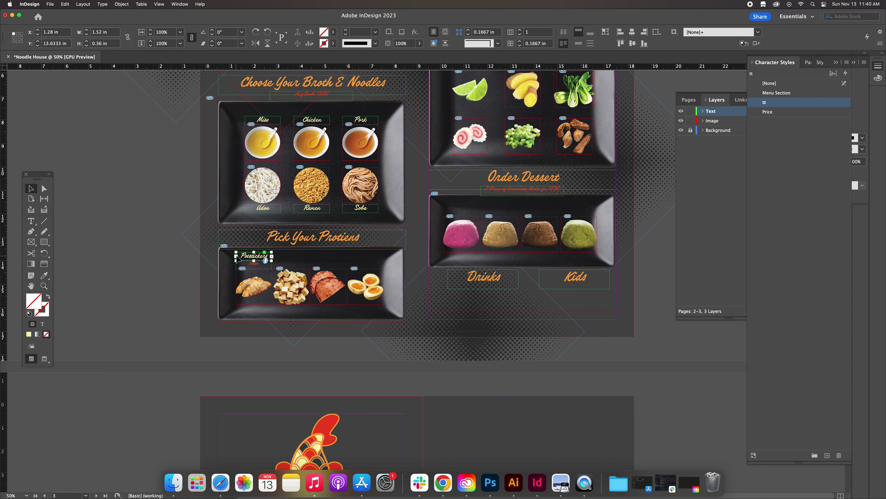
Step: Widen the Potstickers frame and change the red price text to '$2.00'
key("super+equal")
key("super+equal")
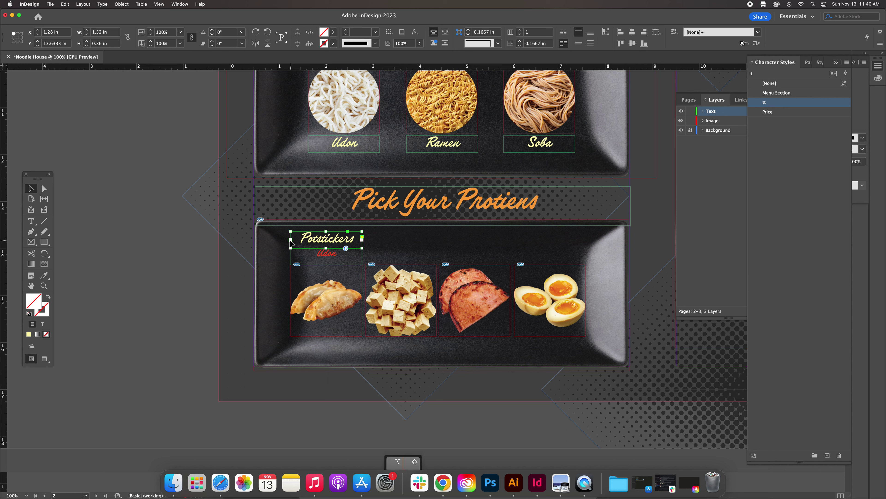
left_click_drag(290, 239, 287, 240)
double_click(319, 254)
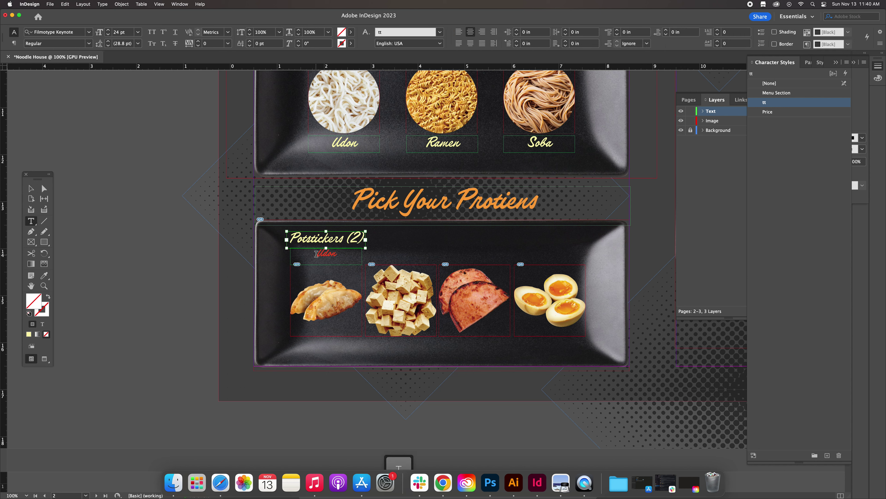
double_click(320, 254)
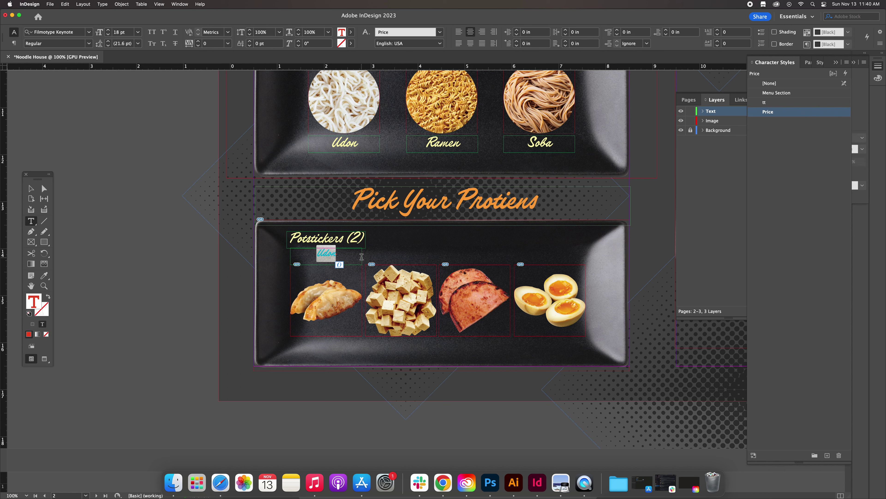
type("$2.00")
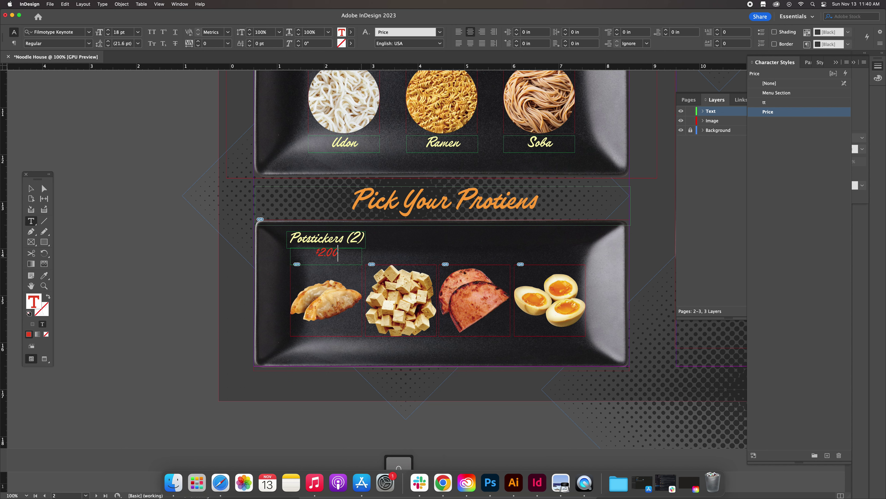
key("Escape")
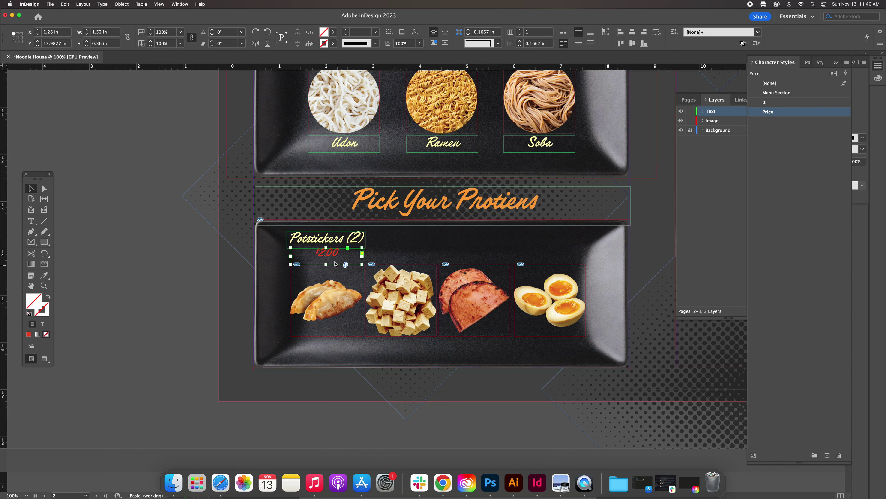
left_click(334, 241, "shift")
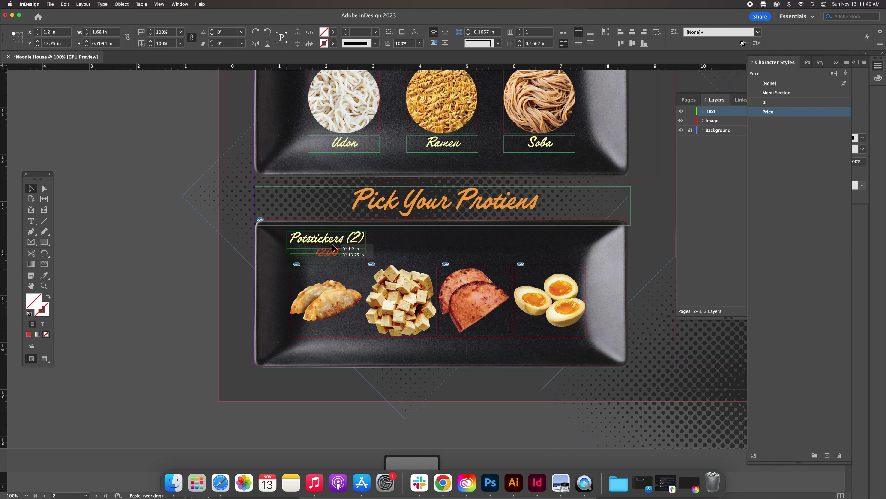
key("shift+Down")
key("cmd+z")
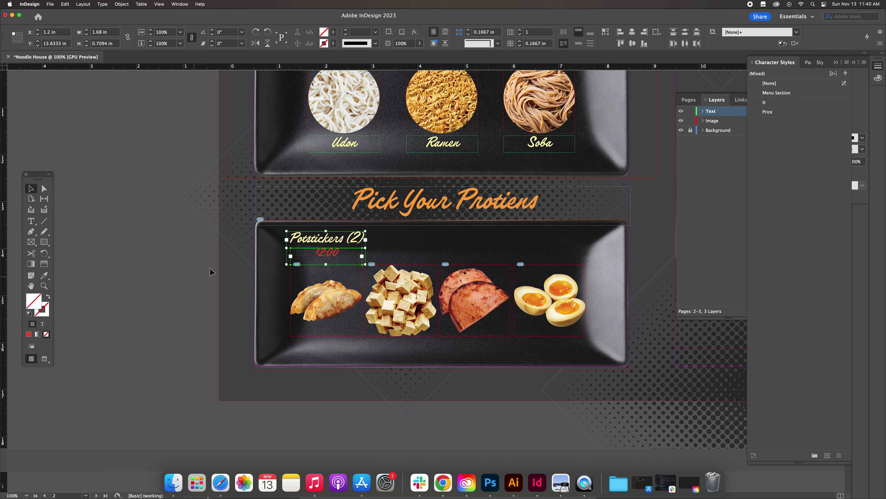
left_click(202, 276)
left_click(328, 257)
Step: Copy the Potstickers label and price across the proteins; retype the second as 'Tofu (3oz)' at $2.50
left_click(326, 238, "shift")
left_click_drag(327, 238, 542, 246)
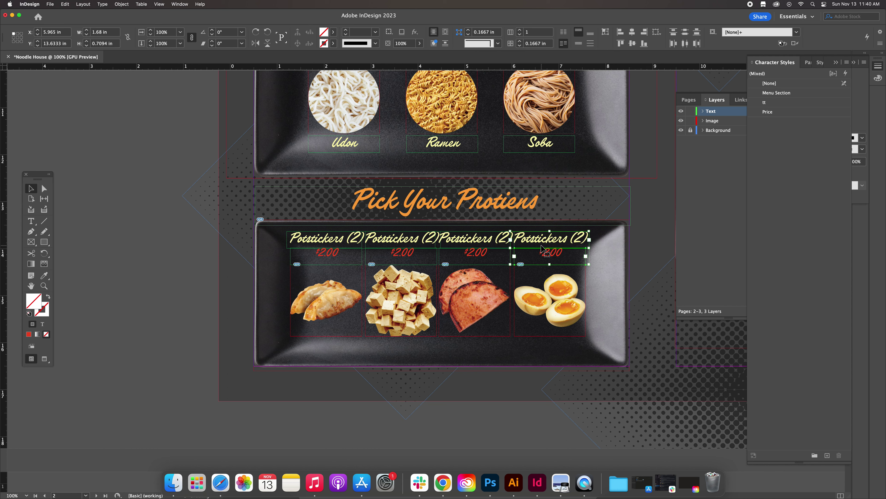
key("t")
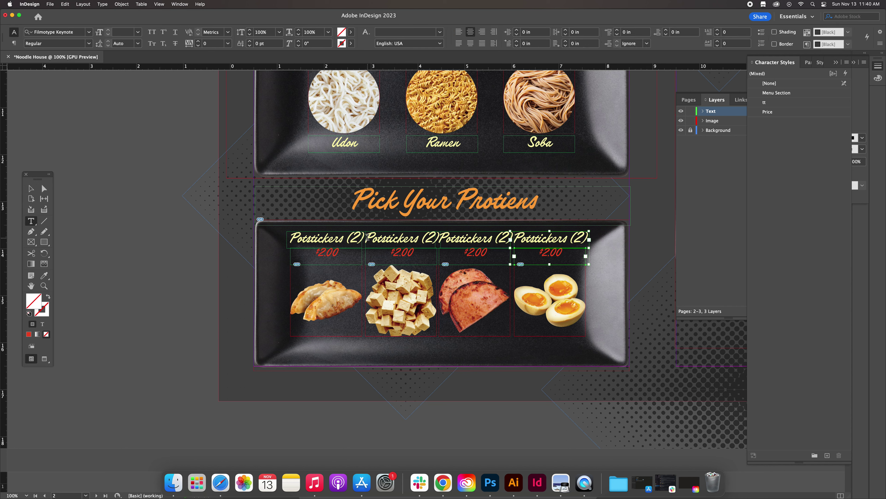
left_click_drag(366, 239, 439, 241)
type("Tofu")
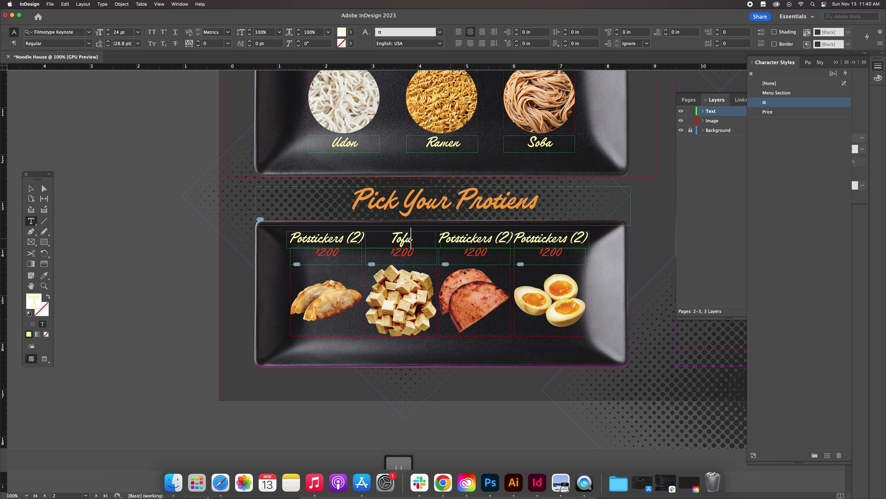
type(" (3oz)")
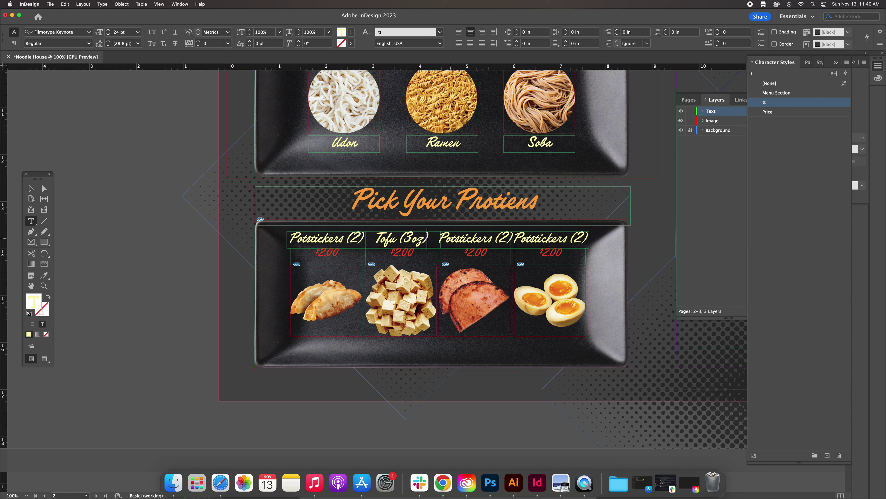
left_click(397, 252)
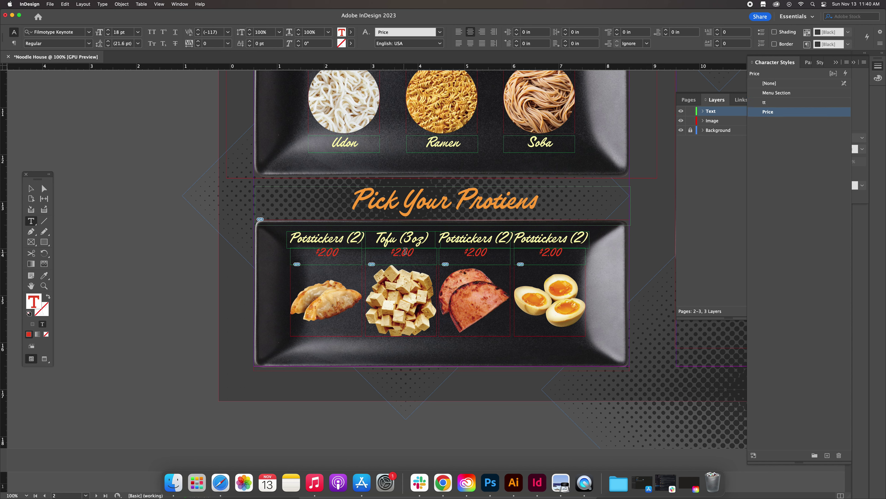
type("5")
Step: Retype the remaining headings as 'Ham (2)' and 'Eggs (2)', with the Eggs price set to $1.50
left_click_drag(440, 238, 518, 242)
type("Ha")
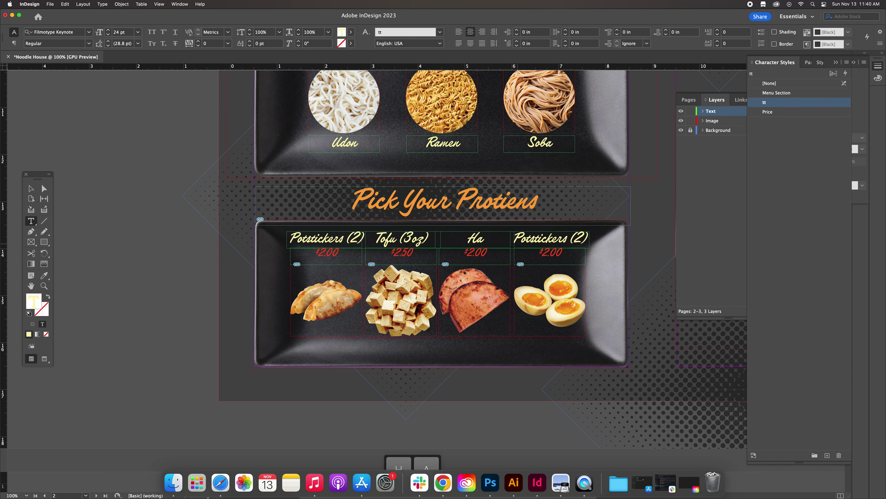
type("m (2)")
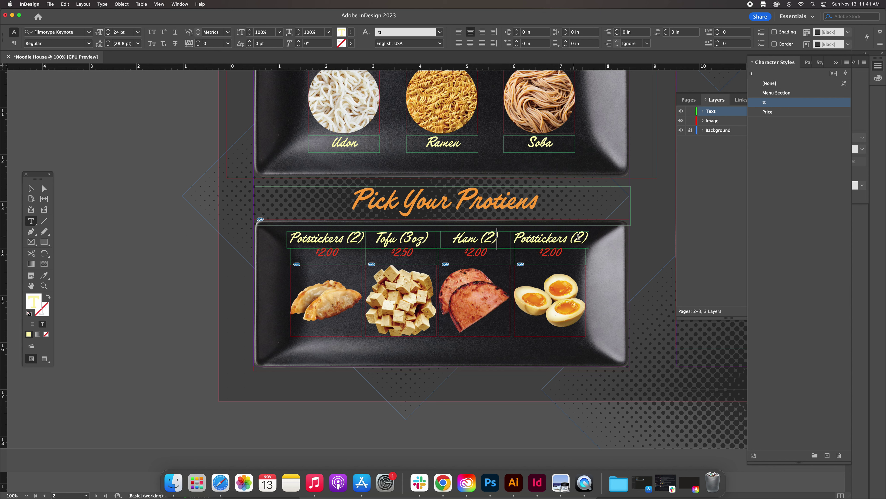
left_click_drag(587, 236, 506, 233)
type("E")
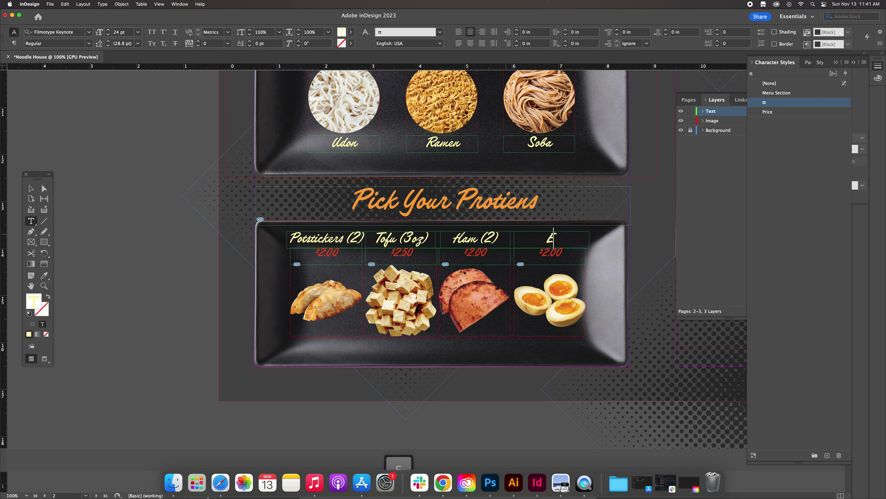
type("ggs (")
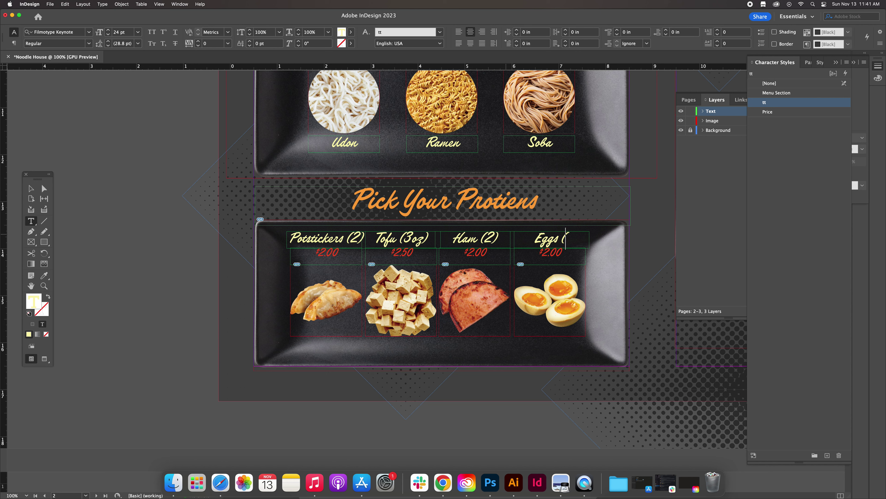
type("2)")
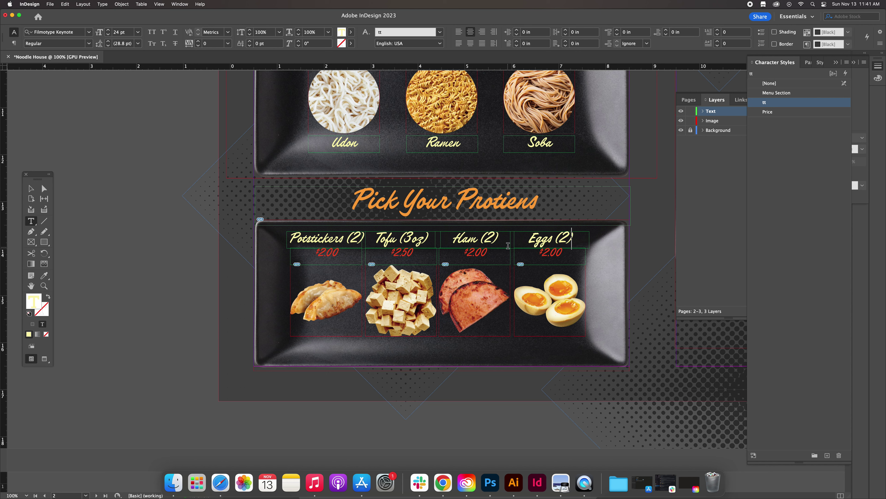
left_click_drag(542, 251, 551, 250)
type("1.5")
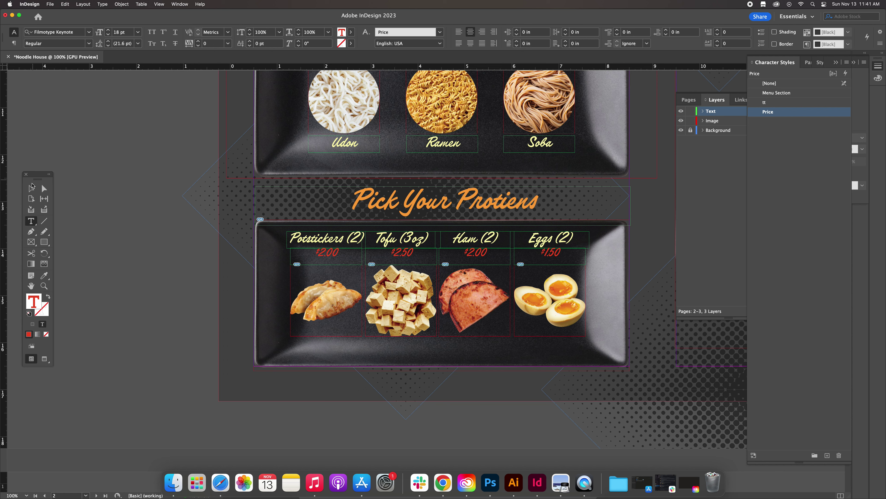
left_click(31, 188)
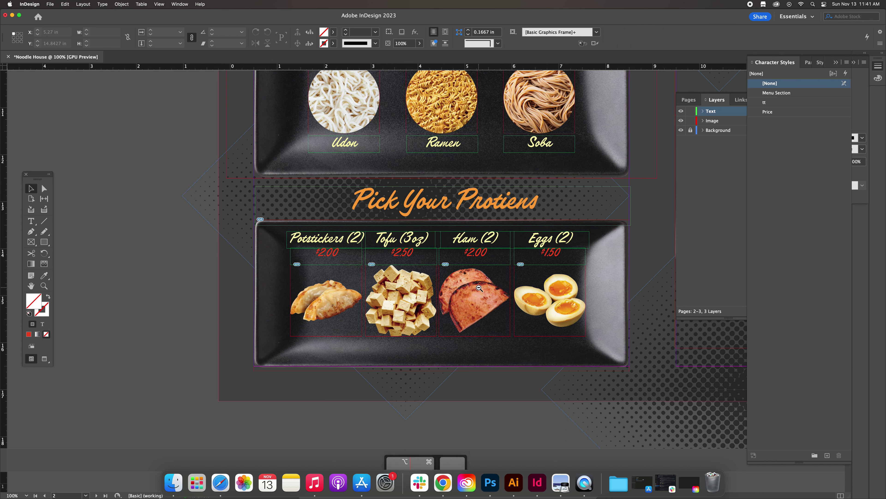
Step: In Preview mode, select the protein labels and photos without the tray and move them slightly down
key("super+minus")
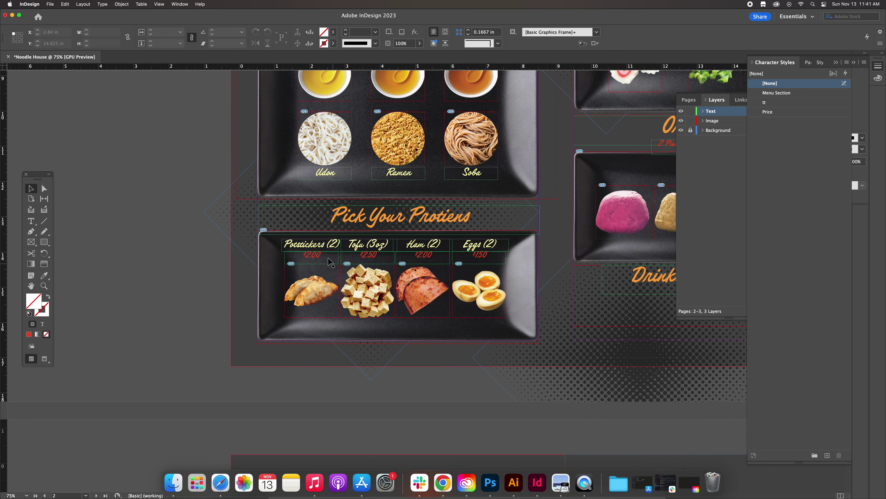
key("w")
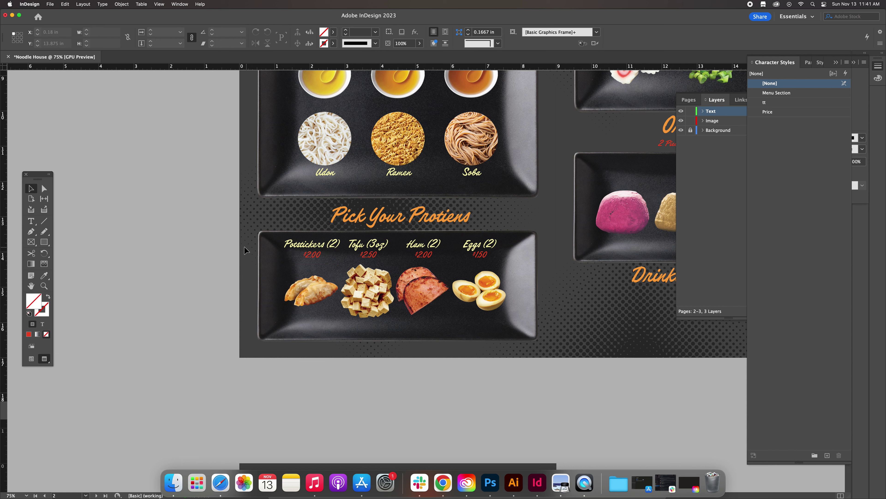
left_click_drag(232, 249, 511, 310)
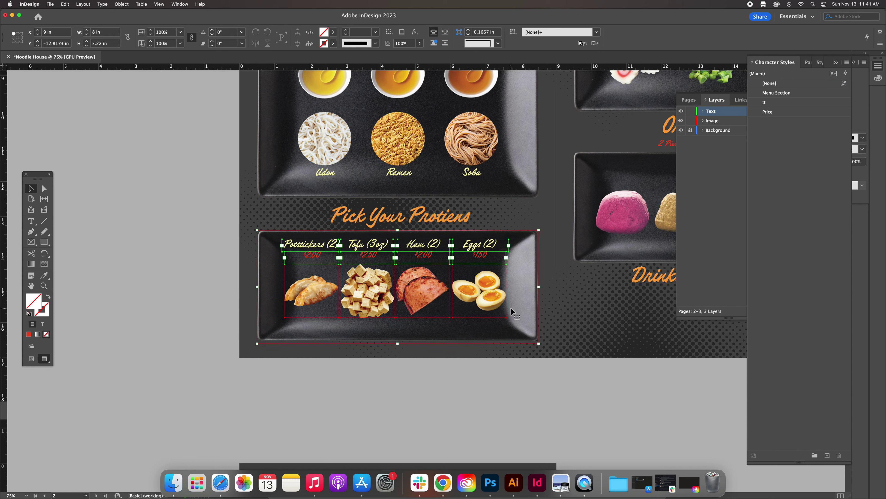
left_click(511, 310, "shift")
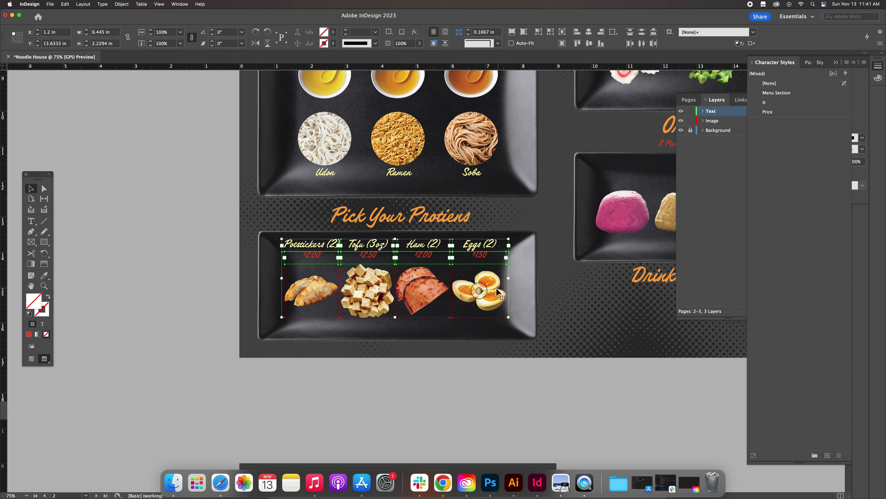
left_click_drag(497, 292, 491, 303)
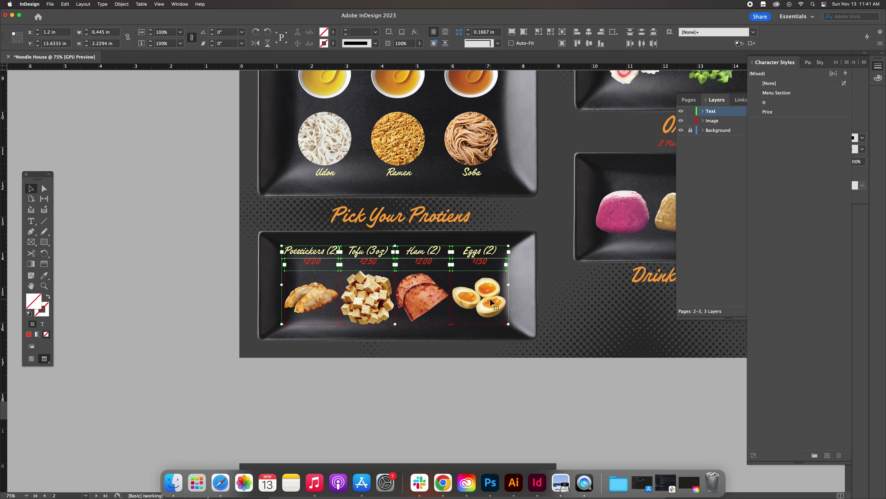
left_click(516, 406)
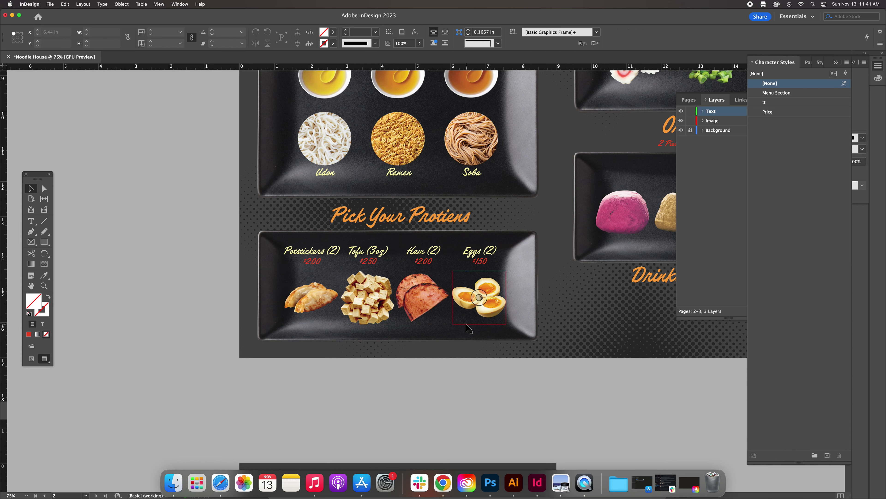
Step: Move the Udon, Ramen and Soba noodle photos up slightly
scroll(468, 328, "right", 5)
scroll(468, 328, "up", 3)
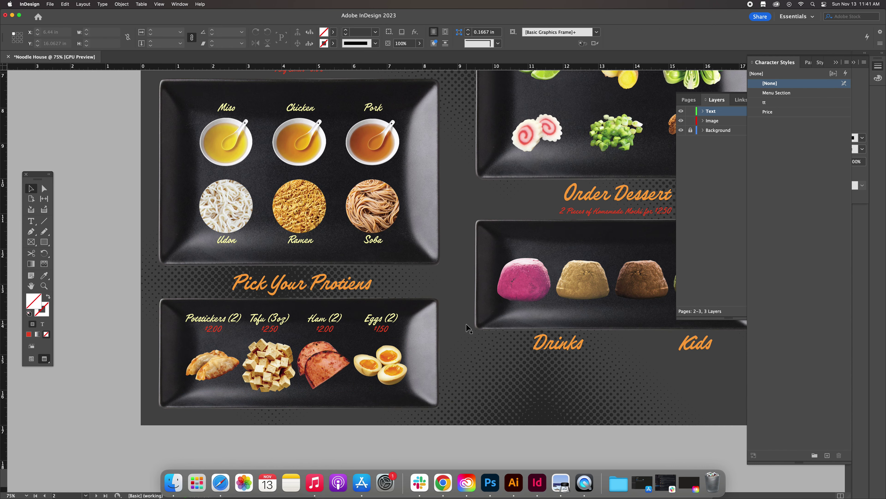
scroll(468, 329, "up", 5)
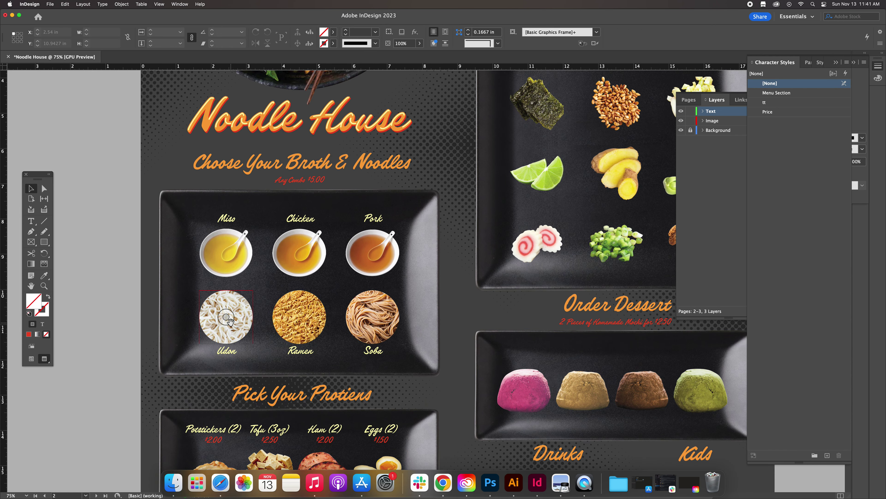
left_click(244, 317)
left_click(299, 316, "shift")
left_click(356, 315, "shift")
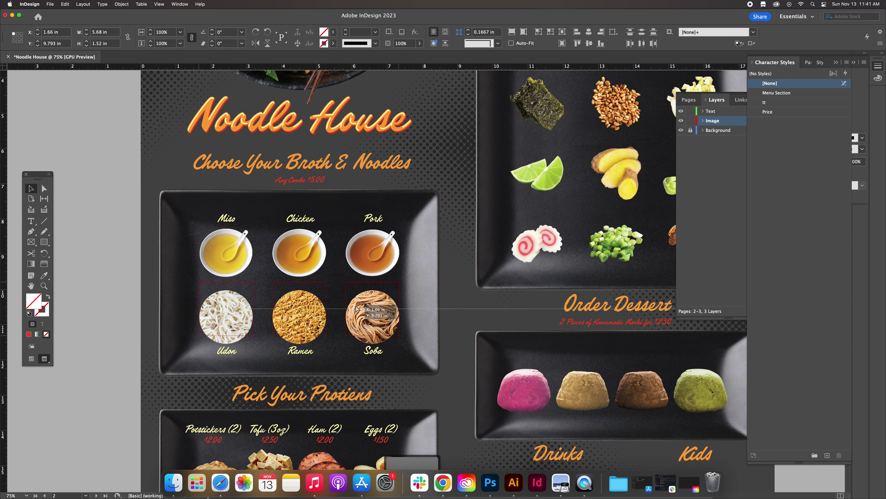
left_click_drag(356, 313, 357, 309)
Step: Move the Udon, Ramen and Soba labels up a little to sit under the photos
left_click(227, 351)
left_click(300, 351, "shift")
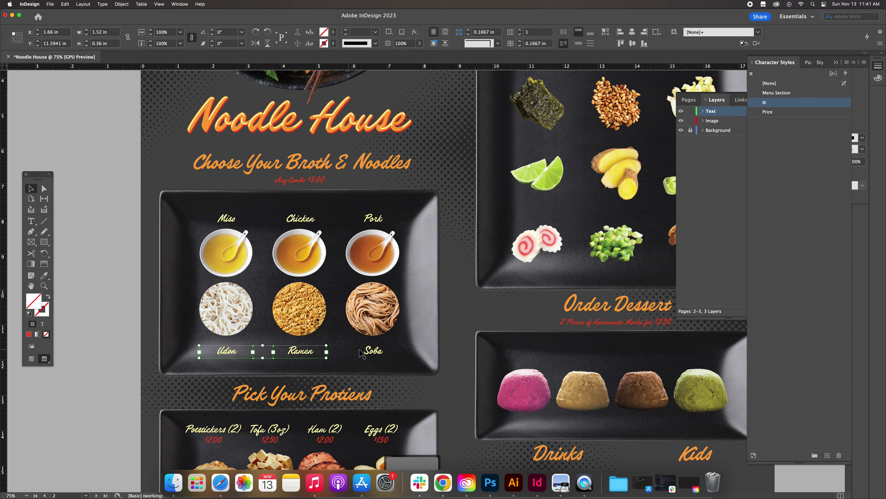
left_click(376, 351, "shift")
left_click_drag(378, 354, 380, 349)
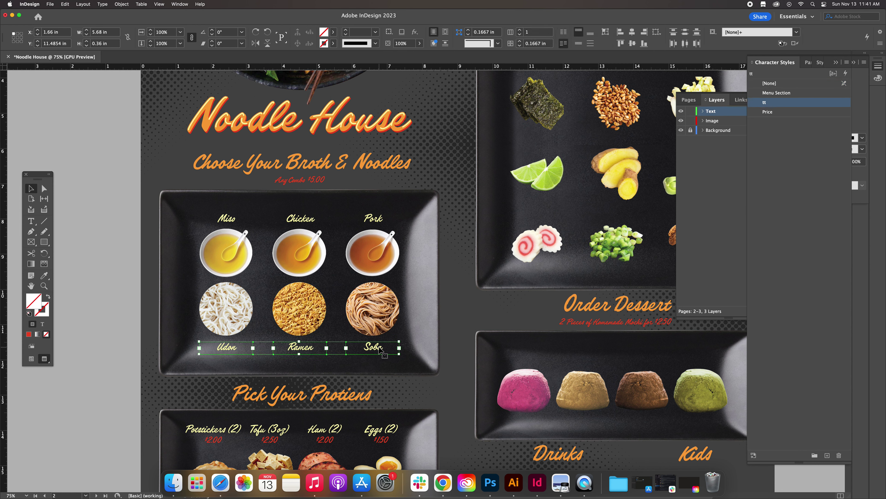
key("Up")
key("Up")
key("Up")
key("Up")
key("Up")
key("Up")
key("Up")
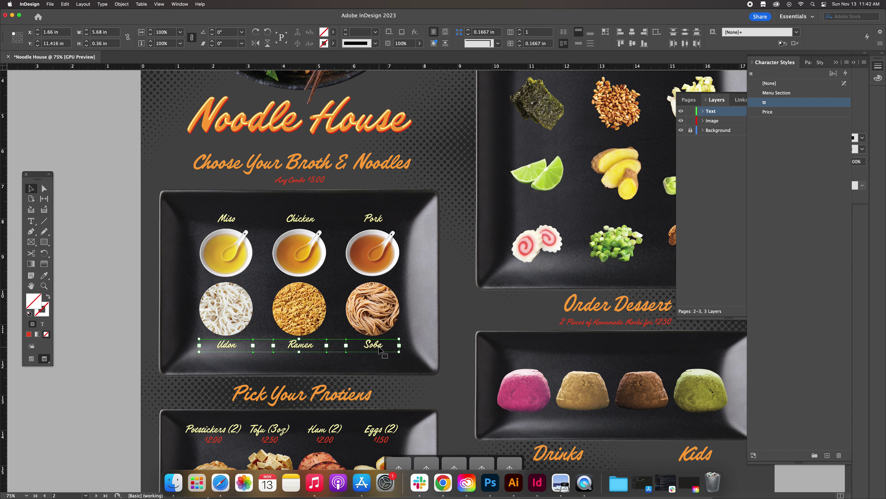
key("Up")
left_click(157, 387)
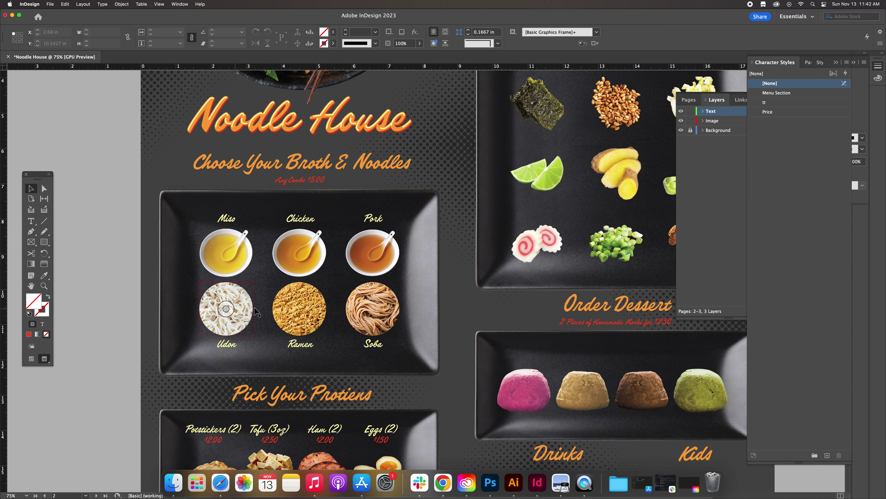
Step: Reselect the noodle photos and labels to check their row alignment, then clear the selection
left_click(299, 308)
left_click(372, 309, "shift")
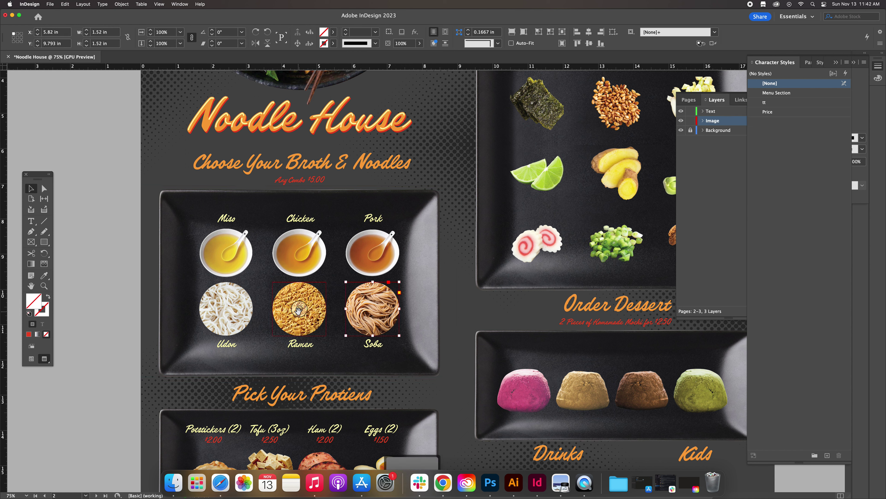
left_click(226, 309)
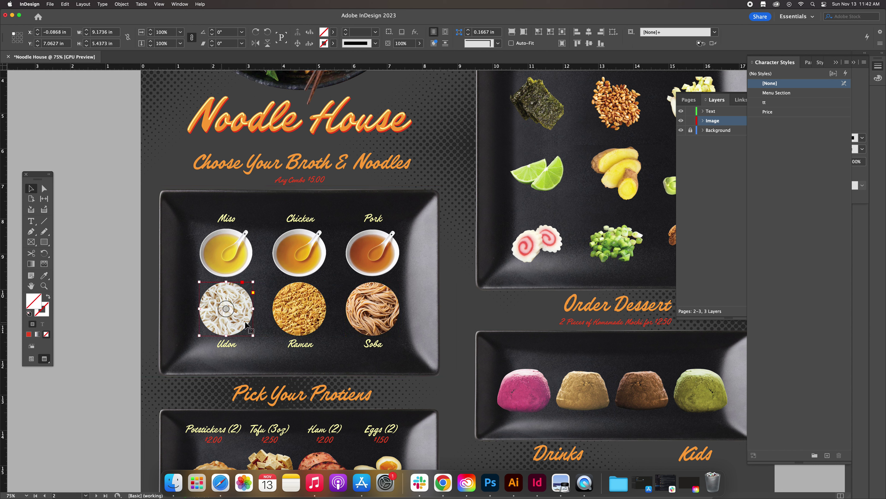
left_click(299, 309, "shift")
left_click(373, 308, "shift")
left_click(372, 344, "shift")
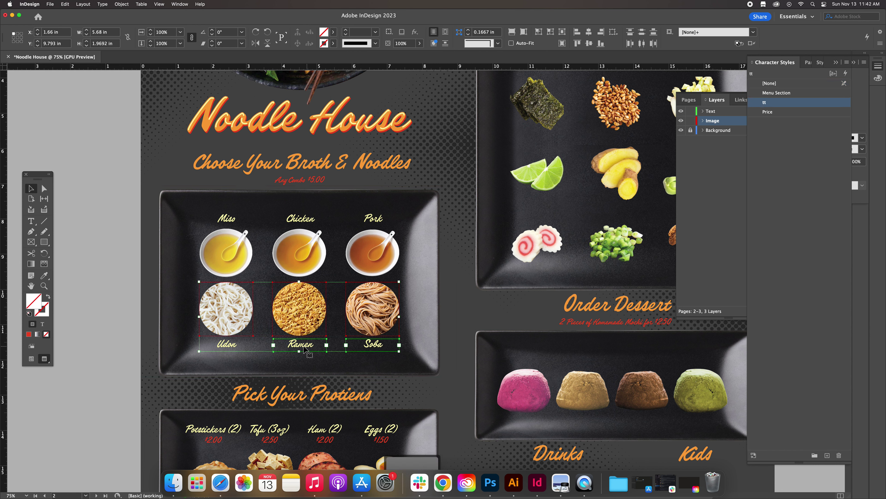
left_click(236, 345, "shift")
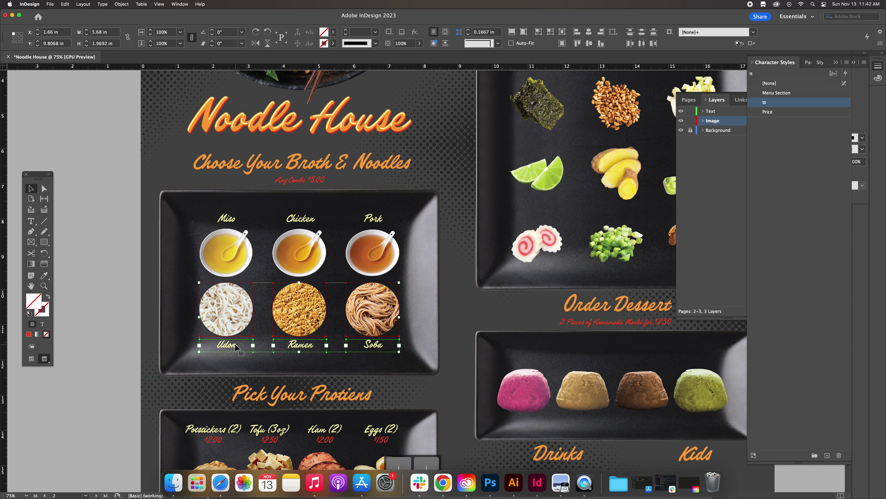
left_click(120, 375)
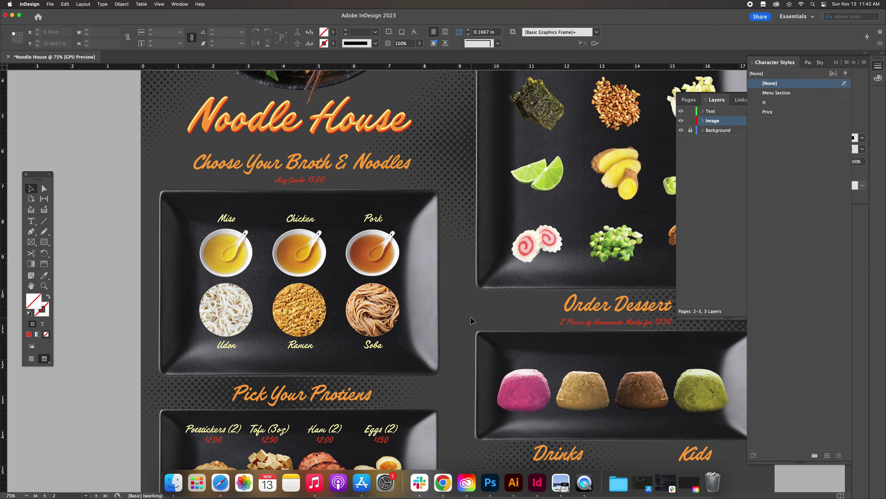
left_click(246, 347)
left_click(300, 346, "shift")
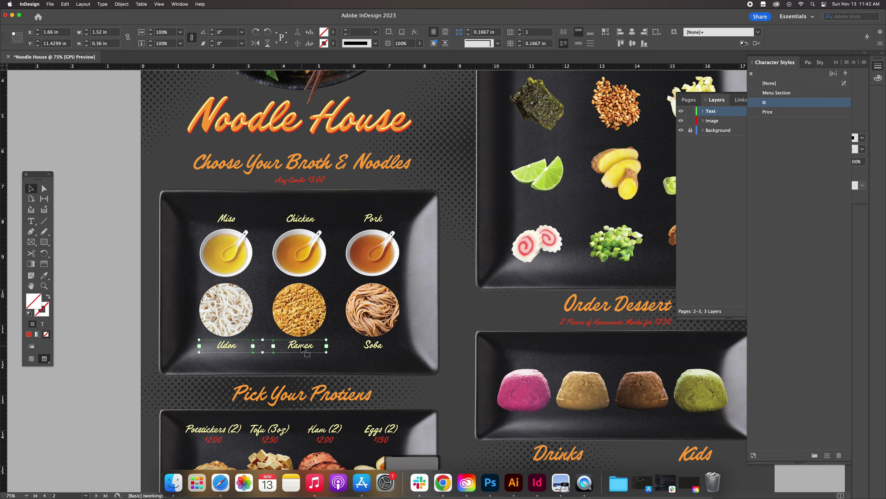
left_click(374, 346, "shift")
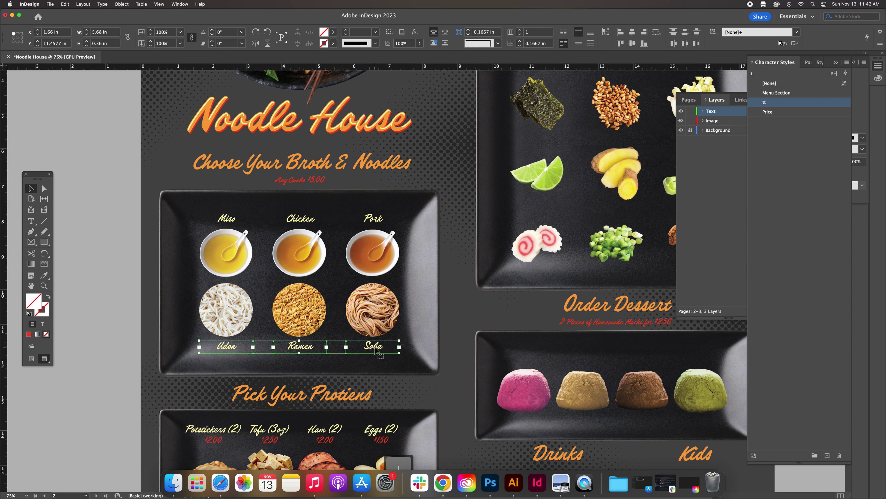
left_click(120, 370)
Step: Copy the Pork label onto the toppings tray above the first topping
scroll(418, 327, "down", 5)
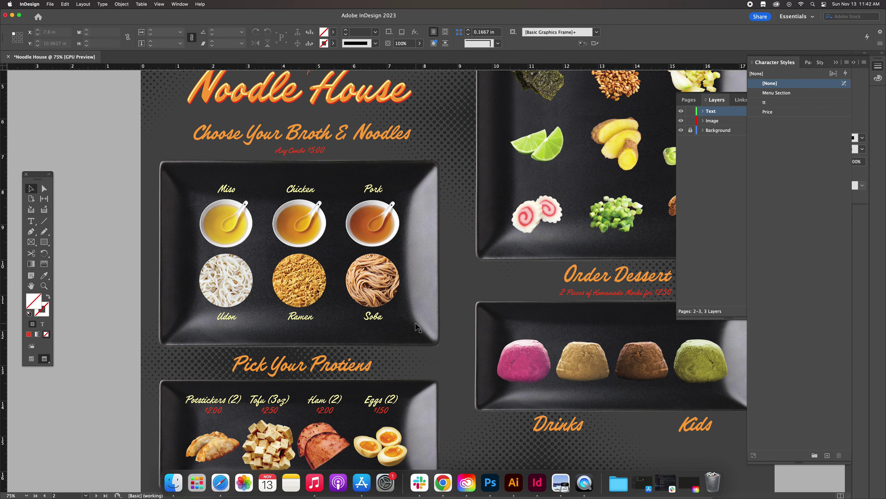
scroll(418, 328, "right", 6)
scroll(418, 328, "right", 4)
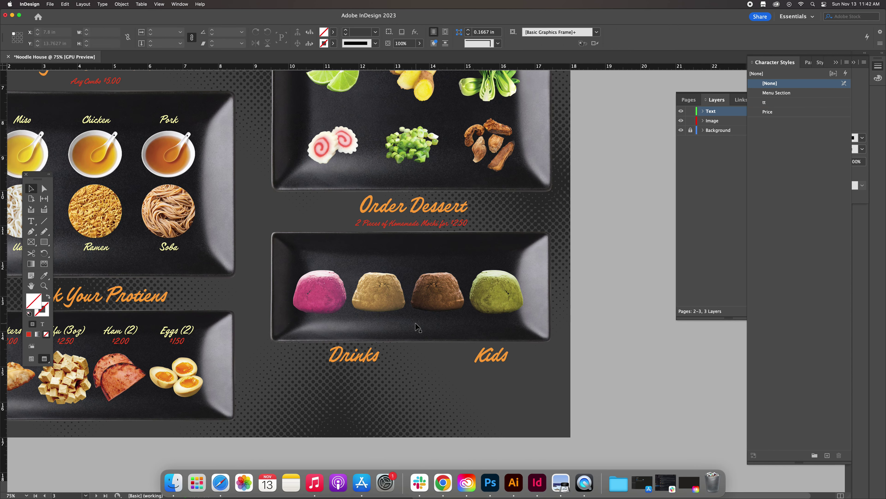
scroll(417, 327, "up", 15)
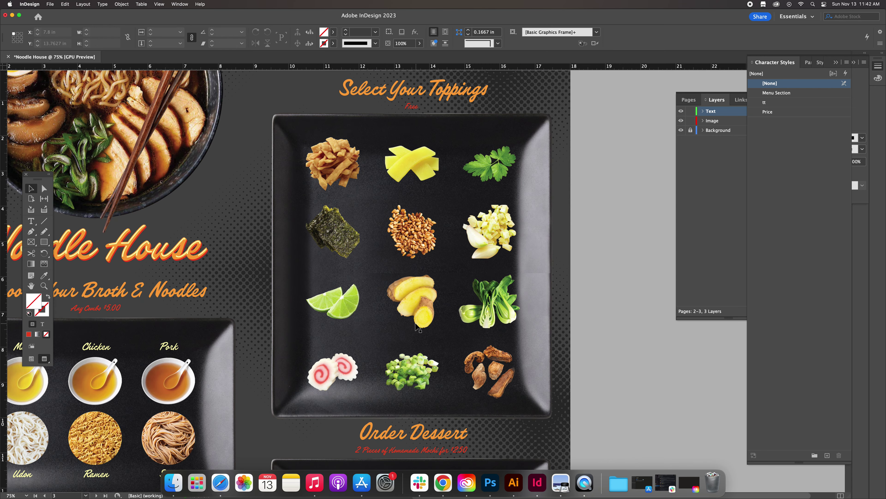
scroll(415, 325, "down", 6)
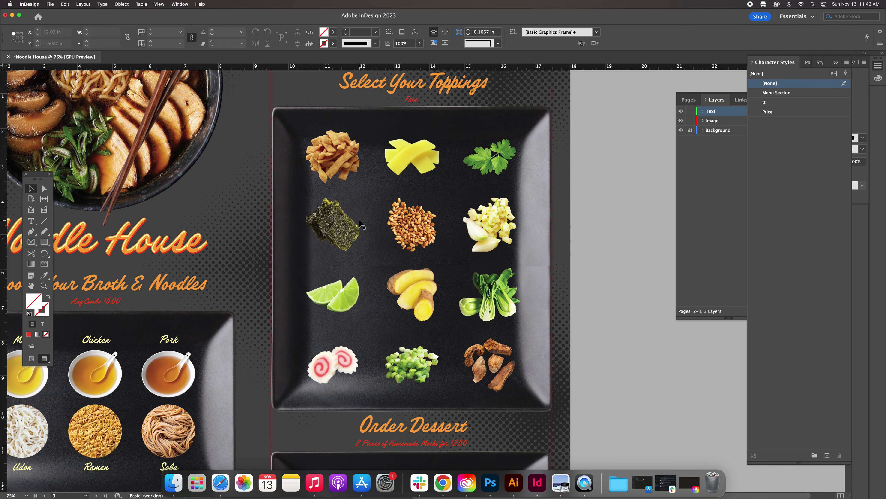
left_click(177, 344)
left_click_drag(176, 344, 340, 127)
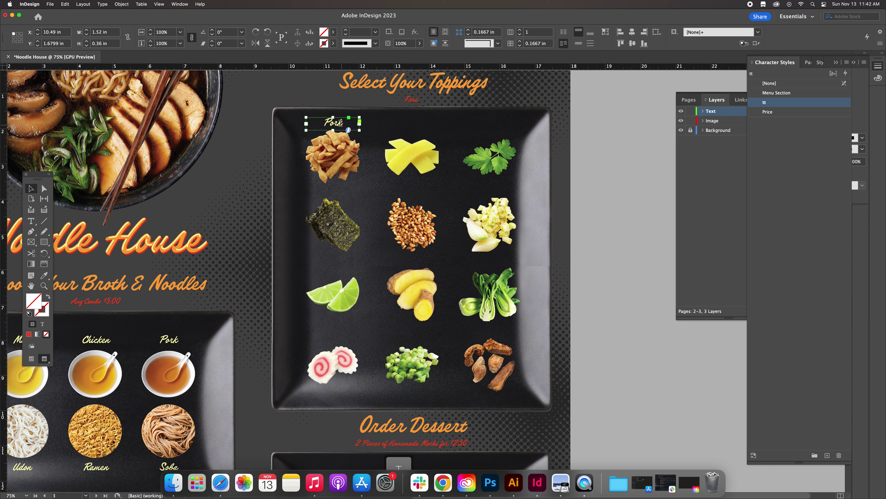
Step: Replace the copied label's text with 'Wonton Strips'
double_click(350, 122)
double_click(350, 122)
type("Wo")
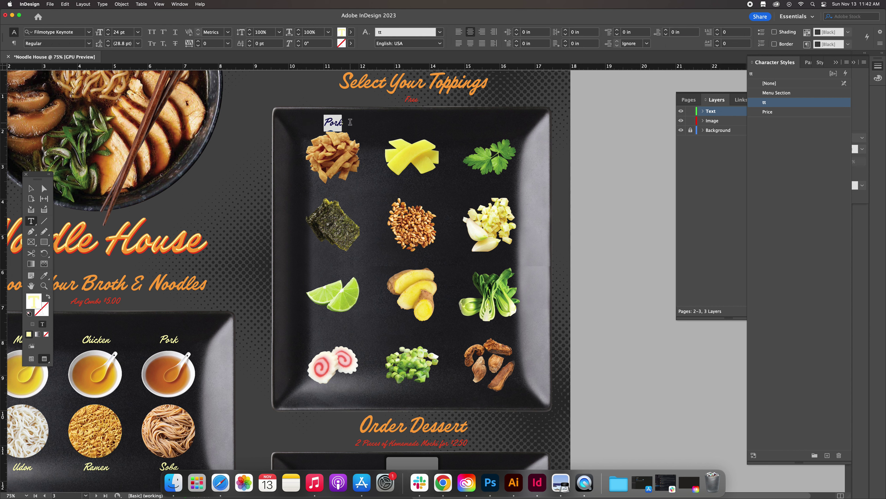
type("nton Strips")
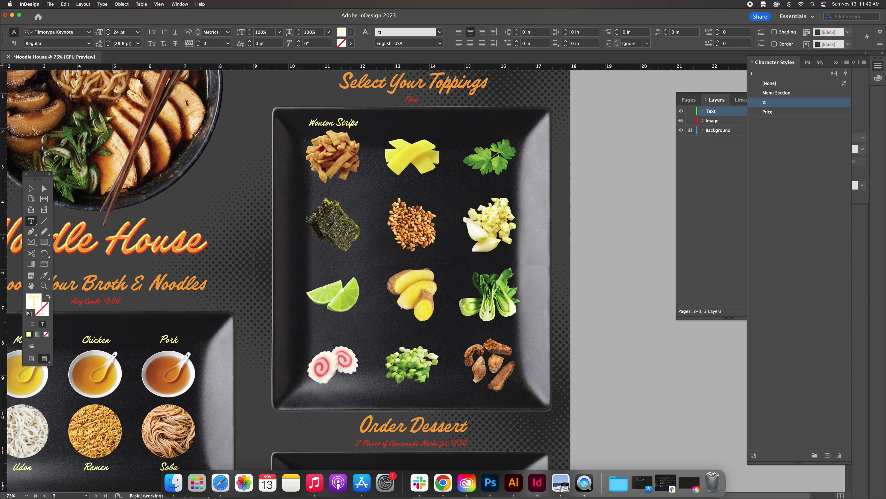
scroll(357, 128, "down", 5)
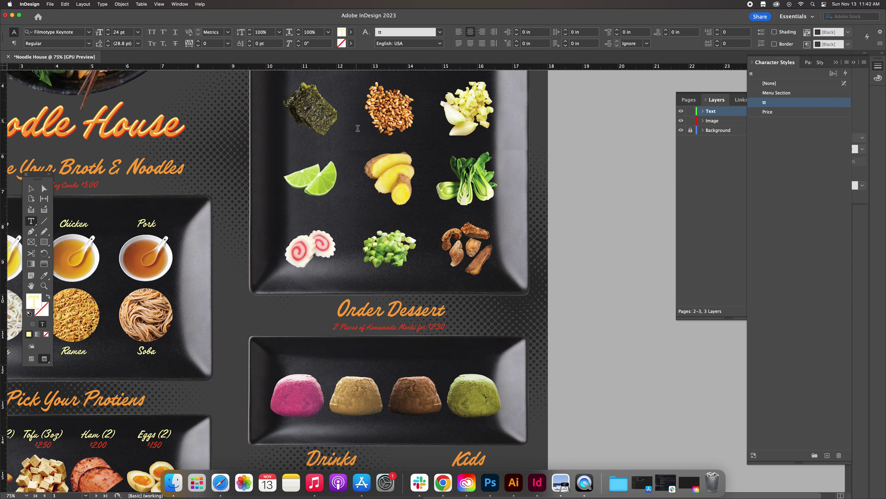
scroll(35, 166, "up", 8)
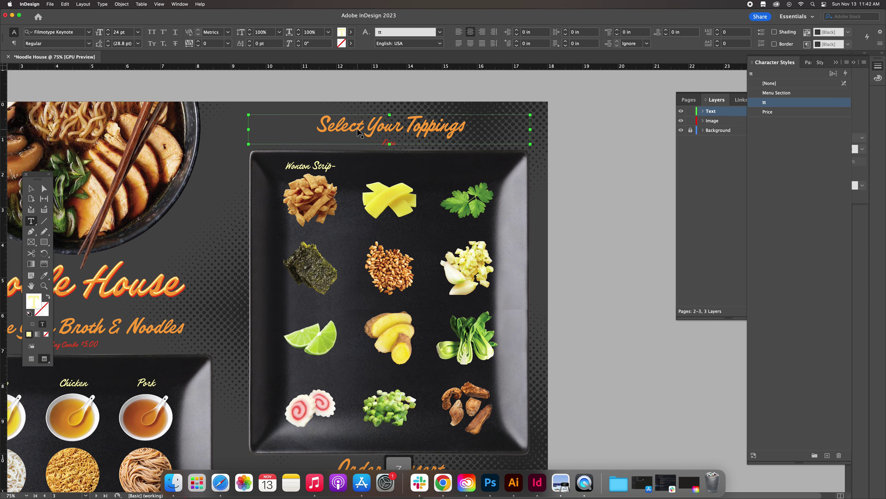
left_click(31, 189)
double_click(313, 171)
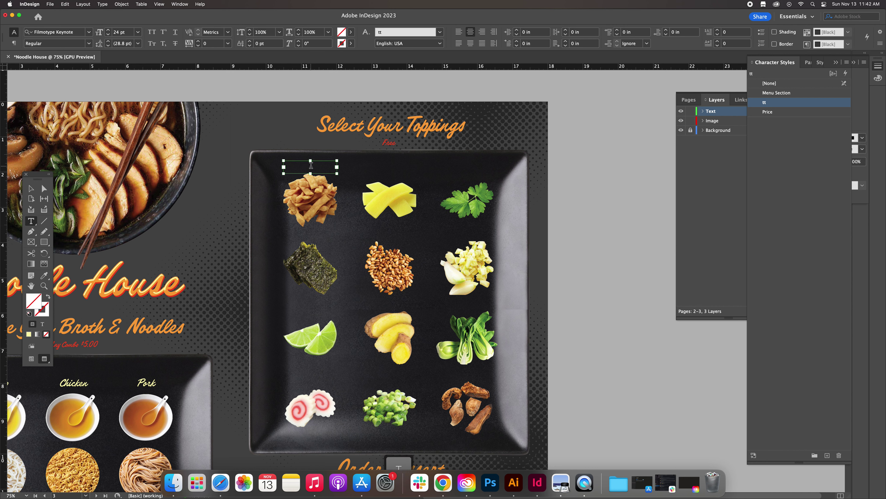
type("Wonton")
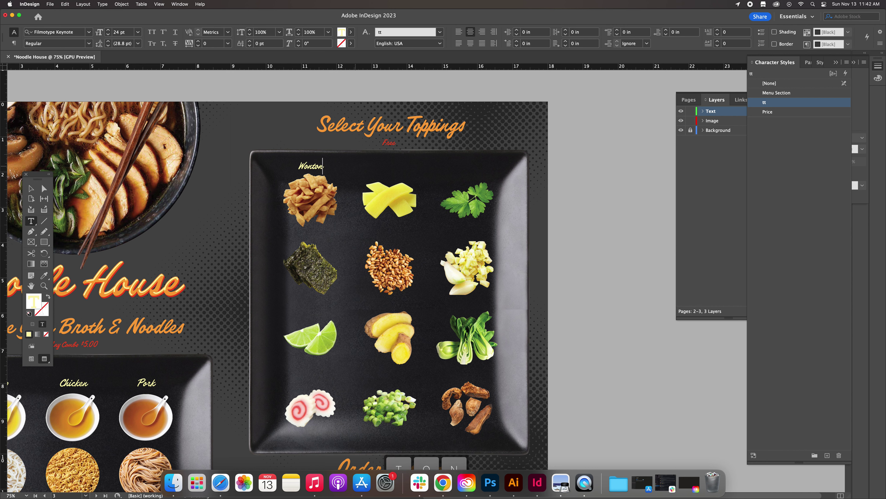
type(" Strips")
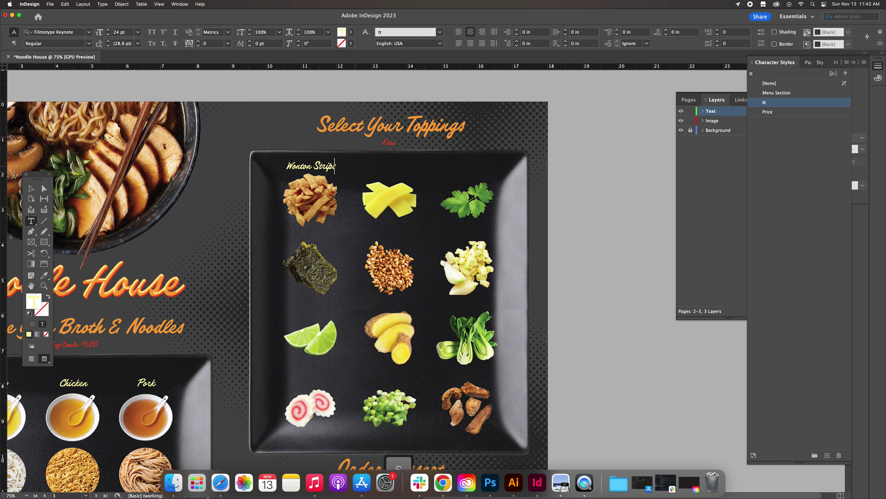
left_click(31, 189)
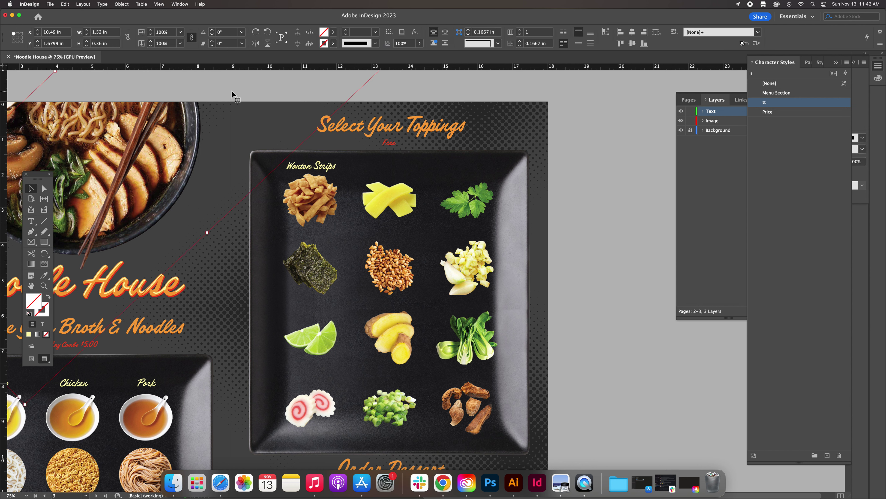
Step: Show frame edges and copy the Wonton Strips label across the top row of toppings
left_click(326, 106)
key("w")
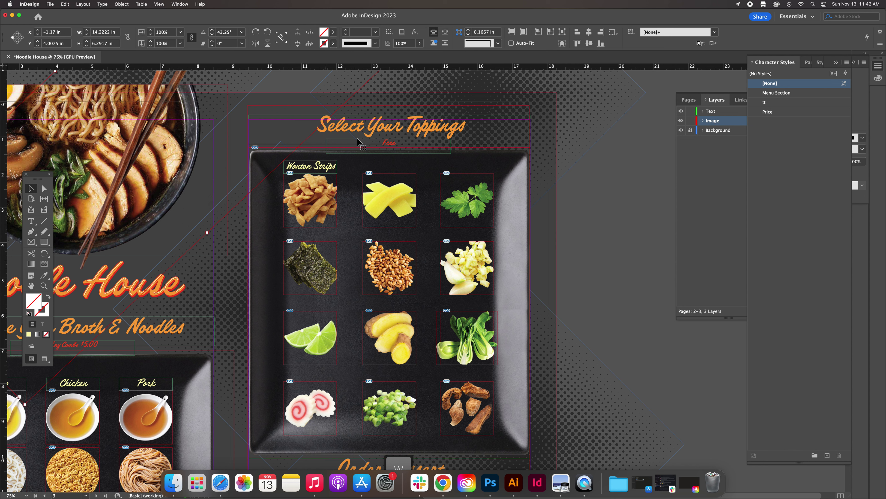
left_click_drag(331, 172, 469, 169)
left_click(324, 171, "shift")
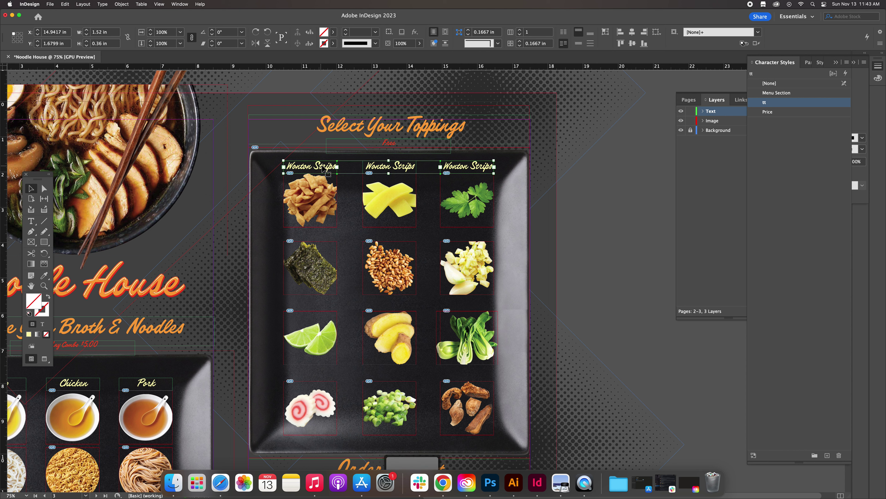
left_click(382, 173, "shift")
Step: Copy the top row of Wonton Strips labels down to the lower topping rows
left_click_drag(383, 172, 378, 236)
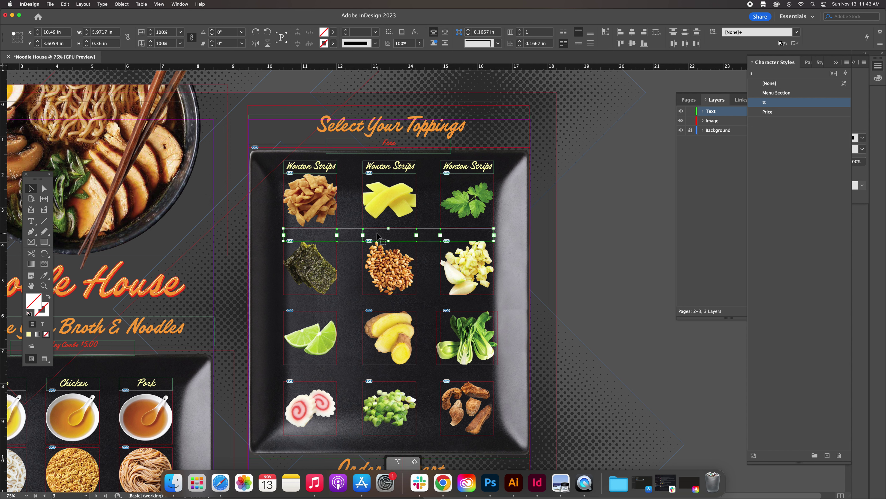
left_click_drag(385, 238, 400, 378)
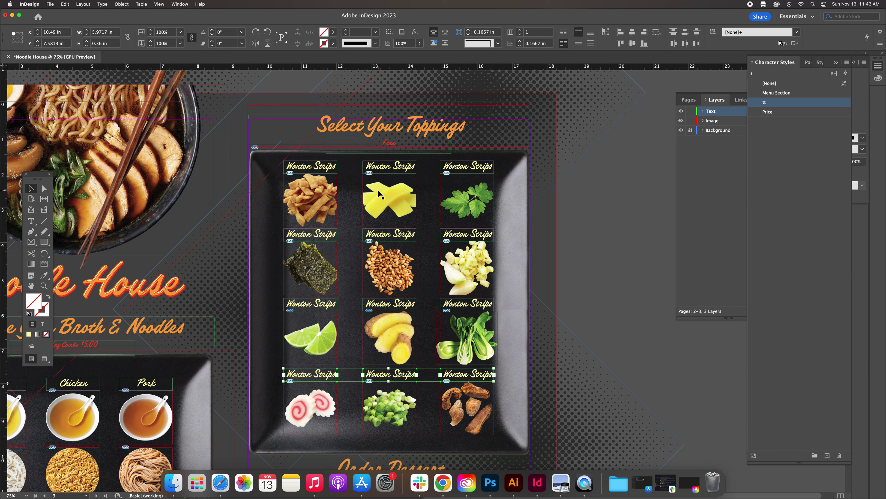
key("t")
left_click_drag(365, 166, 429, 170)
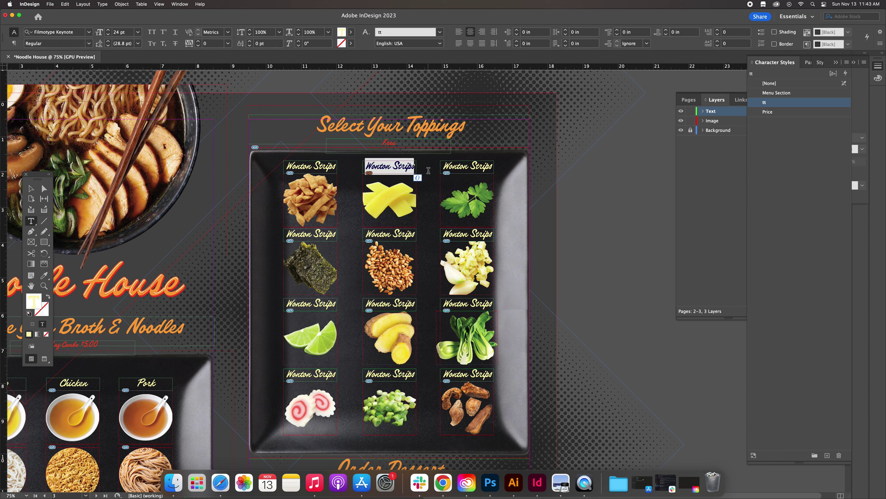
Step: Enter 'Bamboo Shoots' in the top-middle label and widen its frame to fit one line
type("Bamboo Shoots")
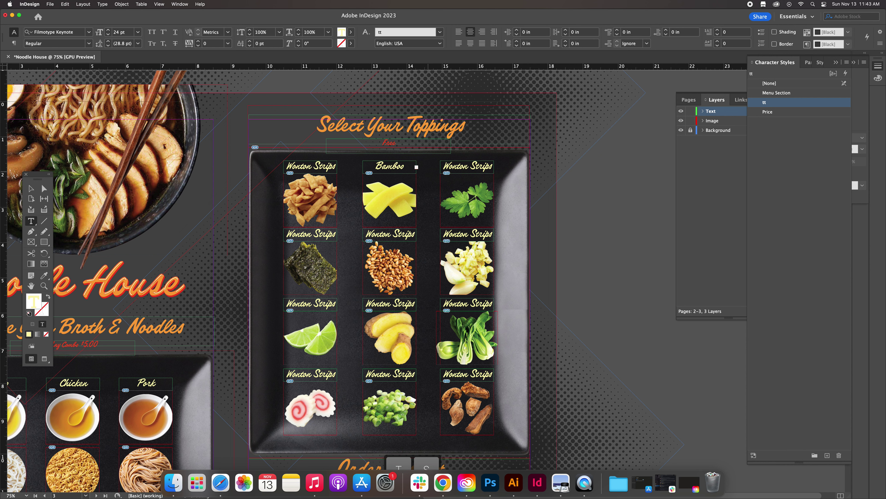
left_click(30, 188)
left_click_drag(363, 169, 357, 168)
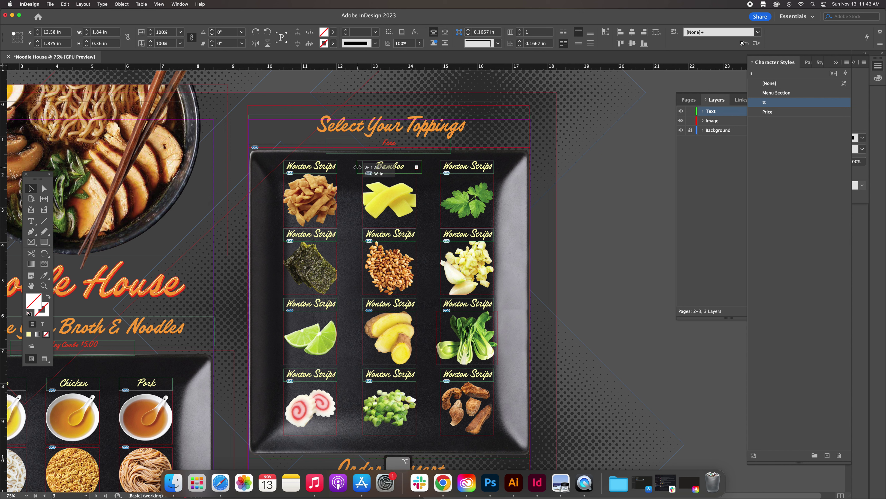
Step: Rename the next four labels Cilantro, Seaweed, Sesame Seeds and Garlic
double_click(463, 171)
left_click_drag(444, 166, 492, 168)
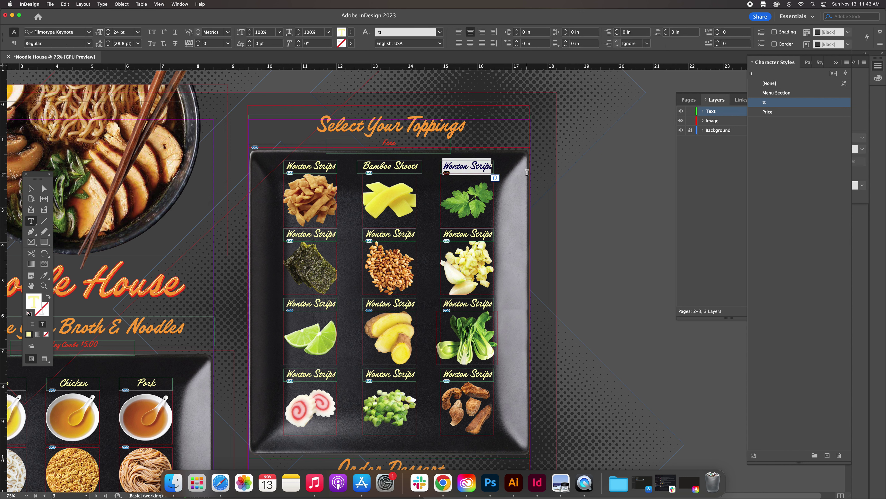
type("Cilantro")
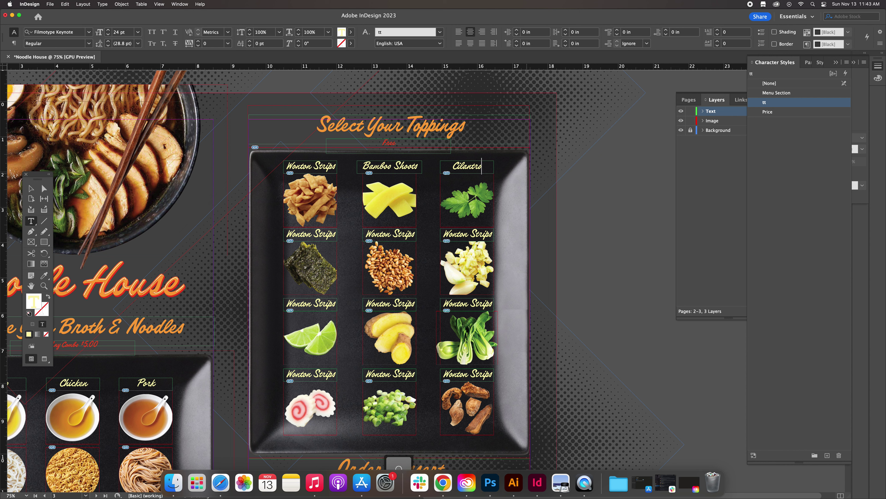
left_click_drag(286, 233, 337, 234)
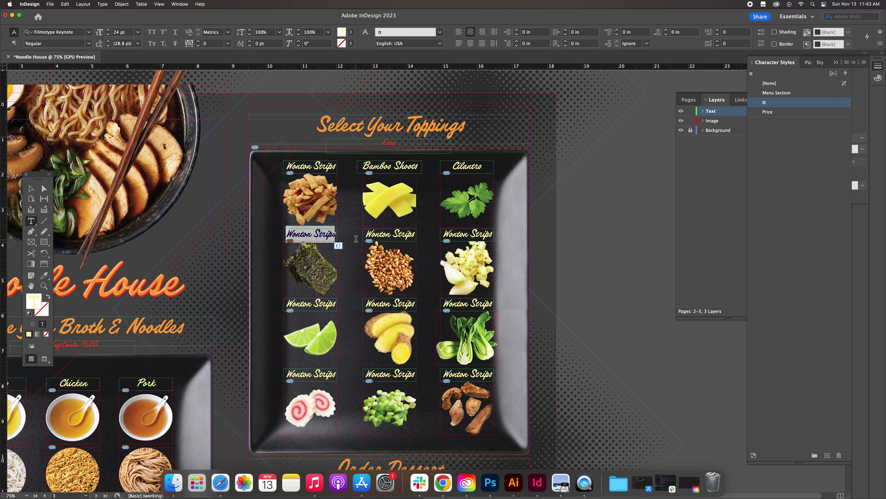
type("Seaweed")
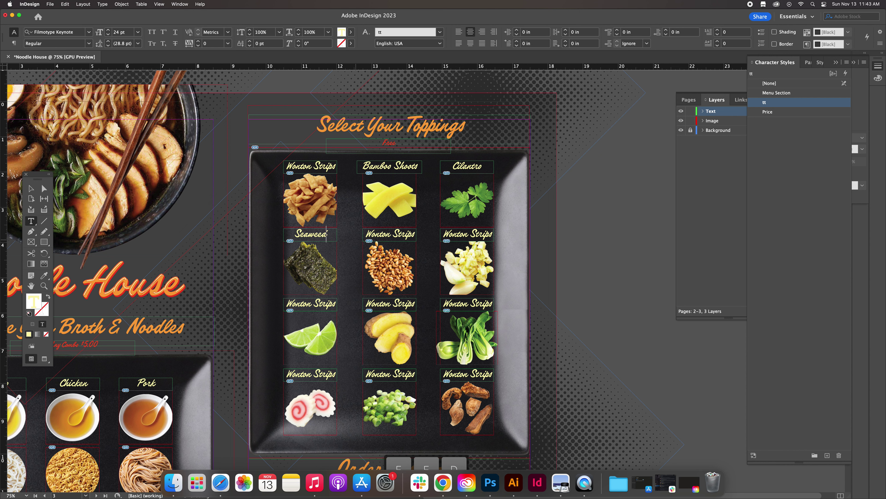
left_click_drag(366, 234, 415, 234)
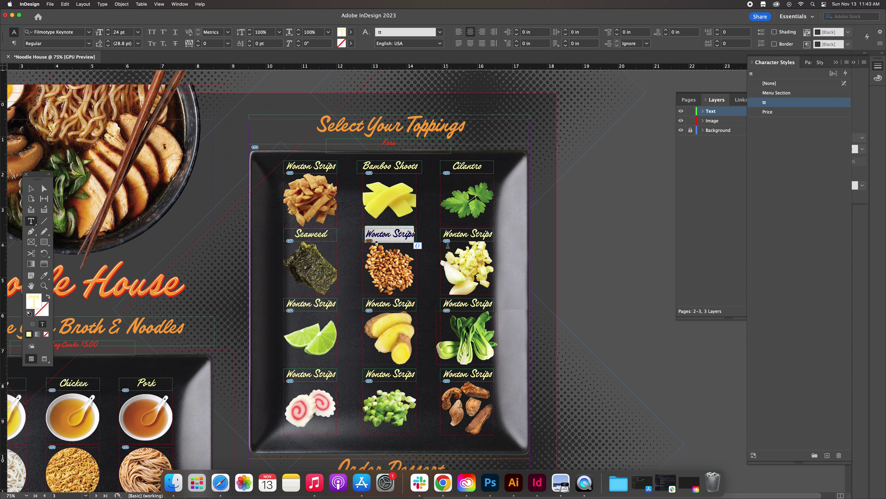
type("Sesame Seeds")
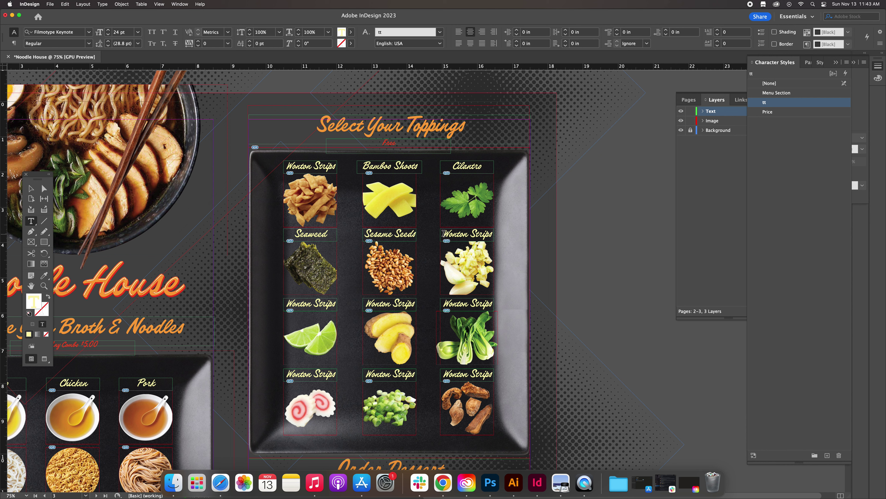
left_click_drag(443, 233, 519, 238)
type("Garlic")
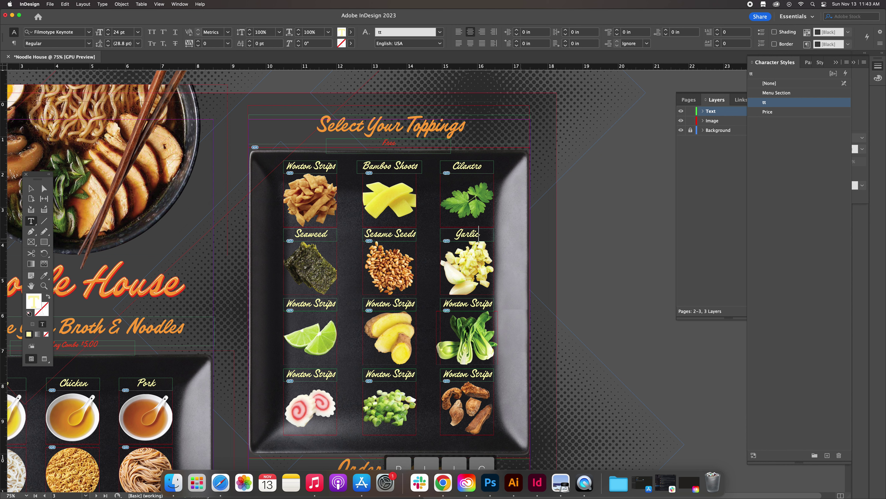
left_click(31, 188)
left_click(467, 270)
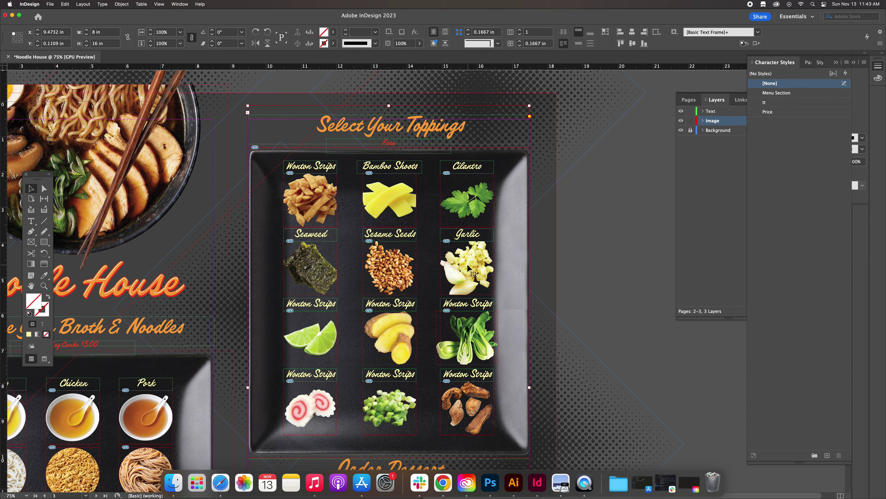
Step: Select and adjust the garlic topping frame, then deselect it
key("t")
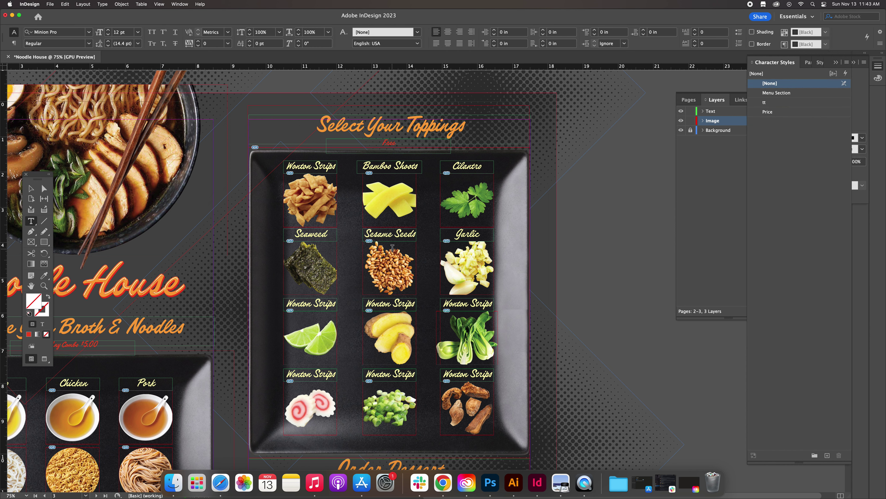
left_click(31, 189)
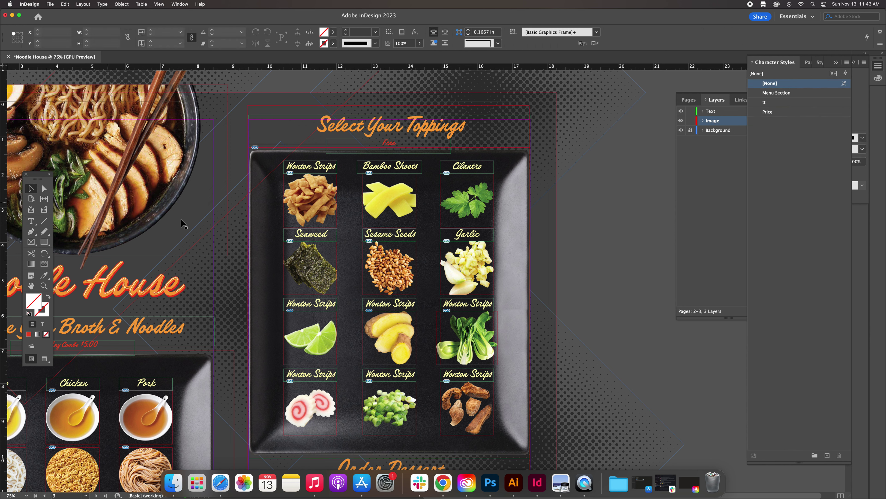
left_click(474, 276)
left_click_drag(473, 276, 500, 272)
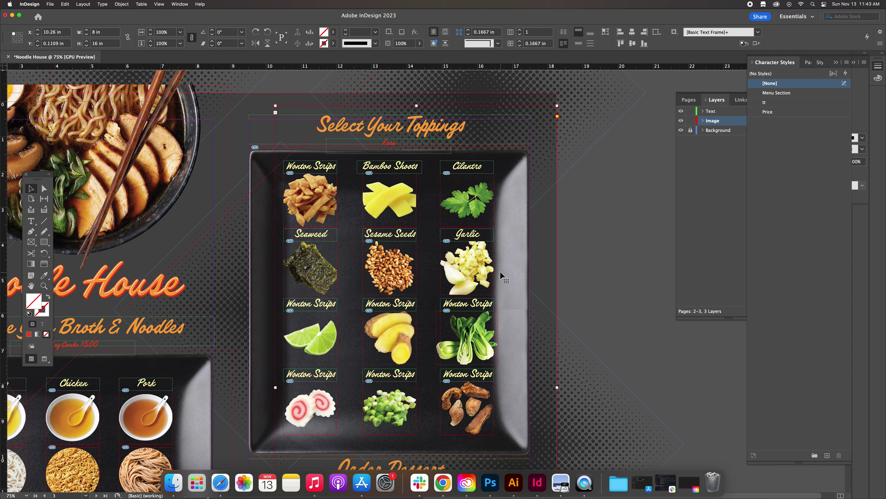
left_click(614, 245)
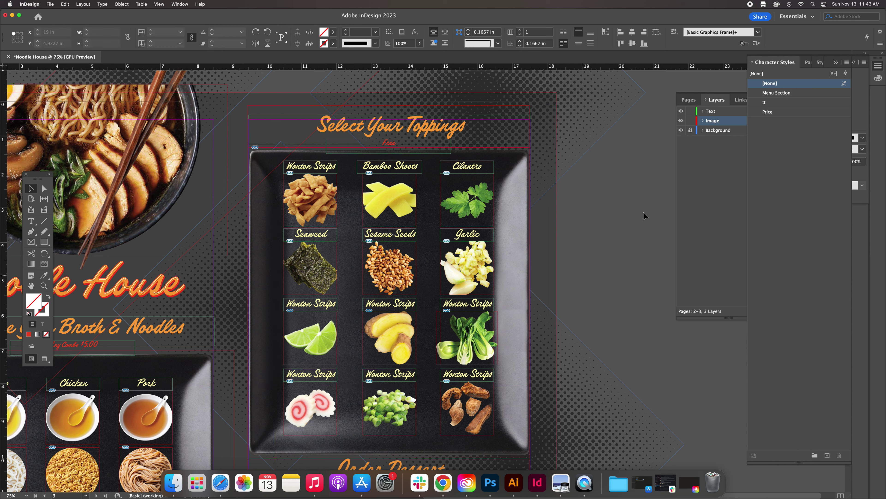
Step: Expand the Image layer and shrink the Garlic picture proportionally to about 1.26 × 1.39 in
left_click(702, 120)
scroll(714, 209, "down", 5)
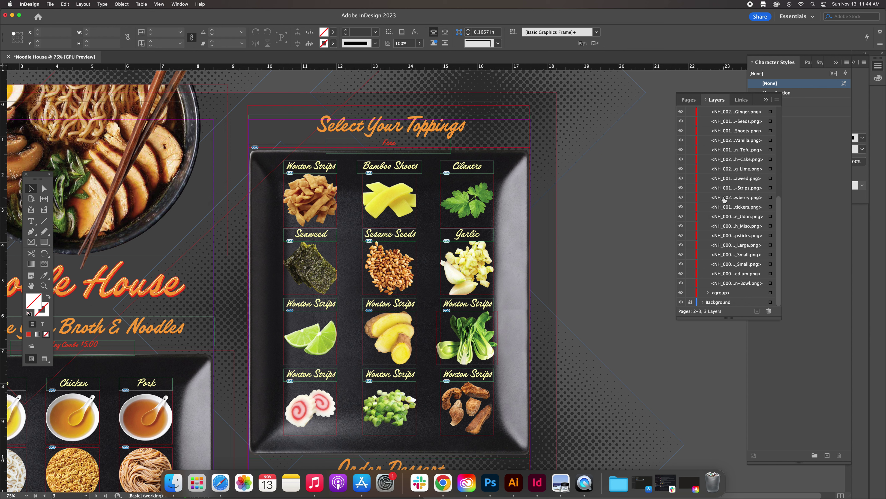
scroll(724, 198, "up", 3)
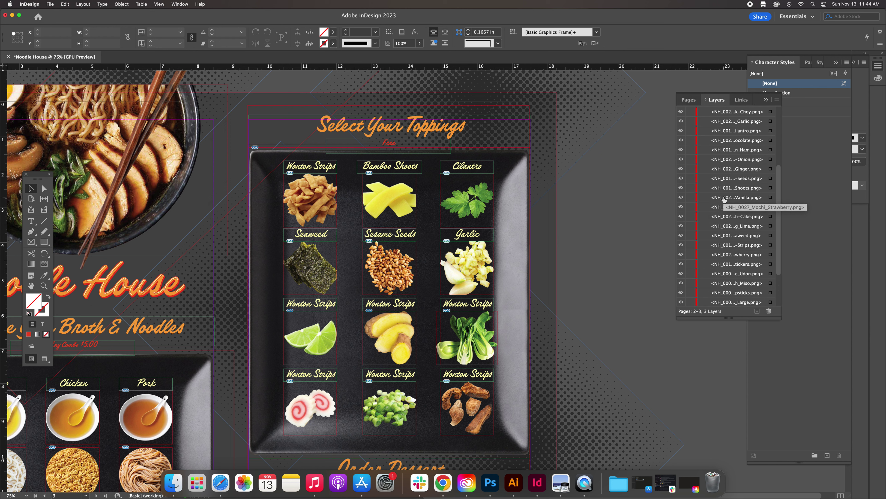
left_click(771, 121)
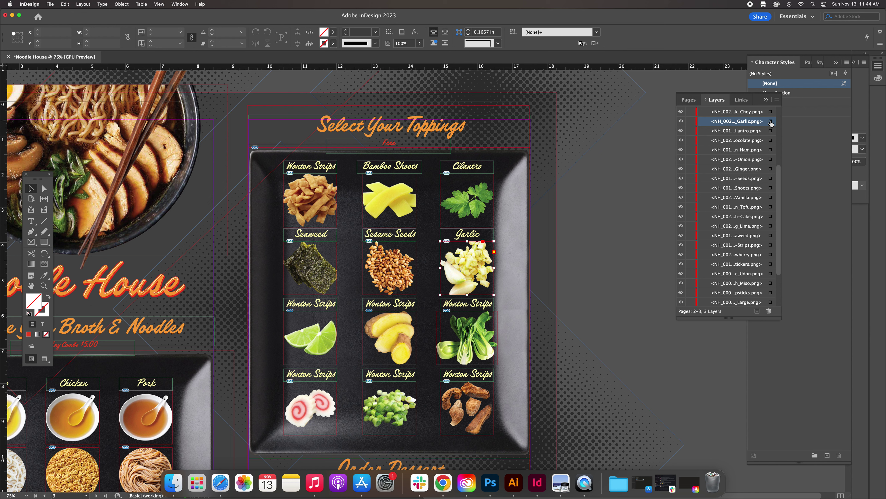
left_click(467, 268)
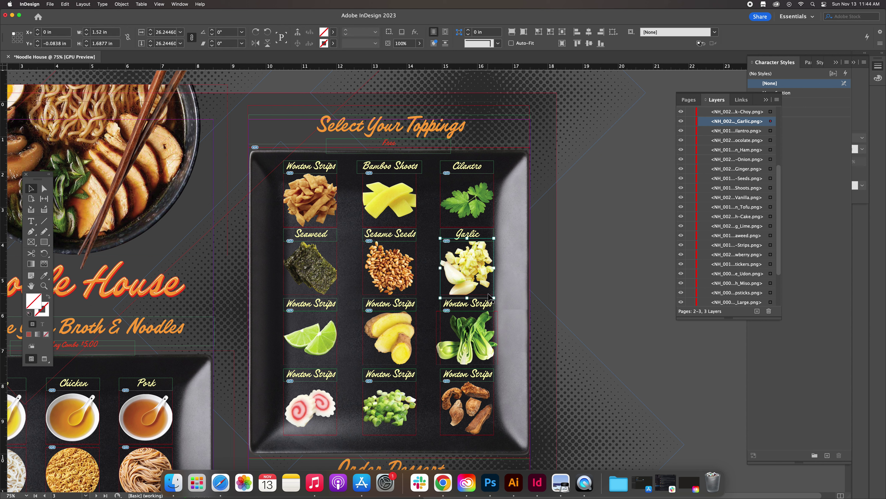
left_click_drag(494, 298, 487, 293)
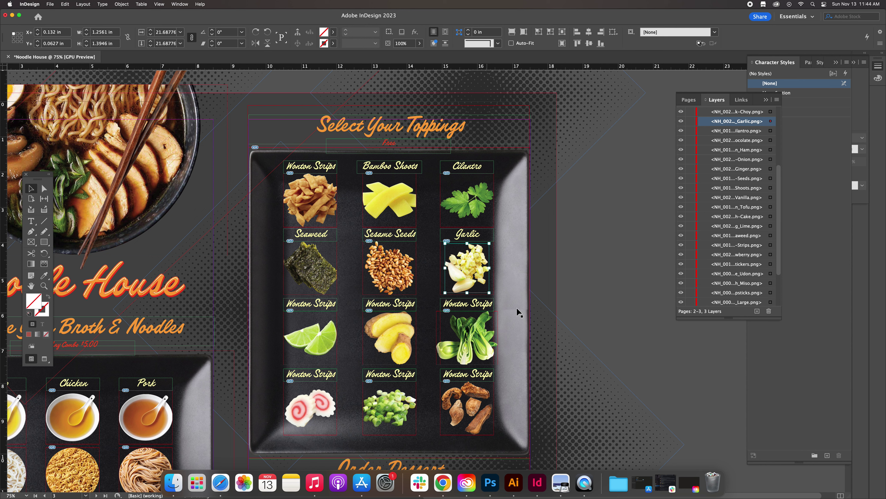
left_click(603, 293)
scroll(481, 315, "down", 1)
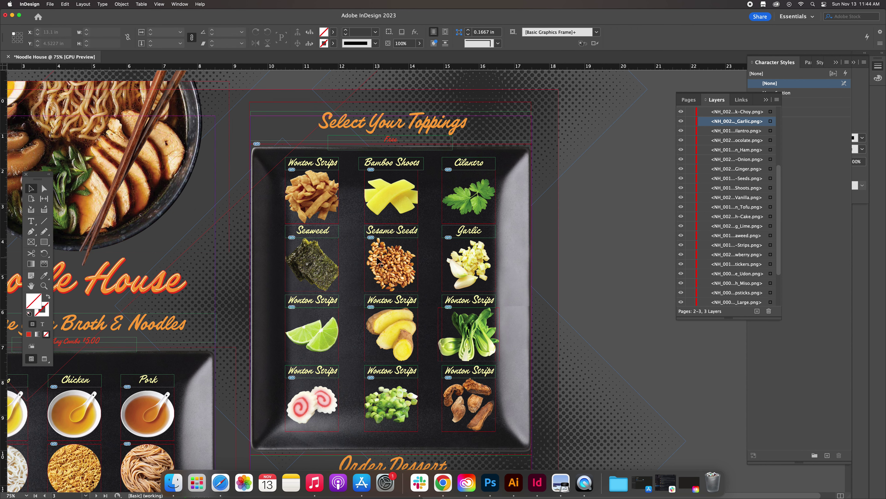
Step: Label the third row Lime, Ginger and Bok Choy
double_click(312, 299)
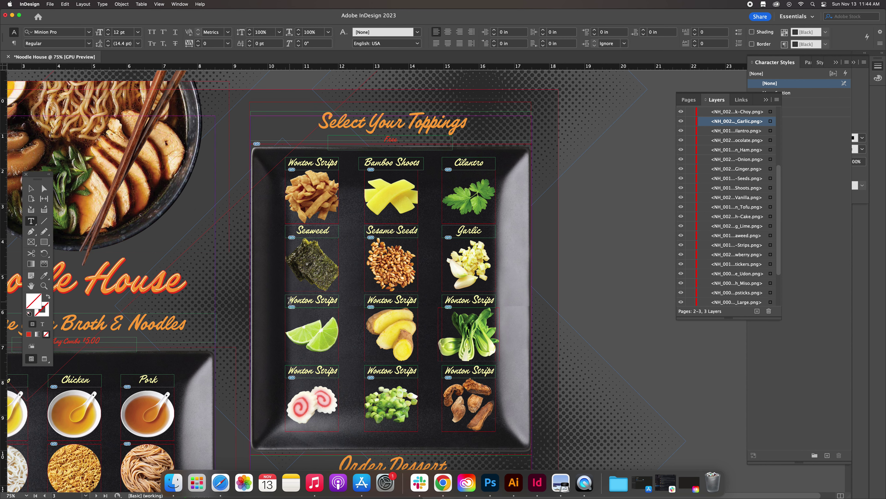
left_click_drag(289, 300, 359, 307)
type("Lime")
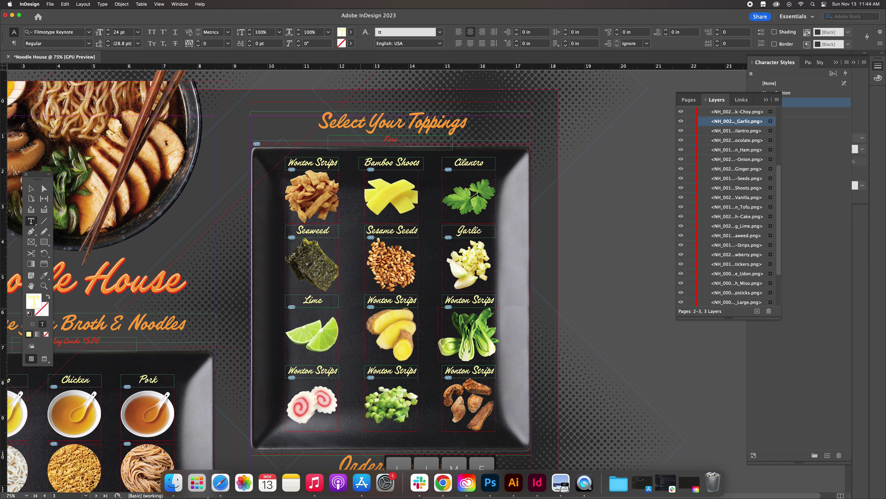
left_click_drag(368, 300, 441, 305)
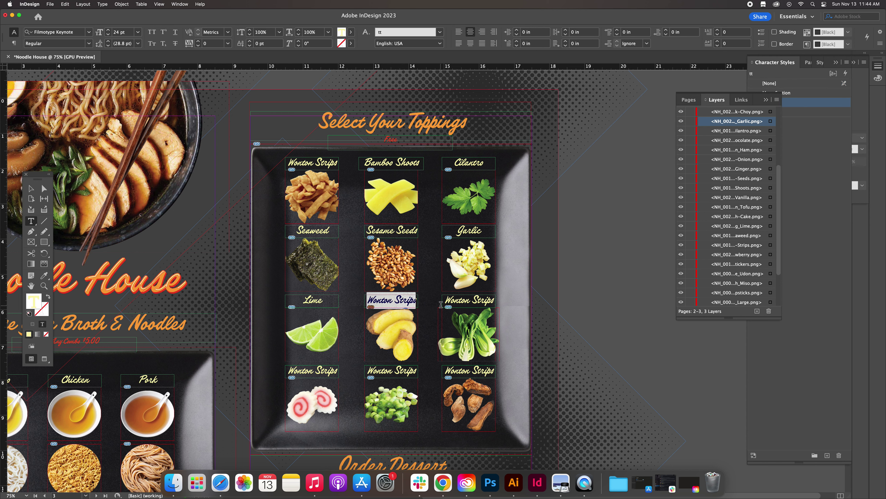
type("Ginger")
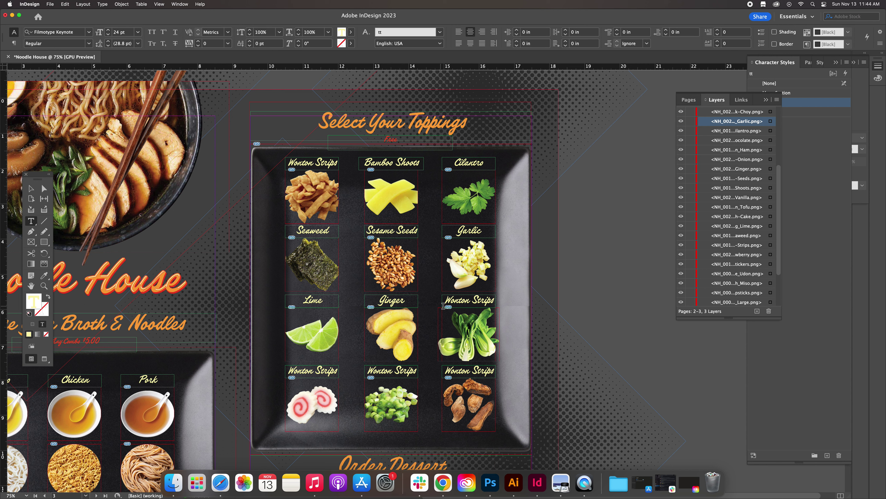
left_click_drag(443, 302, 496, 309)
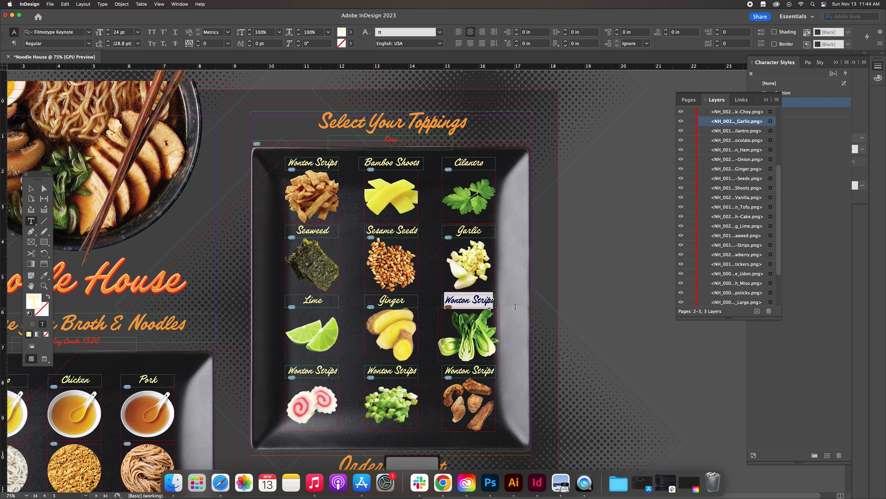
type("Bok Choy")
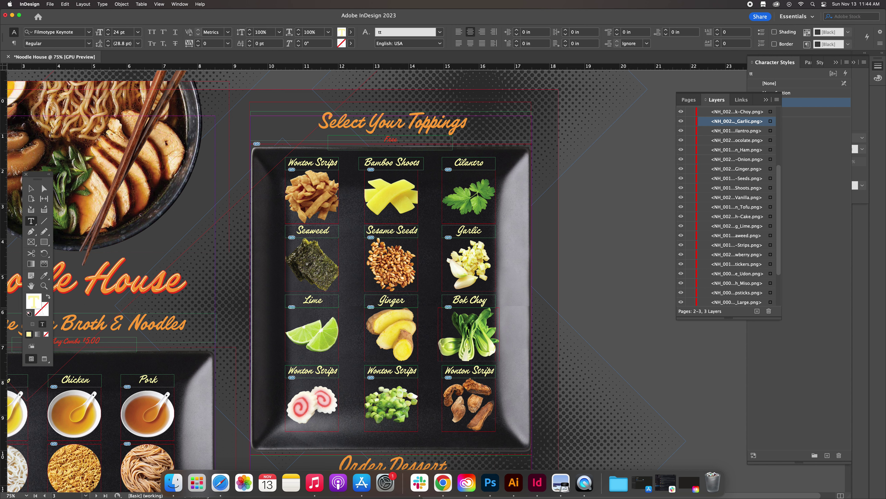
Step: Label the fourth row Fish Cake, Green Onion and Mushrooms, then exit text editing
left_click_drag(289, 370, 339, 381)
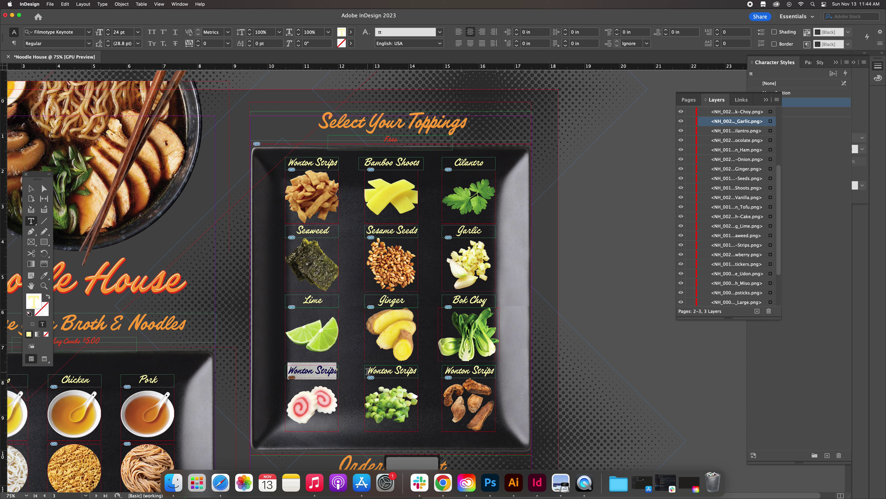
type("Fish Cake")
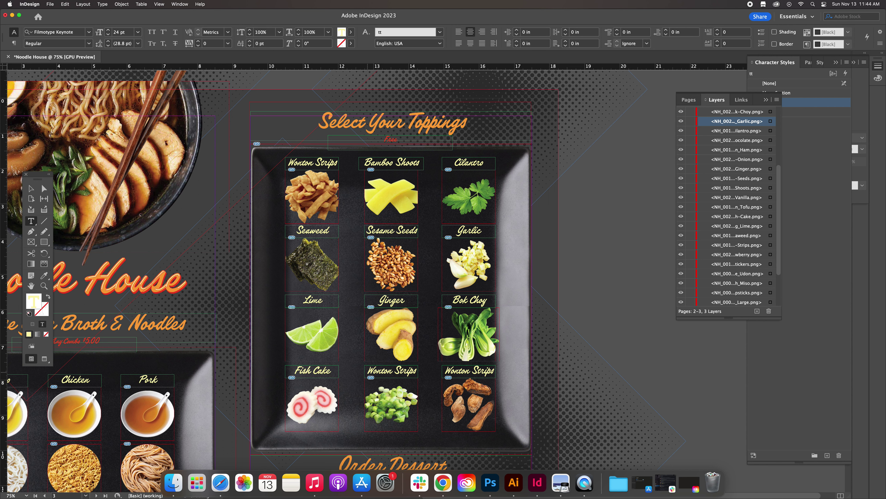
left_click_drag(369, 371, 418, 381)
type("Green Onion")
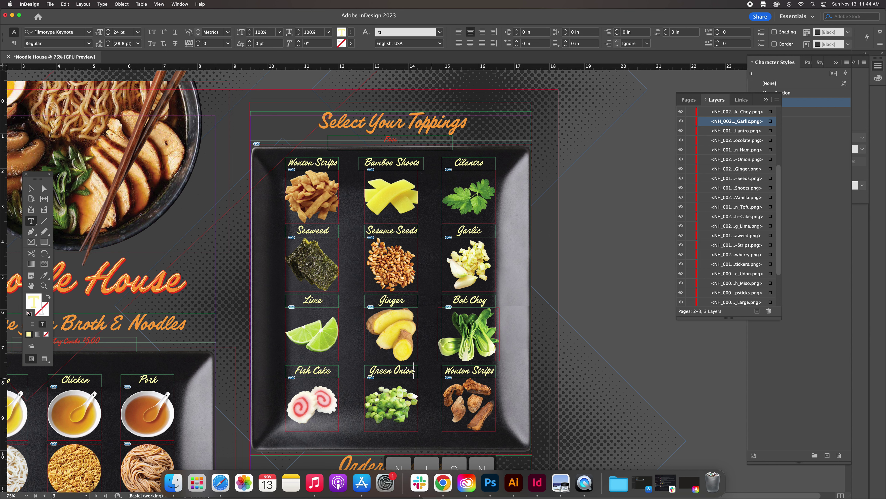
left_click_drag(447, 370, 495, 381)
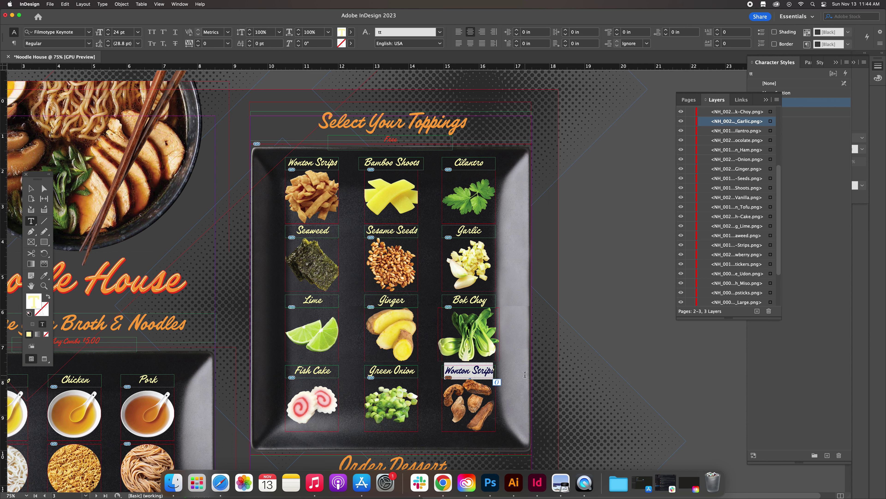
type("Mushrooms")
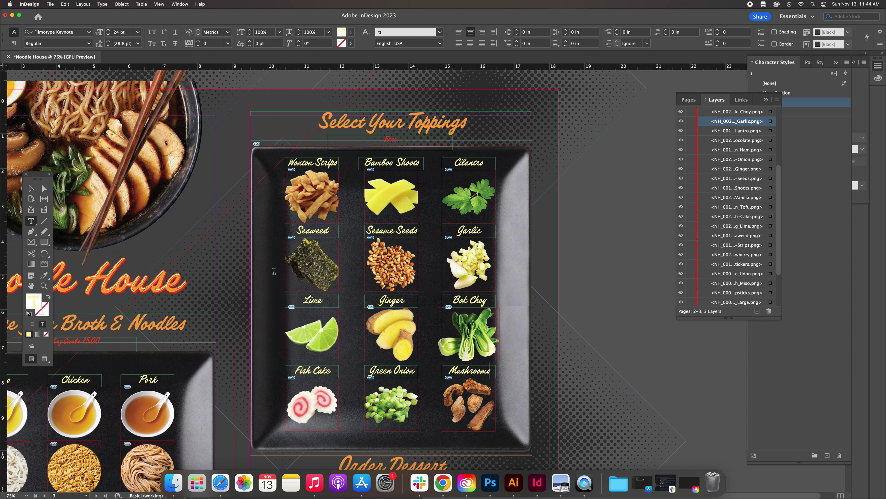
left_click(31, 188)
left_click(593, 310)
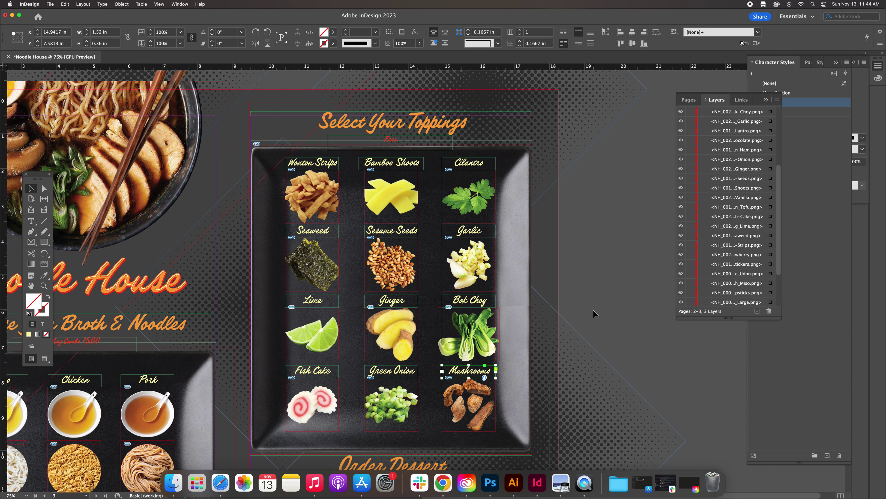
scroll(521, 318, "down", 5)
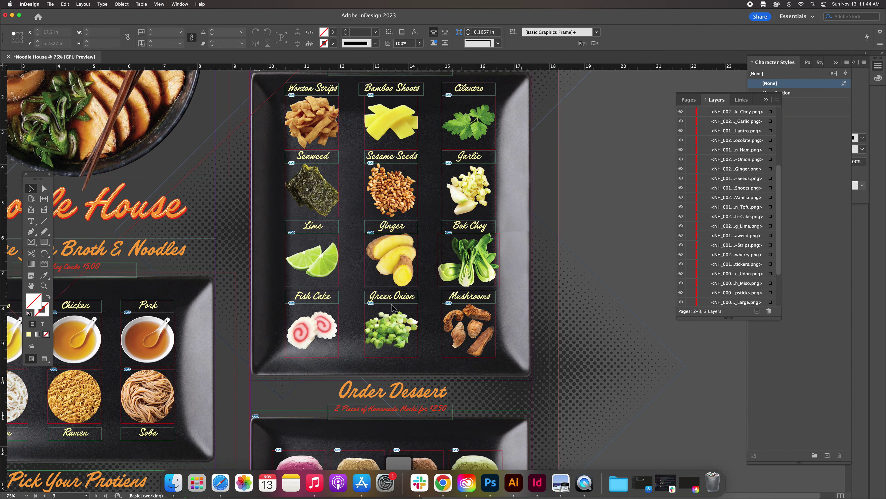
left_click(409, 289, "alt+super")
left_click(409, 289, "alt+super")
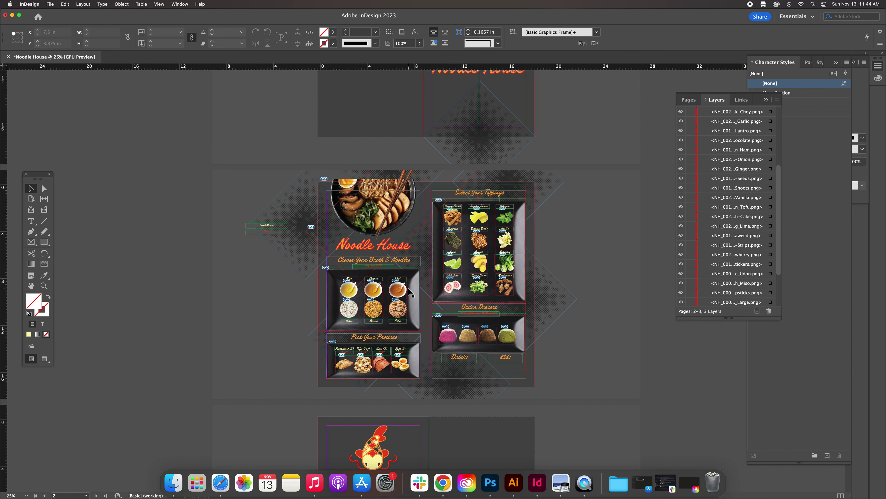
key("w")
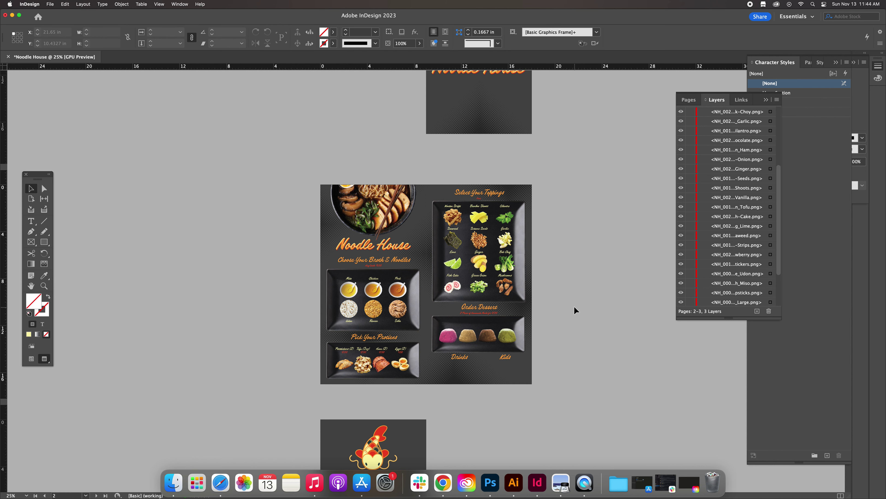
left_click(482, 278, "super")
left_click(562, 282, "super")
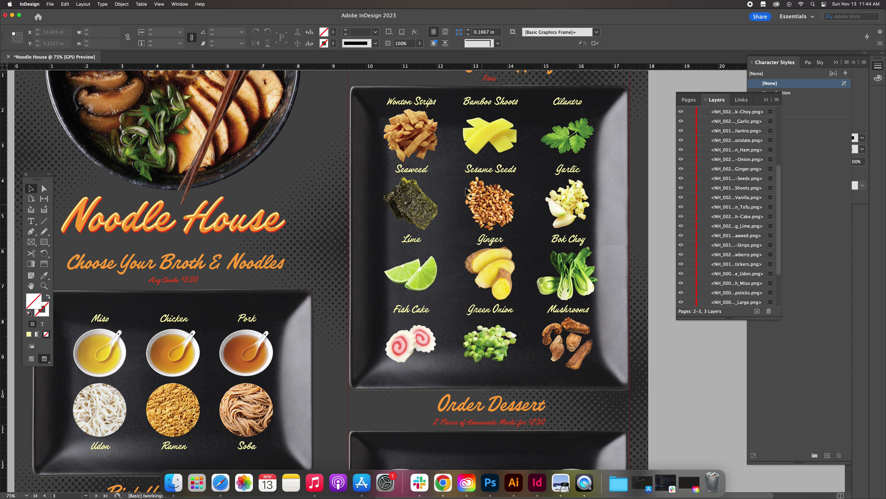
key("w")
left_click(432, 161)
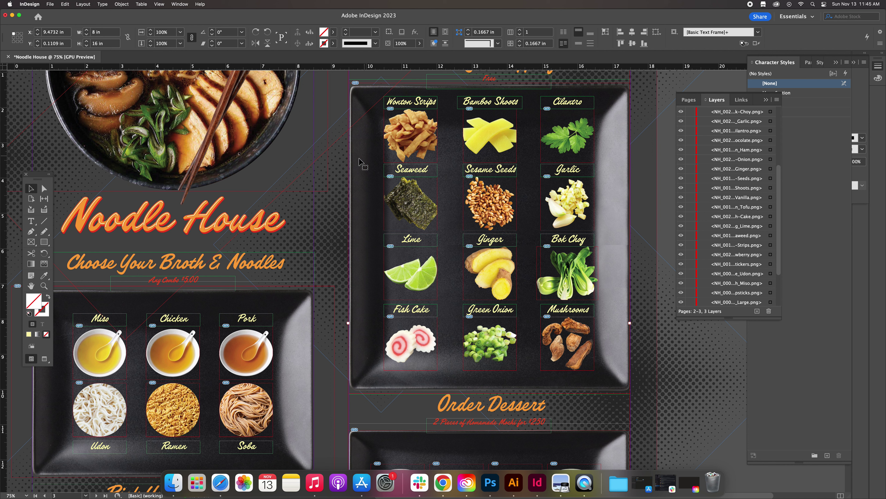
left_click(666, 279)
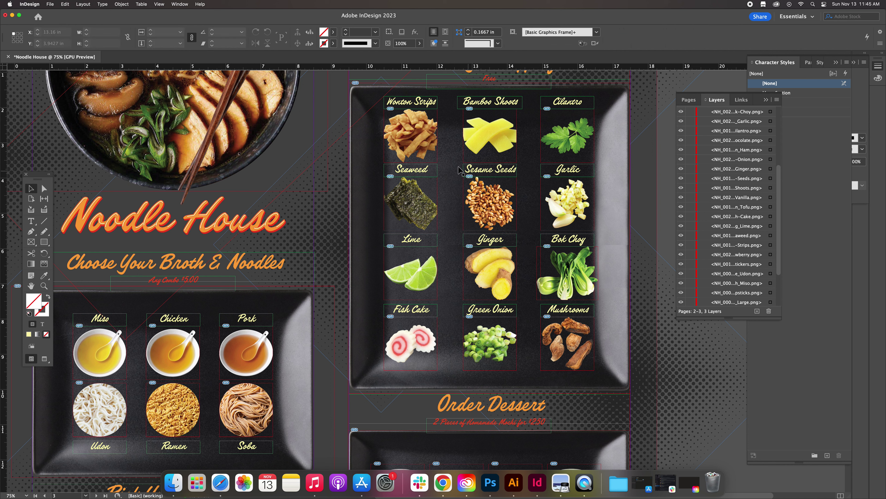
key("t")
scroll(407, 125, "up", 10)
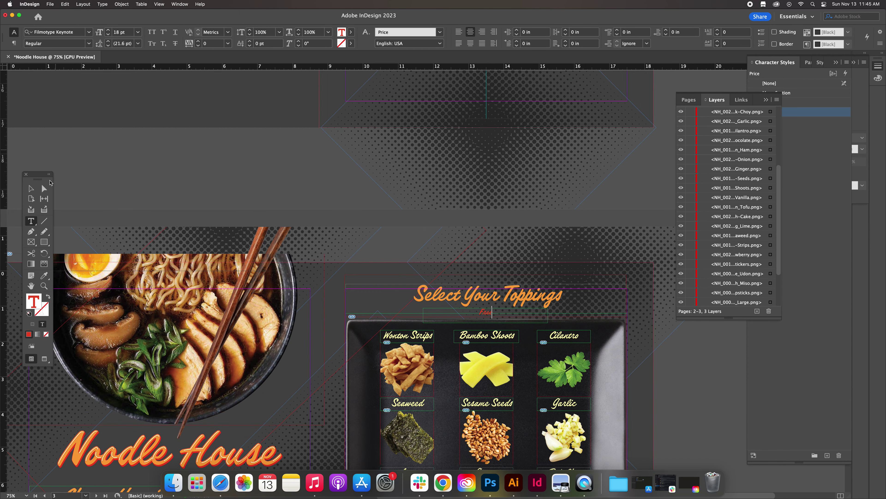
left_click(31, 188)
left_click(692, 101)
left_click(716, 100)
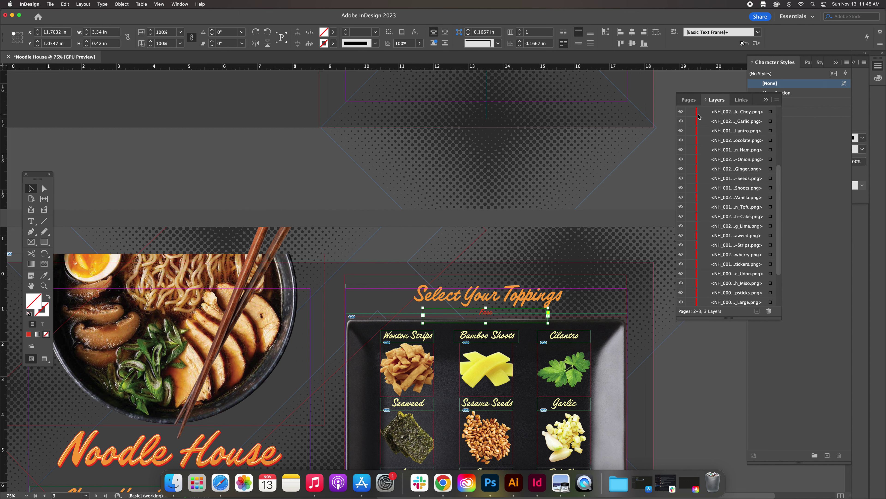
scroll(692, 122, "up", 5)
left_click(642, 196)
scroll(593, 245, "down", 10)
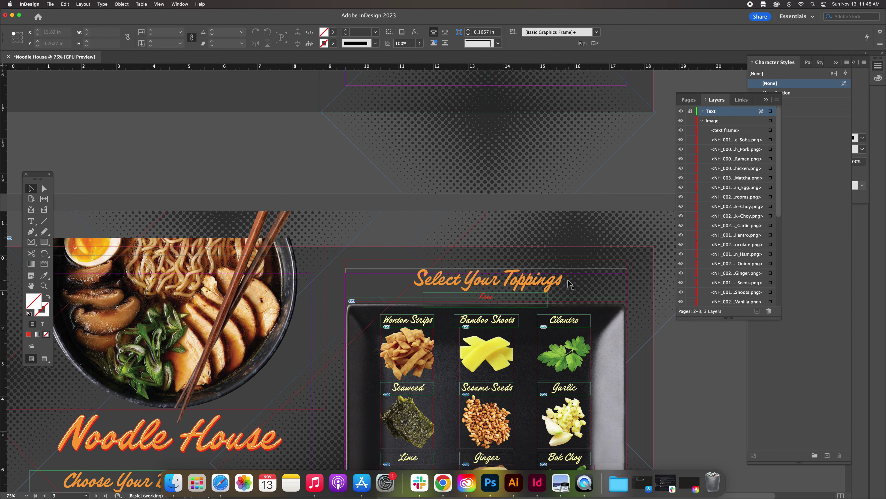
scroll(568, 281, "up", 6)
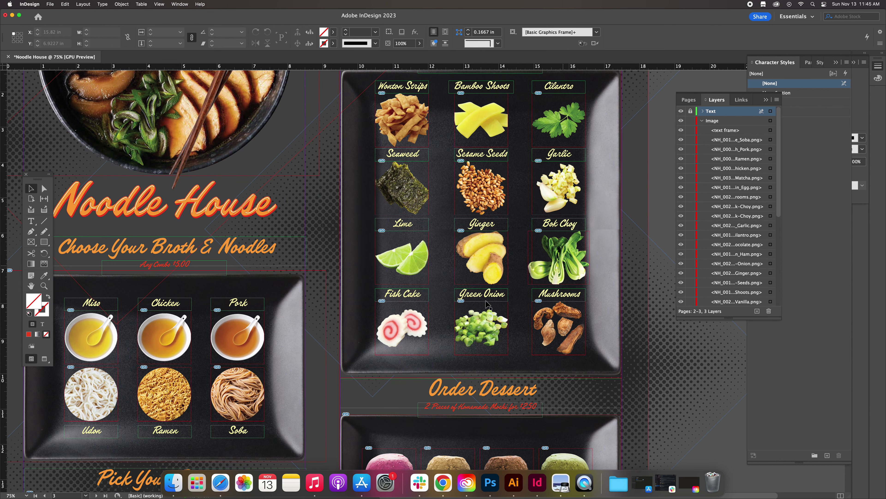
left_click(484, 265)
double_click(478, 257)
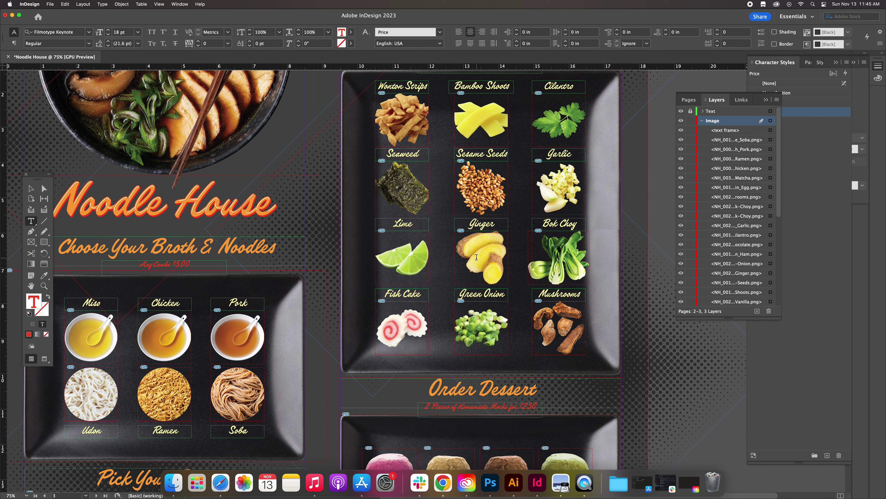
scroll(476, 257, "up", 1)
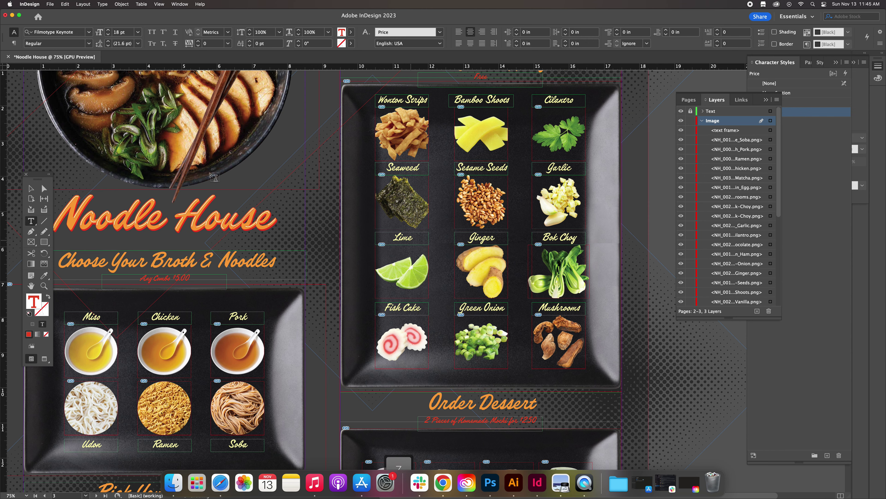
left_click(30, 188)
key("t")
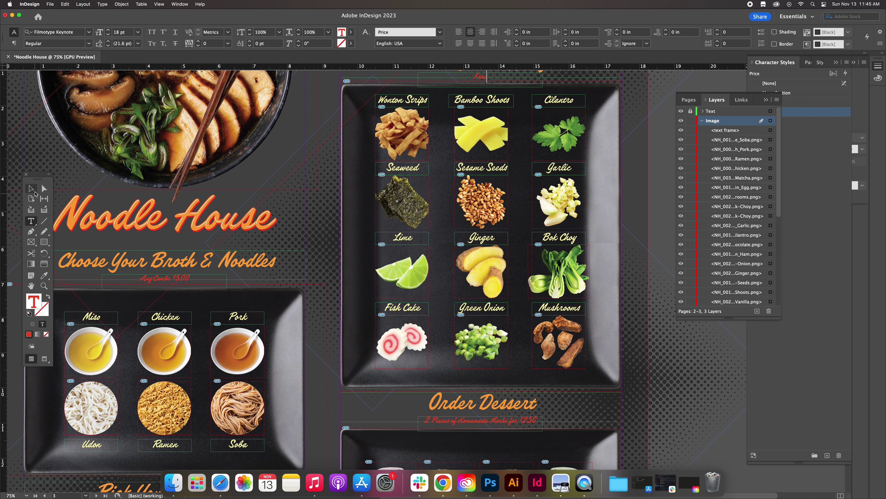
left_click(31, 189)
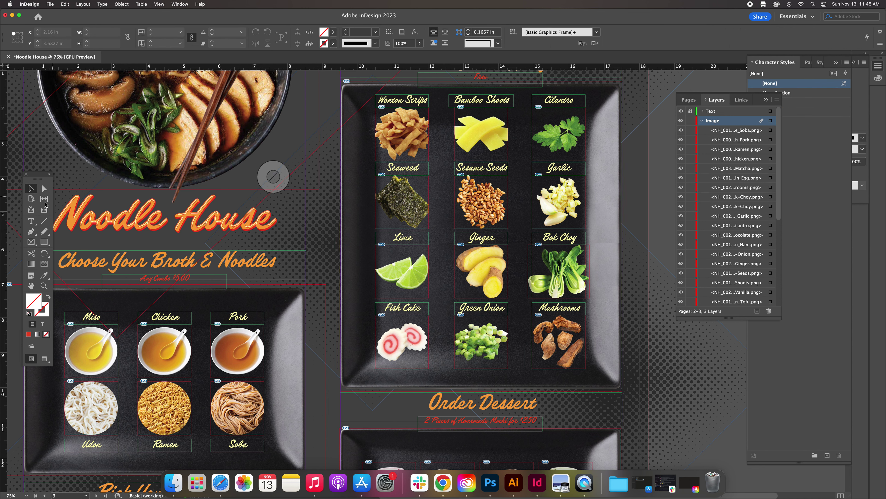
Step: Shrink the Ginger image slightly and undo an unwanted Sesame Seeds rotation
left_click(482, 272)
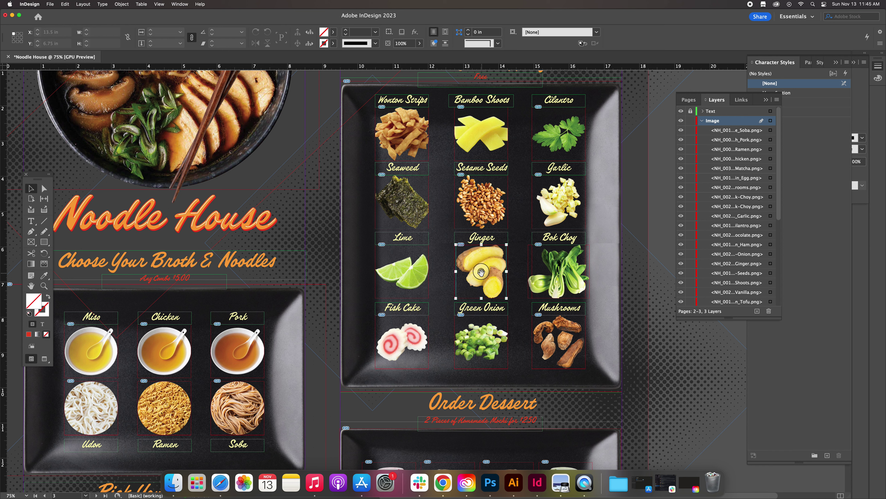
left_click_drag(503, 296, 503, 296)
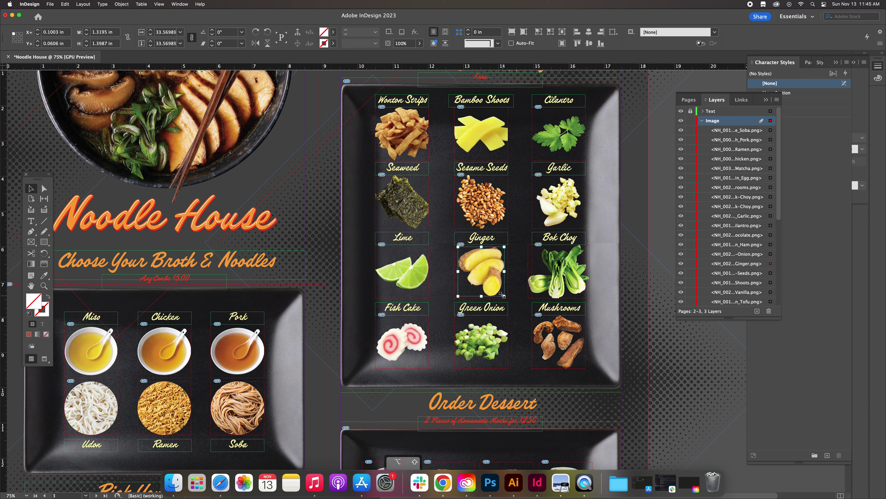
left_click(487, 201)
left_click(487, 201)
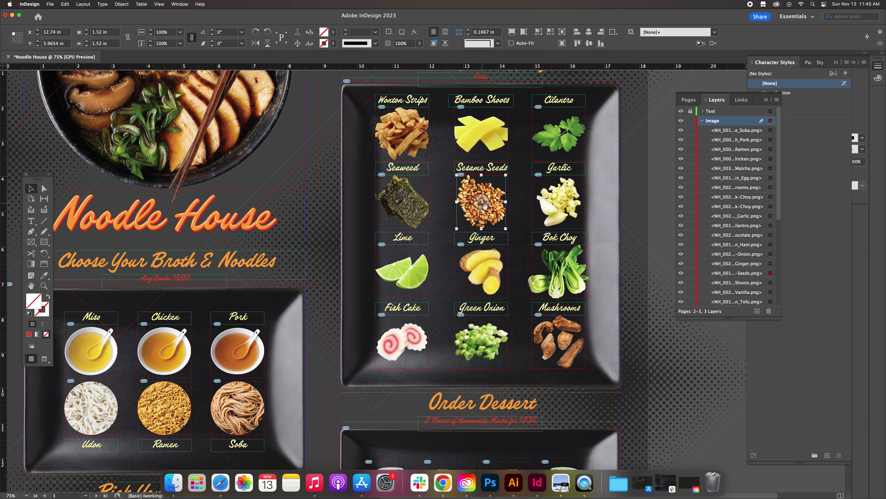
left_click_drag(508, 231, 509, 185)
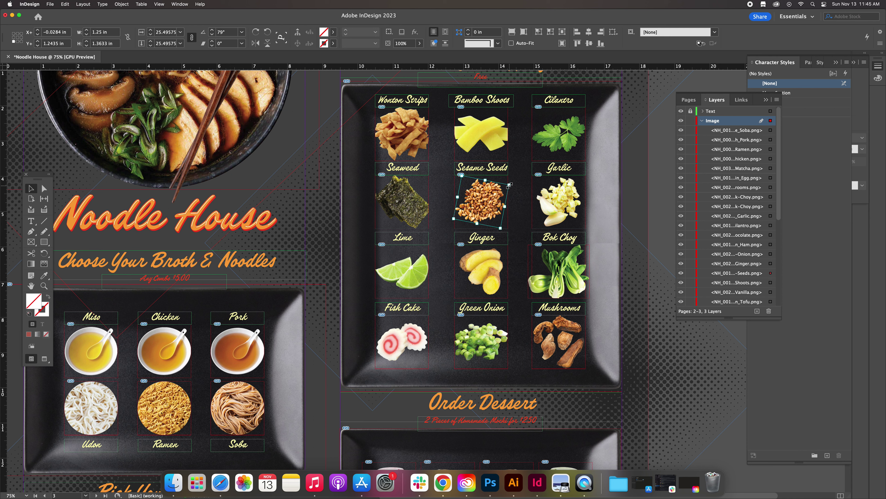
key("super+z")
key("super+z")
Step: Shrink the Wonton Strips image inside its frame to about 25%
left_click(502, 274)
left_click(405, 156)
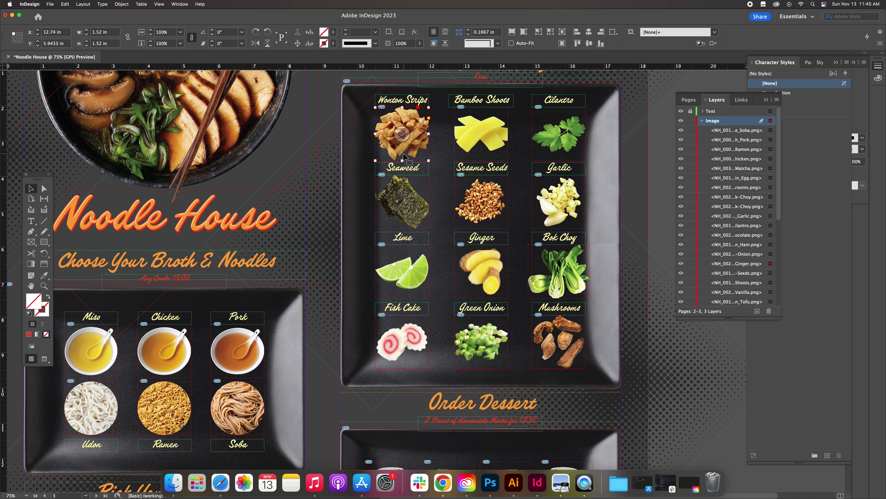
left_click(401, 134)
left_click_drag(432, 161, 427, 156)
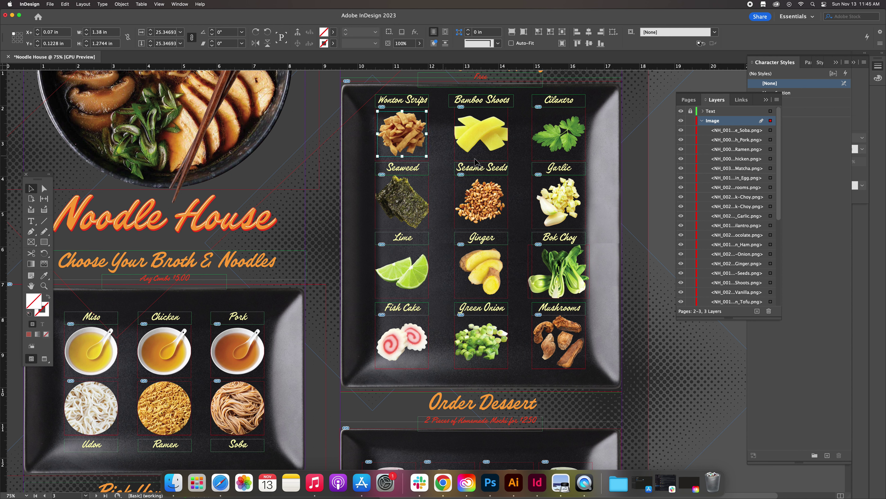
Step: Revert an attempted resize of the Bok Choy image and deselect it
left_click(558, 271)
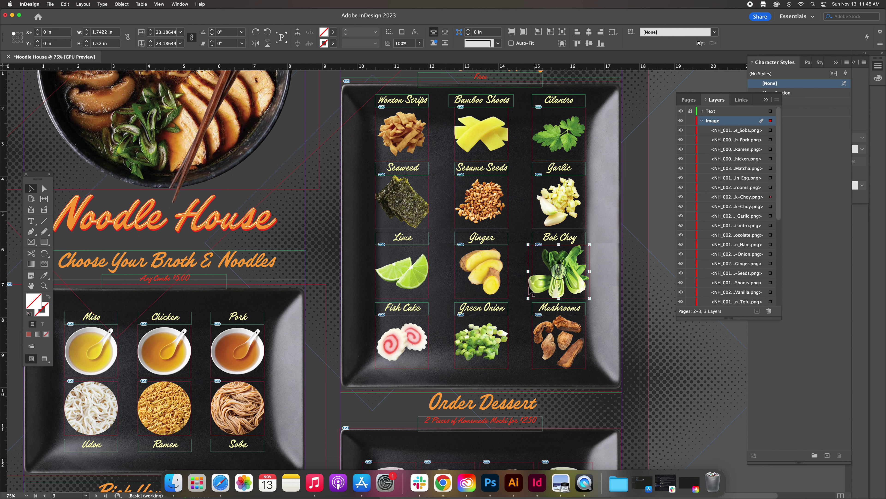
left_click_drag(528, 298, 534, 293)
key("super+z")
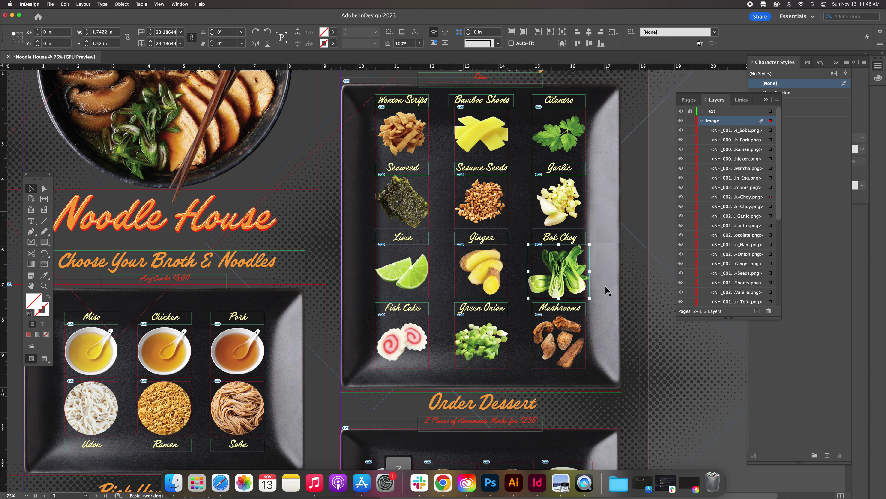
left_click(567, 279)
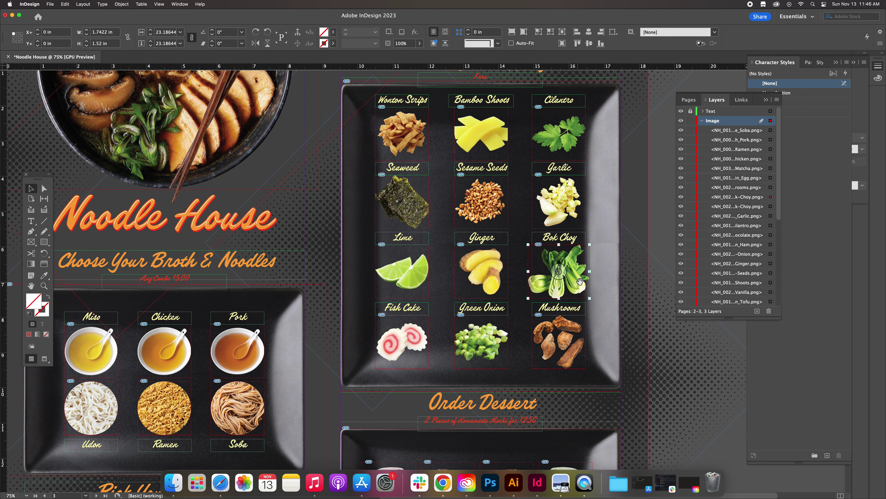
left_click(639, 278)
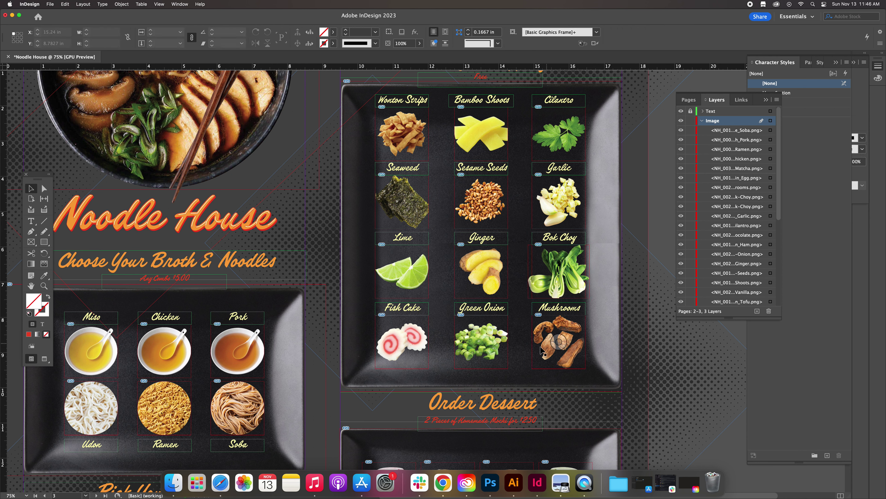
Step: Nudge the Fish Cake image up within its frame
left_click(496, 342)
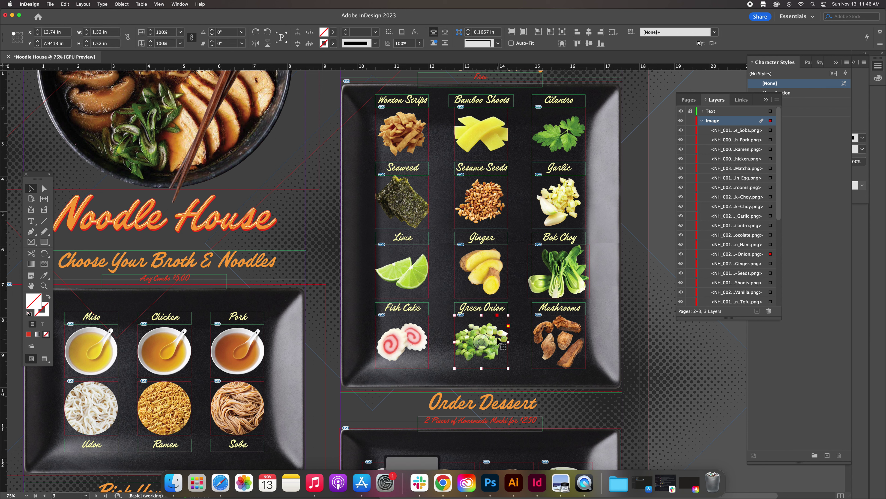
left_click(420, 343)
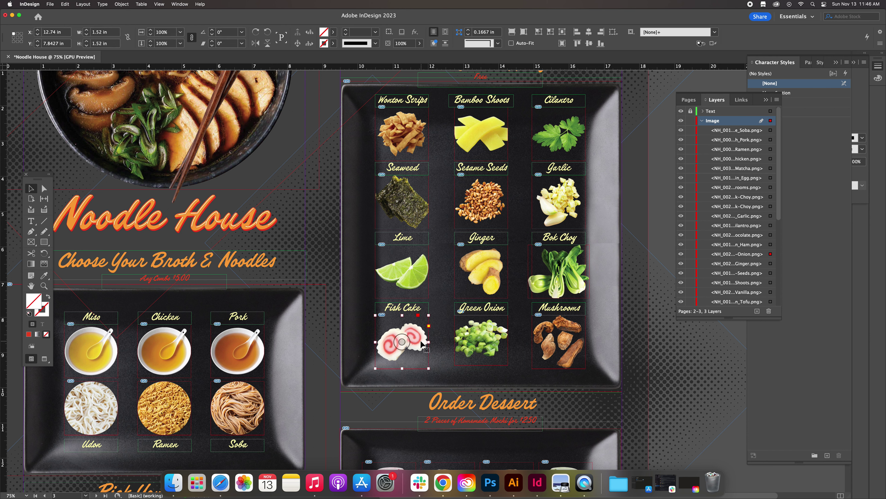
double_click(420, 344)
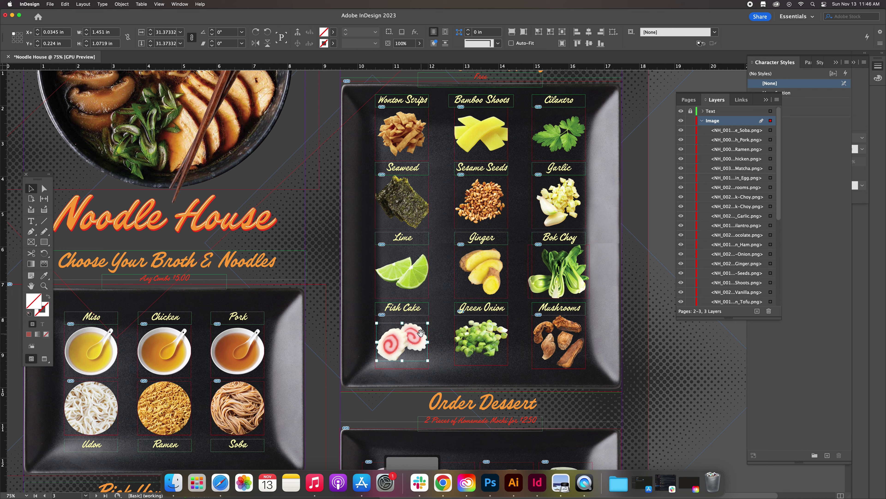
key("Up")
key("Up")
key("Up")
key("Up")
key("Up")
key("Up")
key("Up")
Step: Shrink the Seaweed image to about 1.38 × 1.31 in, rotate it, and preview the spread
left_click(421, 277)
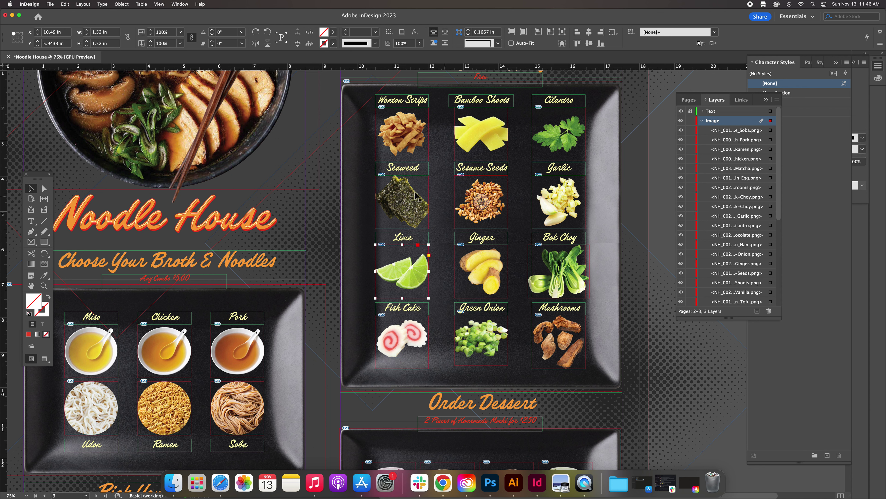
left_click(417, 216)
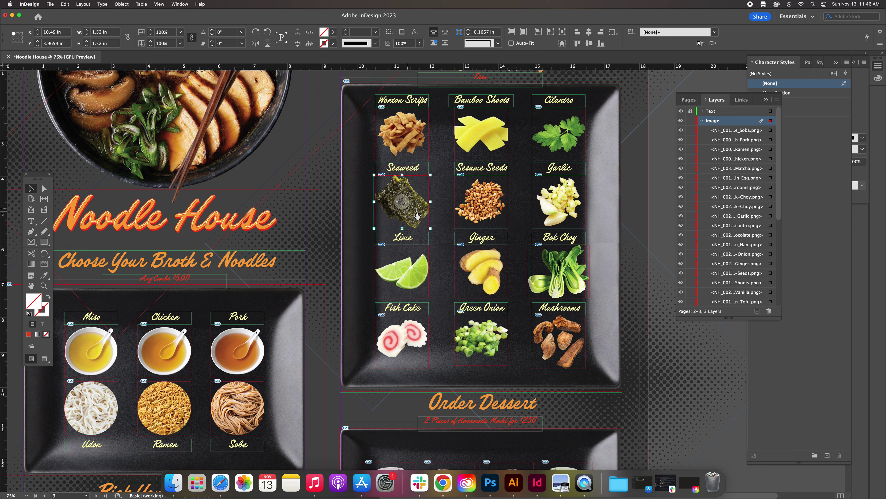
double_click(418, 216)
left_click_drag(427, 224, 427, 225)
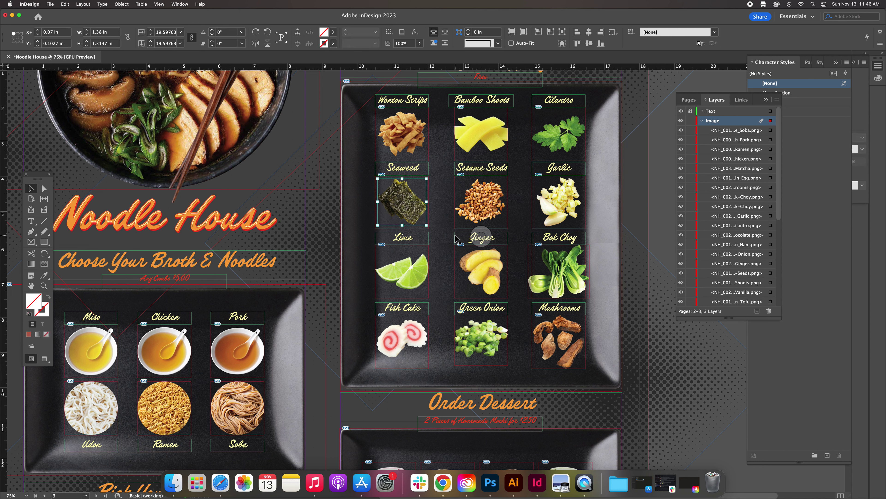
left_click_drag(427, 229, 437, 204)
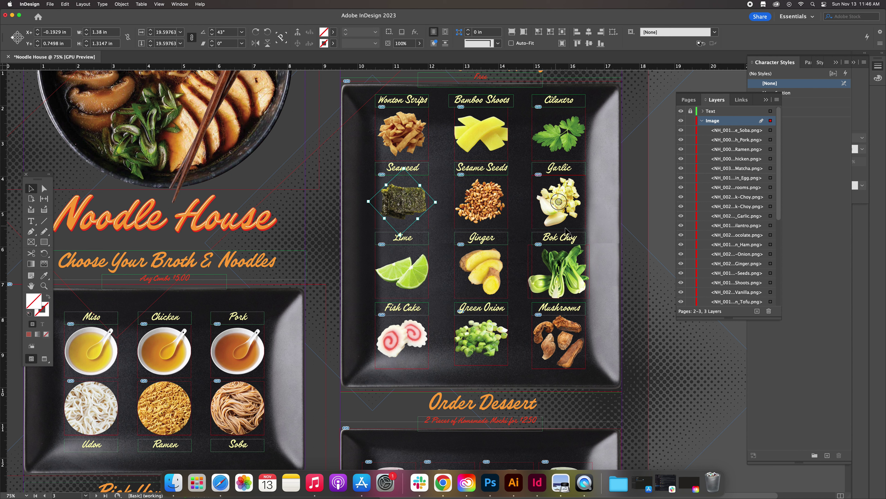
left_click(635, 237)
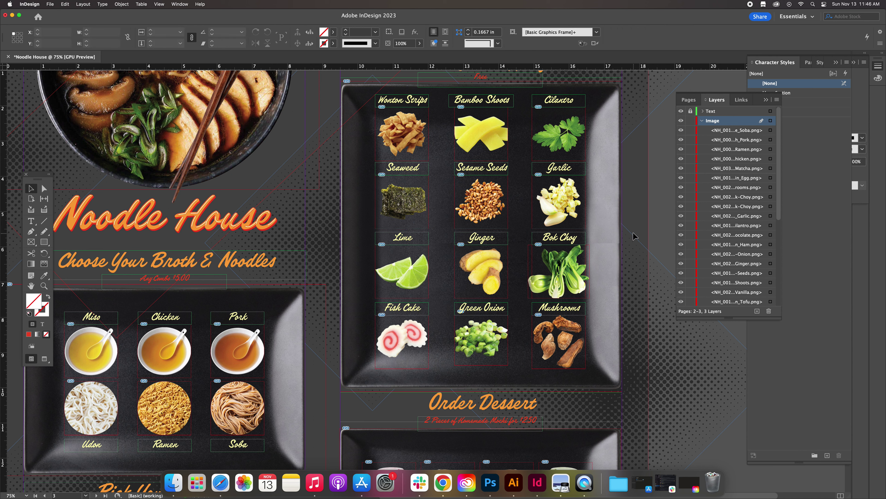
key("w")
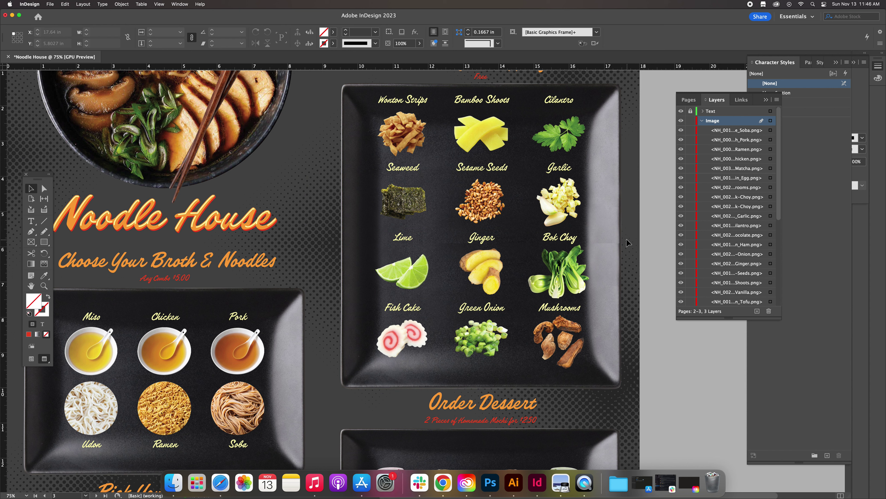
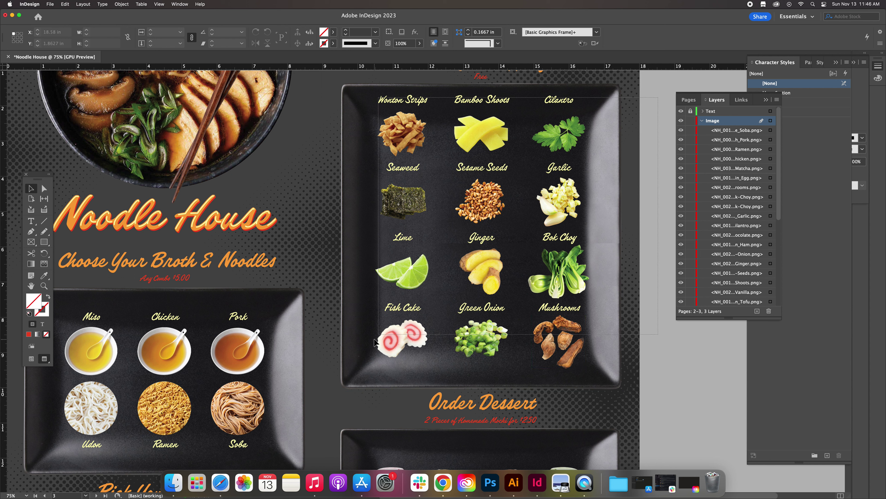
Step: Select the toppings plate's ingredient labels and images together
left_click(374, 353)
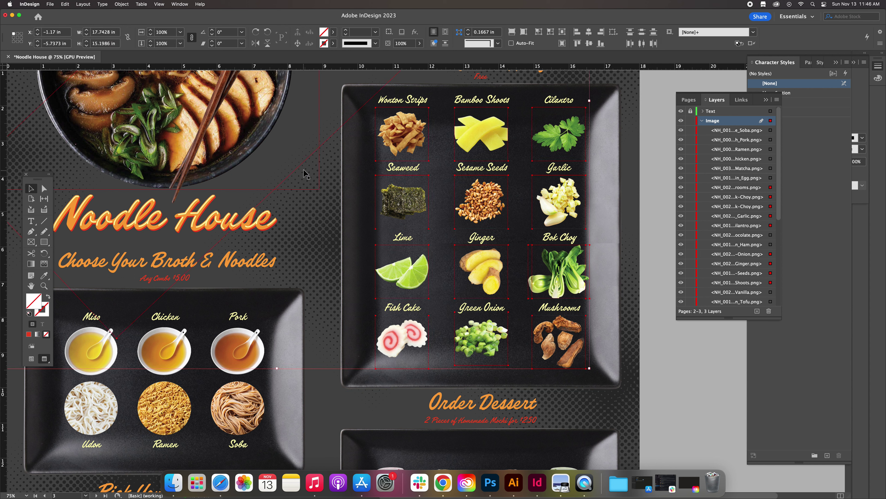
left_click(428, 151)
left_click(417, 103)
left_click(689, 99)
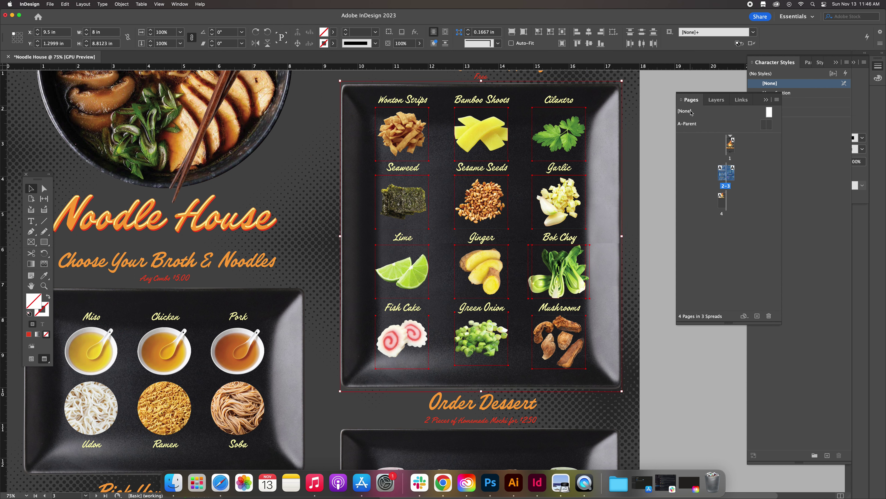
left_click(717, 100)
left_click_drag(662, 94, 370, 361)
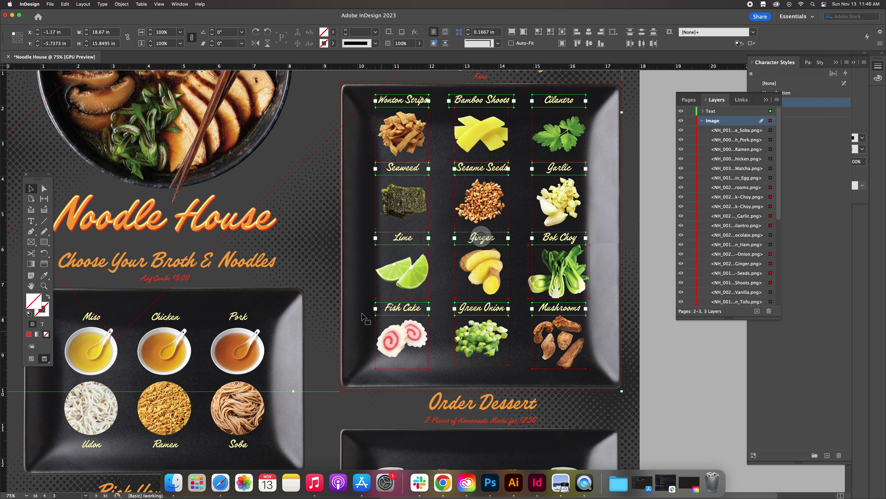
Step: Nudge the ingredient grid down twice and left once, then deselect it
left_click(307, 166, "shift")
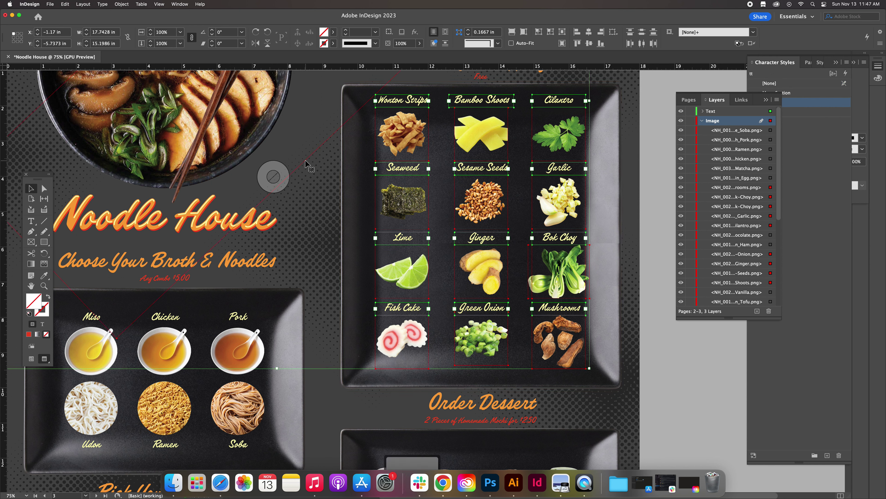
key("Down")
key("Down")
key("Down")
key("Down")
key("Down")
key("Down")
key("Down")
key("Down")
key("Down")
key("Down")
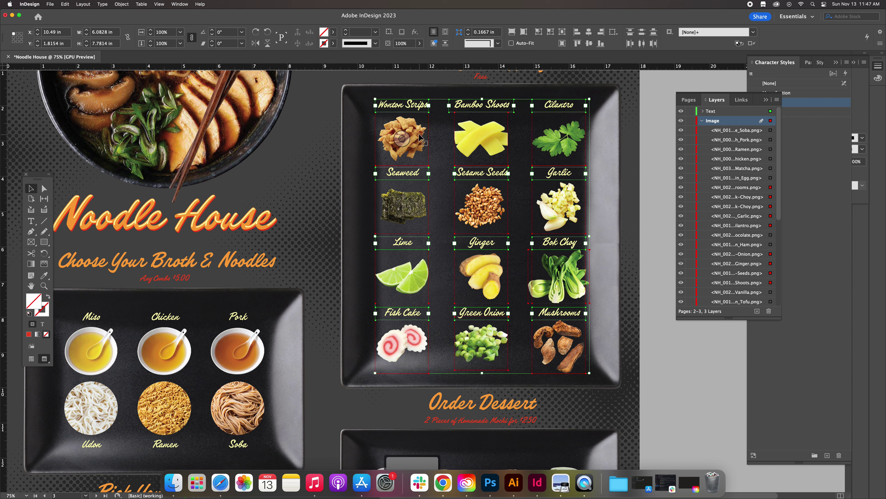
key("Left")
key("Left")
key("Down")
key("Down")
key("Down")
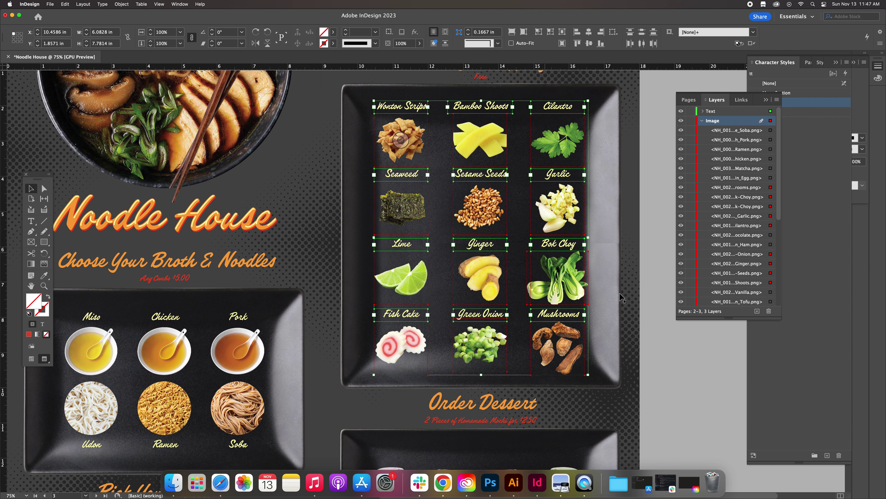
left_click(665, 379)
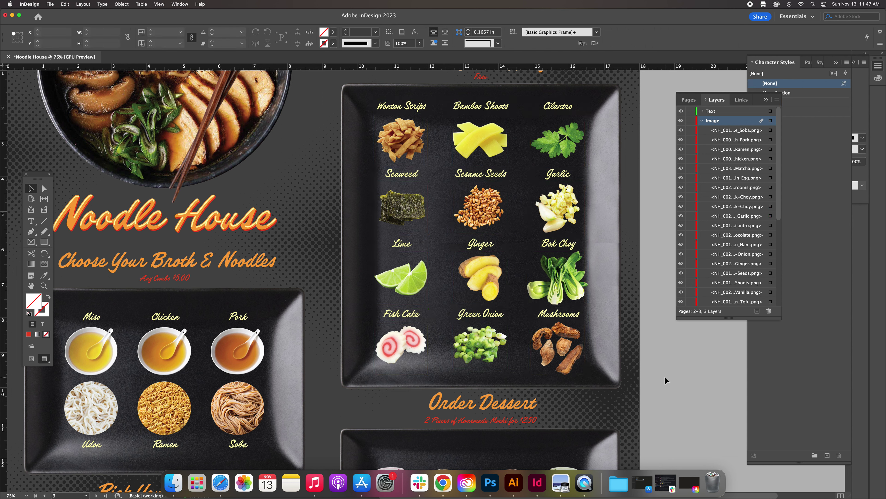
key("super+minus")
key("super+minus")
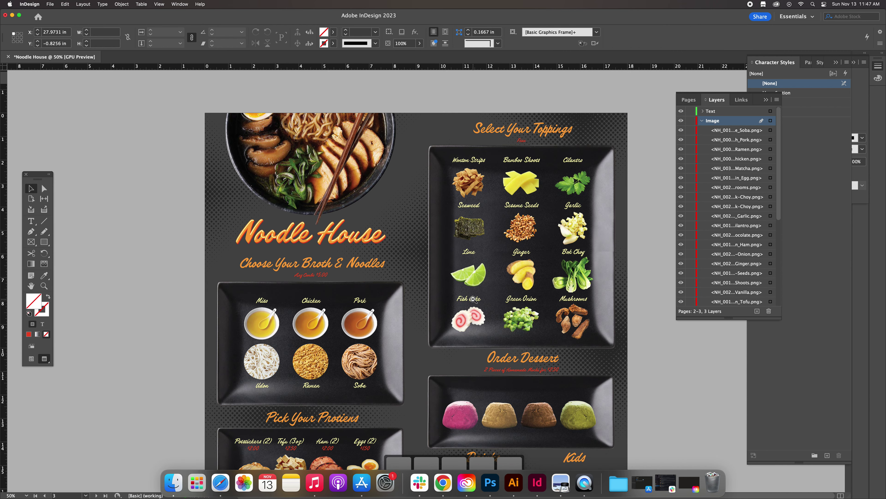
scroll(473, 299, "down", 1)
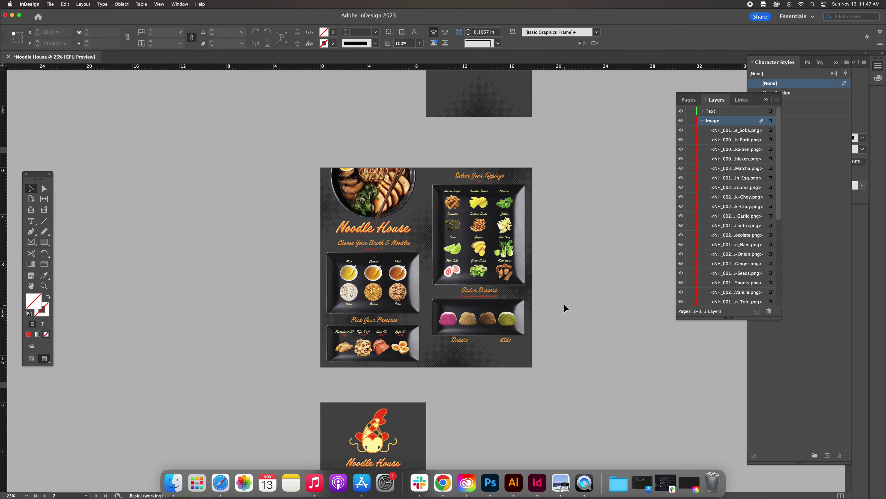
left_click(522, 277, "super")
scroll(501, 212, "up", 5)
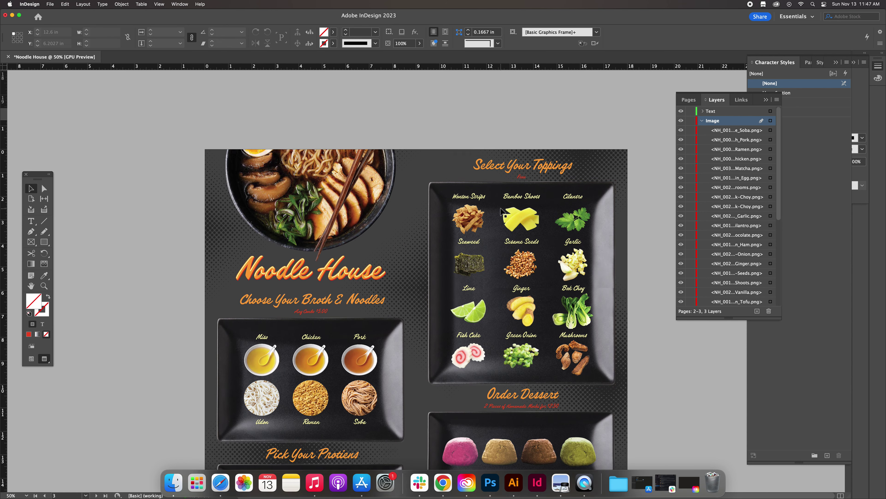
scroll(501, 211, "down", 5)
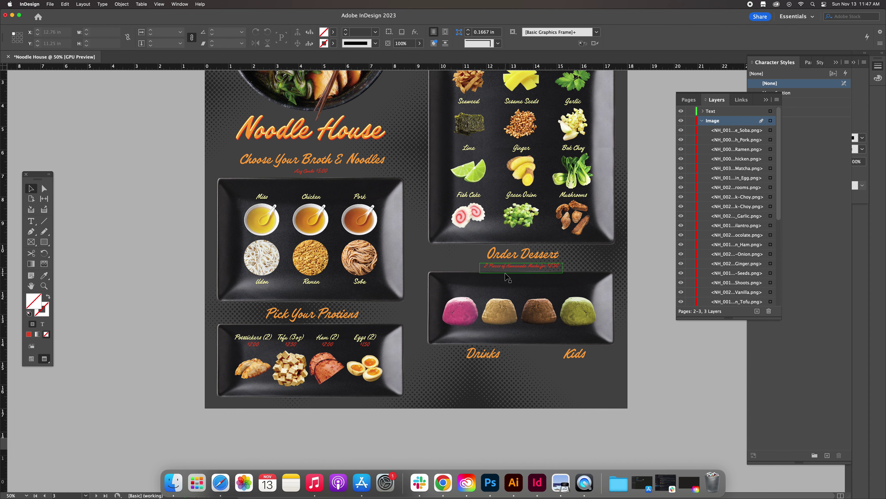
left_click(508, 306, "super")
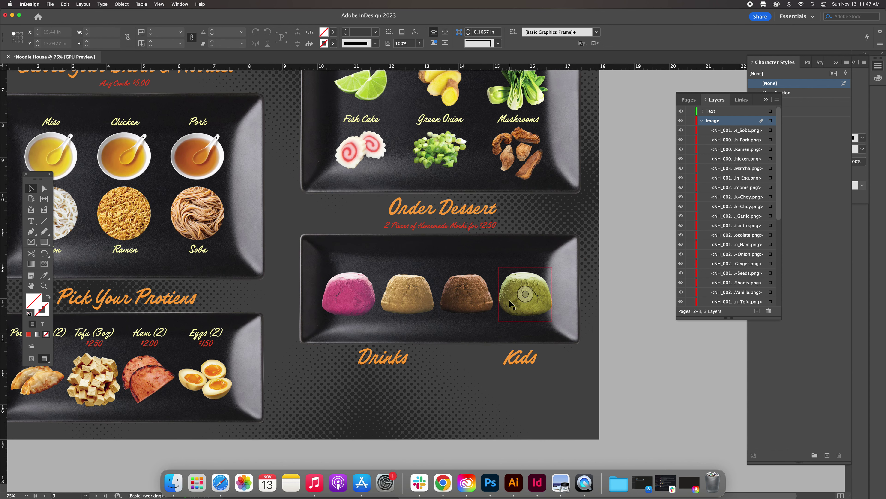
Step: Copy the Fish Cake label over the first mochi as 'Strawberry' and duplicate it along the tray
left_click_drag(367, 120, 355, 267)
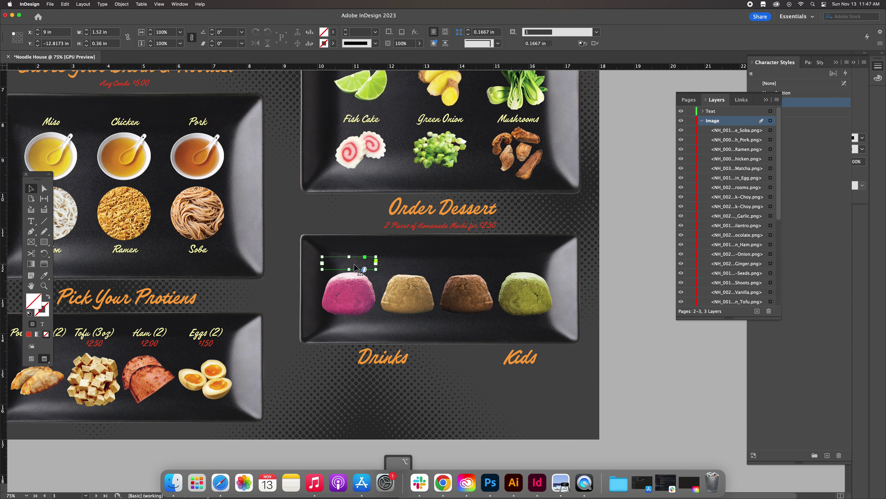
double_click(354, 267)
key("super+a")
type("Straw")
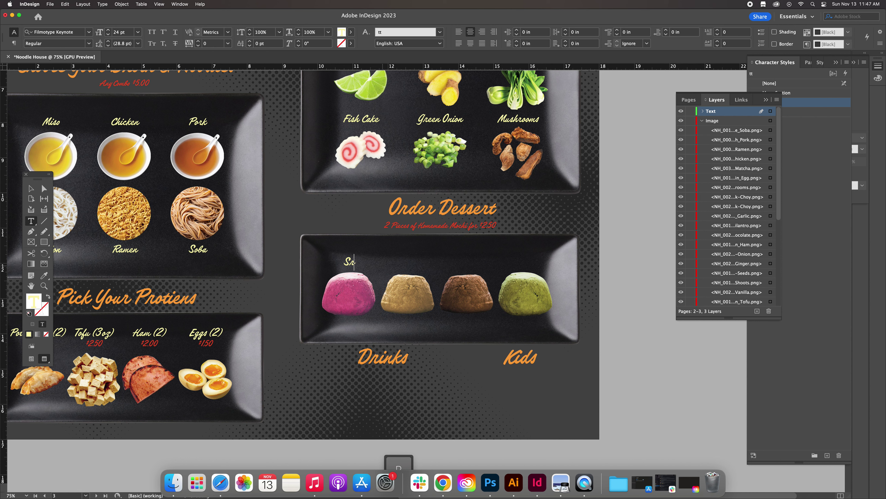
type("berry")
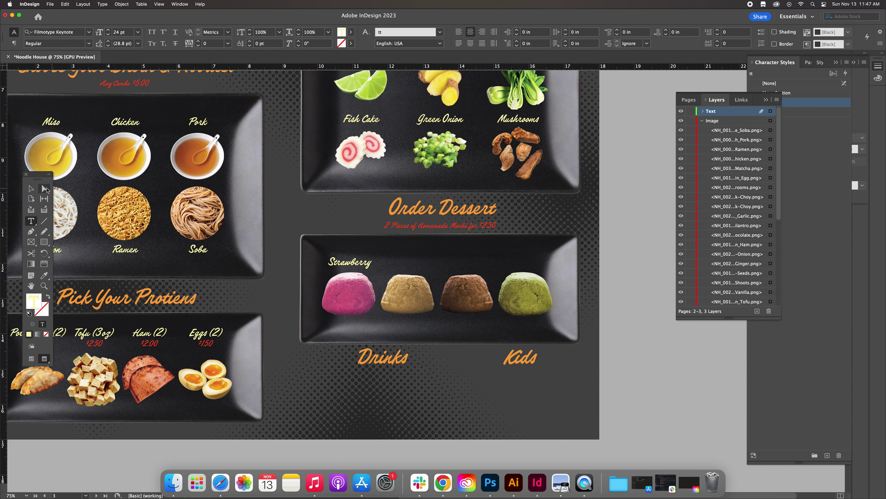
left_click(30, 188)
left_click_drag(344, 263, 512, 266)
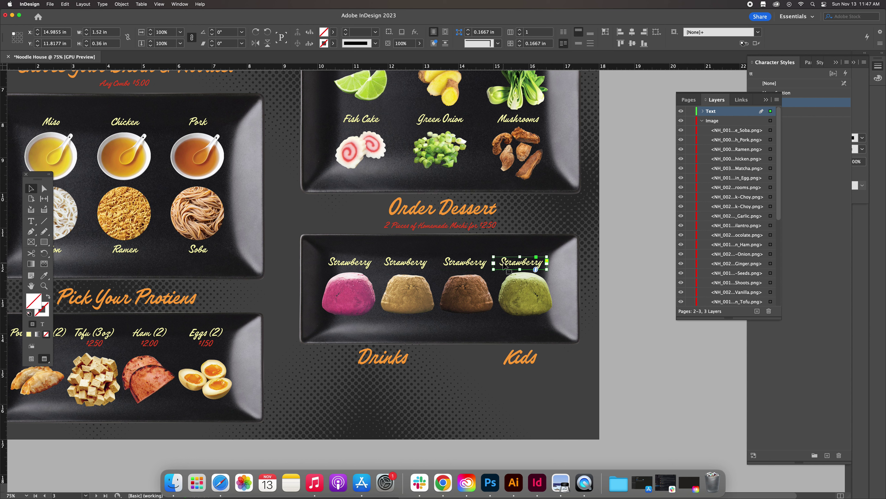
Step: Relabel the fourth mochi 'Matcha'
double_click(505, 265)
type("Mochi")
left_click_drag(443, 264, 546, 263)
type("moch")
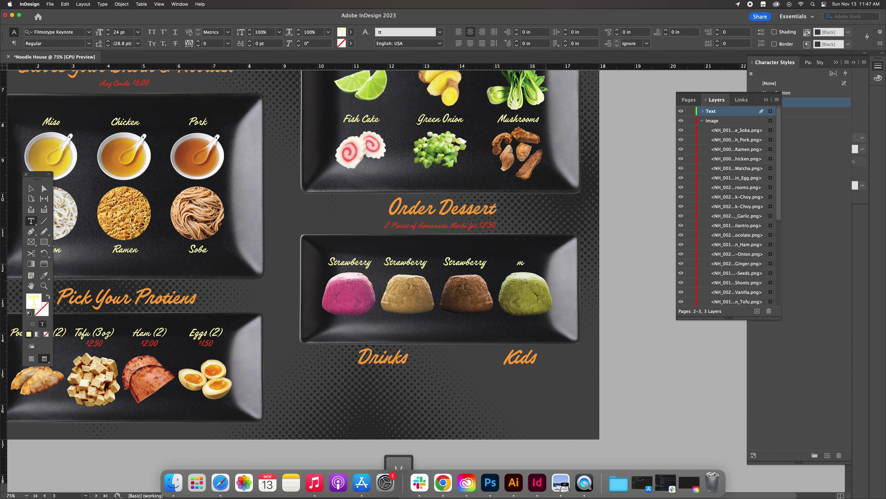
key("BackSpace")
key("BackSpace")
key("BackSpace")
key("BackSpace")
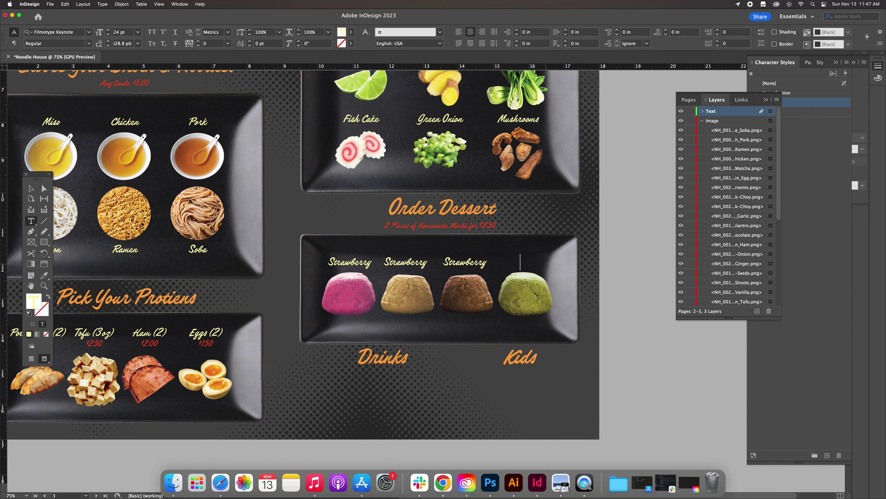
type("Matcha")
Step: Relabel the third mochi 'Chocolate'
double_click(447, 266)
type("SChoco")
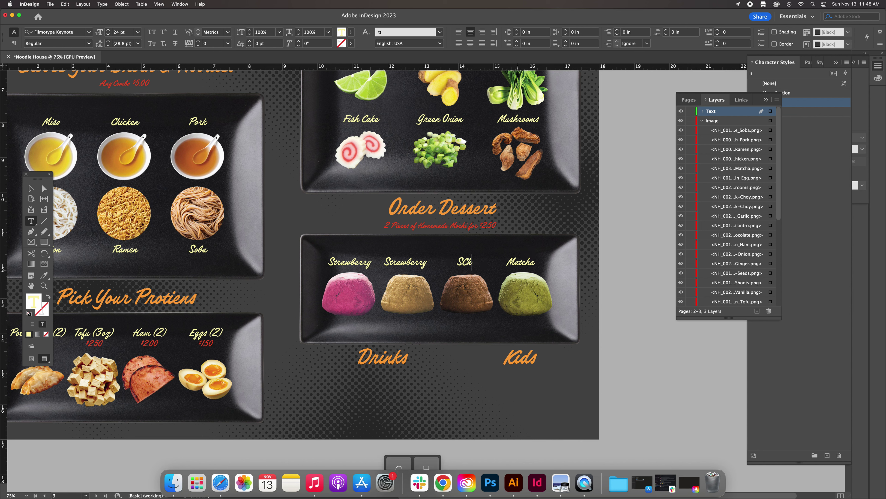
key("BackSpace")
key("BackSpace")
key("BackSpace")
key("BackSpace")
key("BackSpace")
key("BackSpace")
type("Chocolate")
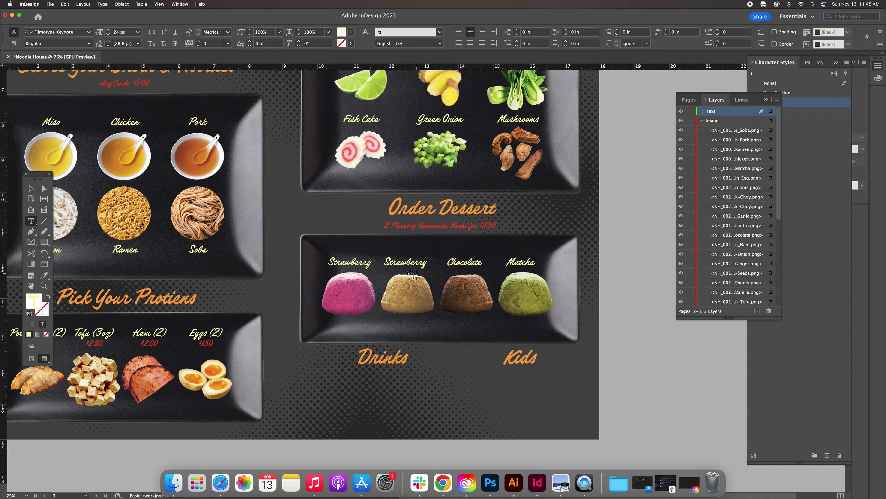
Step: Start relabelling the second mochi 'Vanilla'
left_click_drag(385, 261, 443, 265)
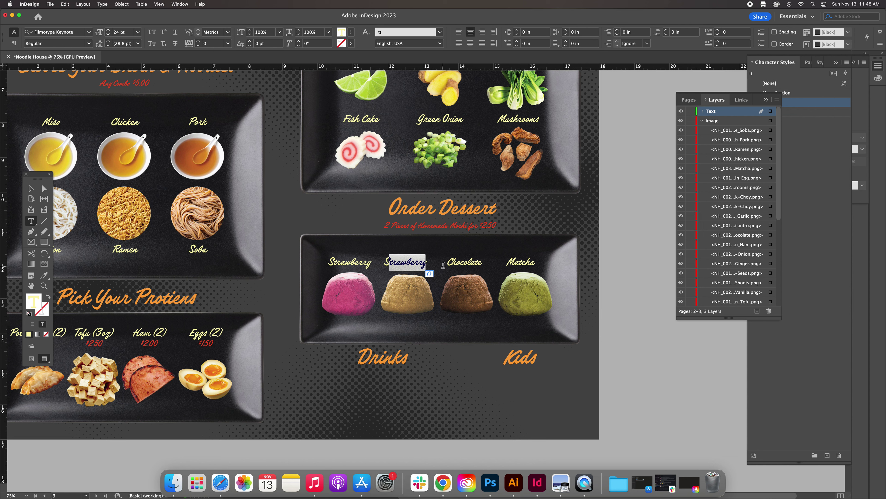
type("SVanilla")
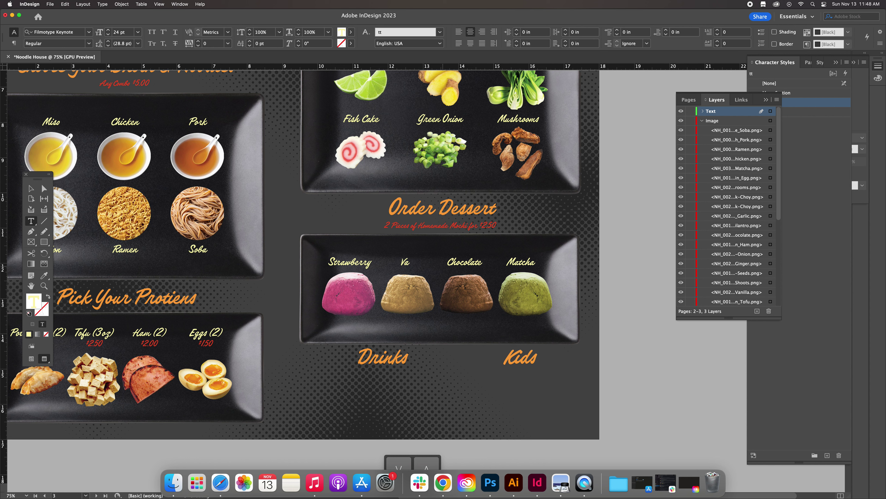
scroll(300, 244, "down", 2)
scroll(41, 184, "down", 10)
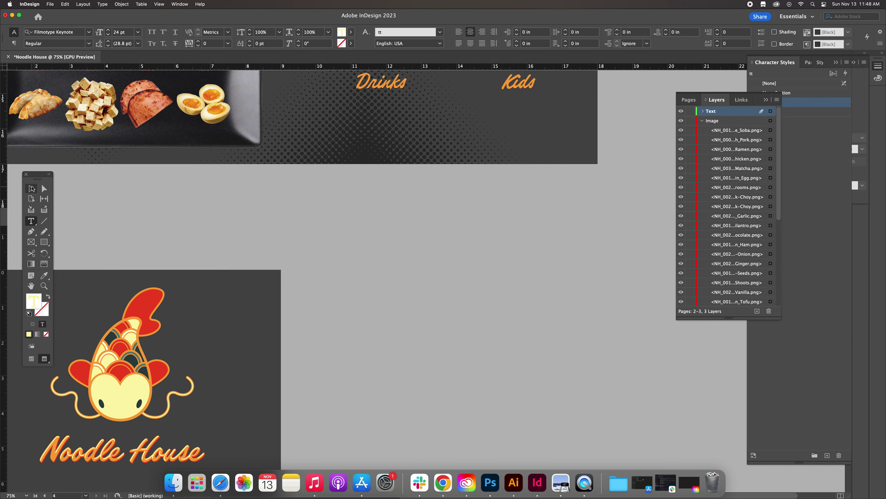
Step: Finish the Vanilla label and shift the Vanilla and Chocolate labels over their mochi
left_click(31, 188)
scroll(367, 230, "up", 7)
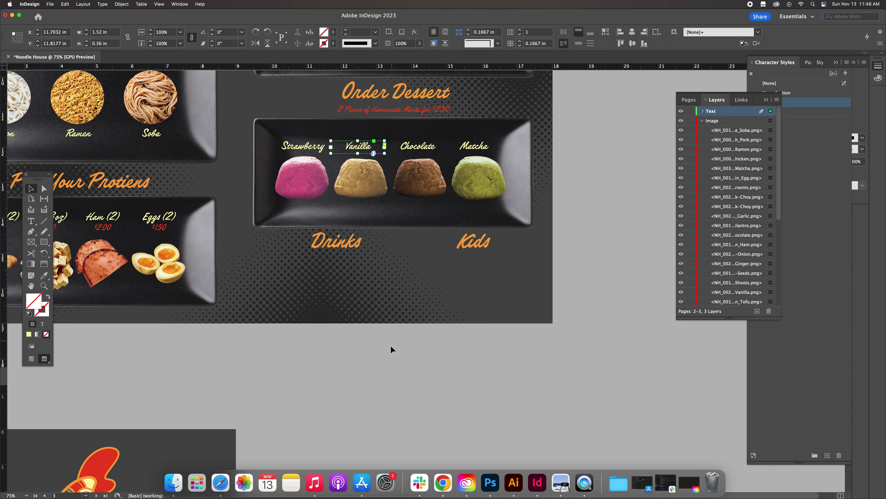
left_click_drag(363, 148, 370, 149)
left_click_drag(429, 148, 488, 148)
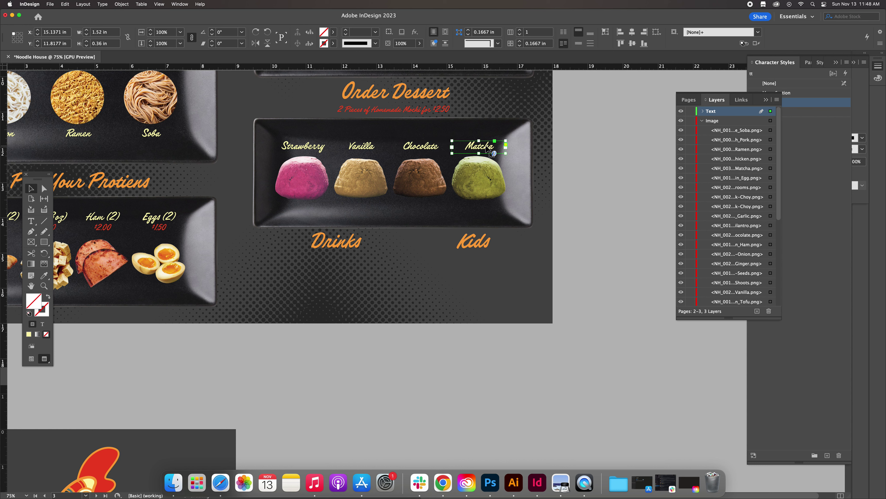
left_click(440, 375)
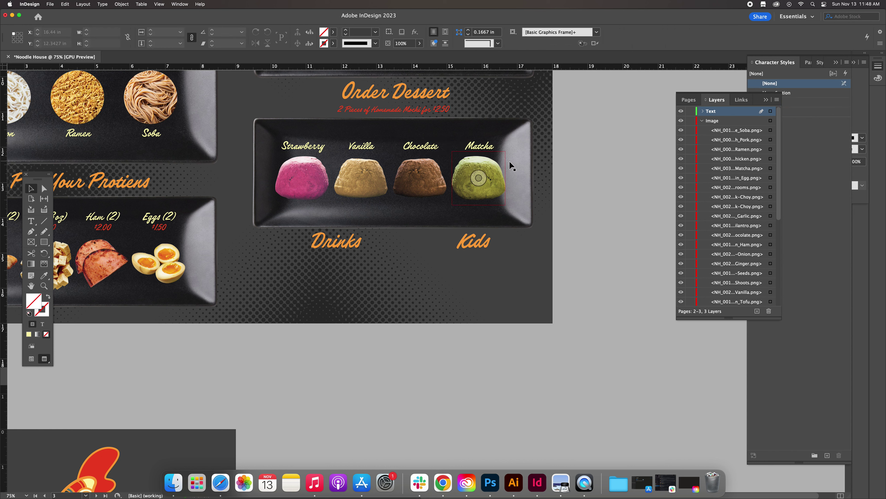
Step: Nudge the mochi images and flavour labels down, then back up
left_click_drag(576, 204, 299, 166)
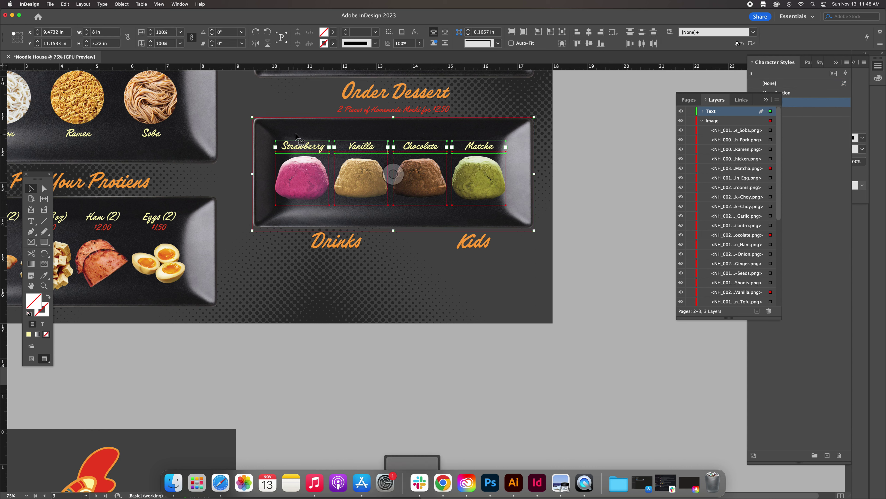
key("Down")
key("Down")
key("Down")
key("Down")
key("Down")
key("Down")
key("Down")
key("Down")
key("Down")
key("Down")
key("Down")
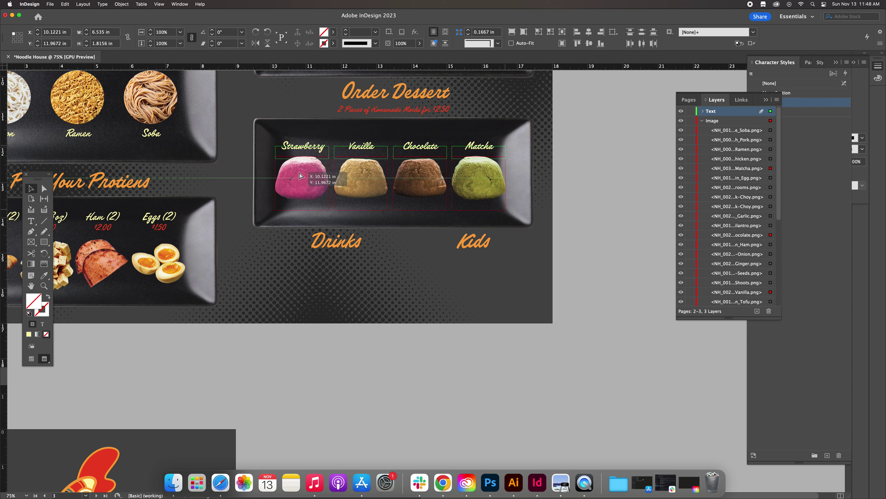
key("Up")
key("Up")
key("Up")
key("Up")
key("Up")
key("Up")
key("Up")
key("Up")
key("Up")
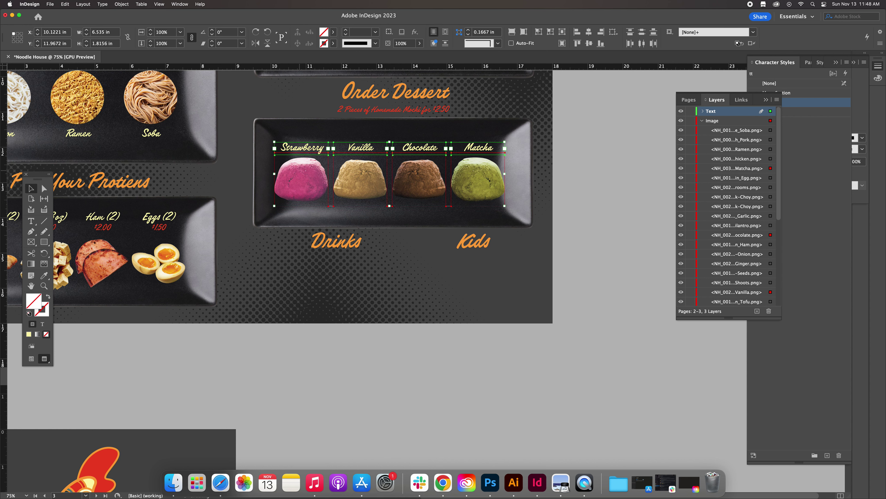
left_click(569, 218)
Step: Zoom back to 75% and scroll to the Drinks and Kids headings
left_click(435, 251, "alt+super")
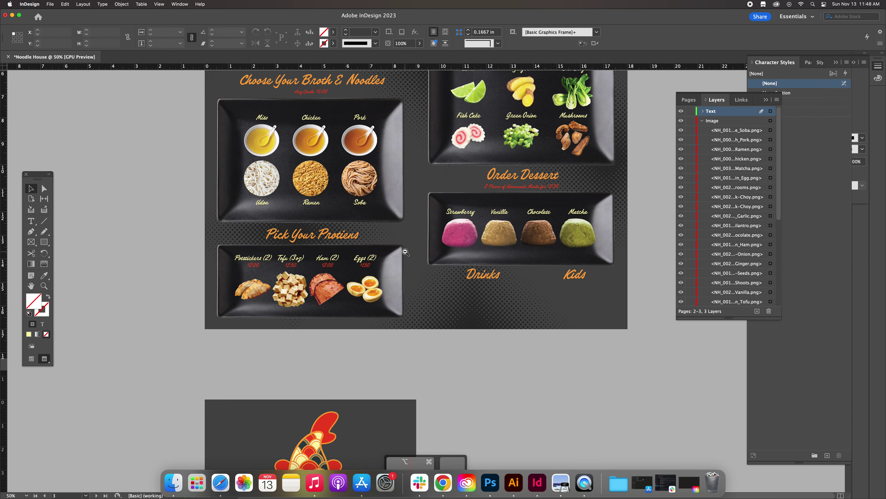
left_click(492, 277, "alt+super")
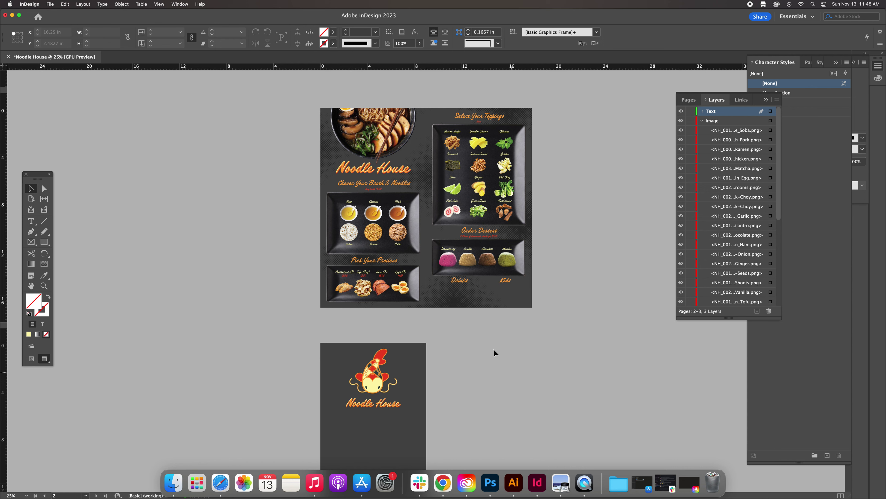
key("alt+super+2")
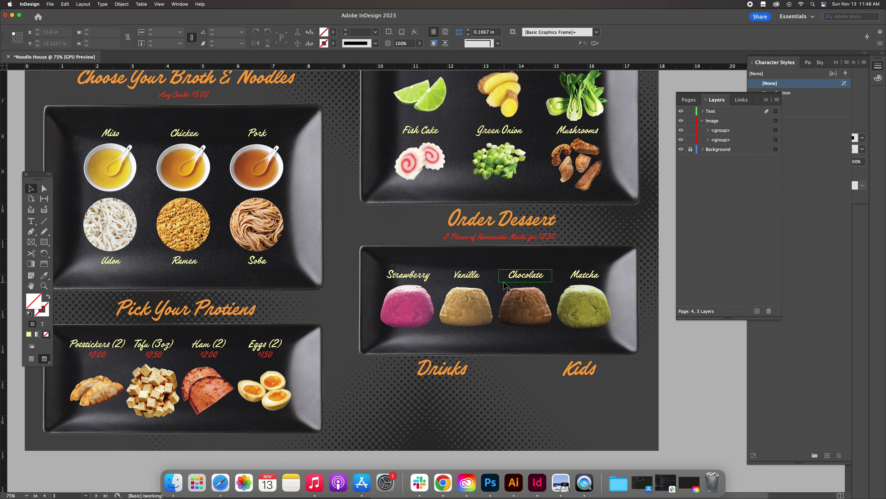
scroll(504, 285, "down", 4)
scroll(506, 286, "right", 2)
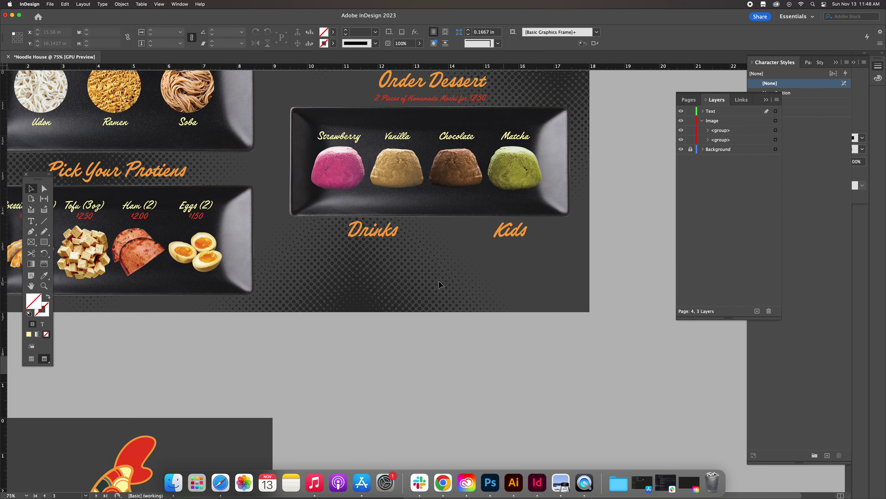
Step: Draw a text frame below the Drinks heading and give it the Price style
key("t")
left_click_drag(300, 237, 379, 308)
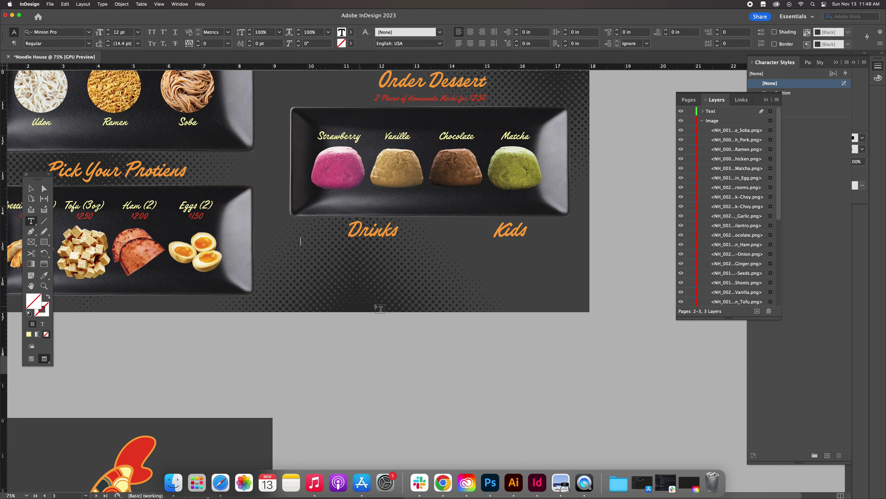
left_click(800, 94)
left_click(771, 110)
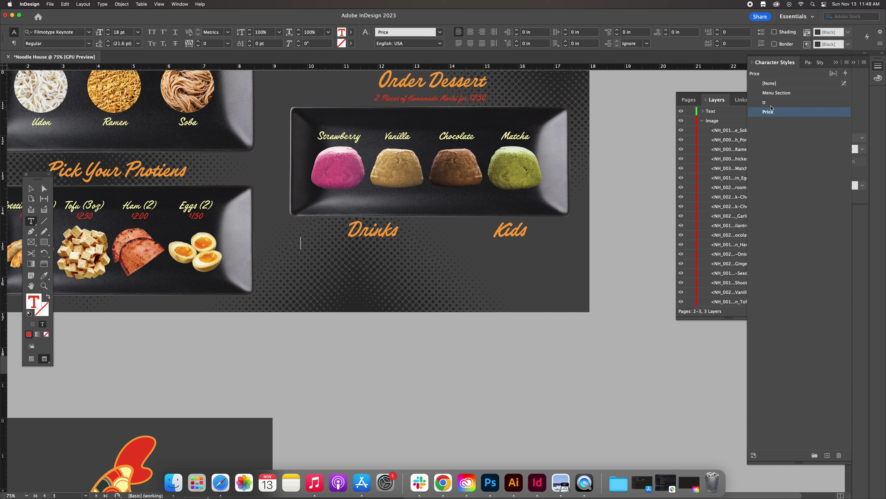
Step: Rename the tt character style to 'Food Item'
double_click(769, 104)
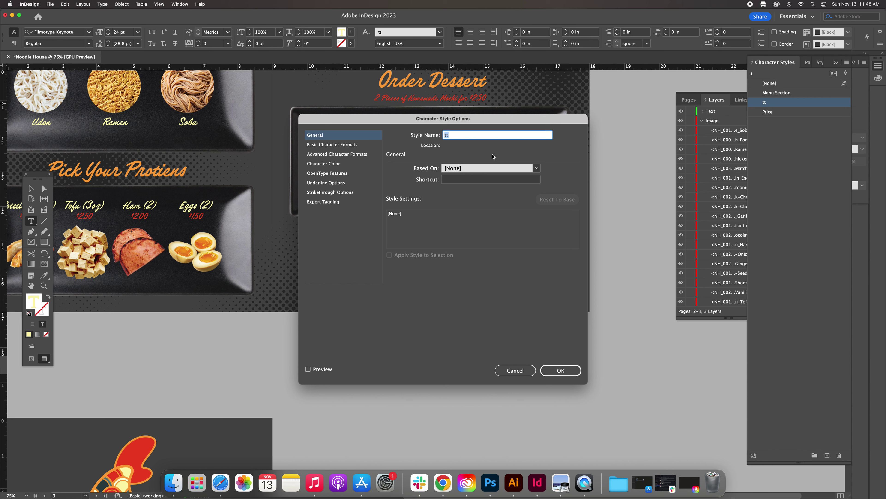
type("Foot Item")
key("Return")
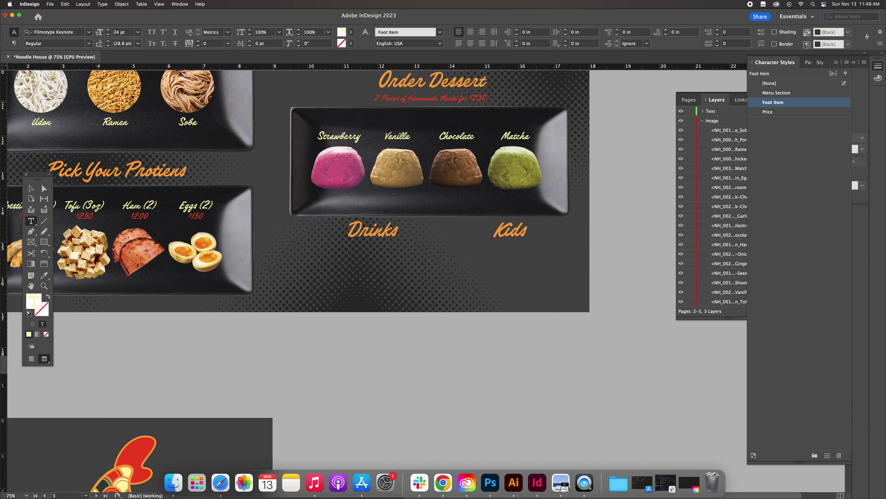
double_click(773, 102)
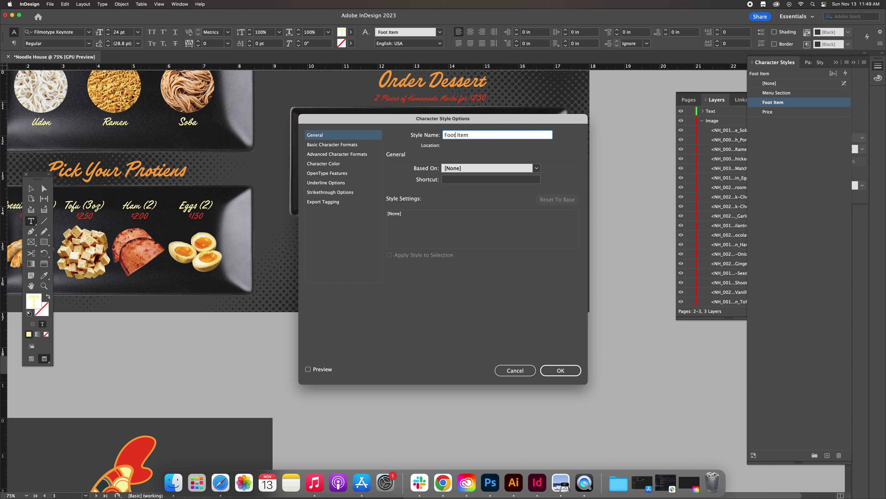
key("BackSpace")
type("d")
left_click(561, 370)
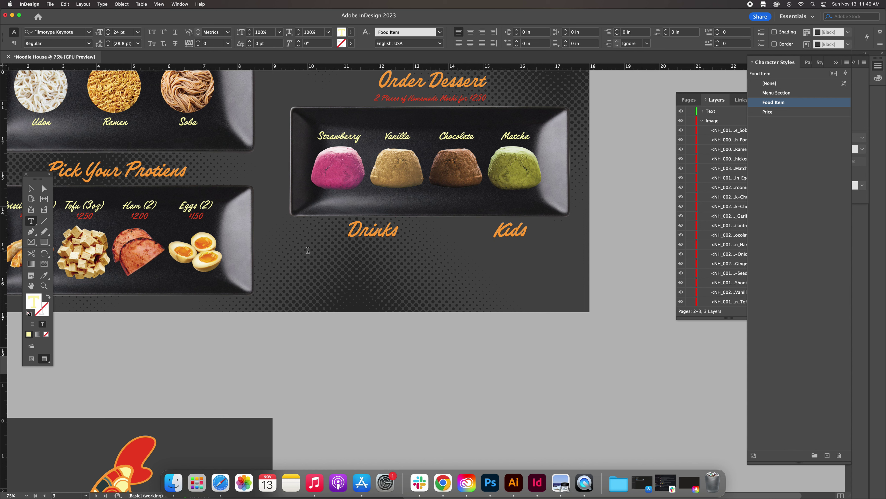
Step: Type Tea, Coffee, Bottled Water and Fountain Soda as four lines under Drinks
type("Tea")
key("Return")
type("Coffee")
key("Return")
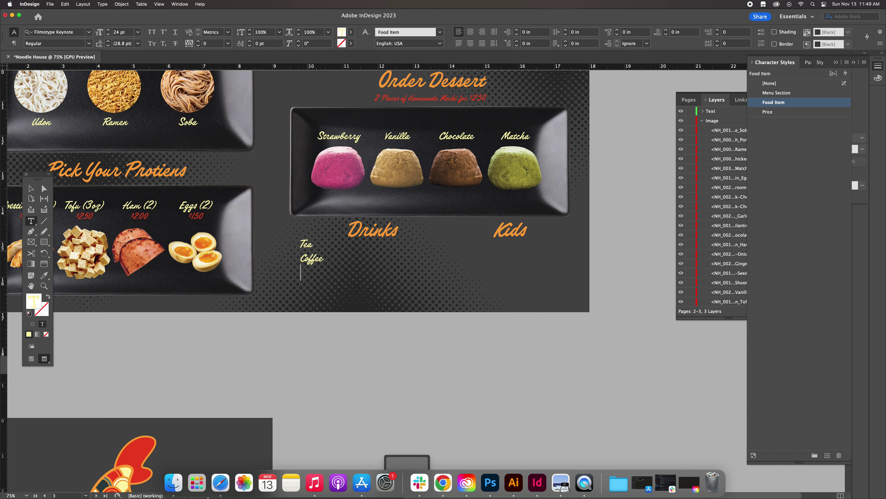
type("Bottled Water")
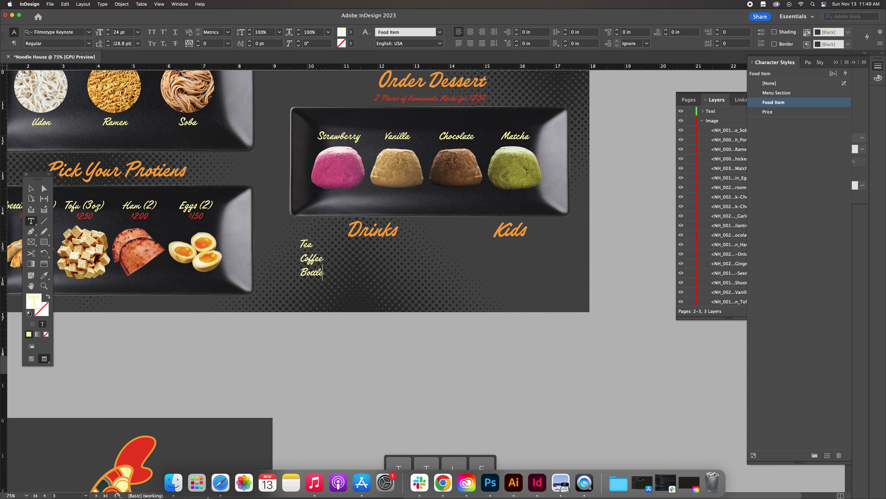
key("Return")
type("Fountain Soda")
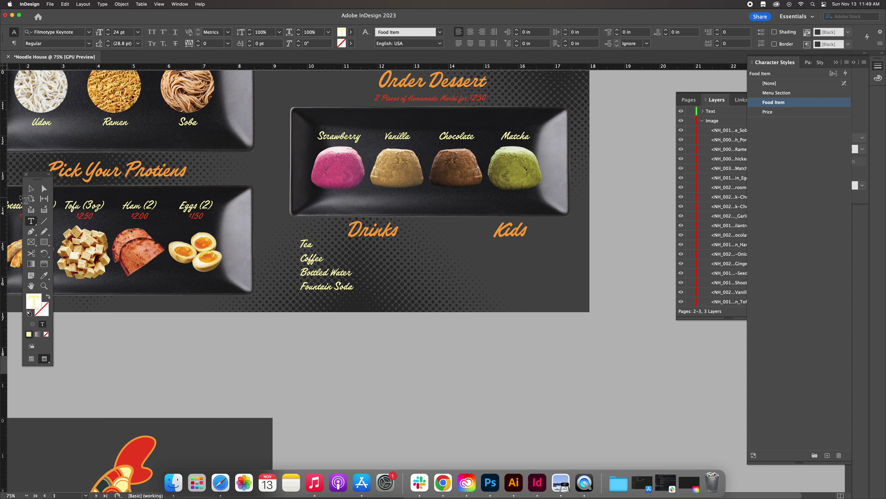
key("Escape")
left_click(283, 356)
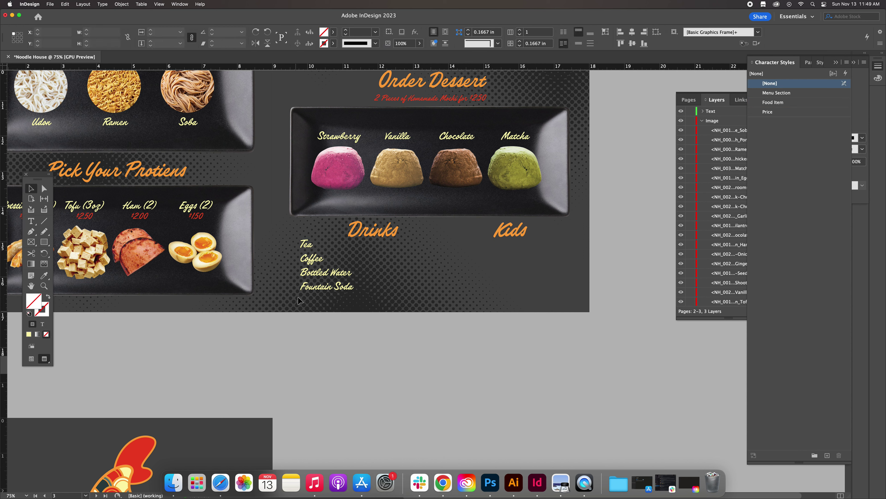
Step: Duplicate the drink names frame to the right and apply the Price style
left_click(316, 293)
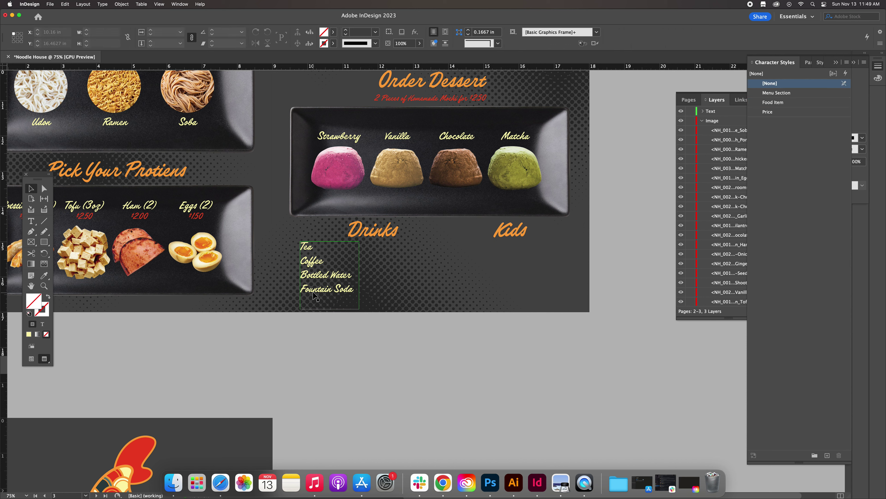
left_click_drag(315, 292, 374, 293)
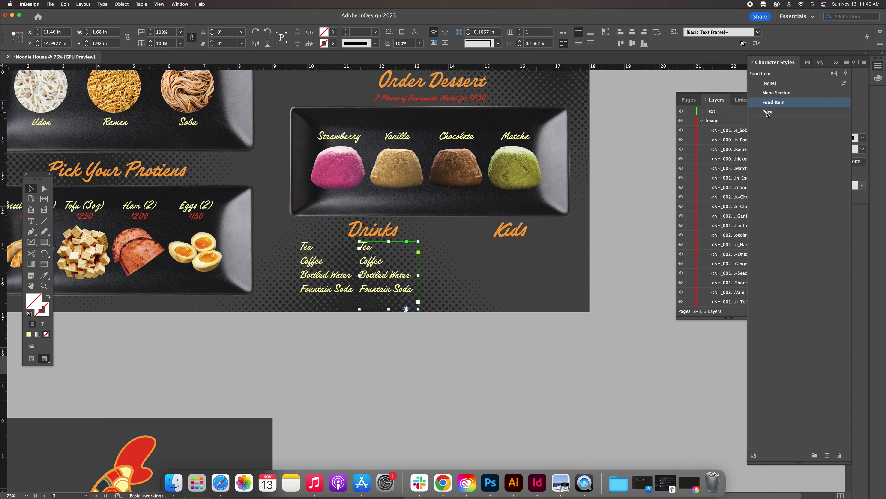
left_click(767, 112)
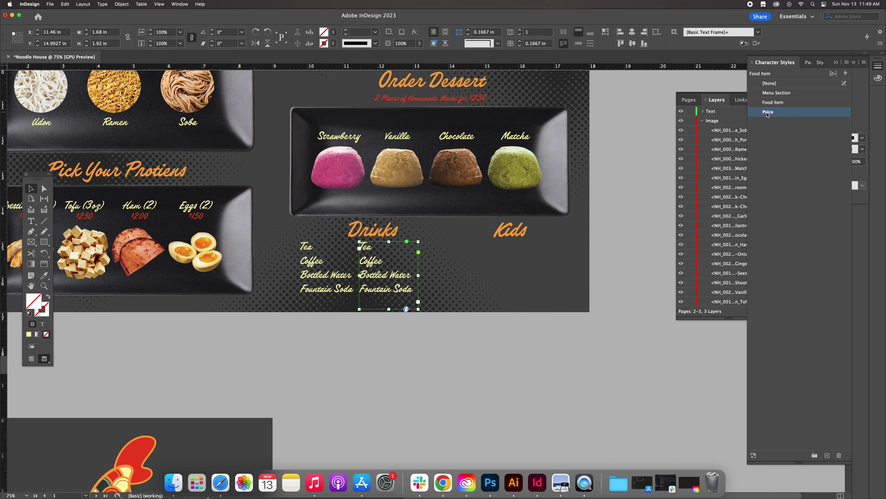
Step: Replace the duplicate's lines with the prices $2.00, $2.00, $1.00 and $1.50
double_click(371, 248)
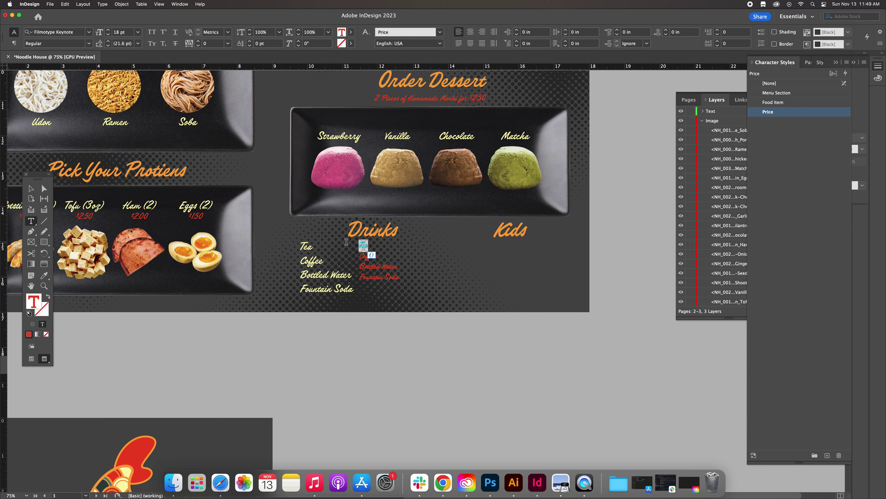
type("$2.00")
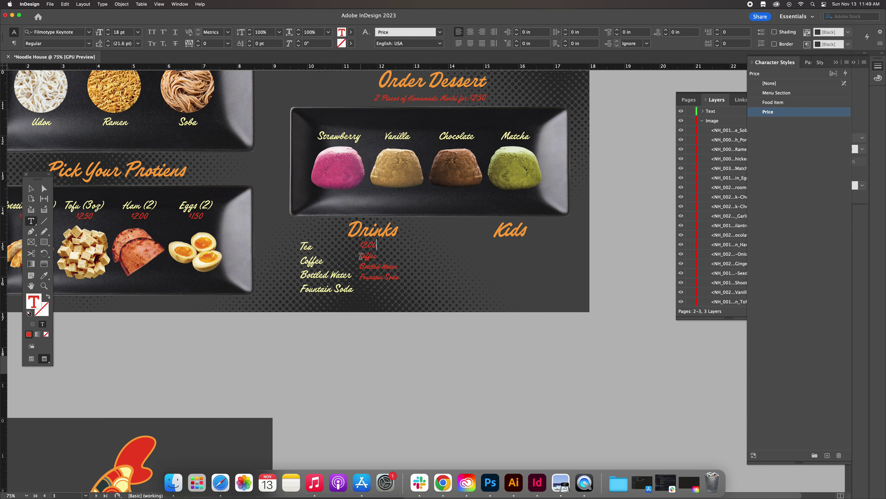
left_click_drag(360, 256, 386, 256)
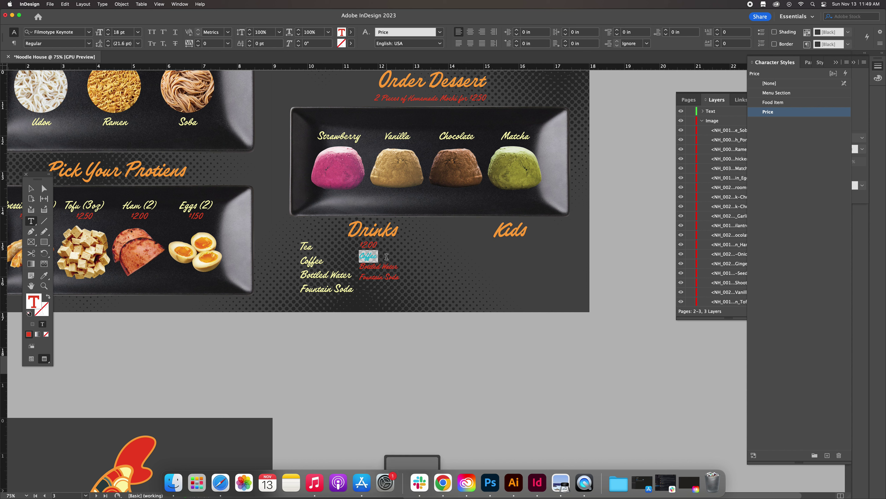
type("$2.00")
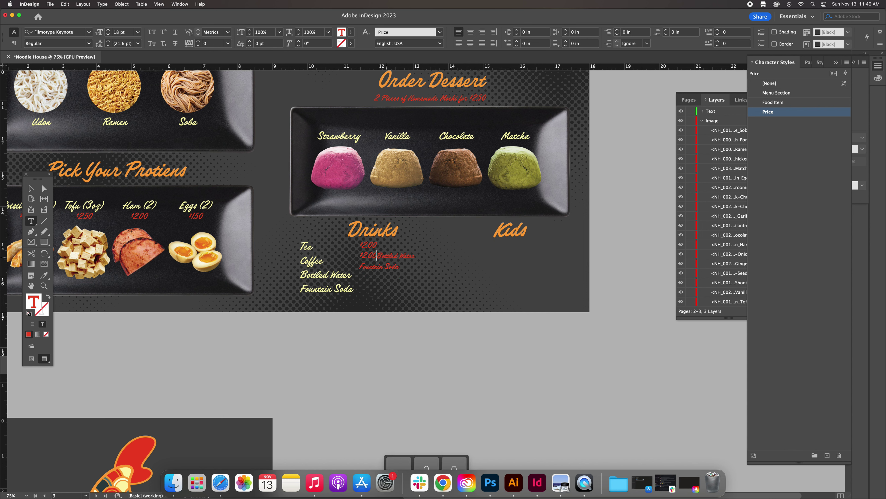
left_click(420, 271, "shift")
left_click(421, 271)
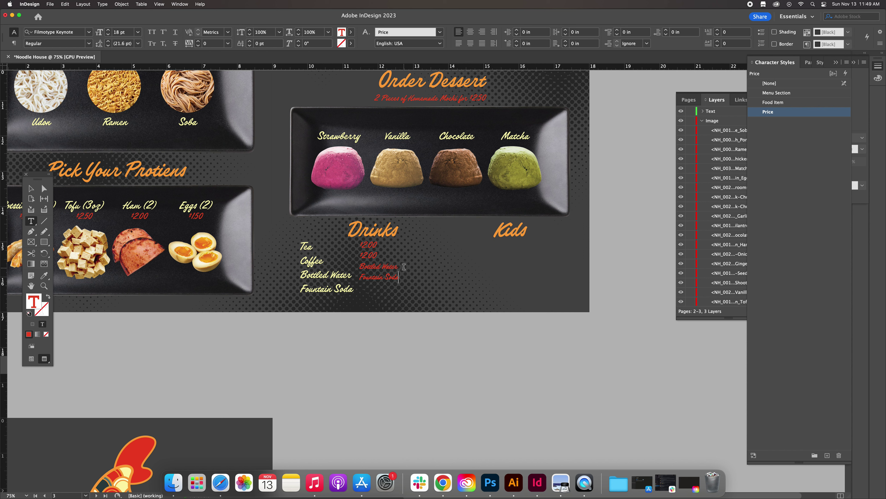
left_click_drag(364, 266, 413, 284)
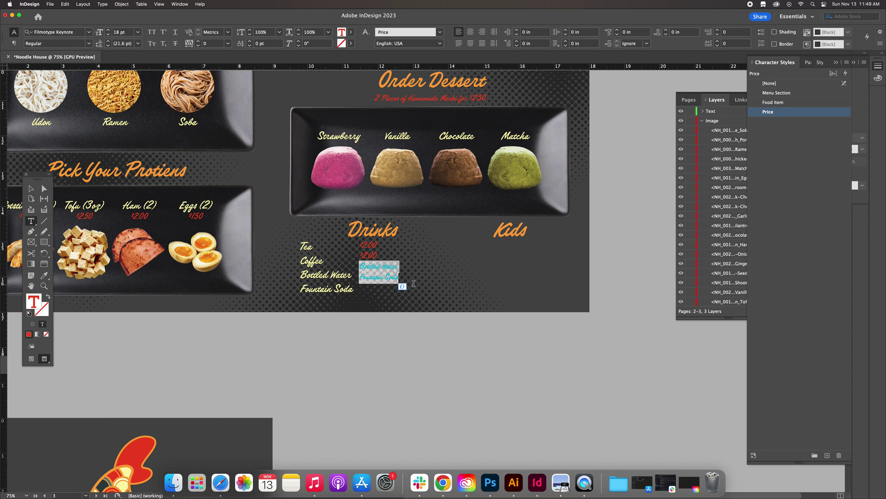
type("$100")
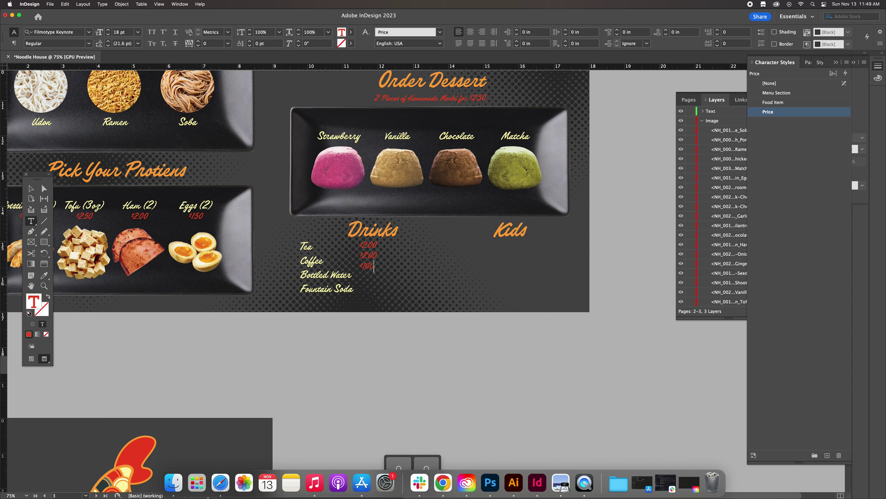
key("BackSpace")
key("BackSpace")
type("1.00 ")
type("$")
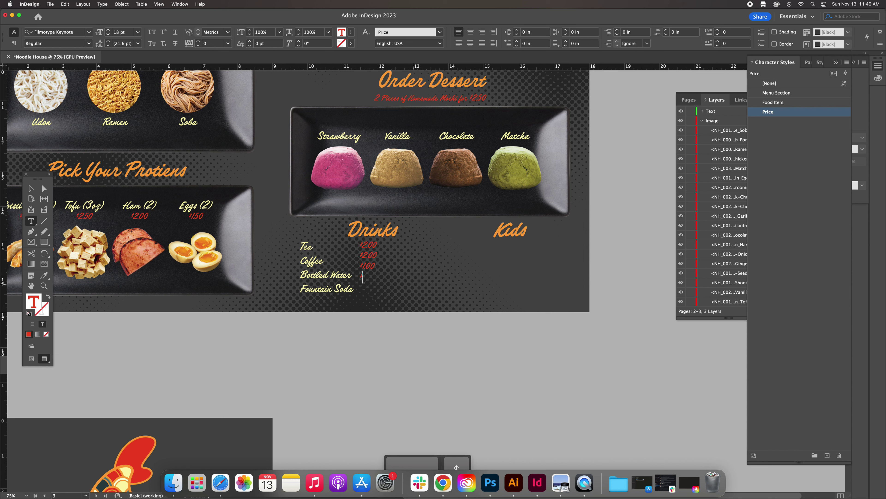
type("1.5")
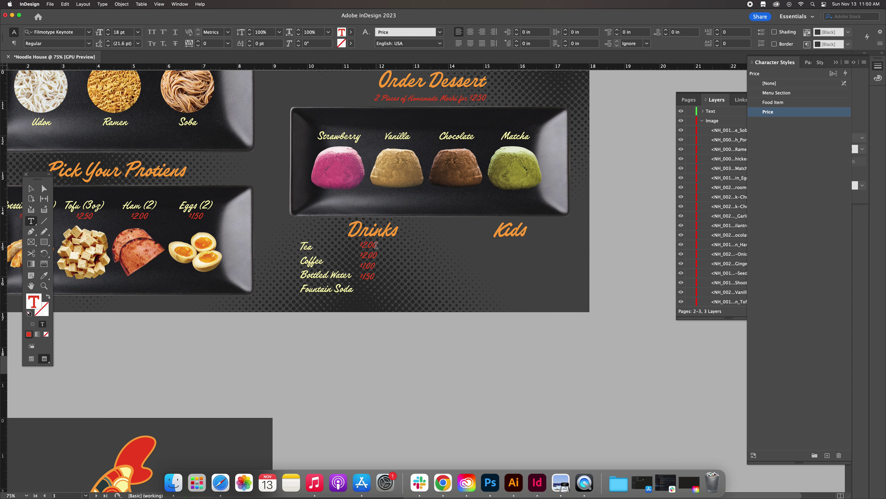
Step: Raise the price column's leading to 31 pt so each price lines up with its drink
left_click_drag(359, 244, 386, 247)
left_click_drag(310, 274, 352, 290)
left_click_drag(299, 241, 347, 301)
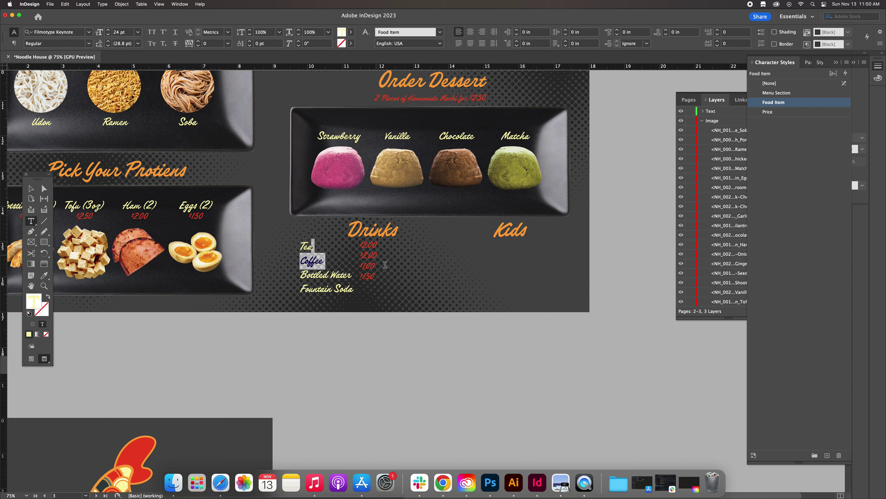
left_click(375, 242)
left_click_drag(376, 243, 360, 244)
left_click_drag(380, 287, 368, 241)
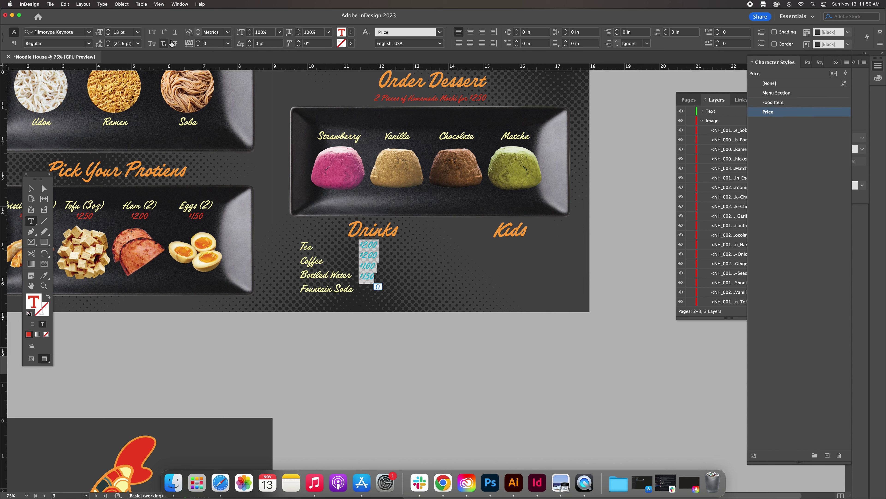
left_click(108, 41)
left_click(108, 41)
left_click(108, 41)
left_click(108, 42)
left_click(108, 41)
left_click(107, 42)
left_click(107, 42)
left_click(108, 42)
left_click(107, 42)
left_click(108, 41)
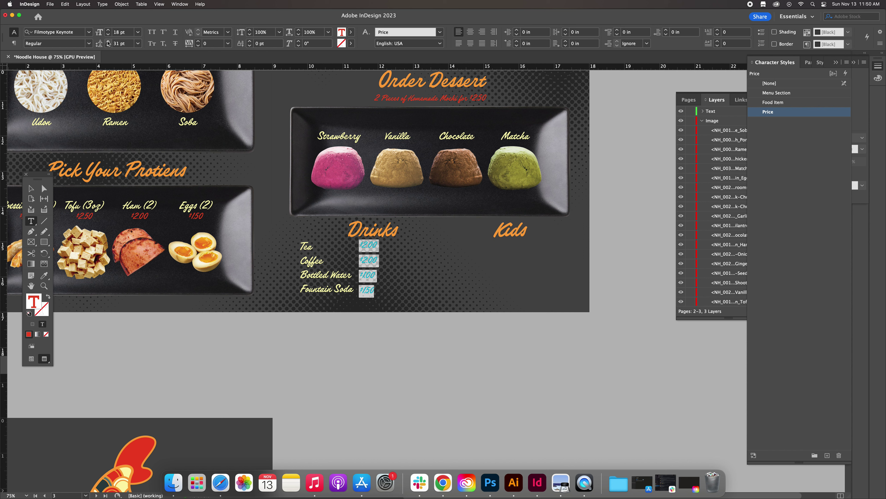
left_click(31, 188)
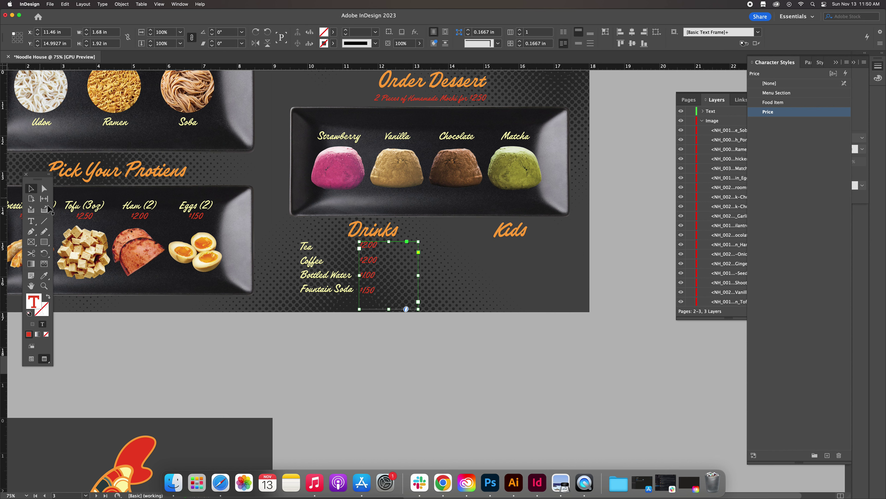
Step: Shift the drink names and prices columns slightly right under Drinks
left_click(375, 281)
left_click_drag(375, 281, 378, 281)
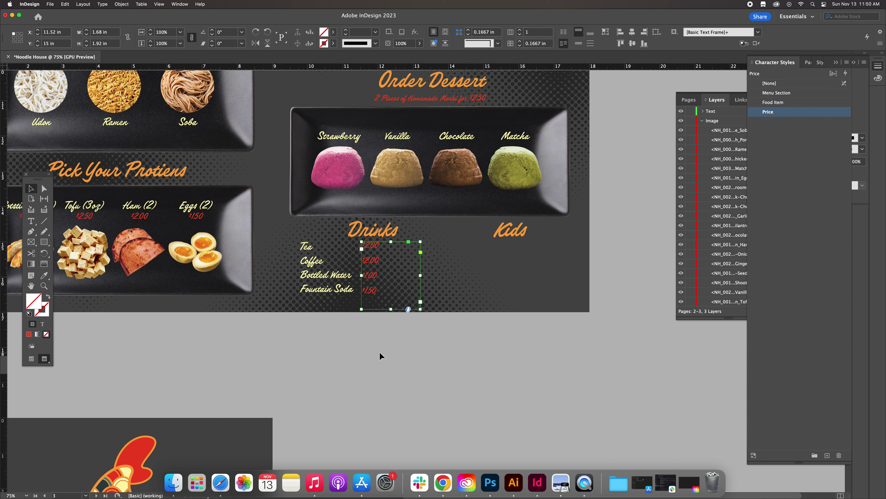
left_click(381, 356)
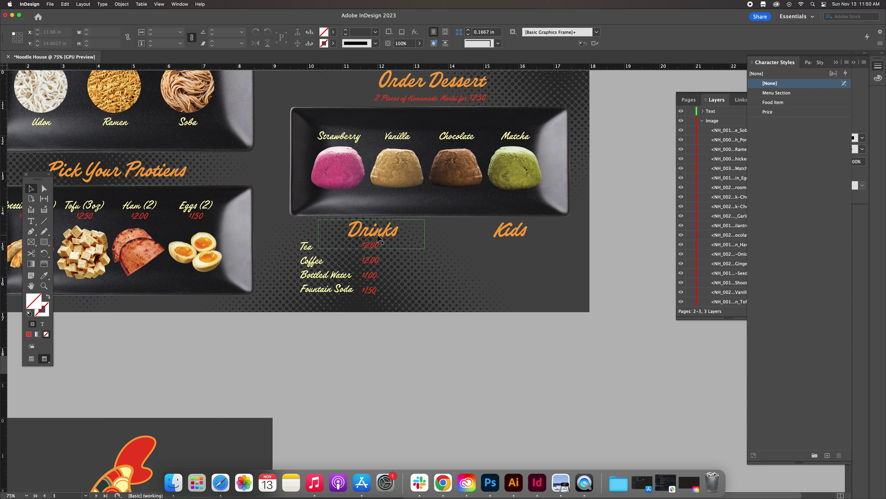
left_click(372, 252)
left_click(316, 278, "shift")
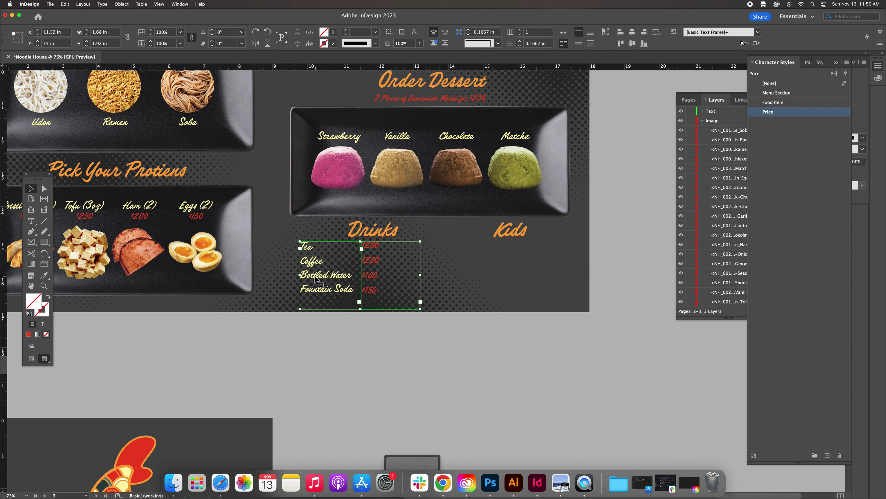
left_click_drag(316, 278, 329, 278)
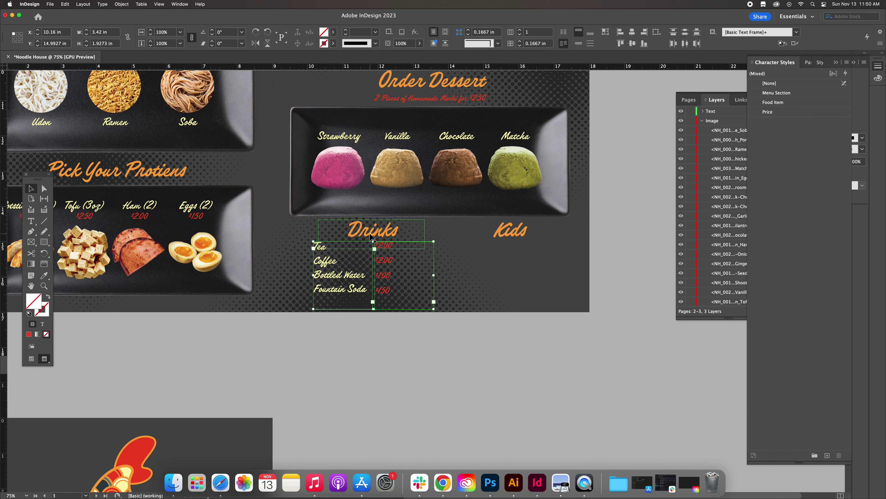
Step: Move the Drinks heading slightly left along the smart guide
left_click_drag(372, 237, 369, 237)
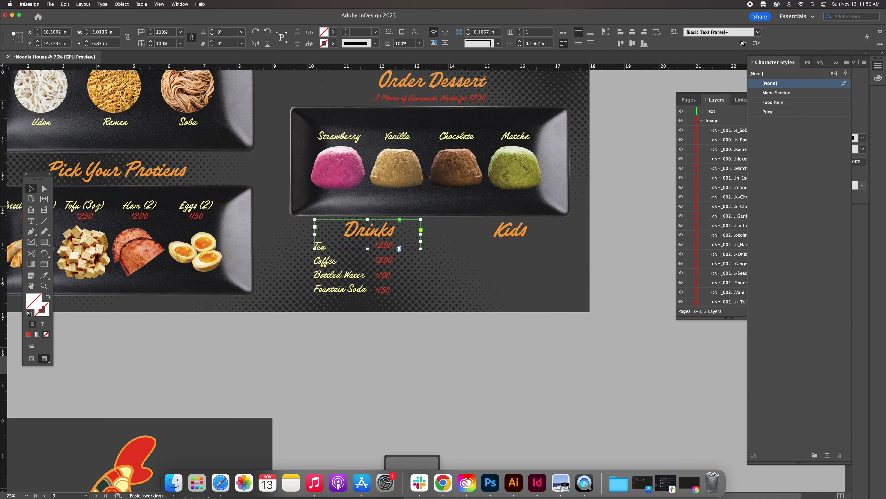
left_click(378, 374)
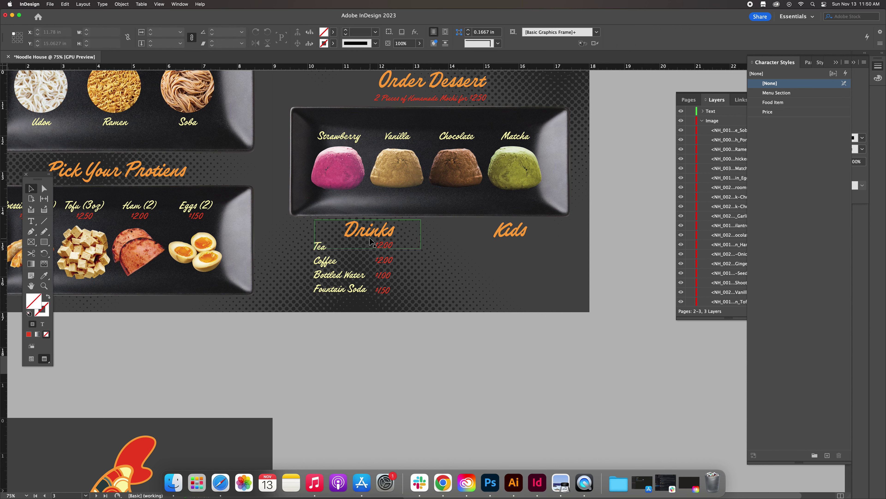
key("w")
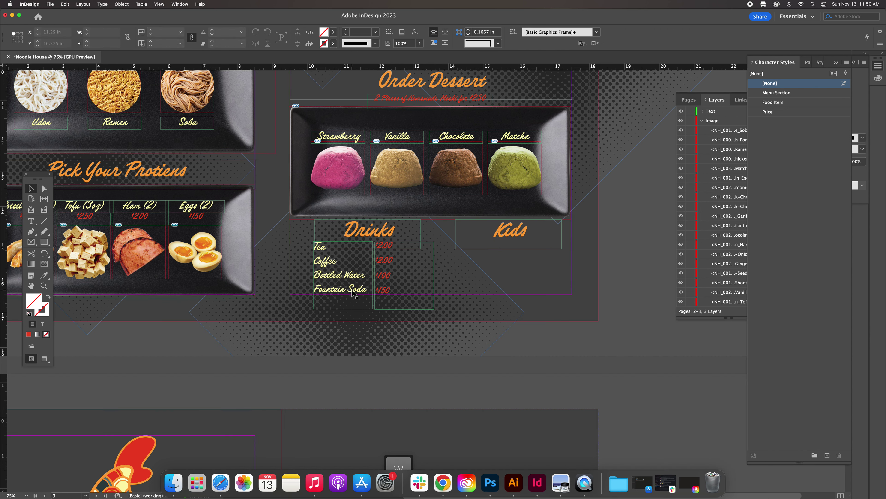
key("w")
Step: Select both the drink names frame and the drink prices frame
left_click(354, 292)
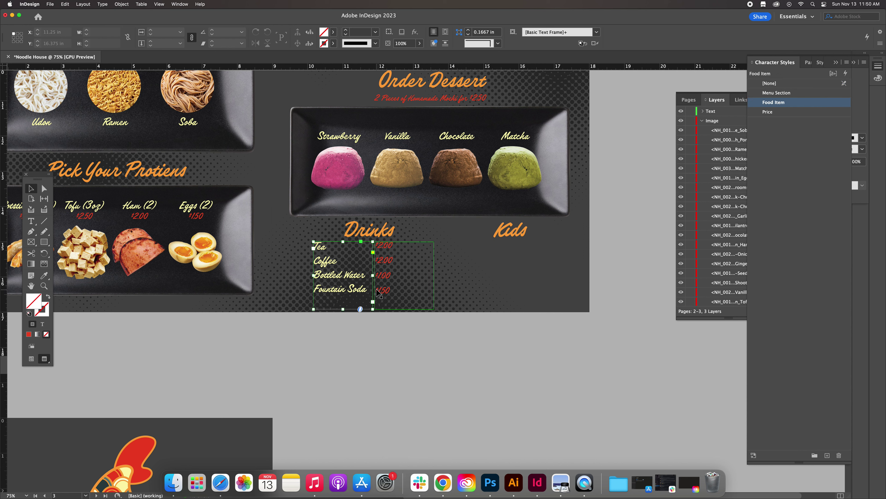
right_click(379, 257)
key("Escape")
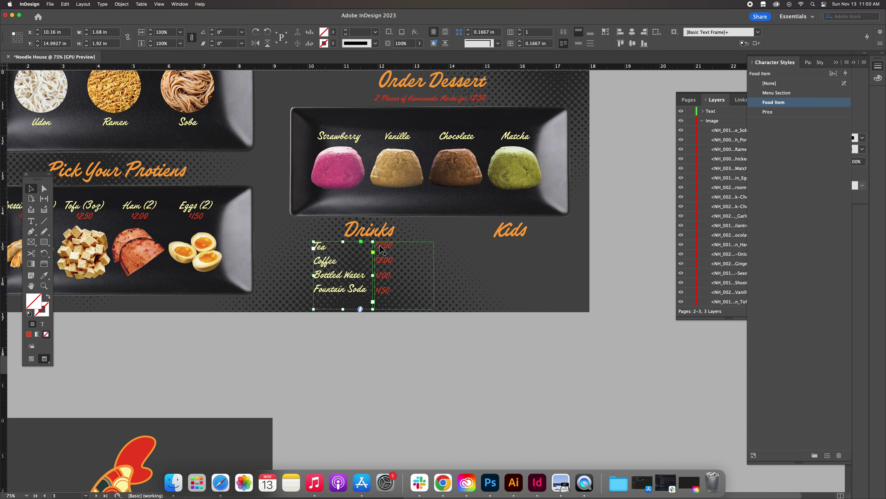
left_click(380, 255, "shift")
Step: Copy the drinks list under Kids and retype it as Chicken Broth, Plain Rice, Plain Noodles, Juicebox
left_click_drag(333, 279, 448, 246)
double_click(457, 245)
type("Chicken Broth")
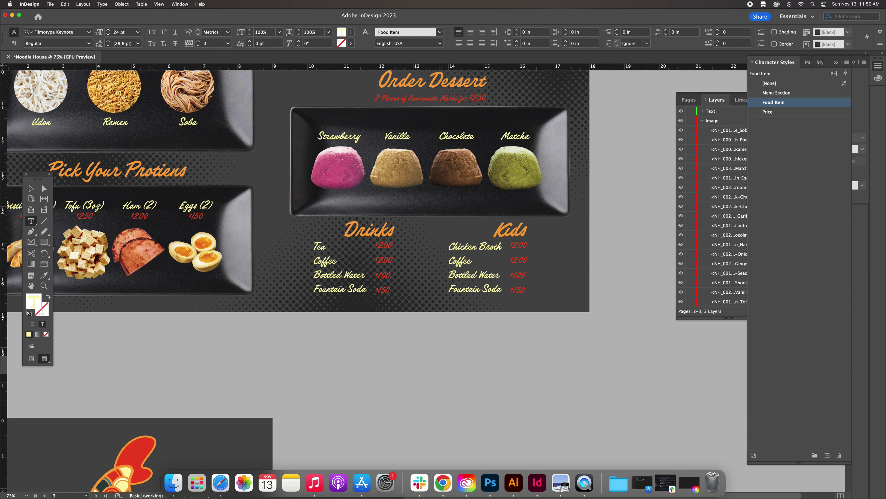
left_click_drag(448, 261, 499, 266)
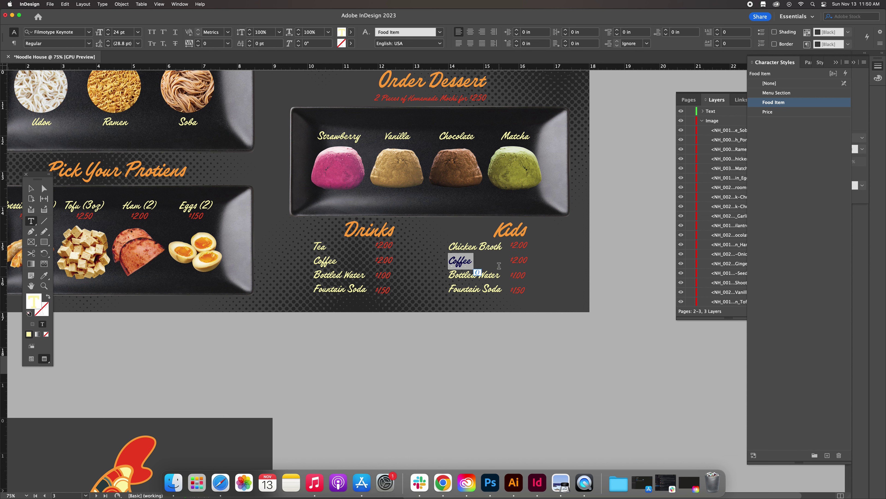
type("Plain RiceBot-")
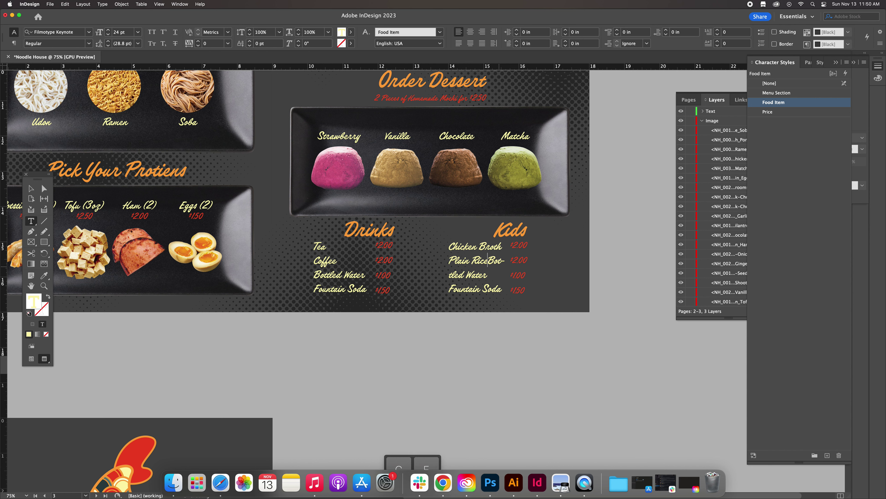
key("Return")
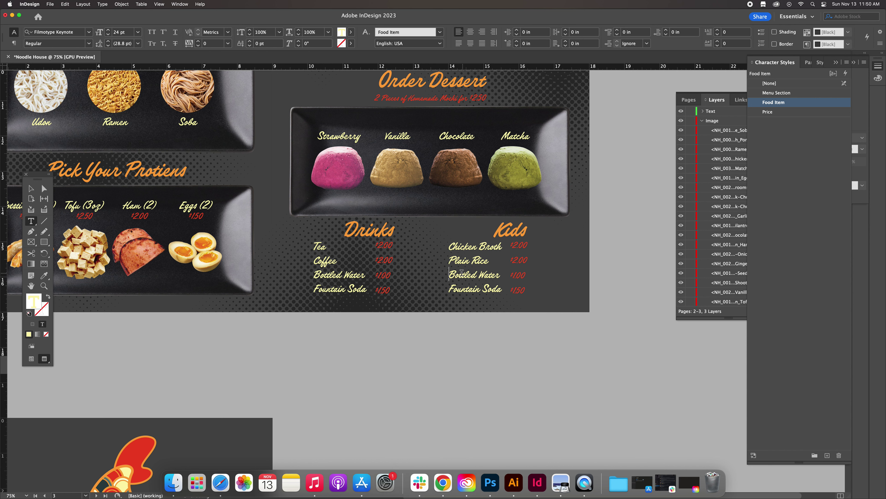
left_click_drag(450, 275, 505, 287)
type("Plai")
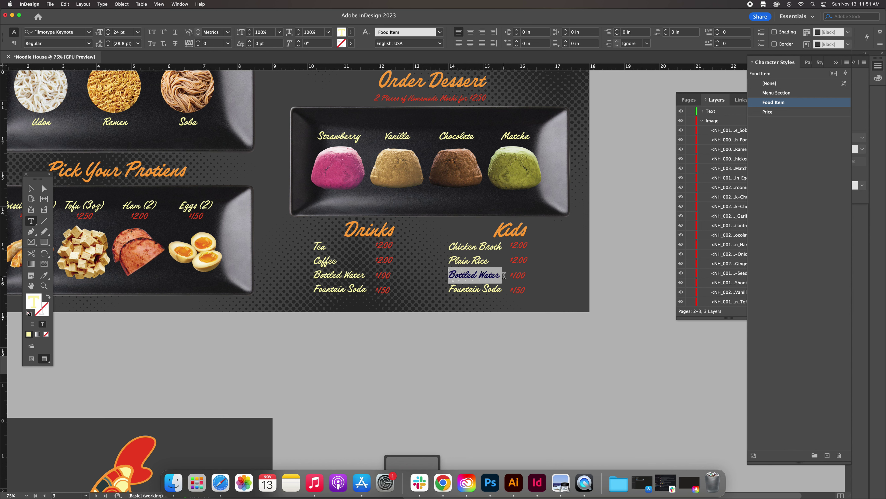
type("n NoodlesFountain Soda")
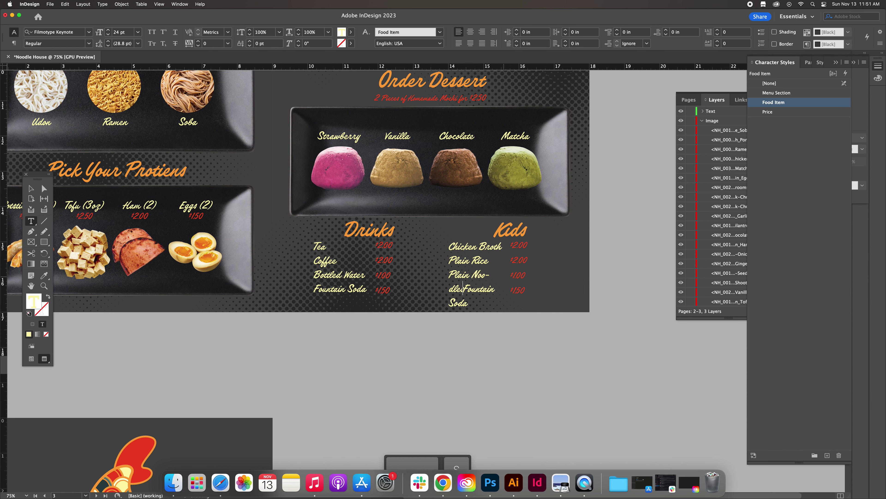
key("Return")
left_click_drag(446, 291, 505, 300)
type("Juicebox")
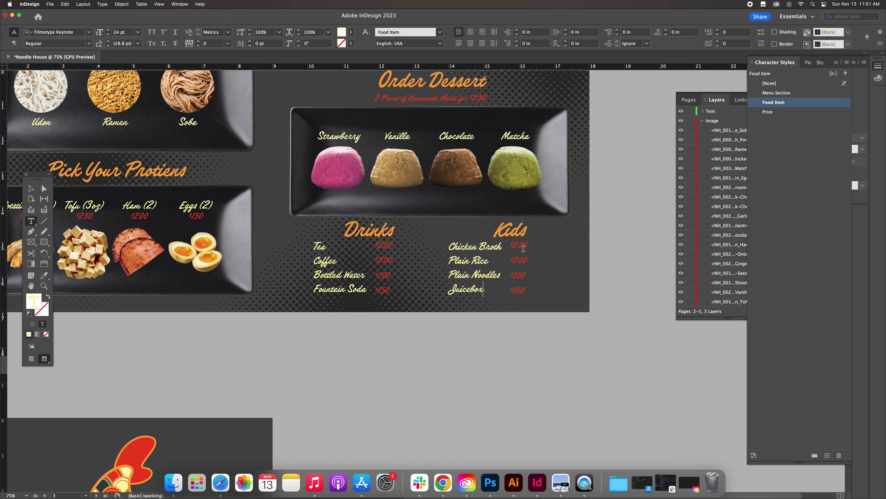
Step: Change the Kids prices to $1.00, $2.50, $2.50 and $1.00
left_click(517, 244)
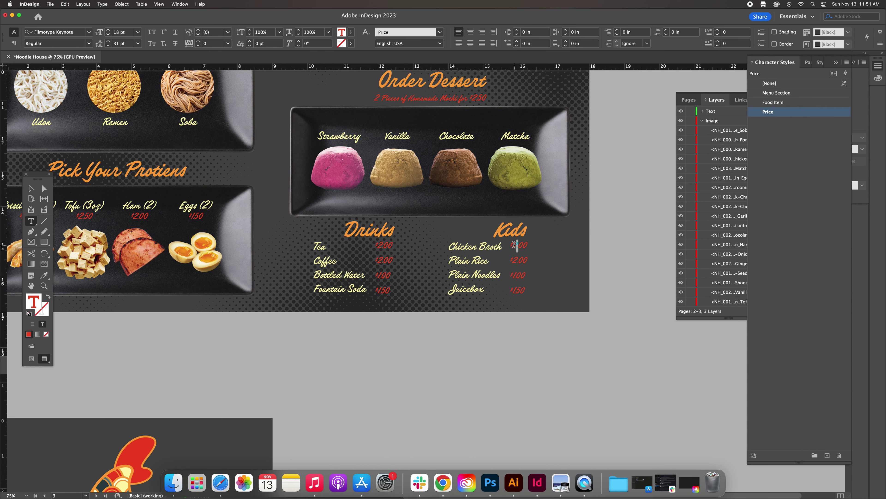
key("shift+Left")
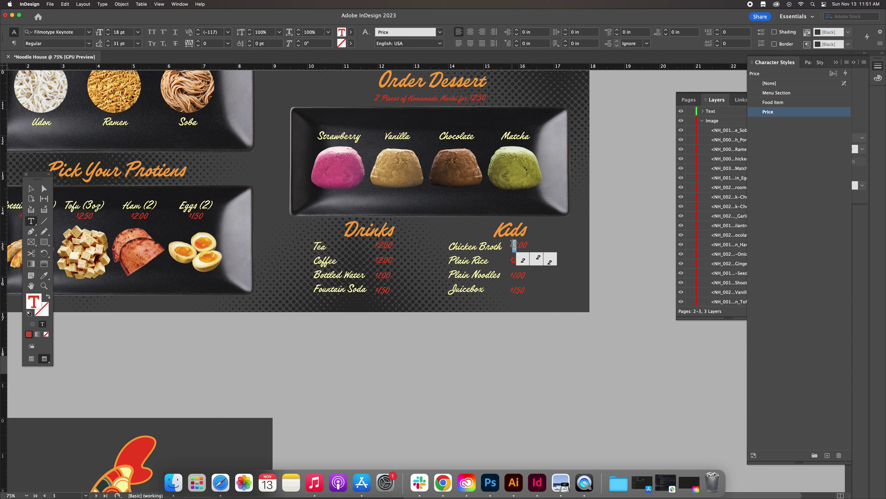
type("1.")
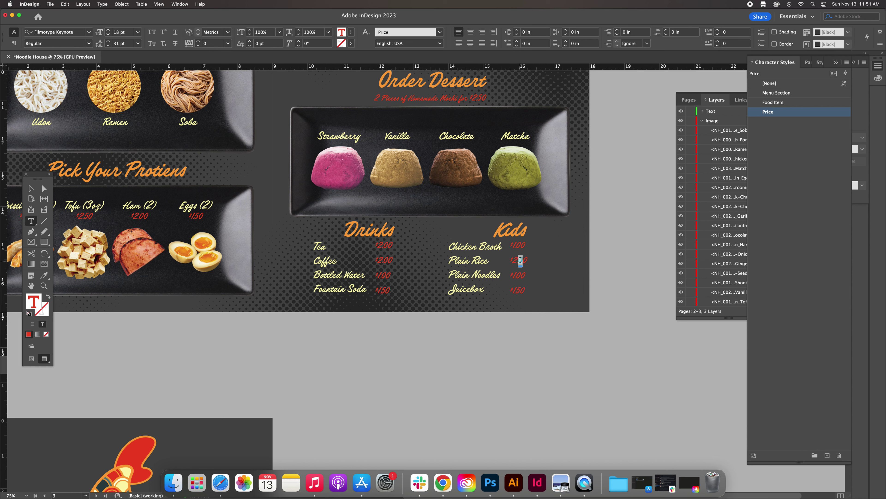
type("5")
left_click(513, 275)
type("25")
left_click(517, 275)
Step: Nudge the Drinks and Kids headings up slightly together
left_click(30, 189)
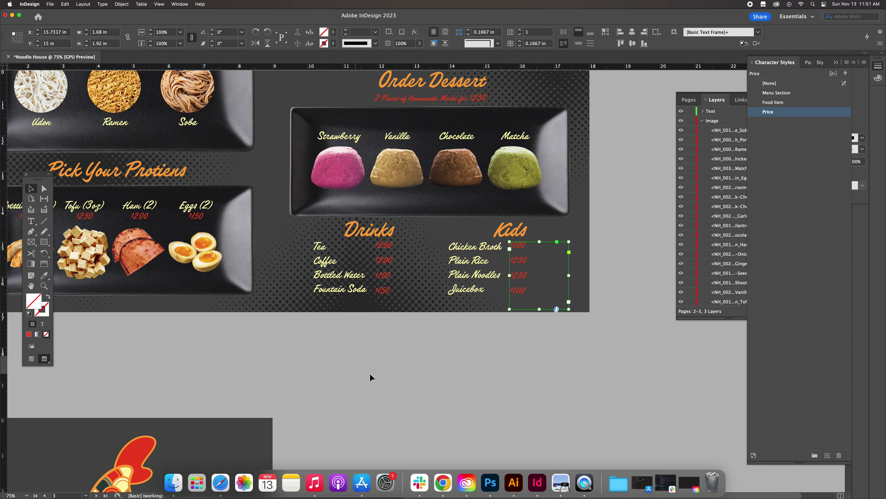
left_click(412, 343)
key("w")
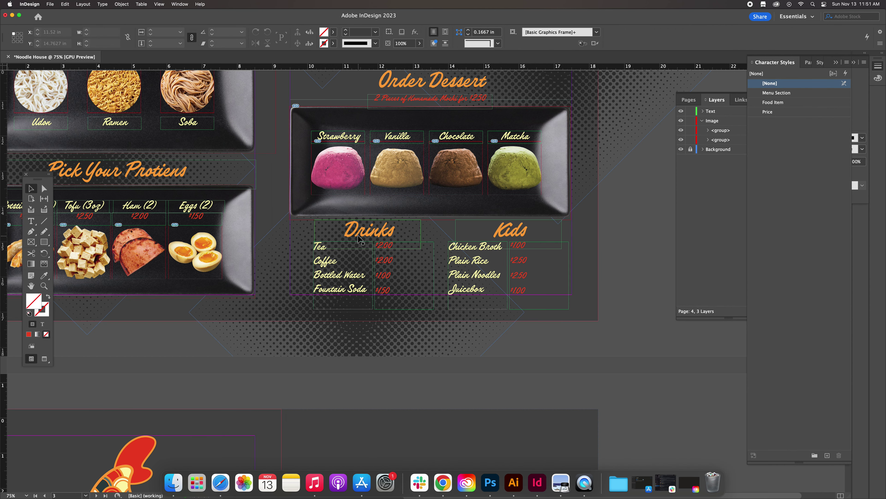
left_click(391, 235)
left_click(506, 235, "shift")
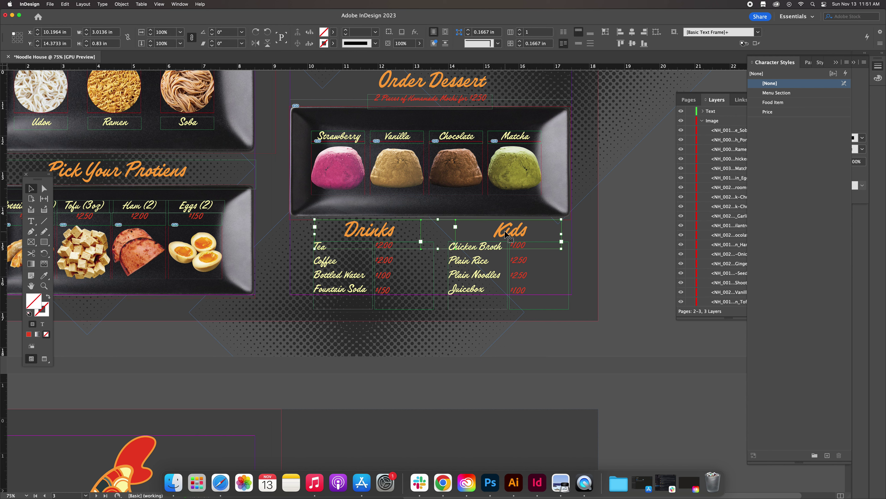
key("Up")
key("Up")
key("Up")
key("Up")
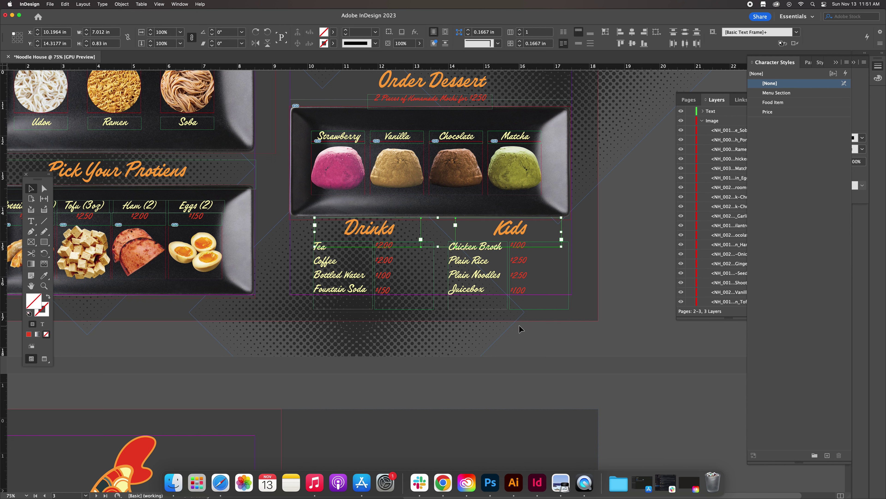
left_click(530, 359)
Step: Zoom out to the whole food spread and close the floating Layers panel
scroll(433, 202, "up", 10)
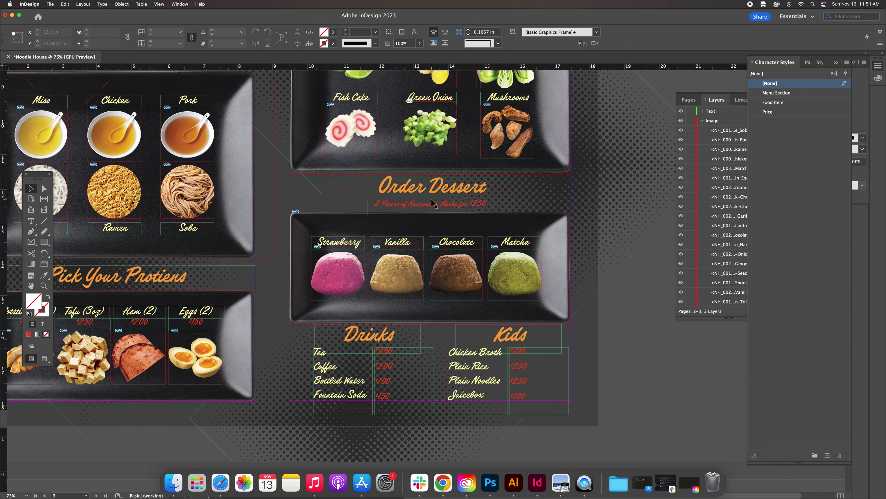
scroll(433, 203, "up", 7)
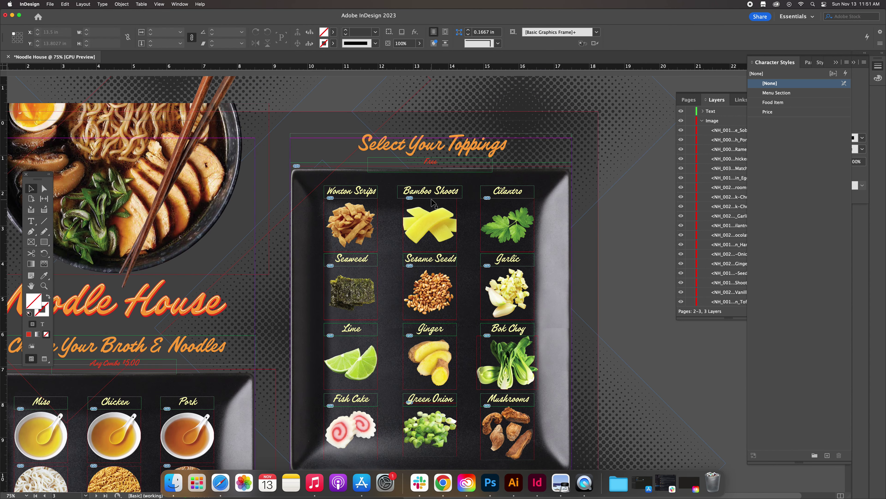
scroll(433, 203, "down", 8)
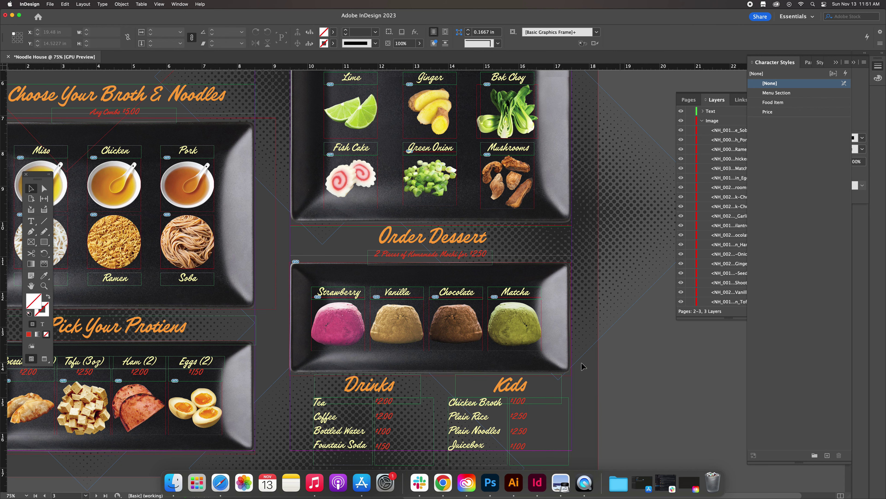
key("super+minus")
key("super+minus")
key("super+minus")
key("super+minus")
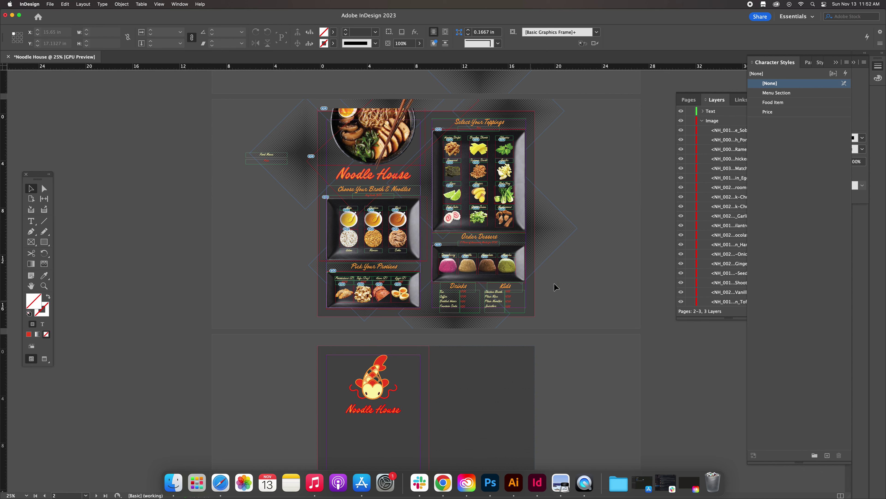
left_click(714, 101)
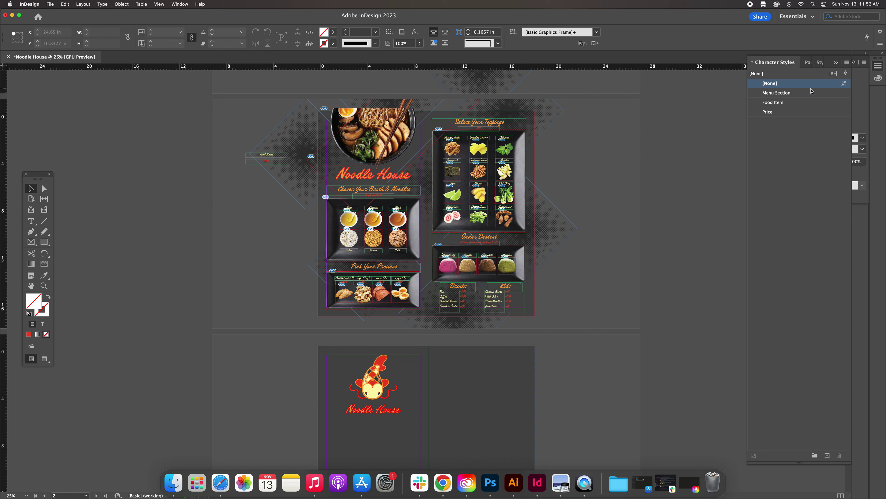
Step: Bring up the Layers panel and make the Background layer active
left_click_drag(836, 63, 799, 89)
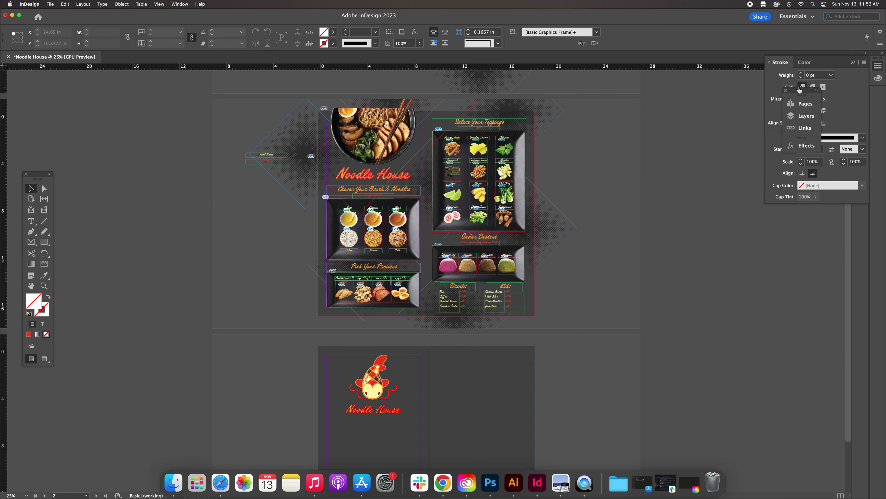
left_click(181, 4)
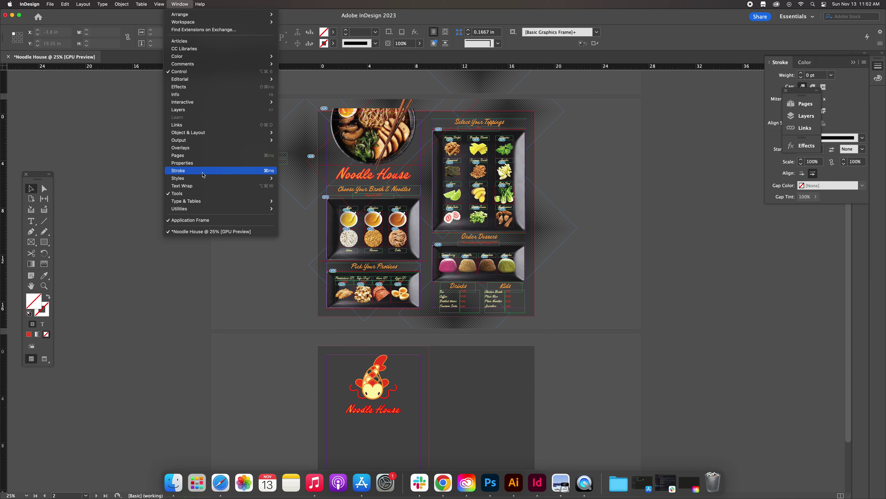
left_click(202, 111)
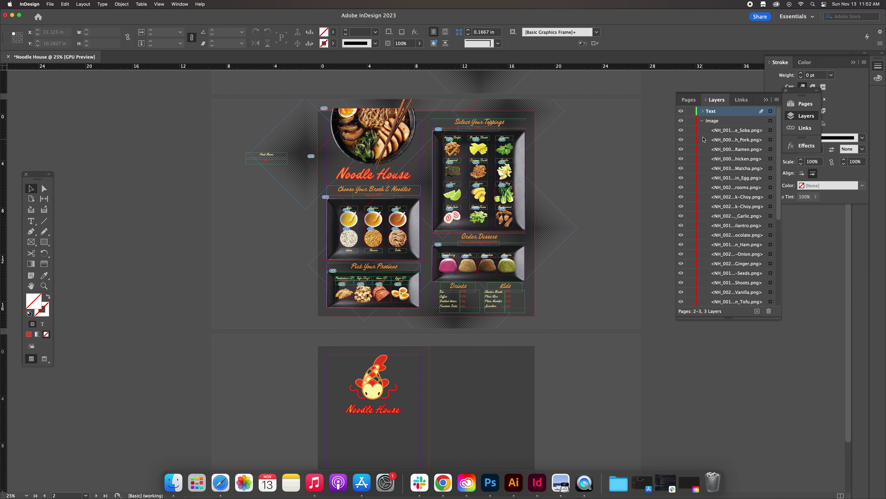
left_click(698, 120)
left_click(703, 130)
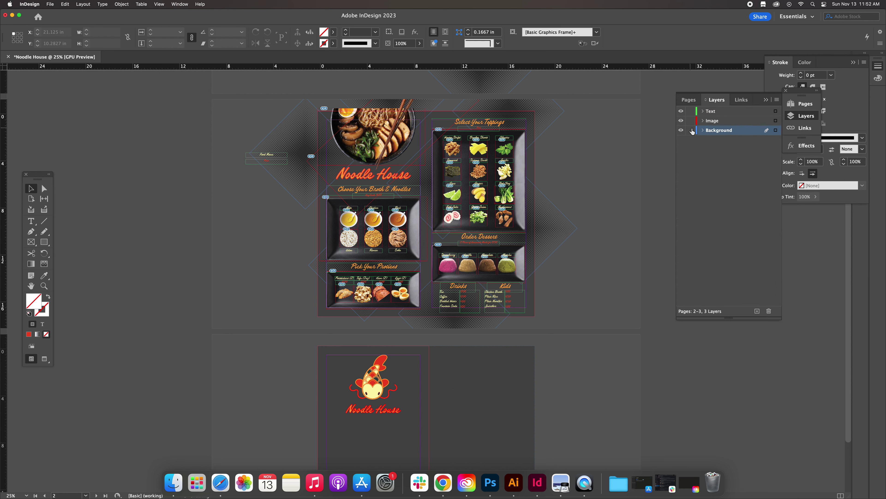
Step: Select the four diamond frames on the spread, lock the Image layer, then select the cover diamond
left_click(538, 134)
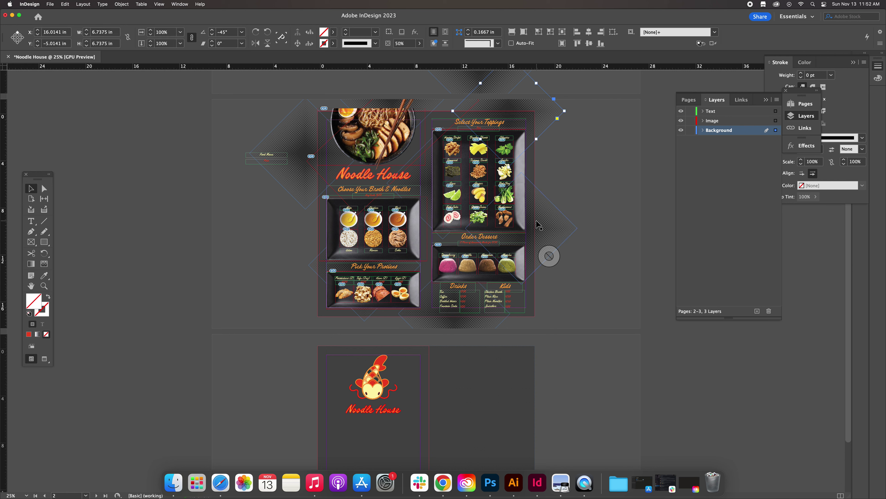
left_click(542, 225, "shift")
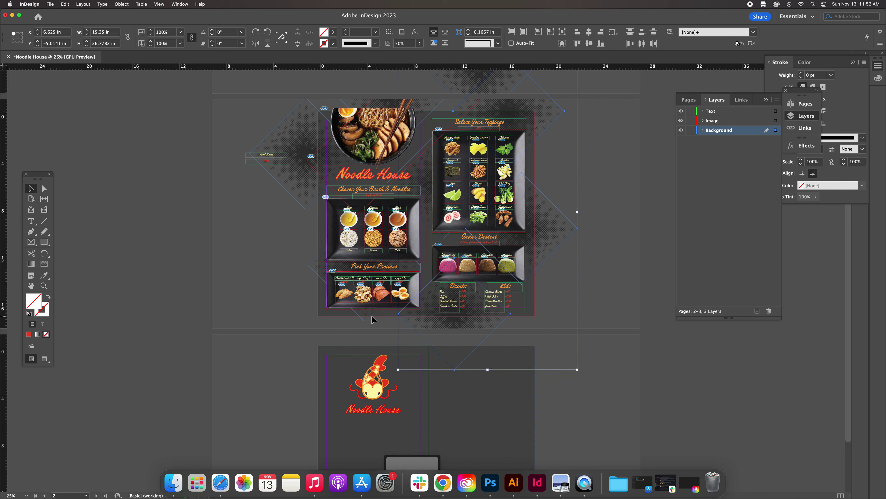
left_click(367, 322, "shift")
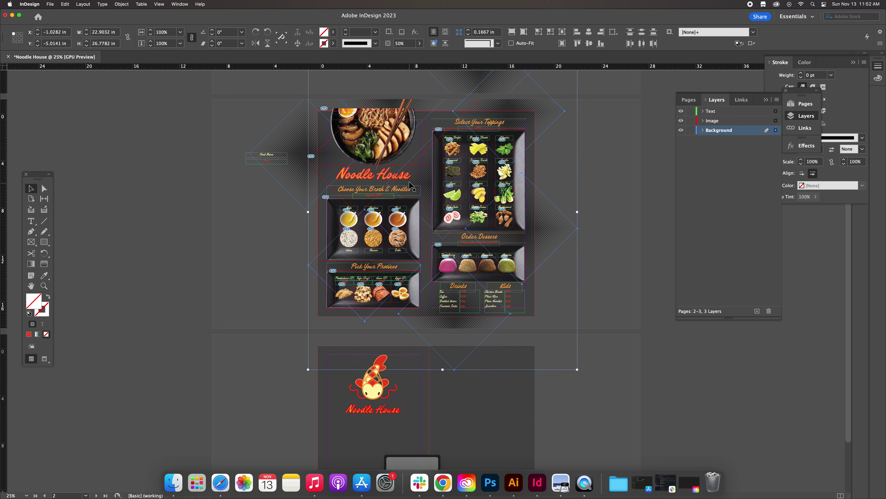
left_click(265, 149, "shift")
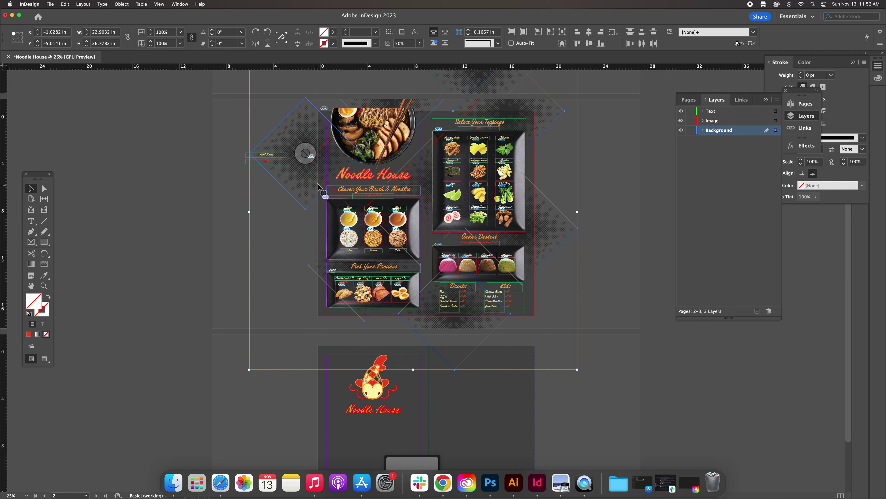
left_click(433, 105, "shift")
left_click(437, 111, "shift")
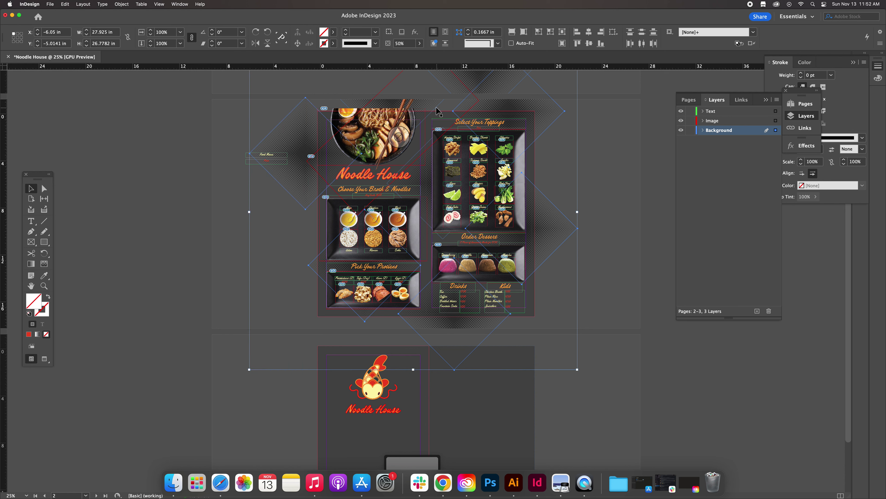
left_click(439, 111, "shift")
left_click(691, 121)
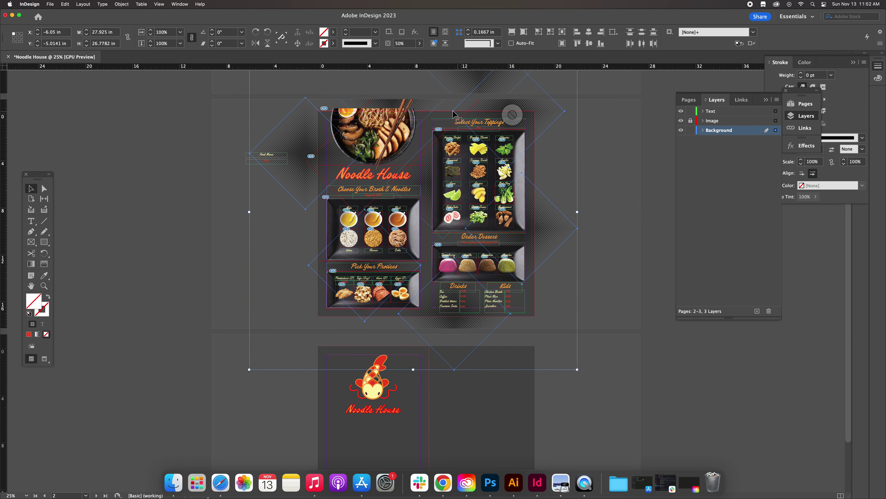
left_click(465, 98)
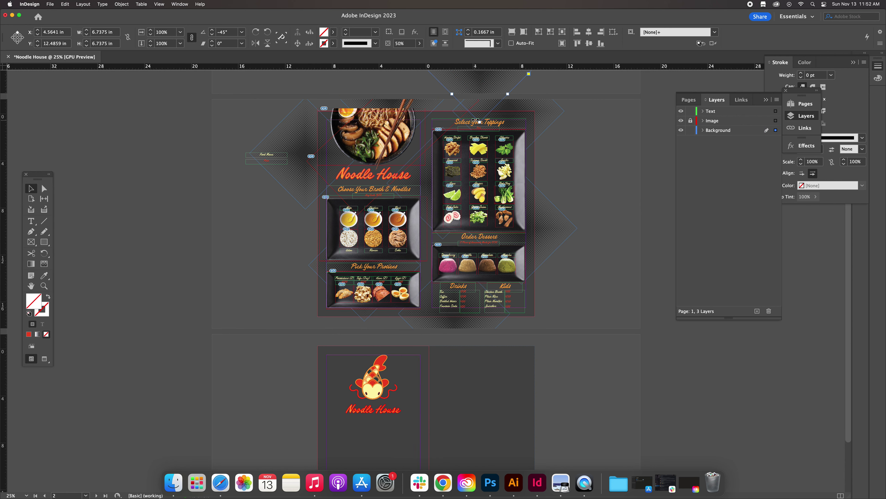
Step: Set the cover's rotated diamond frame to 30% opacity in Effects
scroll(468, 126, "up", 2)
scroll(464, 142, "up", 5)
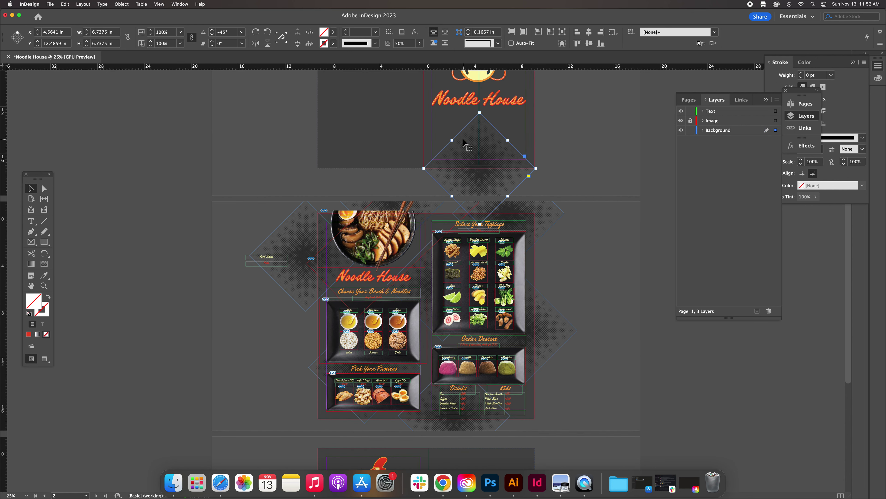
scroll(465, 142, "up", 5)
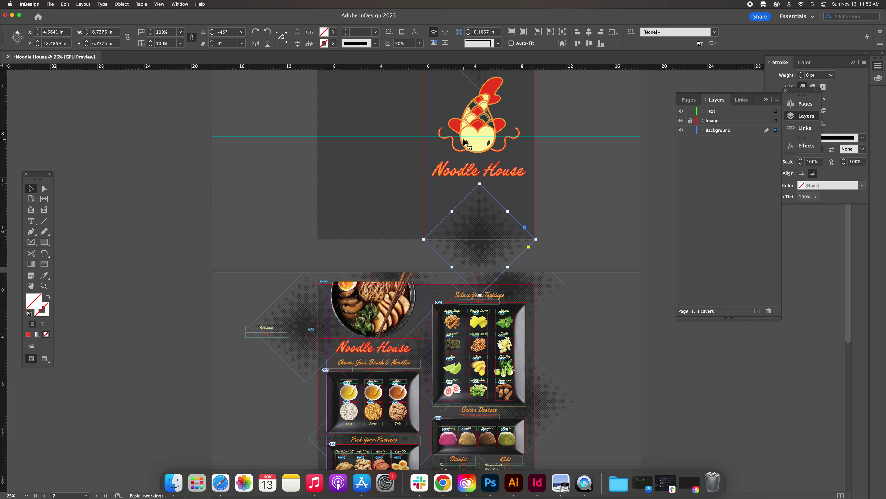
left_click(477, 81)
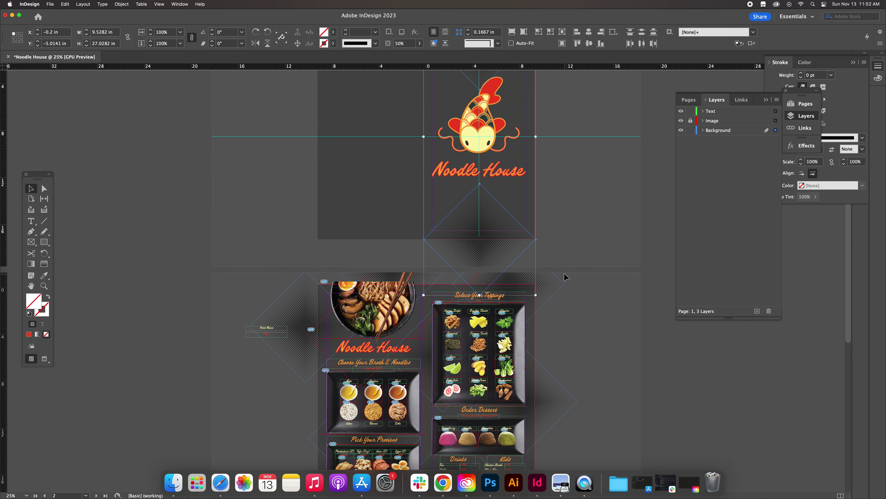
scroll(565, 277, "down", 4)
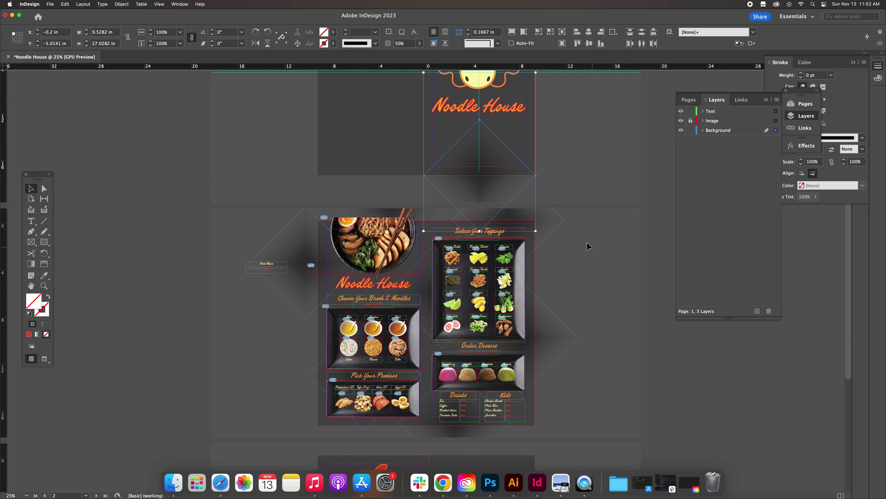
left_click(475, 174)
scroll(514, 190, "up", 4)
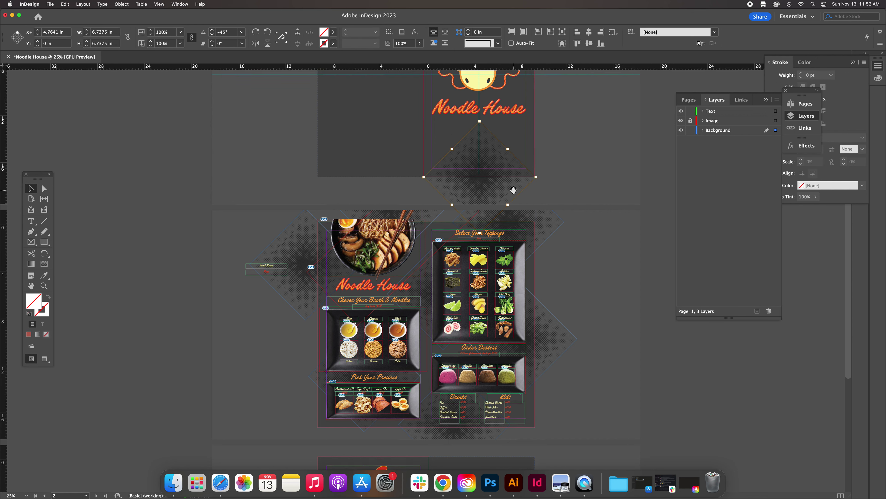
scroll(515, 107, "up", 2)
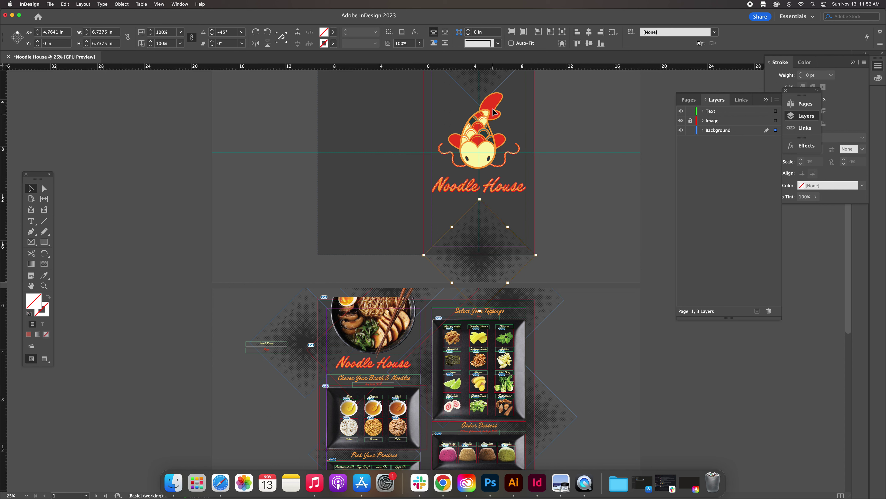
left_click(499, 87, "shift")
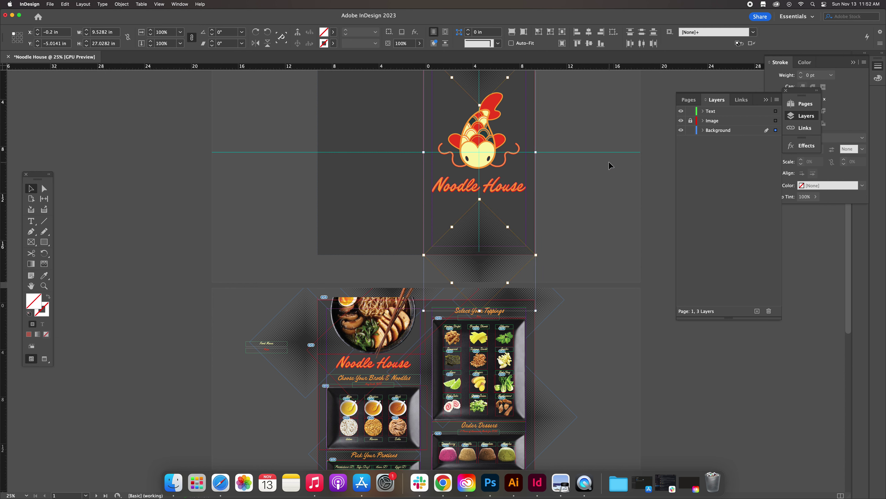
left_click(799, 145)
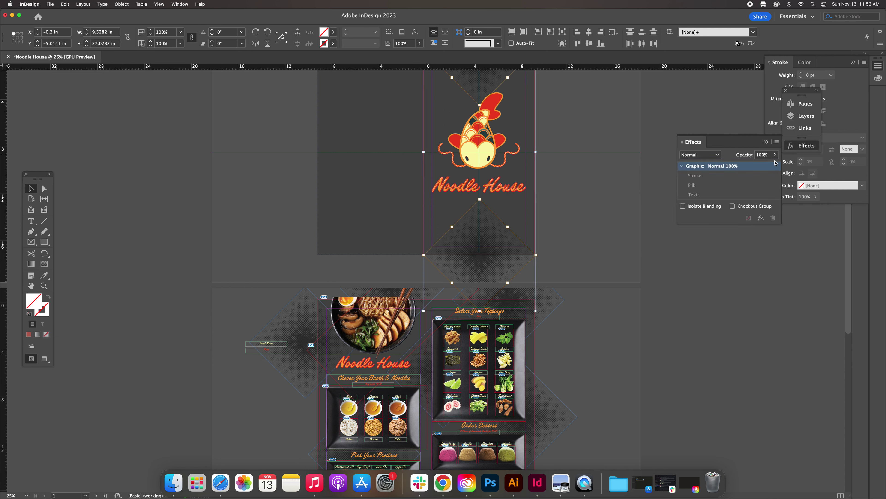
left_click(479, 253)
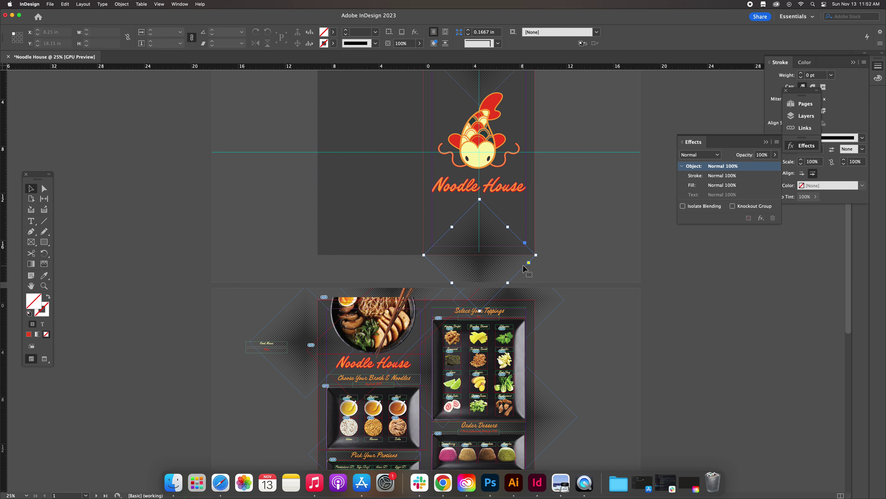
scroll(516, 96, "up", 2)
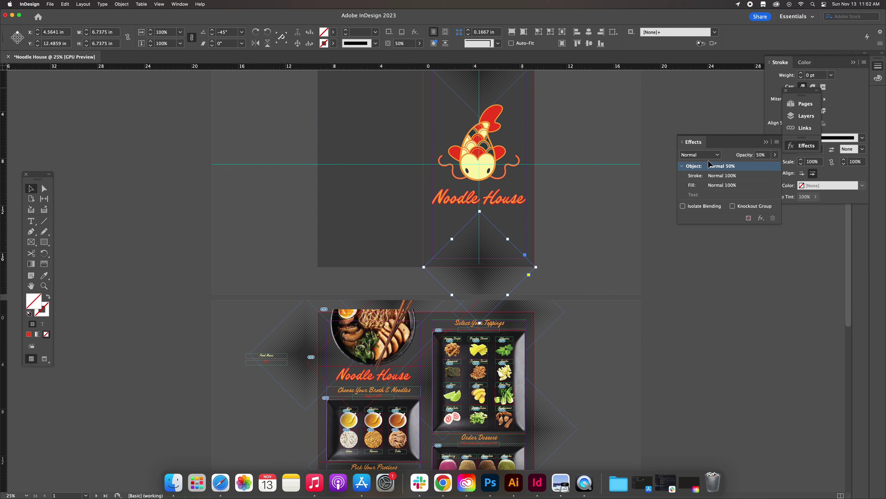
double_click(763, 155)
type("30")
key("Return")
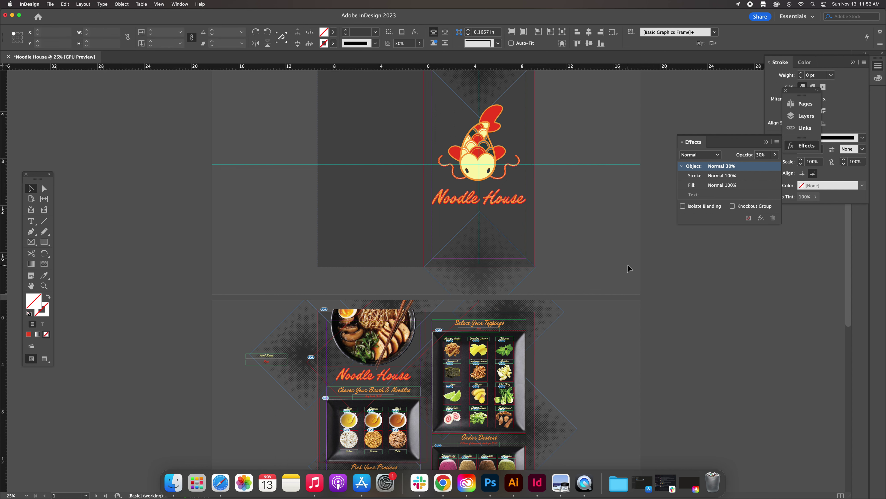
left_click(628, 265)
Step: Select the five diamond frames on the food spread and set them to 30% opacity
scroll(628, 265, "down", 3)
scroll(626, 266, "down", 1)
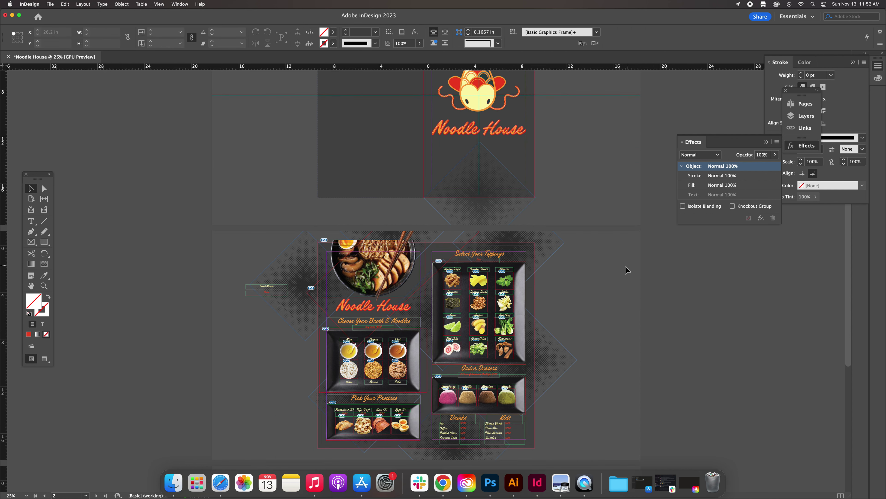
left_click(311, 272)
left_click(357, 240)
left_click(546, 246, "shift")
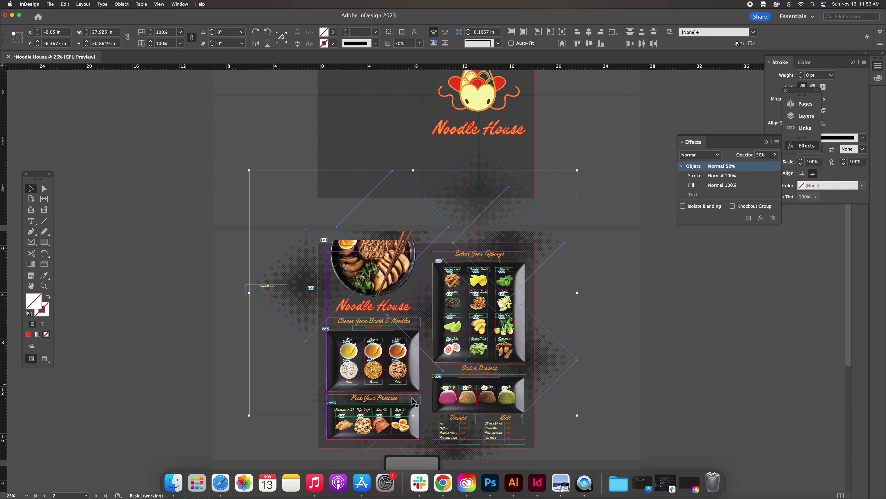
left_click(364, 397, "shift")
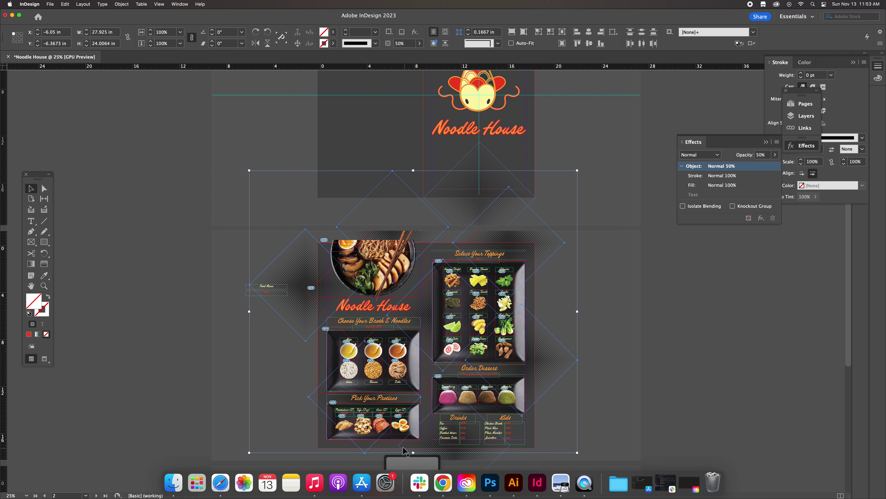
left_click(454, 443, "shift")
double_click(761, 154)
type("30")
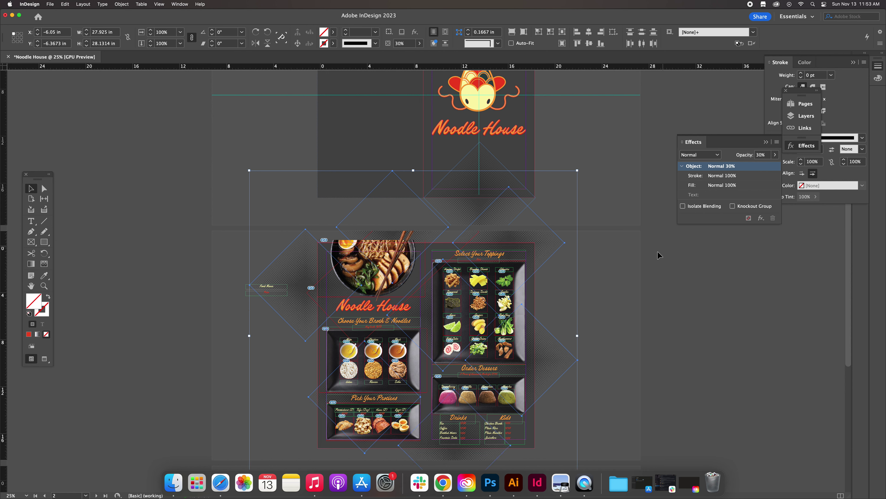
left_click(591, 293)
scroll(646, 258, "down", 3)
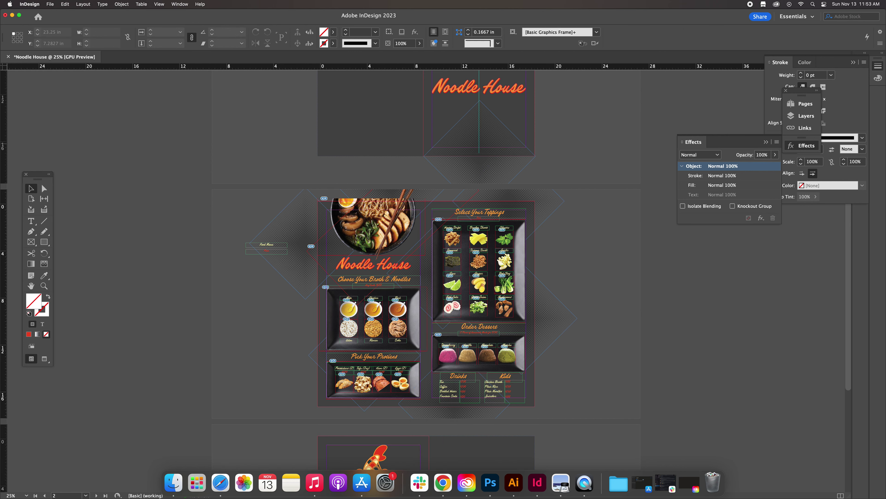
Step: Lock the Background layer and scroll down to the koi-logo back page
left_click(805, 115)
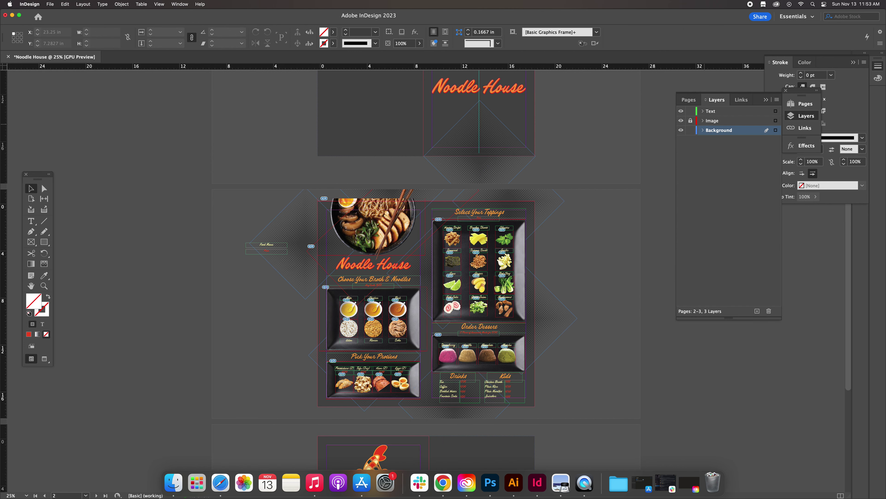
left_click(691, 132)
scroll(478, 283, "down", 2)
scroll(477, 283, "down", 5)
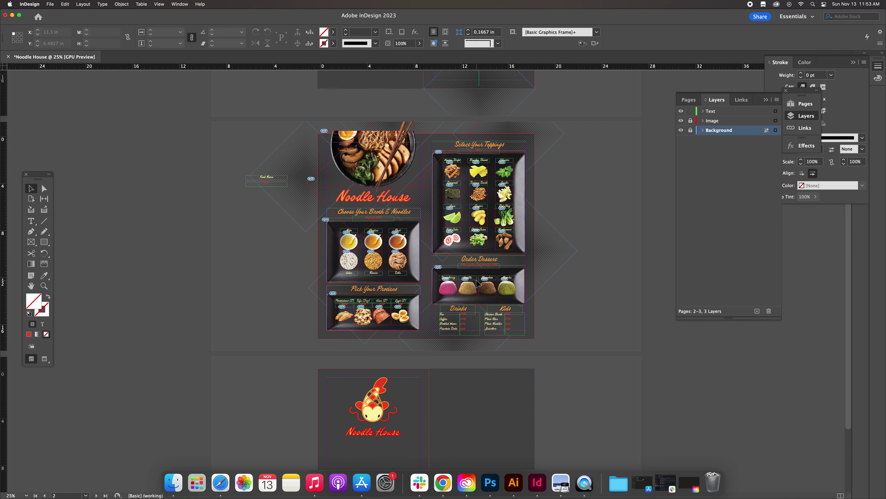
scroll(552, 295, "down", 2)
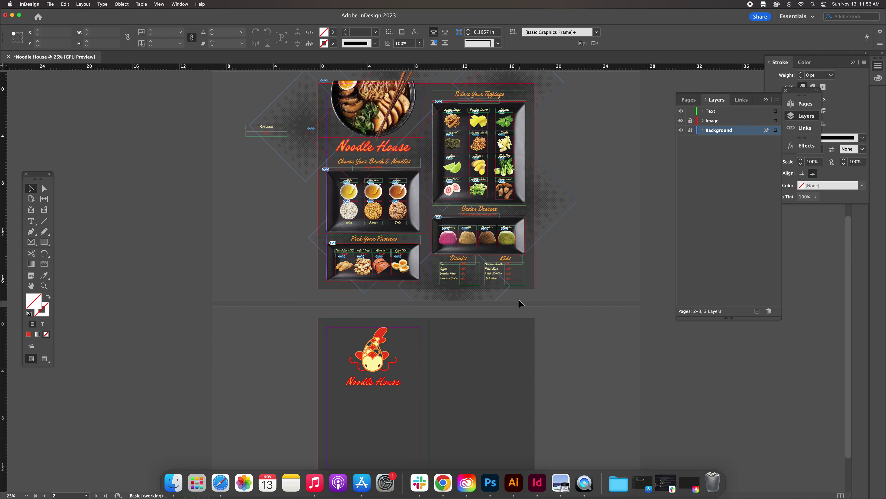
scroll(522, 301, "down", 3)
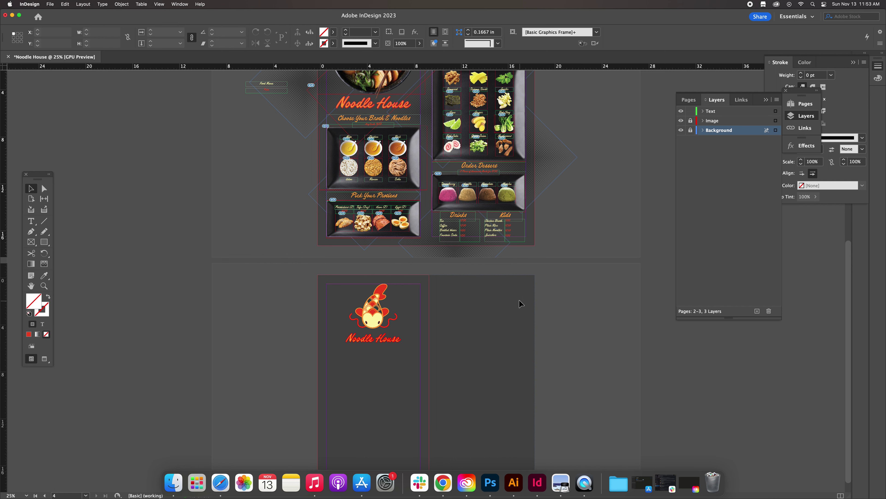
scroll(384, 346, "down", 1)
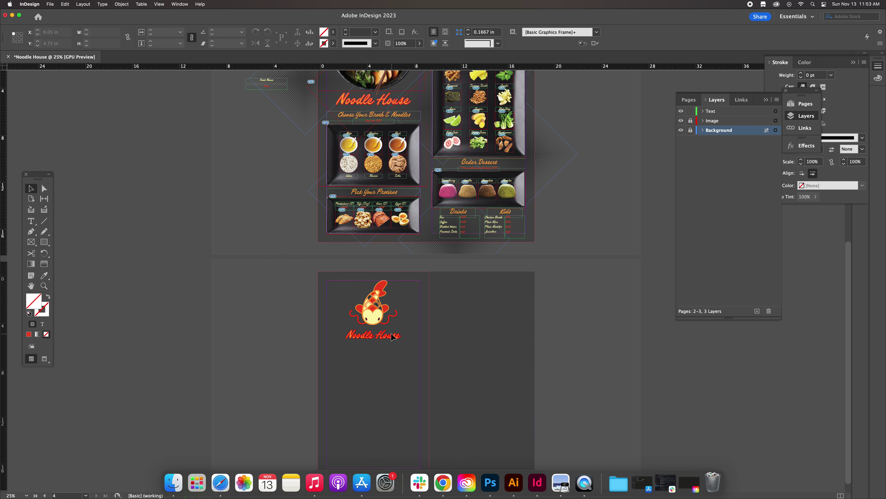
Step: Copy the Drinks text frame onto the back page below the logo and centre-align it
left_click(452, 227)
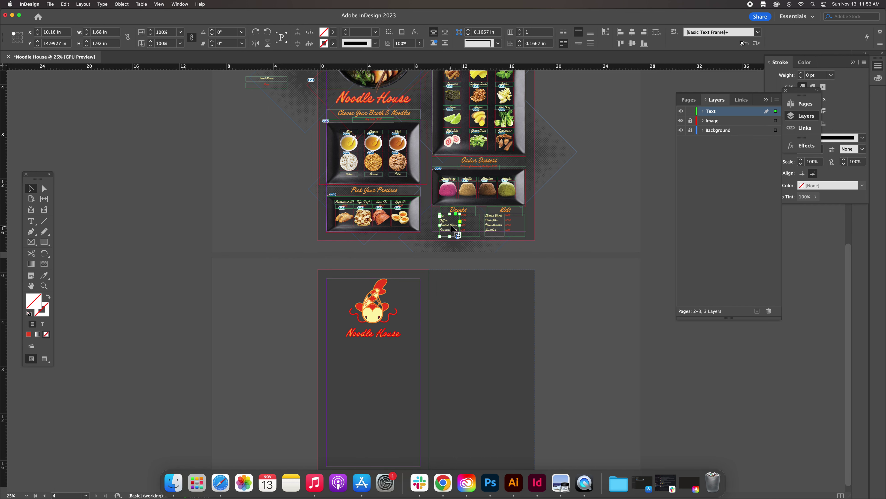
left_click_drag(451, 228, 401, 353)
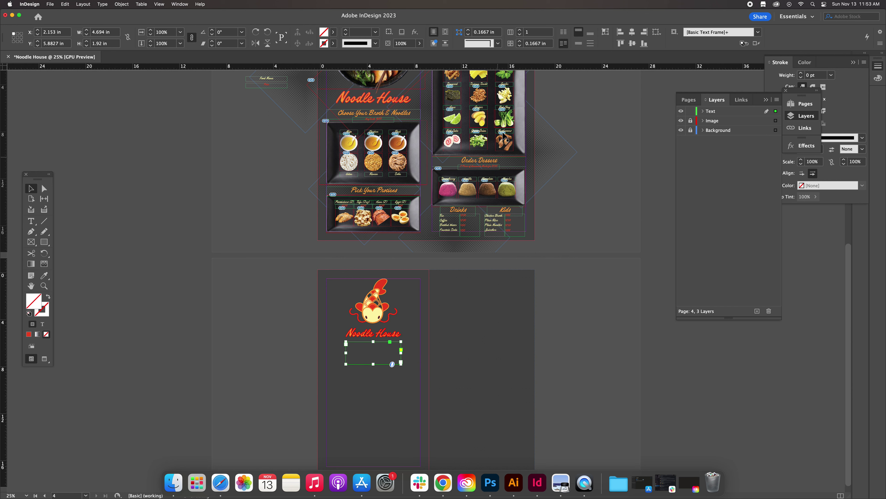
key("t")
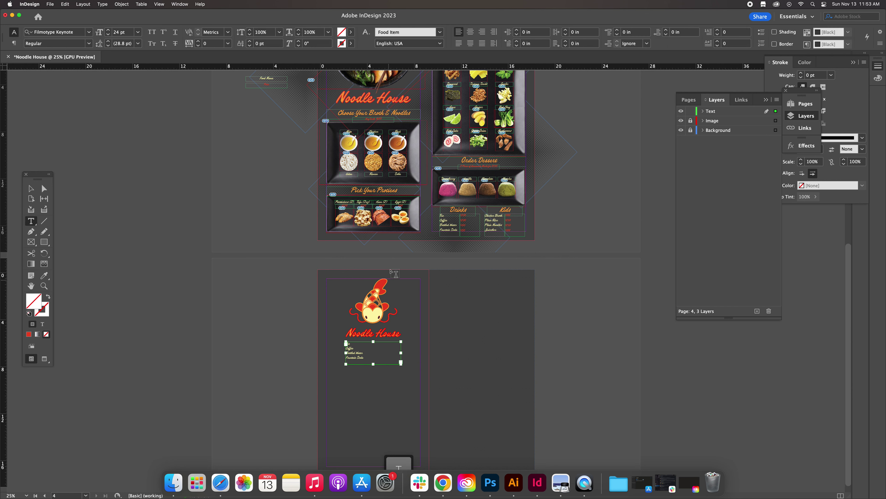
left_click(470, 32)
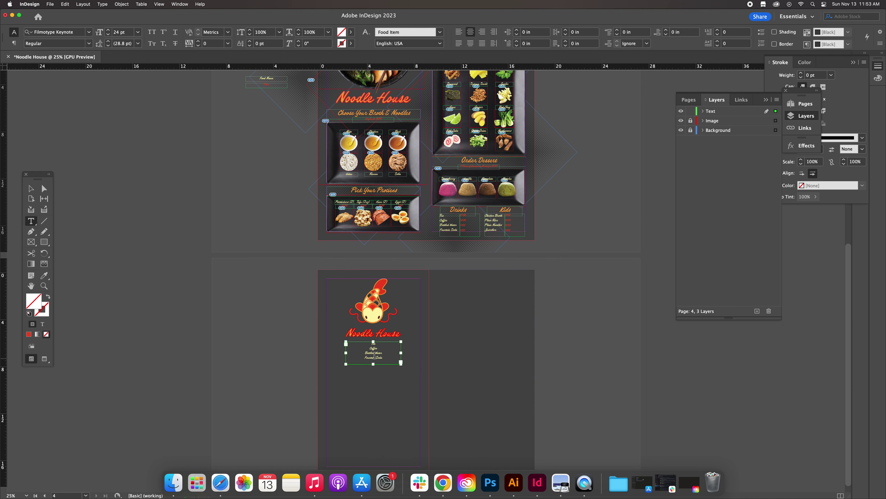
key("super+equal")
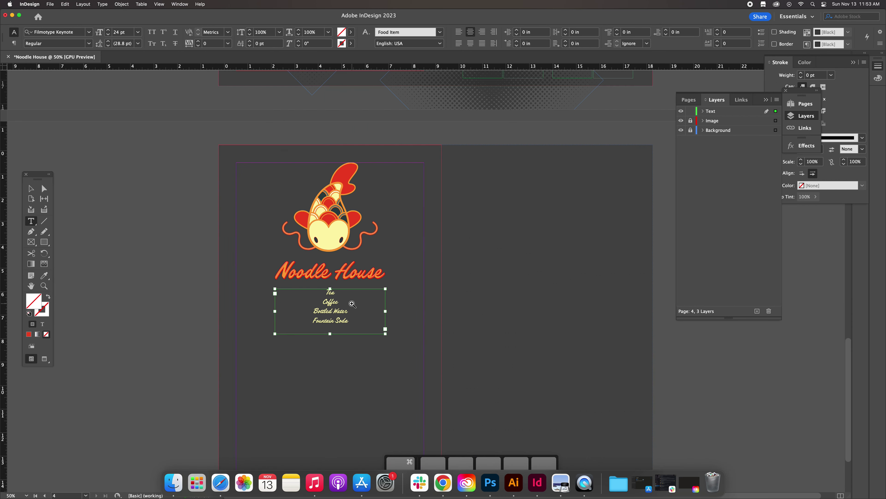
key("super+equal")
Step: Make the copied back-page text frame taller, to 3.96 in
left_click(398, 270)
key("super+a")
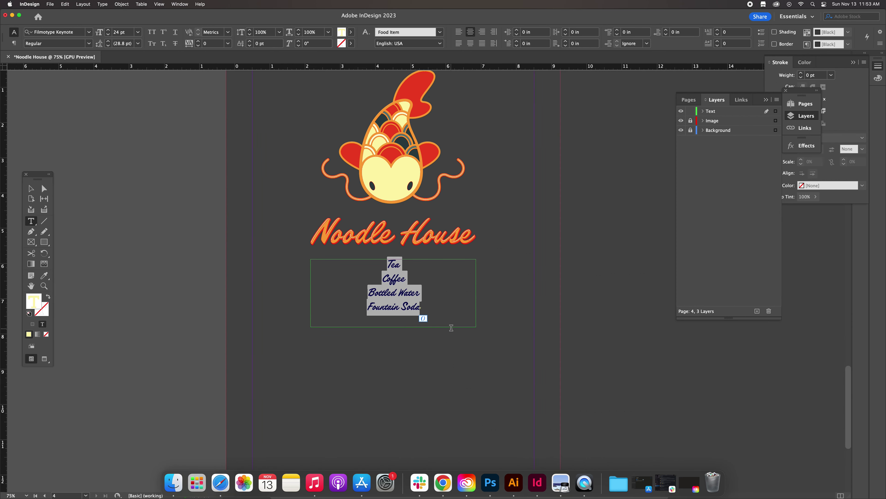
key("Escape")
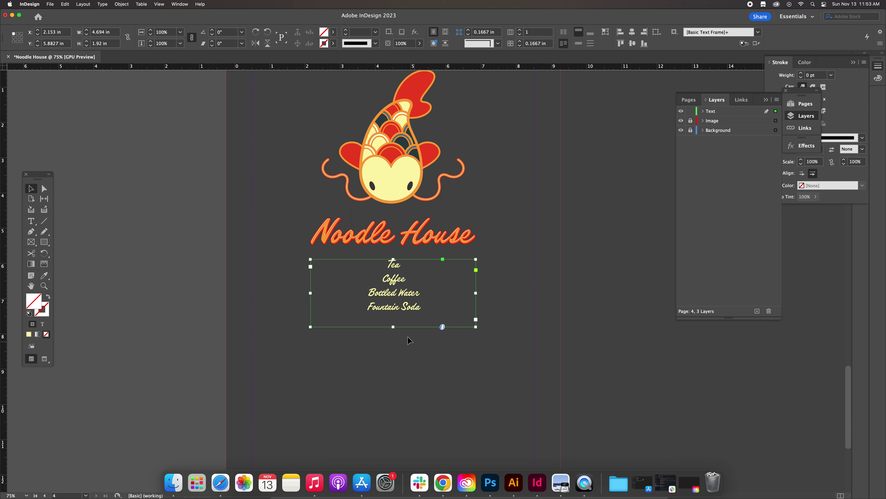
left_click_drag(395, 328, 394, 398)
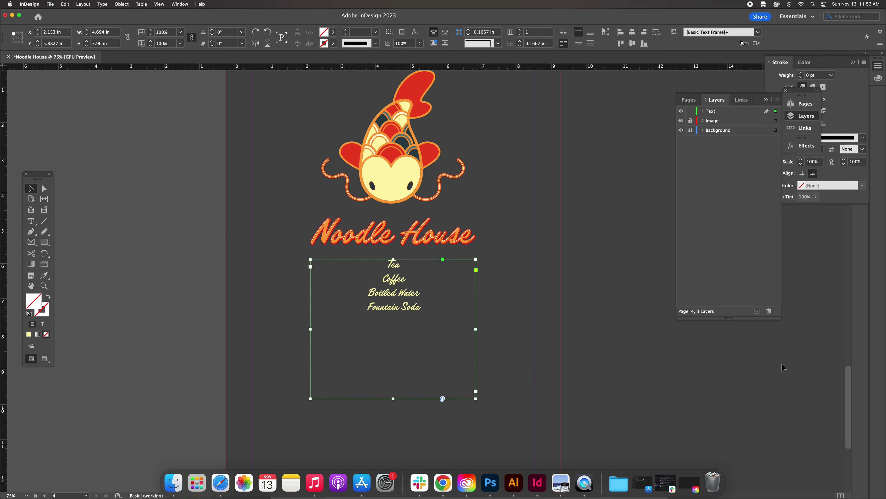
key("Tab")
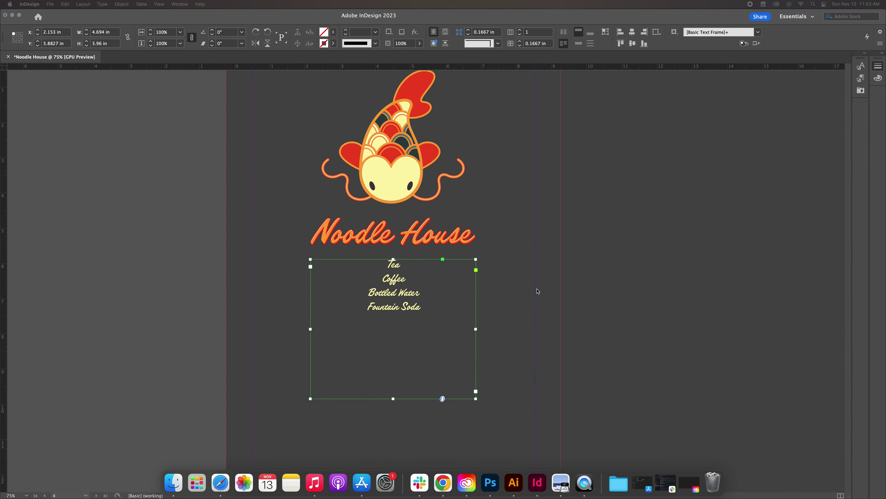
key("Tab")
Step: Replace the Tea-through-Fountain Soda lines with the street address and 'Open Daily 11am-9pm'
double_click(388, 264)
left_click_drag(388, 265, 445, 333)
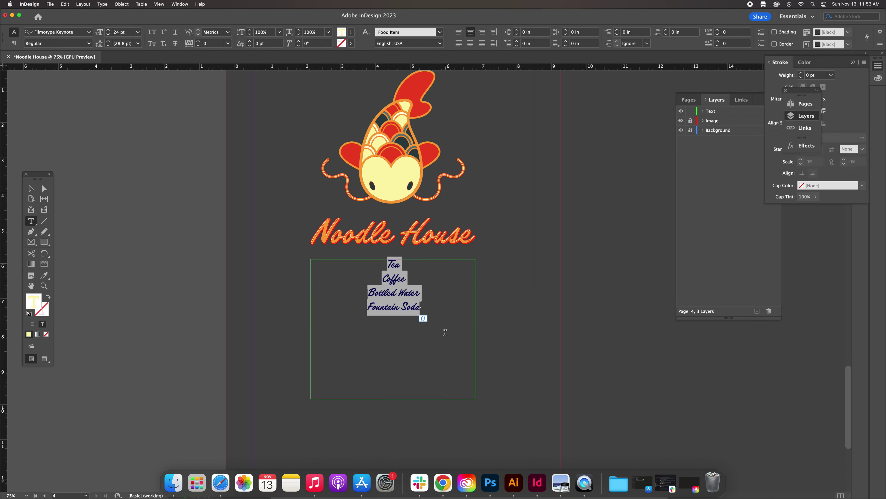
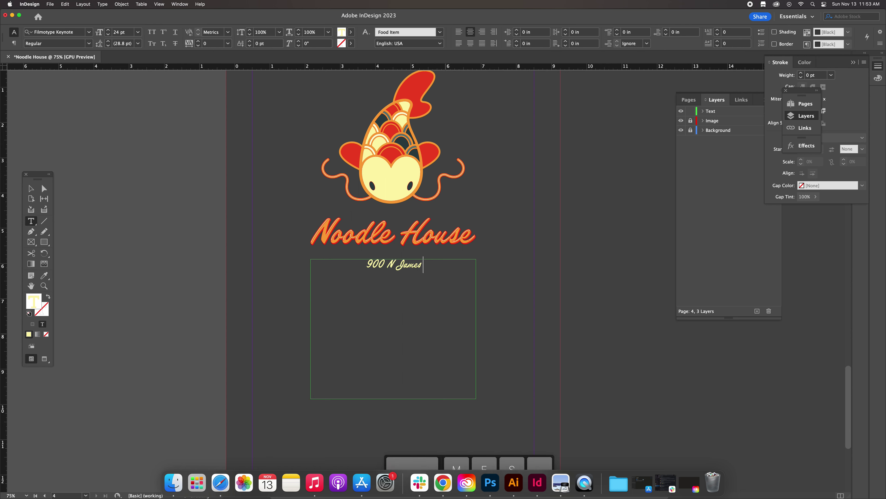
key("Return")
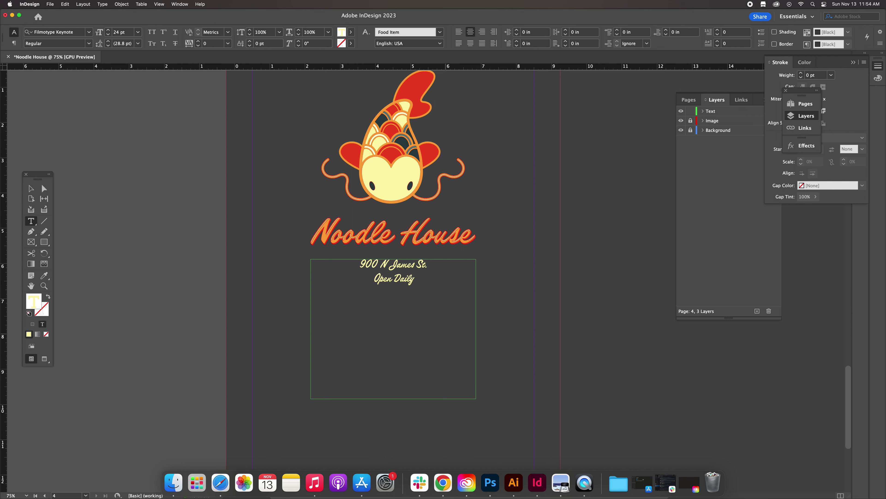
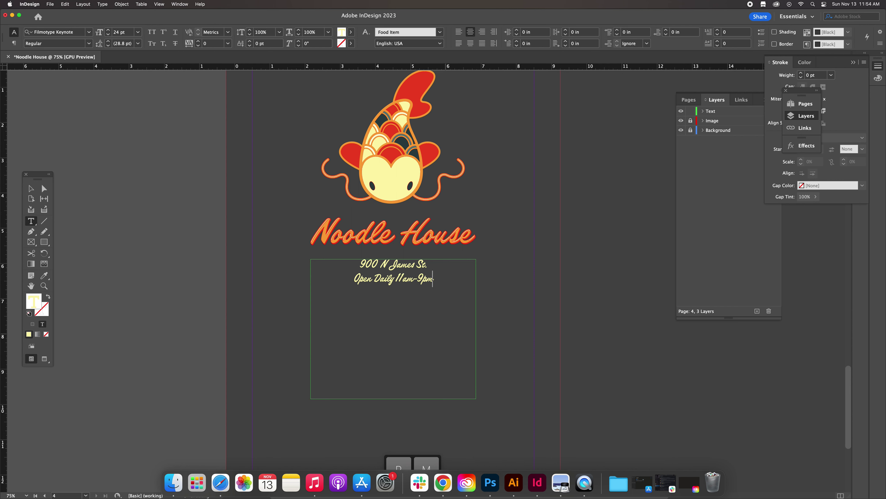
key("Return")
Step: Add 'Catering Available!', 'Please Call' and the catering phone number below the hours
type("Cater")
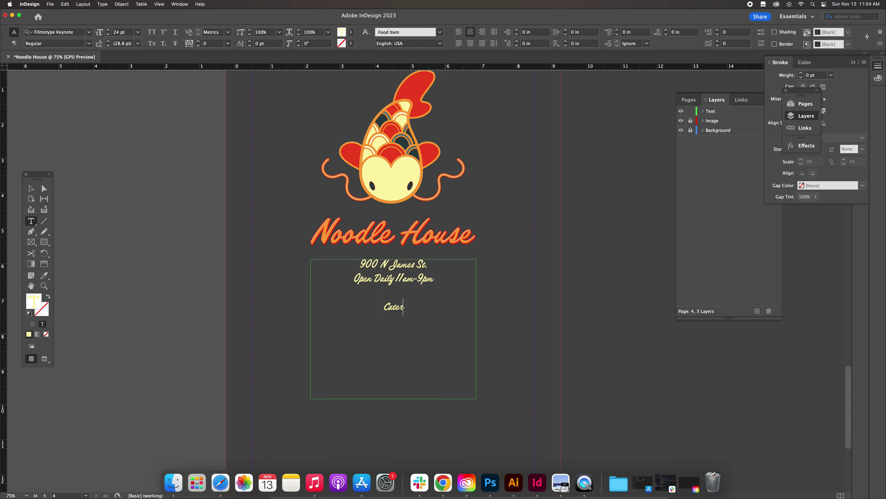
type("ing Availble")
key("BackSpace")
key("BackSpace")
key("BackSpace")
type("able!")
key("Return")
type("Please Call")
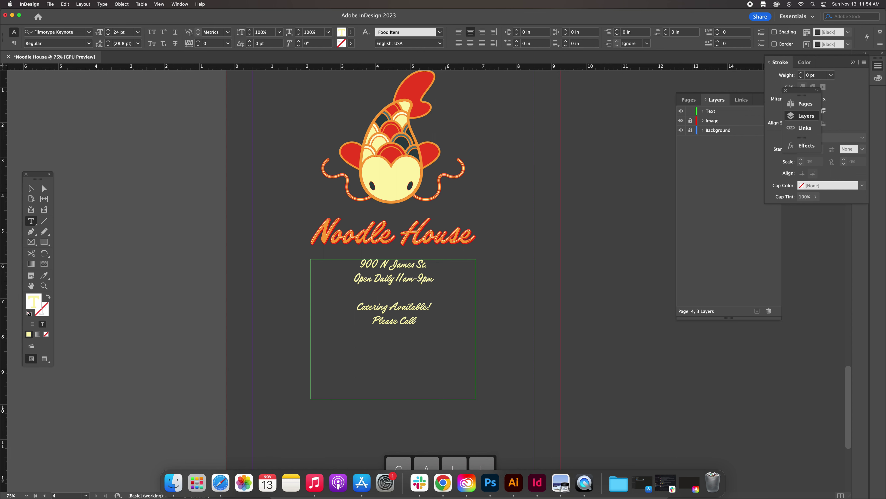
key("Return")
type("(")
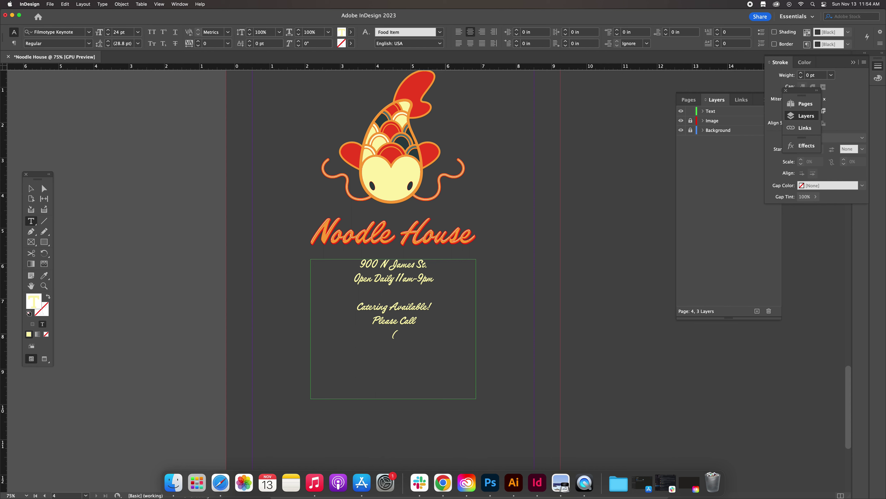
type("800)555-0123")
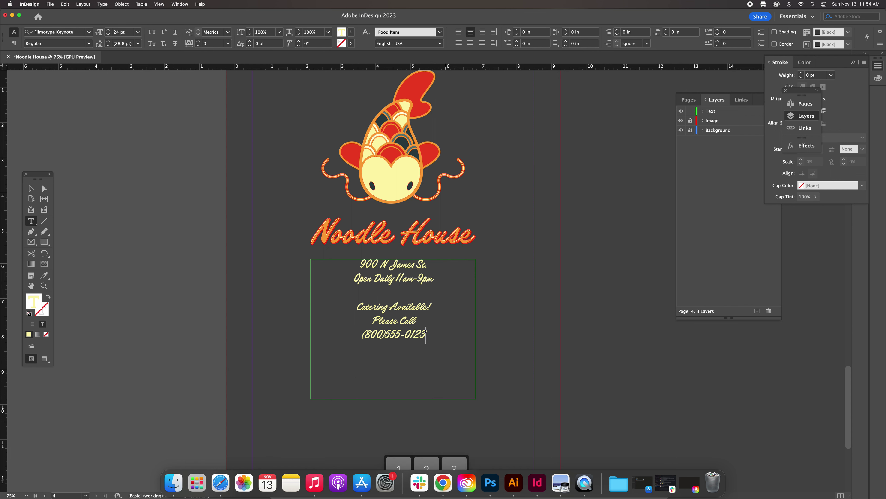
key("Left")
key("Left")
key("Left")
key("Left")
key("Left")
key("Left")
key("Left")
key("Left")
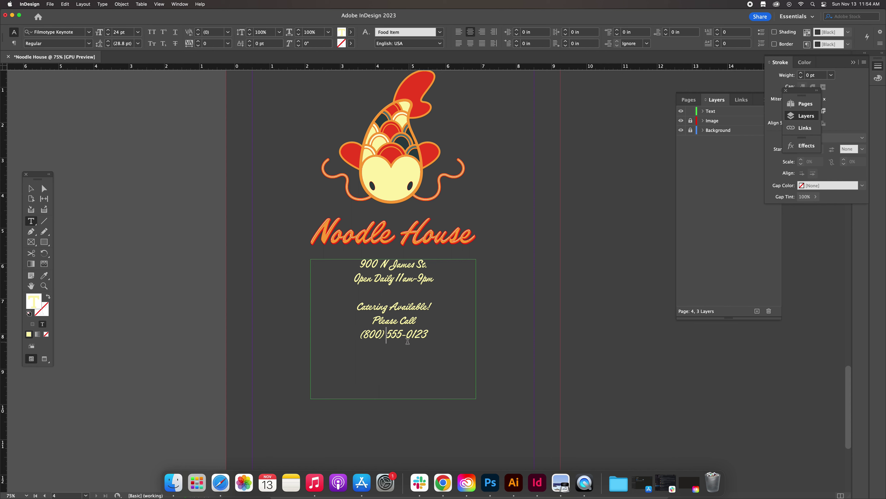
left_click(31, 188)
Step: Deselect the back-page frame and zoom out to view the whole Noodle House food spread
left_click(552, 309)
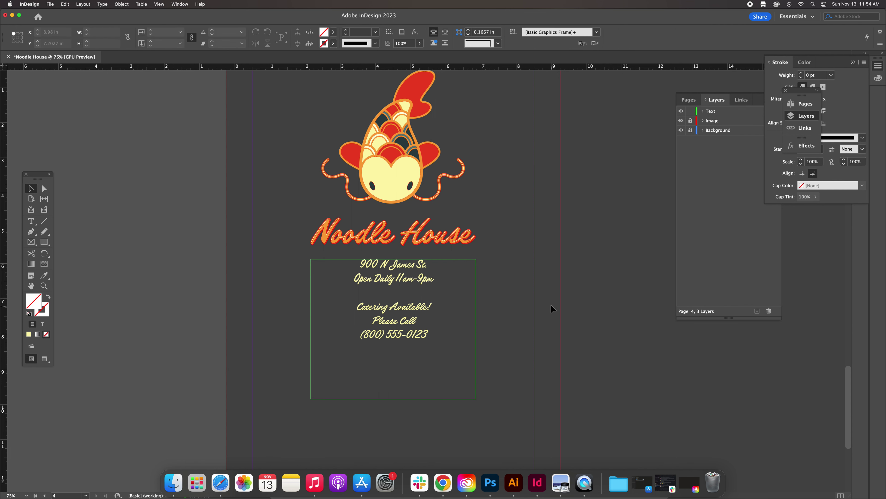
scroll(552, 309, "up", 15)
scroll(552, 308, "right", 3)
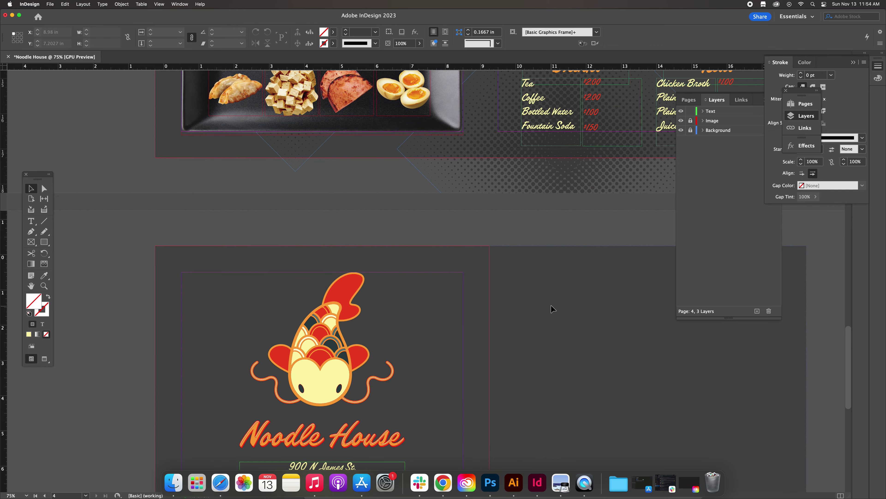
scroll(552, 308, "right", 4)
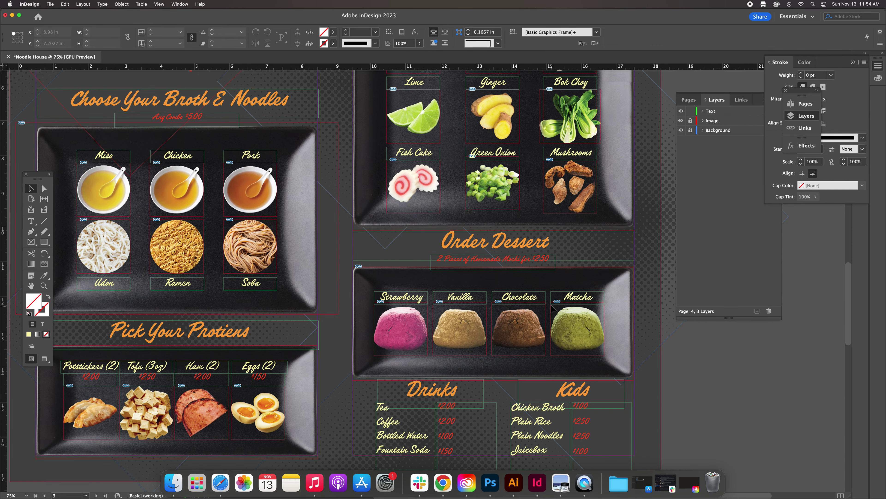
scroll(552, 309, "up", 5)
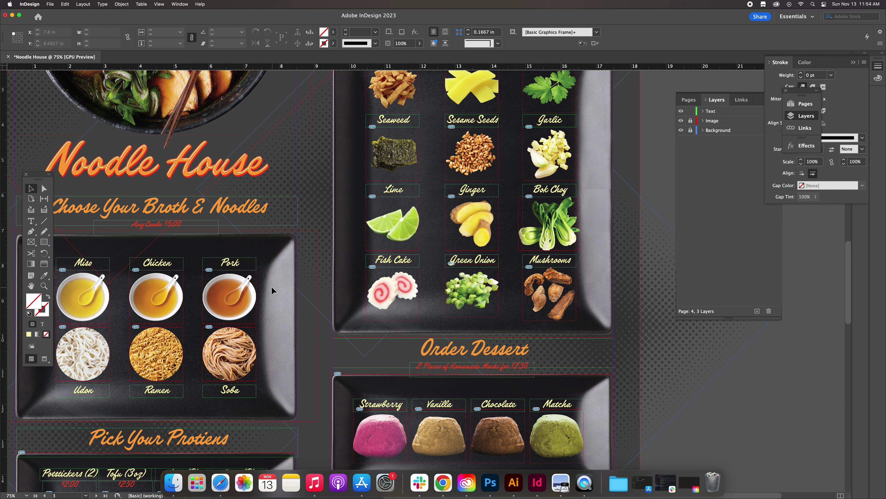
scroll(422, 307, "left", 2)
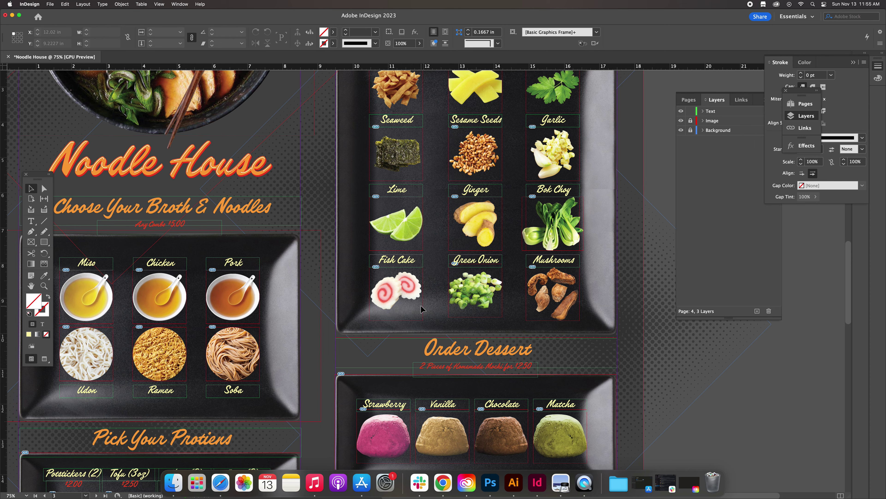
scroll(421, 307, "left", 4)
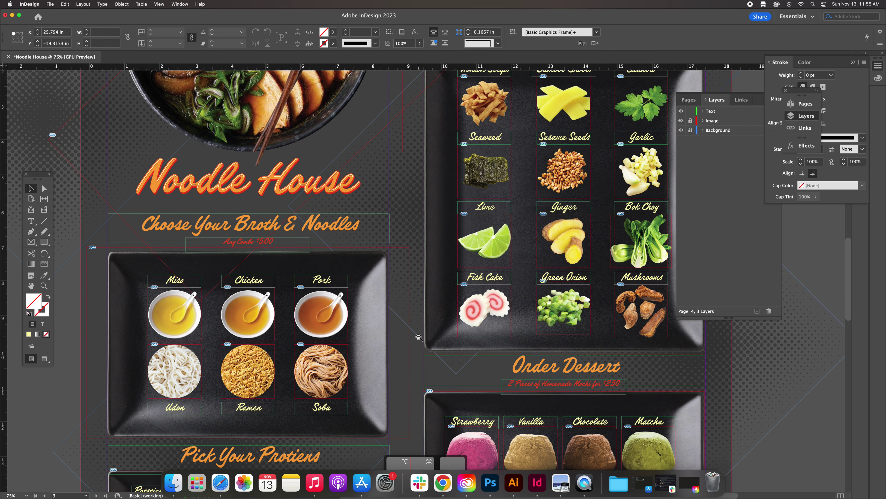
left_click(419, 337, "alt+super")
left_click(419, 337, "alt+super")
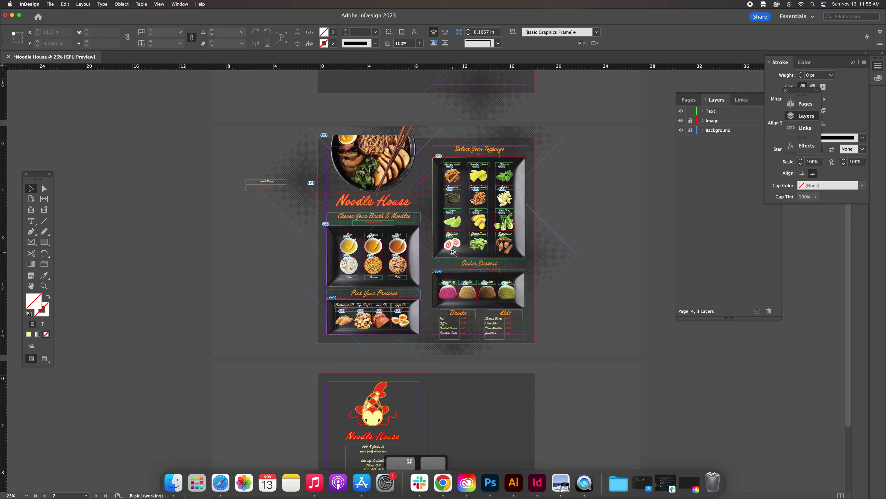
scroll(453, 256, "up", 3)
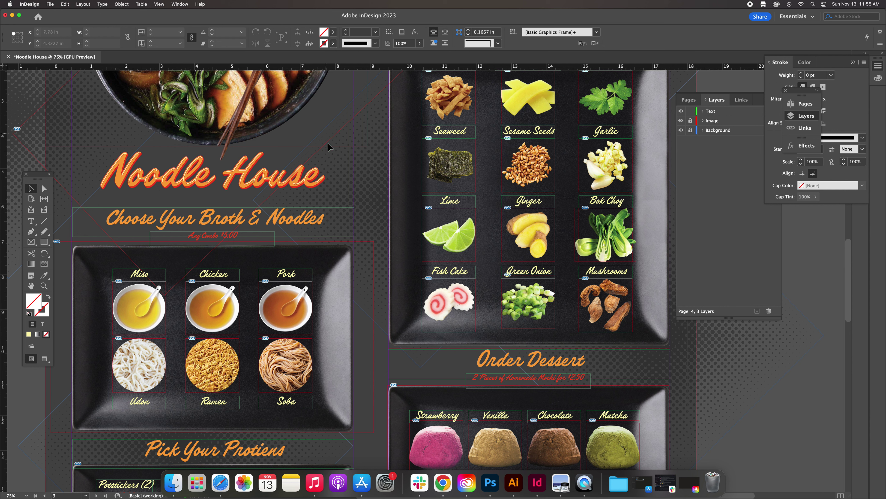
Step: Unlock the Image layer and show the Fish Cake image at Fast Display
left_click(455, 313)
left_click(691, 121)
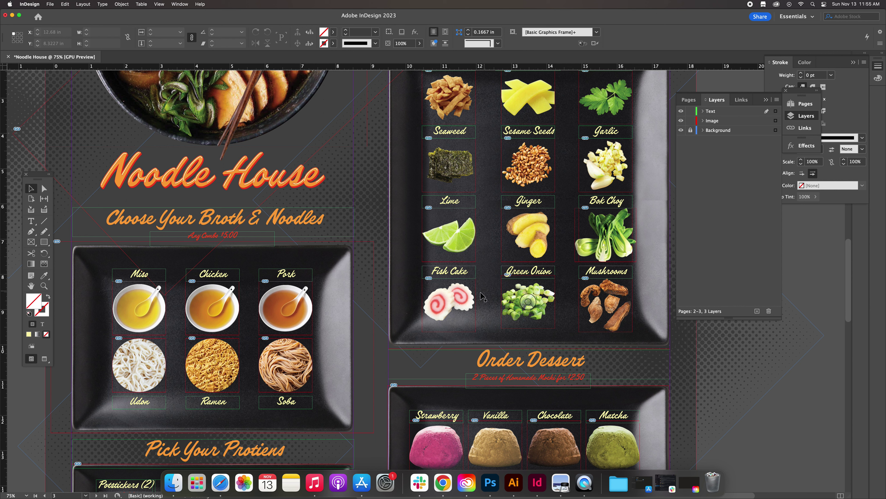
left_click(438, 314)
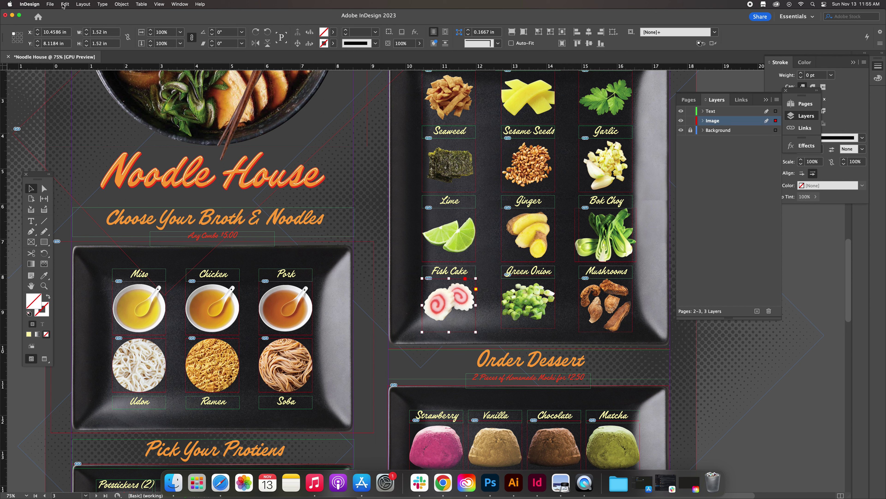
left_click(85, 4)
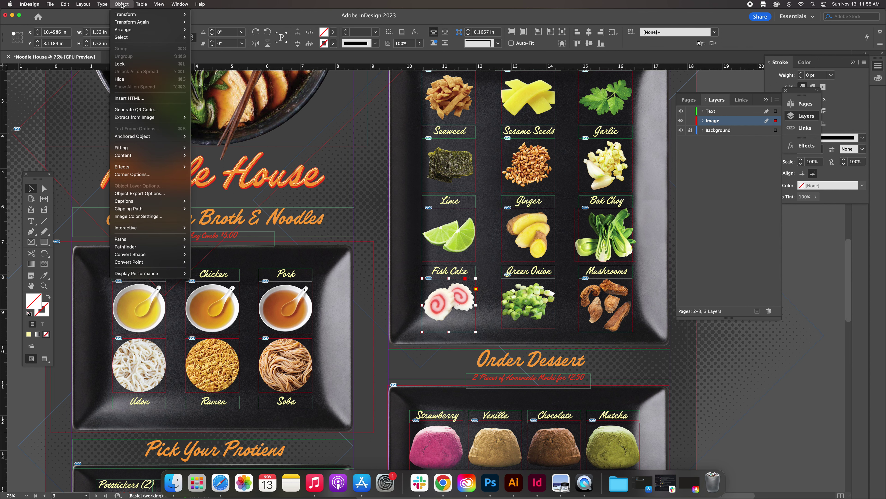
mouse_move(135, 274)
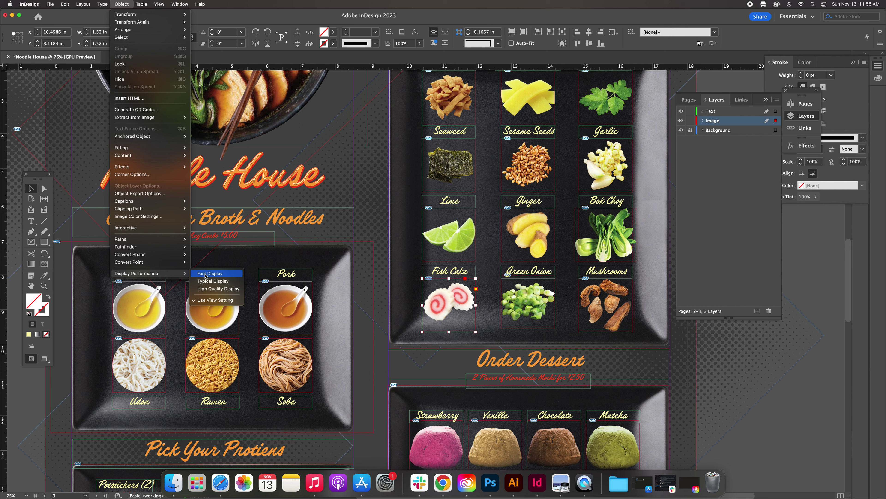
left_click(210, 274)
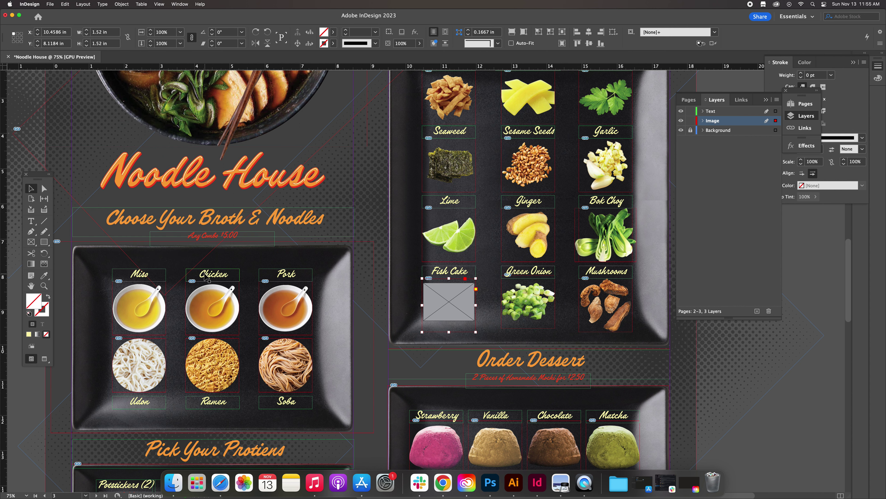
Step: Switch the Fish Cake image to Typical display quality and zoom out to the whole spread
left_click(83, 4)
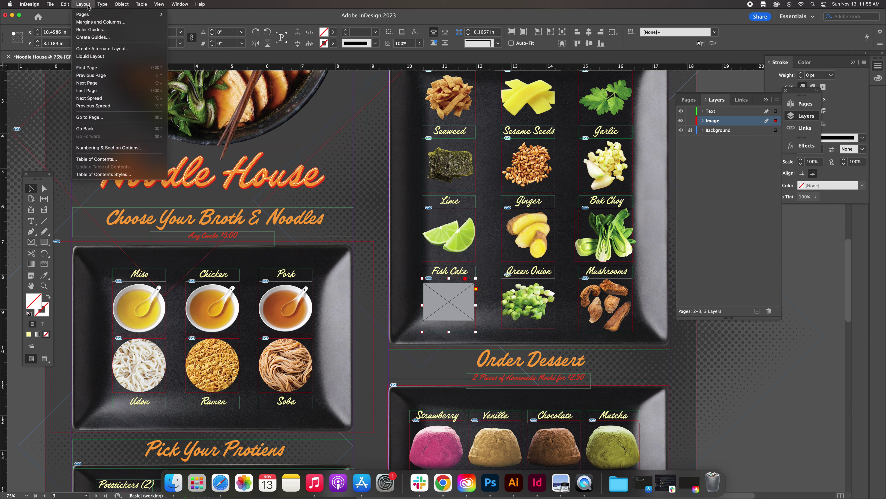
mouse_move(103, 6)
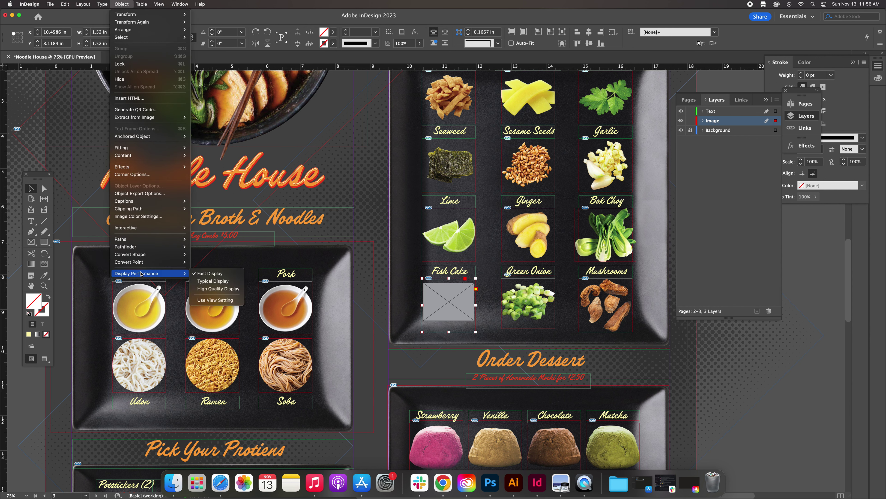
left_click(213, 281)
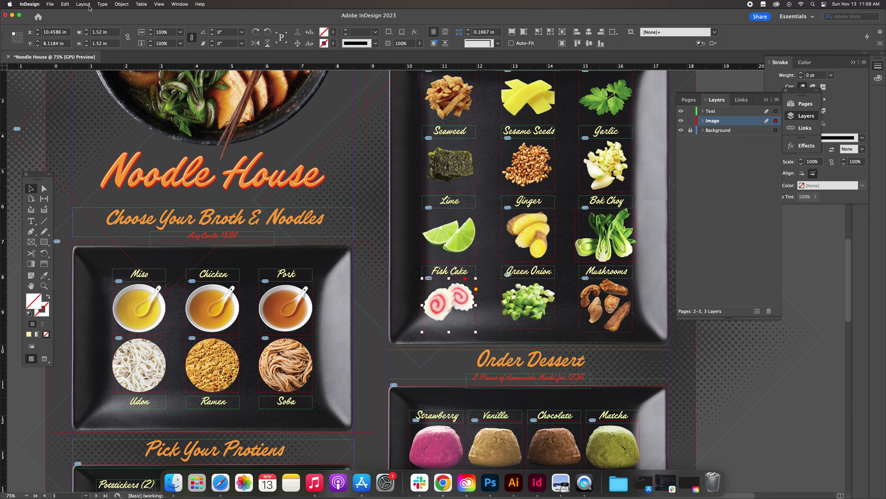
left_click(121, 4)
mouse_move(164, 273)
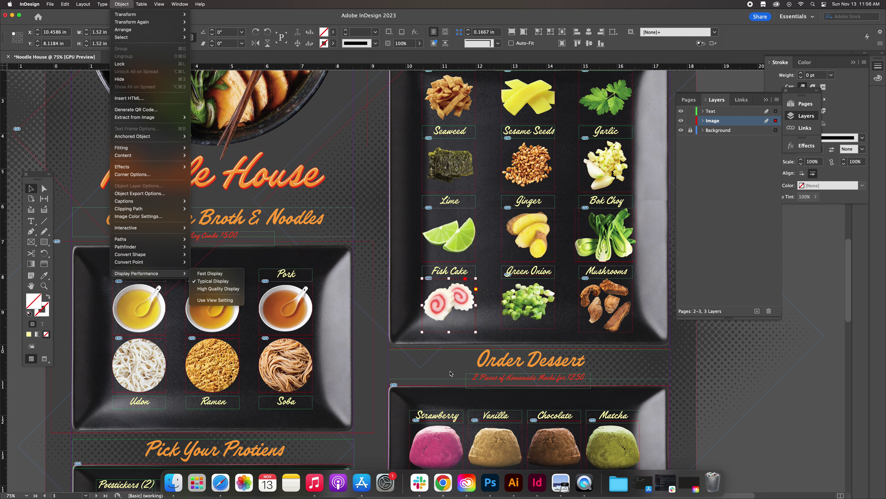
key("Escape")
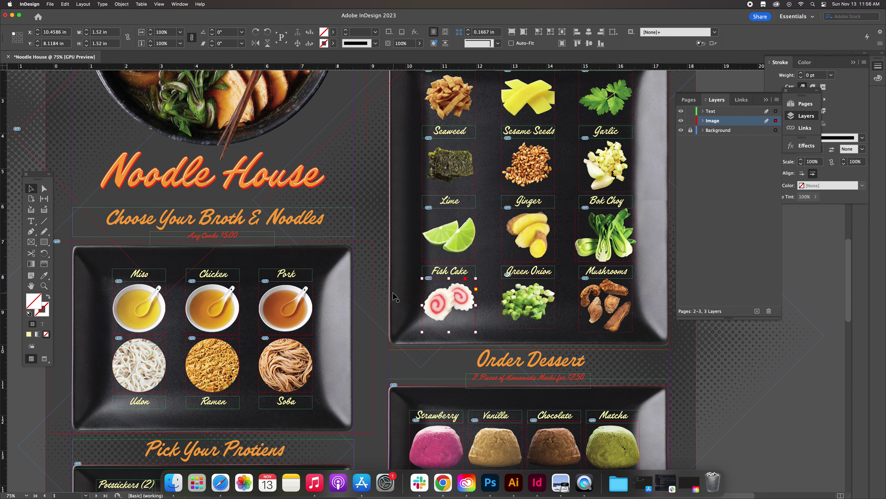
key("super+minus")
key("super+minus")
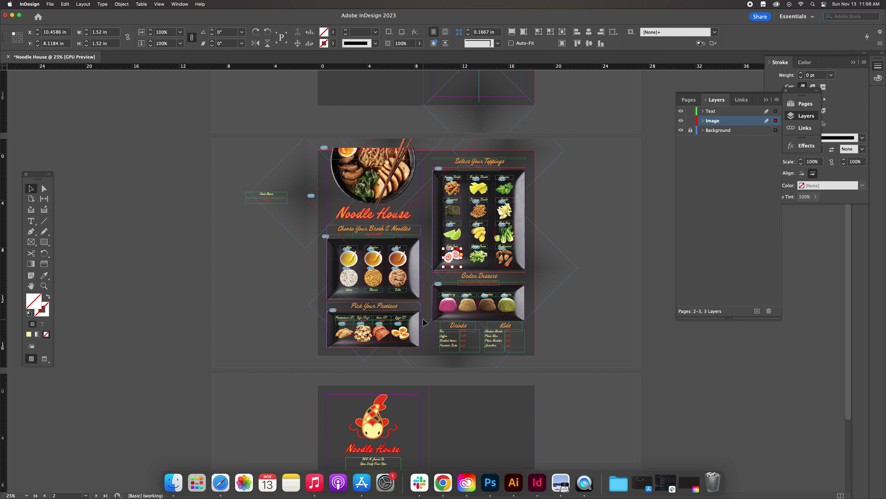
Step: Lock the Text layer and marquee-select all the food images on the spread
left_click(587, 370)
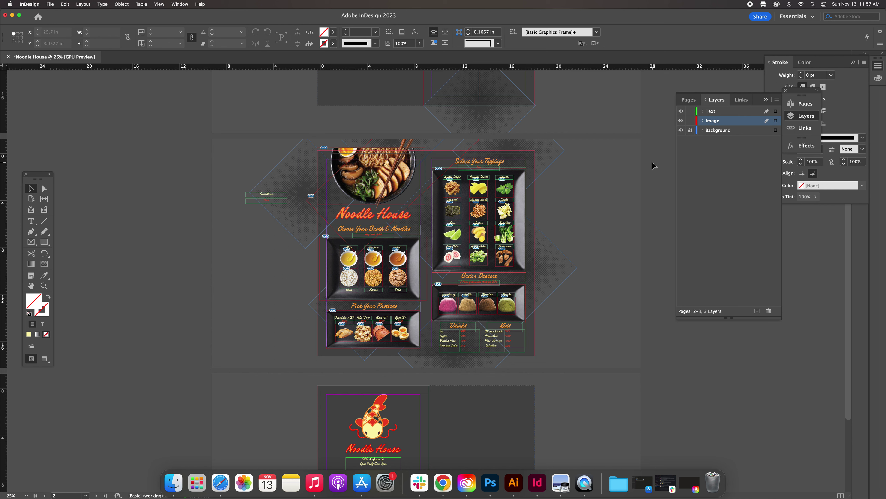
left_click(691, 111)
left_click_drag(563, 364, 302, 140)
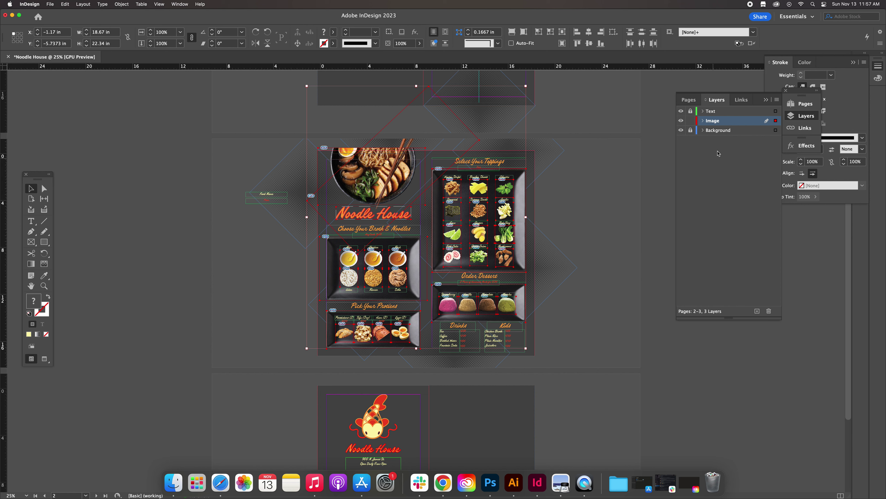
scroll(600, 135, "down", 1)
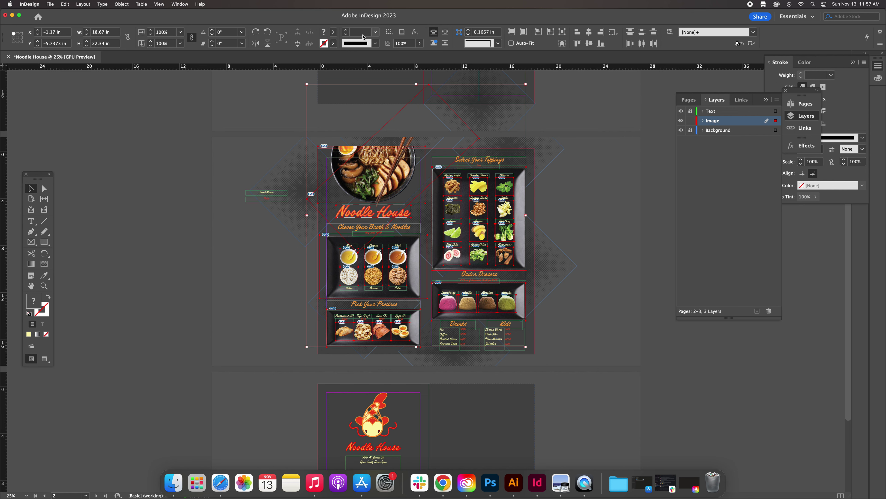
left_click(414, 32)
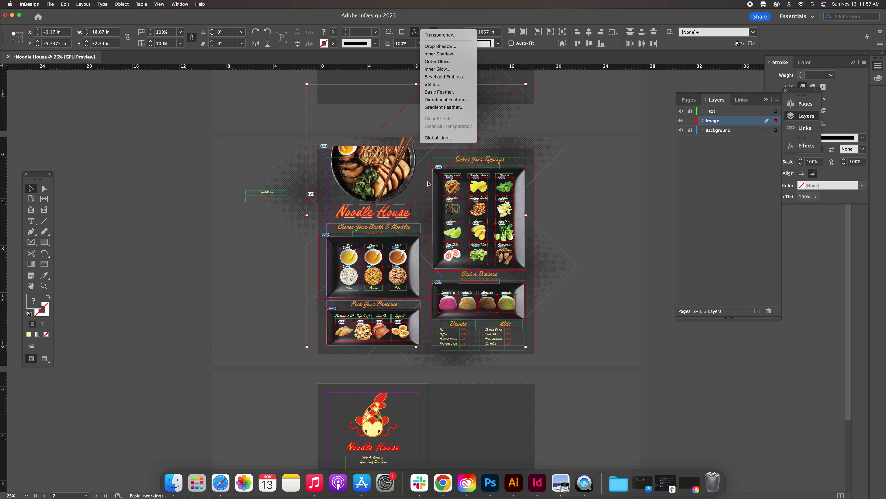
left_click(385, 218)
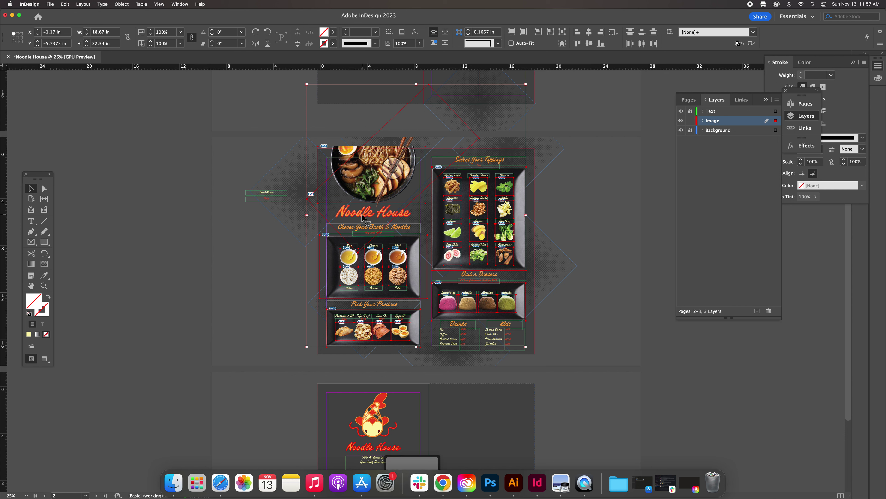
Step: Select the whole group of spread images and bring up the effects list
left_click(573, 251)
left_click(313, 151)
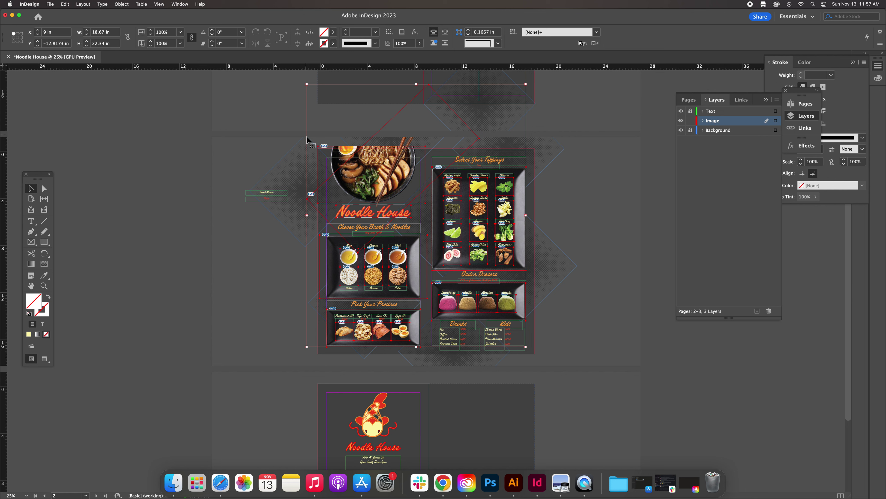
scroll(484, 154, "up", 5)
scroll(485, 155, "down", 5)
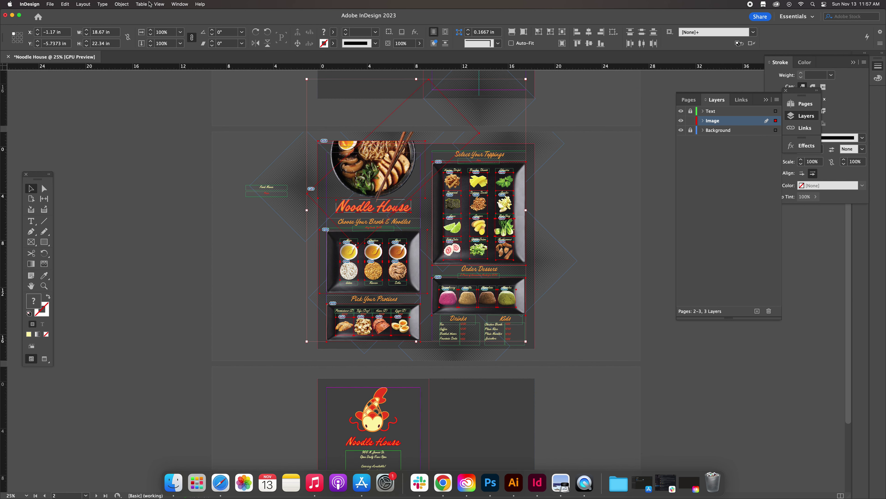
left_click(414, 33)
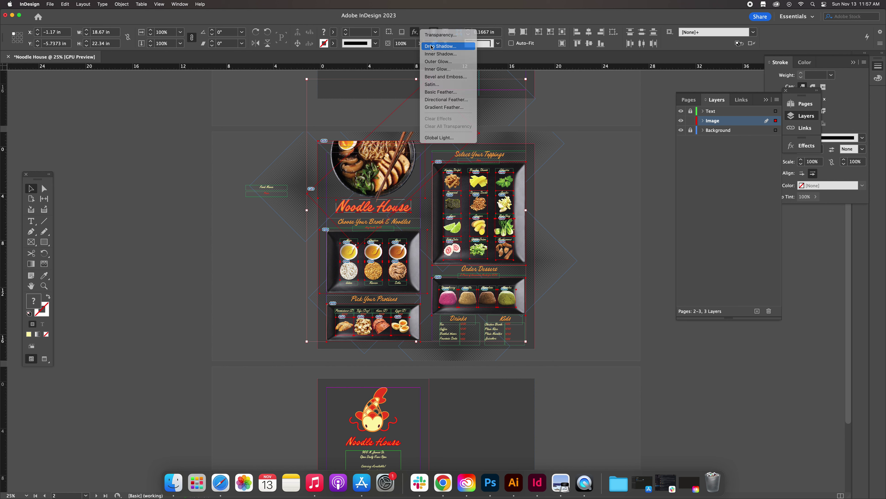
Step: Give the food images a Multiply Drop Shadow: 35% opacity, 0.125 in distance, 0.125 in size
left_click(440, 46)
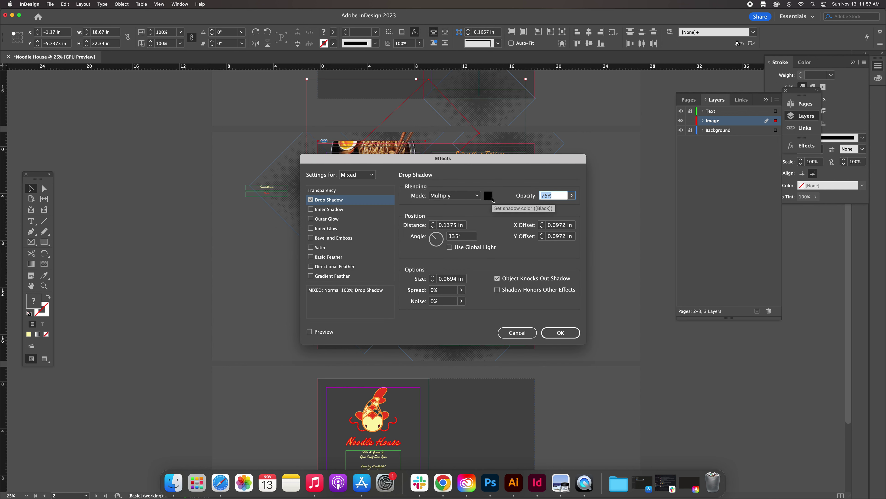
type("35")
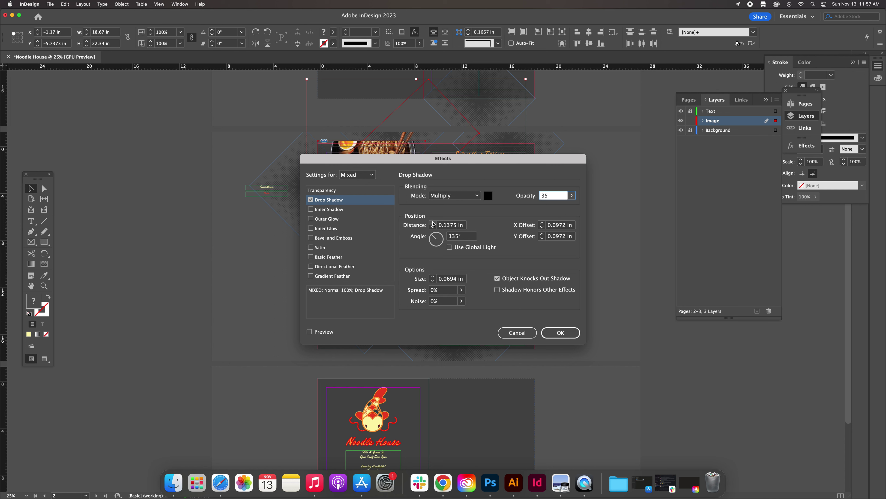
left_click(434, 228)
left_click(433, 277)
left_click_drag(441, 158, 528, 120)
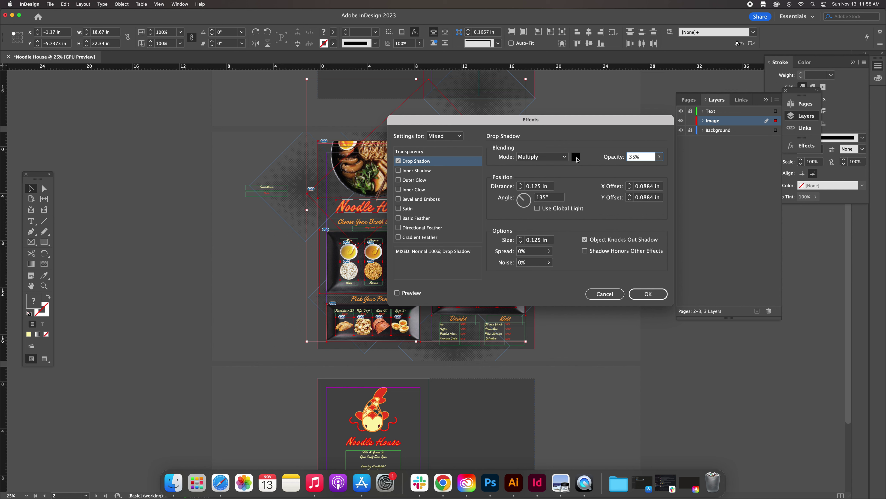
left_click(651, 296)
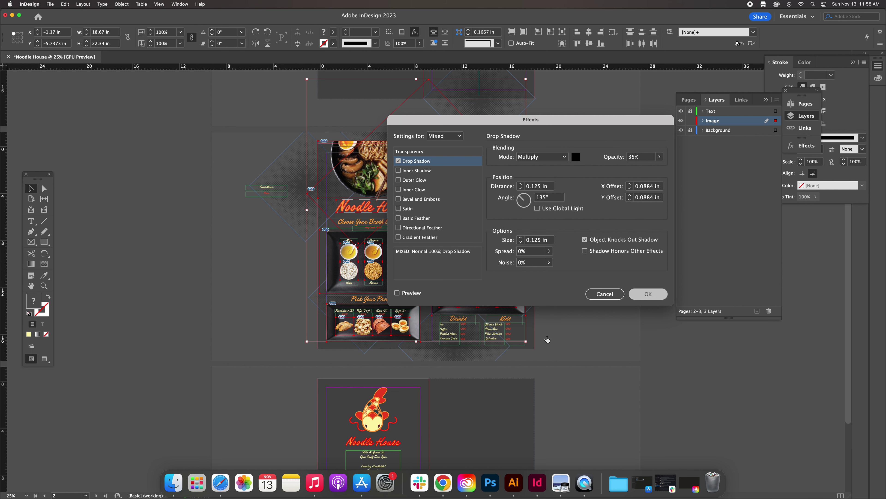
Step: Deselect the images and view the spread in Preview mode at 50% zoom
left_click(579, 331)
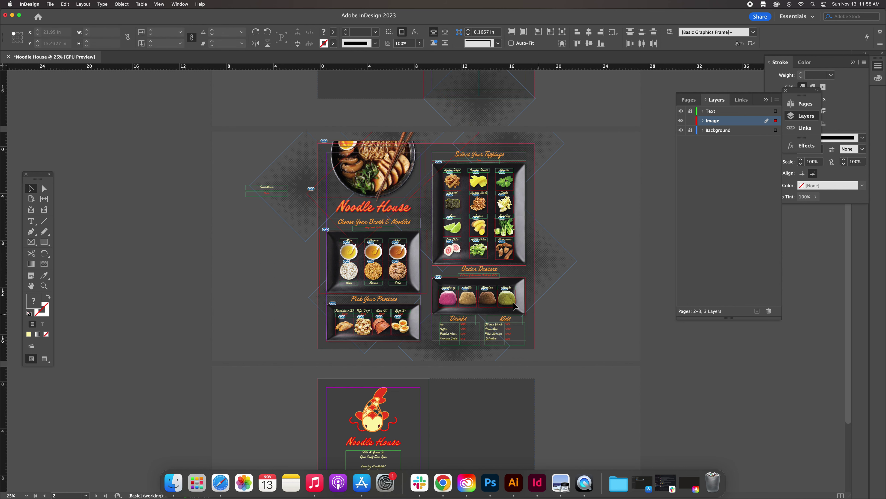
key("w")
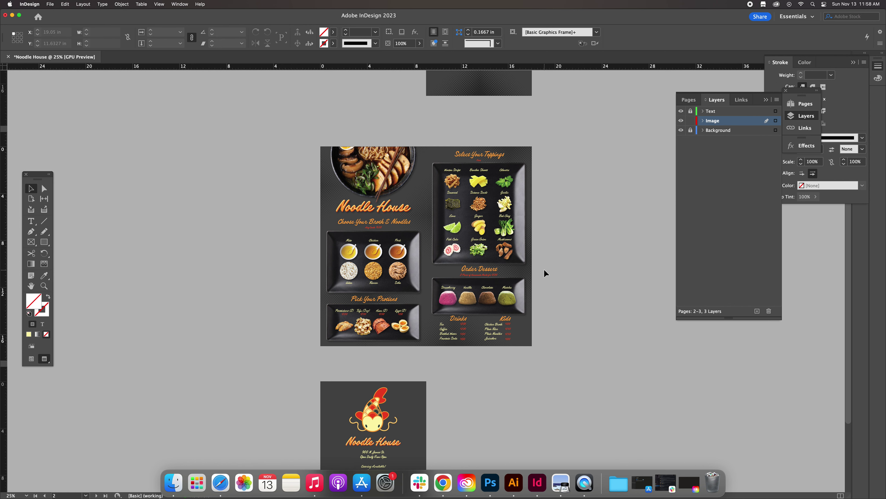
key("super+equal")
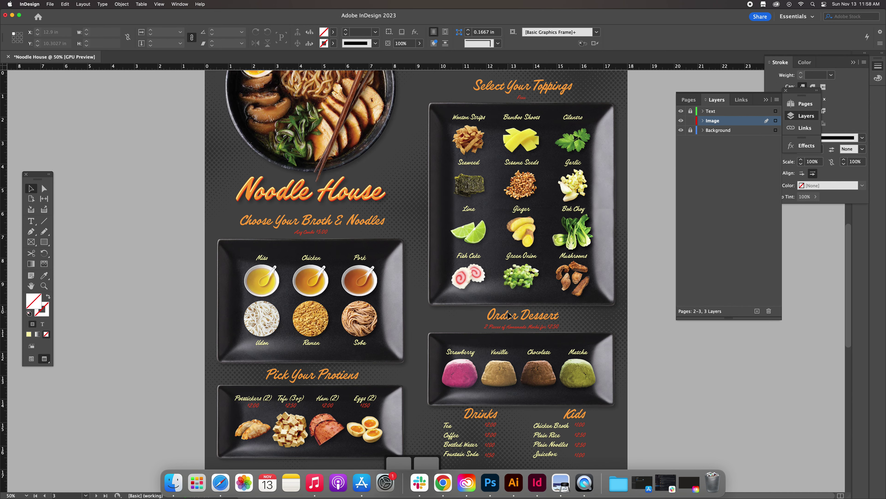
Step: Unlock the Text layer and nudge the Order Dessert, Free and Any Combo $5.00 subtitle lines up
left_click(691, 111)
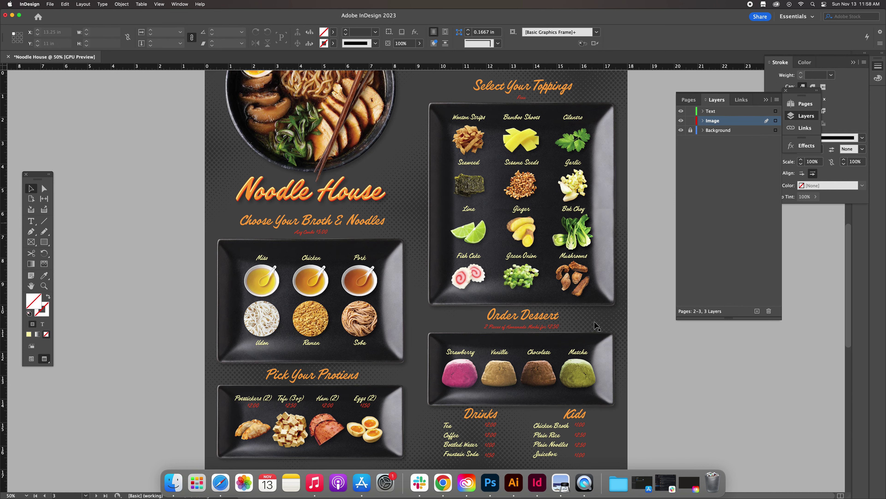
left_click(557, 329)
left_click(523, 100, "shift")
left_click(319, 236, "shift")
key("Up")
key("Up")
key("Up")
key("Up")
key("Up")
key("Up")
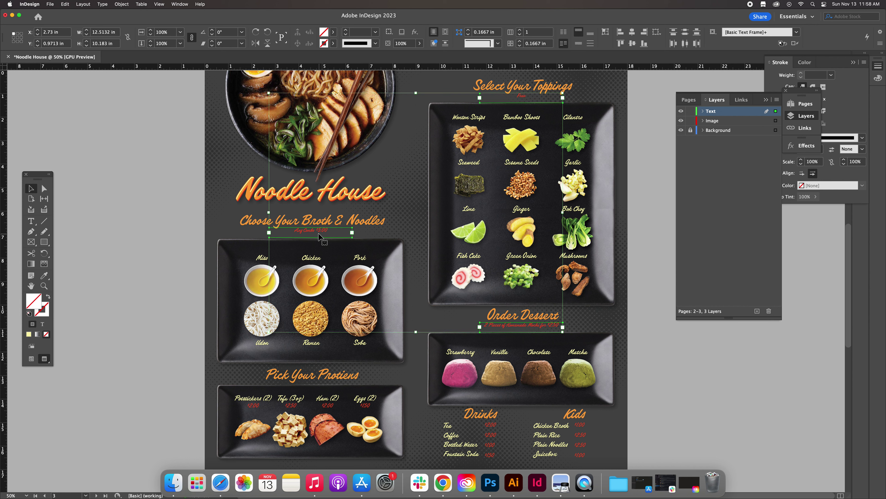
Step: Nudge the toppings plate frame up slightly on the food spread
left_click(693, 375)
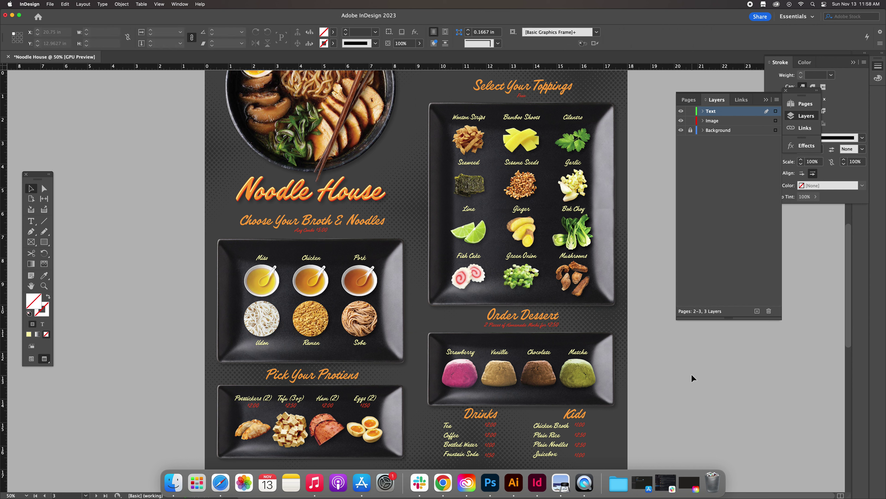
left_click(541, 324)
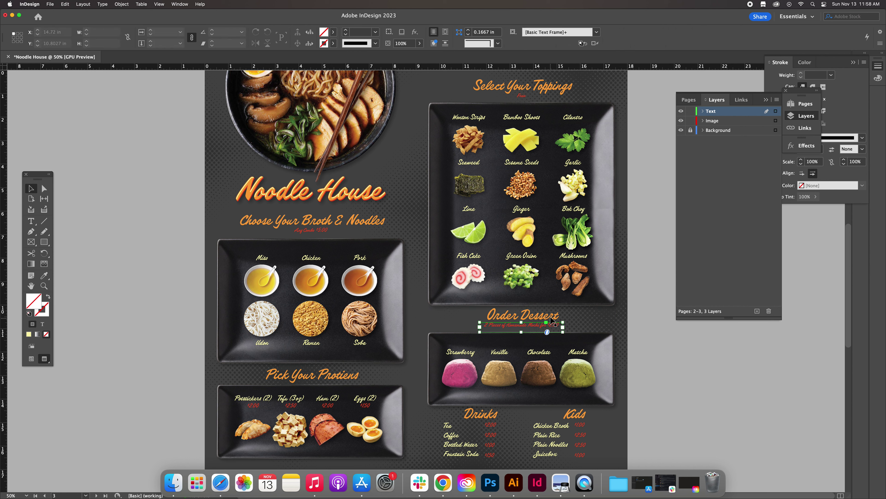
left_click(551, 318, "shift")
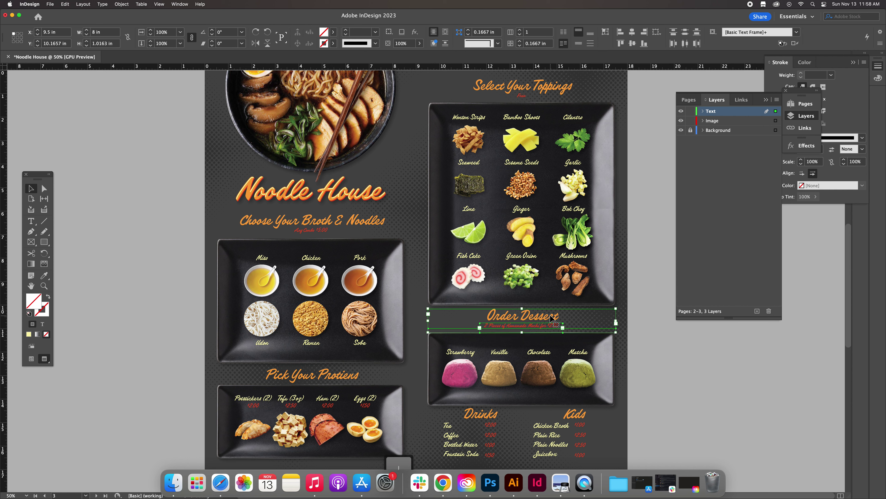
left_click(440, 109)
left_click(469, 99)
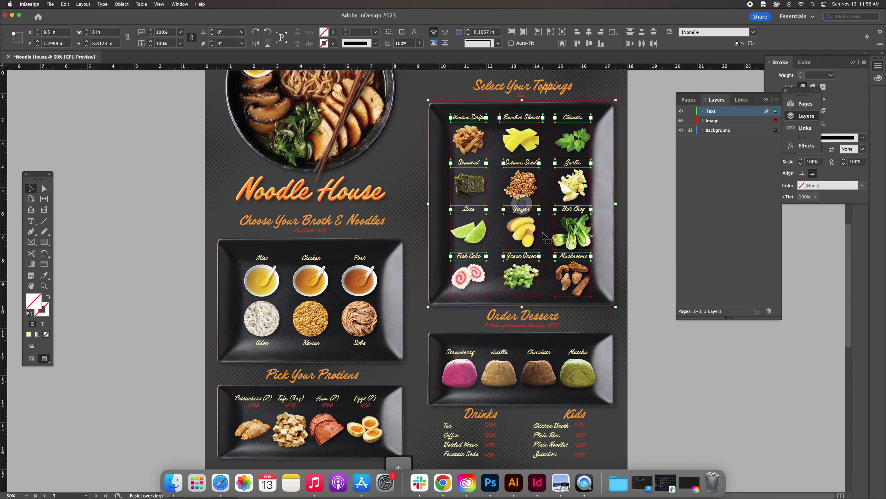
key("Up")
key("Up")
key("Up")
key("Up")
key("Up")
key("Up")
key("Up")
key("Up")
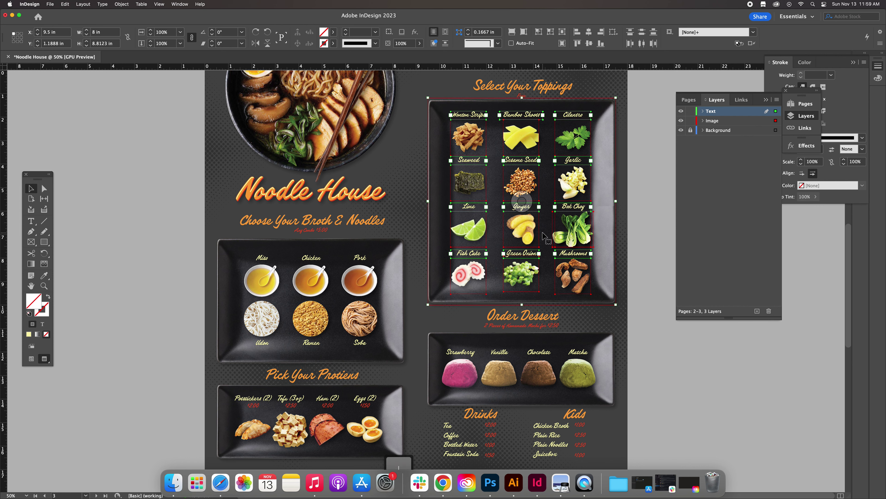
left_click(645, 287)
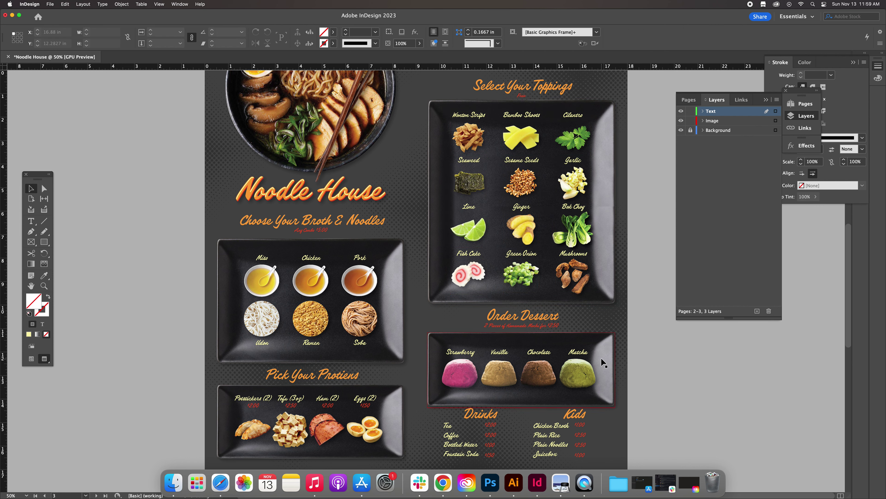
Step: Nudge the Order Dessert heading and its subtitle up together
scroll(601, 358, "down", 3)
left_click(537, 281)
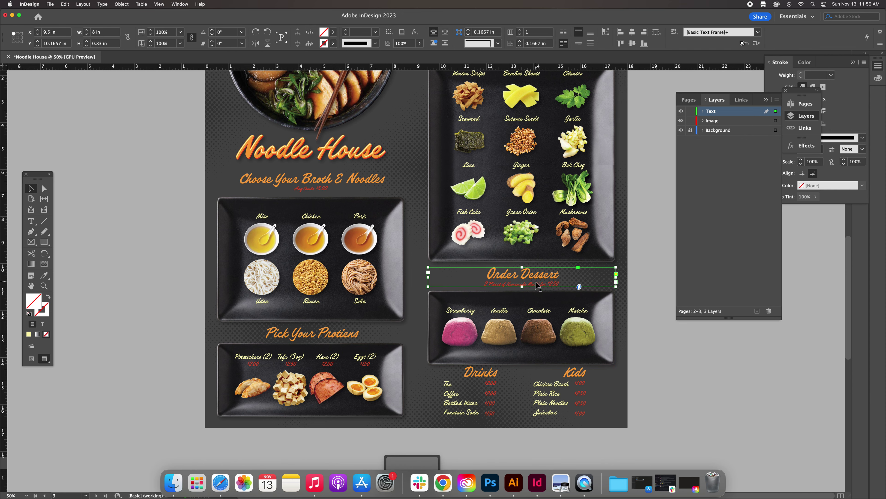
left_click(537, 283)
left_click(549, 278, "shift")
key("Up")
key("Up")
key("Up")
Step: Nudge the dessert tray up, leaving the Drinks and Kids text in place
left_click_drag(667, 365, 437, 306)
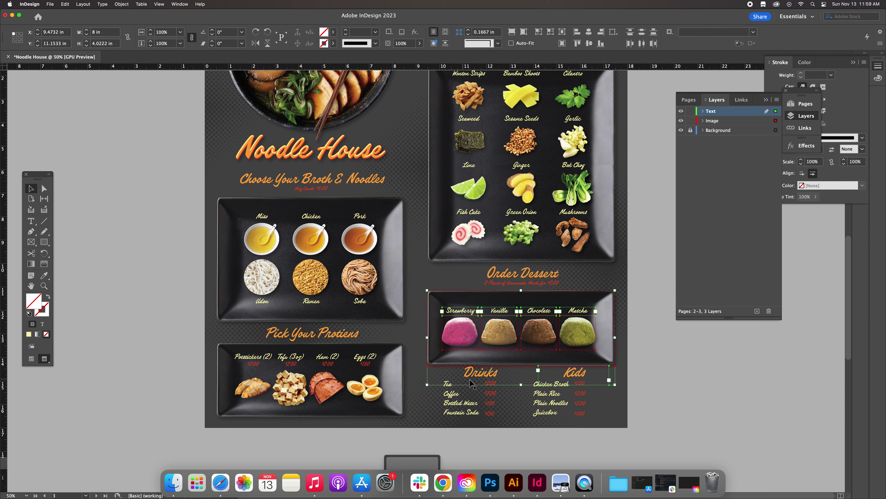
left_click(539, 379, "shift")
key("Up")
key("Up")
key("Up")
key("Up")
key("Up")
key("Up")
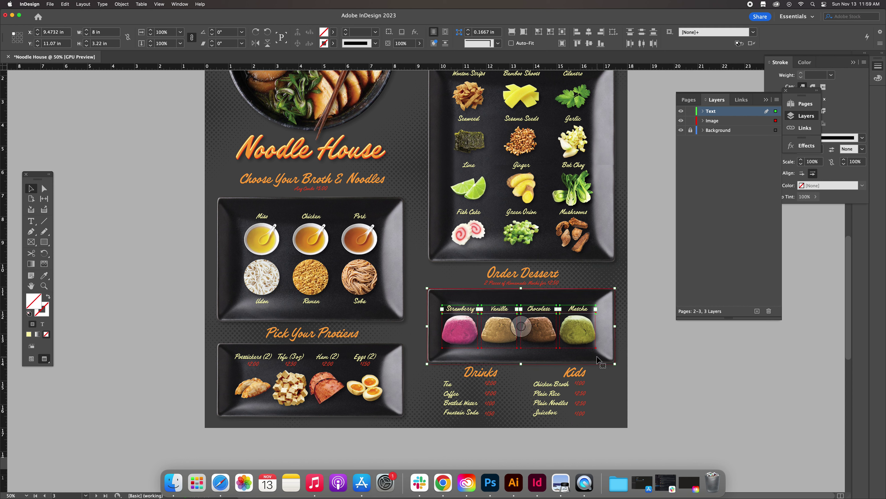
left_click(725, 403)
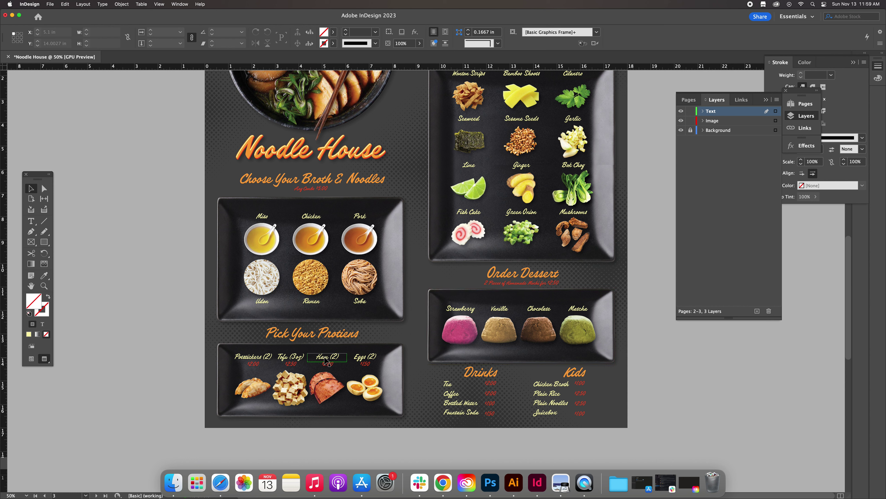
Step: Nudge the broth and noodle group up twice, then the Pick Your Protiens heading once
left_click_drag(238, 212, 401, 311)
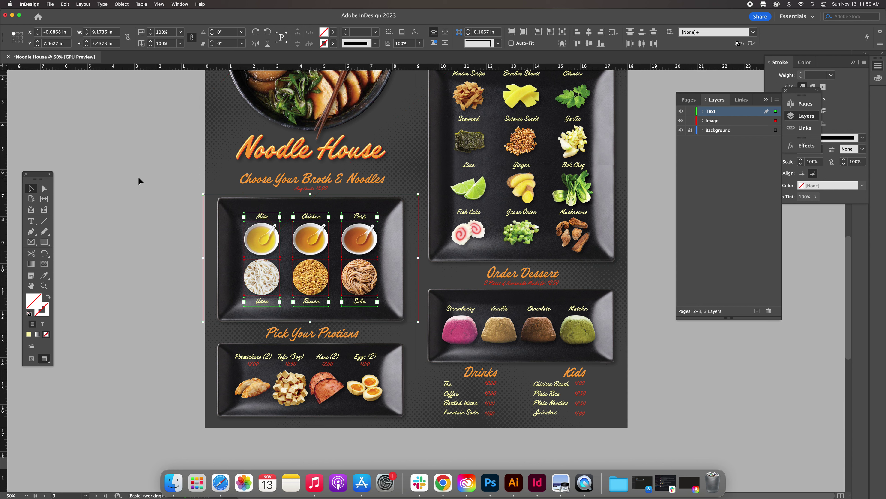
key("Up")
key("Up")
key("Up")
key("Up")
key("Up")
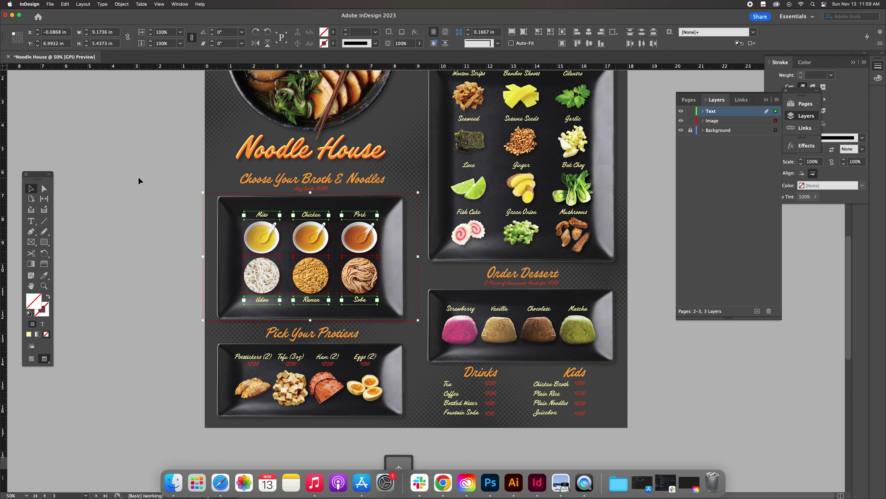
key("Up")
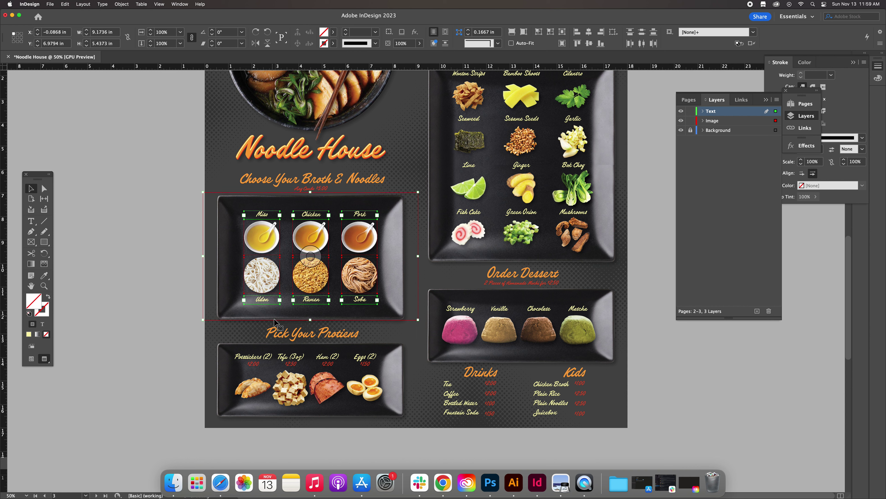
left_click(342, 335)
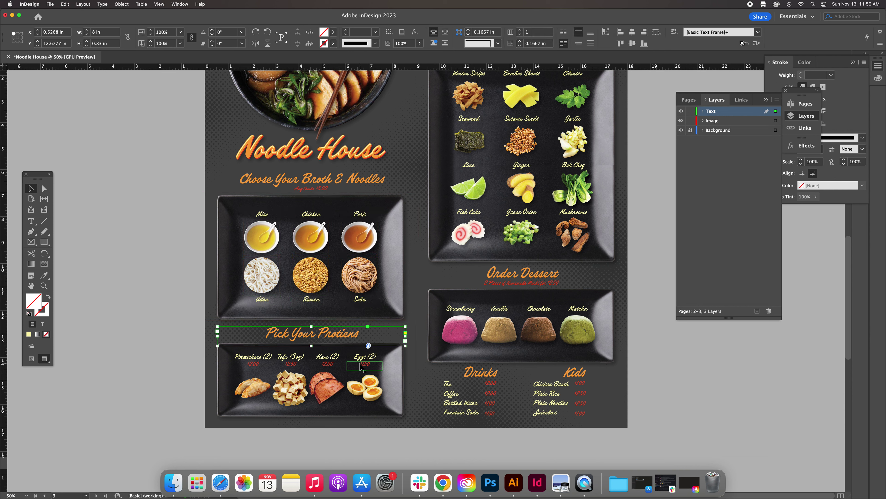
key("Up")
key("Up")
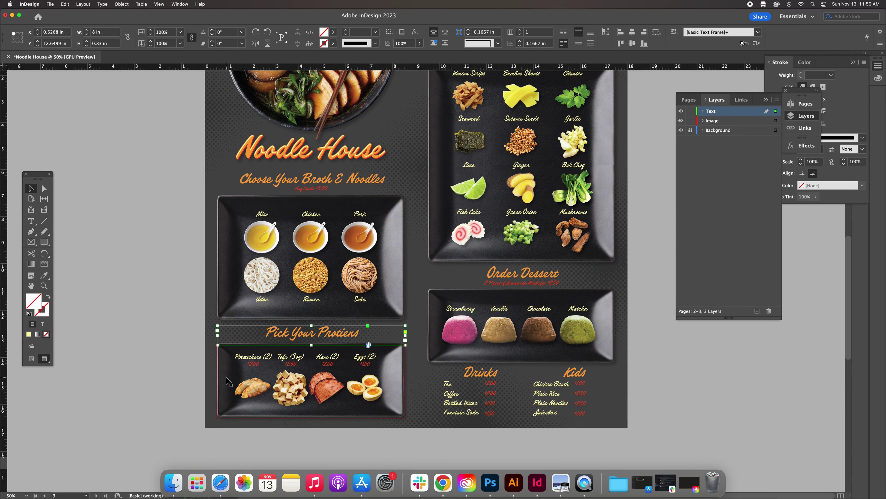
left_click(145, 373)
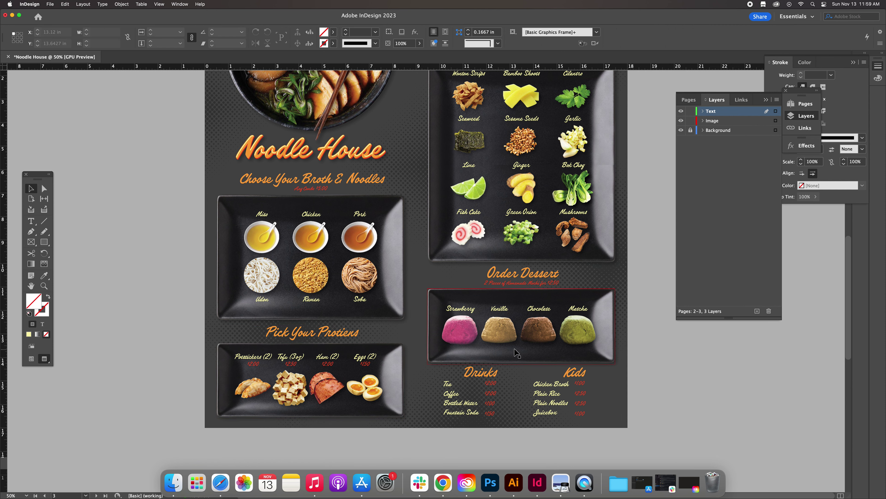
Step: Bring the cover page into view and select the Noodle House title and koi logo
left_click(473, 274, "alt+super")
key("super+minus")
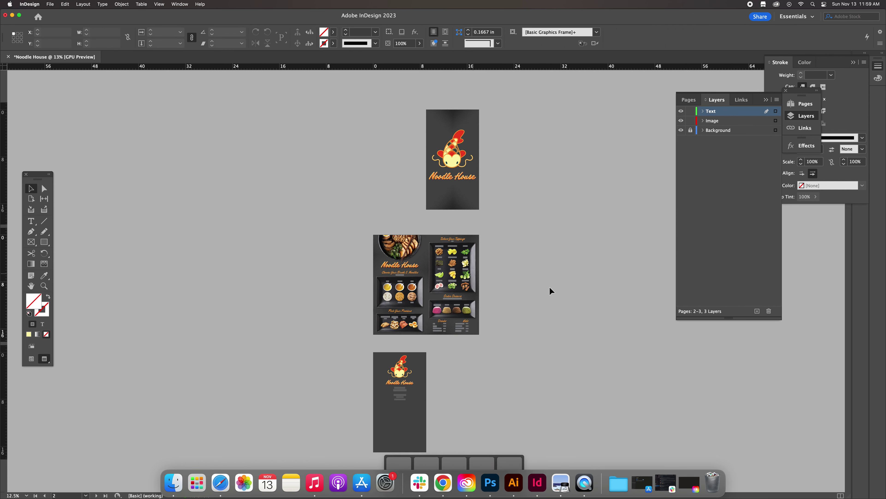
key("super+equal")
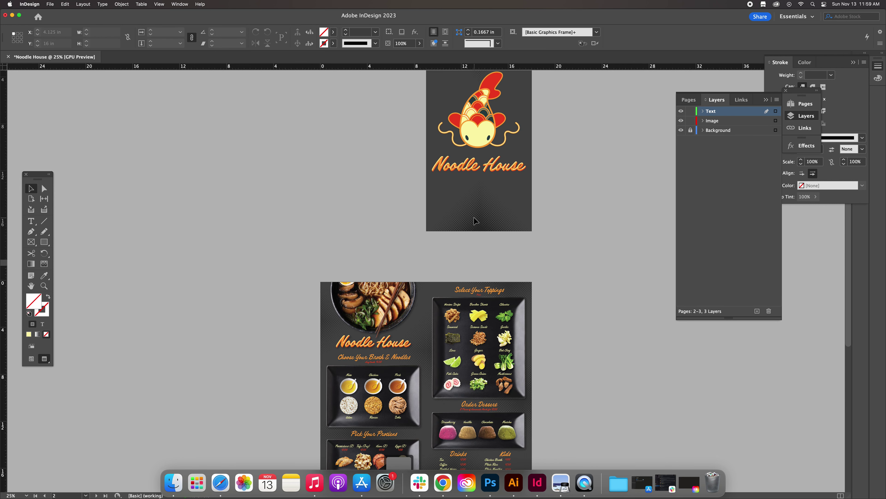
scroll(475, 222, "up", 5)
left_click(498, 239)
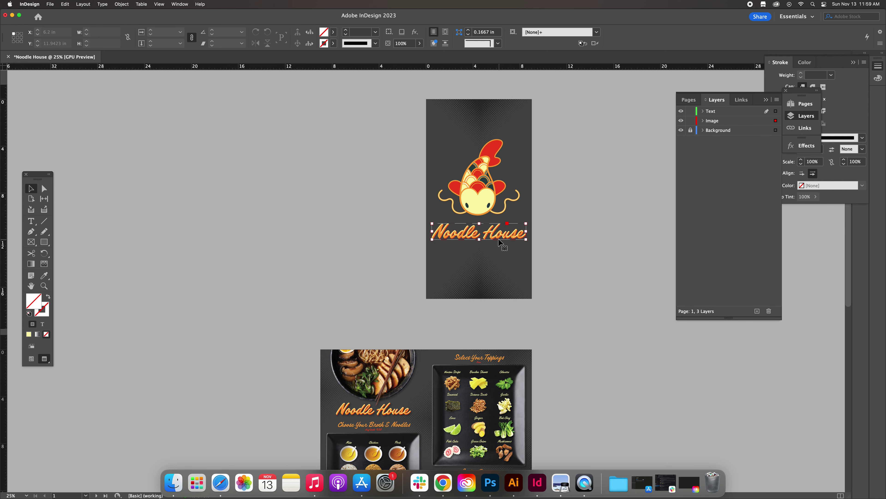
left_click(483, 190, "shift")
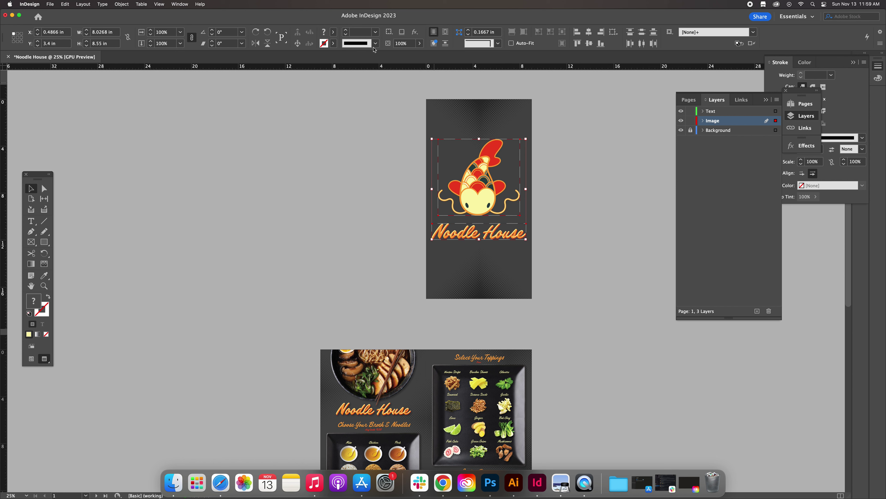
Step: Apply a drop shadow with 35% opacity and 0.125 in distance and size
left_click(414, 32)
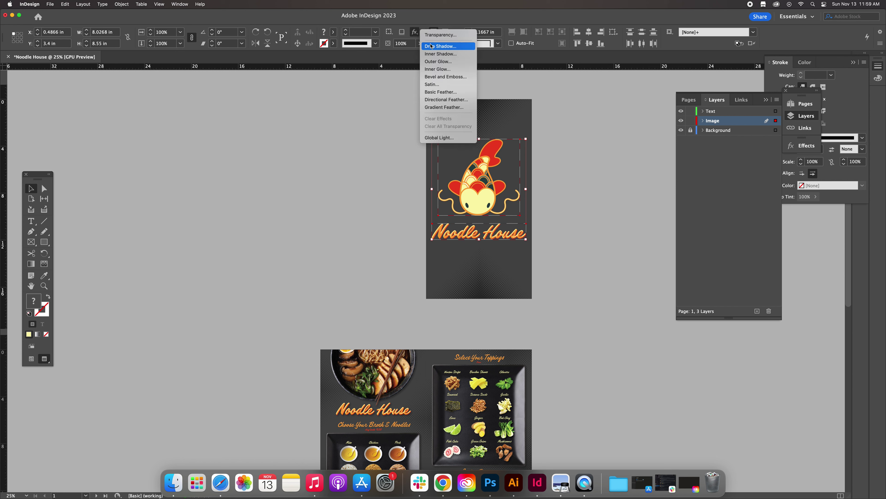
left_click(441, 46)
type("35")
left_click(520, 188)
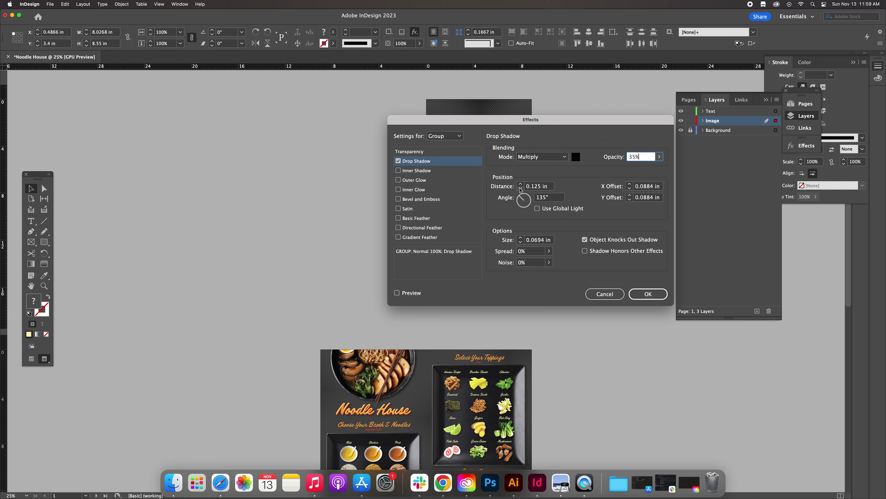
left_click(520, 238)
left_click(648, 294)
left_click(614, 249)
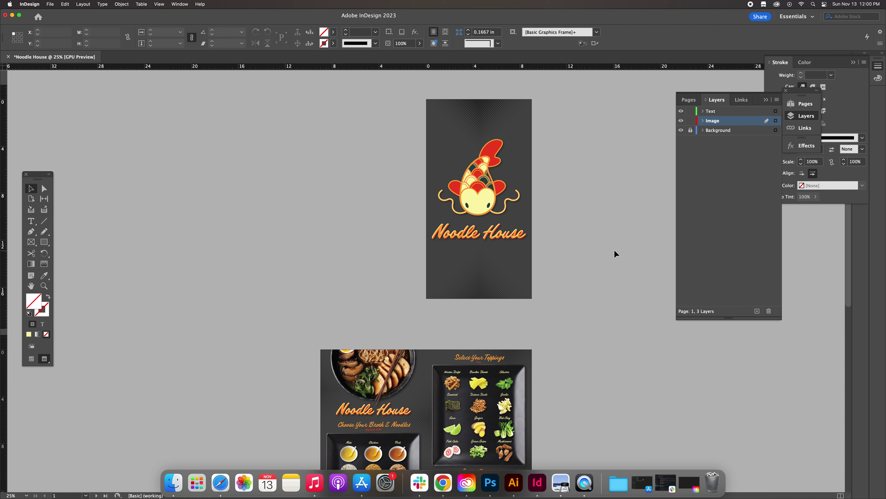
scroll(614, 249, "down", 10)
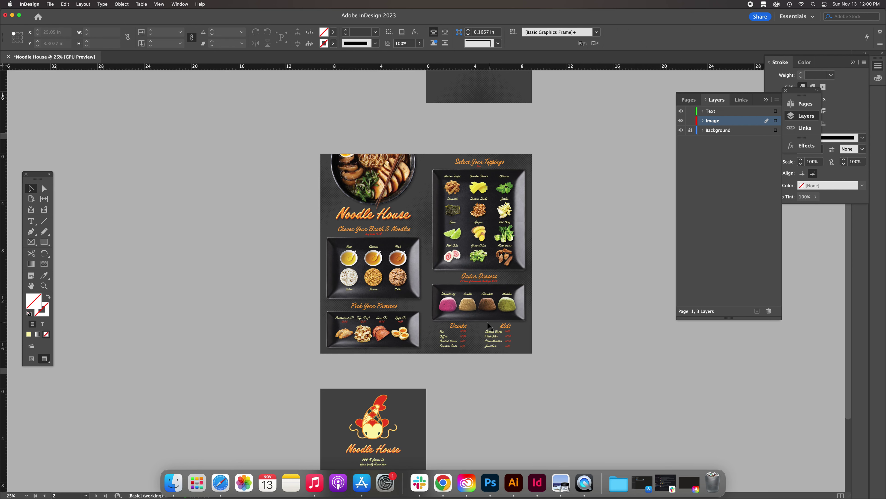
scroll(493, 326, "down", 3)
Step: Give the page 4 logo group a drop shadow: 35% opacity, 0.125 in distance and size
left_click(395, 407)
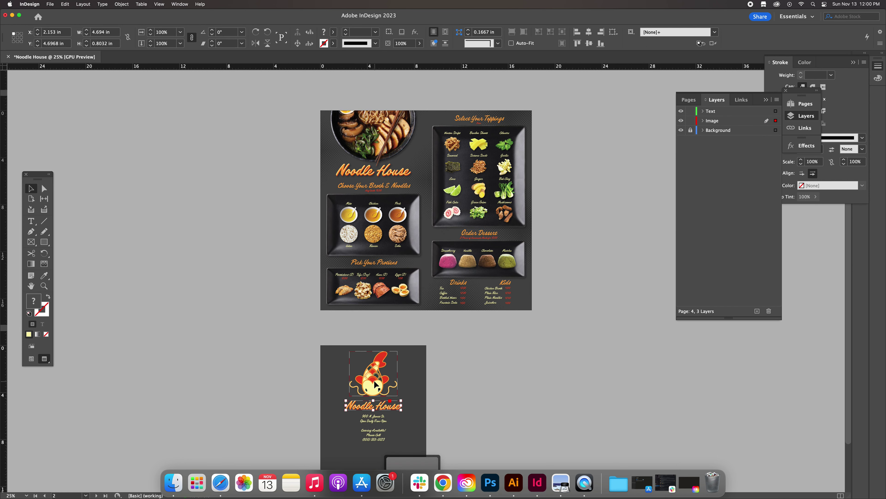
left_click(415, 32)
left_click(438, 45)
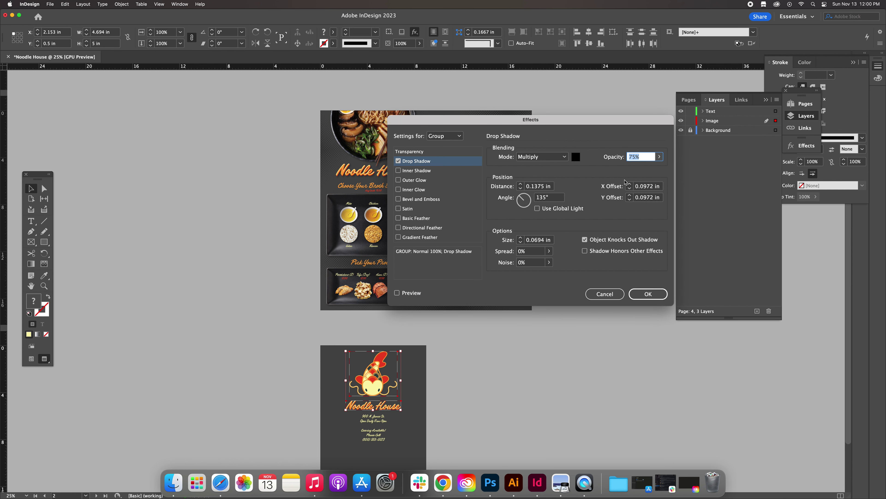
type("3")
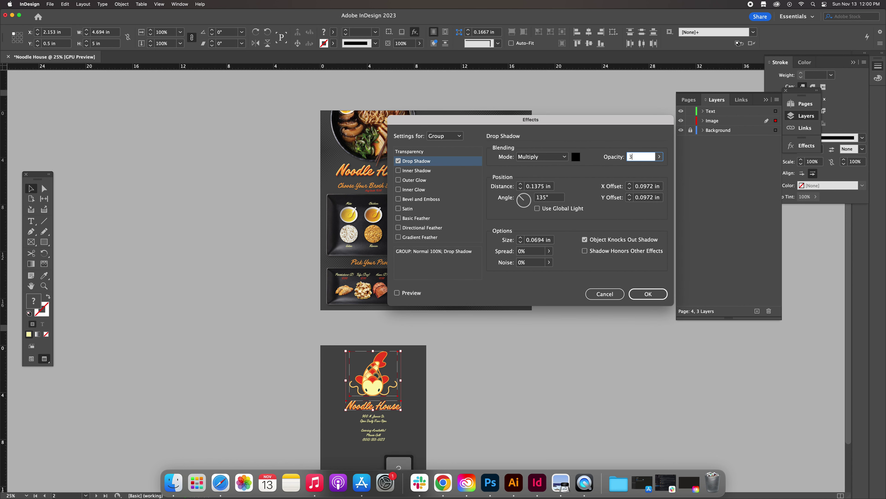
type("5%")
left_click(520, 189)
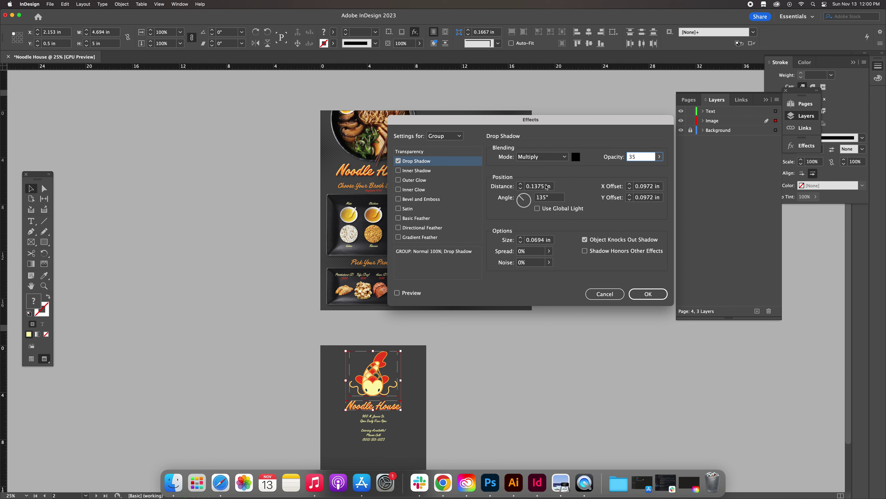
left_click(520, 237)
left_click(642, 296)
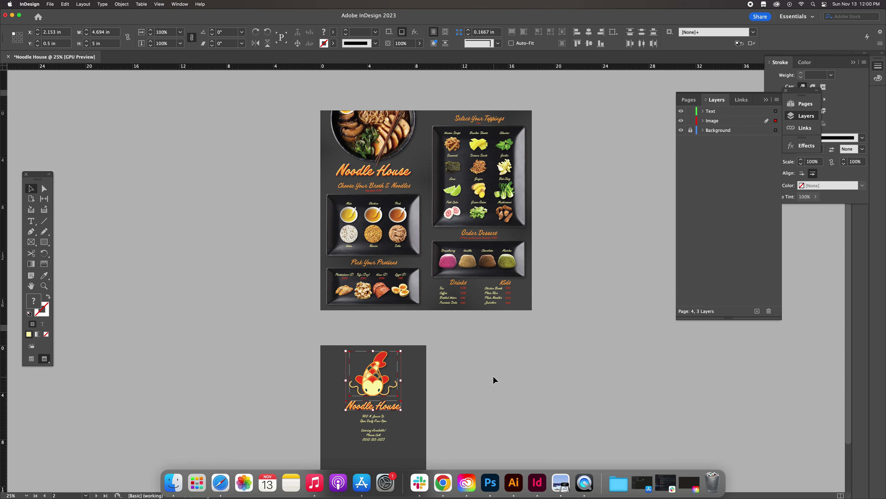
left_click(562, 356)
scroll(562, 356, "down", 1)
scroll(562, 360, "down", 2)
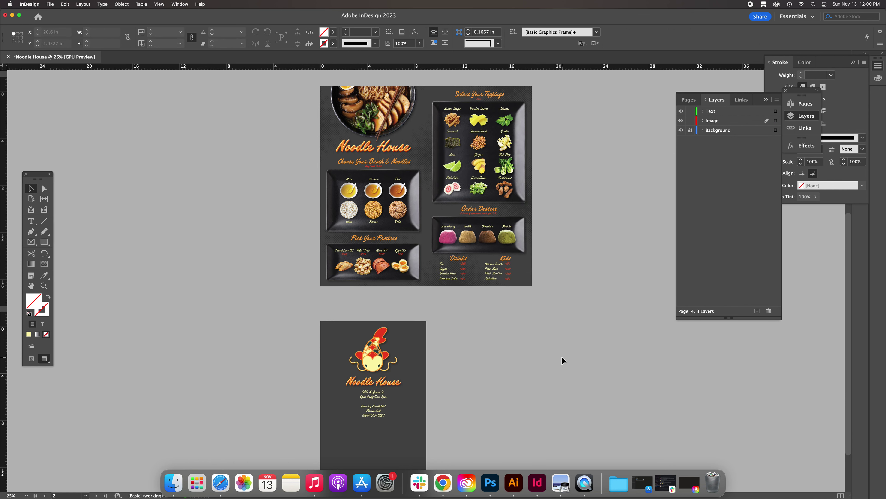
scroll(562, 360, "up", 4)
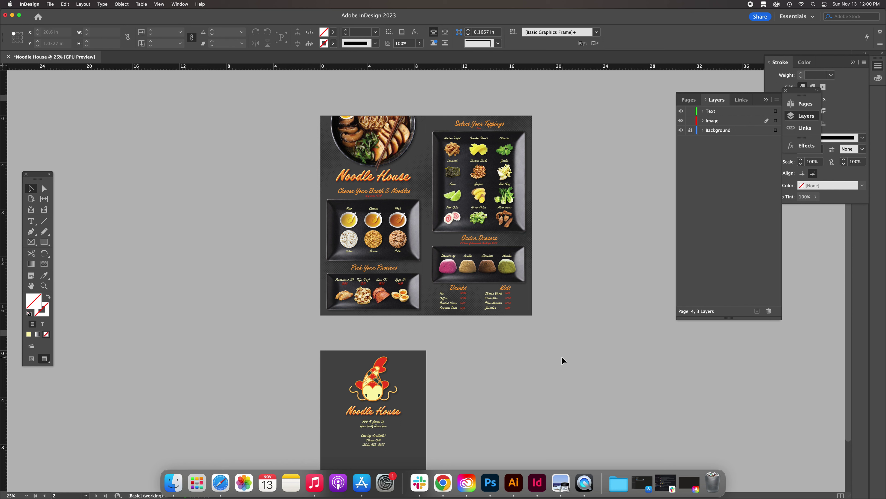
Step: Show an enlarged Links panel and leave Preview mode to see frame edges again
left_click(740, 100)
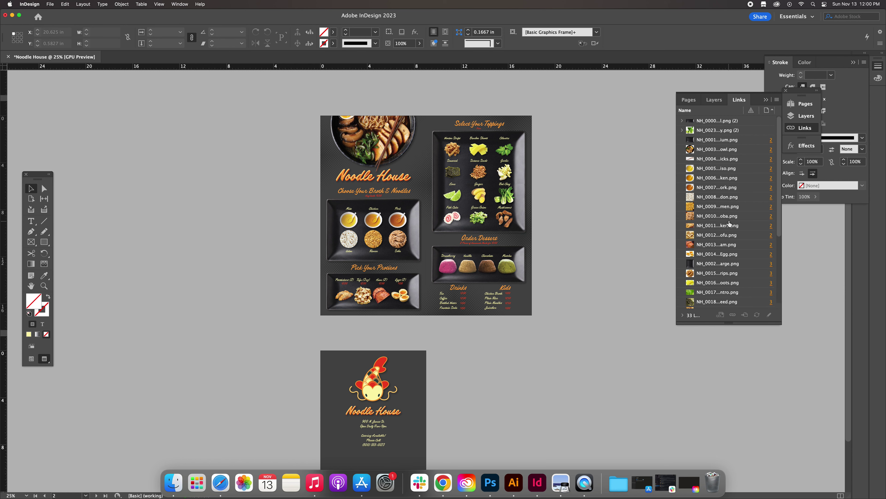
left_click_drag(733, 323, 732, 447)
left_click(730, 407)
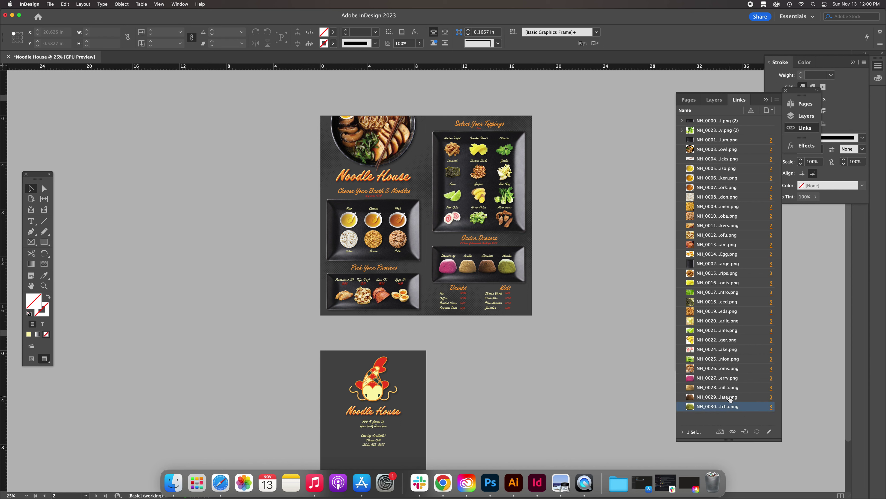
left_click(724, 388)
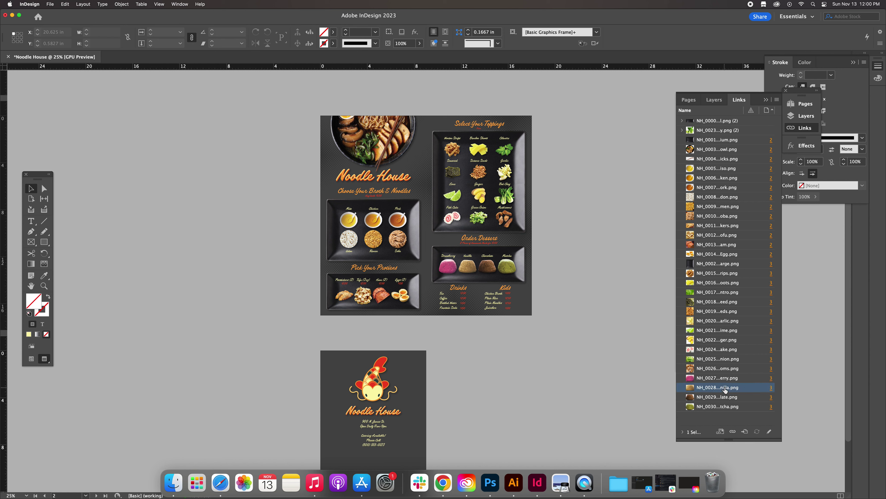
key("w")
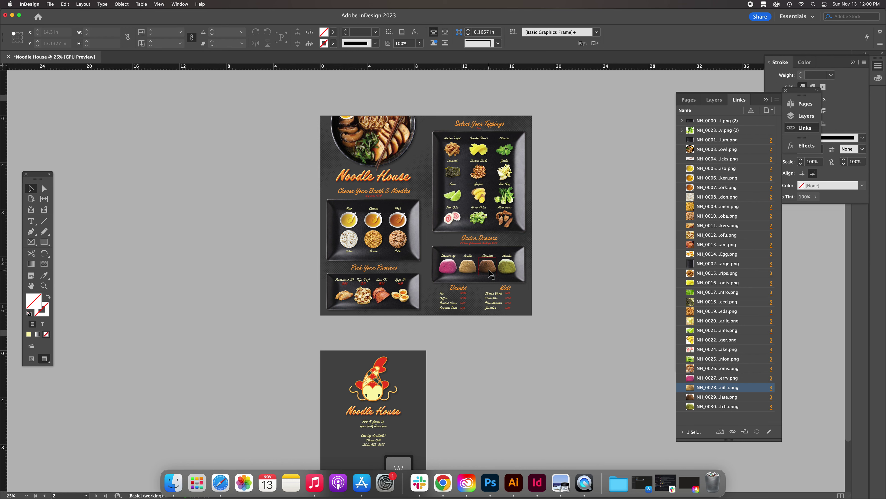
key("w")
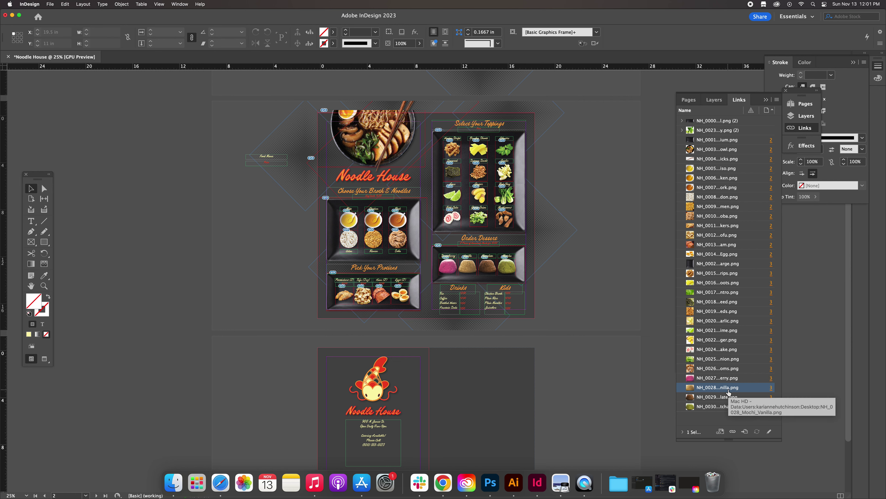
Step: Embed the matcha mochi image link, then select all links and embed them
left_click(717, 406)
right_click(717, 406)
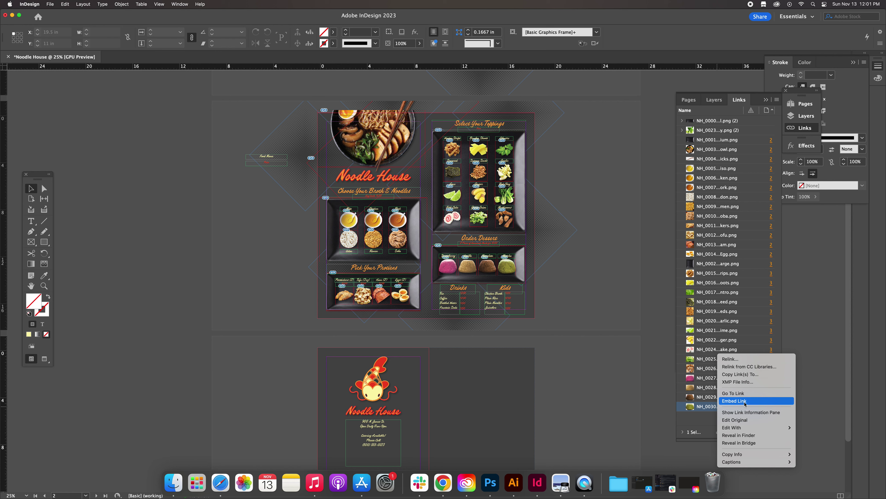
left_click(711, 418)
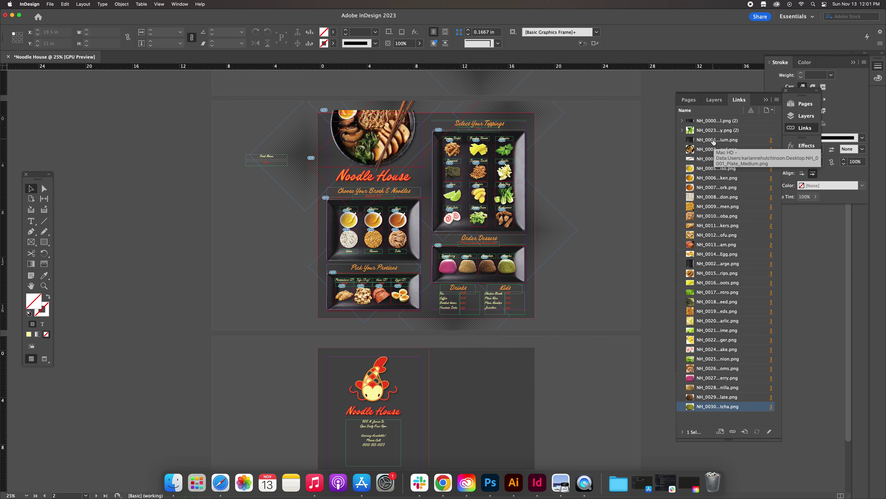
left_click(720, 121, "shift")
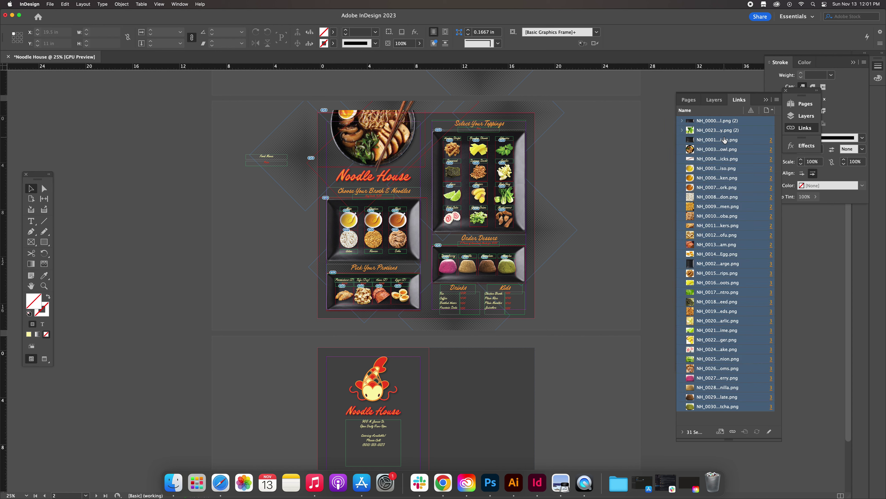
right_click(708, 405)
key("Escape")
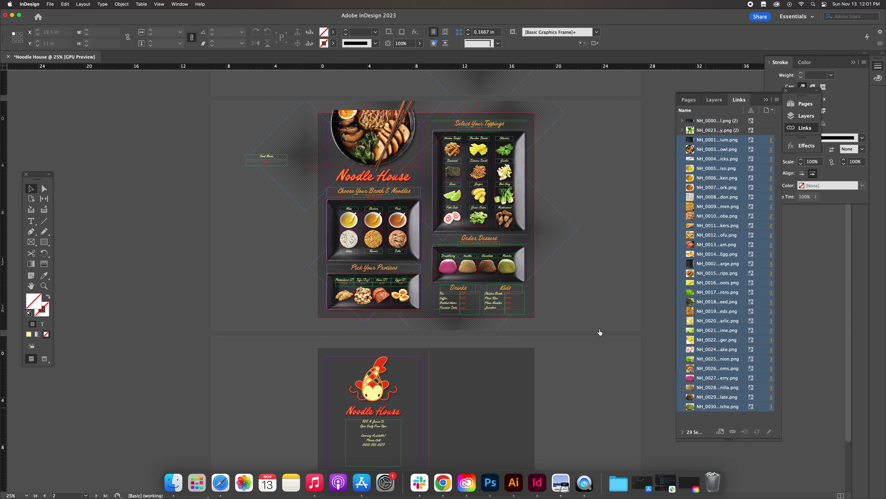